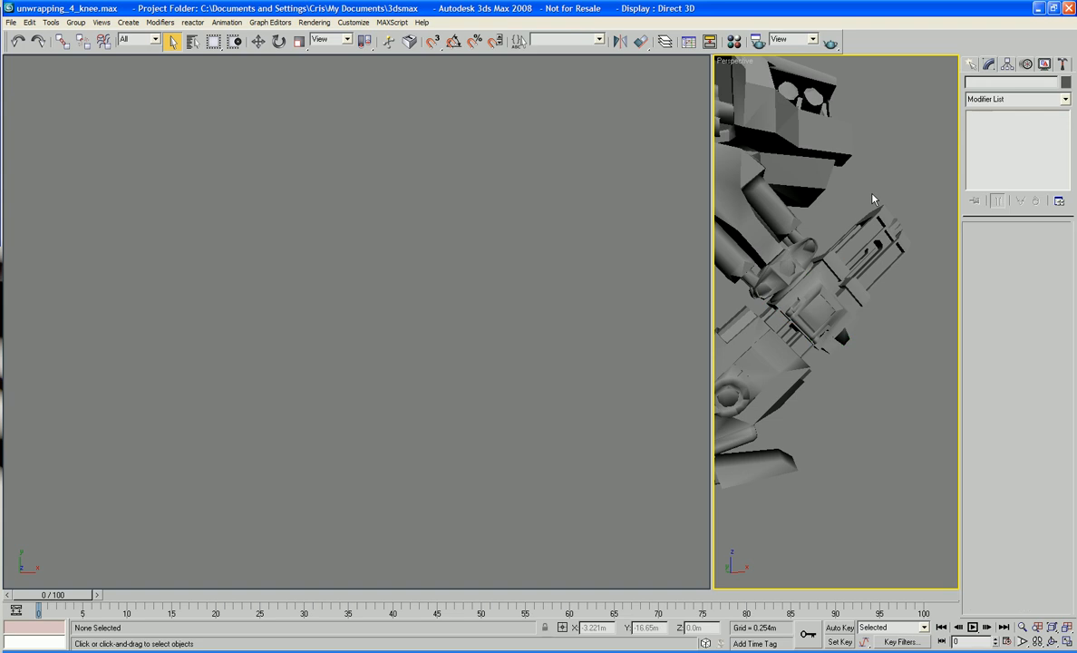
Select the knee part Knee_reverse_leg_part01 and open its UVs for editing
right_click(903, 265)
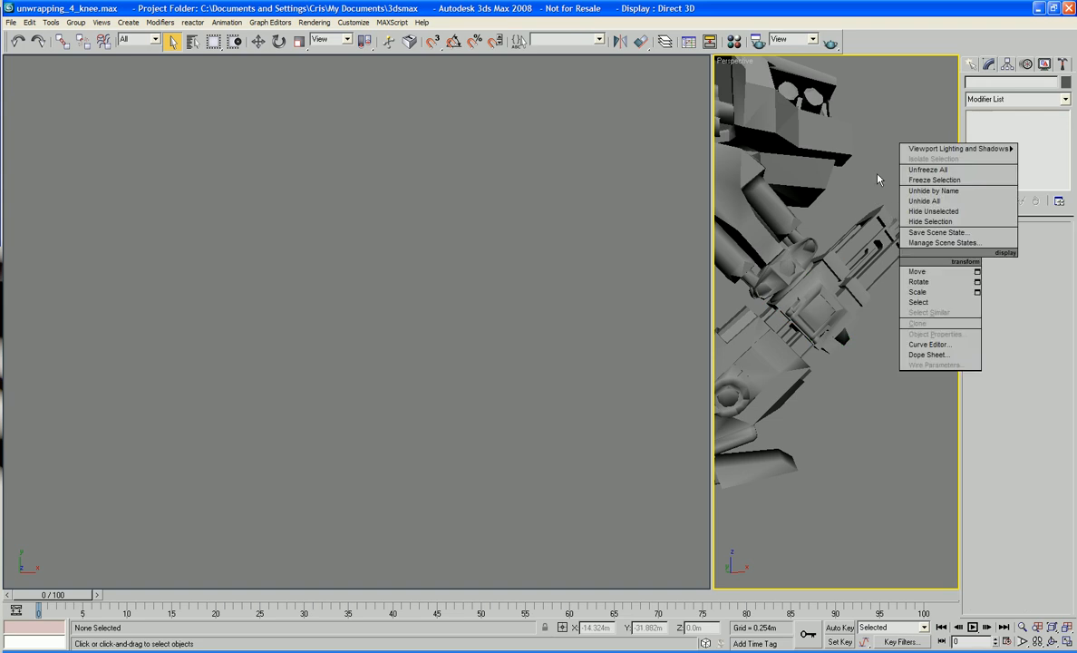
click(873, 169)
click(896, 227)
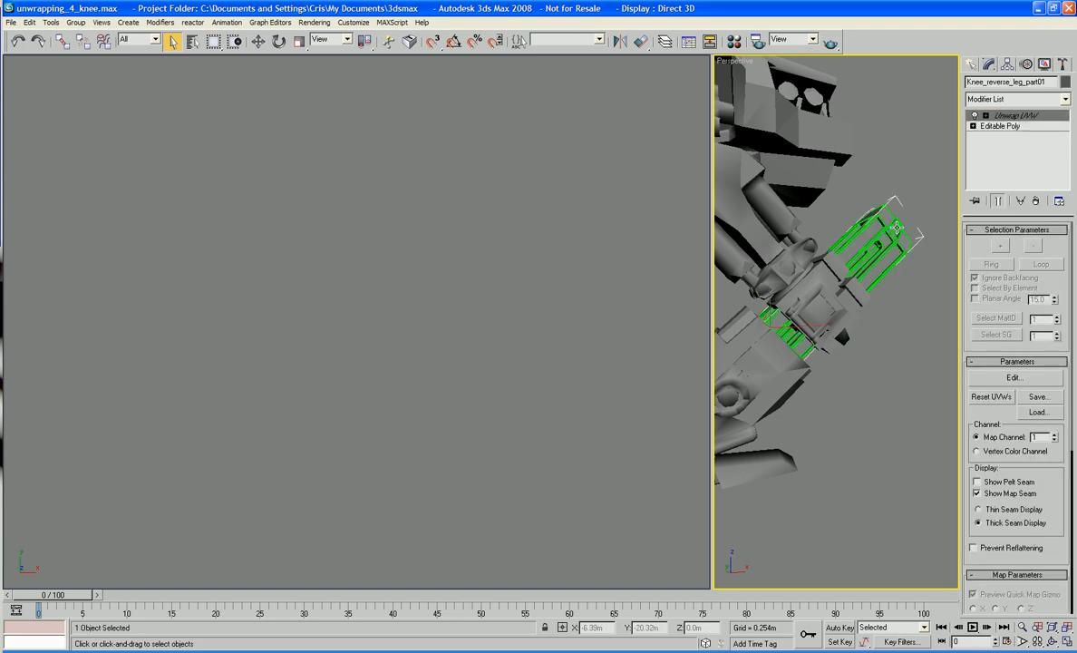
scroll(998, 380, down, 1)
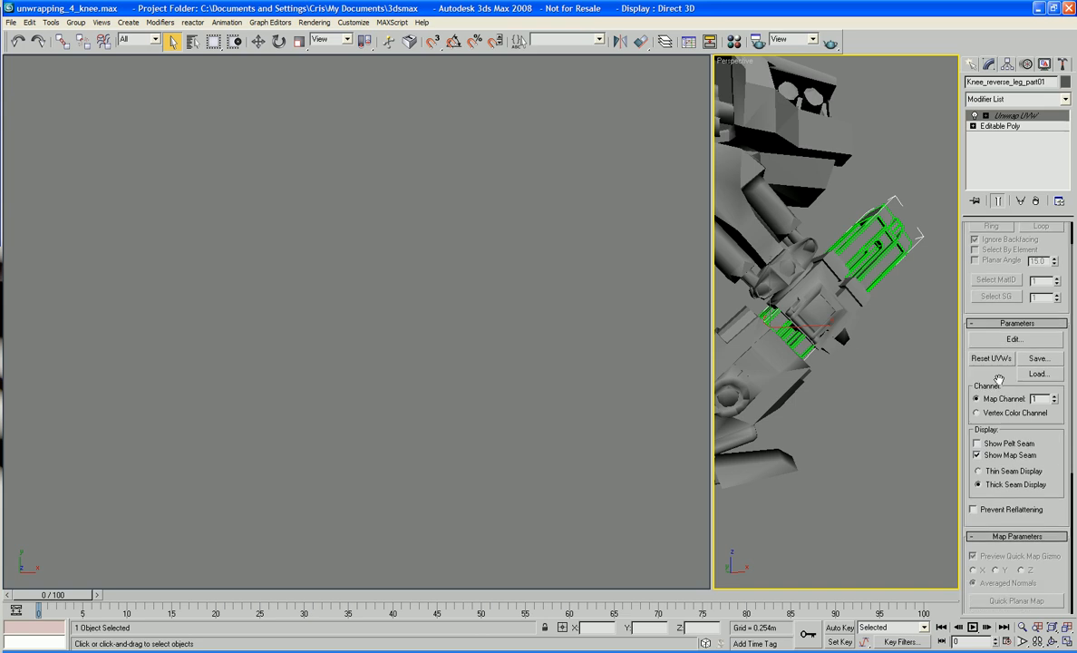
click(1013, 339)
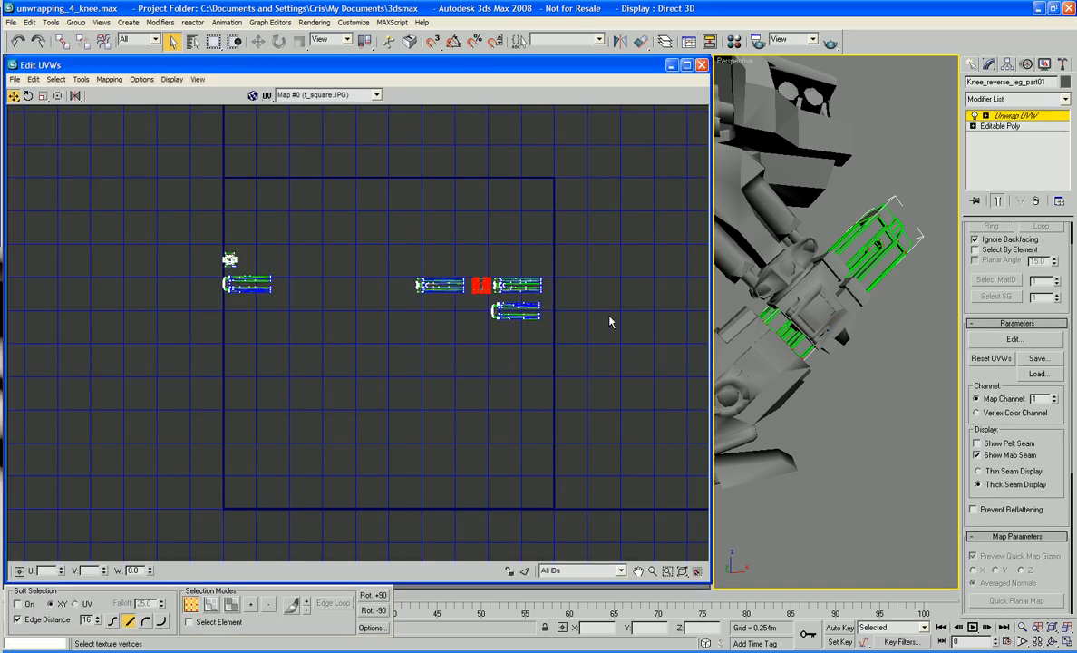
Move the two UV clusters at the left edge of the texture square beside the other knee clusters
scroll(609, 321, up, 4)
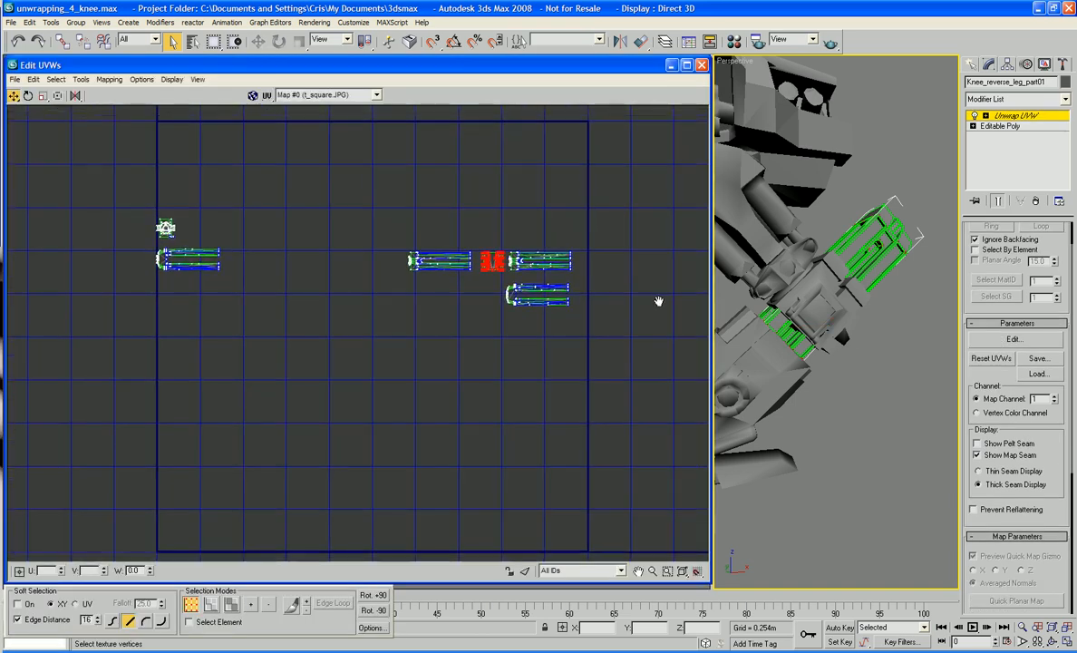
drag(241, 292, 241, 291)
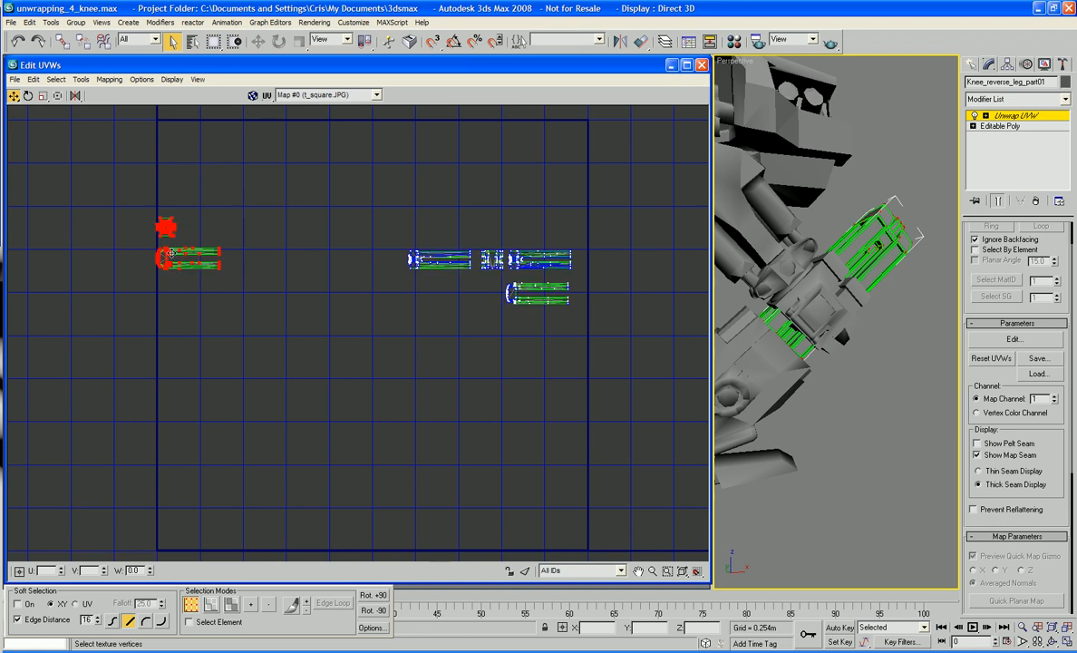
drag(167, 252, 486, 324)
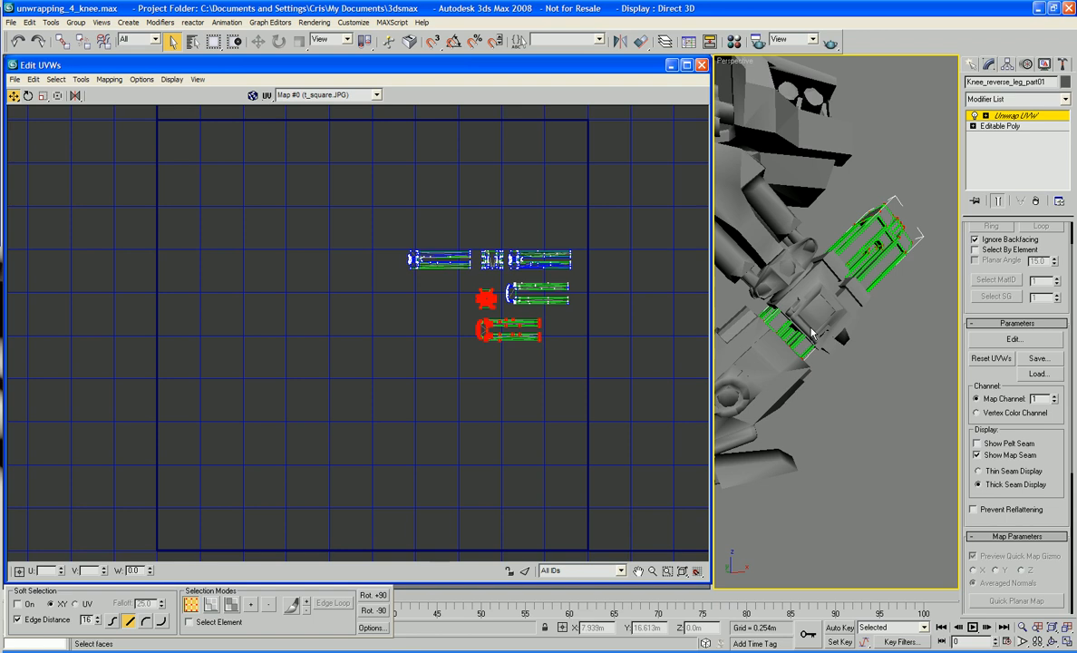
Isolate the knee part in the scene and reopen its UV editor
alt+middle_drag(867, 309, 856, 315)
right_click(784, 301)
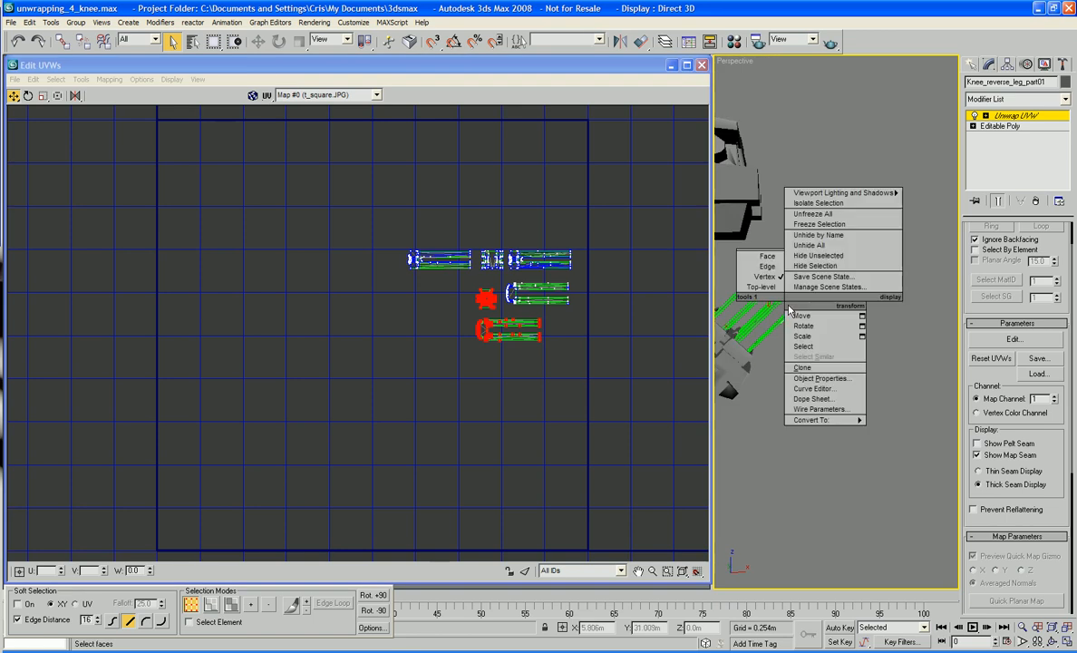
click(819, 203)
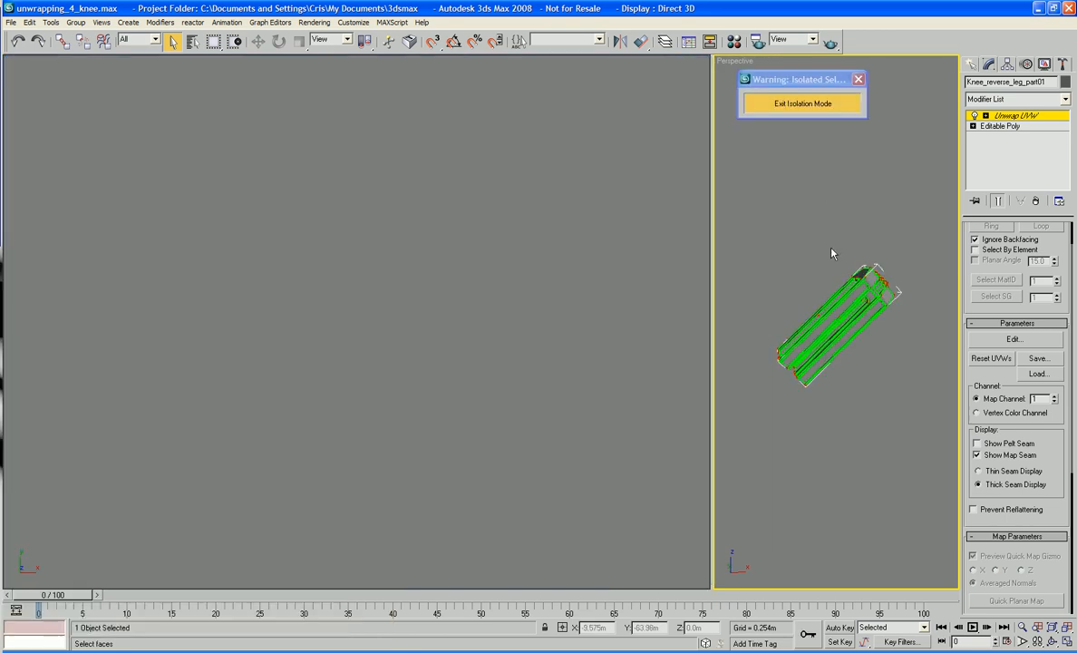
alt+middle_drag(853, 303, 820, 291)
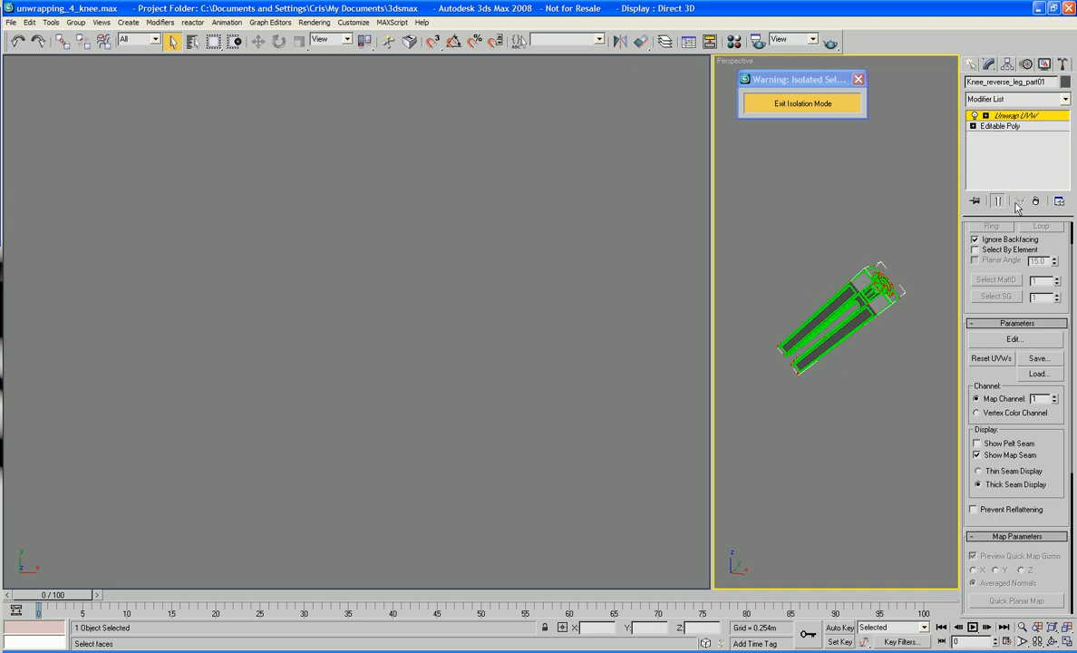
click(1010, 338)
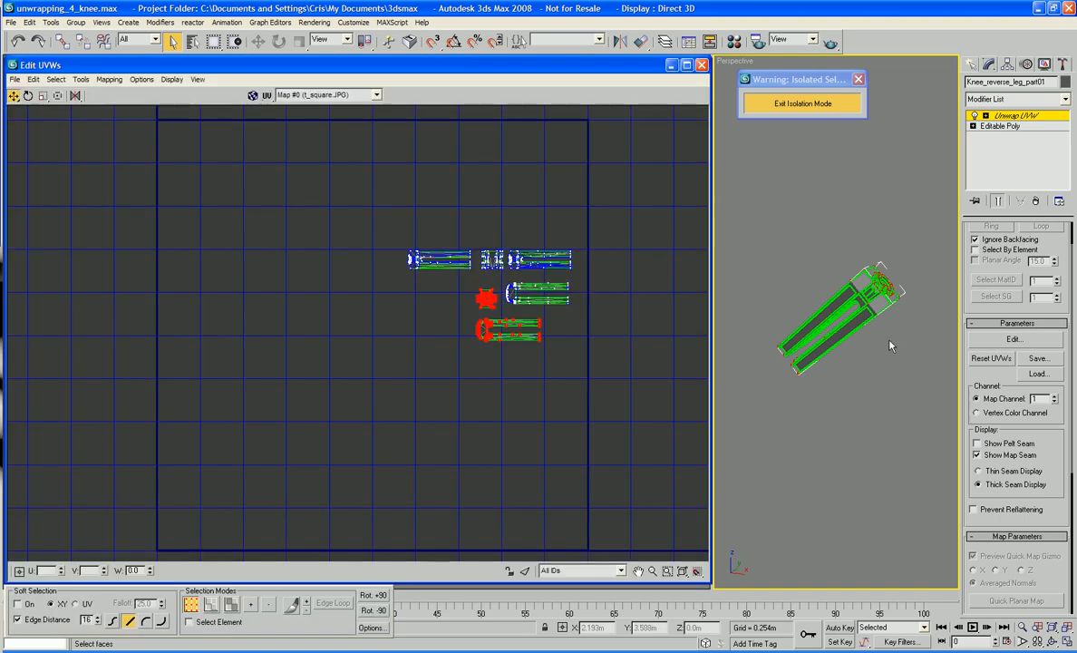
Set the Unwrap UVW modifier to the Face sub-object level
alt+middle_drag(889, 346, 819, 392)
scroll(836, 349, up, 5)
scroll(808, 402, up, 5)
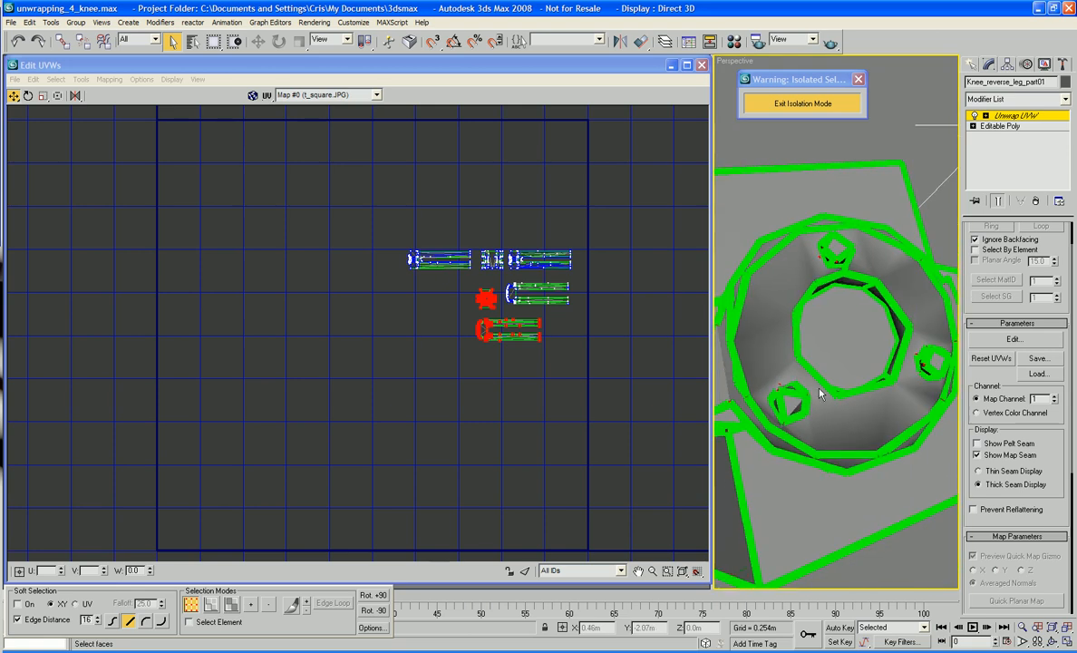
click(985, 116)
click(1006, 146)
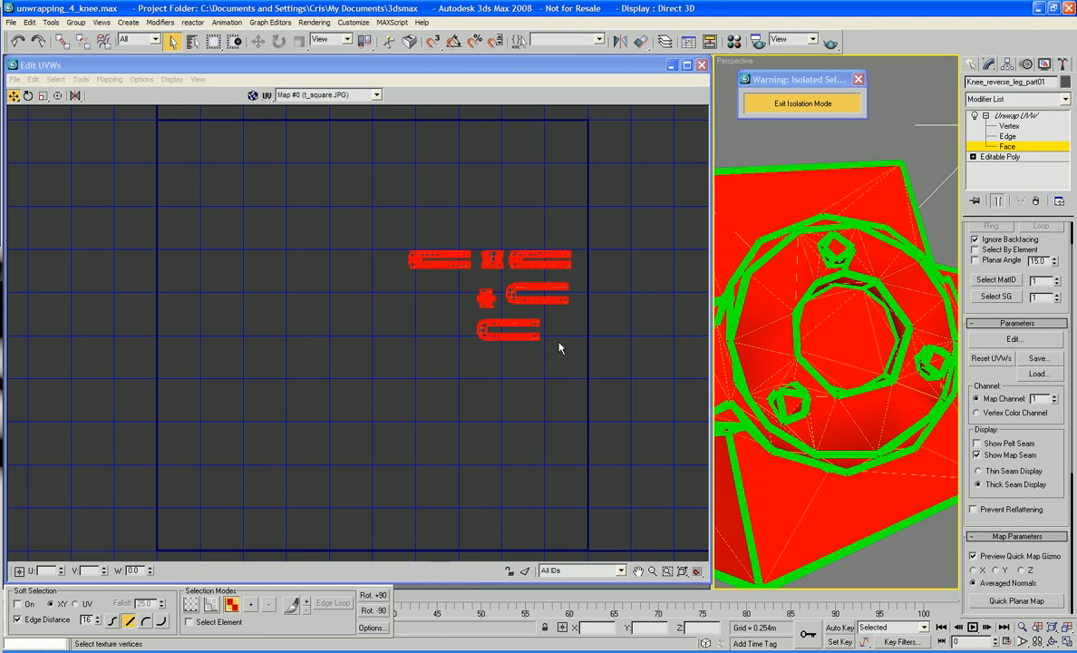
Clear the all-faces selection and turn off Show Map Seam for the knee part
middle_drag(559, 348, 589, 489)
scroll(565, 396, up, 5)
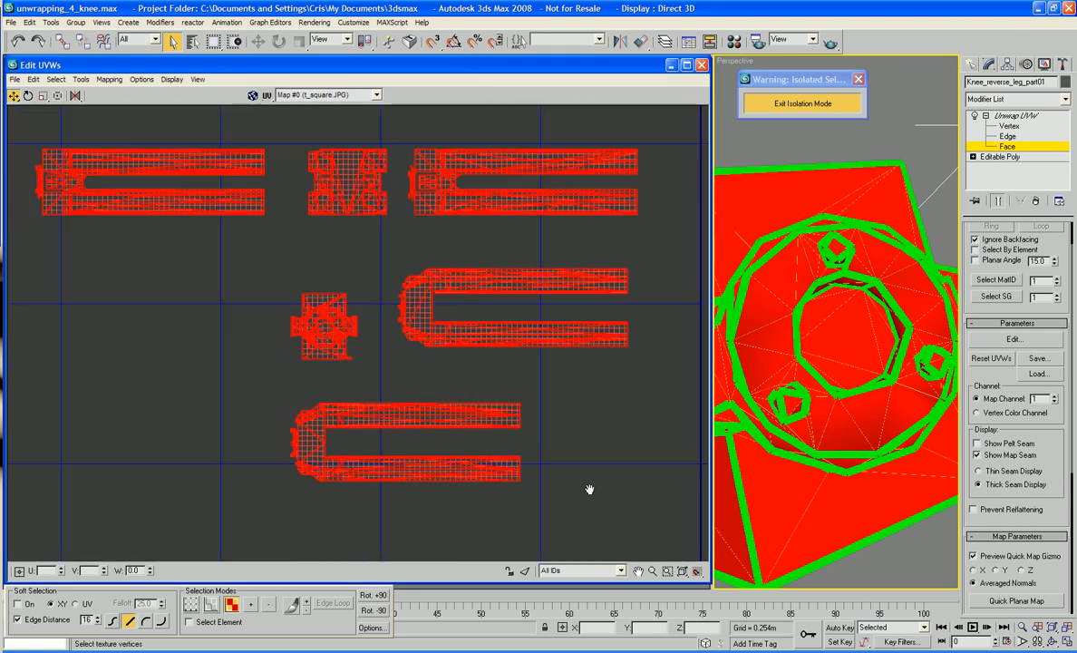
click(802, 431)
alt+middle_drag(849, 413, 822, 359)
click(977, 455)
Select all the faces of the small bolt-like protrusion at the lower left of the ring
click(795, 362)
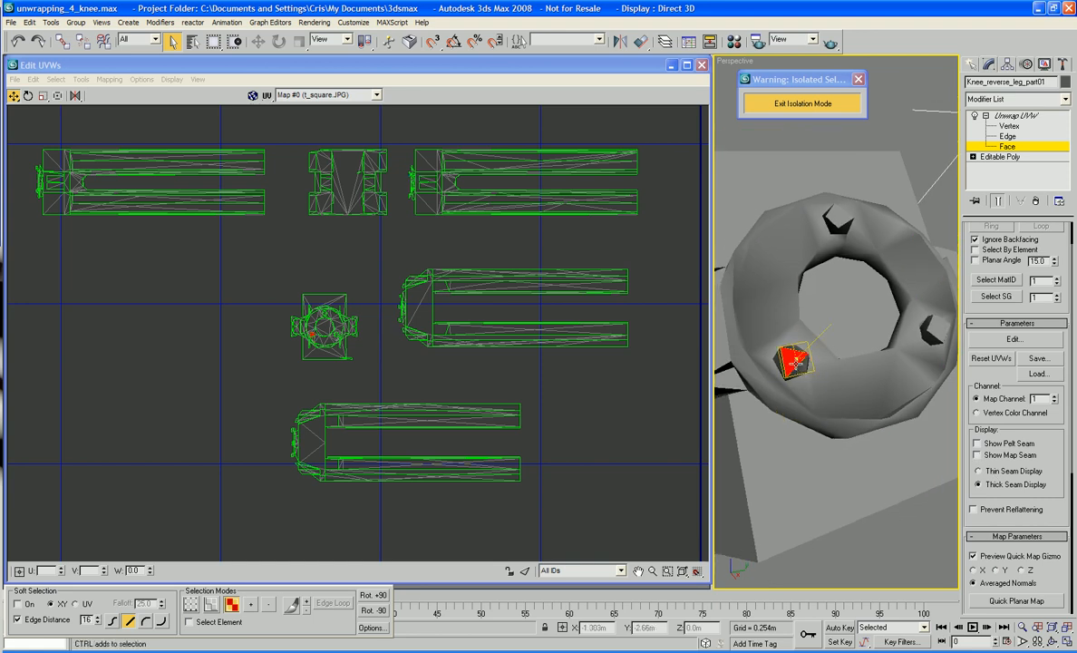
alt+middle_drag(795, 363, 811, 455)
ctrl+click(802, 422)
key(z)
scroll(911, 411, up, 4)
ctrl+click(850, 399)
key(ctrl+z)
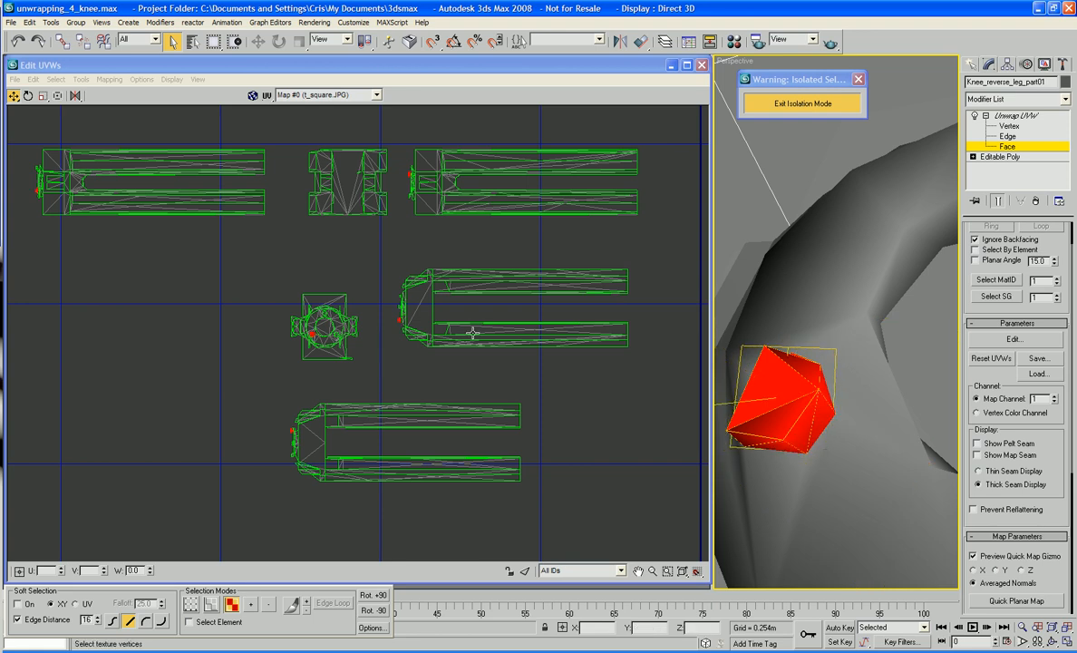
Try to move the selected protrusion faces away from the ring in the UV layout without breaking them
middle_drag(472, 332, 483, 333)
scroll(482, 333, up, 8)
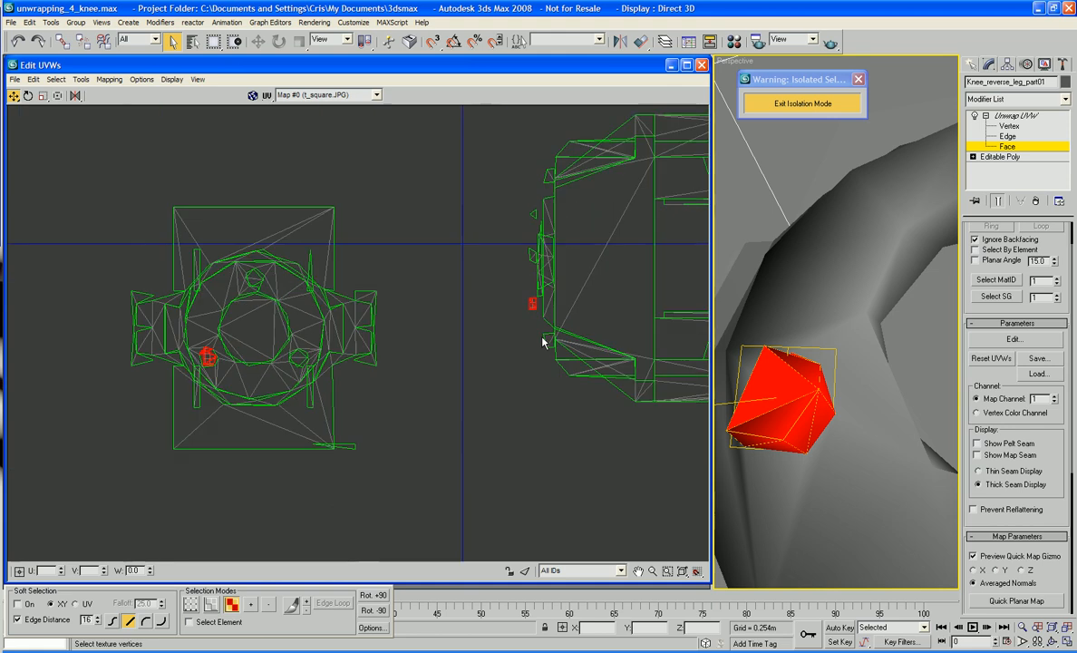
scroll(418, 334, up, 2)
middle_drag(418, 334, 507, 329)
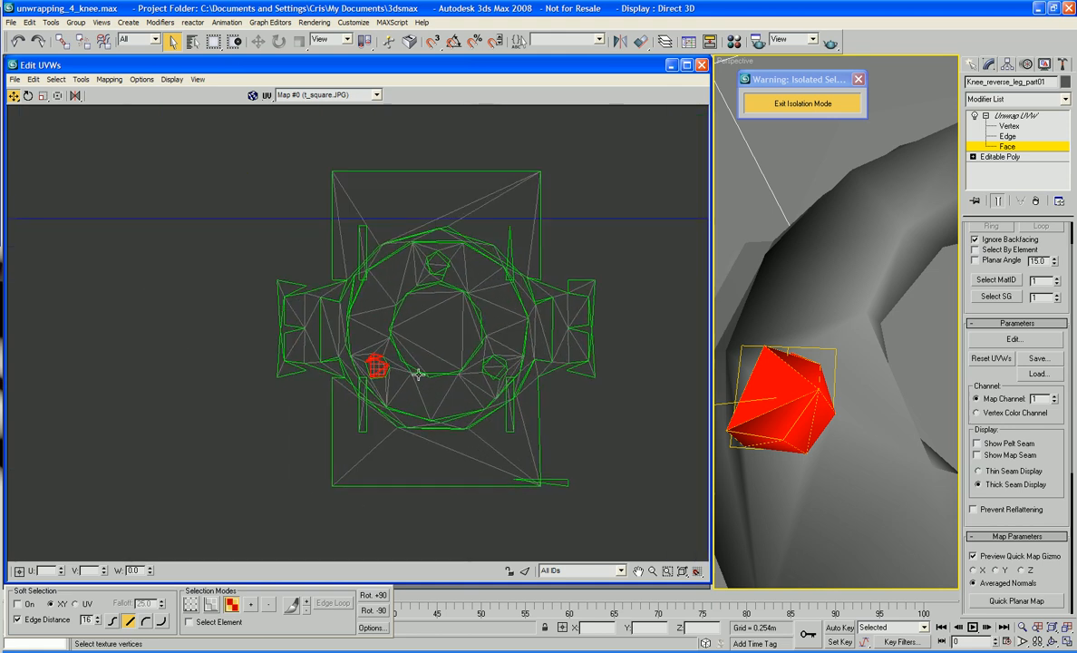
drag(375, 367, 328, 367)
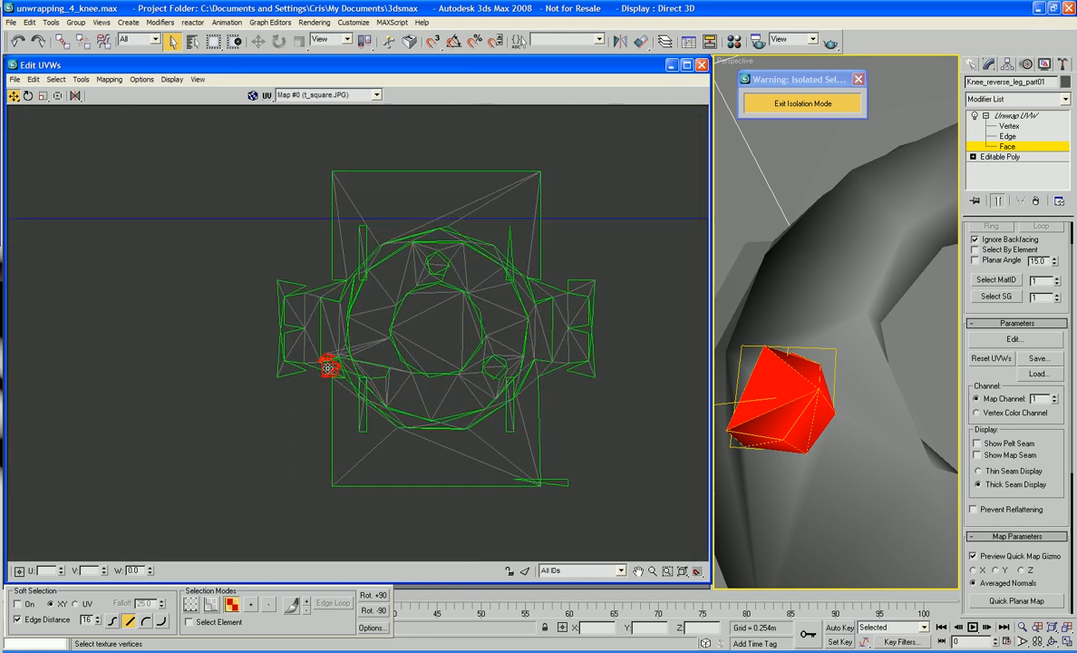
key(ctrl+z)
Break the selected protrusion faces from their clusters and move them to the empty area left of the UV layout
right_click(373, 367)
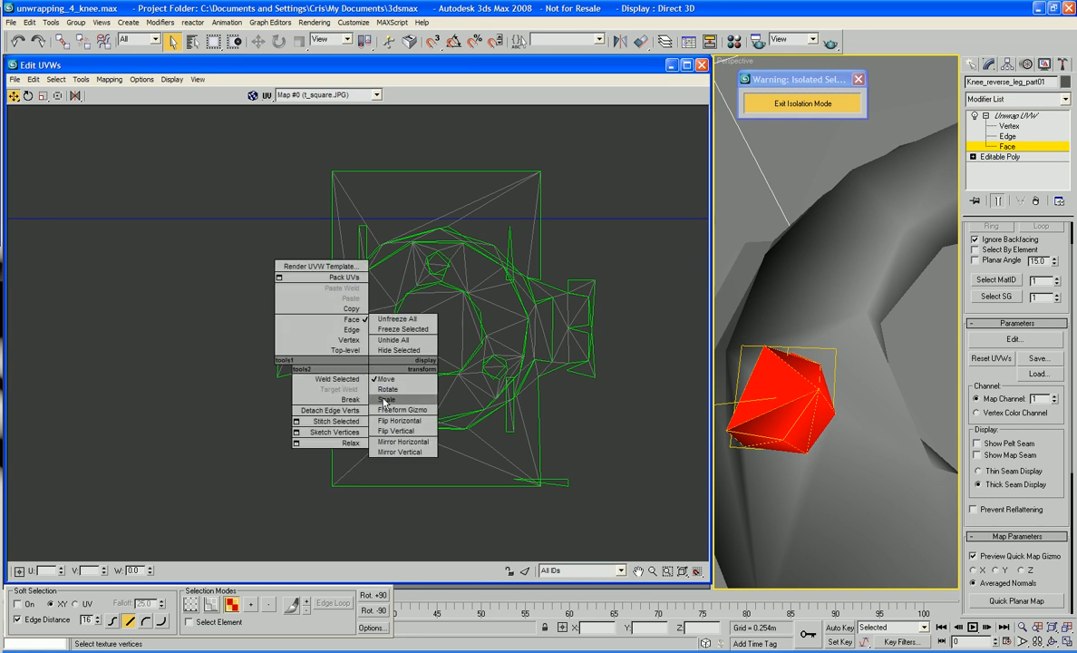
click(377, 371)
drag(375, 367, 133, 364)
scroll(134, 368, down, 3)
middle_drag(184, 415, 367, 397)
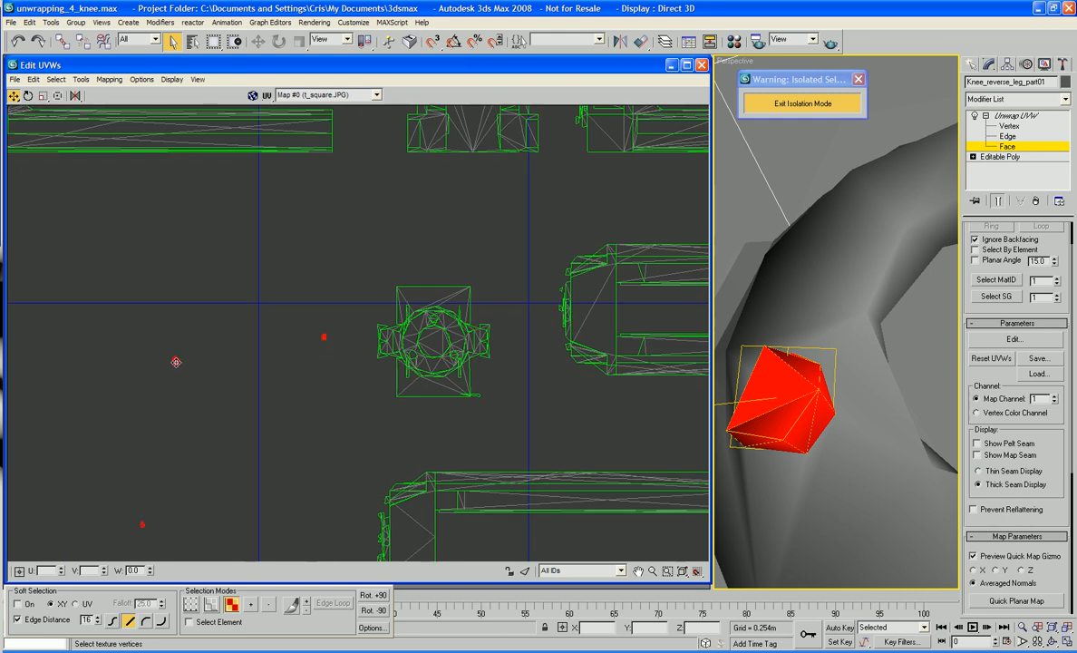
scroll(173, 359, down, 3)
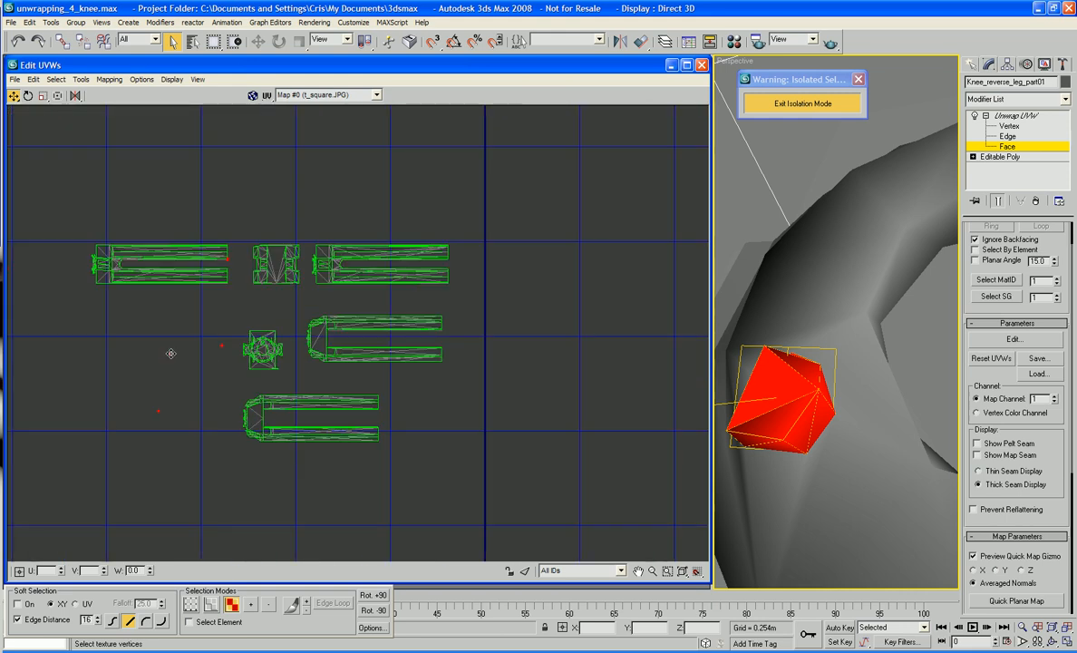
drag(170, 353, 171, 388)
scroll(166, 447, down, 2)
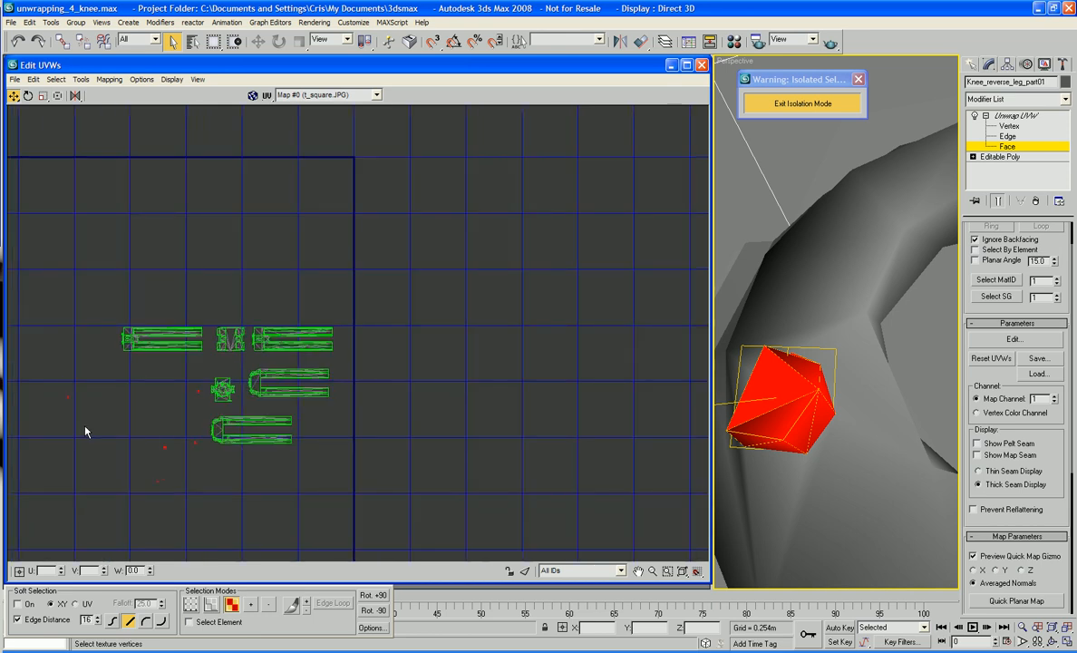
Gather the scattered protrusion pieces into one close group in the empty area of the UV layout
scroll(73, 388, up, 4)
middle_drag(108, 406, 128, 351)
click(122, 347)
drag(86, 300, 109, 320)
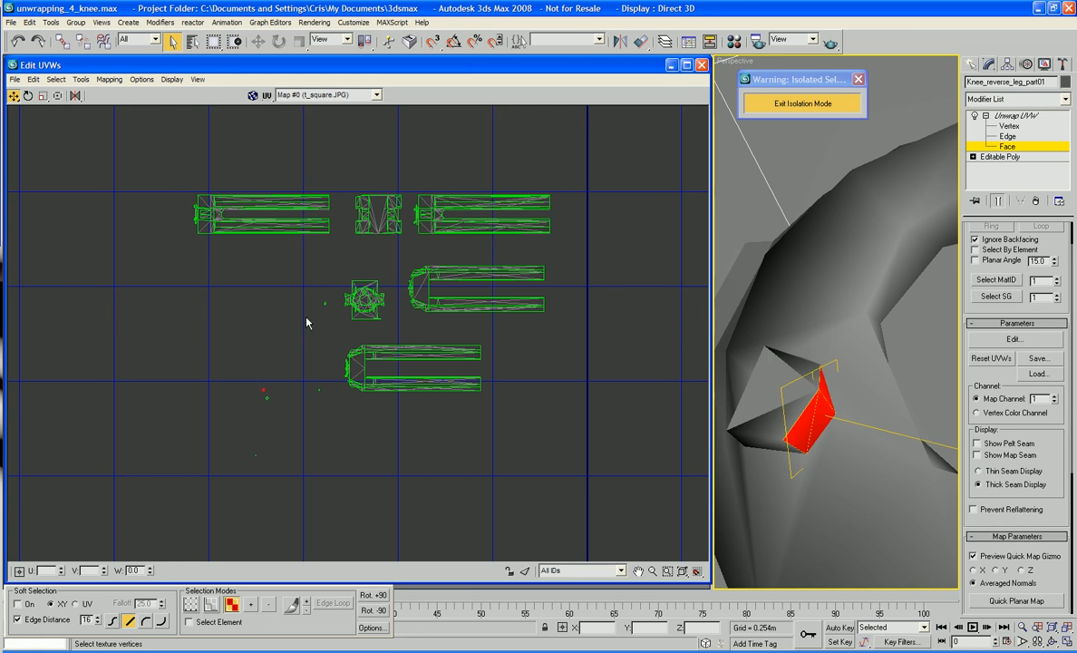
drag(317, 295, 324, 313)
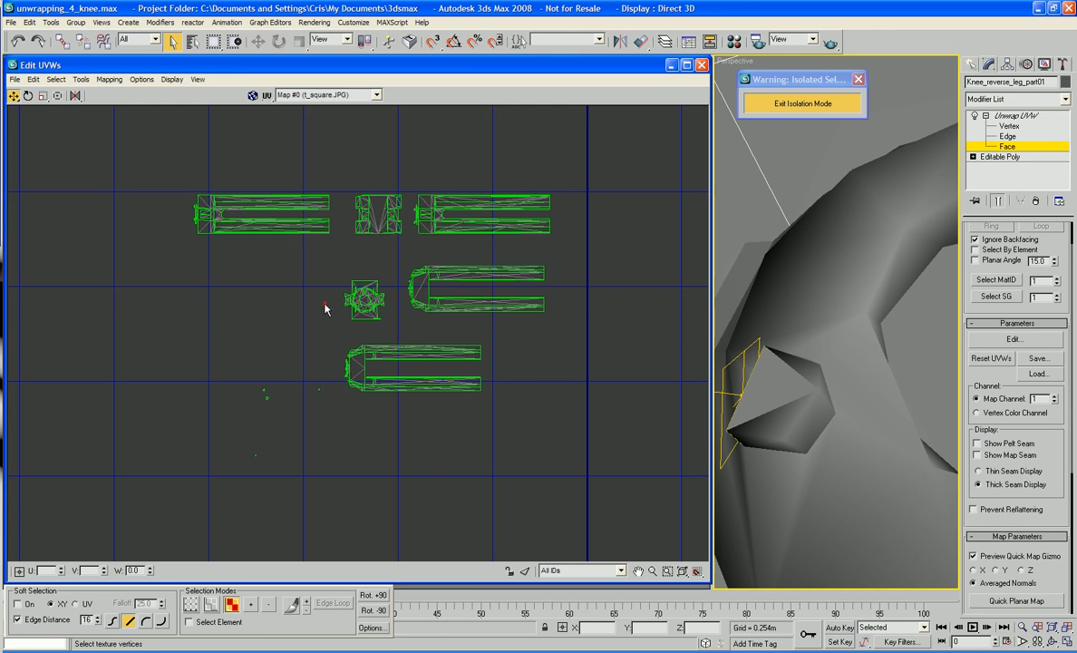
drag(326, 304, 273, 385)
scroll(356, 435, up, 6)
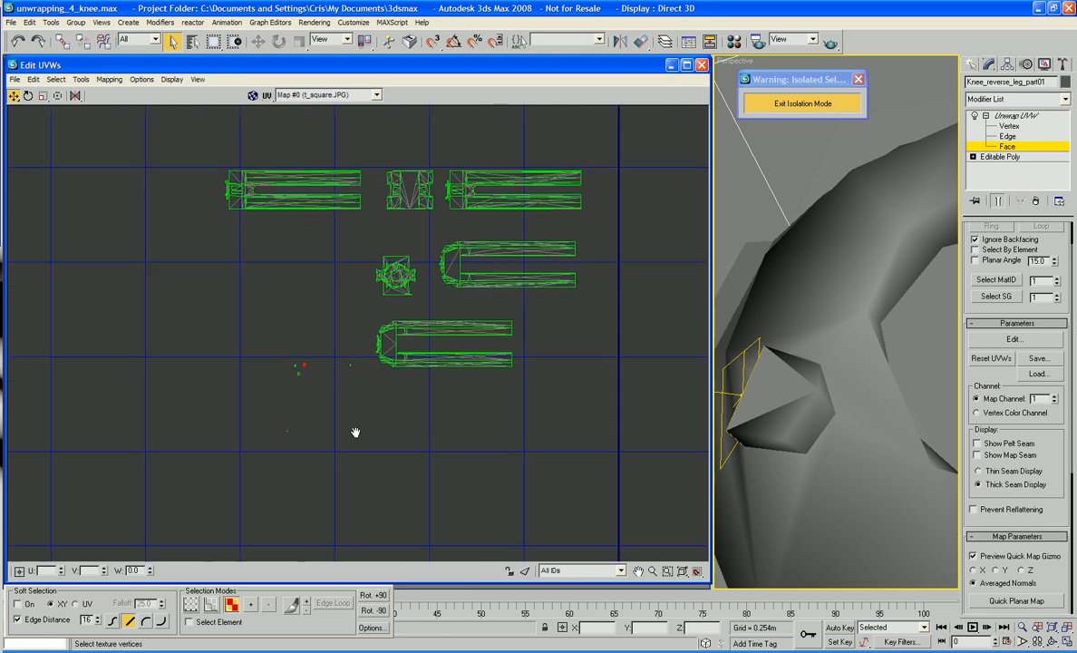
middle_drag(356, 435, 482, 416)
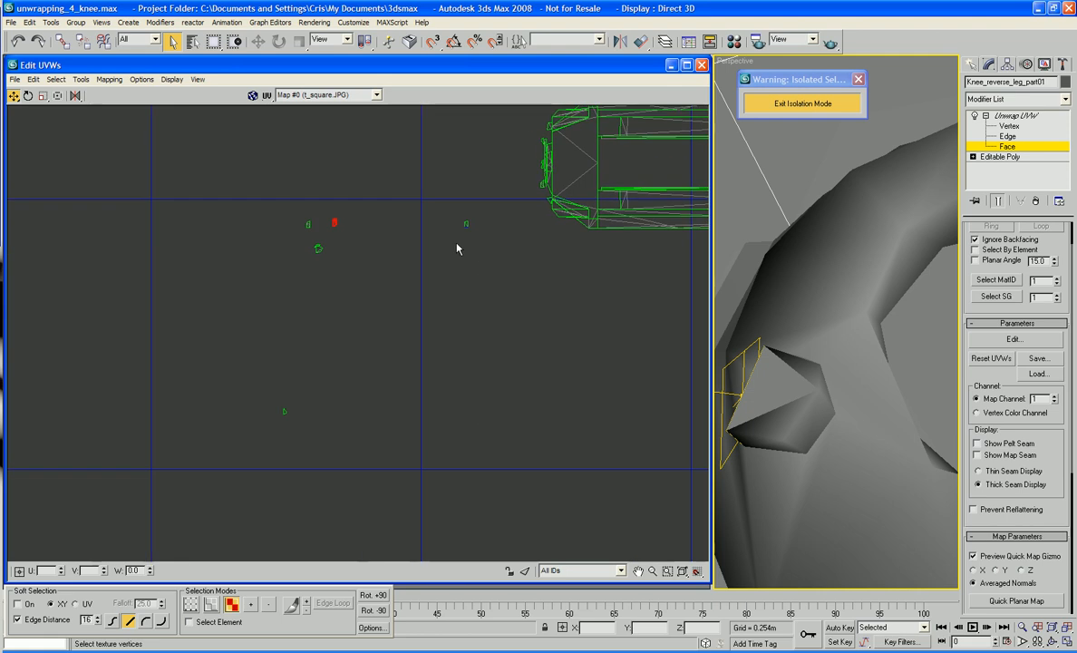
drag(489, 266, 342, 244)
drag(261, 370, 296, 445)
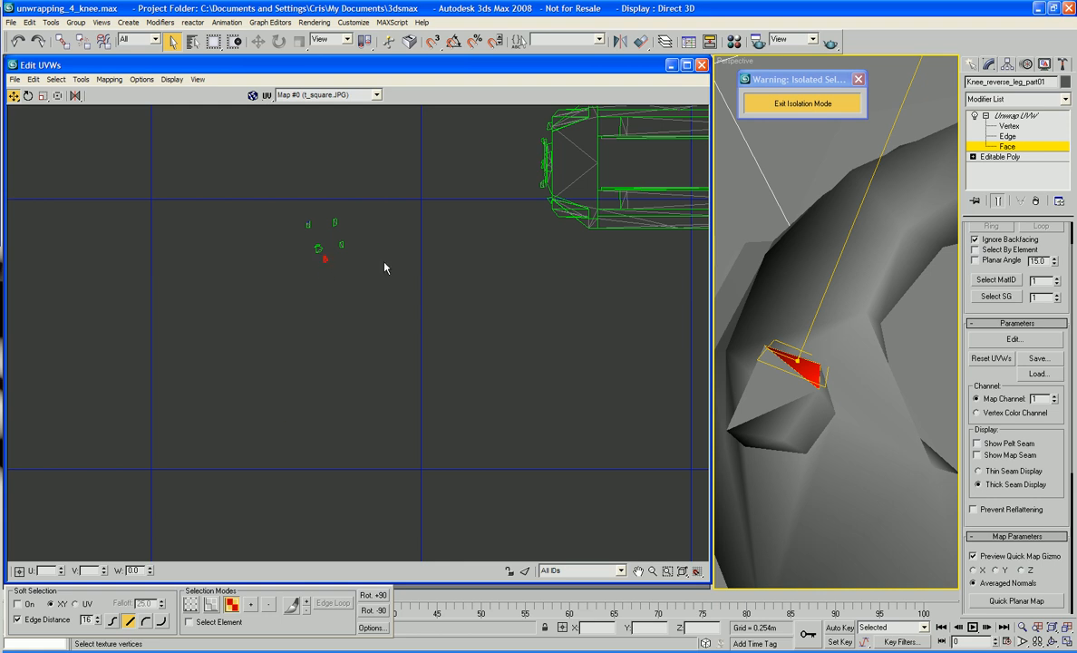
Move the thin triangular piece upward, clear of the larger piece it overlaps
scroll(505, 304, up, 4)
middle_drag(505, 300, 569, 346)
scroll(506, 309, up, 2)
click(365, 296)
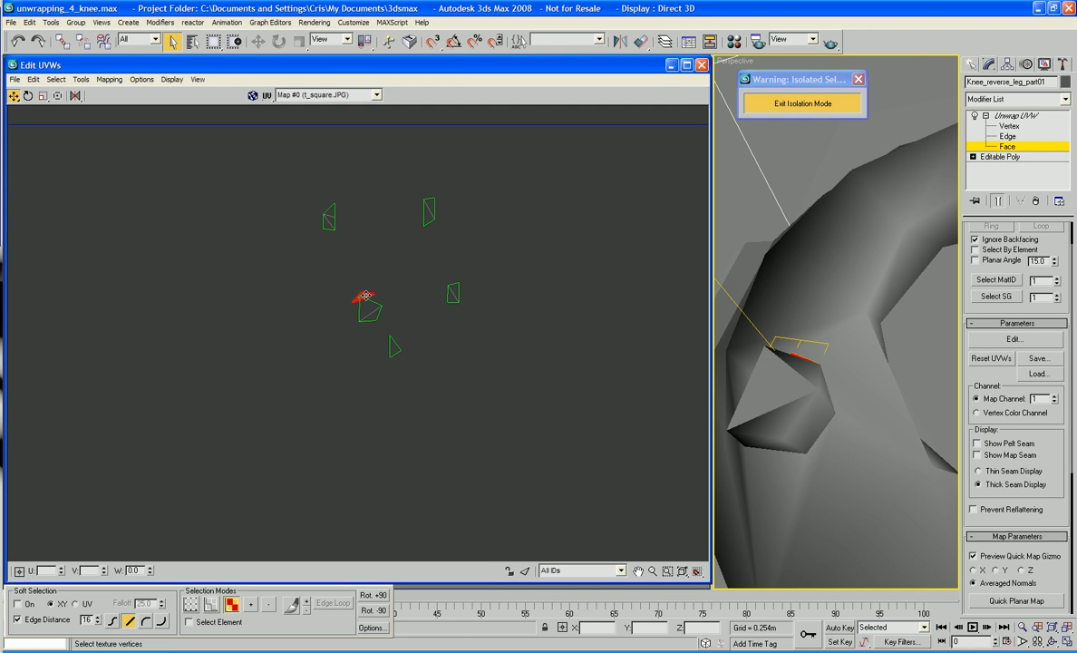
drag(367, 294, 364, 273)
Select the loose UV pieces one by one to identify their matching faces on the protrusion
click(367, 312)
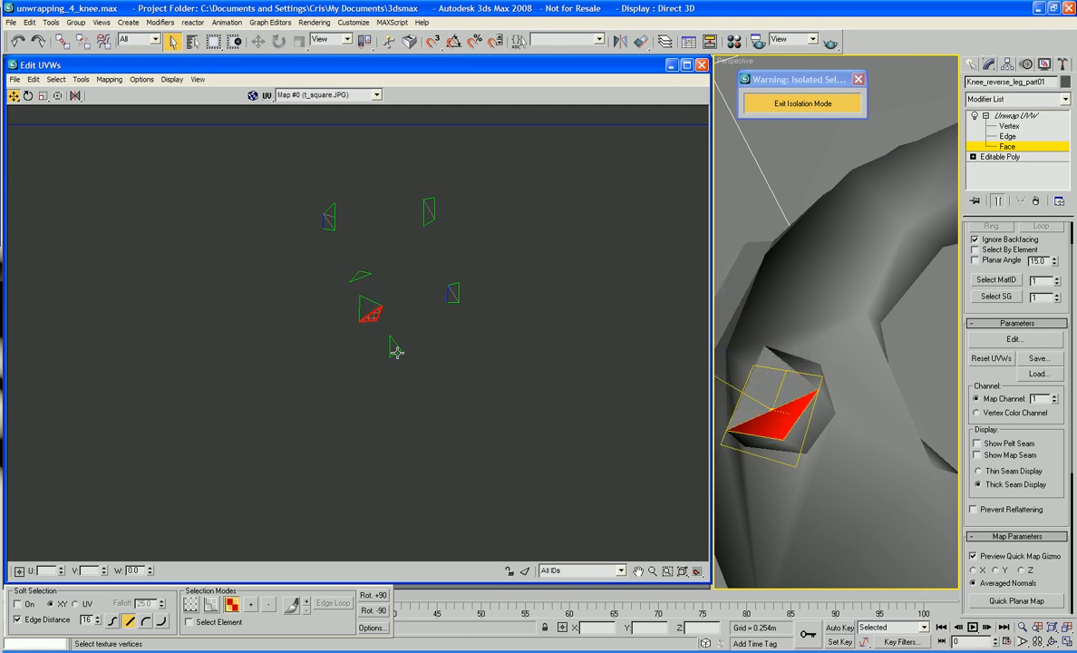
click(394, 349)
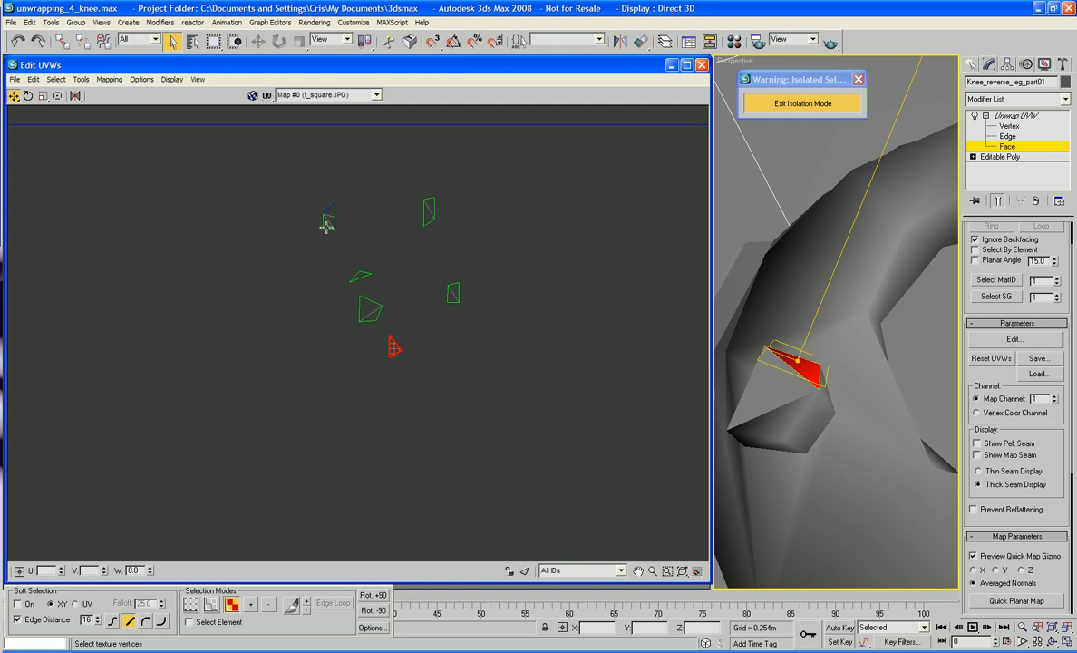
click(430, 211)
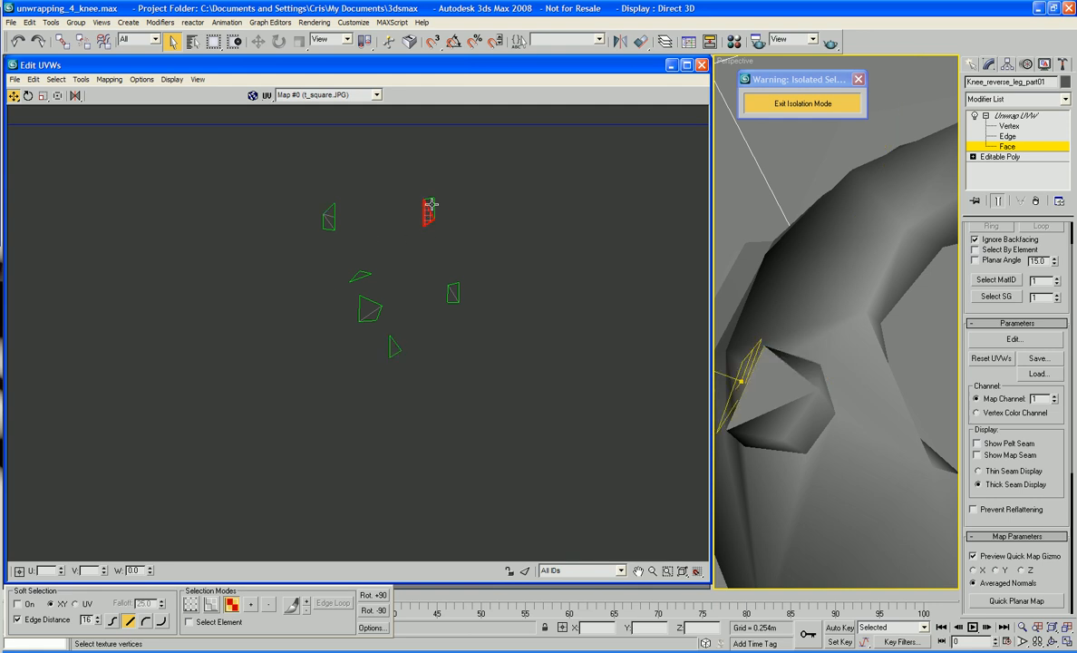
click(454, 292)
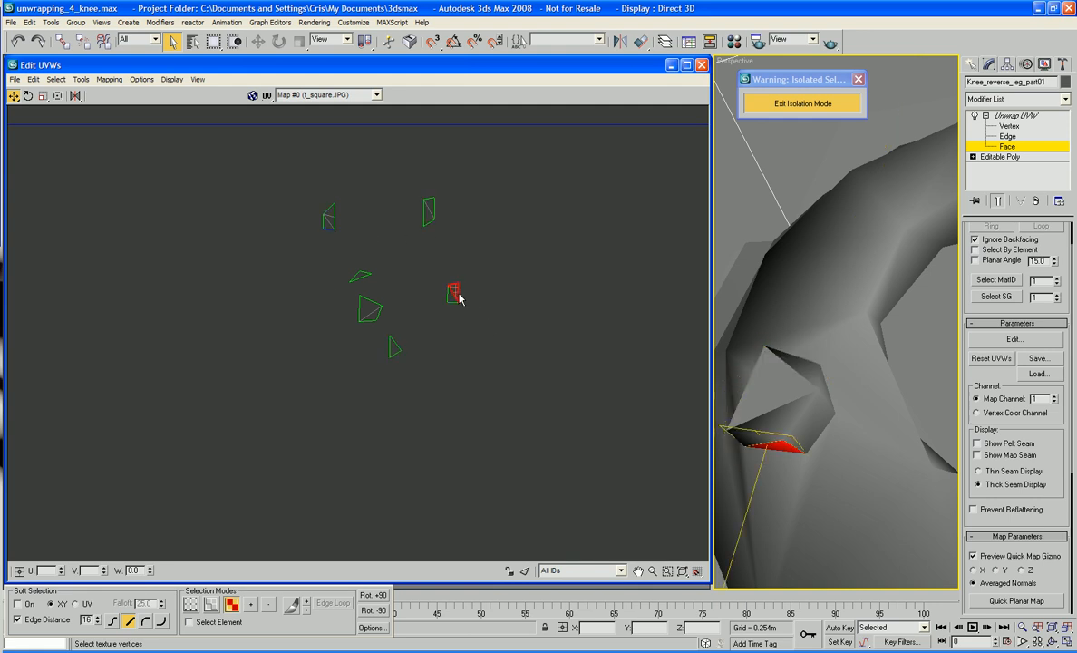
click(477, 297)
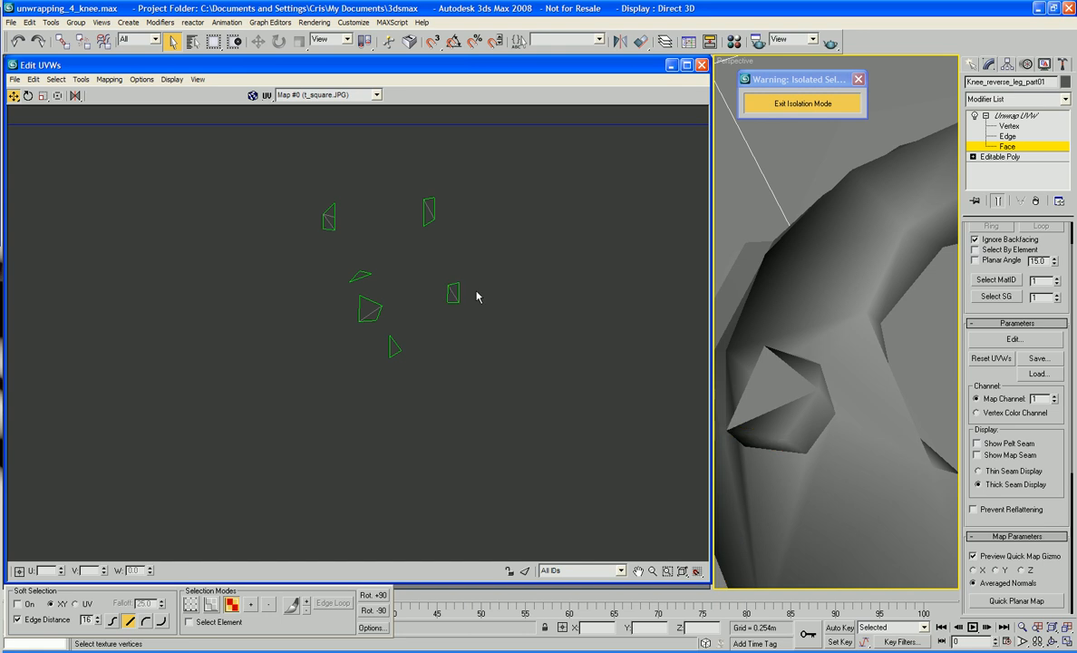
Switch to vertex editing and stack the two four-sided pieces in a column directly below the uppermost left piece
right_click(472, 288)
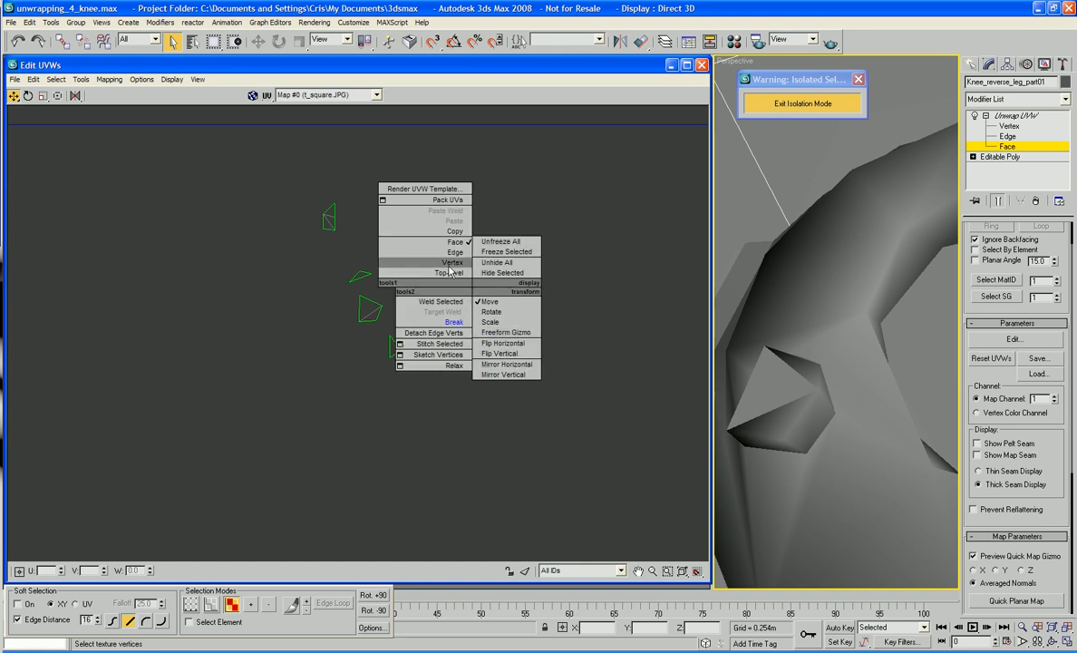
click(453, 262)
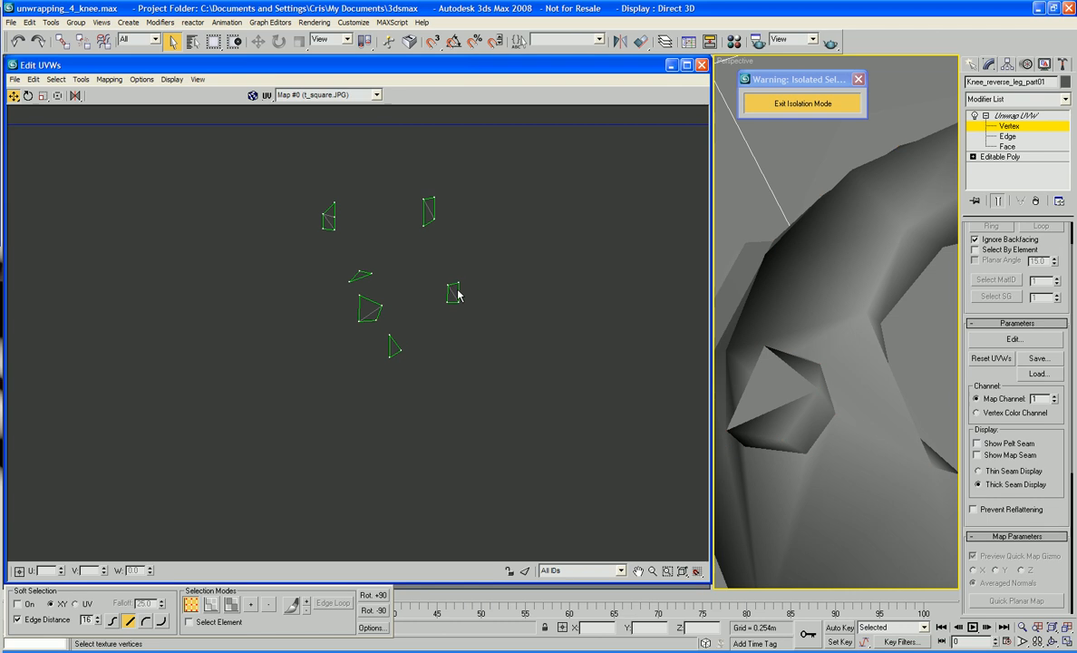
click(459, 285)
drag(435, 275, 332, 253)
click(356, 241)
click(331, 254)
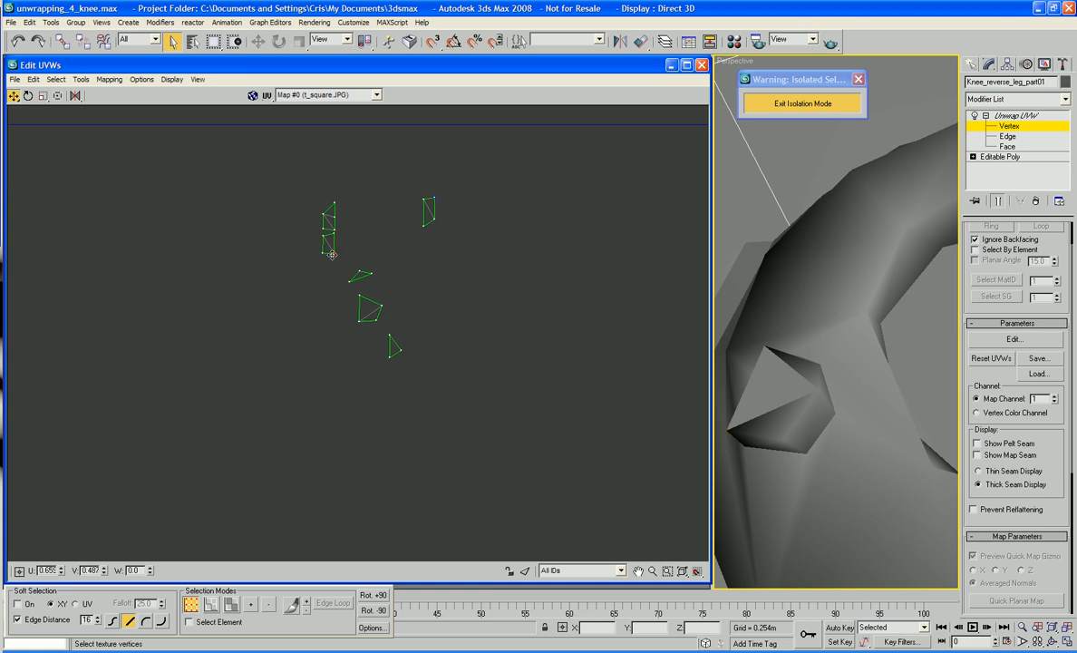
drag(416, 161, 322, 284)
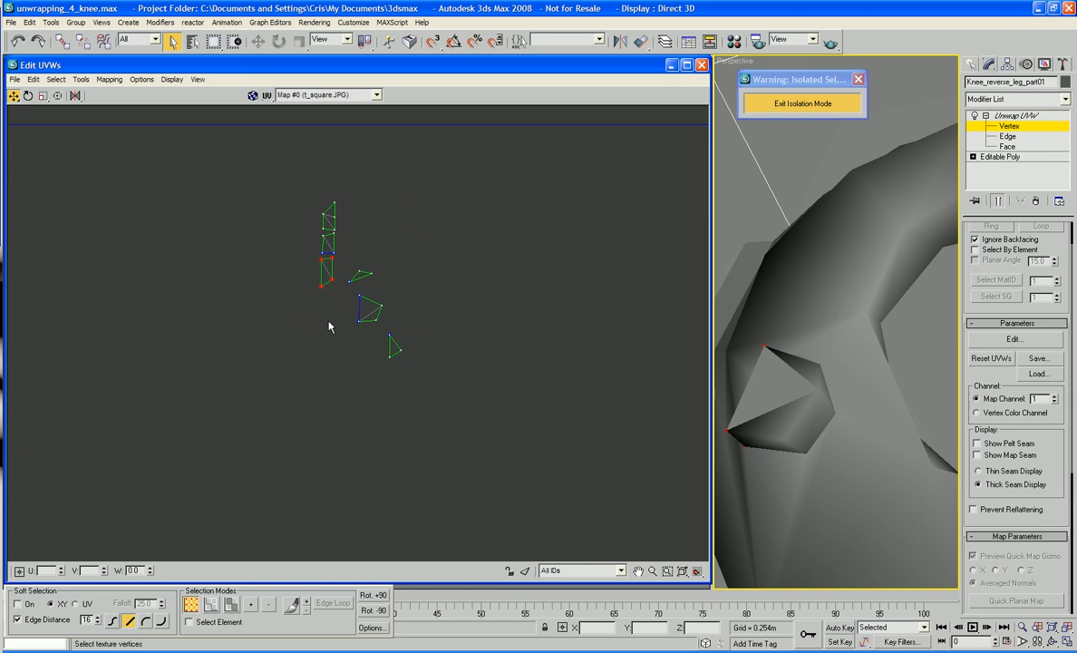
click(321, 283)
Rotate the larger four-sided piece so its long side faces the column, and place it alongside the lowest column piece
drag(392, 290, 345, 84)
right_click(364, 314)
click(381, 337)
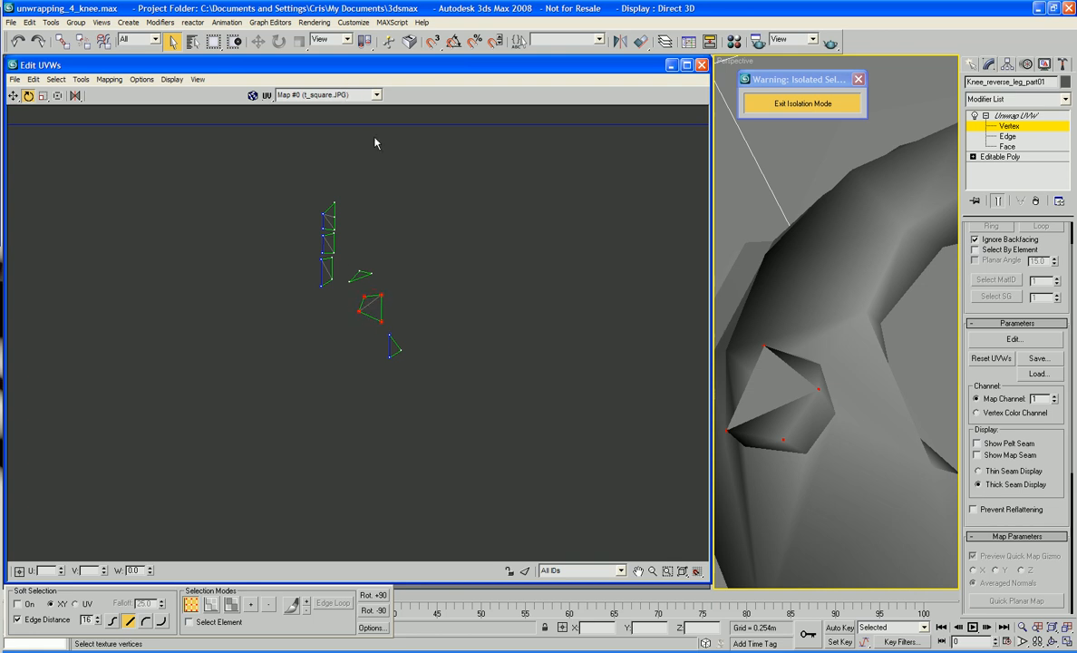
right_click(401, 250)
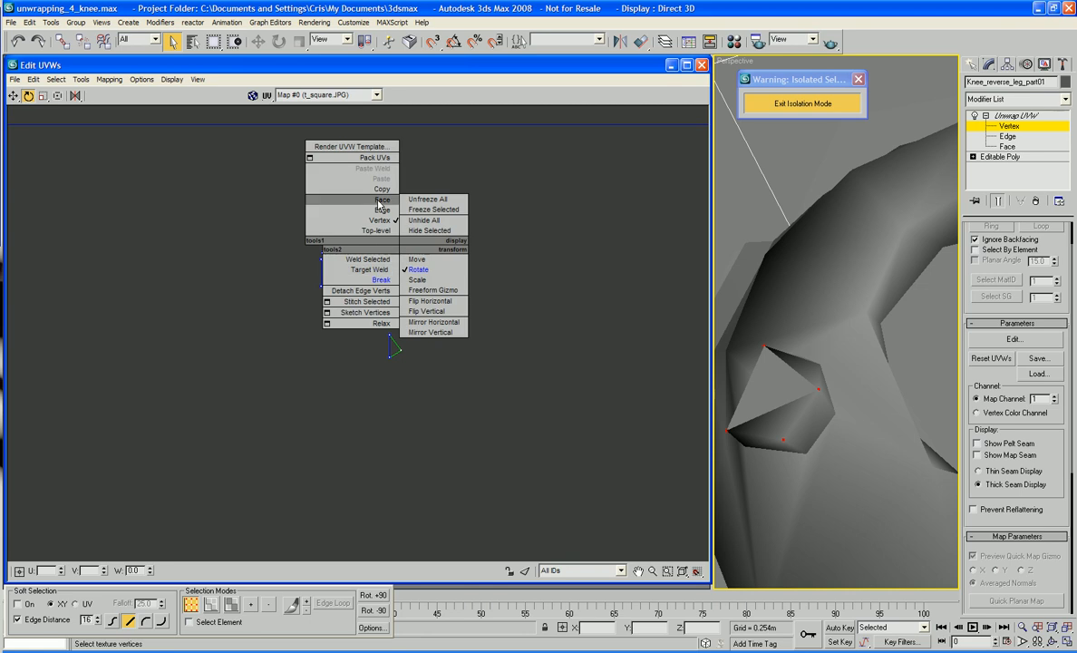
click(419, 259)
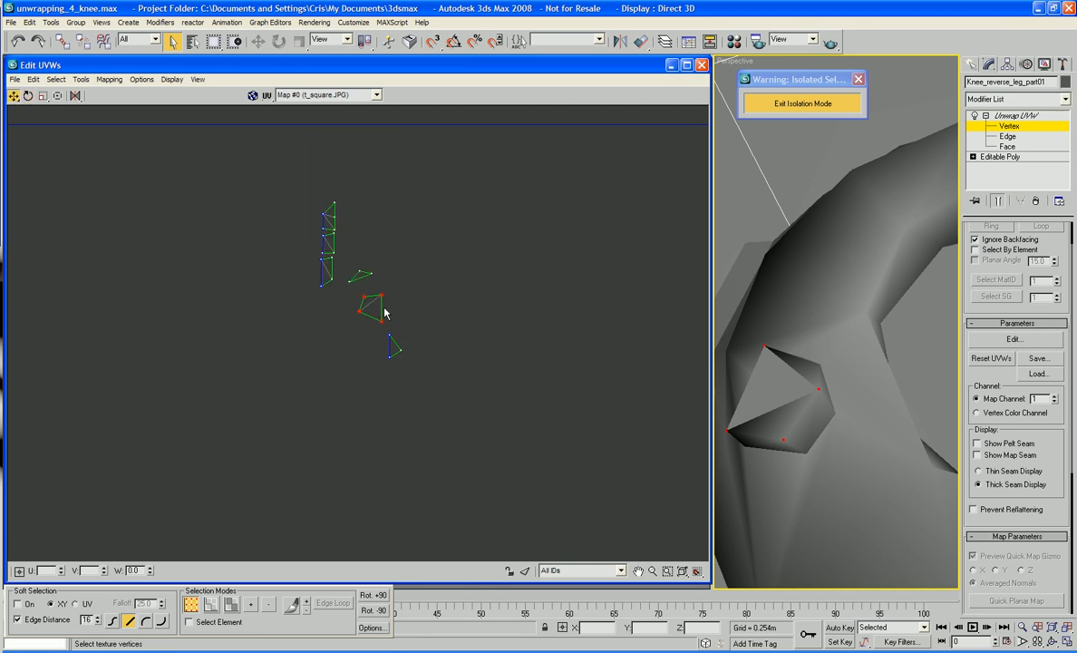
drag(380, 296, 316, 263)
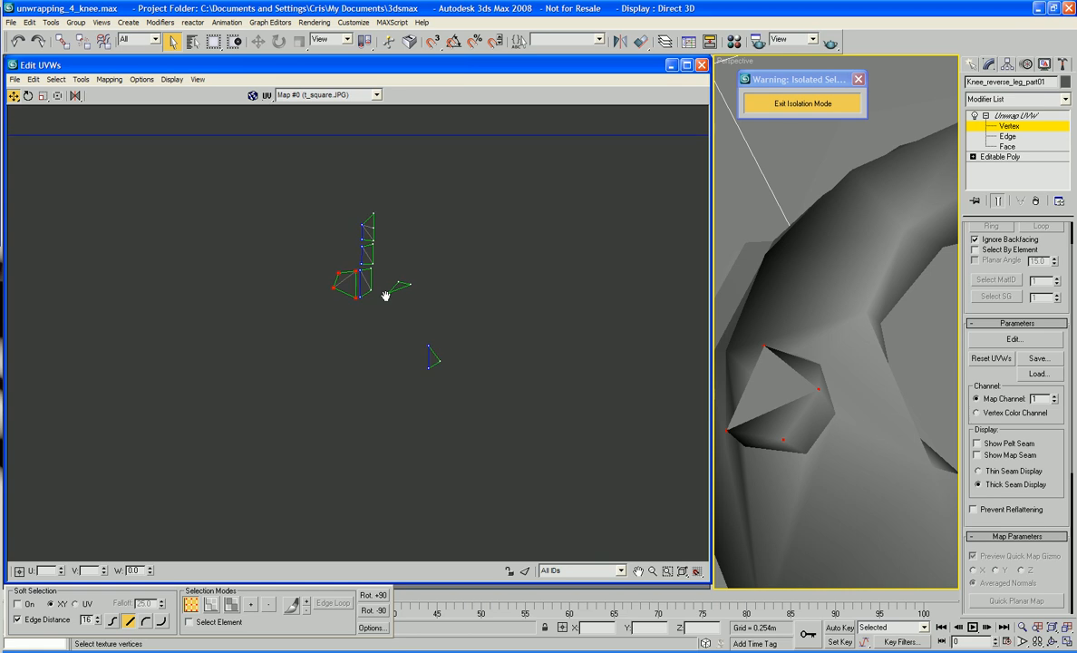
scroll(384, 293, up, 6)
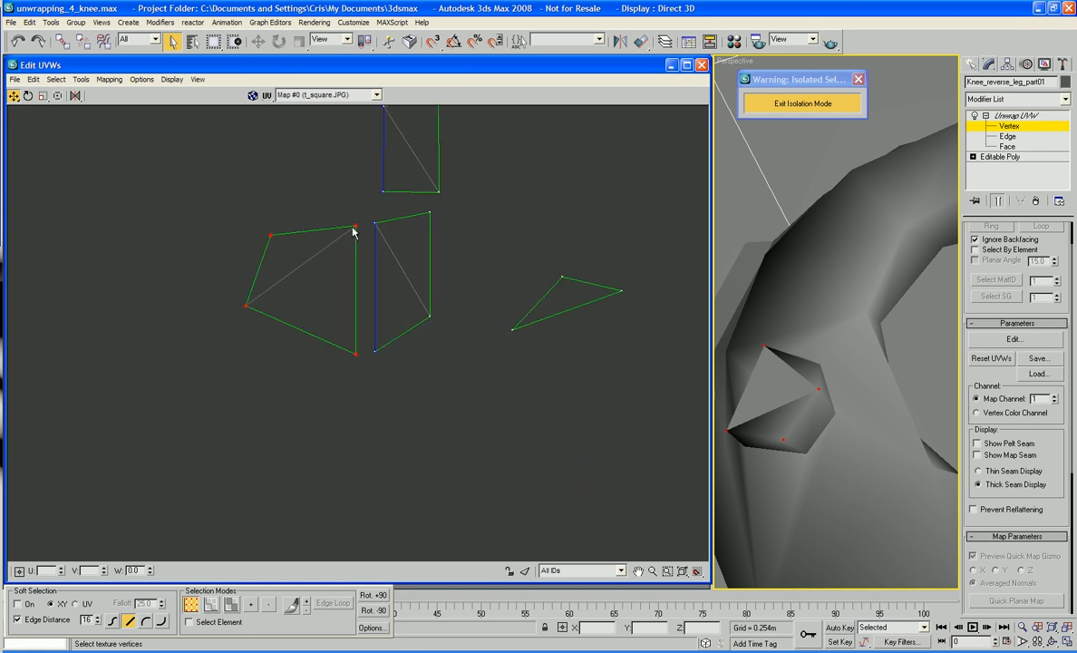
drag(356, 224, 367, 223)
click(365, 207)
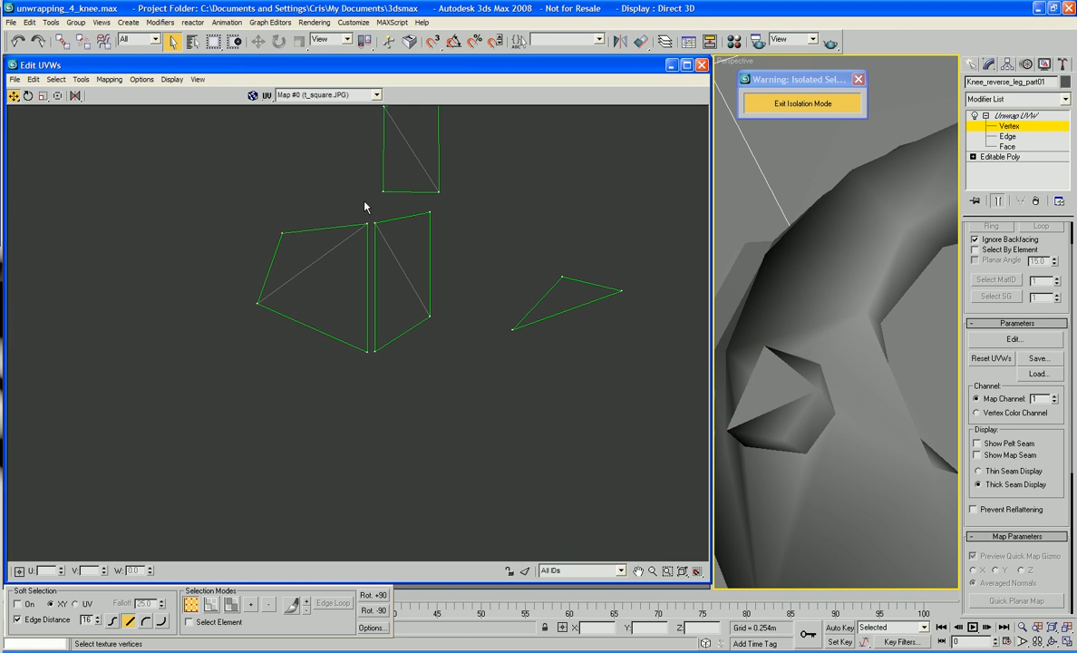
Target-weld the lowest column piece to the large piece along their shared side, and weld the next piece's two lower corners onto their top corners
right_click(417, 356)
click(387, 379)
drag(378, 351, 367, 350)
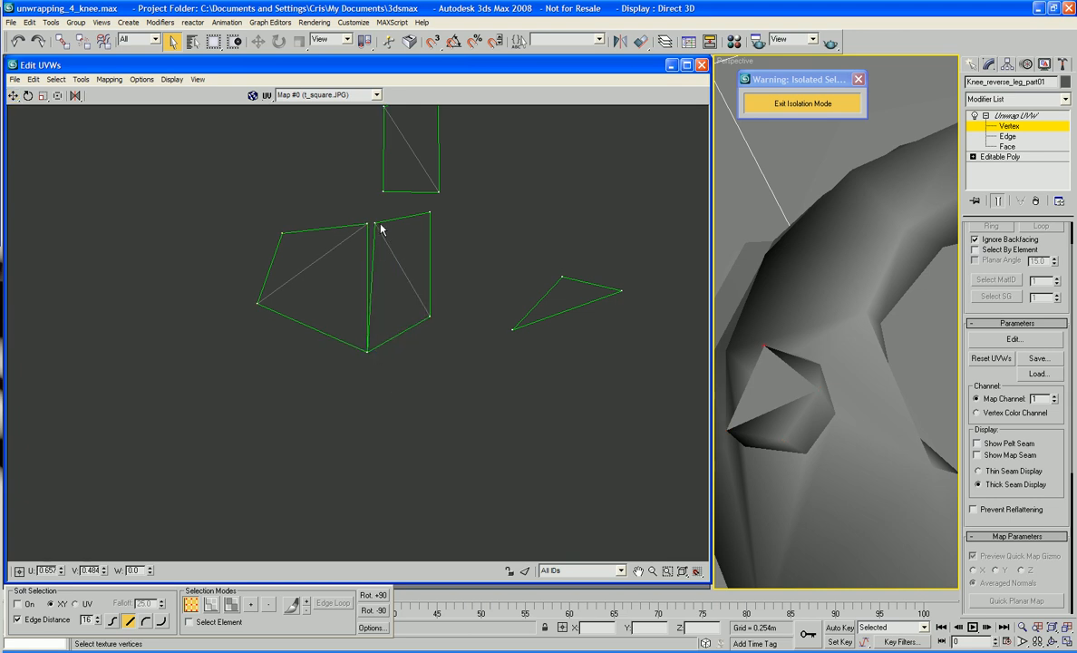
drag(372, 222, 367, 224)
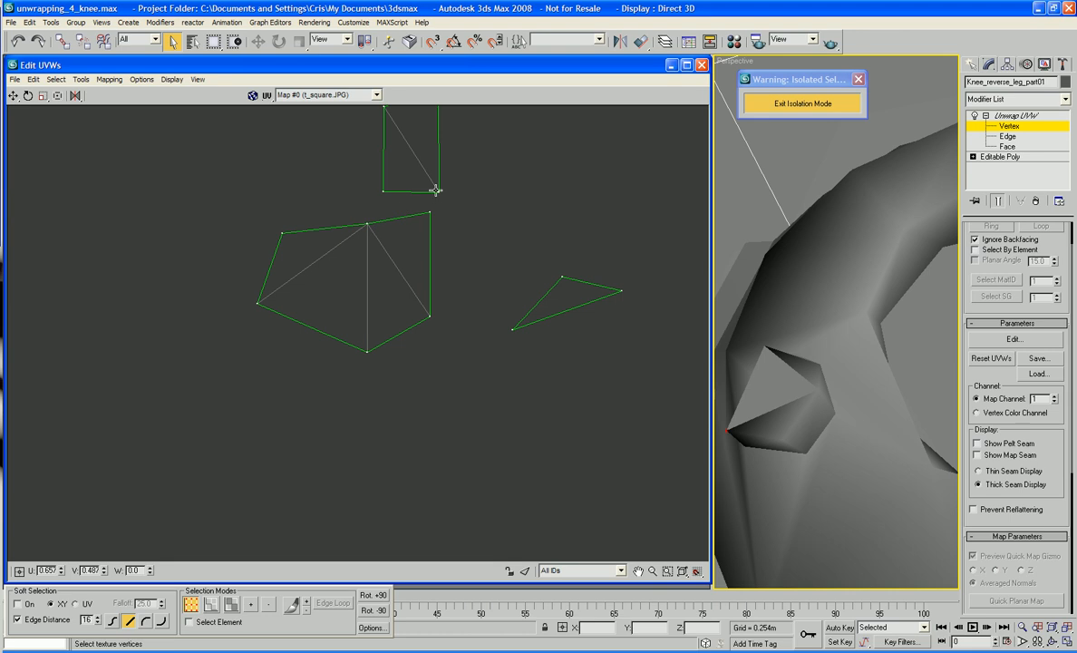
drag(436, 191, 429, 212)
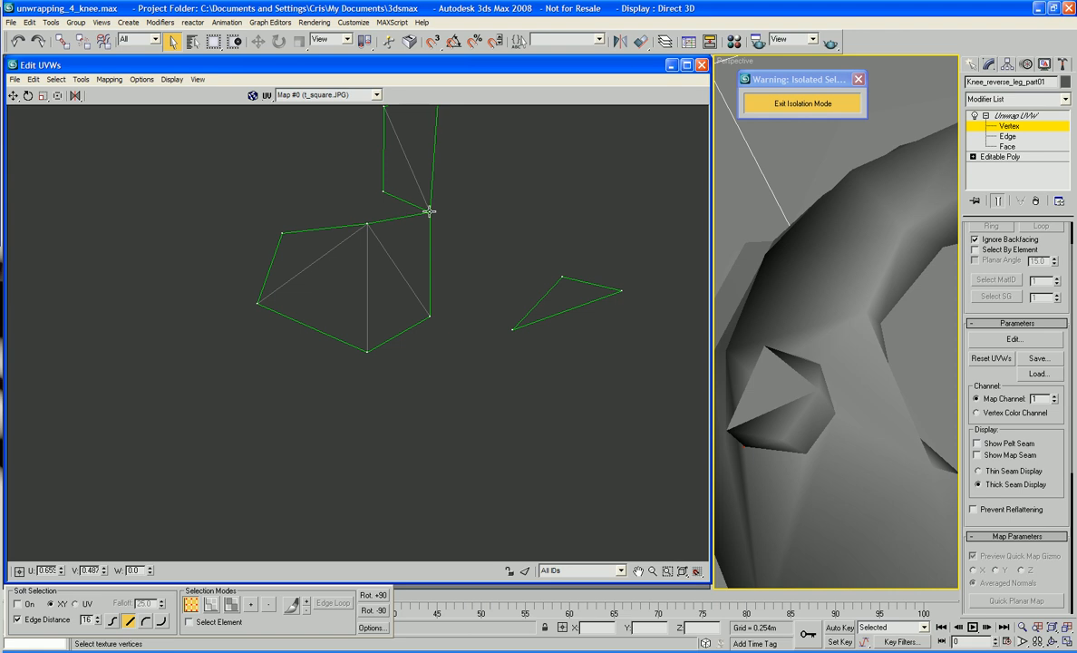
drag(385, 195, 370, 224)
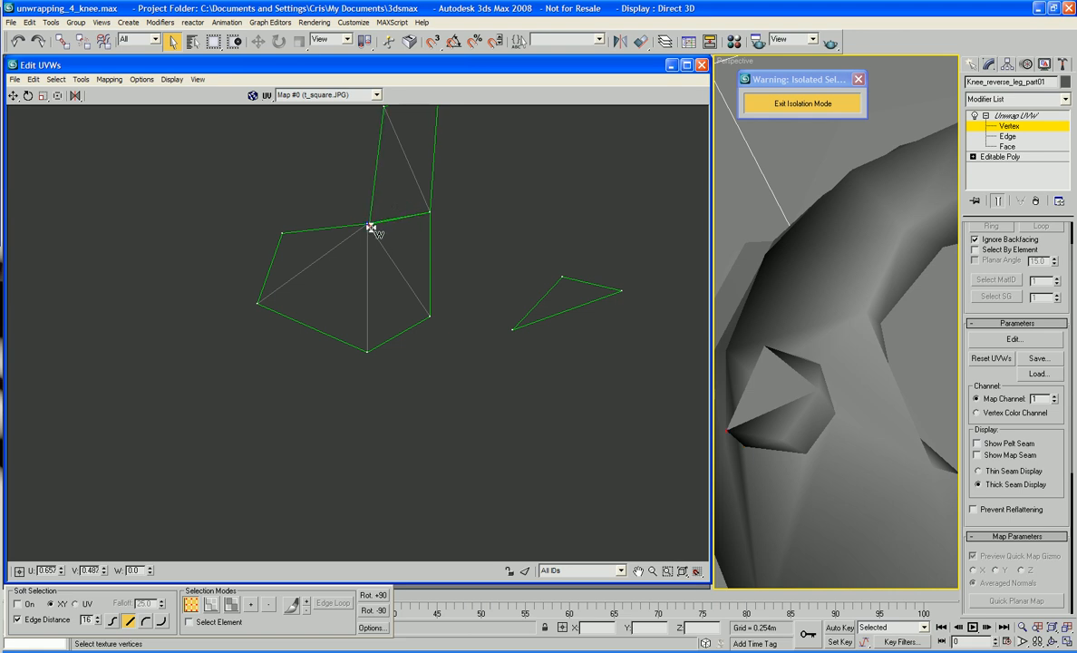
Target-weld the facing left corners of the two upper pieces onto the large piece's upper-left corner, and nudge the central vertex slightly down
middle_drag(398, 213, 443, 308)
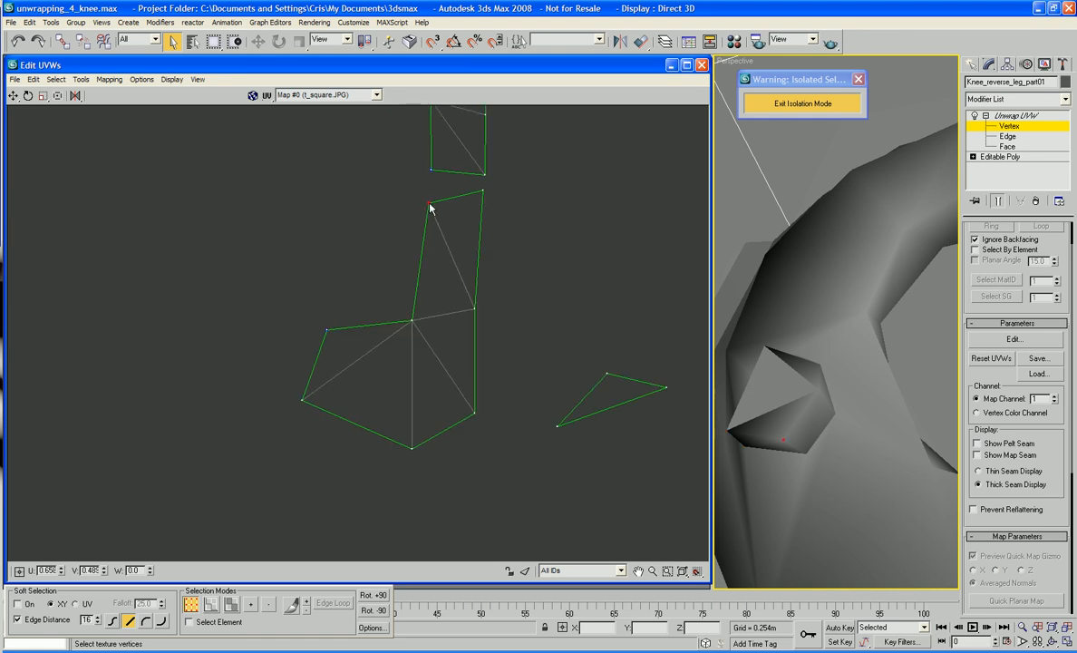
drag(430, 205, 326, 330)
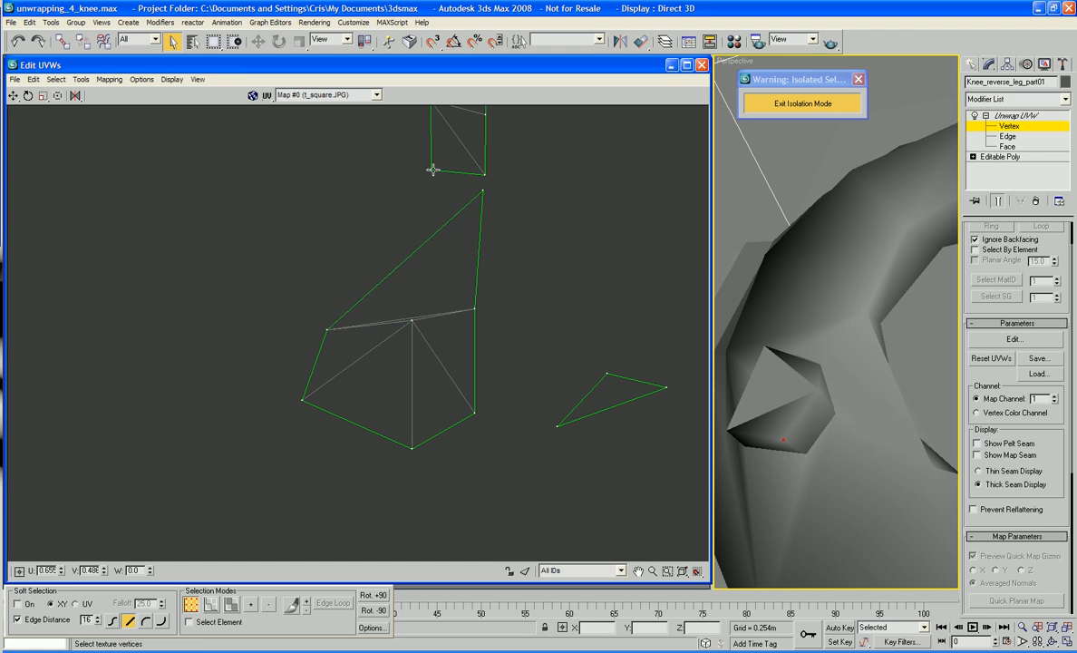
drag(432, 170, 328, 332)
scroll(489, 331, down, 5)
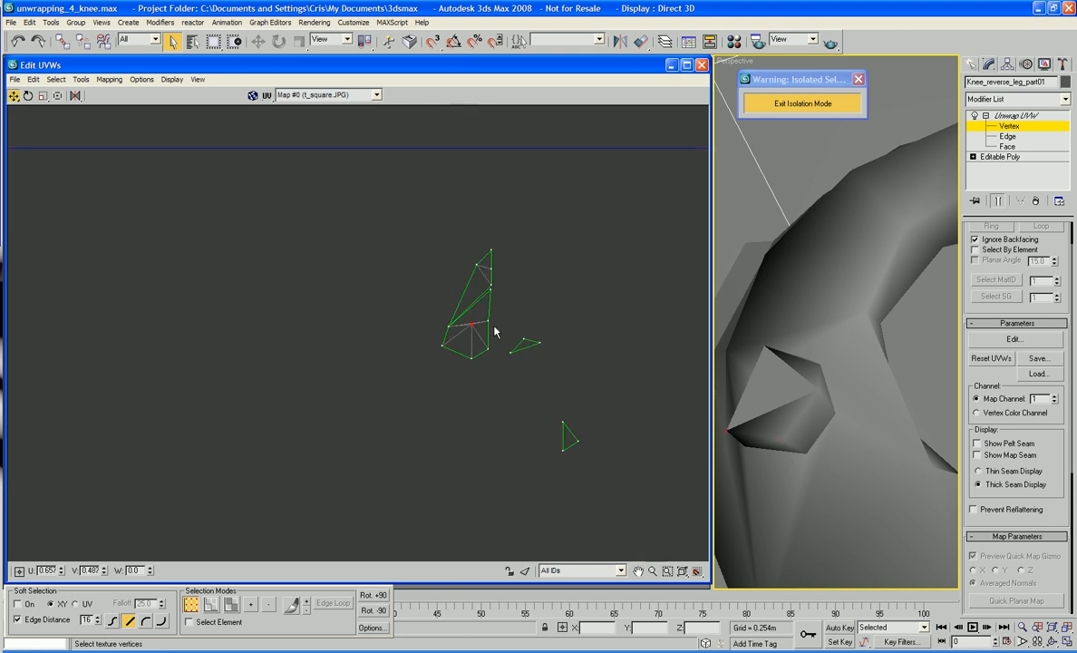
scroll(494, 331, up, 4)
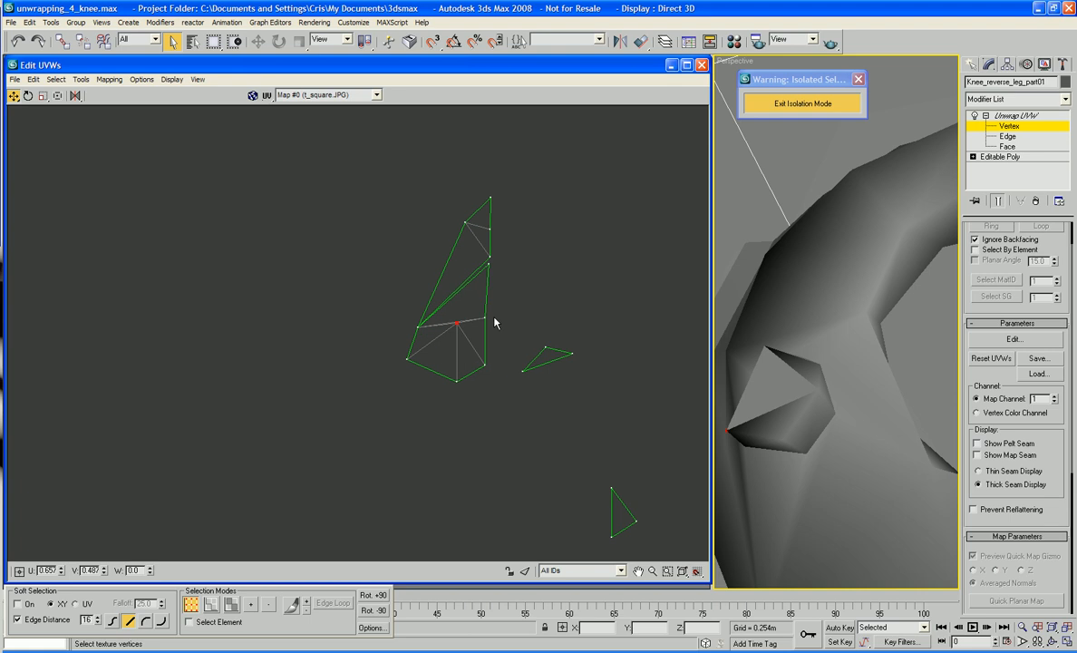
scroll(501, 354, up, 3)
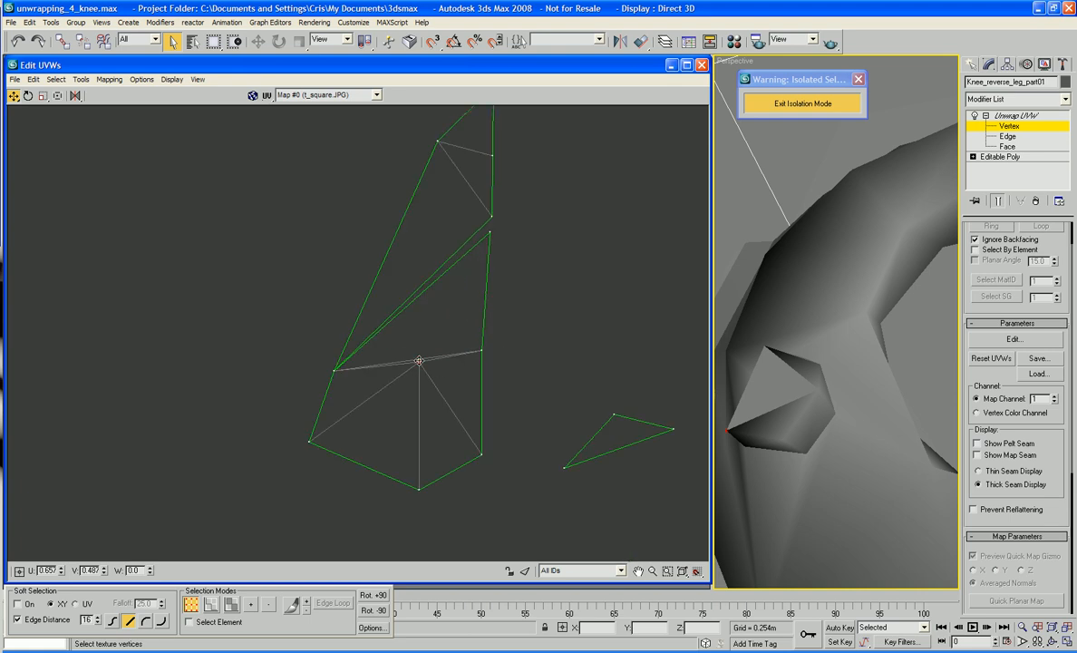
drag(419, 362, 419, 369)
scroll(464, 354, down, 2)
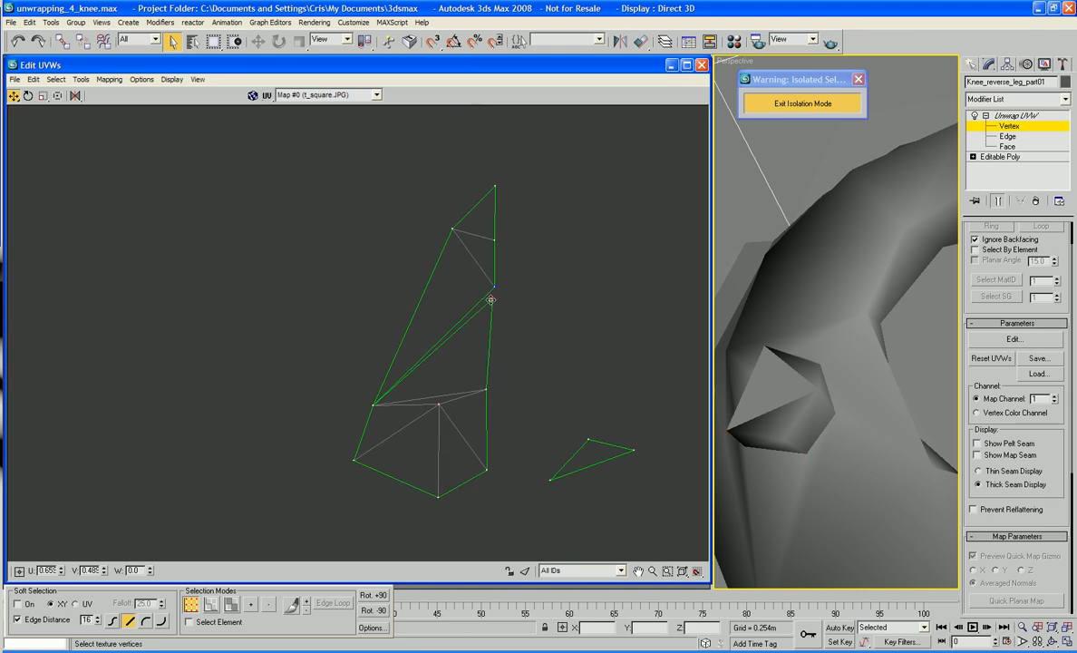
Target-weld the facing right corners of the upper pieces, and weld the top piece's left corner onto the cluster's lower-left vertex
right_click(490, 299)
click(485, 309)
drag(494, 299, 494, 287)
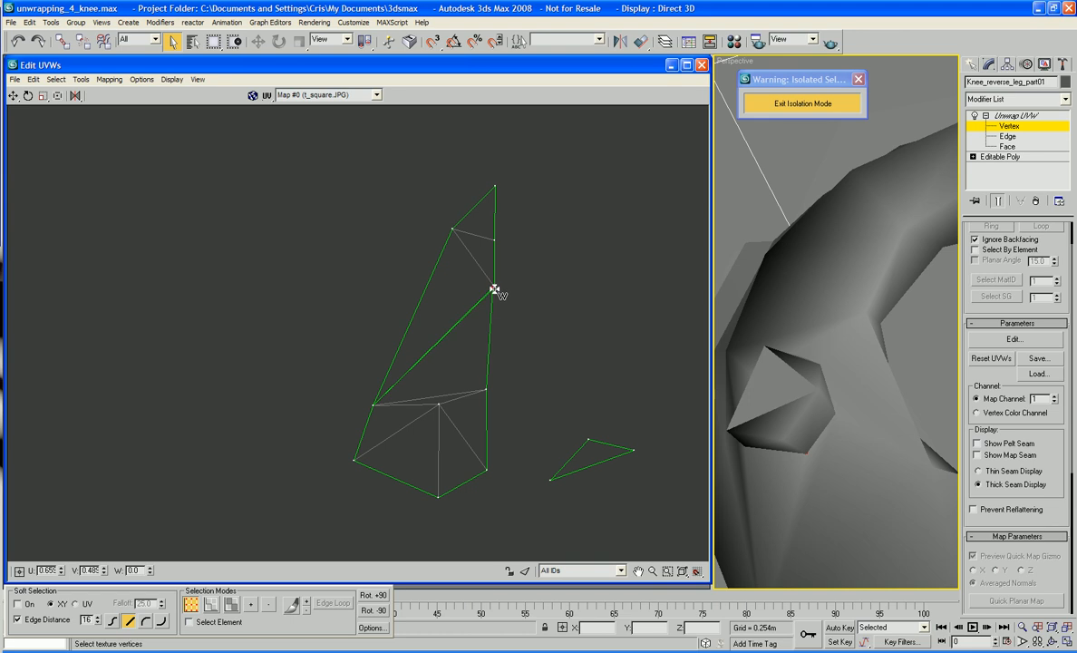
right_click(451, 226)
click(452, 230)
click(450, 230)
drag(450, 230, 352, 458)
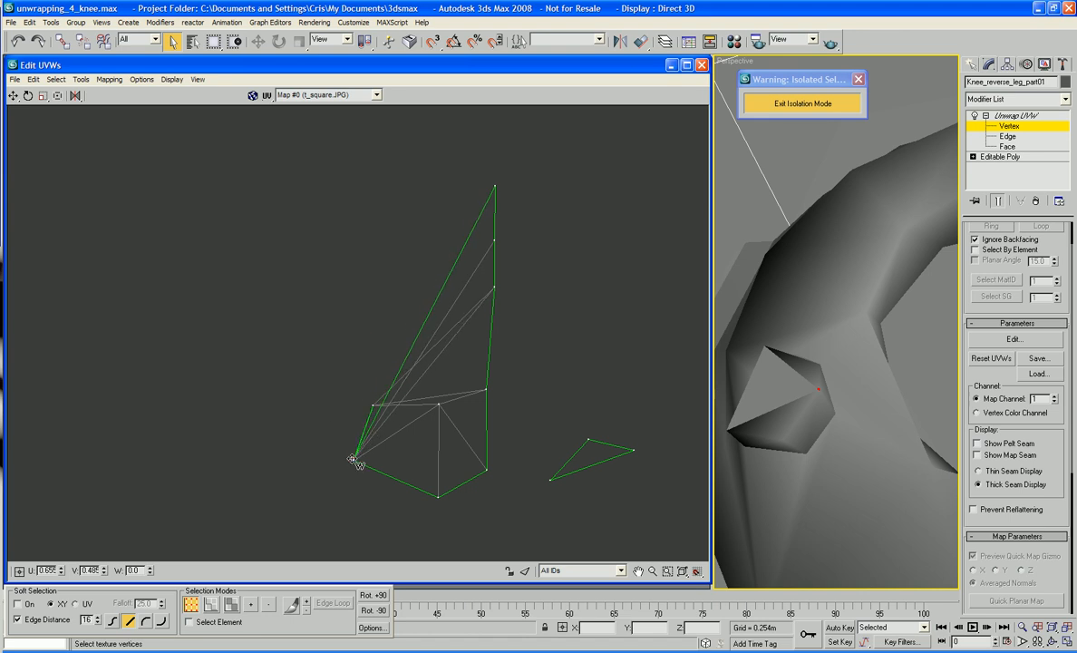
Move the three uppermost vertices down around the cluster's left side so the strip wraps along its left and lower-left outline
drag(493, 187, 325, 358)
drag(497, 239, 353, 328)
drag(494, 290, 369, 381)
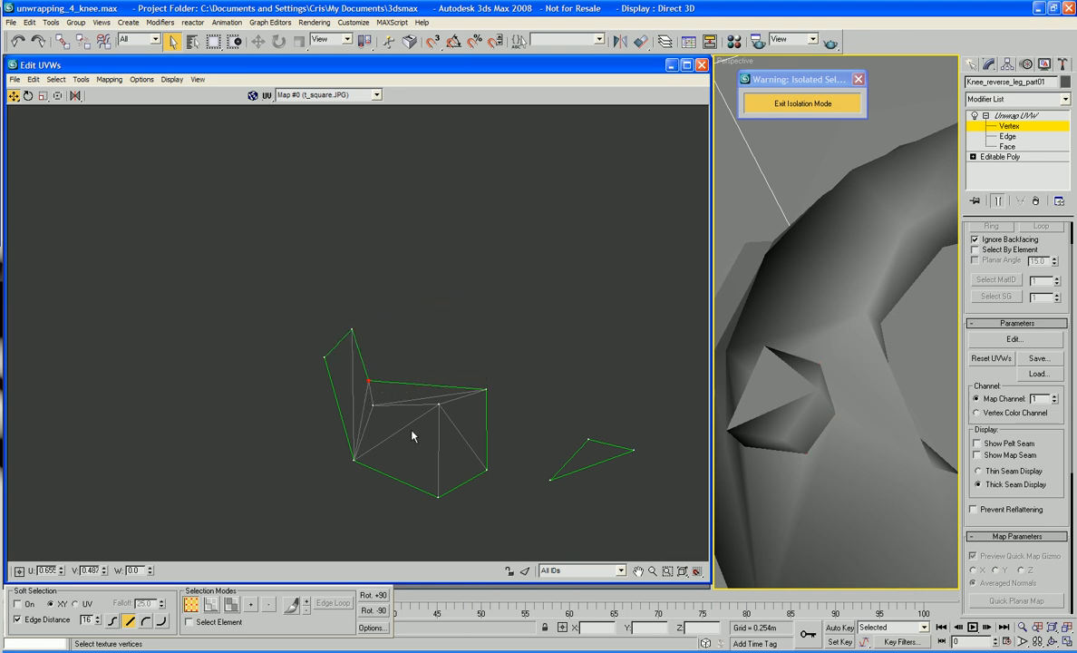
middle_drag(414, 430, 475, 383)
drag(384, 312, 385, 473)
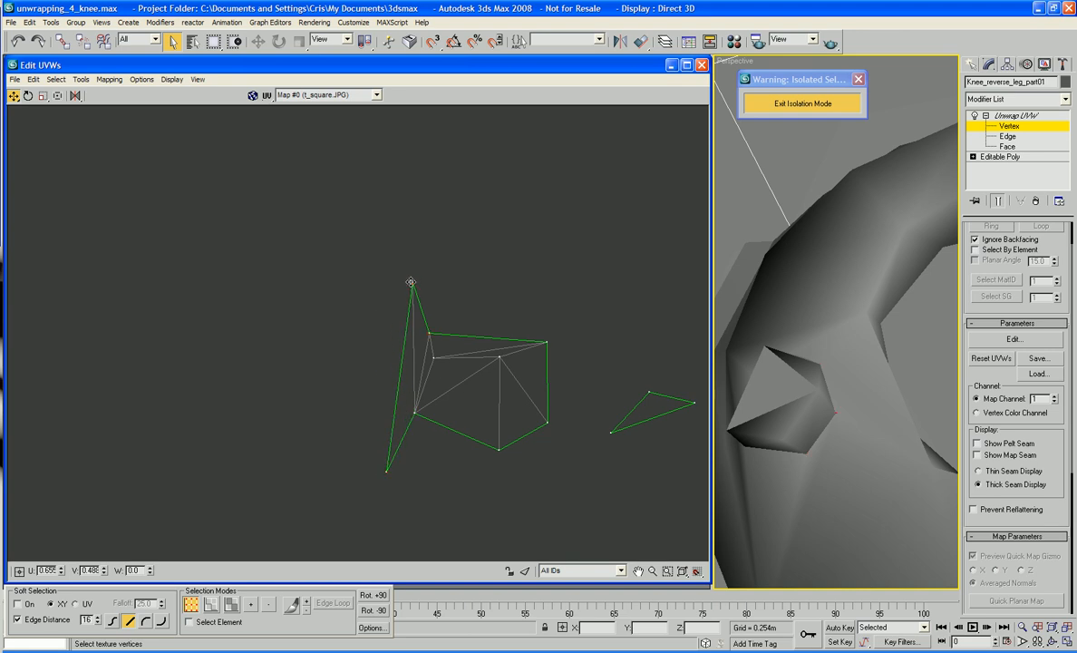
drag(410, 282, 399, 408)
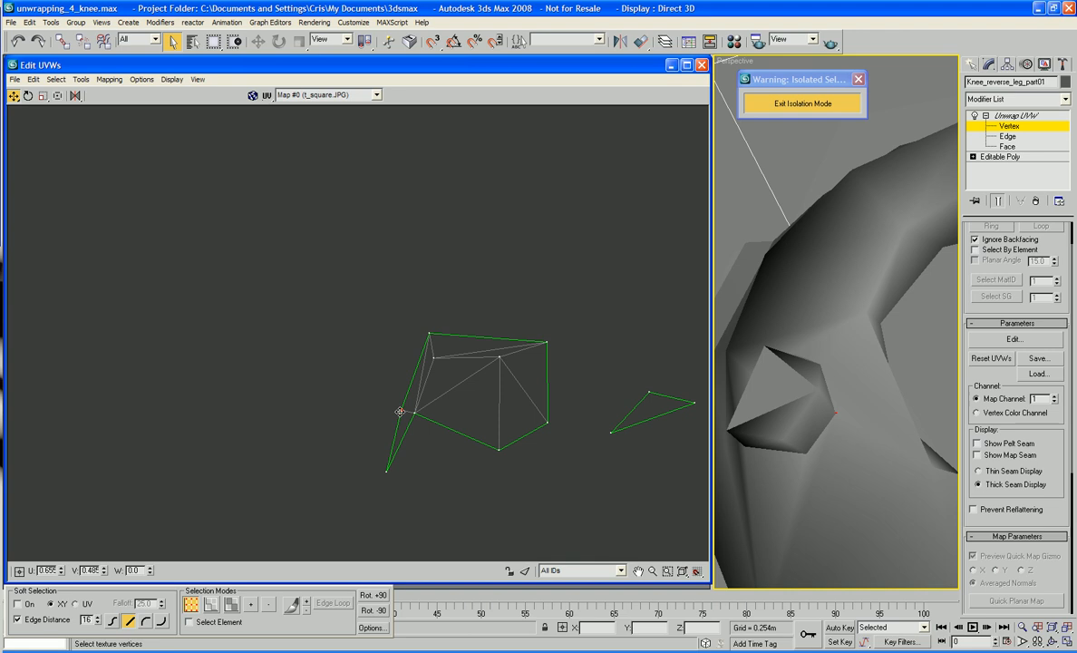
drag(387, 471, 486, 465)
Target-weld the three corners of the lower loose triangle to the matching vertices on the cluster's lower-left side
middle_drag(514, 515, 442, 416)
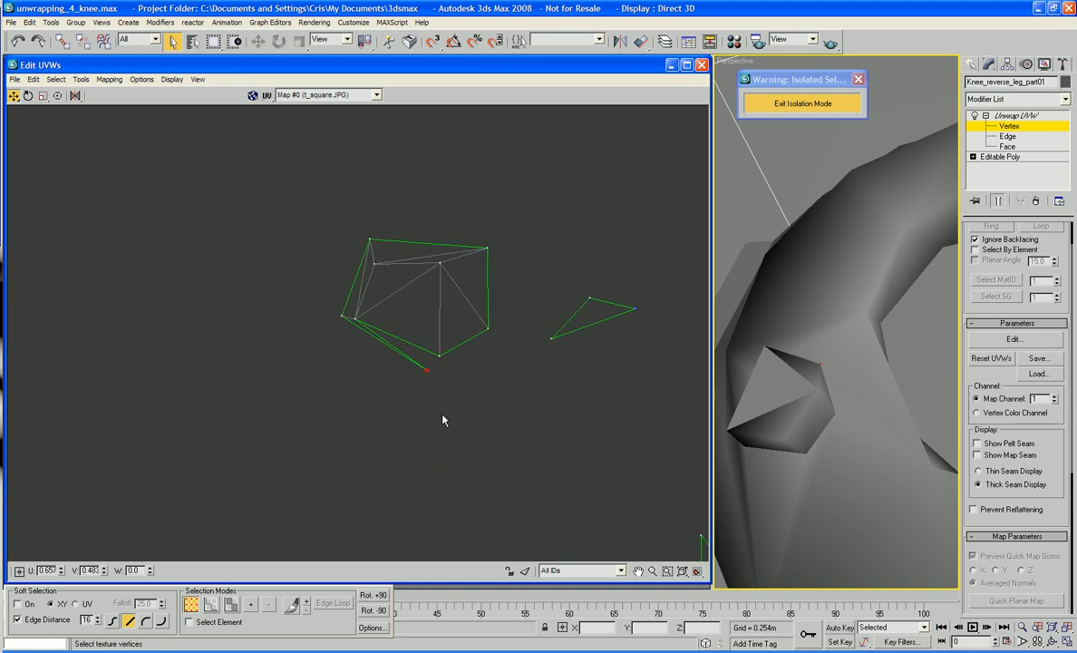
scroll(443, 416, down, 1)
middle_drag(513, 429, 424, 402)
scroll(425, 409, up, 2)
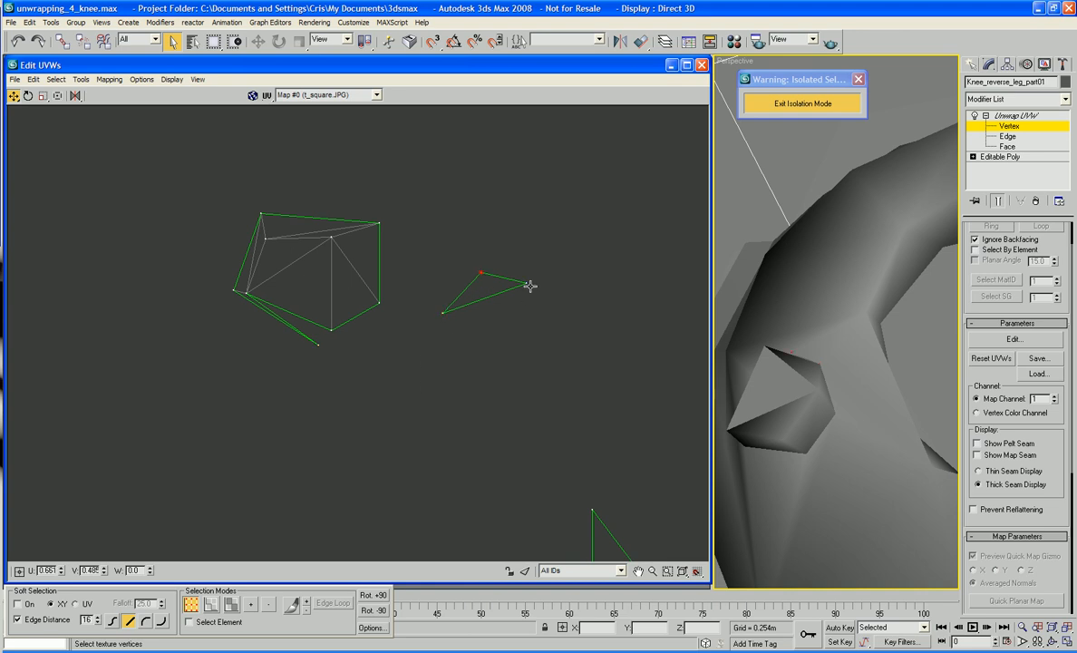
middle_drag(530, 285, 483, 250)
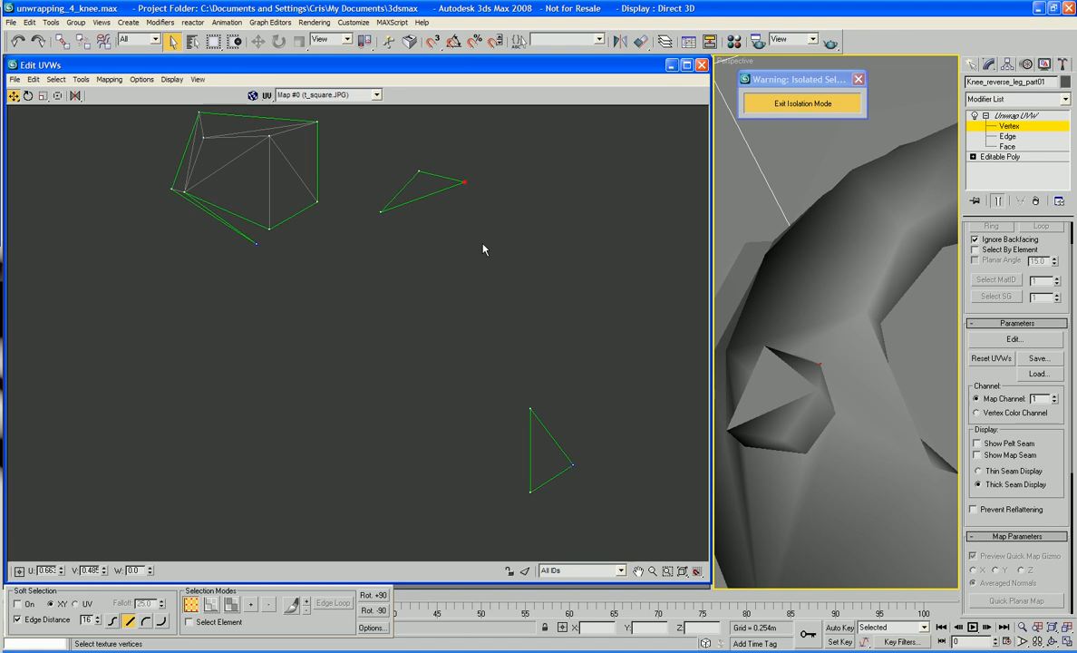
click(530, 409)
right_click(481, 448)
click(462, 473)
drag(527, 494, 185, 192)
drag(529, 410, 269, 233)
drag(570, 465, 255, 244)
Attach the thin triangle by target-welding its two end corners to the cluster's lower-right outline, placing its middle corner outside the gap
drag(384, 214, 318, 200)
drag(416, 168, 315, 249)
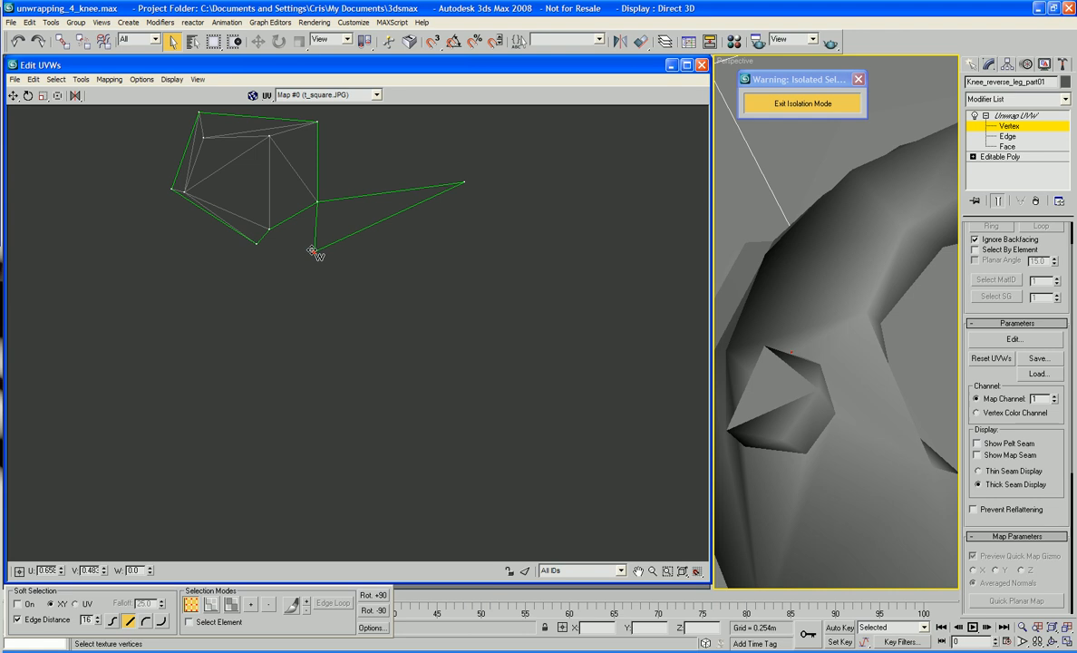
drag(462, 186, 258, 243)
Select the last attached triangle in face mode and examine where it lies on the protrusion in the model
middle_drag(325, 264, 447, 344)
scroll(406, 287, up, 2)
scroll(474, 364, down, 5)
scroll(474, 363, down, 10)
scroll(445, 344, down, 5)
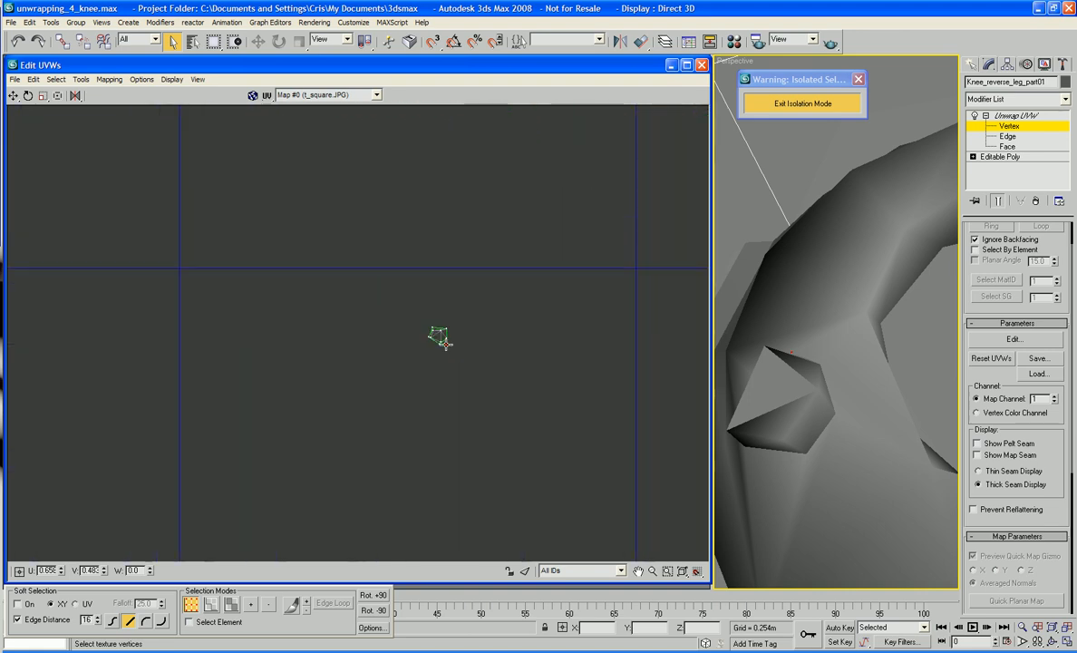
right_click(448, 368)
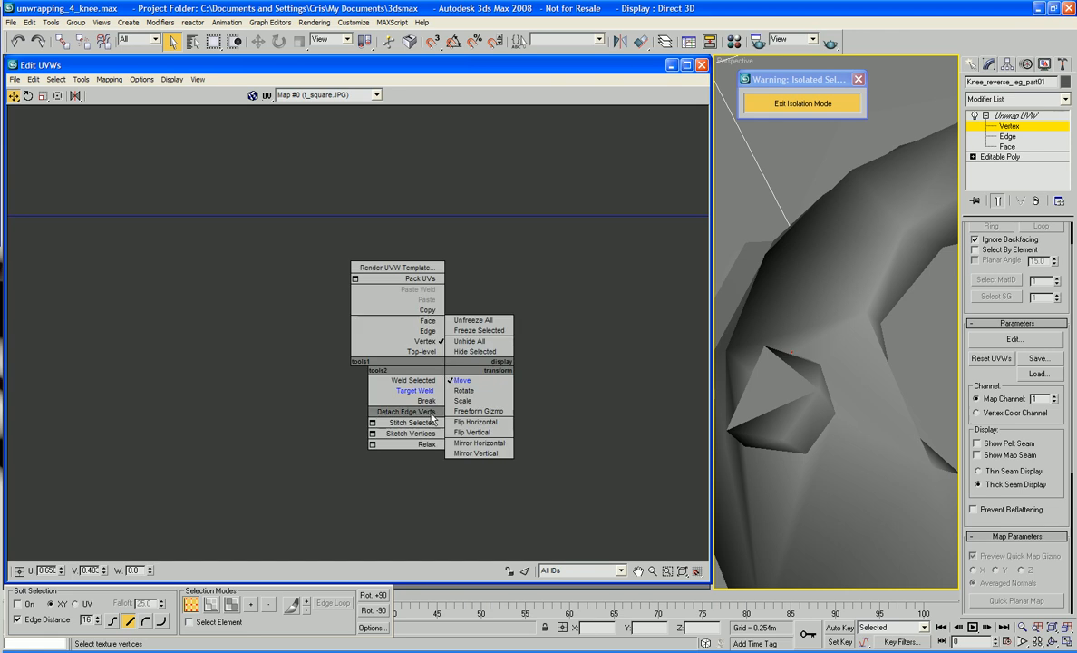
click(427, 321)
click(440, 340)
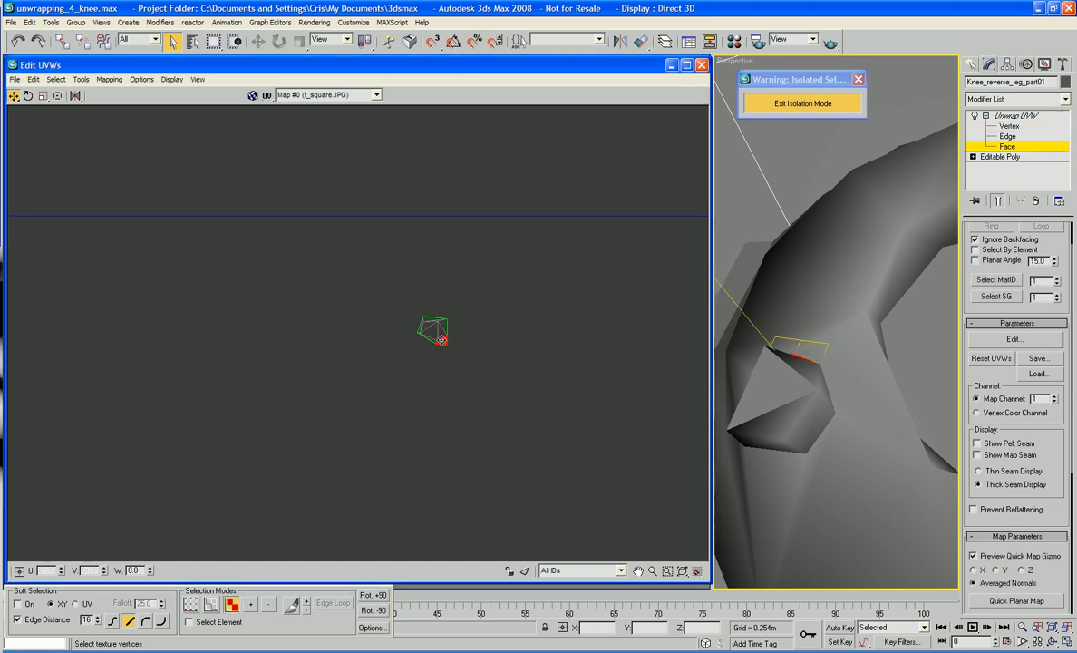
middle_drag(704, 416, 750, 360)
scroll(813, 420, down, 5)
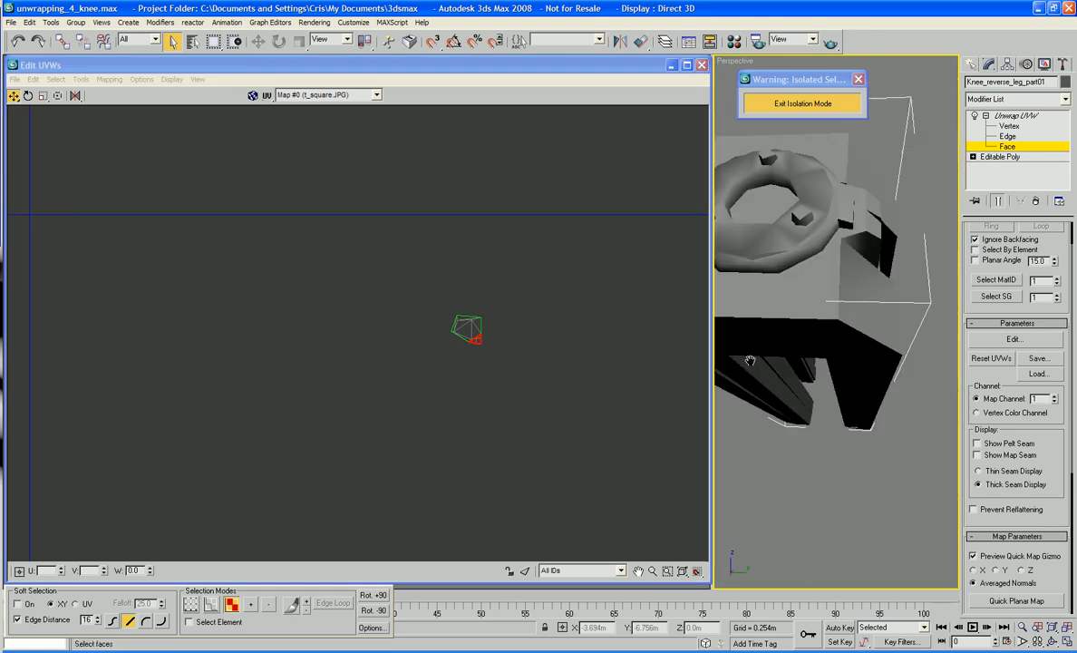
mouse_move(829, 369)
alt+middle_down()
mouse_move(875, 413)
mouse_move(817, 351)
mouse_move(820, 364)
alt+middle_up()
scroll(817, 353, up, 3)
scroll(820, 365, down, 3)
alt+middle_drag(872, 417, 907, 387)
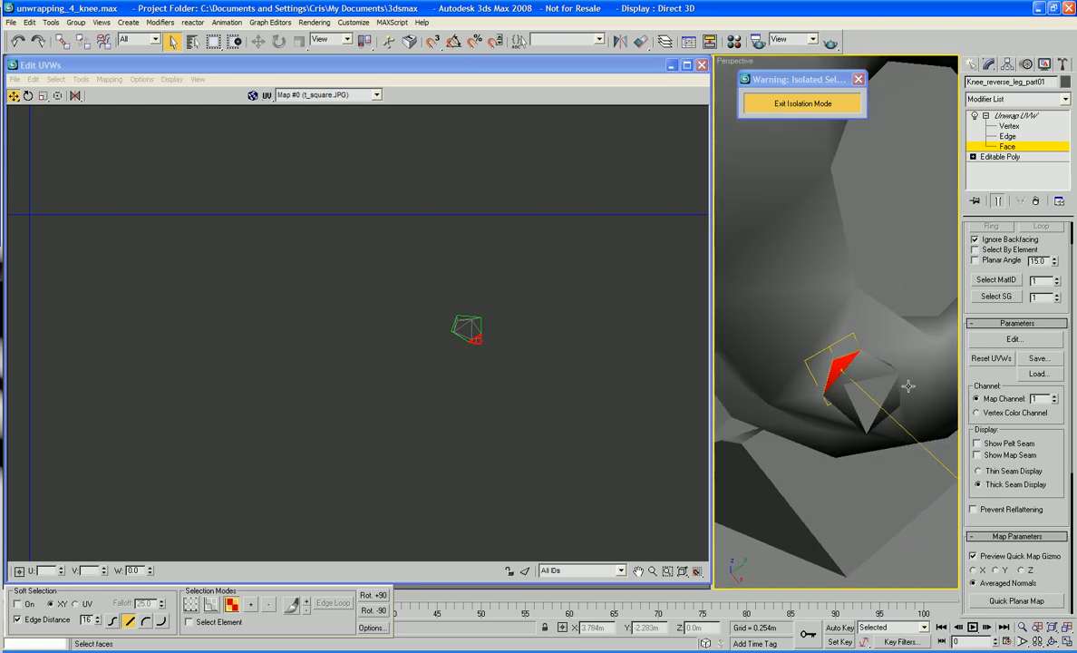
click(565, 376)
scroll(536, 366, up, 5)
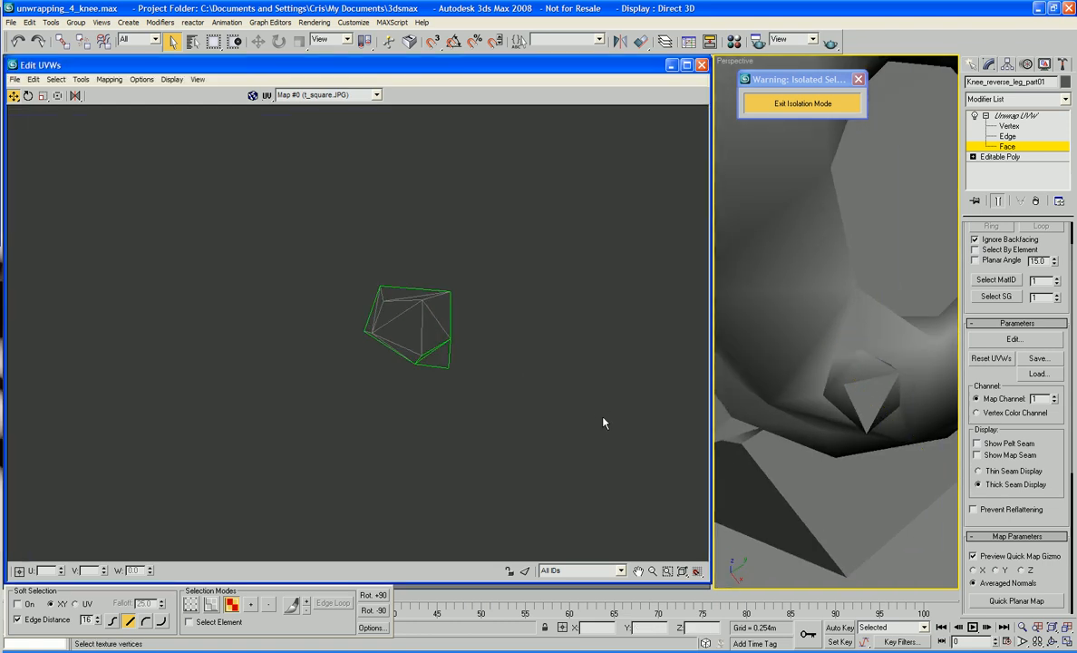
Select individual faces at the UV cluster's lower right to check where each one lies on the protrusion
scroll(603, 423, up, 2)
click(384, 315)
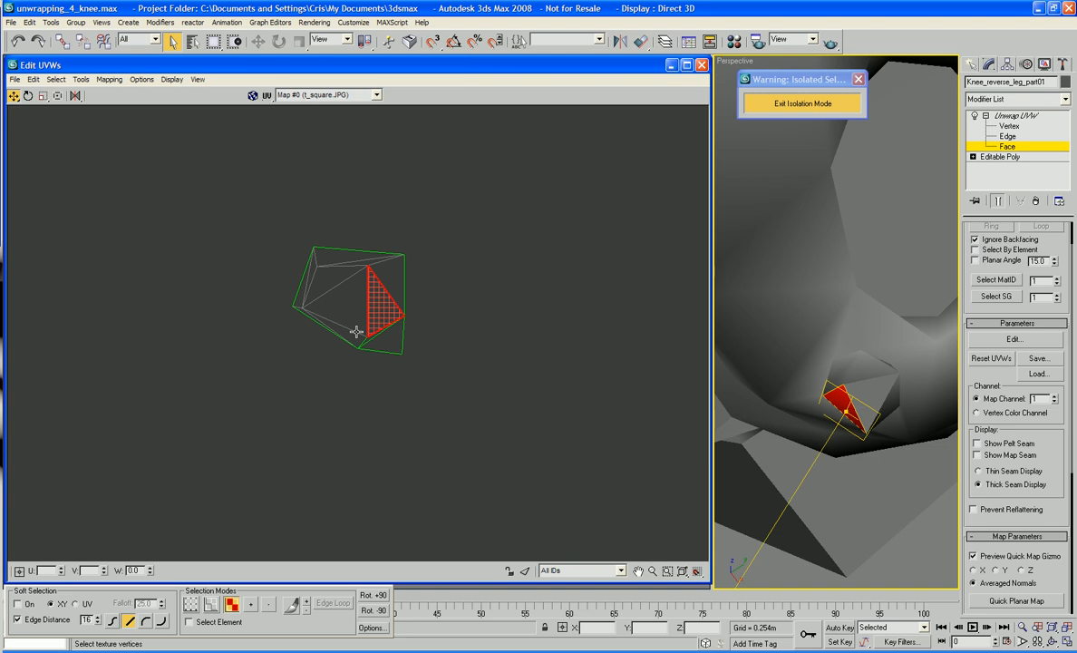
click(355, 338)
click(395, 348)
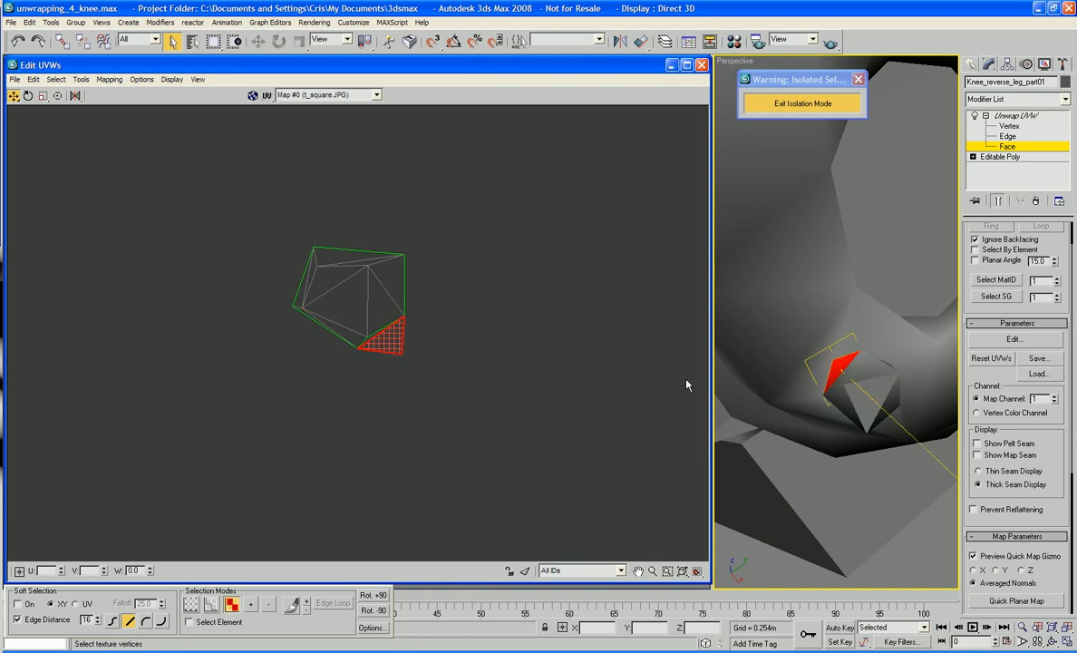
Select the protrusion's remaining unattached side face in the model and move its UV triangle beside the cluster
click(843, 372)
middle_drag(530, 400, 464, 445)
scroll(530, 386, down, 10)
scroll(451, 400, up, 5)
scroll(519, 275, down, 3)
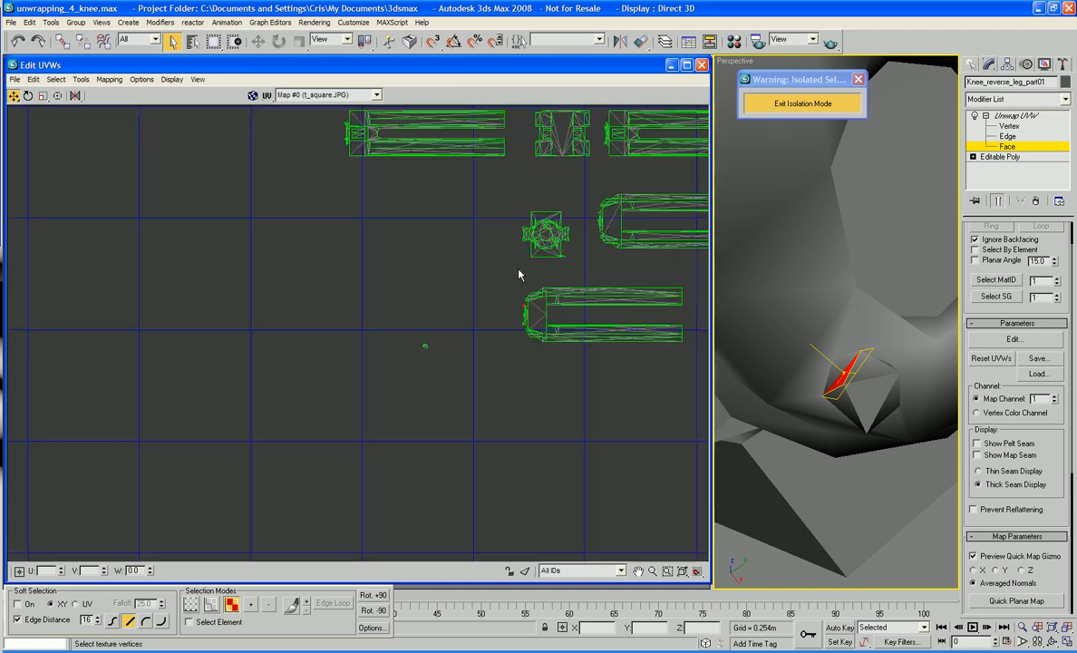
scroll(520, 274, down, 4)
scroll(534, 259, up, 3)
middle_drag(534, 259, 479, 365)
scroll(478, 365, down, 3)
scroll(479, 365, up, 8)
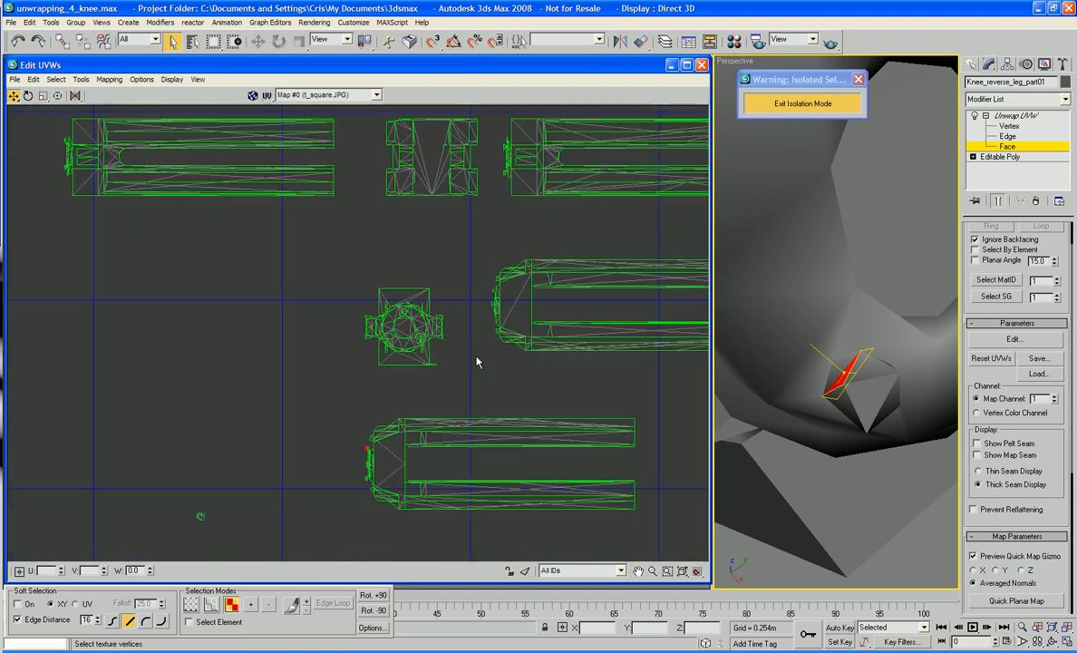
middle_drag(477, 362, 487, 365)
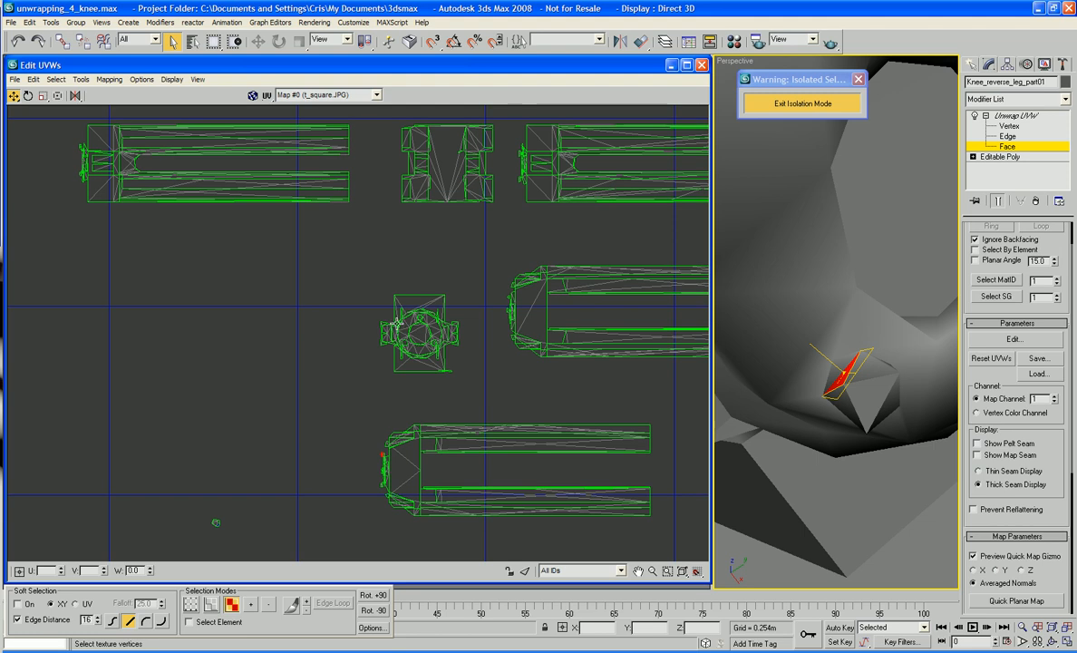
middle_drag(281, 312, 422, 220)
scroll(368, 378, up, 4)
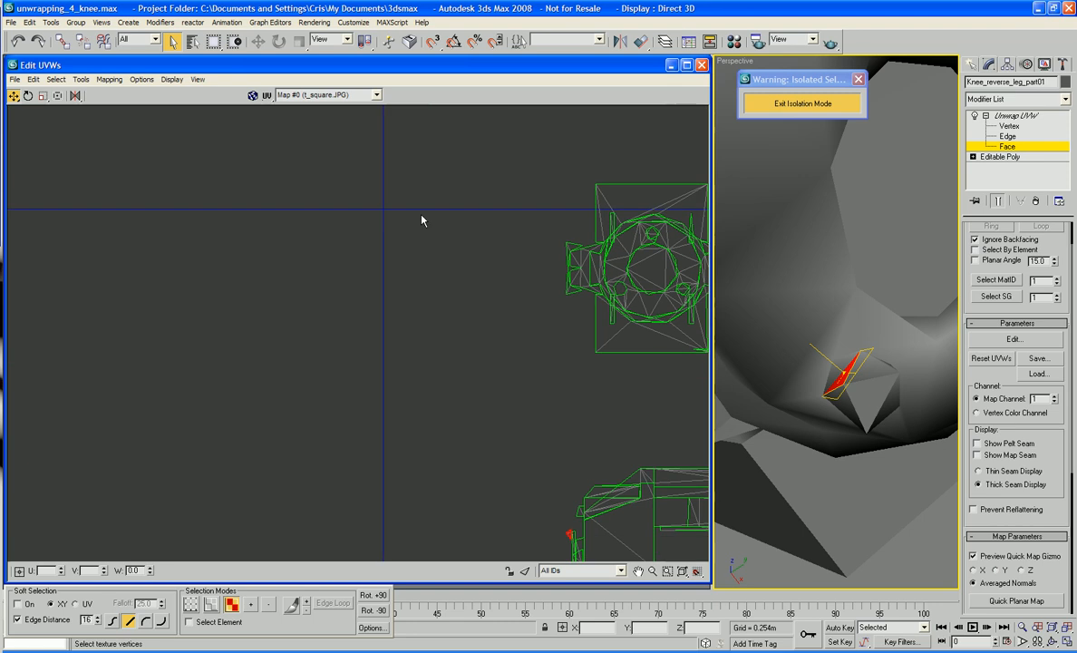
middle_drag(495, 392, 489, 222)
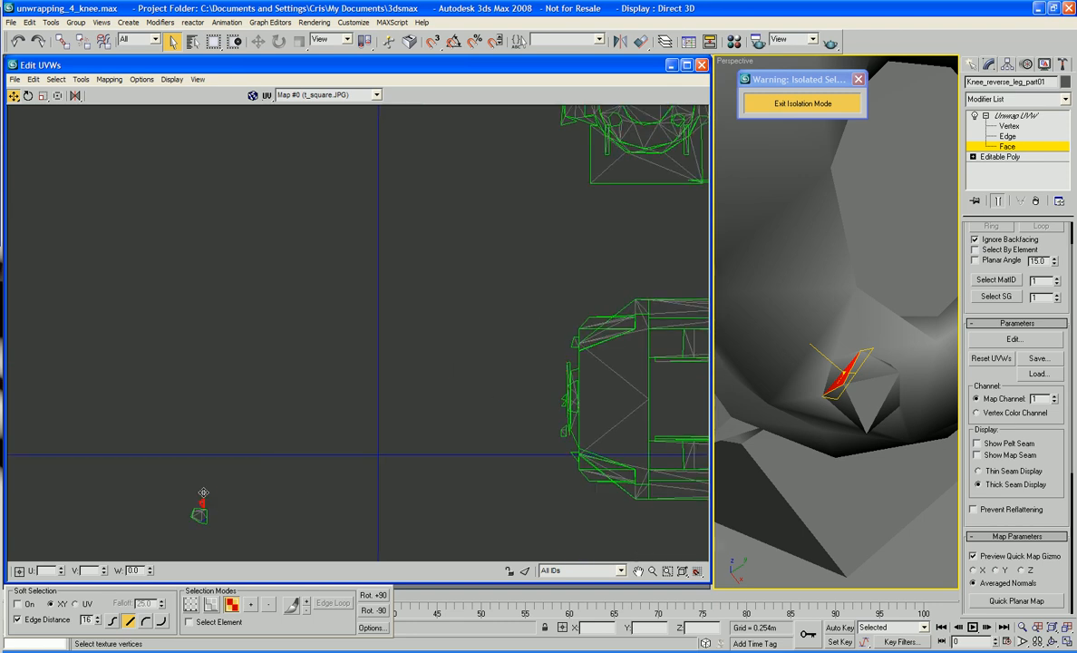
middle_drag(296, 481, 457, 402)
scroll(535, 421, up, 2)
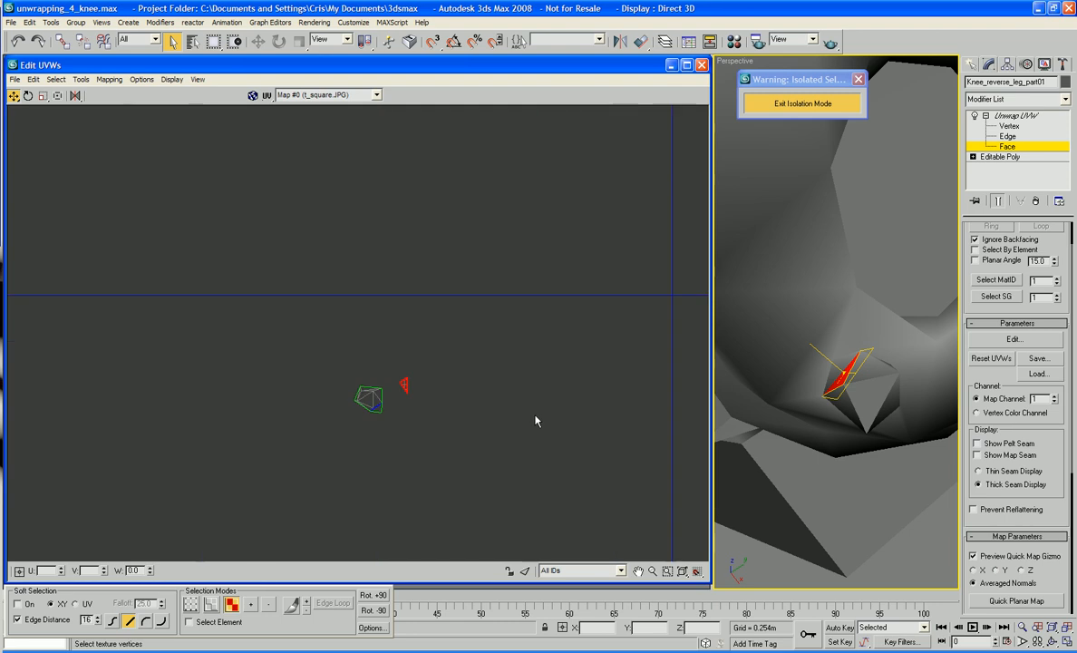
scroll(535, 420, up, 2)
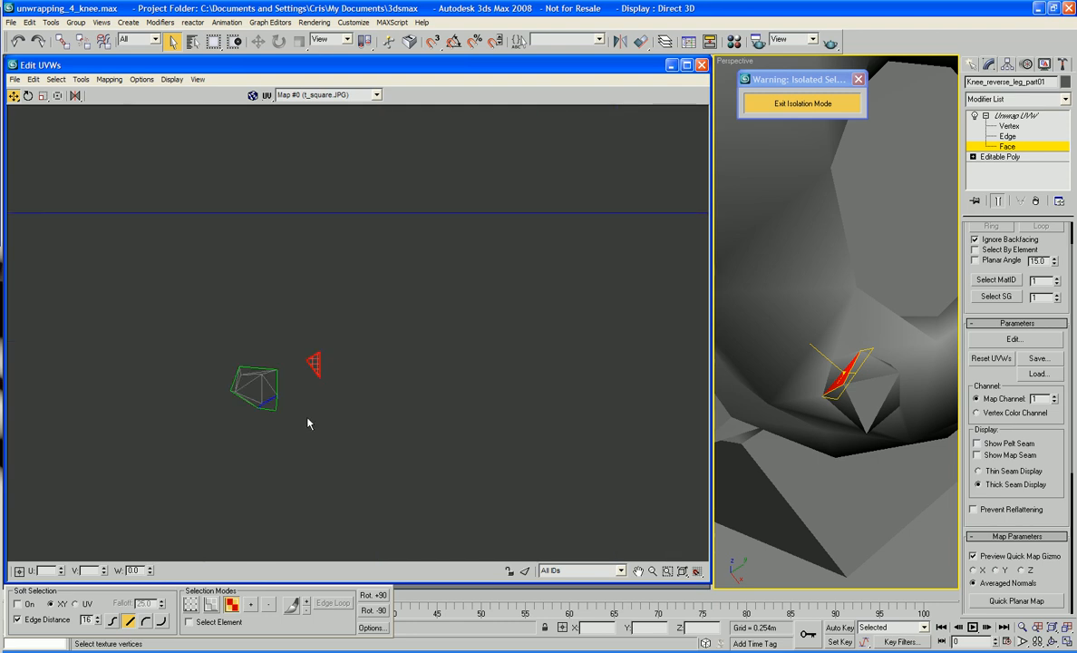
Target-weld the loose triangle onto the cluster's lower-right side and shift the cluster's far-left corner slightly outward
middle_drag(308, 418, 461, 397)
scroll(461, 397, up, 3)
click(473, 299)
right_click(472, 291)
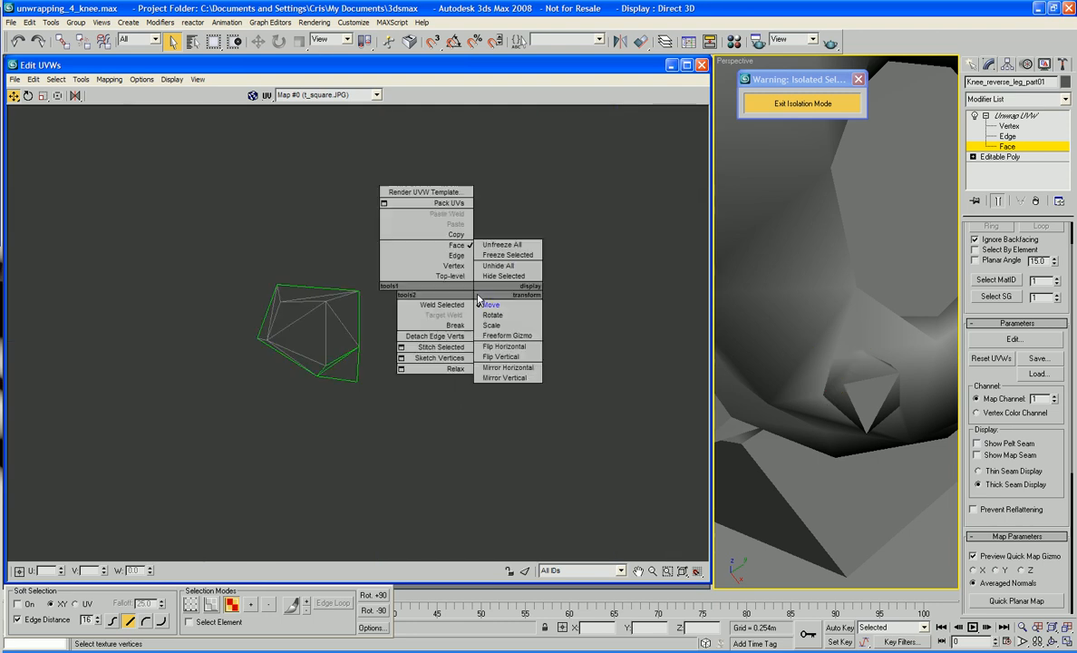
click(441, 268)
right_click(438, 261)
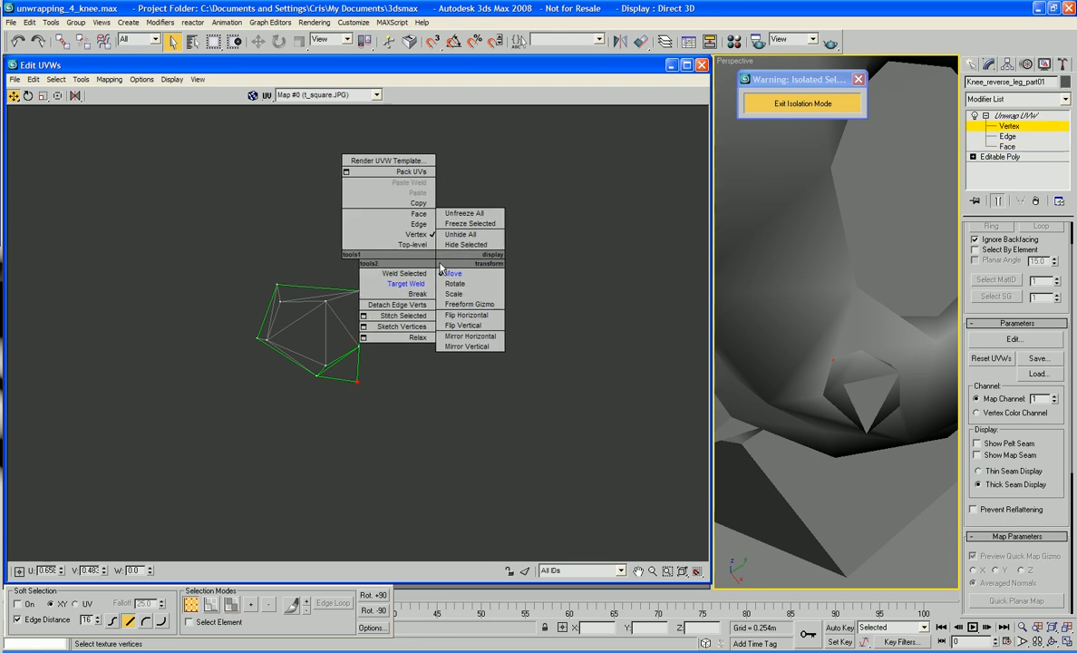
click(443, 273)
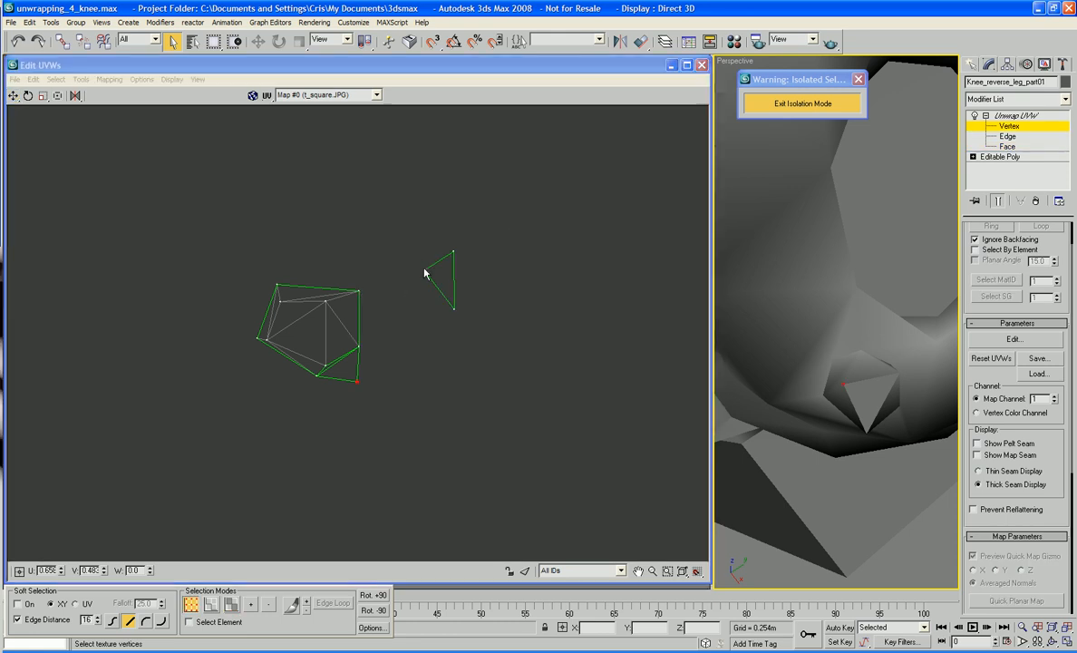
drag(425, 272, 323, 366)
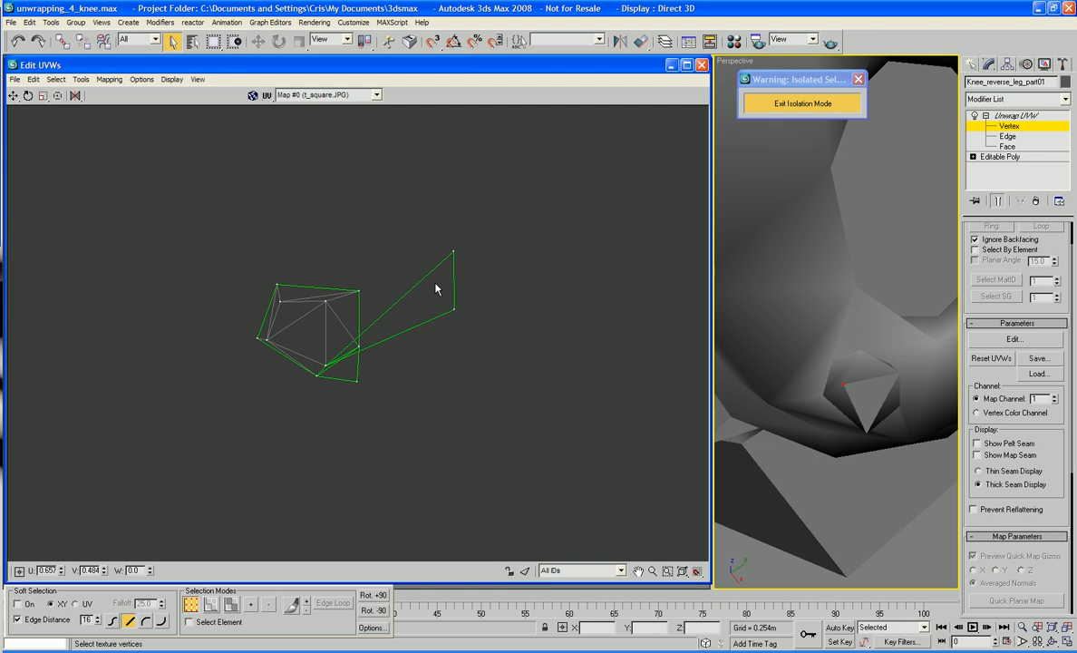
drag(454, 254, 359, 347)
drag(454, 311, 348, 371)
drag(258, 339, 250, 349)
click(452, 330)
Select all vertices of the finished cluster and move it up and to the right, into open UV space
scroll(452, 330, down, 2)
scroll(453, 334, down, 2)
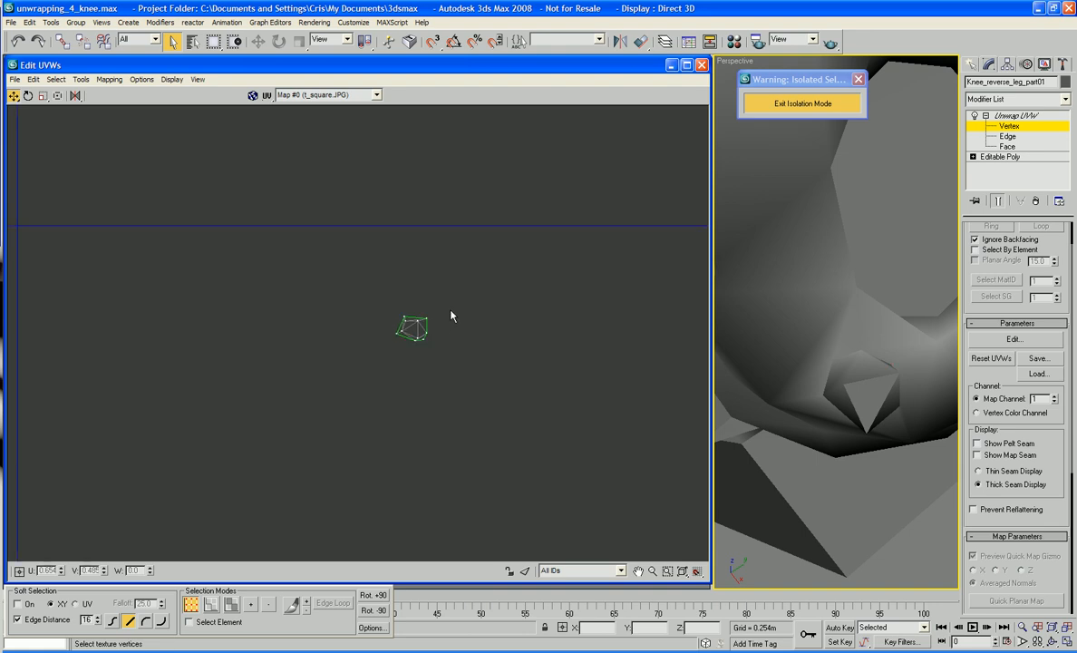
drag(452, 308, 327, 375)
drag(425, 333, 496, 164)
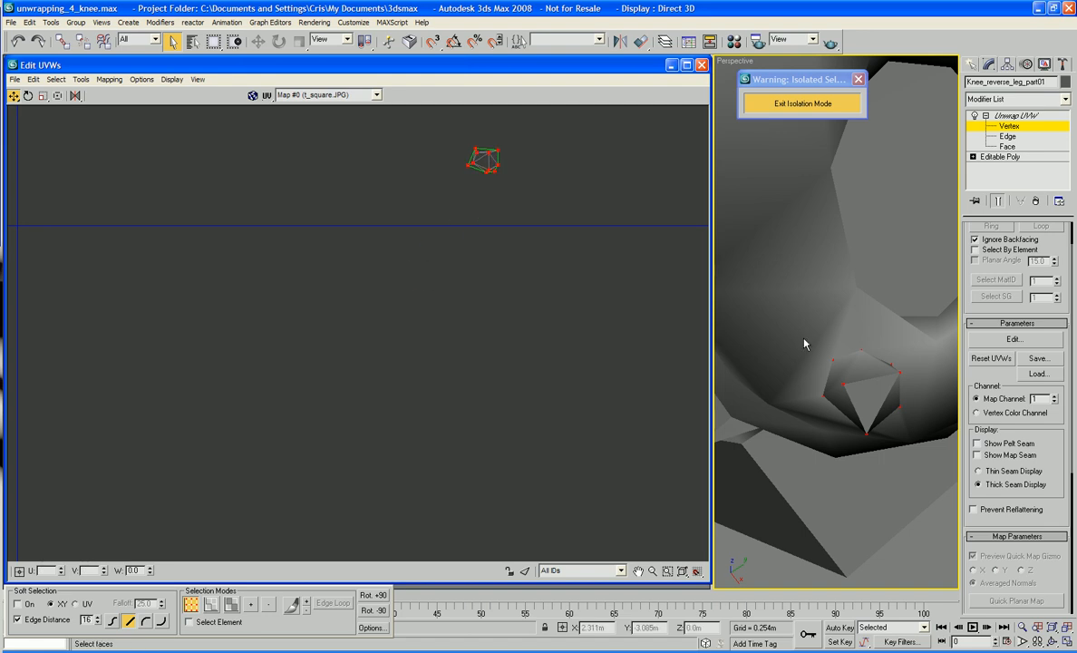
Select the ring's upper protrusion in face mode and grow the selection to cover its surrounding faces
middle_drag(805, 344, 834, 404)
scroll(826, 365, down, 2)
scroll(852, 355, down, 5)
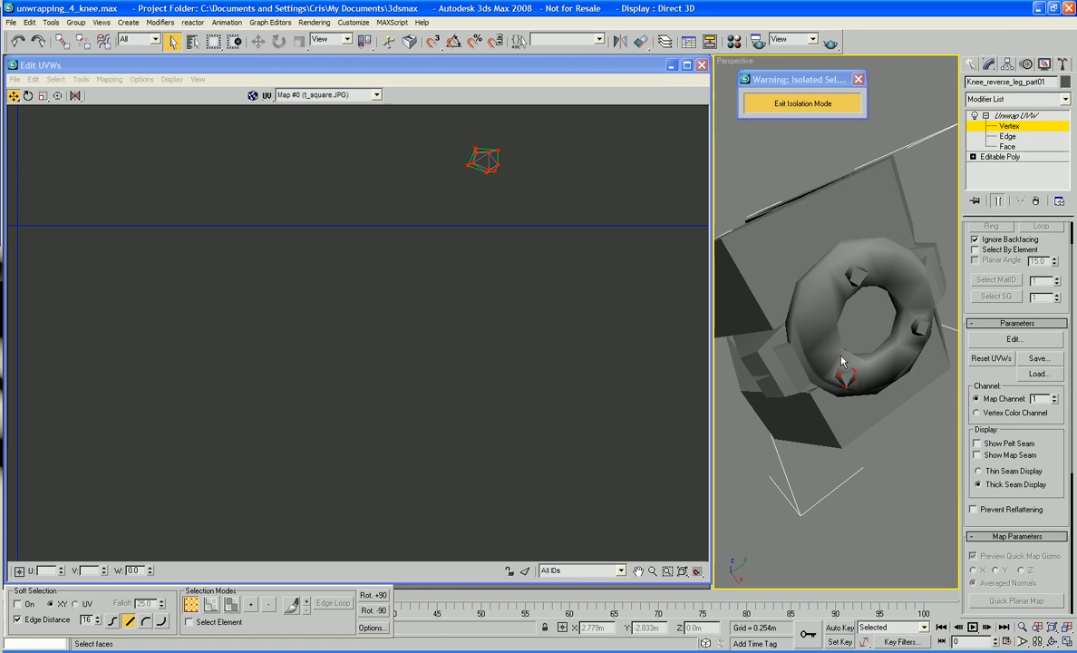
scroll(863, 371, up, 4)
middle_drag(856, 353, 886, 356)
scroll(863, 371, down, 2)
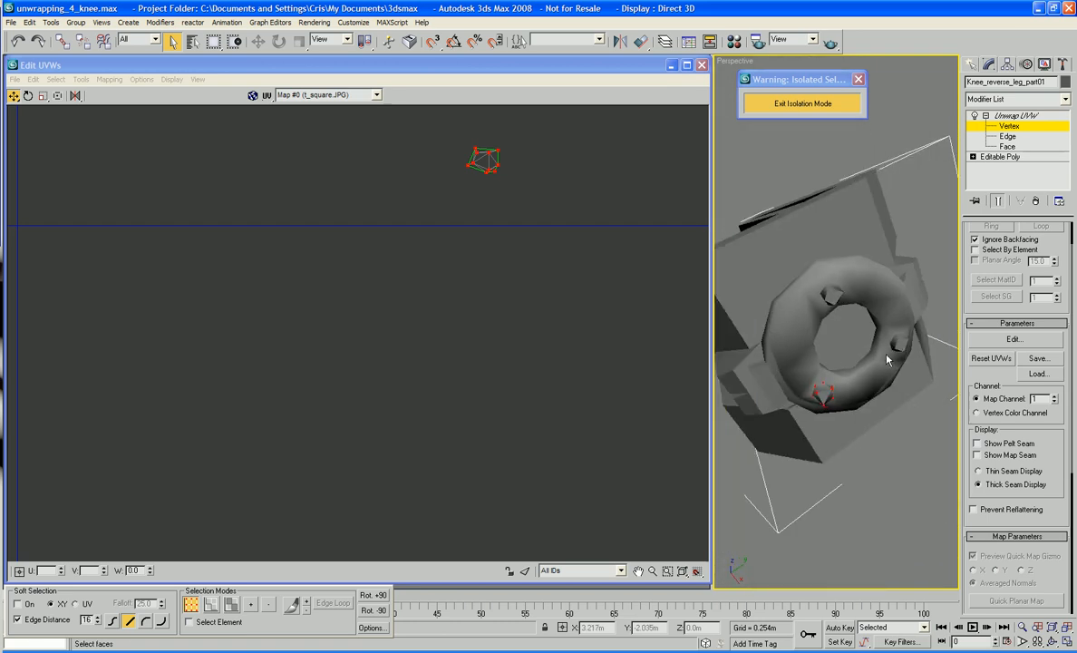
click(1006, 146)
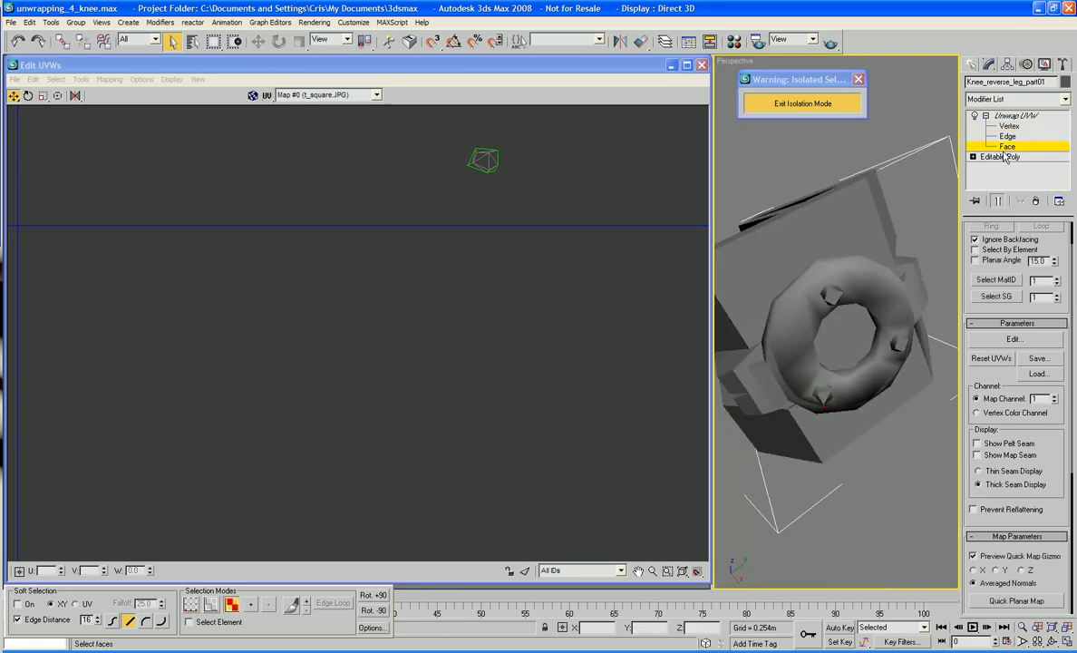
click(830, 294)
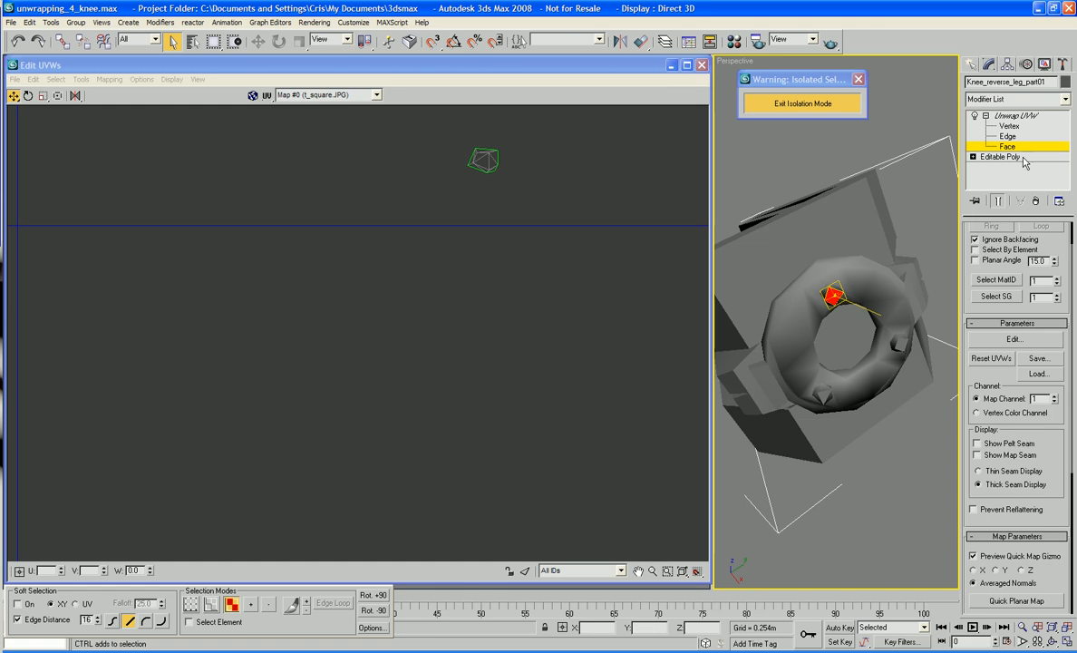
scroll(1064, 236, up, 2)
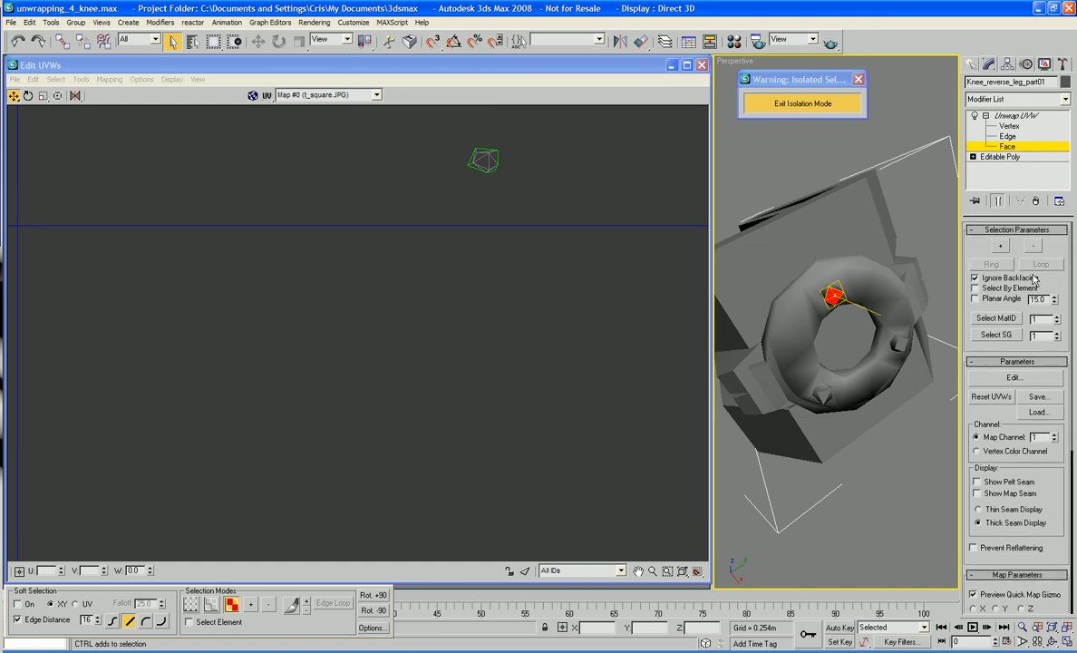
click(1002, 246)
mouse_move(863, 288)
alt+middle_down()
mouse_move(769, 247)
mouse_move(801, 278)
mouse_move(860, 270)
alt+middle_up()
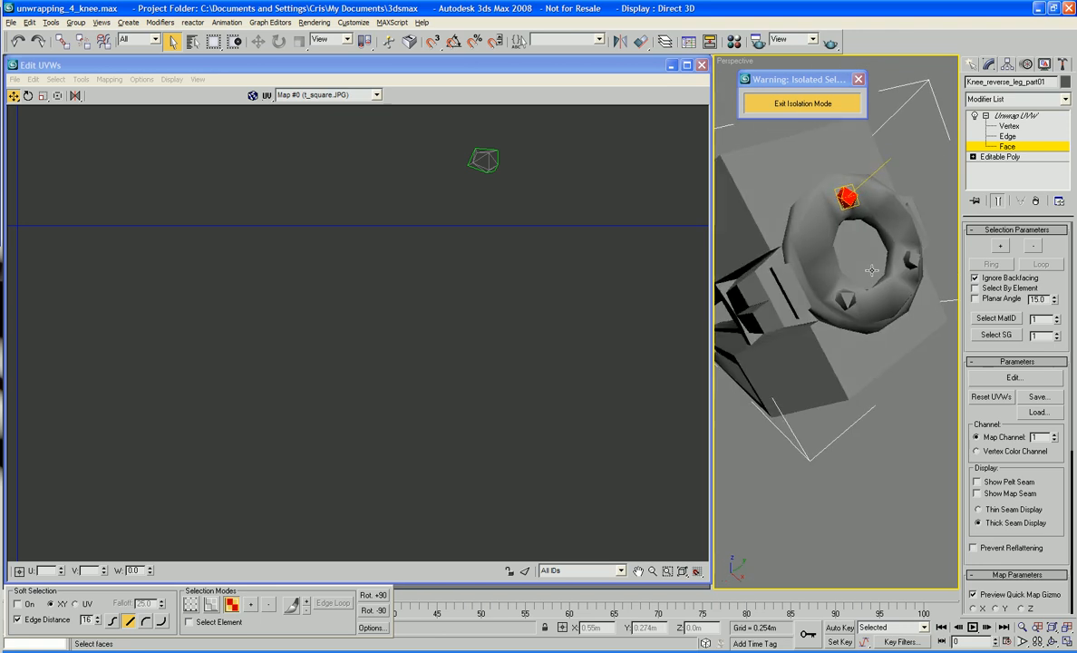
Break the selected upper protrusion faces away from the UV shells they belong to
middle_drag(610, 243, 427, 310)
scroll(426, 310, down, 2)
middle_drag(583, 313, 439, 399)
scroll(376, 313, down, 2)
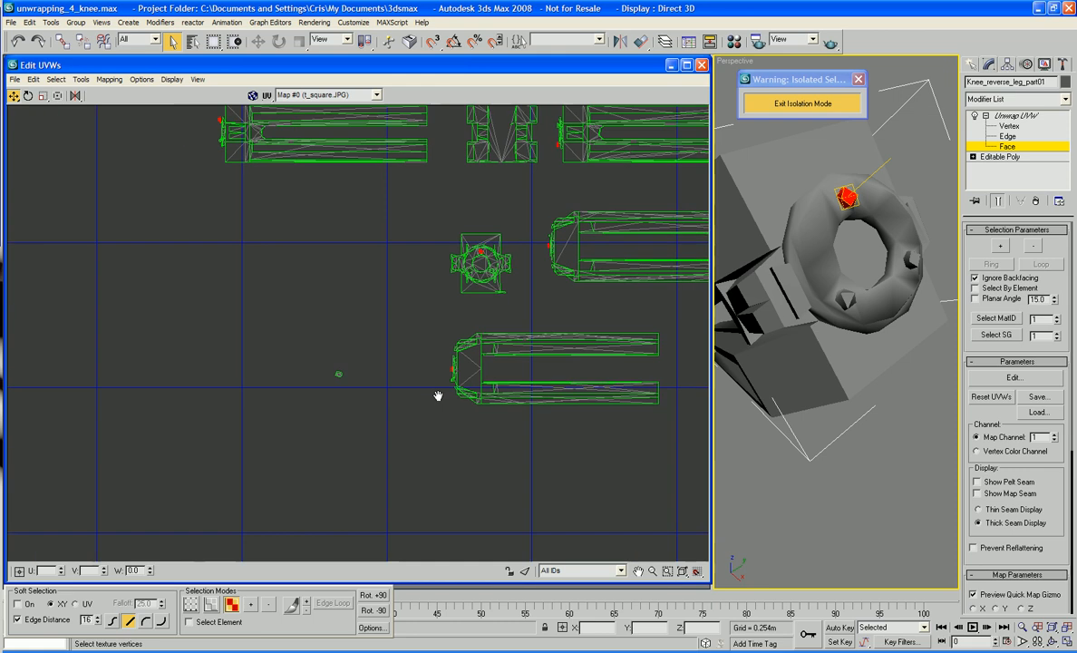
right_click(479, 253)
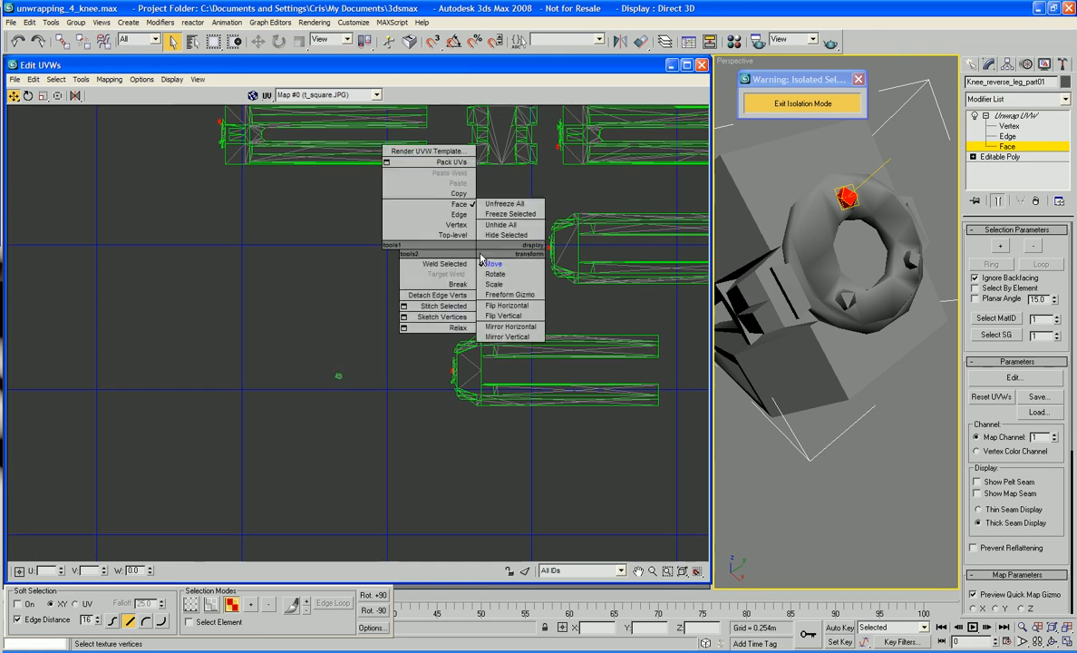
click(463, 290)
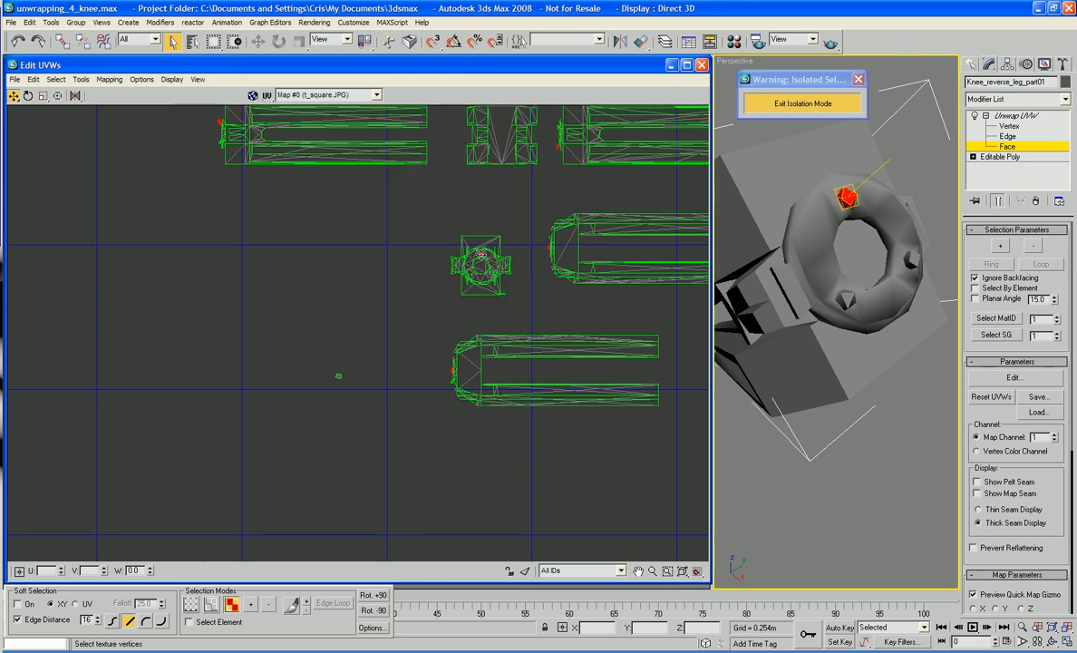
Move the detached protrusion pieces out of the shells and gather them in the empty area left of the finished cluster
drag(482, 261, 267, 365)
middle_drag(368, 400, 437, 404)
drag(51, 204, 79, 256)
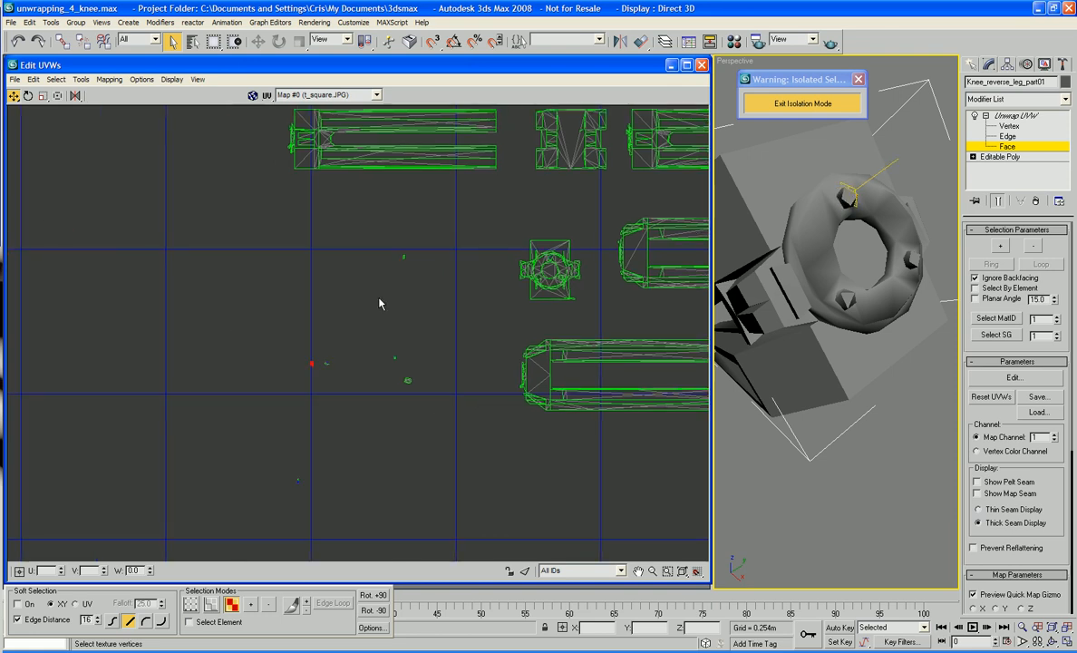
drag(340, 246, 433, 283)
click(396, 358)
drag(311, 473, 328, 498)
Examine which edges and corners the gathered pieces share by selecting the diamond's upper face and the uppermost piece's vertices
scroll(370, 355, up, 4)
middle_drag(396, 379, 599, 365)
scroll(608, 365, up, 2)
scroll(507, 349, up, 1)
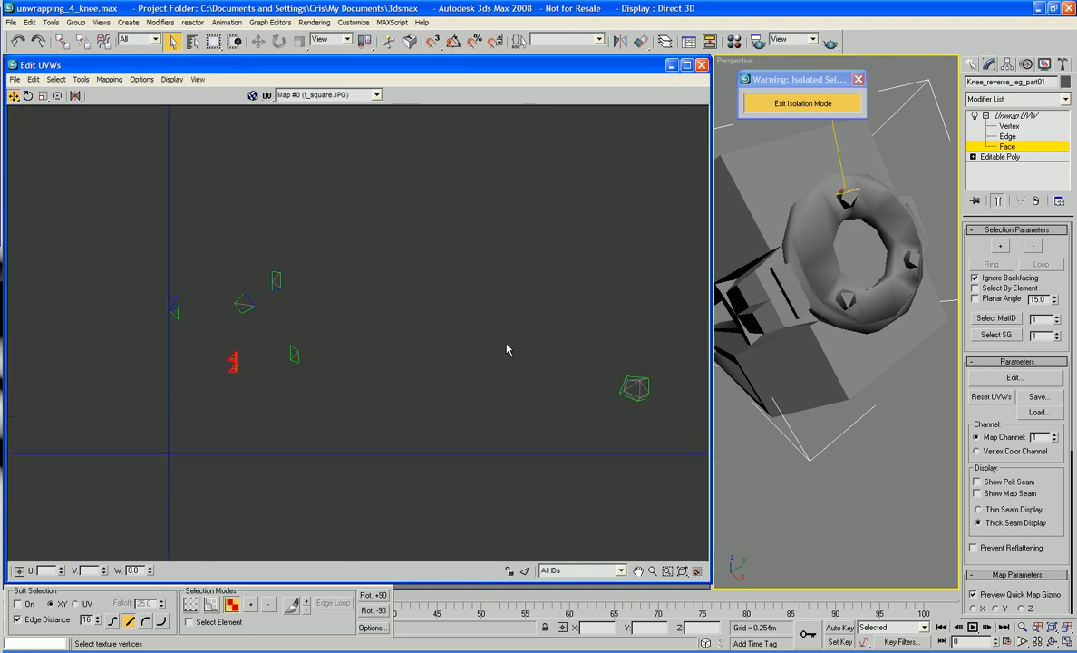
middle_drag(508, 349, 624, 391)
scroll(626, 392, up, 2)
click(399, 361)
middle_drag(344, 364, 438, 370)
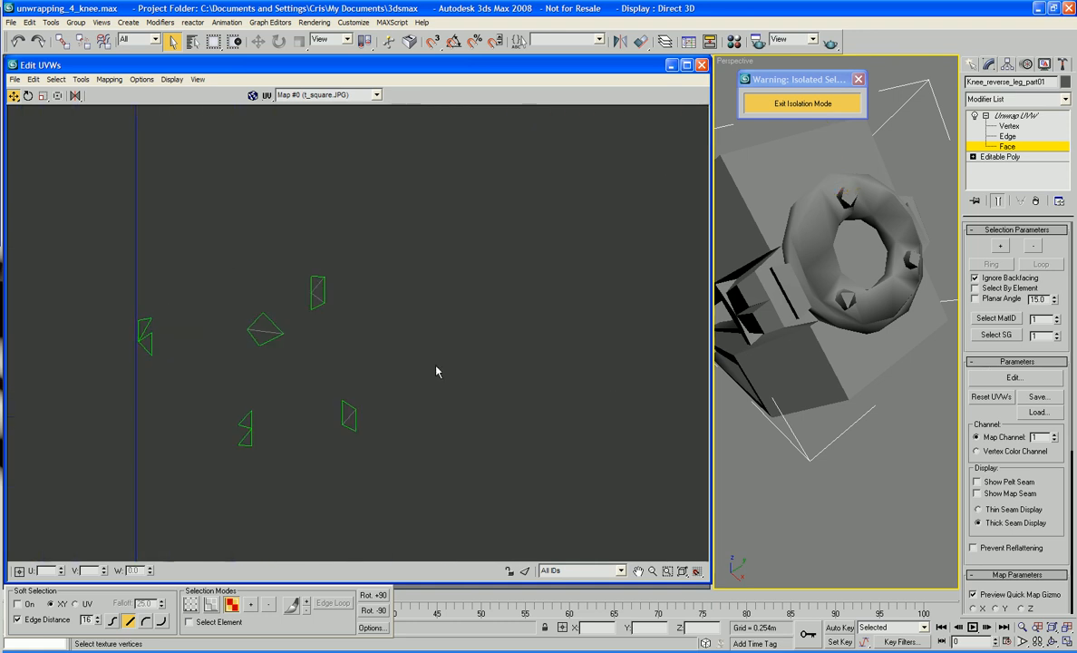
click(270, 321)
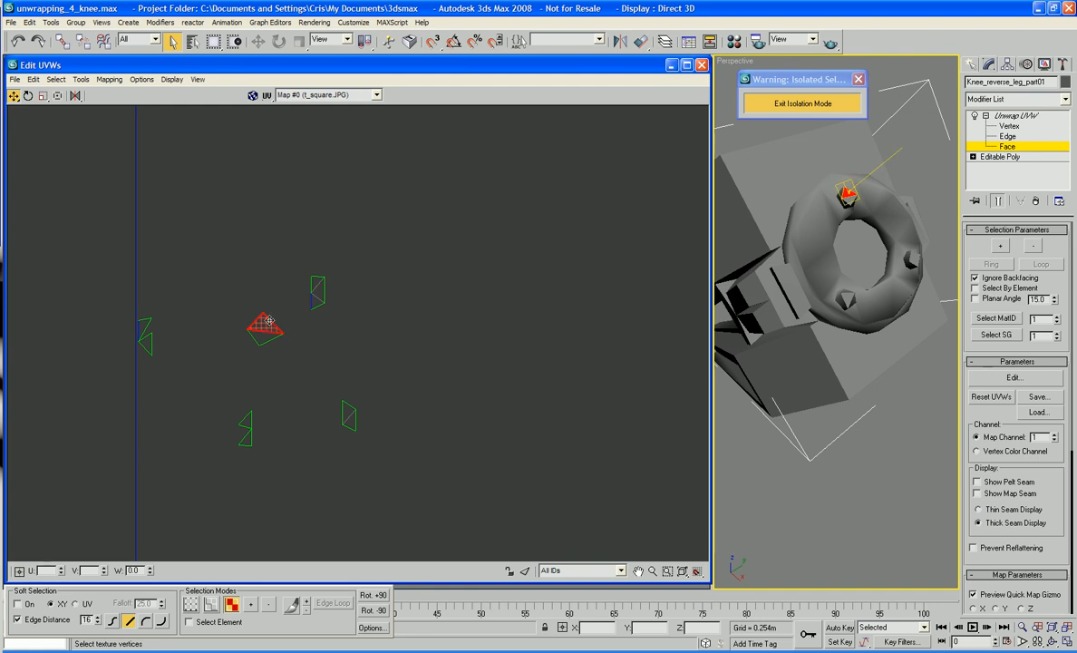
click(349, 342)
right_click(343, 334)
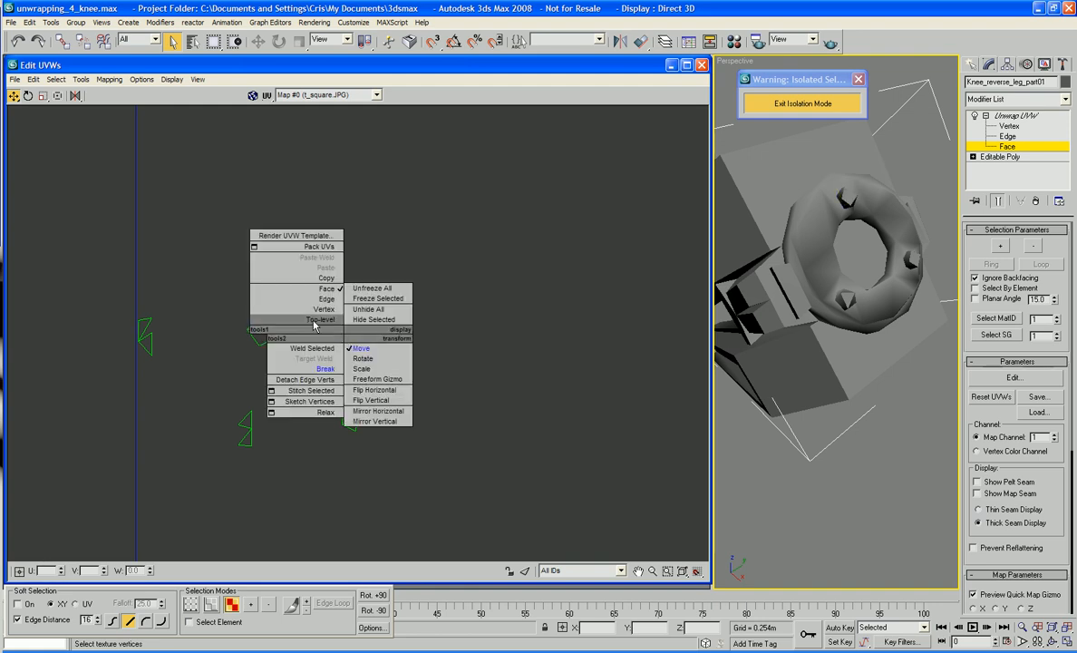
click(324, 309)
right_click(364, 319)
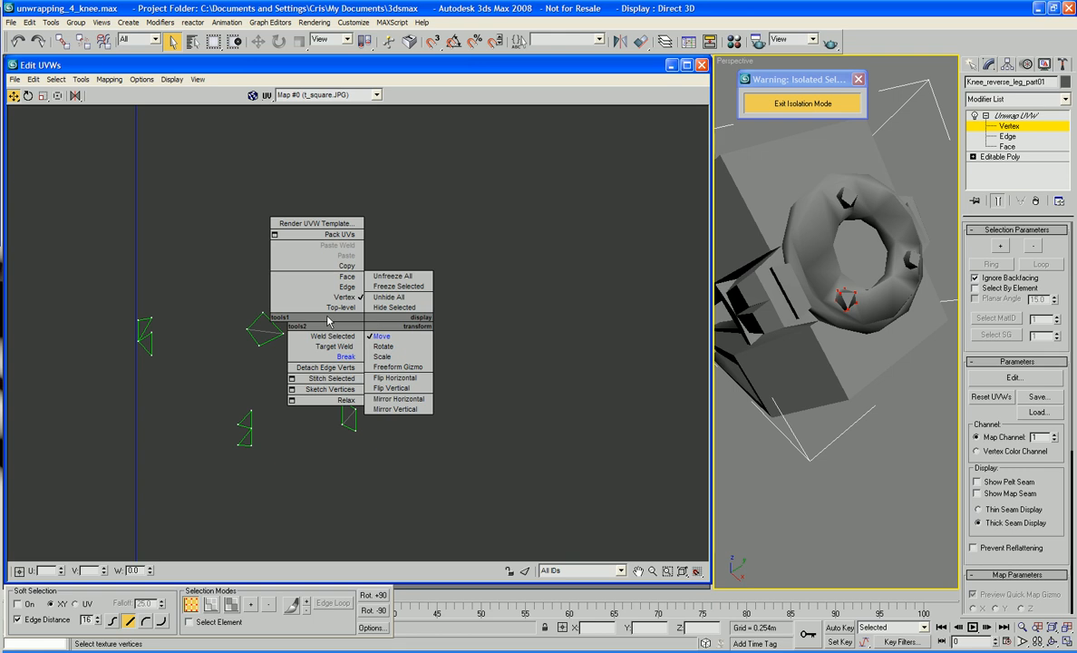
click(345, 347)
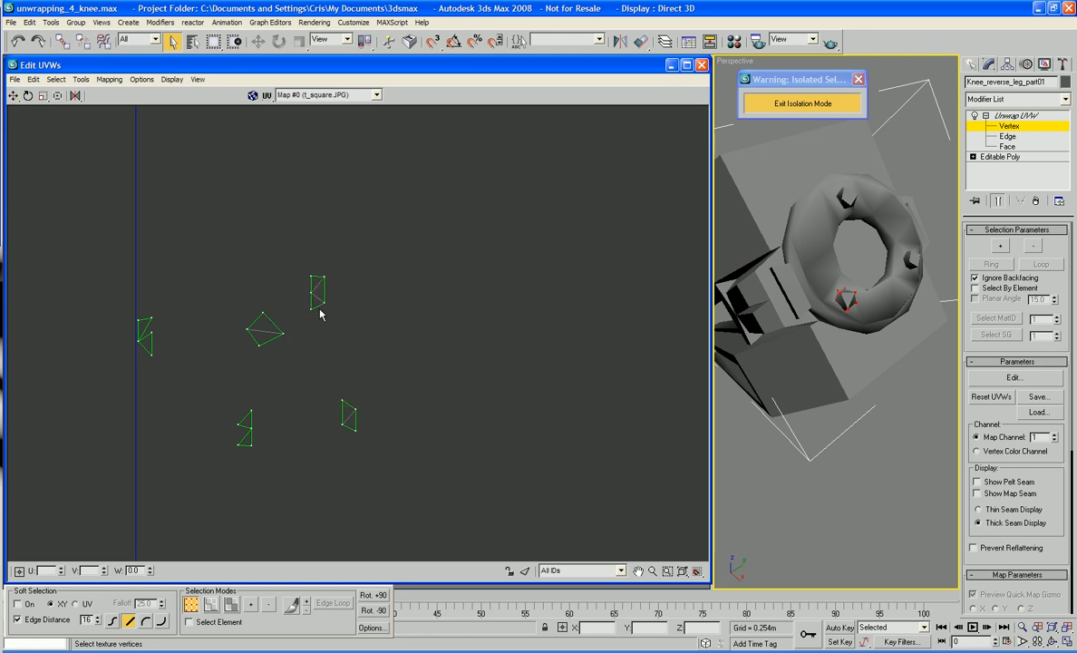
click(311, 308)
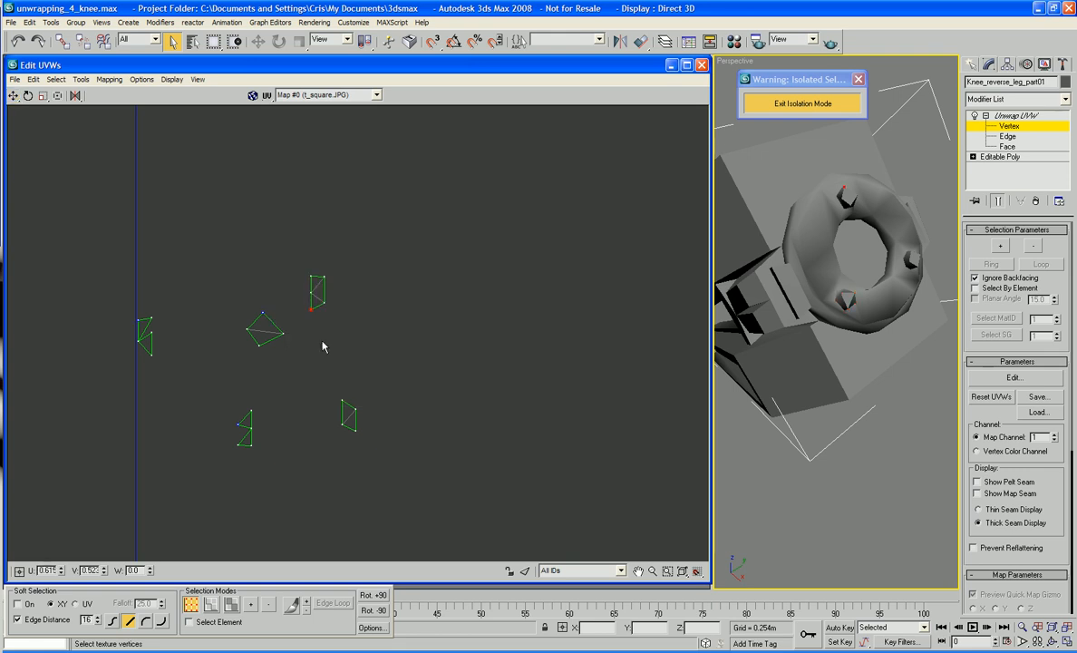
click(310, 291)
drag(311, 293, 308, 281)
middle_drag(331, 283, 350, 279)
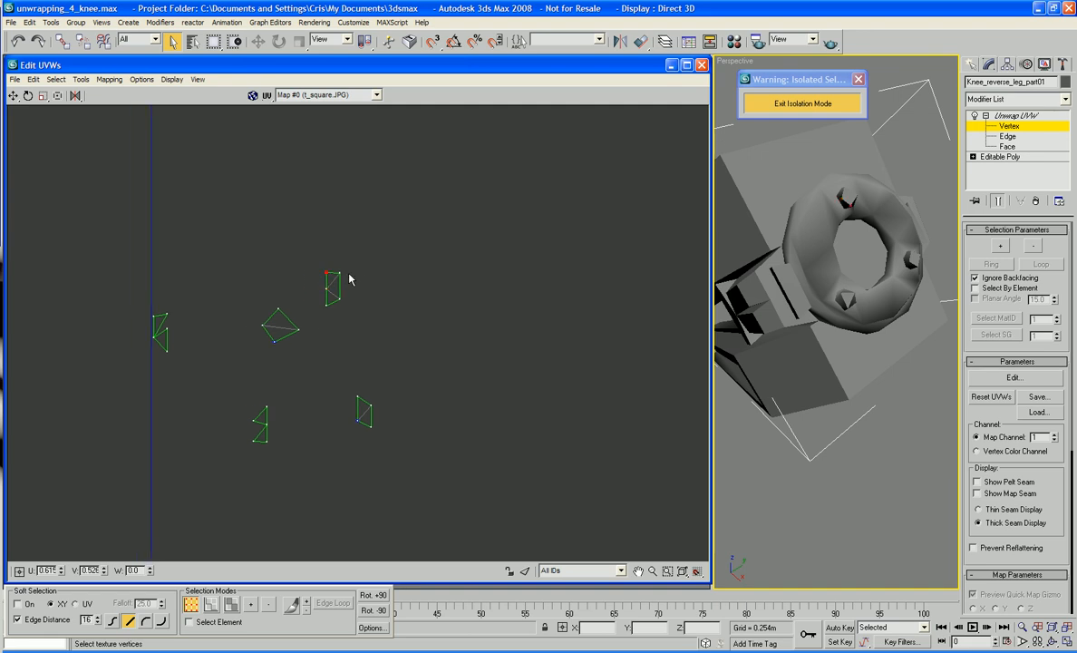
Rotate the uppermost four-sided piece so it lies diagonally along the diamond's upper edge
drag(358, 264, 317, 314)
right_click(326, 288)
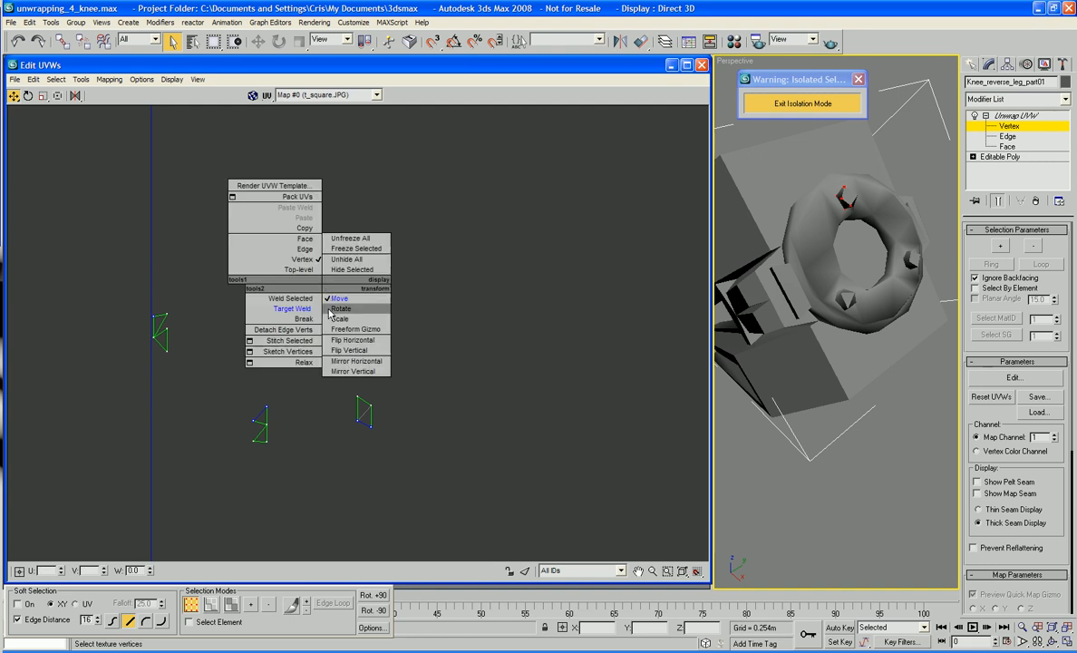
click(333, 309)
drag(325, 273, 331, 438)
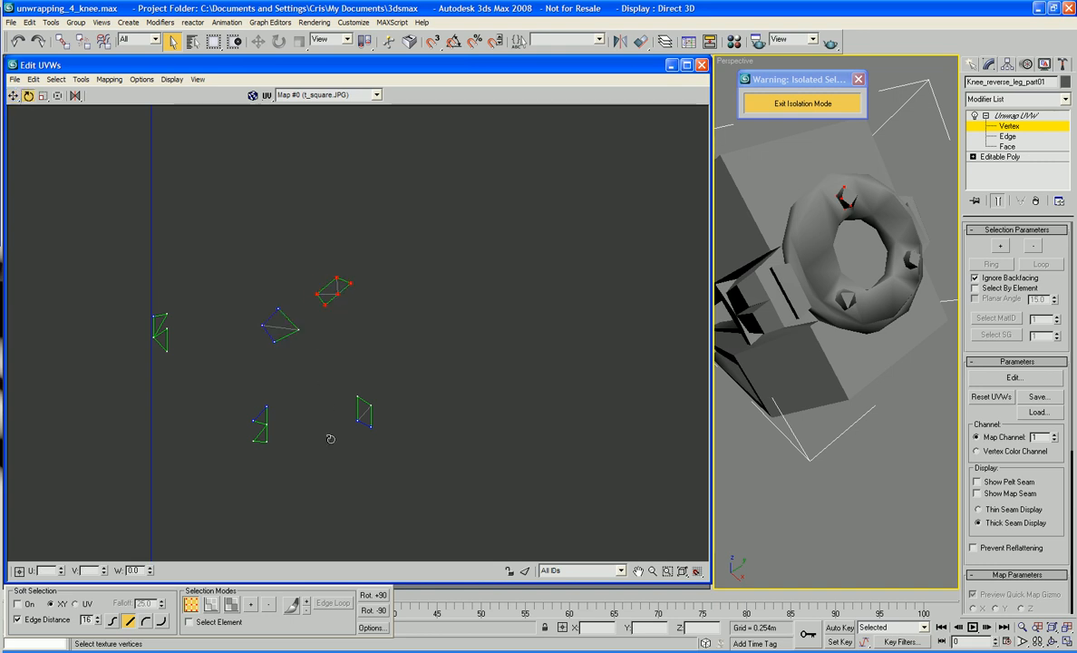
Move the rotated four-sided piece against the diamond's upper-left edge and target weld their shared vertices
right_click(333, 290)
click(347, 296)
drag(333, 305, 257, 315)
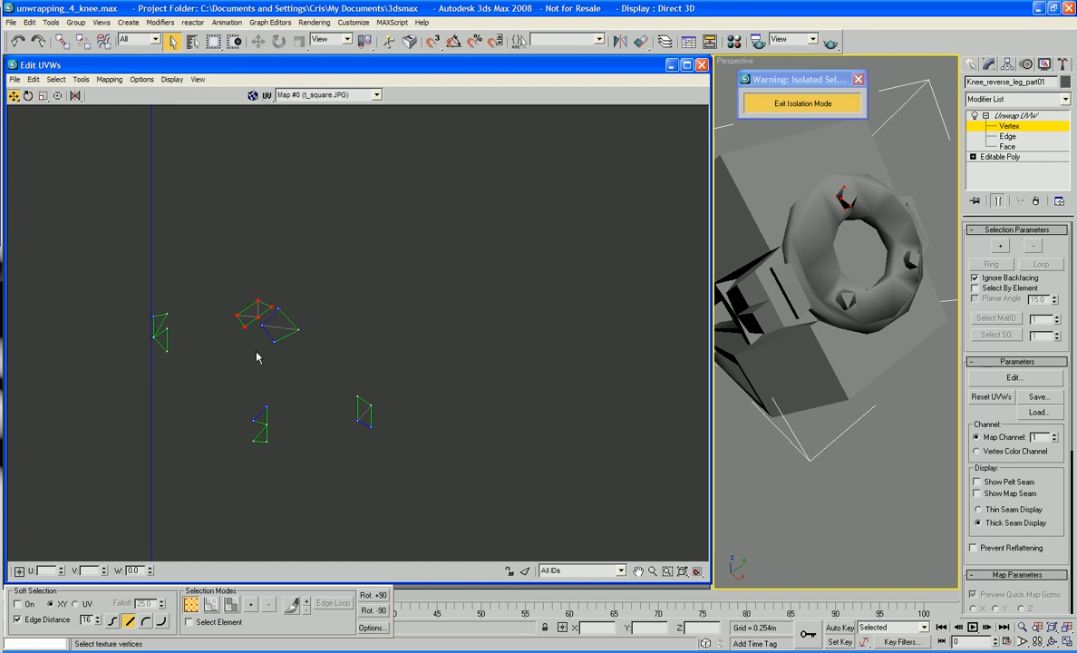
right_click(256, 357)
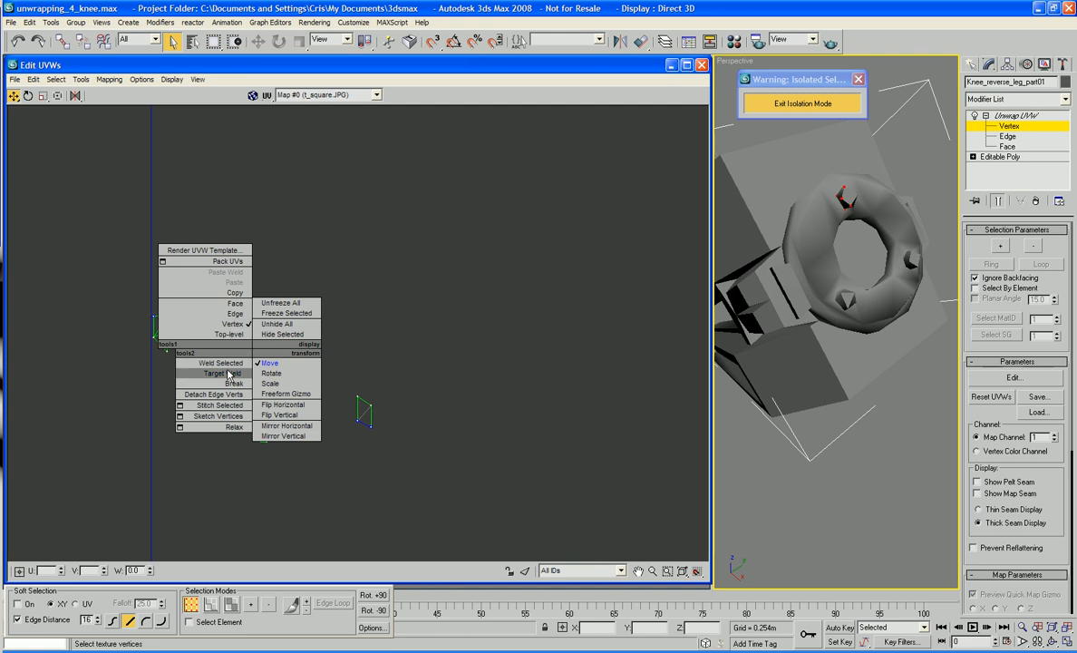
click(229, 385)
click(304, 310)
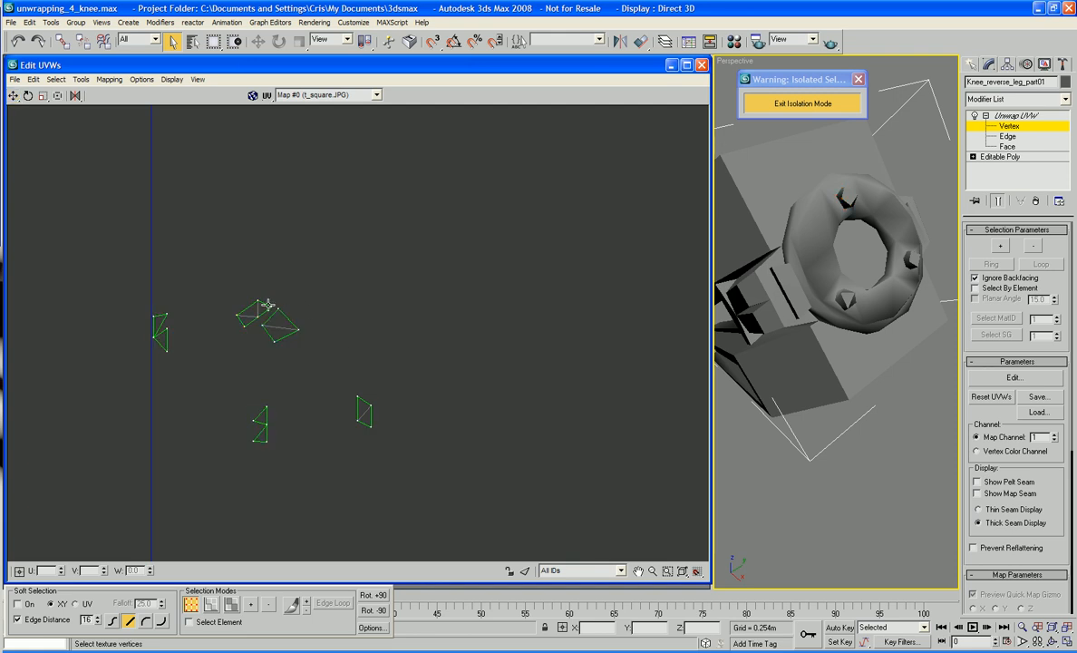
mouse_move(268, 305)
mouse_down()
mouse_move(278, 309)
mouse_move(259, 323)
mouse_move(272, 349)
mouse_move(260, 314)
mouse_up()
Target weld the lower-right four-sided piece onto the diamond's matching corners and place its free vertex just below the lower corner
click(357, 366)
right_click(356, 366)
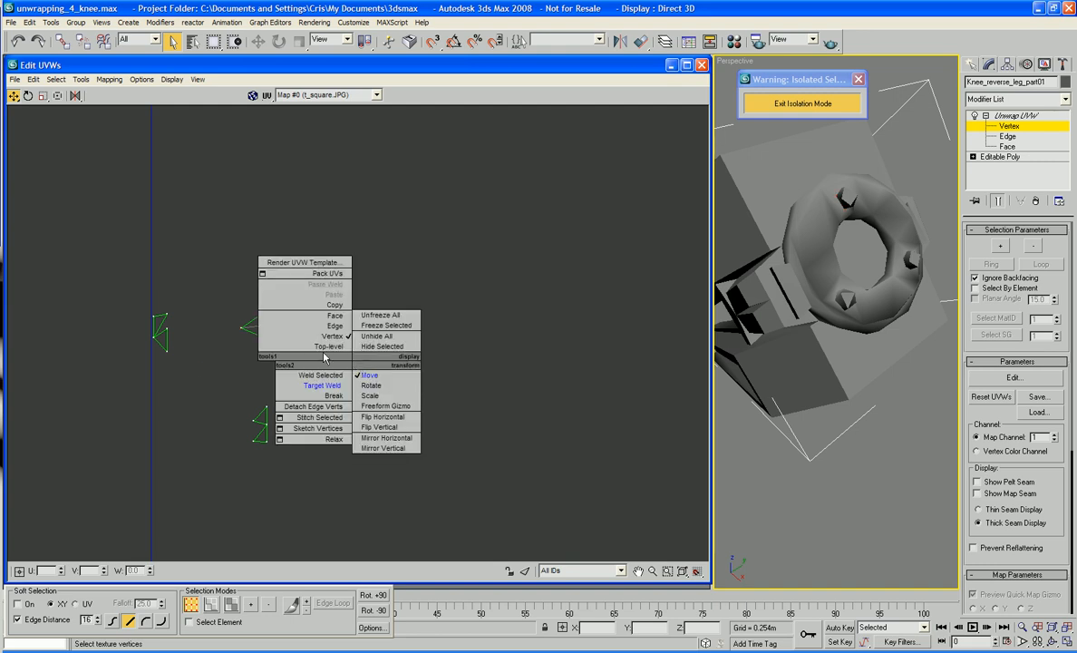
click(325, 385)
click(358, 400)
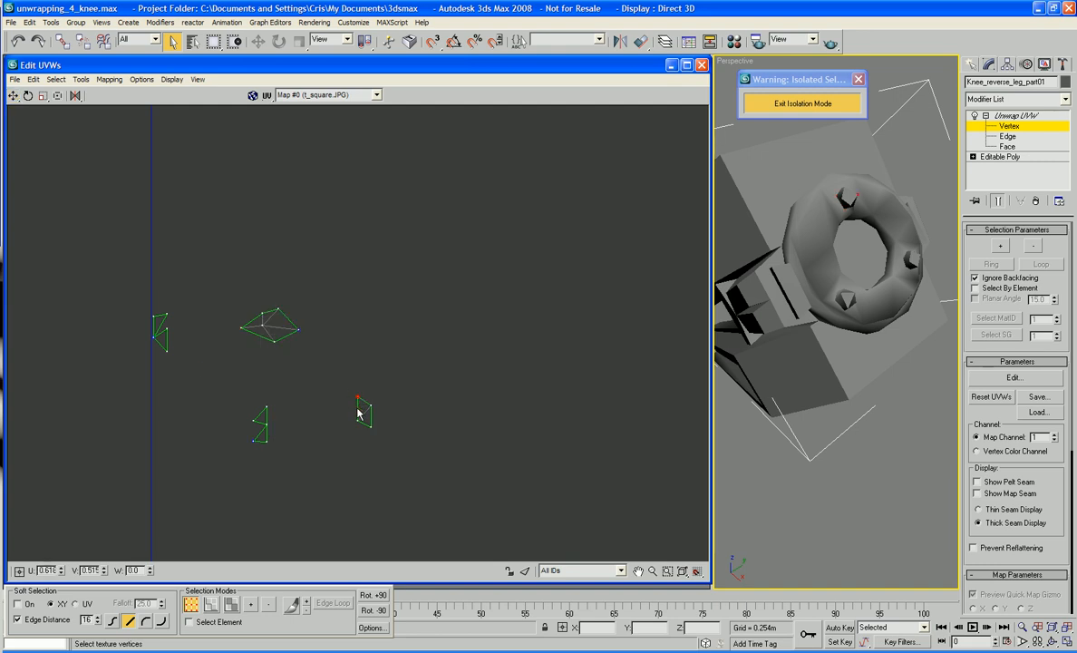
drag(358, 403, 298, 329)
click(369, 408)
drag(358, 424, 274, 341)
drag(370, 428, 237, 327)
drag(370, 403, 279, 355)
Target weld the leftmost piece's shared vertices onto the cluster and place its two free vertices along the cluster's right side
drag(165, 353, 277, 356)
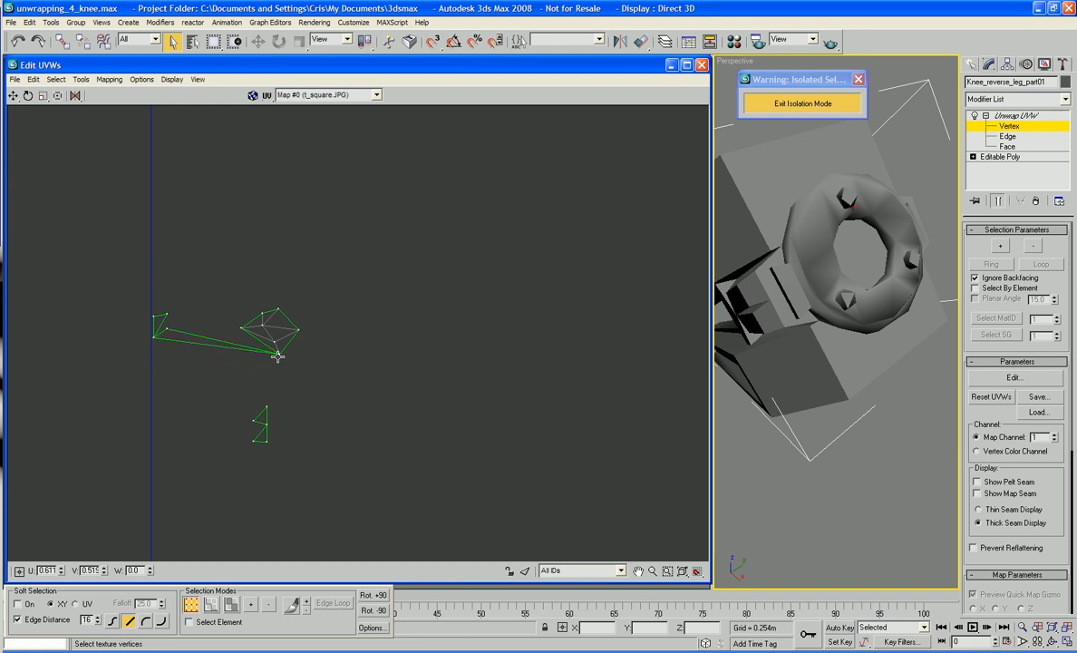
click(167, 329)
drag(151, 340, 299, 328)
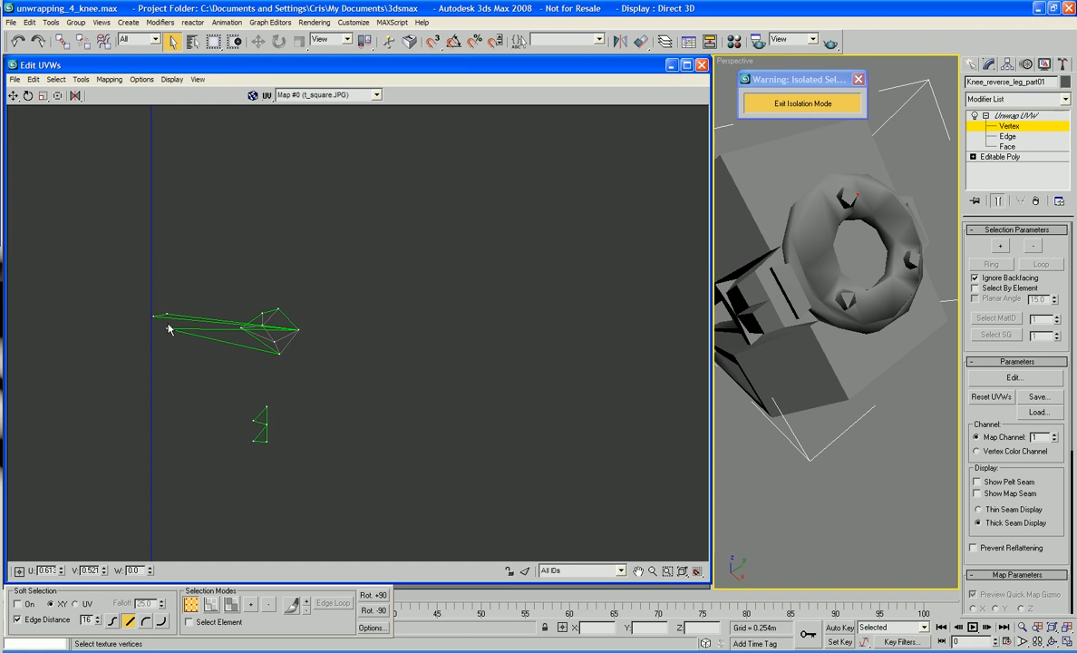
drag(155, 317, 278, 309)
drag(164, 313, 299, 314)
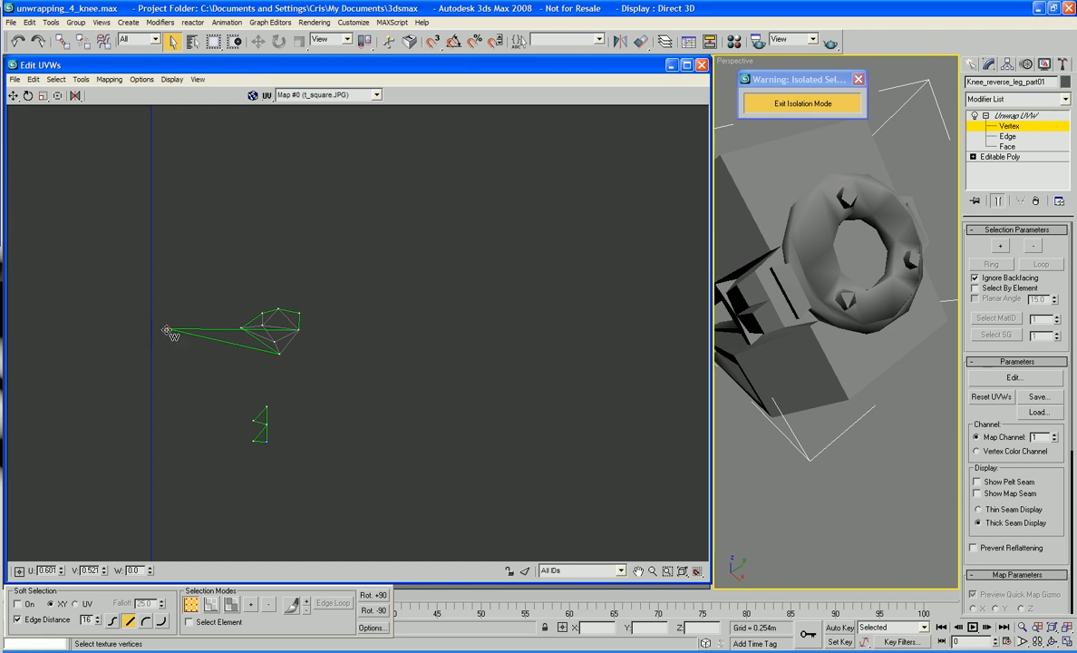
drag(166, 328, 298, 344)
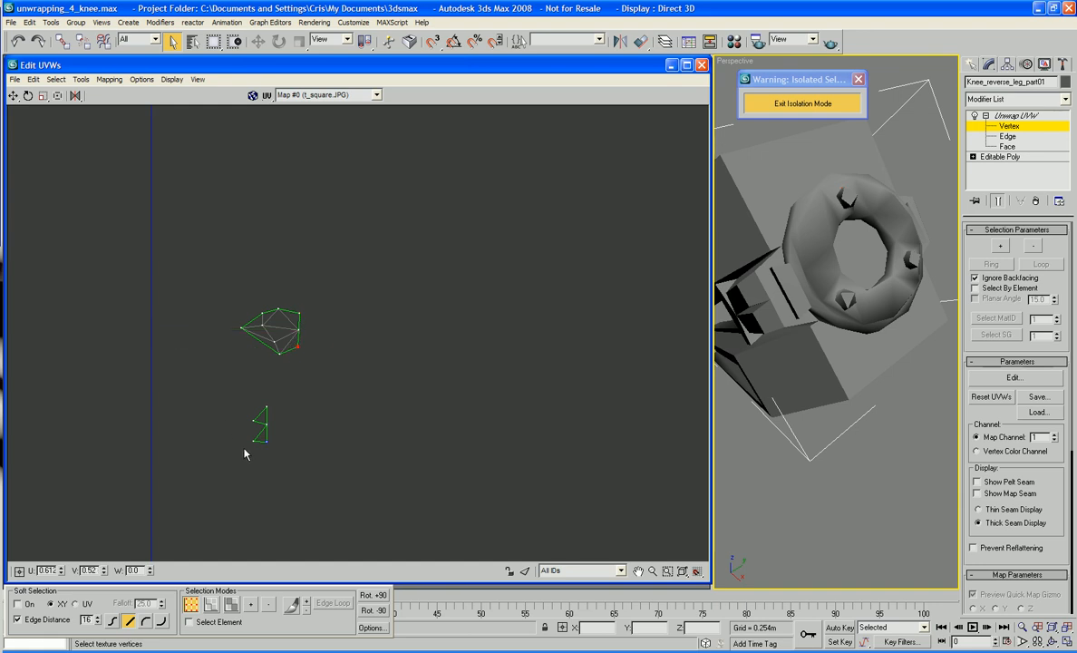
Target weld the vertices of the remaining lower triangular piece onto the matching corners of the cluster
drag(264, 442, 297, 346)
drag(266, 422, 299, 313)
click(267, 408)
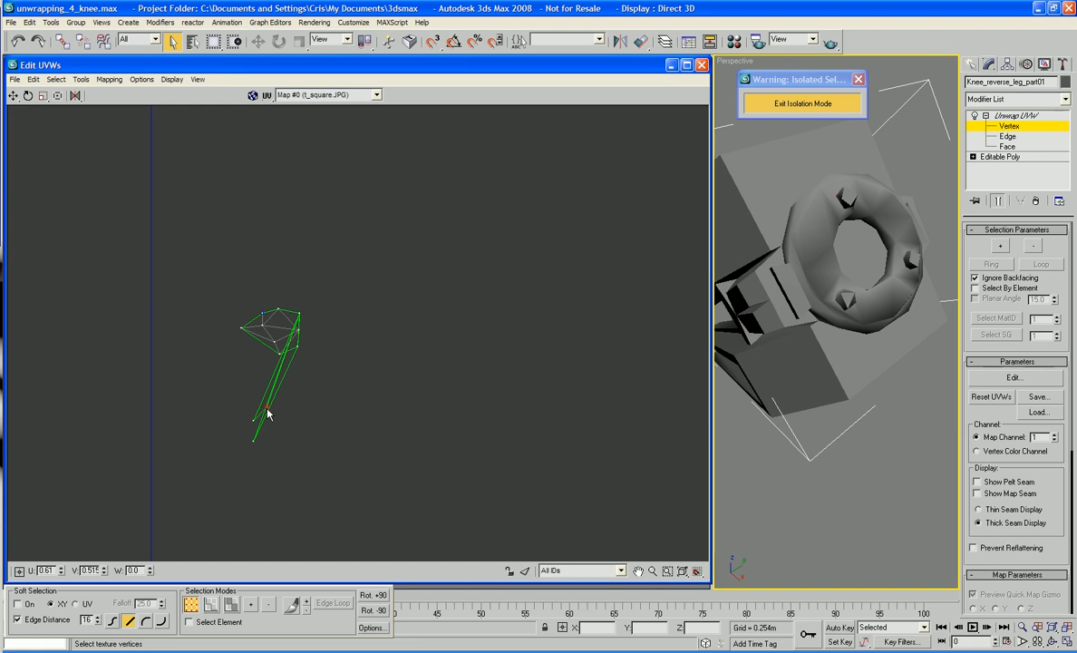
drag(267, 410, 262, 315)
drag(253, 428, 278, 310)
drag(253, 442, 301, 334)
Break the cluster's visible faces loose and move them to the right, clear of the thin faces overlapping them
scroll(299, 335, up, 3)
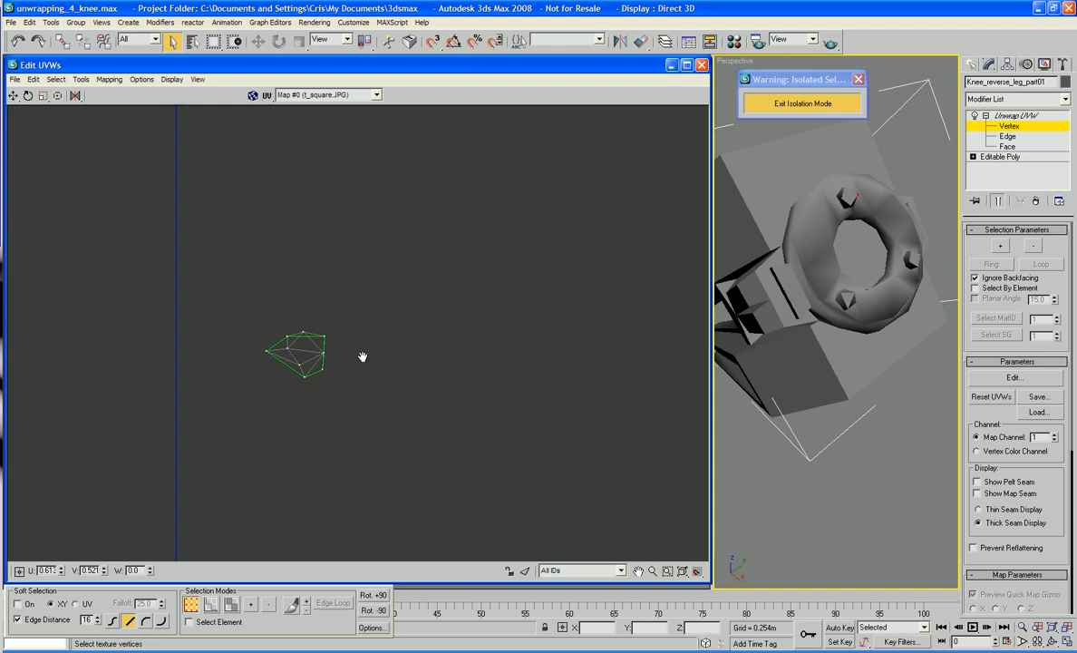
scroll(404, 381, up, 4)
middle_drag(404, 379, 444, 380)
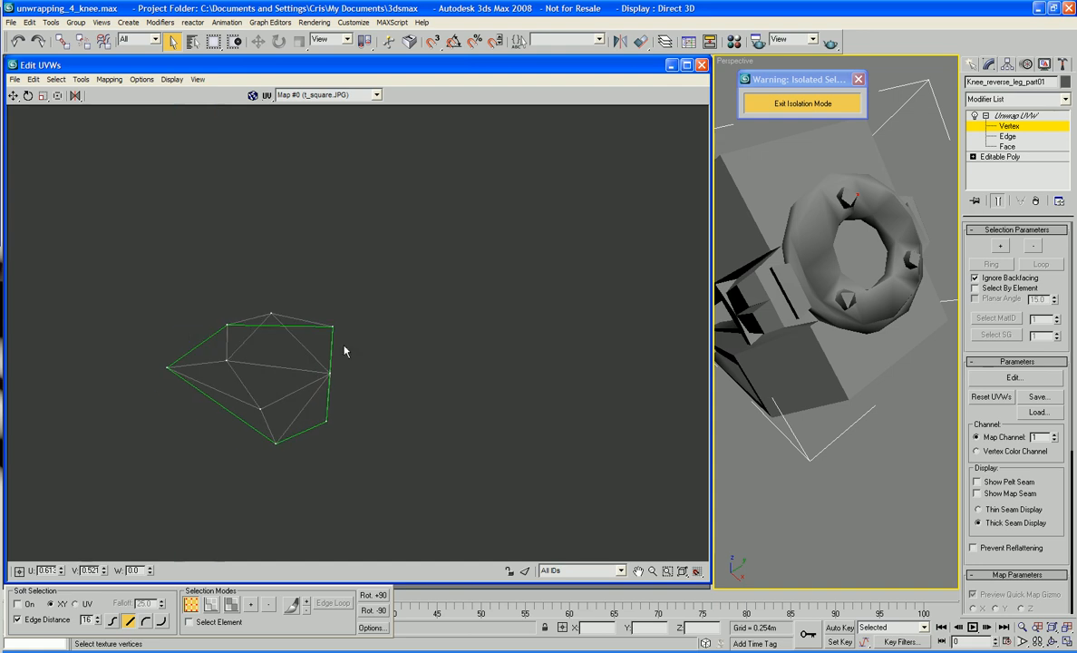
right_click(360, 326)
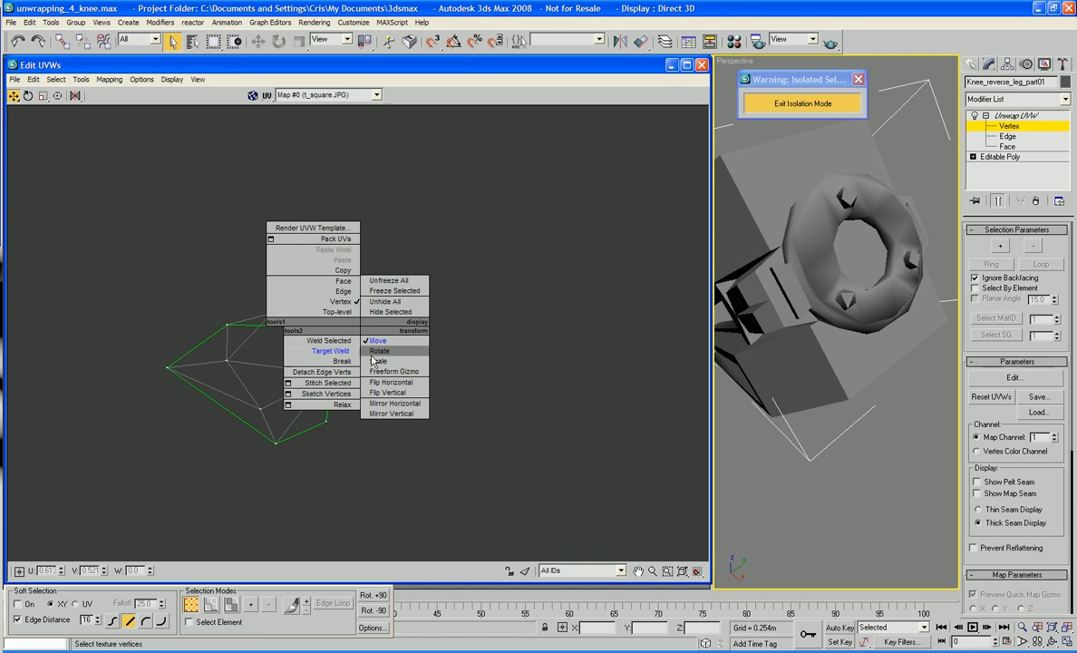
click(341, 281)
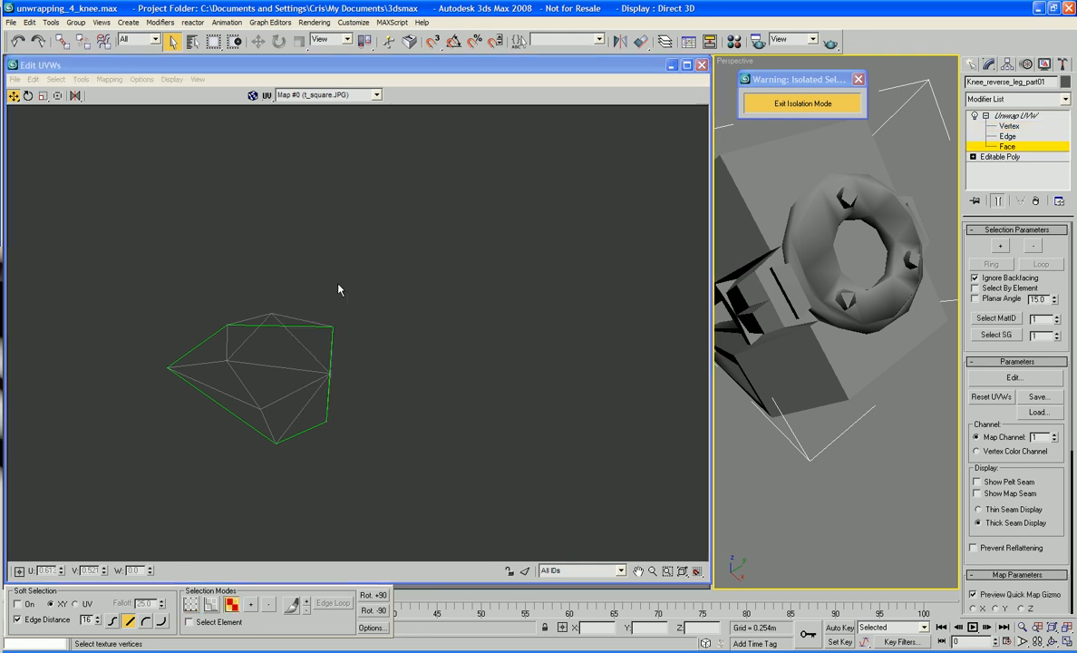
click(296, 321)
click(274, 324)
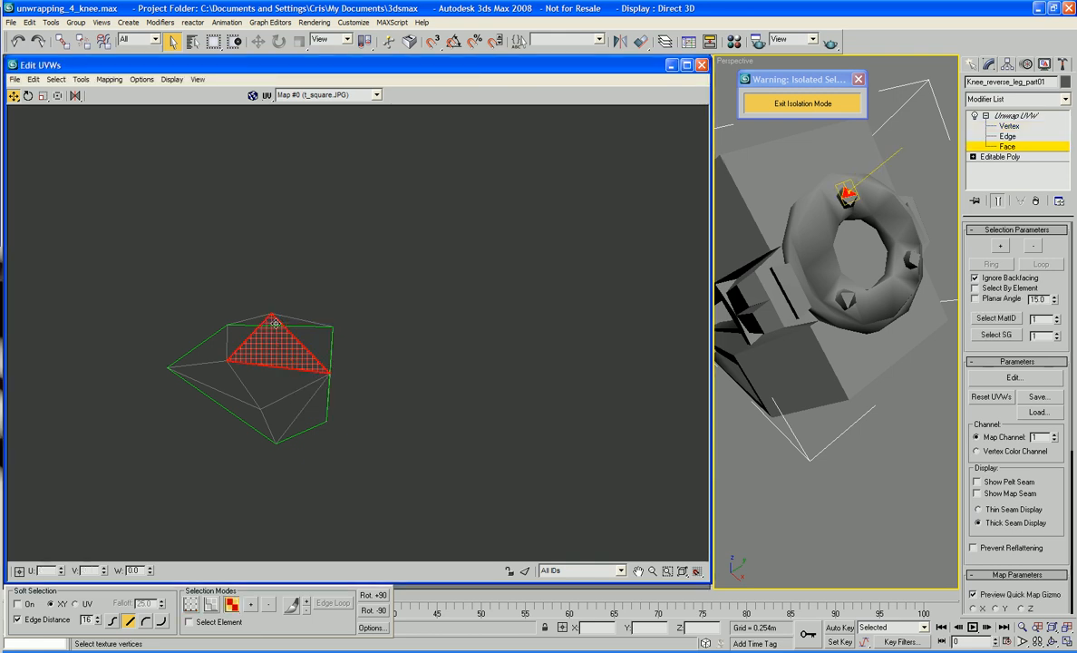
click(284, 325)
click(280, 341)
ctrl+click(303, 339)
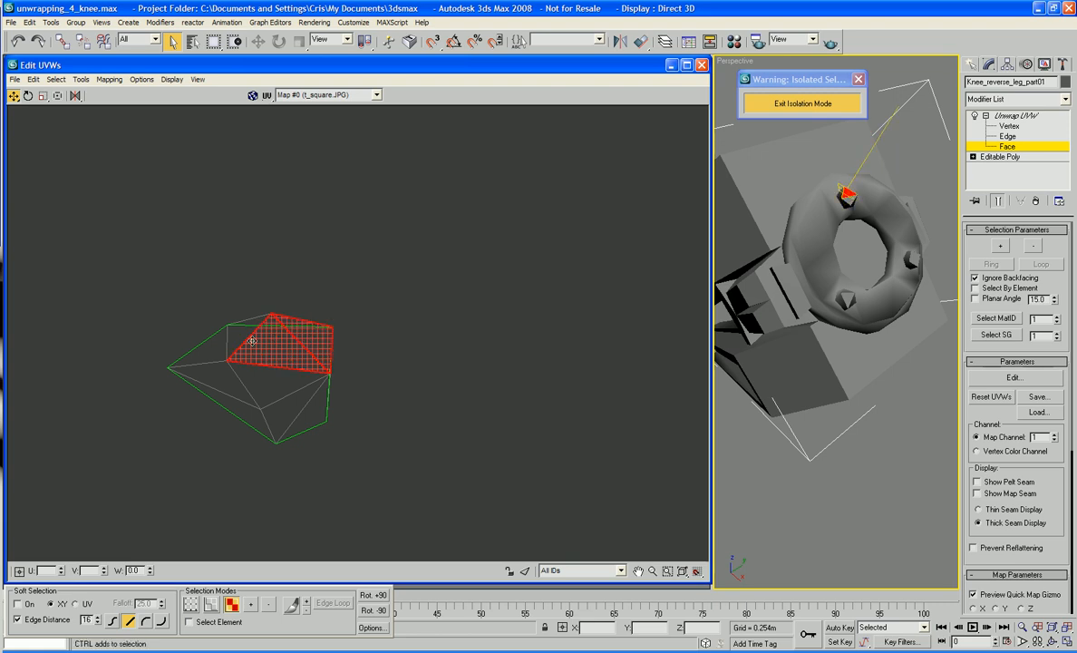
ctrl+click(237, 338)
ctrl+click(200, 354)
ctrl+click(209, 378)
ctrl+click(246, 379)
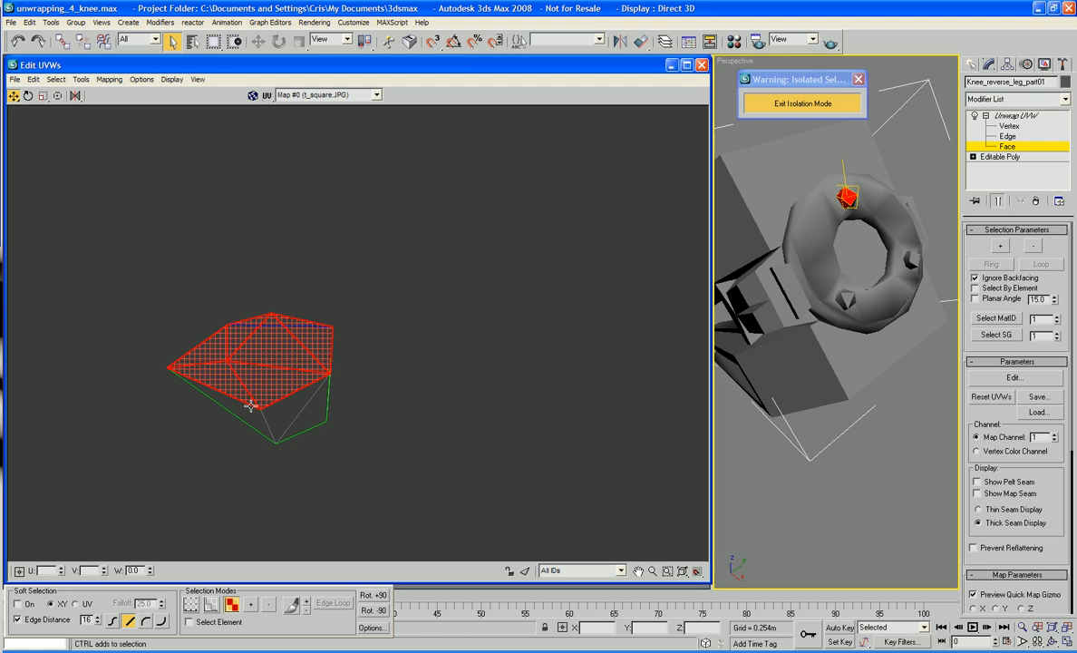
ctrl+click(252, 414)
ctrl+click(271, 417)
ctrl+click(312, 416)
drag(312, 413, 513, 385)
right_click(327, 411)
click(308, 447)
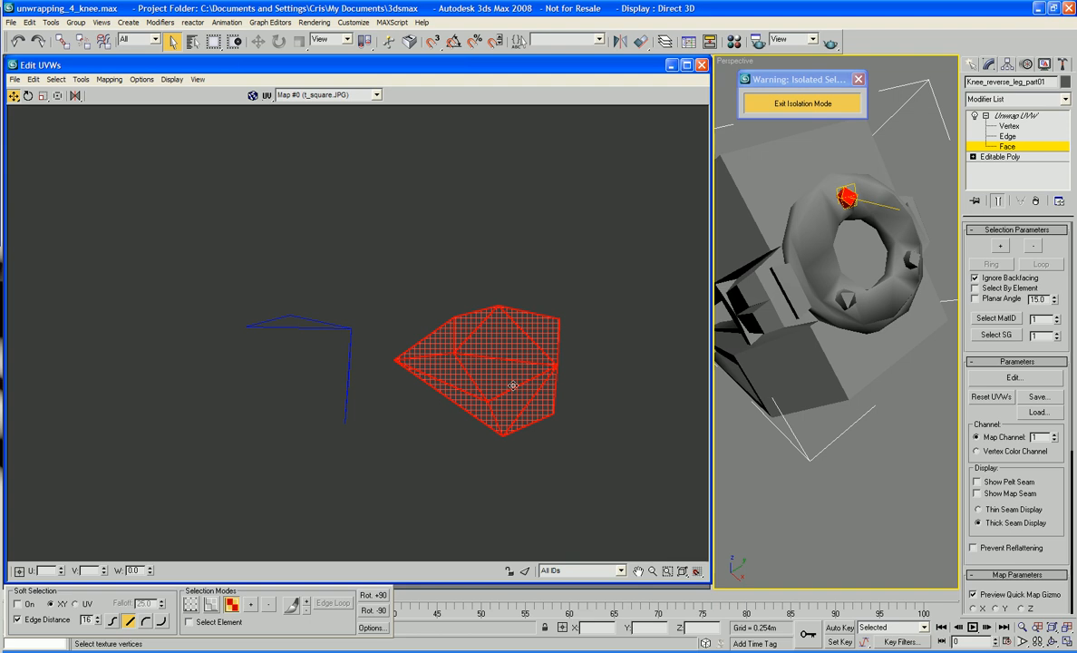
Pull the collapsed leftover face's middle vertex outward and move the main cluster's middle right vertex inward
click(390, 417)
click(349, 391)
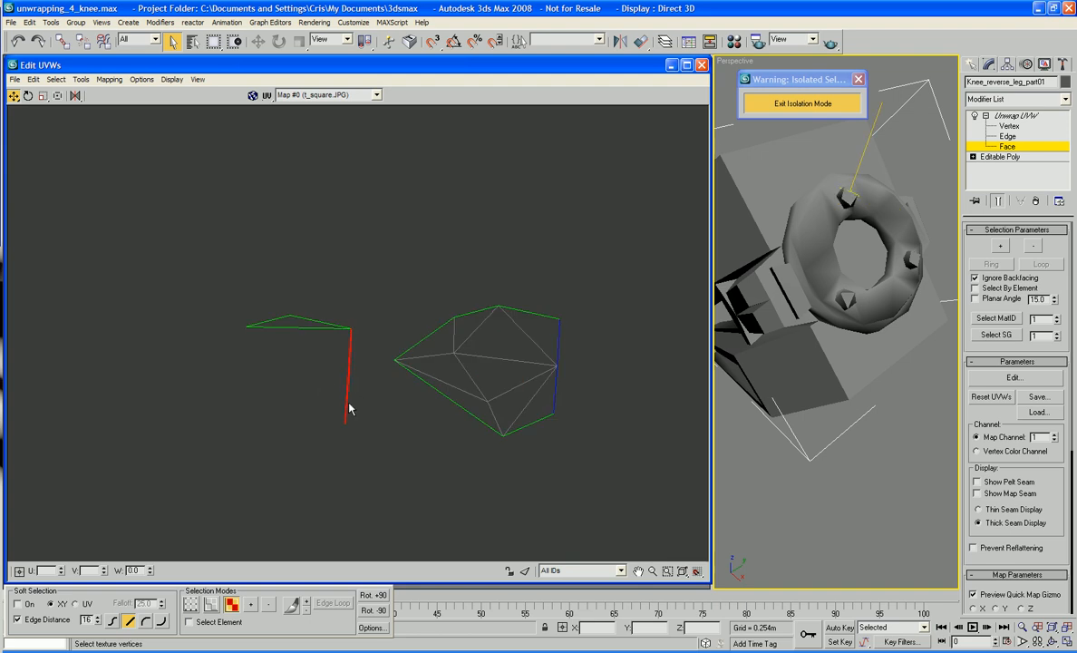
right_click(347, 384)
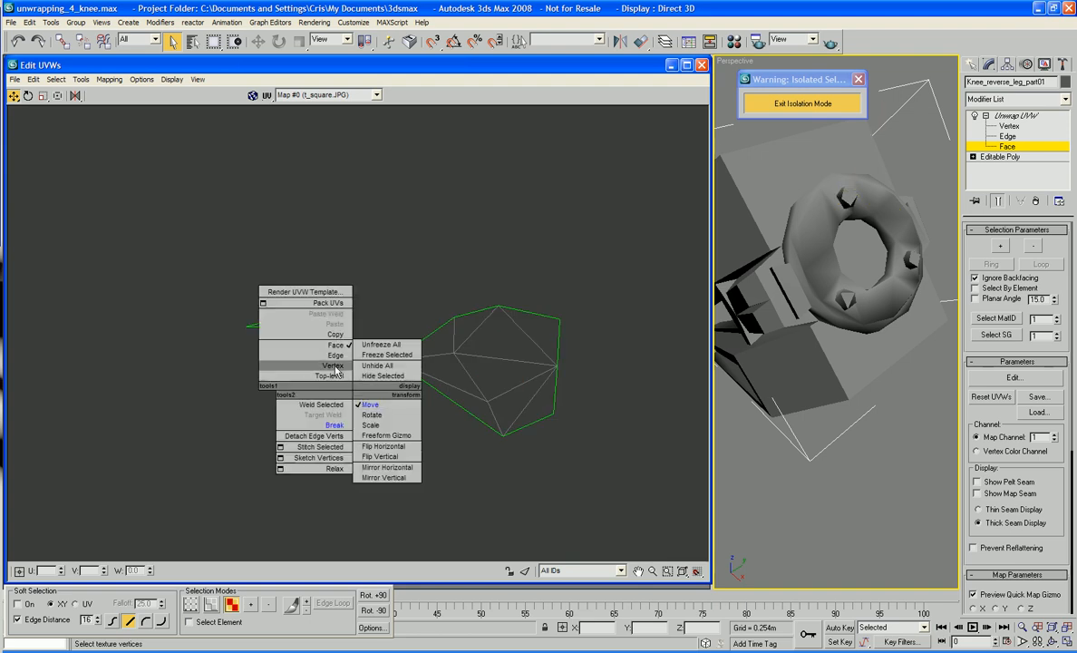
click(343, 400)
drag(348, 373, 371, 375)
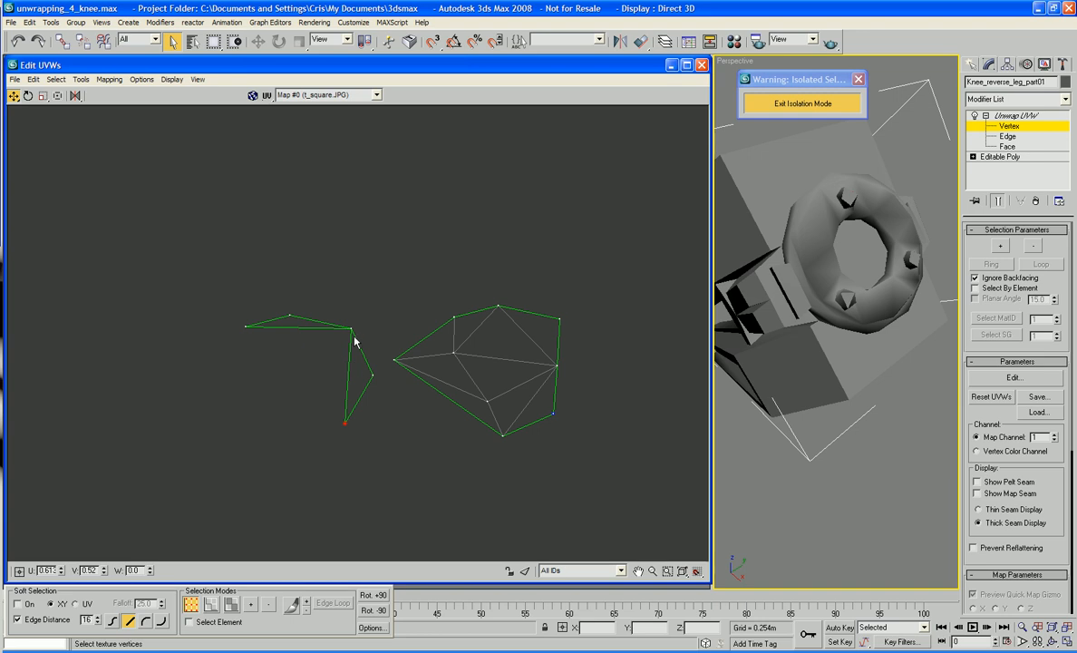
middle_drag(367, 405, 331, 403)
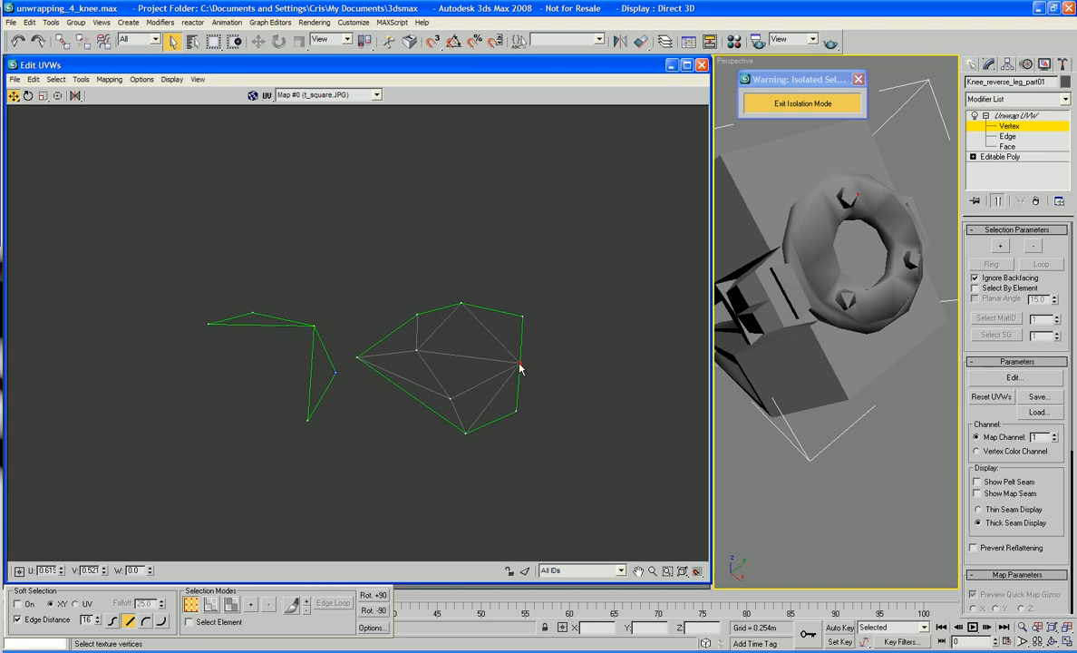
drag(520, 366, 491, 362)
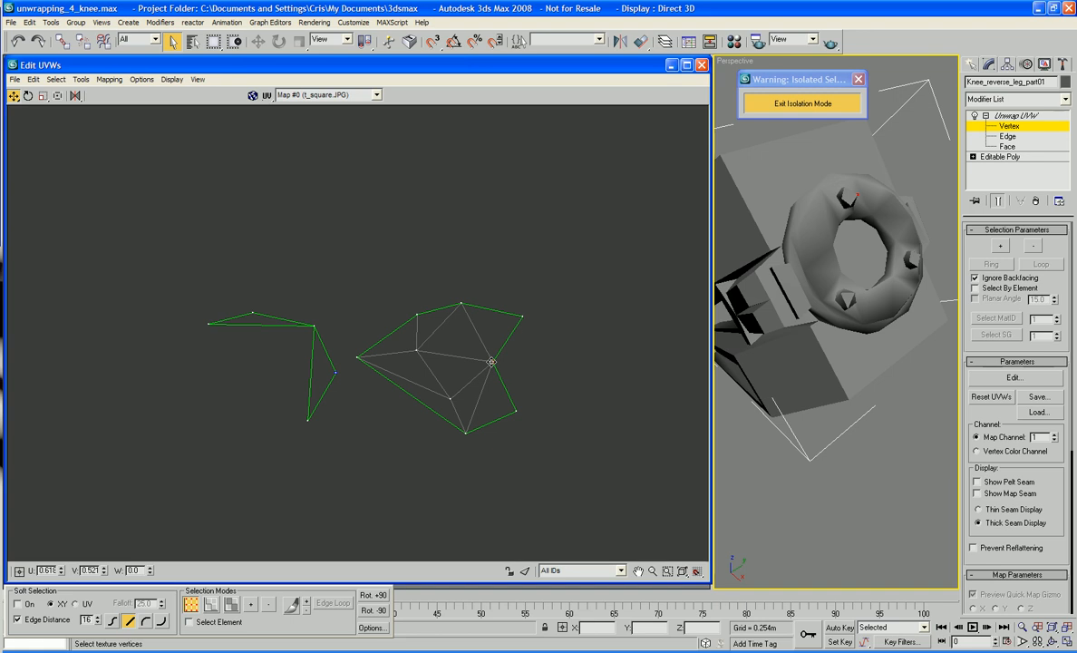
key(ctrl+s)
Target weld the leftover faces back onto the main cluster's matching corners, and pull the cluster's upper and left vertices inward
right_click(343, 423)
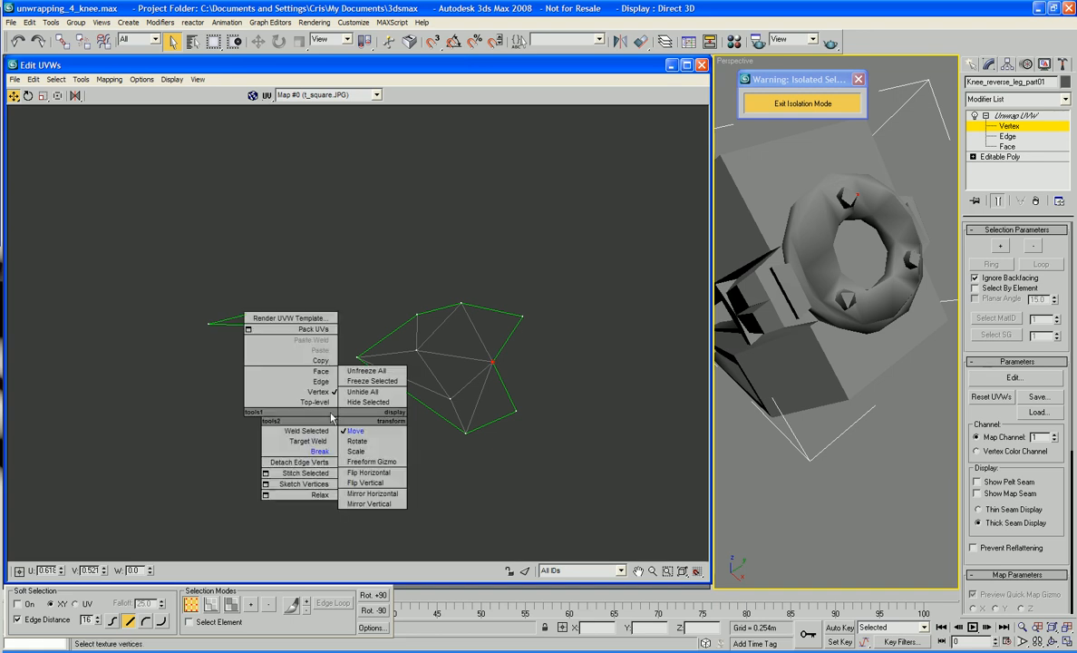
click(326, 390)
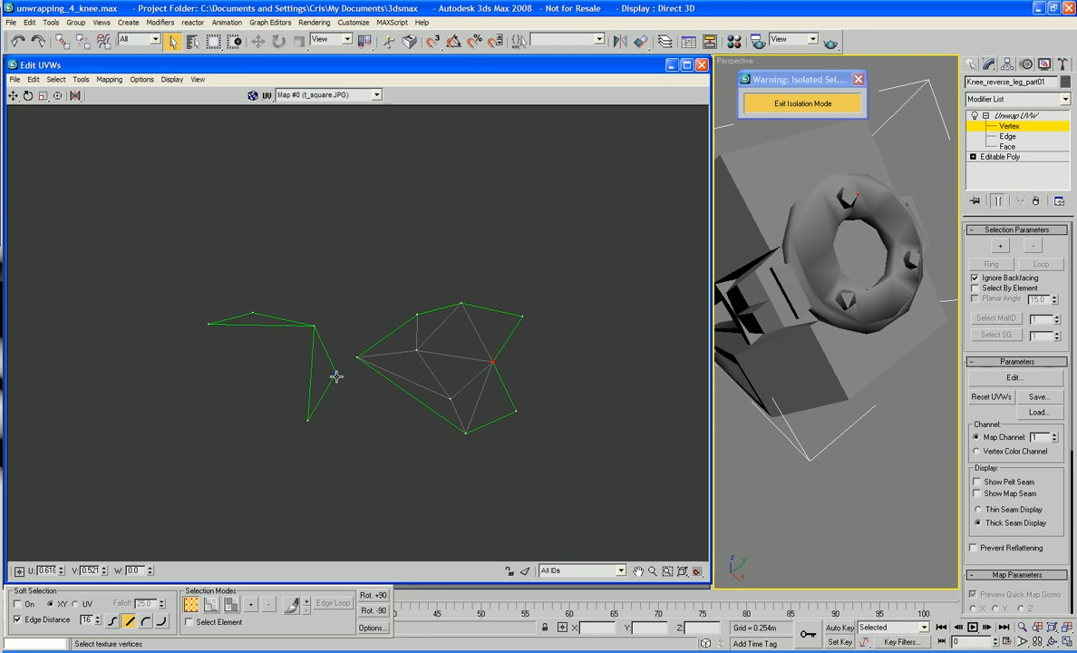
drag(336, 376, 491, 363)
drag(308, 418, 517, 411)
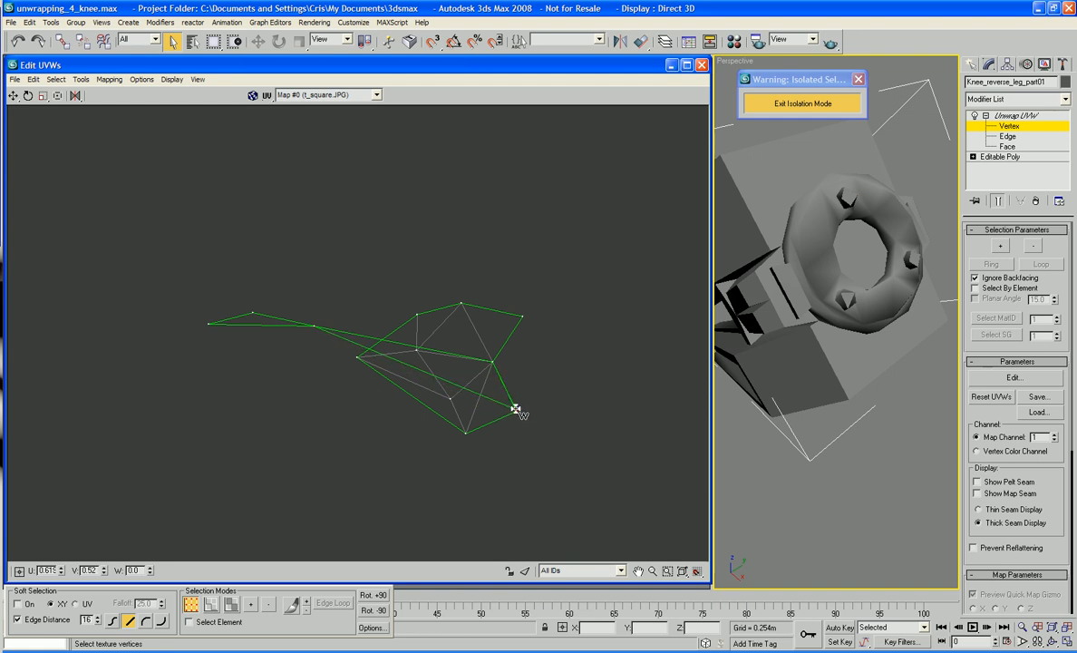
drag(317, 329, 526, 317)
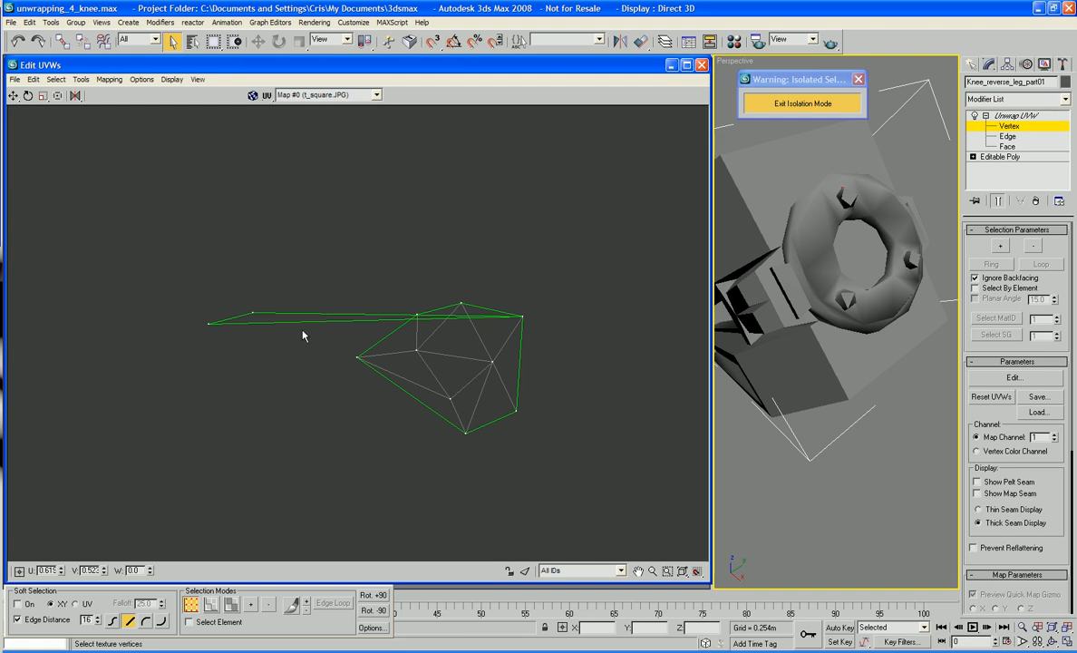
drag(252, 313, 461, 305)
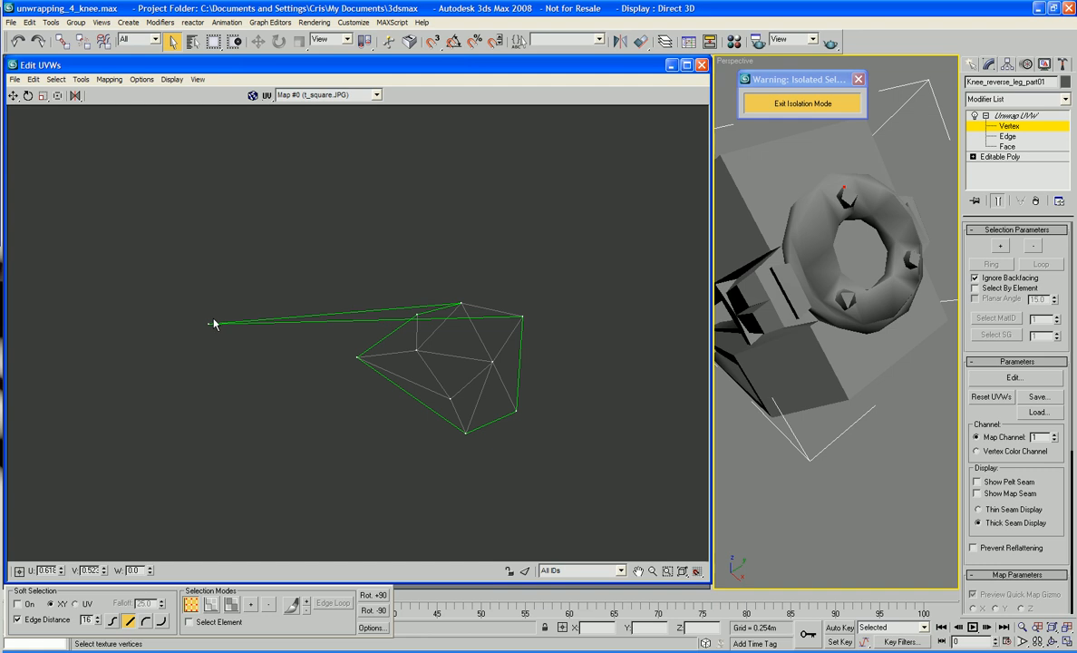
drag(210, 328, 461, 334)
drag(358, 358, 400, 386)
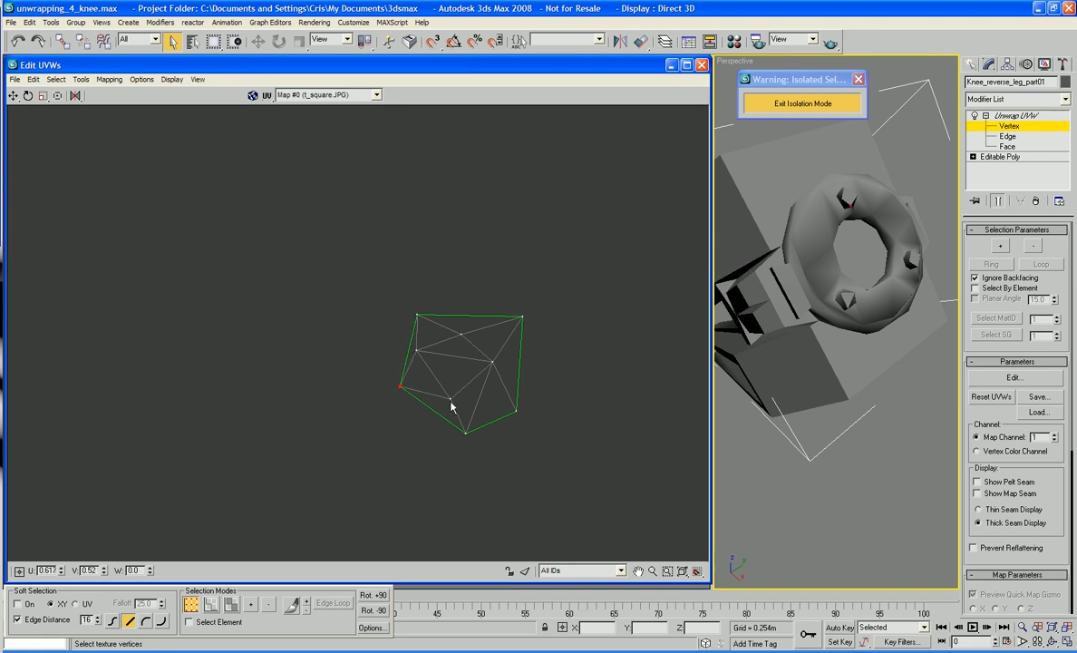
Move the welded upper protrusion cluster beside the other finished cluster
scroll(453, 469, down, 6)
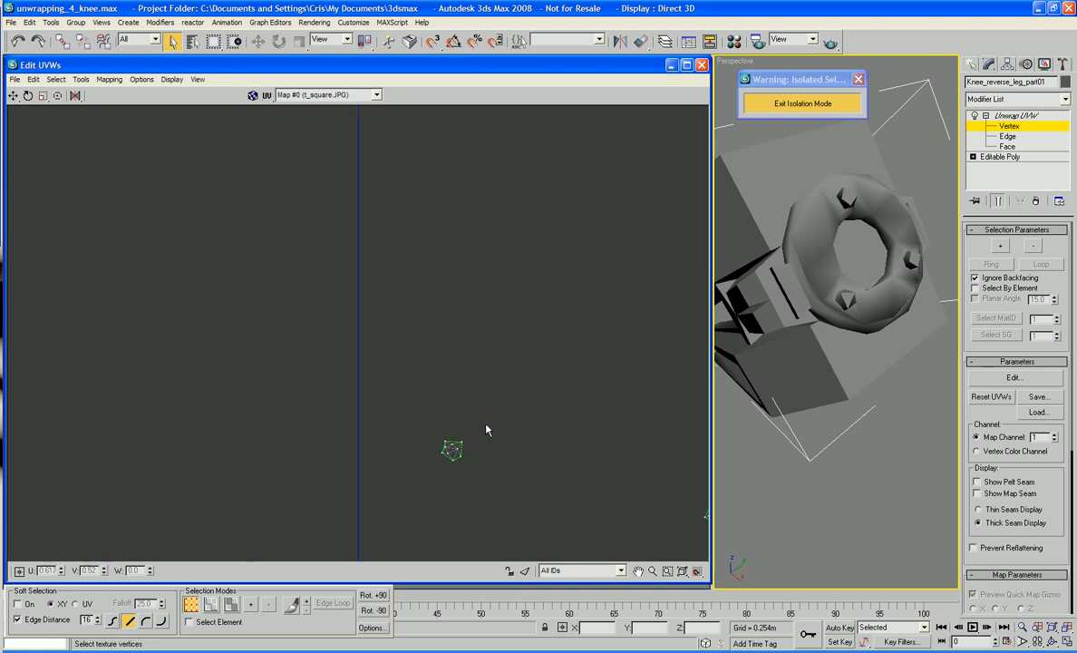
scroll(486, 430, down, 3)
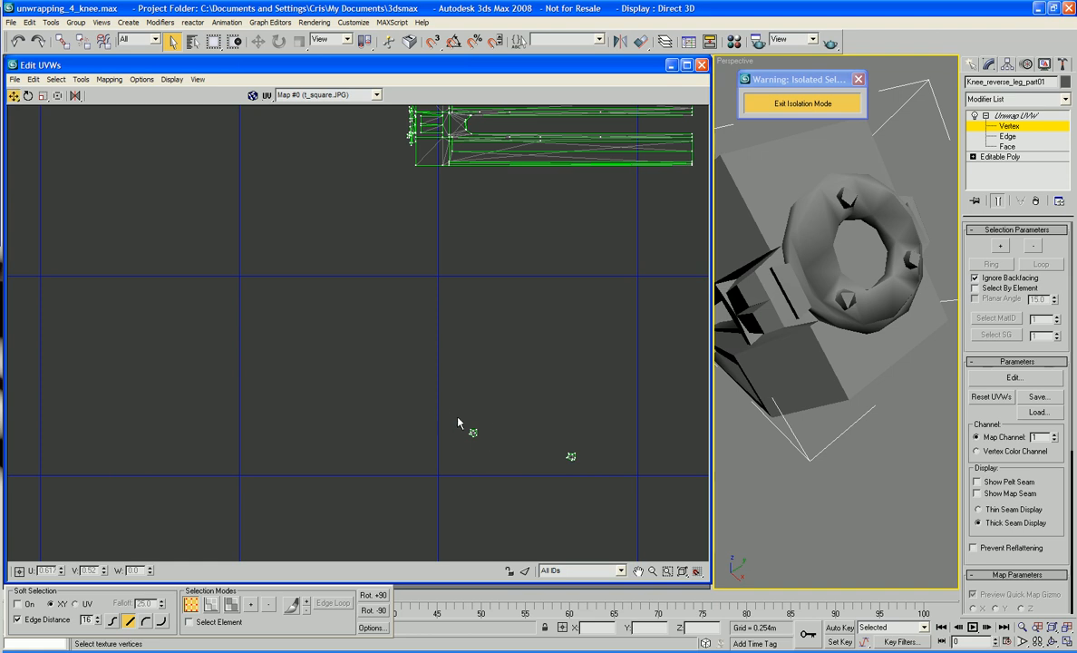
drag(458, 423, 556, 456)
Break the faces of the ring's rightmost protrusion off their UV shells and move them into the empty area on the left
key(3)
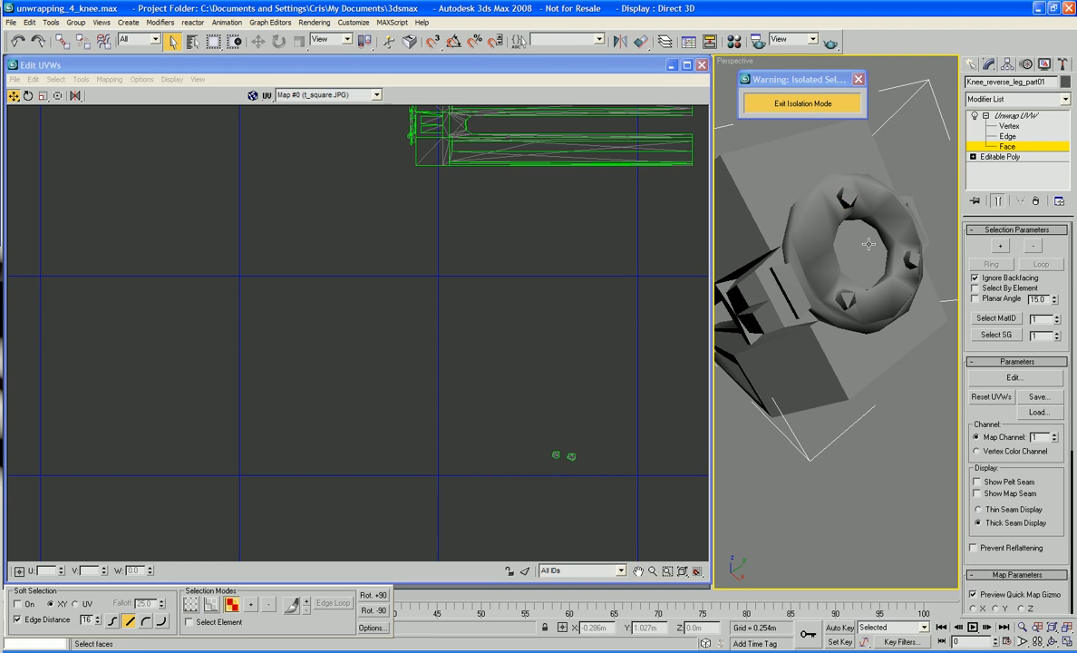
click(910, 258)
middle_drag(660, 310, 465, 309)
scroll(549, 318, down, 2)
scroll(548, 318, up, 2)
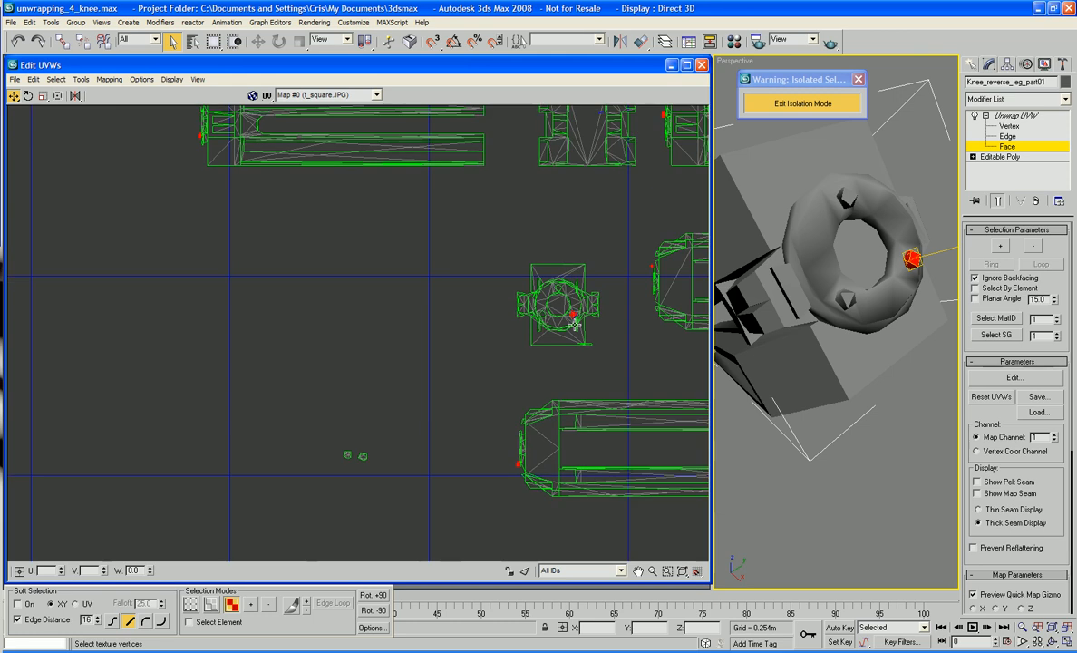
right_click(569, 311)
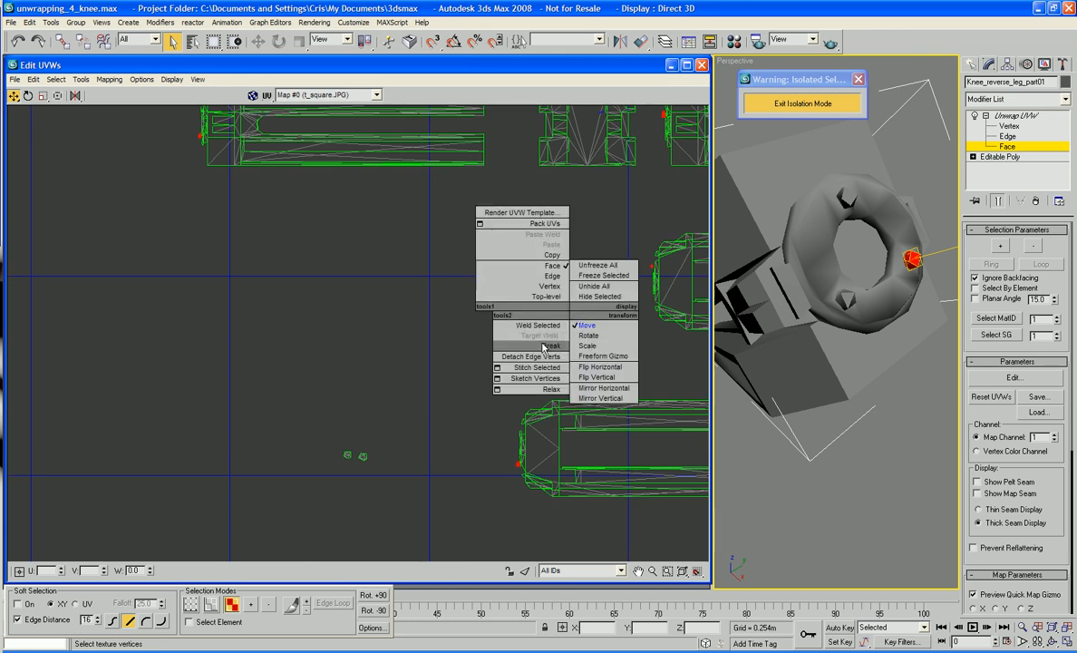
click(547, 345)
drag(573, 314, 236, 381)
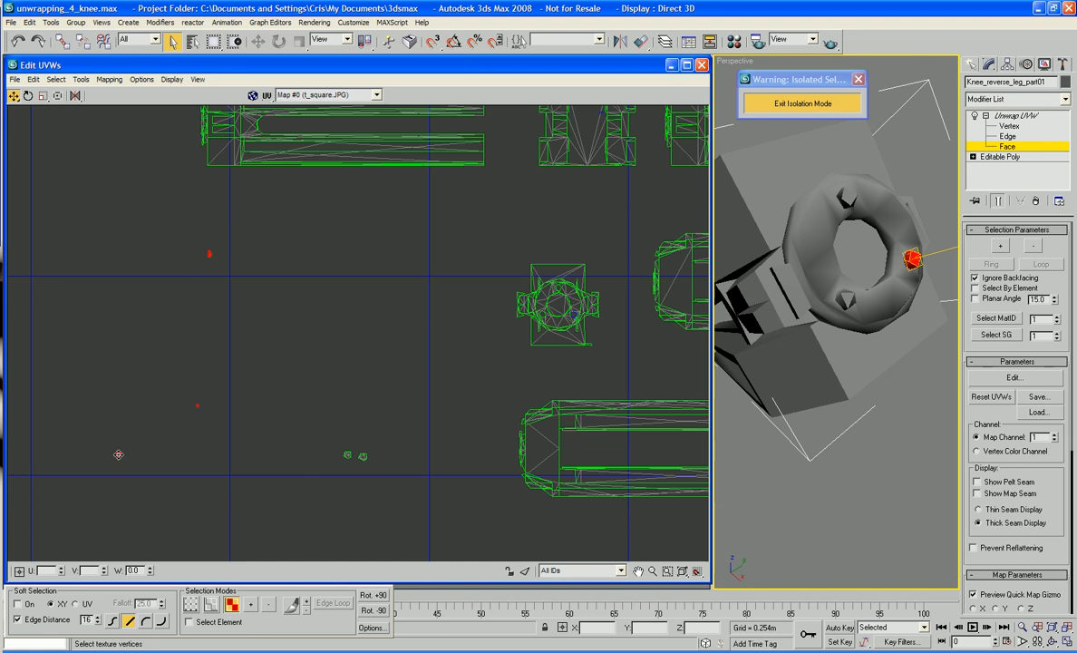
Gather the scattered UV pieces of the ring's rightmost protrusion close around its diamond-shaped cap piece and clear the selection
scroll(118, 454, down, 5)
scroll(236, 435, up, 4)
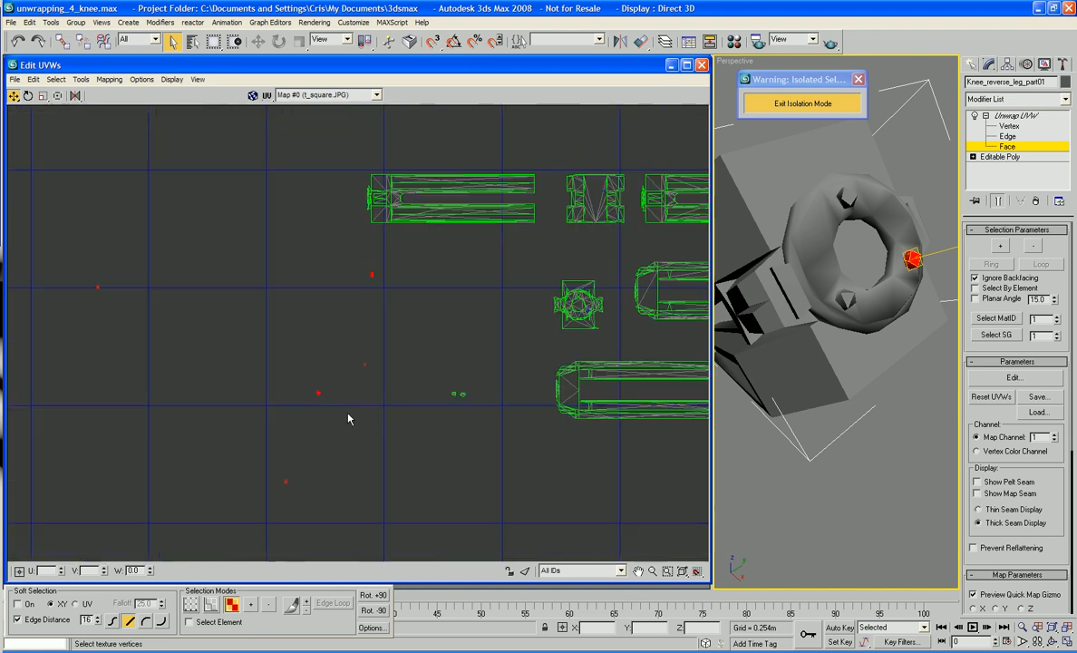
scroll(381, 407, up, 2)
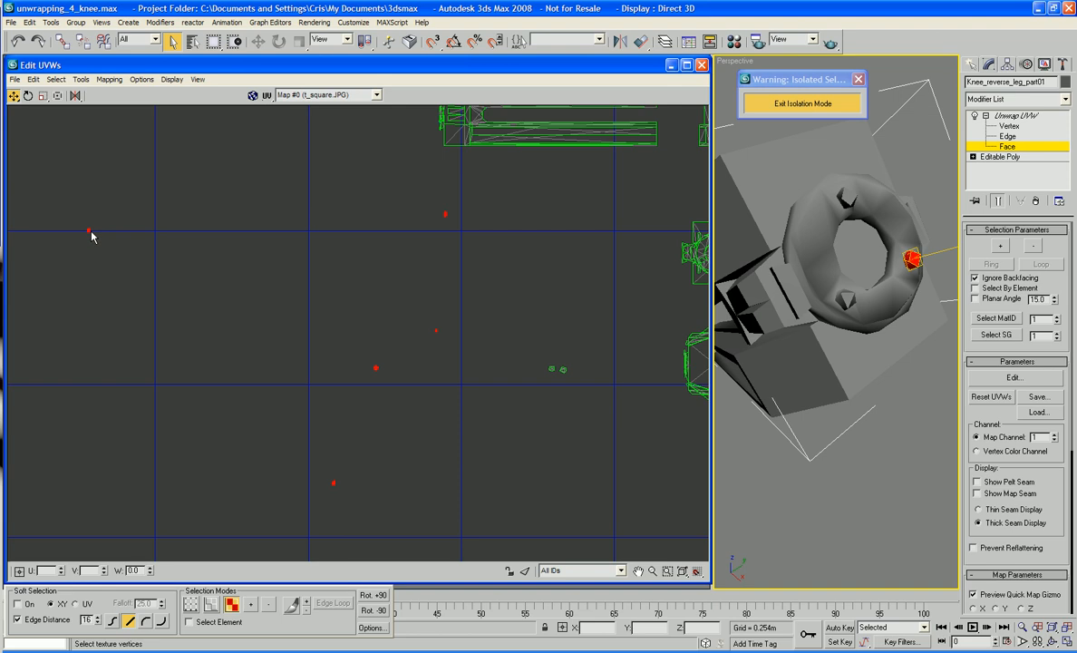
drag(116, 246, 88, 234)
drag(407, 224, 373, 362)
click(410, 325)
drag(302, 444, 387, 515)
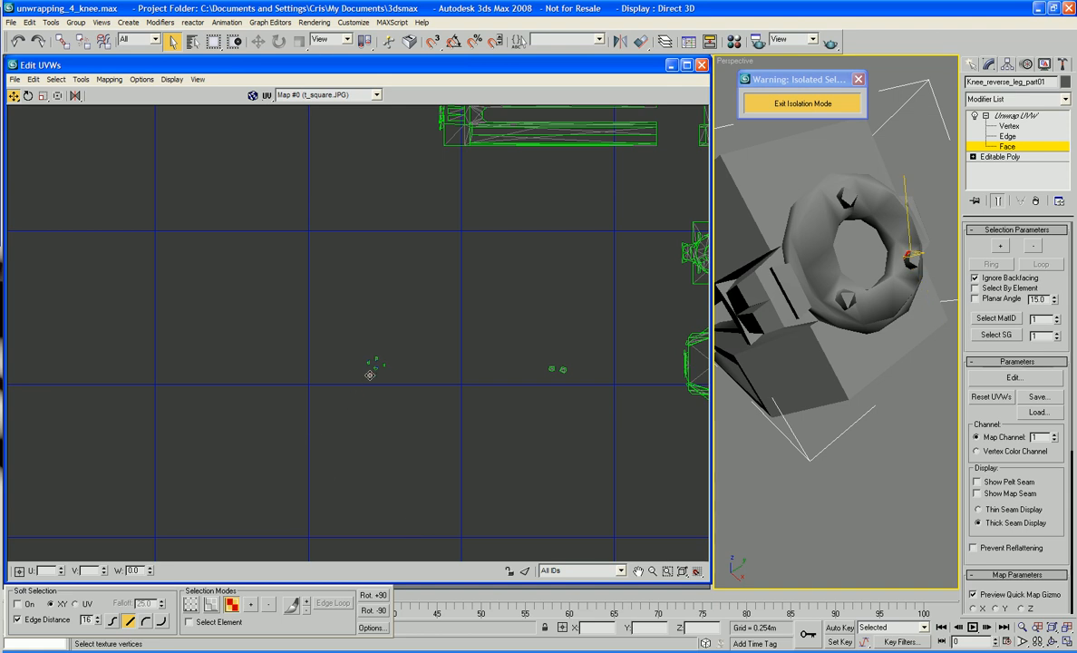
scroll(543, 349, up, 10)
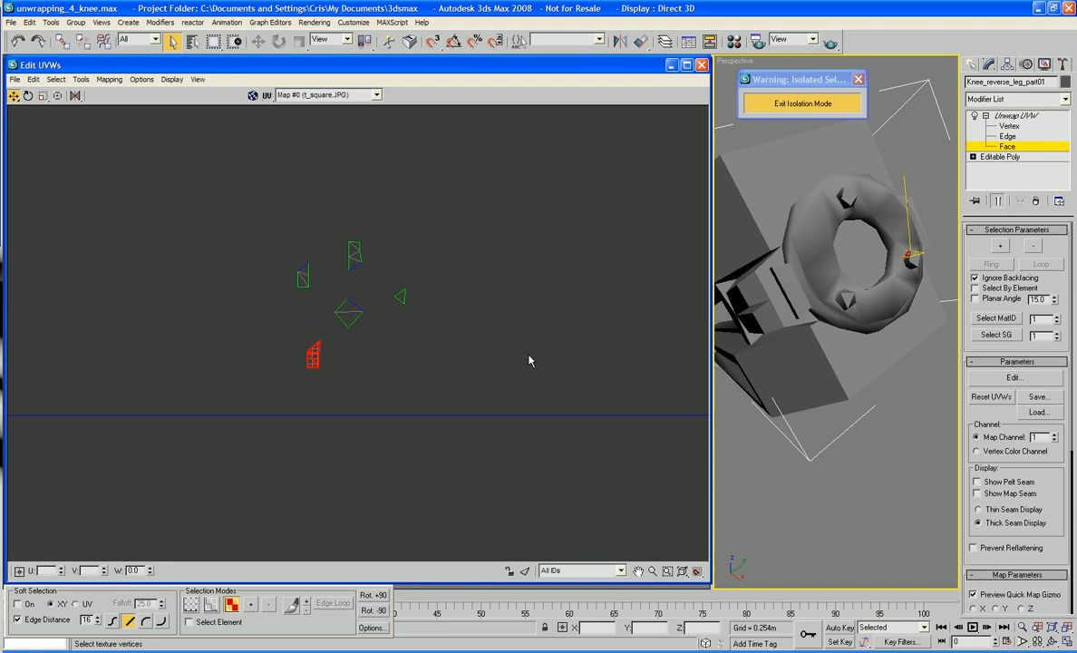
middle_drag(528, 361, 652, 435)
click(517, 361)
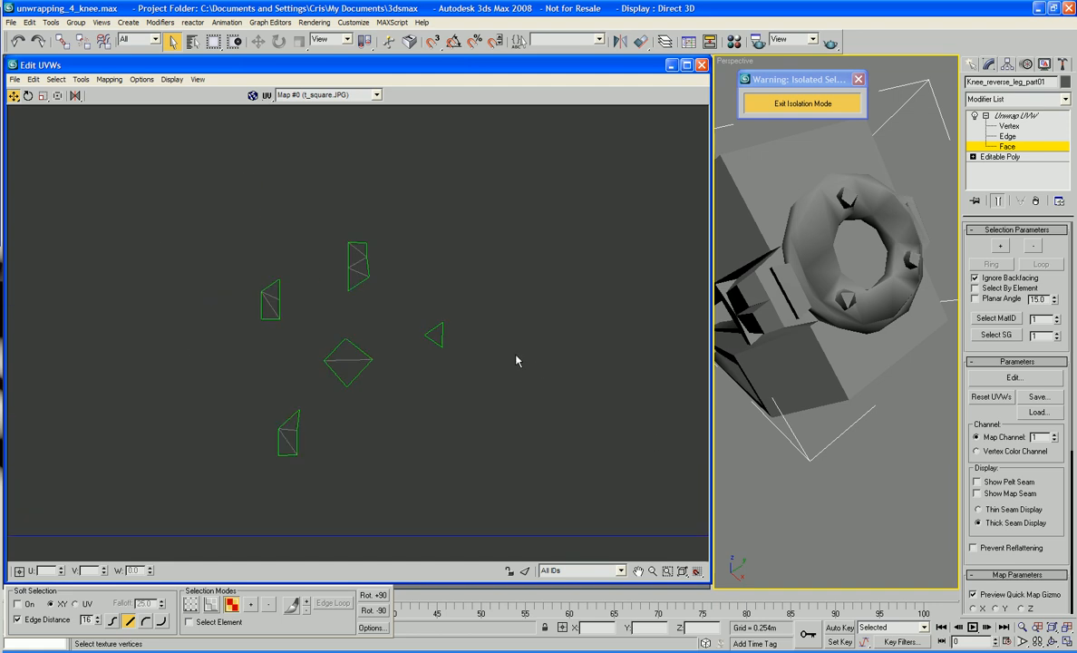
Switch to vertex editing and target weld the small triangle's left tip onto the diamond cap's bottom corner
right_click(375, 391)
click(349, 358)
right_click(351, 385)
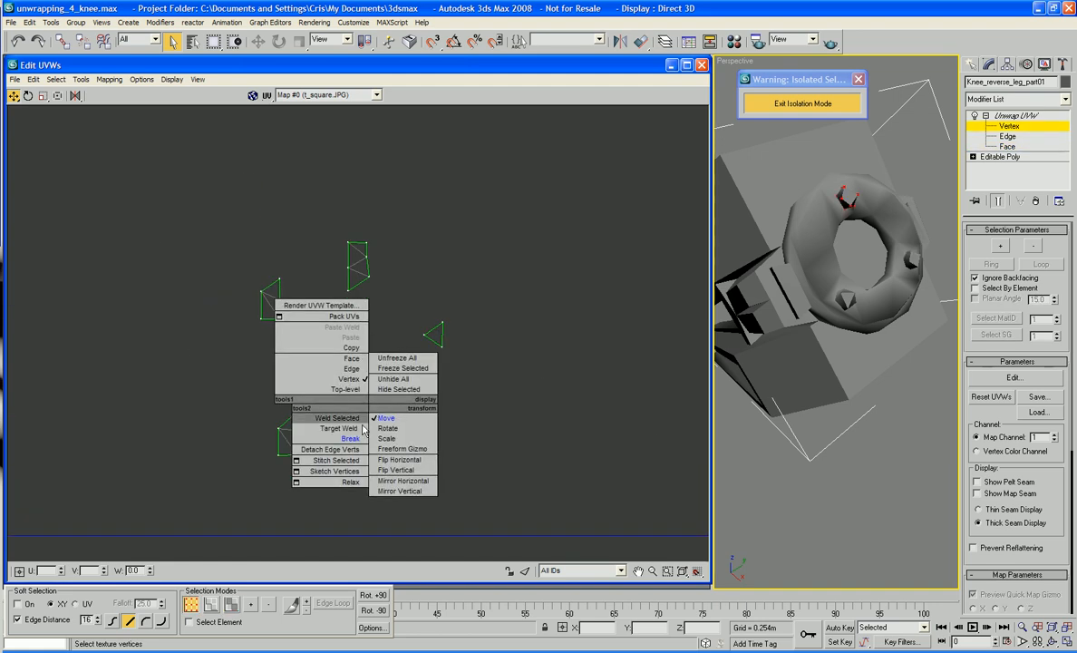
click(341, 427)
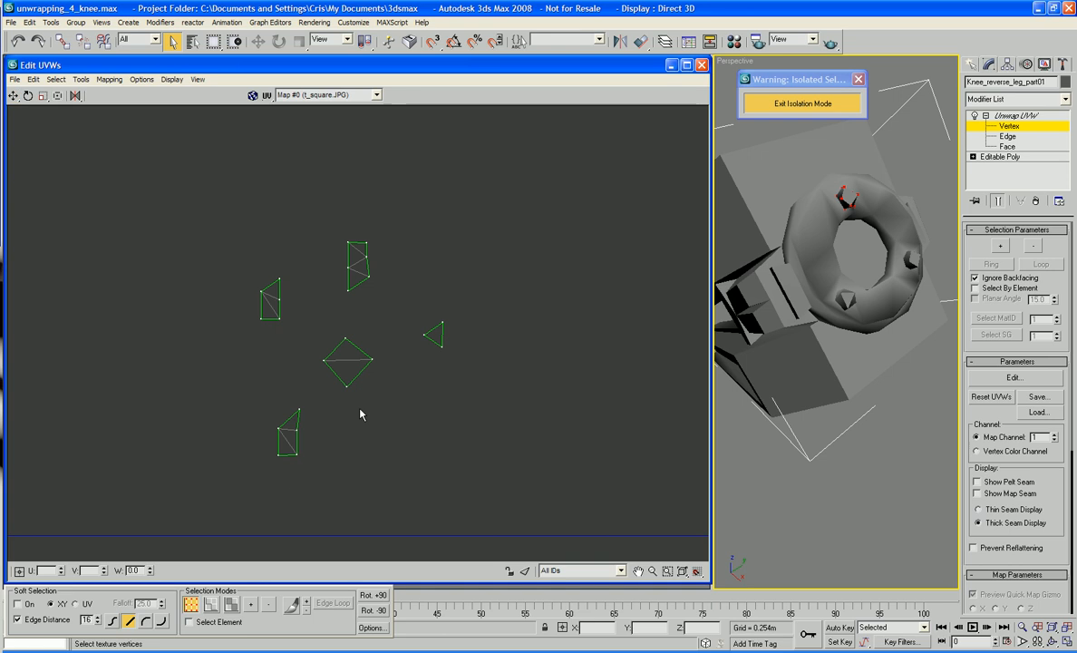
click(423, 335)
drag(423, 336, 347, 387)
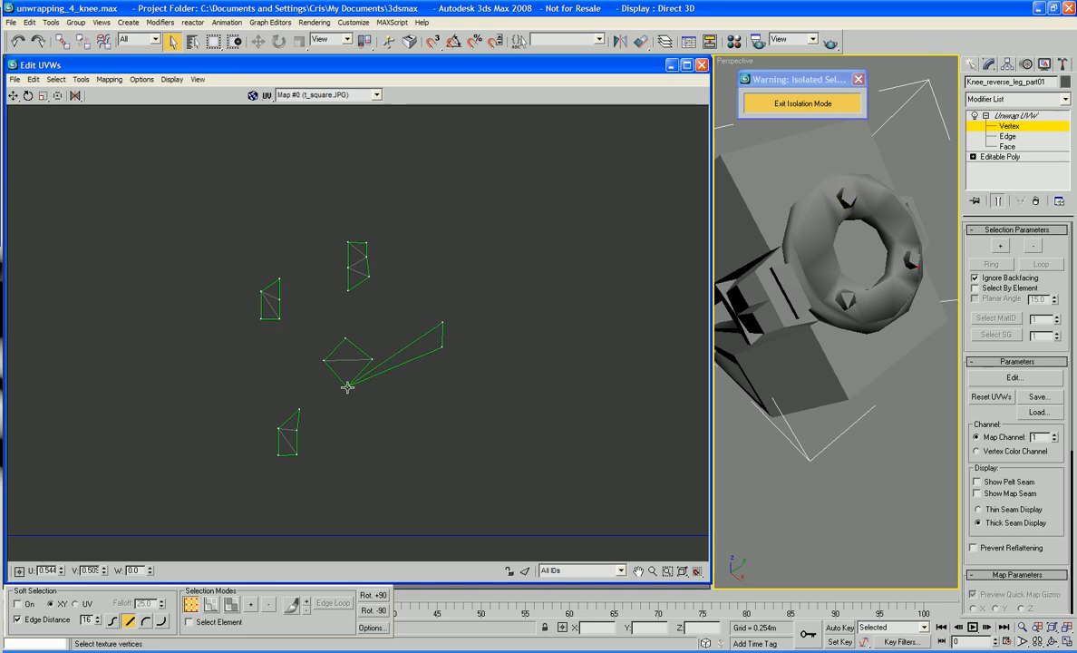
click(443, 323)
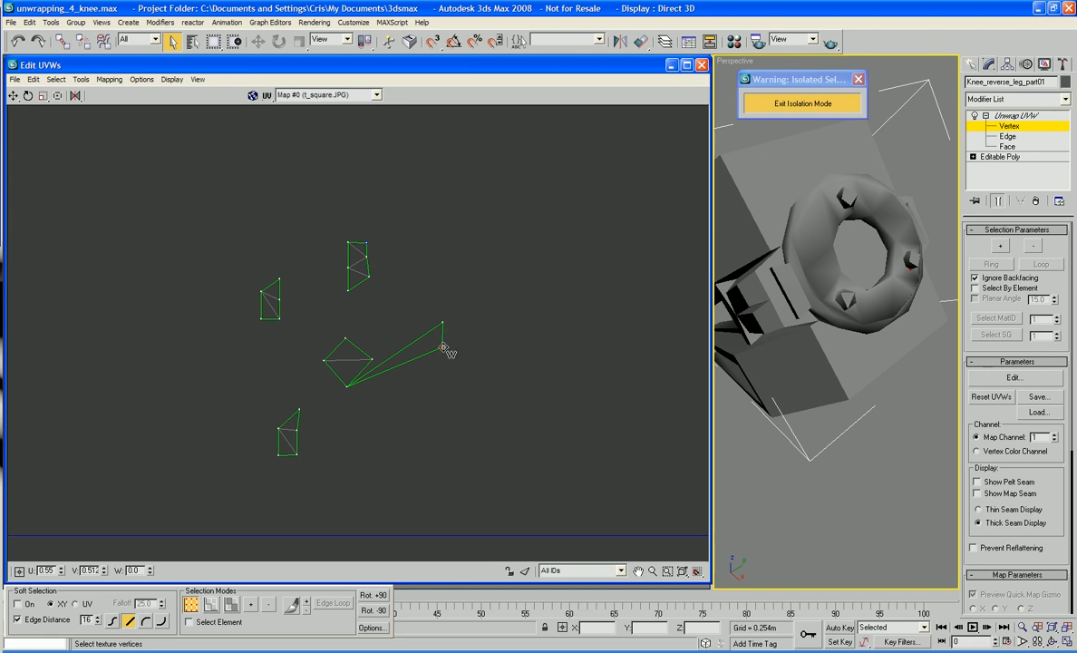
Target weld the upper strip onto the diamond cap's top, left and bottom corners, pulling its loose vertices out beyond the cap's left side
drag(349, 291, 346, 338)
click(369, 276)
drag(348, 270, 323, 363)
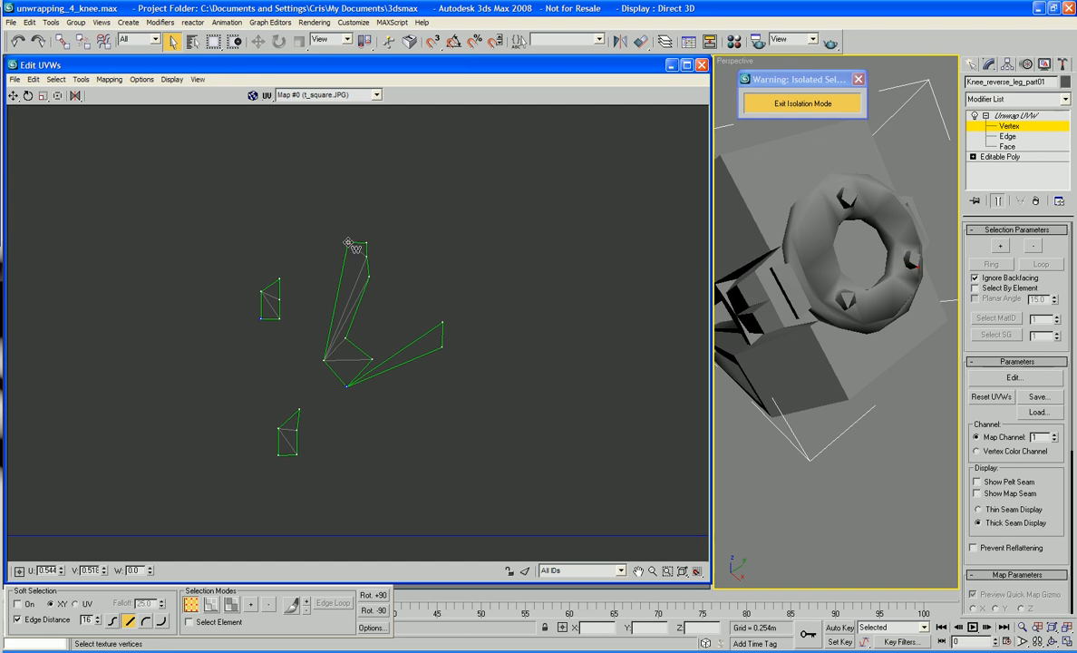
drag(348, 244, 287, 366)
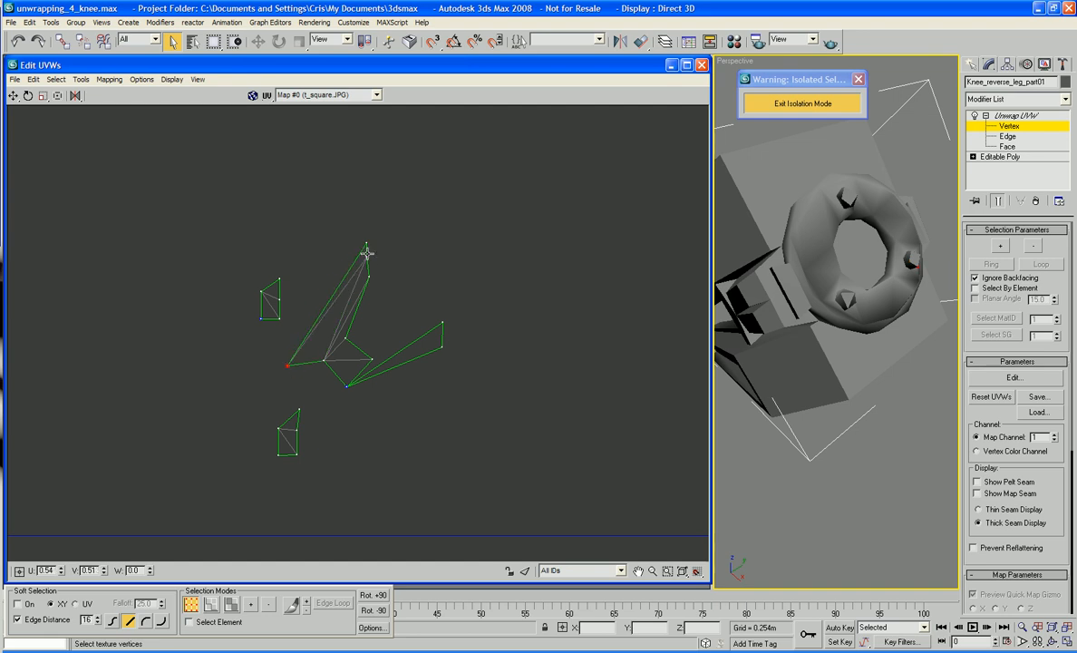
drag(365, 247, 294, 344)
drag(365, 260, 310, 351)
drag(366, 279, 348, 389)
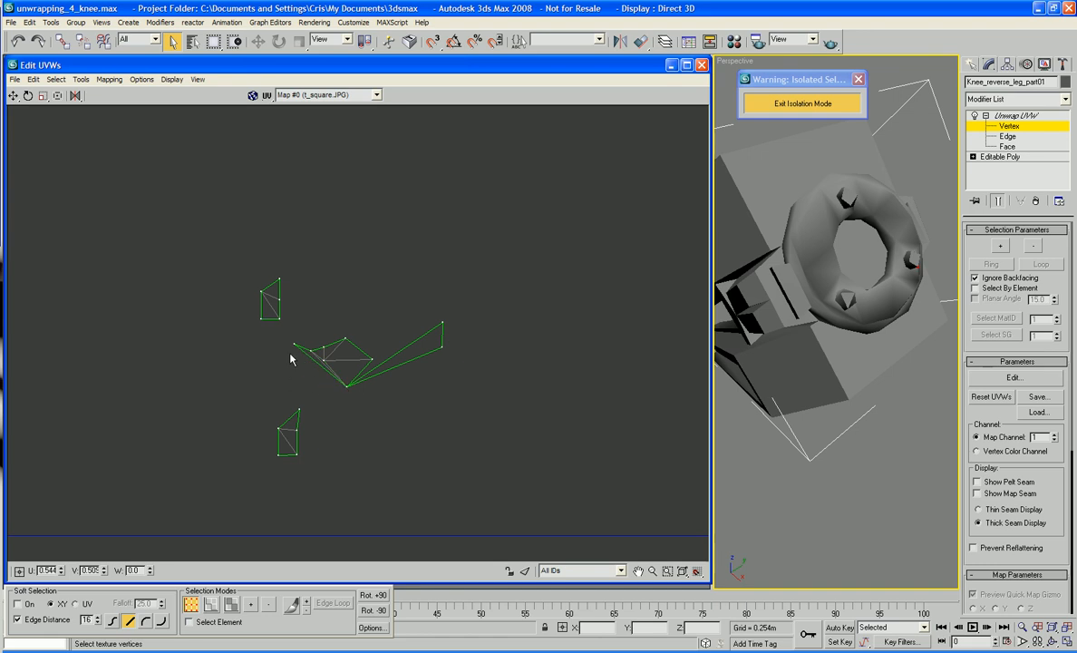
Reposition the strip's outer vertices left of and below the cap, then weld the triangle's lower vertex to it and pull its upper vertex inward
drag(295, 347, 348, 400)
drag(311, 364, 311, 371)
drag(442, 347, 348, 403)
drag(439, 321, 380, 370)
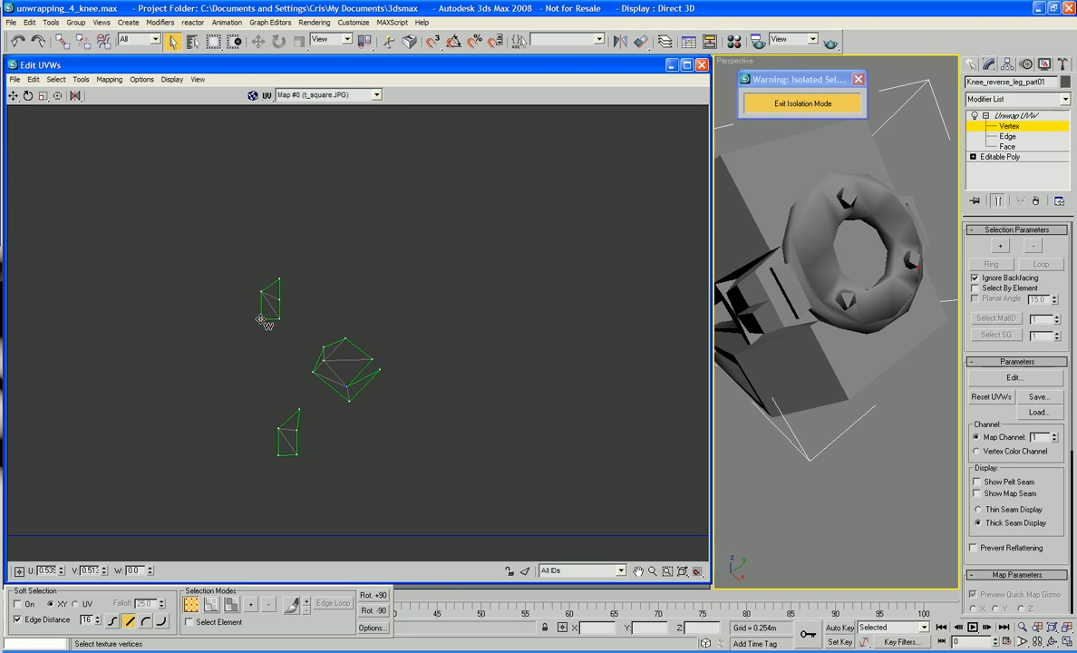
Target weld the left side piece onto the cluster's bottom and right corners, placing its loose vertices outside the cap's upper right side
drag(273, 317, 347, 388)
drag(277, 318, 379, 369)
drag(258, 293, 374, 363)
drag(279, 283, 400, 339)
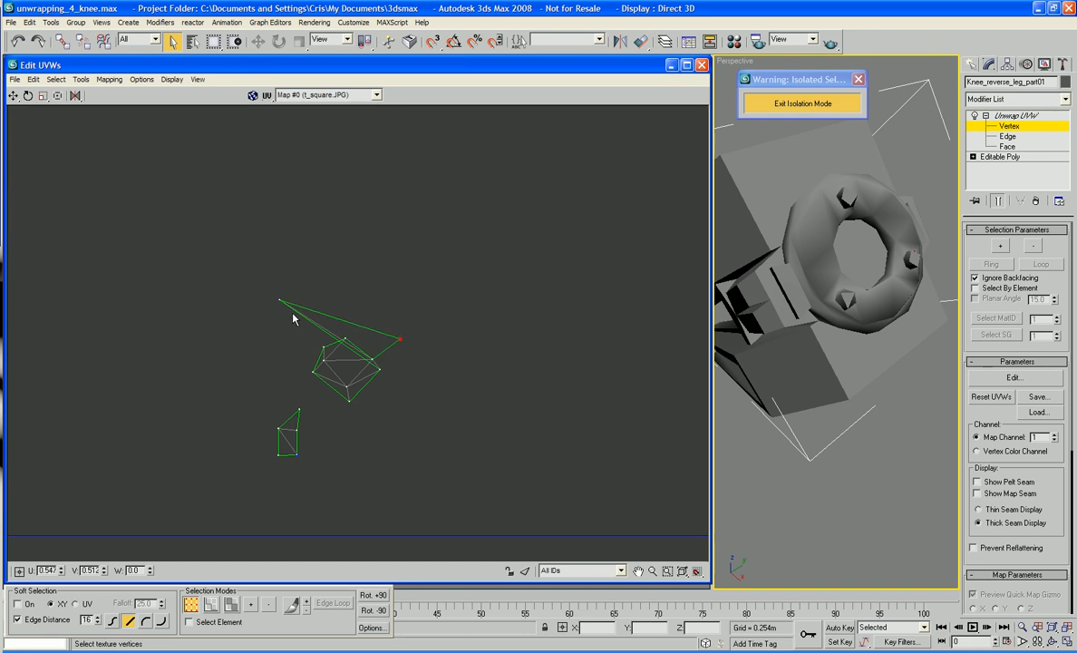
drag(281, 302, 353, 329)
Target weld the last side piece onto the cluster's upper and left corners, placing its loose vertex just outside the cap's top
drag(296, 453, 354, 333)
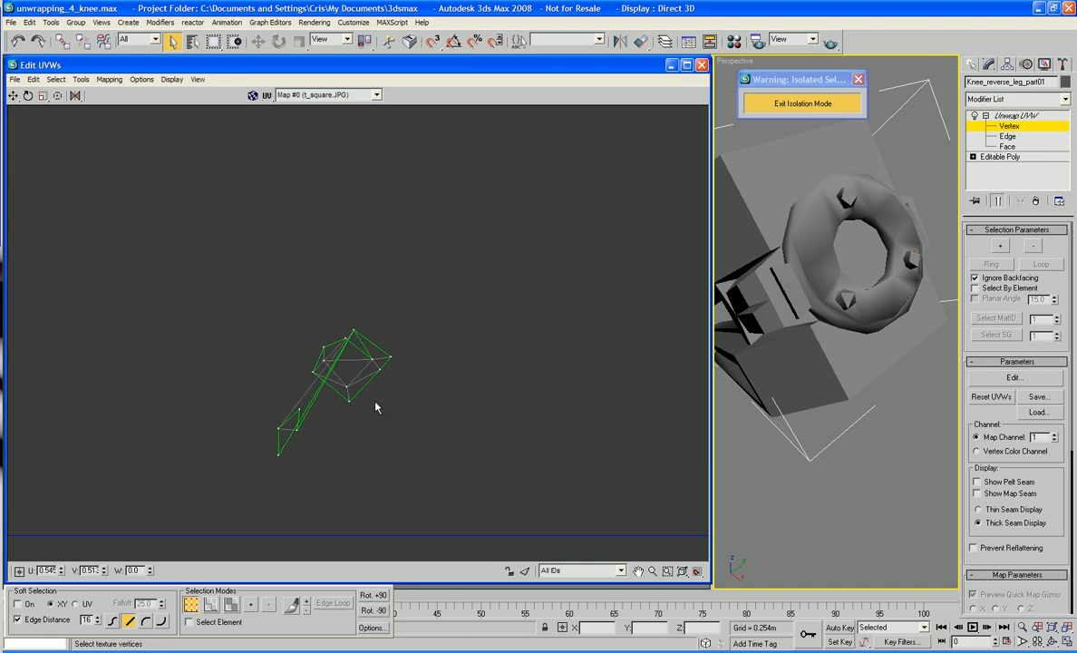
drag(278, 456, 373, 359)
drag(279, 431, 347, 337)
drag(297, 432, 336, 328)
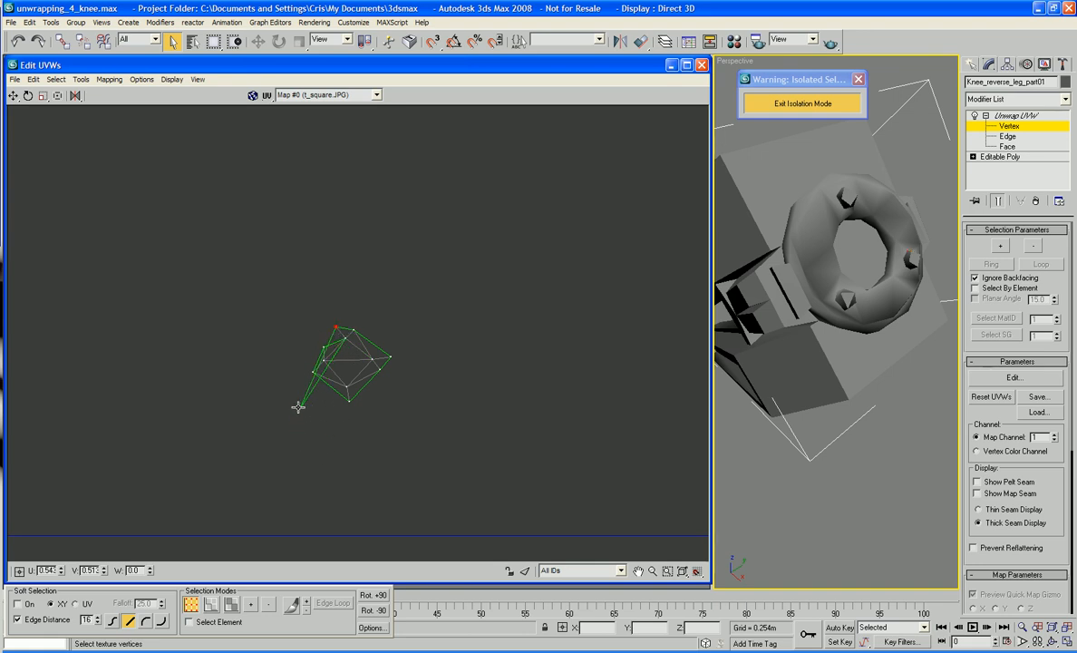
drag(299, 411, 321, 350)
Move the welded rightmost protrusion cluster beside the two finished protrusion clusters
scroll(406, 341, down, 2)
scroll(444, 337, down, 2)
middle_drag(501, 332, 423, 332)
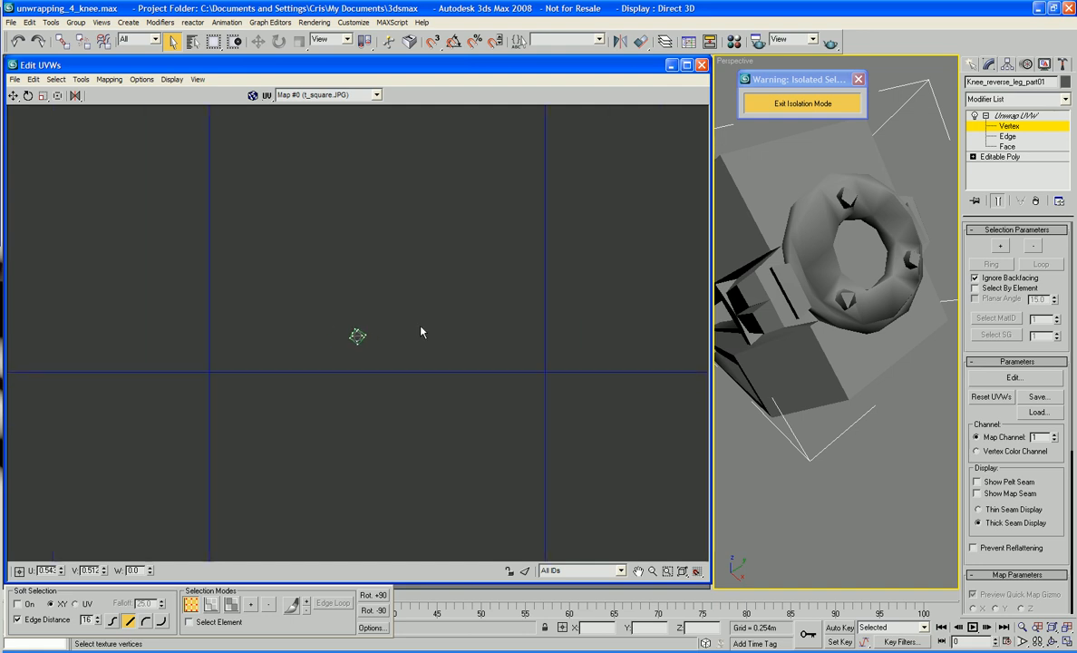
scroll(420, 332, down, 1)
drag(320, 307, 678, 332)
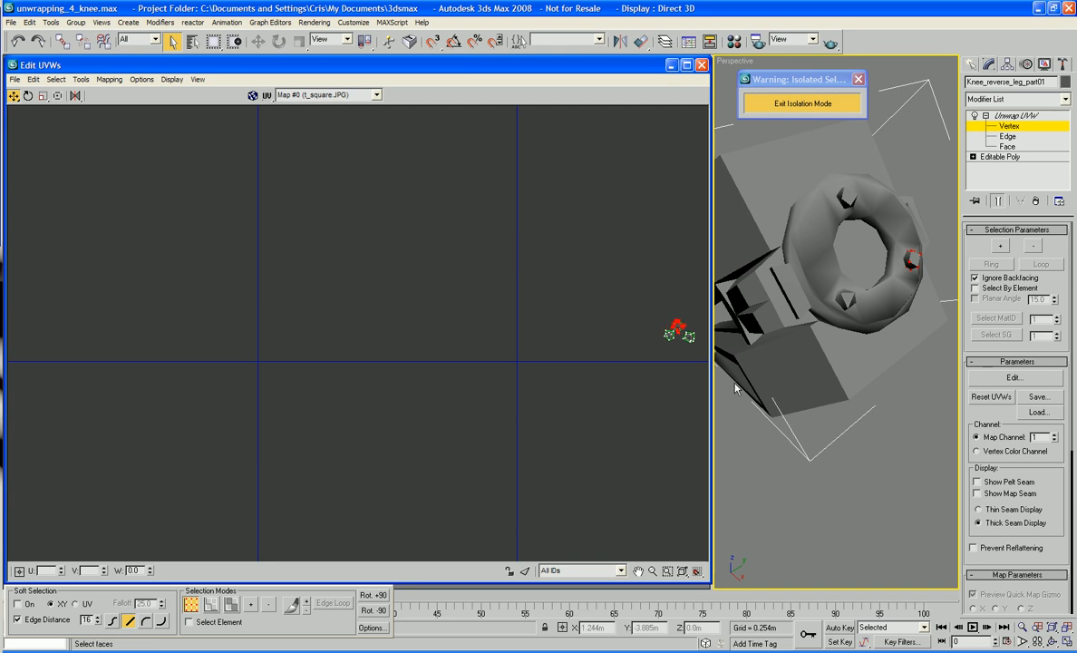
Arrange the three protrusion clusters into a tight group by moving the upper and left clusters toward the right one
middle_drag(670, 378, 487, 390)
scroll(488, 390, up, 3)
middle_drag(543, 349, 516, 438)
scroll(516, 438, up, 3)
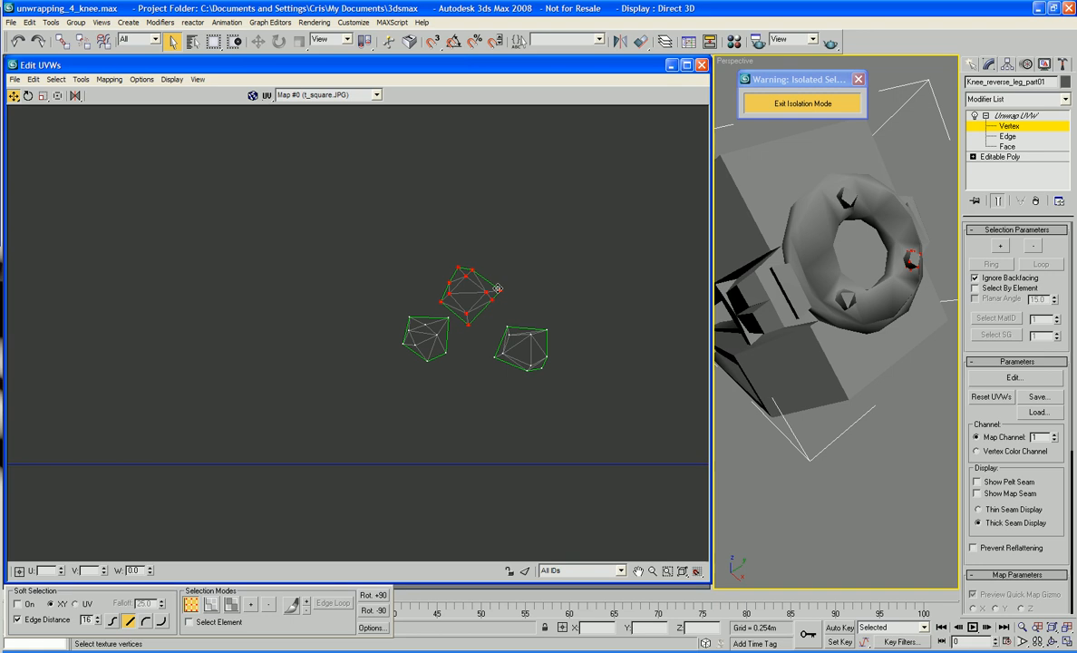
drag(498, 290, 515, 307)
drag(400, 308, 485, 382)
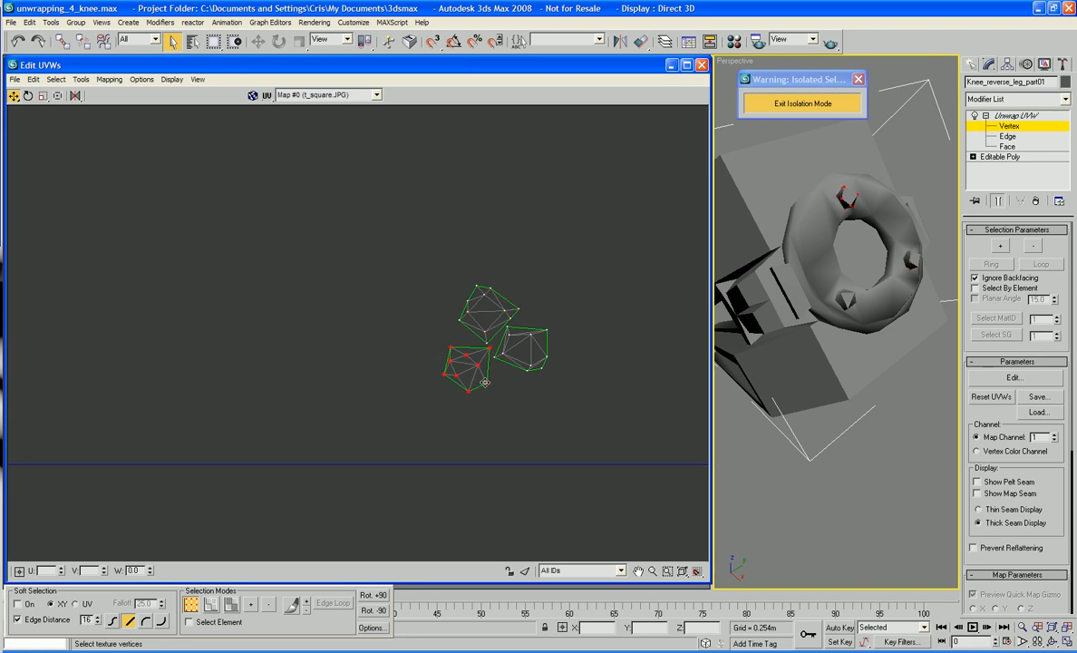
click(532, 388)
Move all three protrusion clusters together into the empty space below and beside the knee ring's UV shell
scroll(532, 388, down, 5)
middle_drag(533, 388, 376, 378)
scroll(376, 378, down, 2)
drag(350, 345, 395, 390)
middle_drag(493, 404, 390, 409)
scroll(390, 409, down, 2)
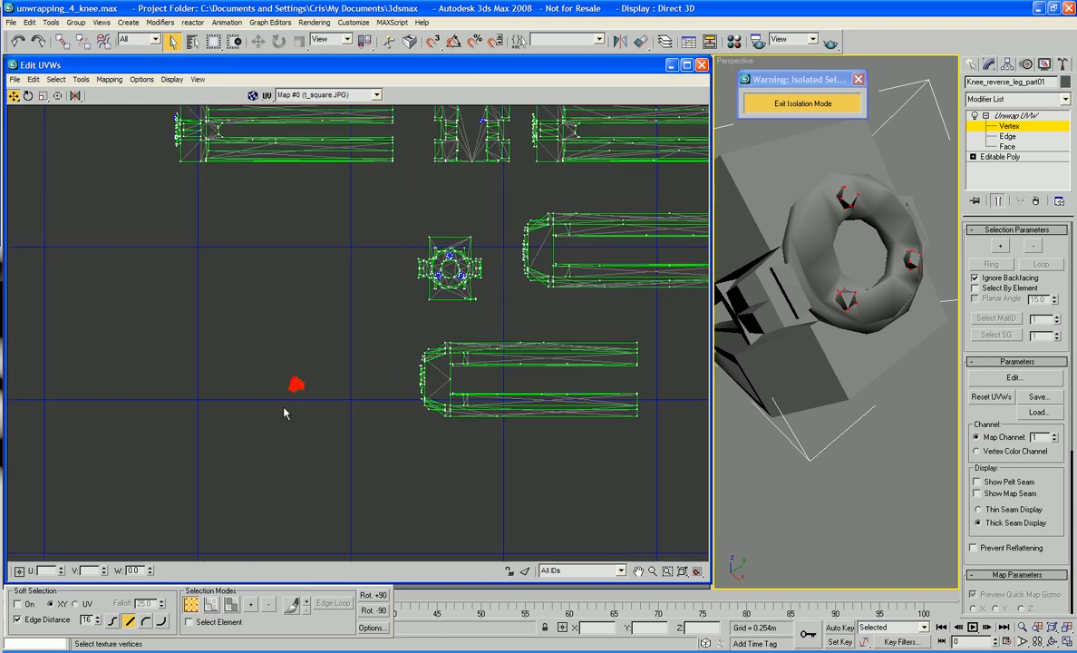
drag(291, 387, 502, 309)
middle_drag(529, 347, 546, 472)
Switch to face selection and select the ring's front faces on the left side of the upper protrusion
scroll(457, 338, up, 3)
scroll(535, 434, up, 2)
alt+middle_drag(793, 324, 846, 349)
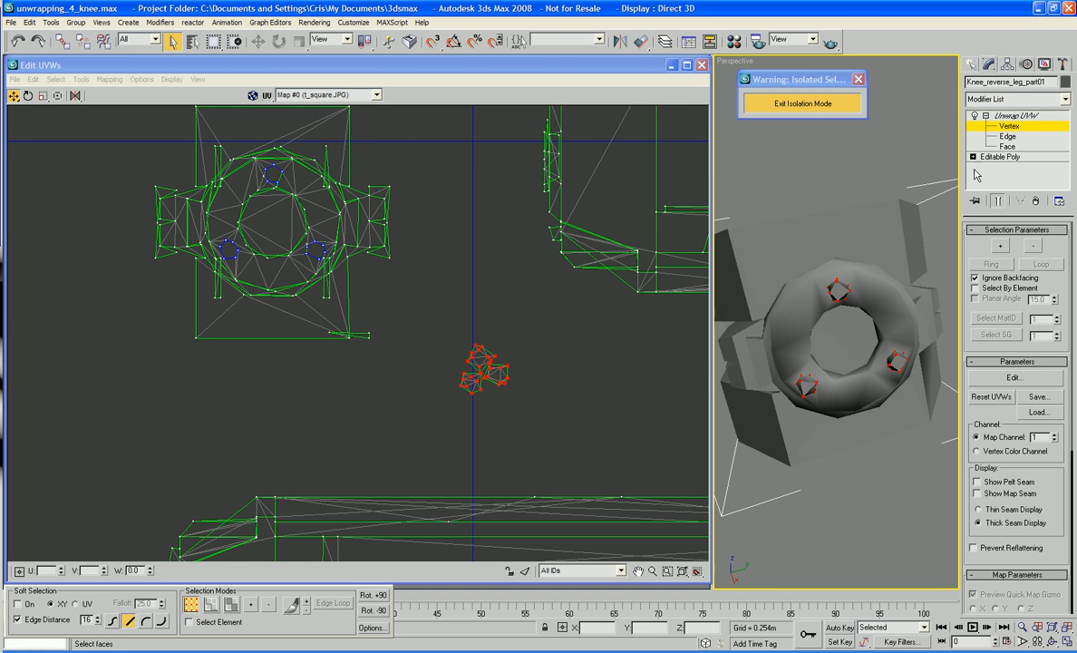
click(1006, 147)
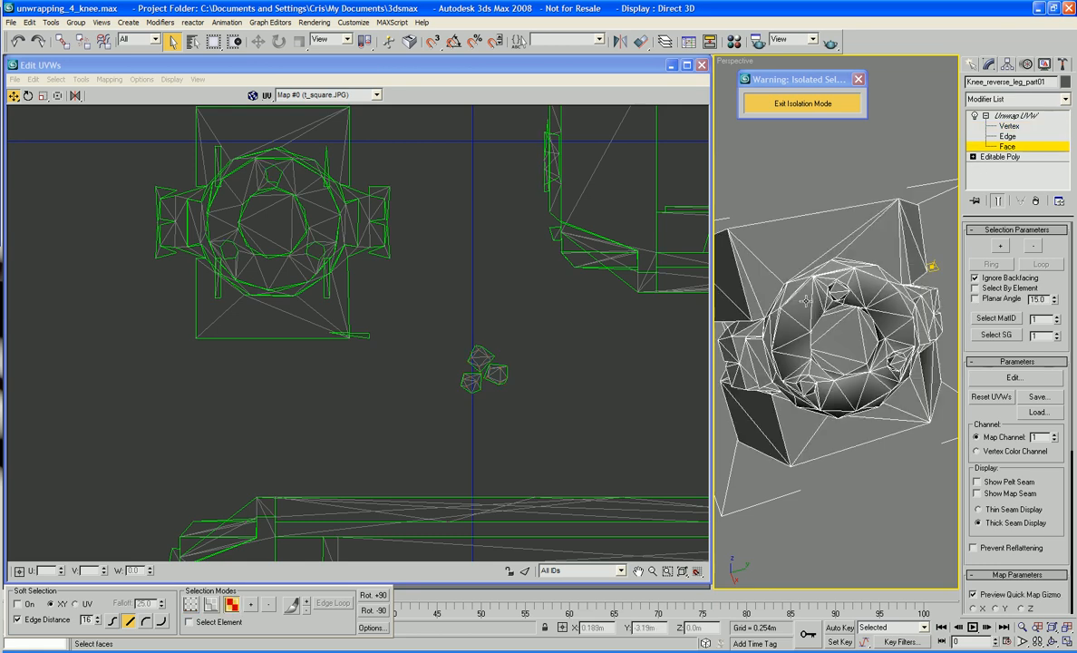
scroll(825, 313, up, 4)
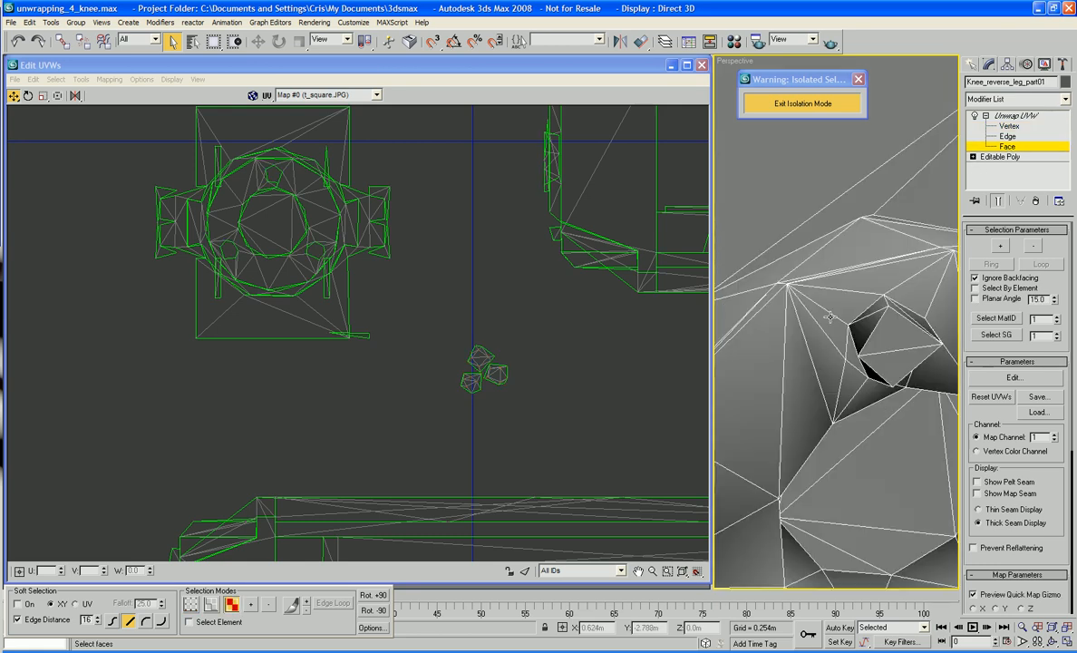
click(830, 341)
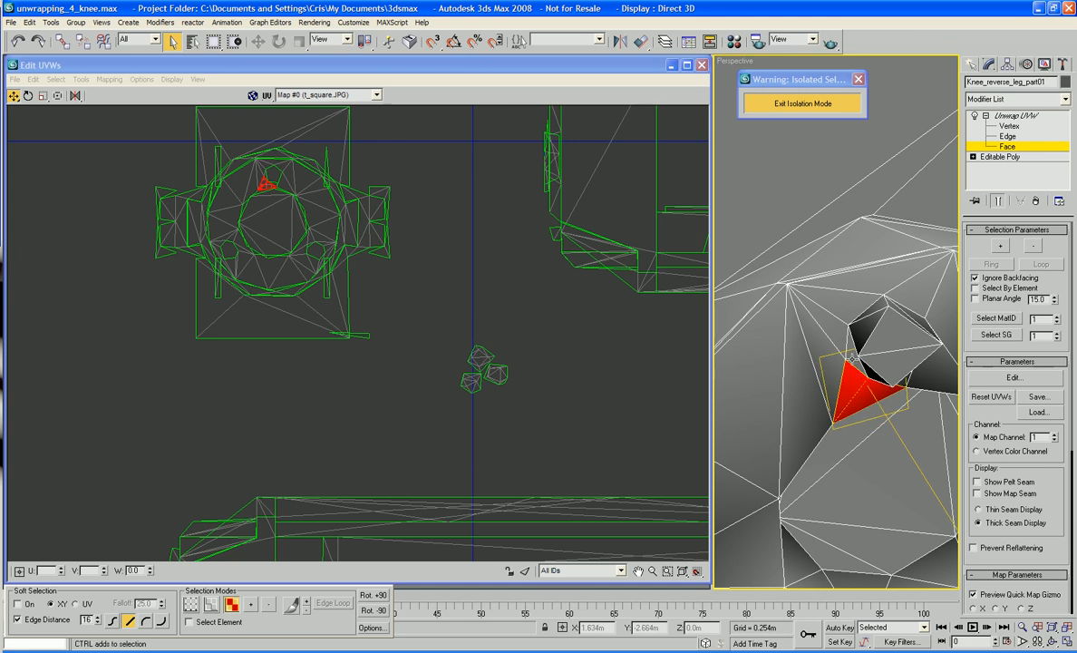
ctrl+click(831, 339)
ctrl+click(831, 369)
ctrl+click(798, 364)
ctrl+click(766, 354)
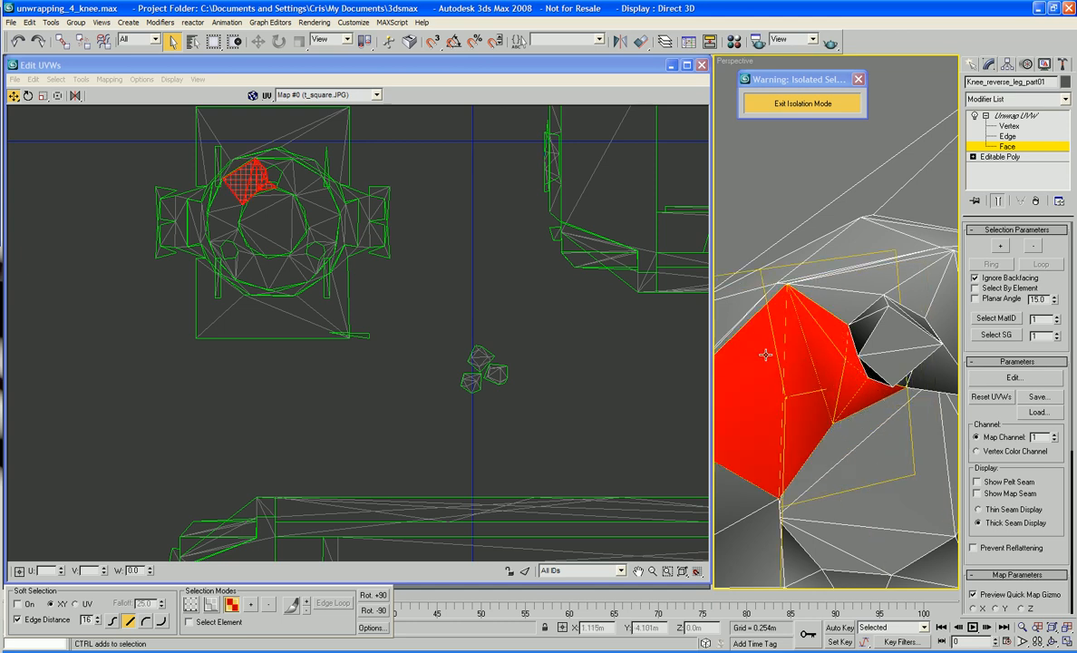
ctrl+click(824, 296)
ctrl+click(828, 288)
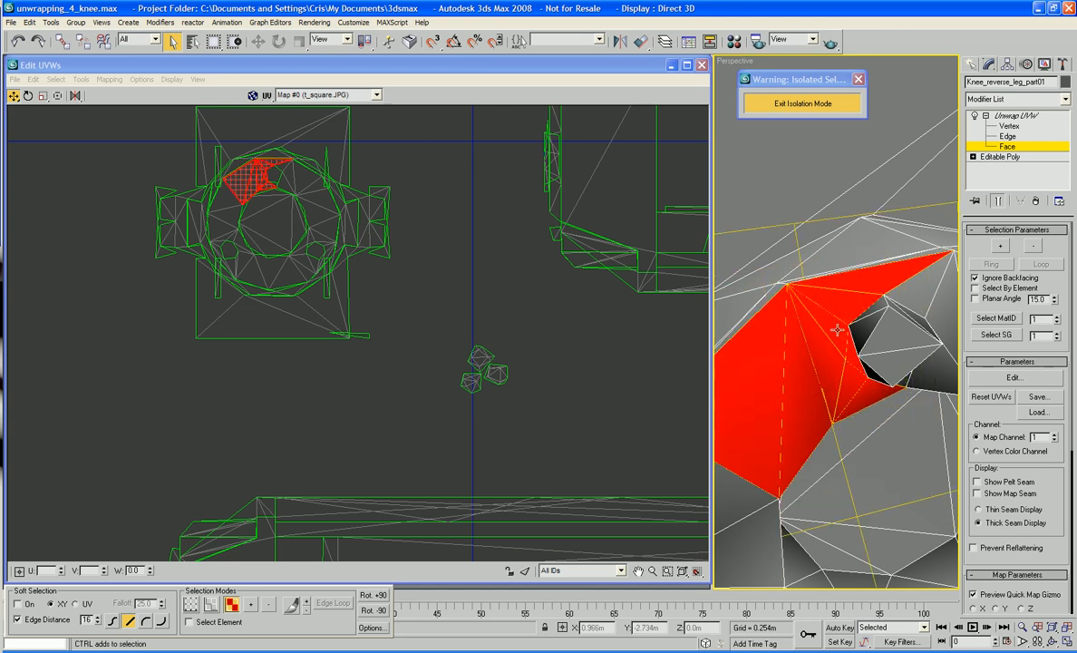
Add the faces along the ring's left side, down to the lower-left protrusion, to the selection
middle_drag(836, 329, 849, 278)
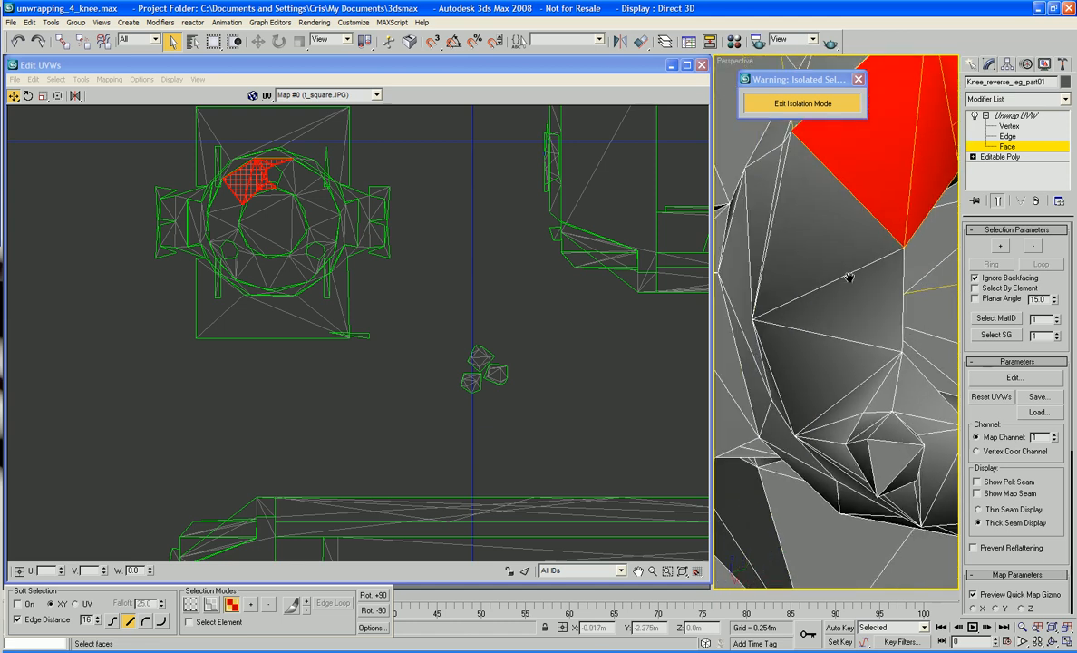
ctrl+click(842, 233)
ctrl+click(850, 313)
ctrl+click(833, 378)
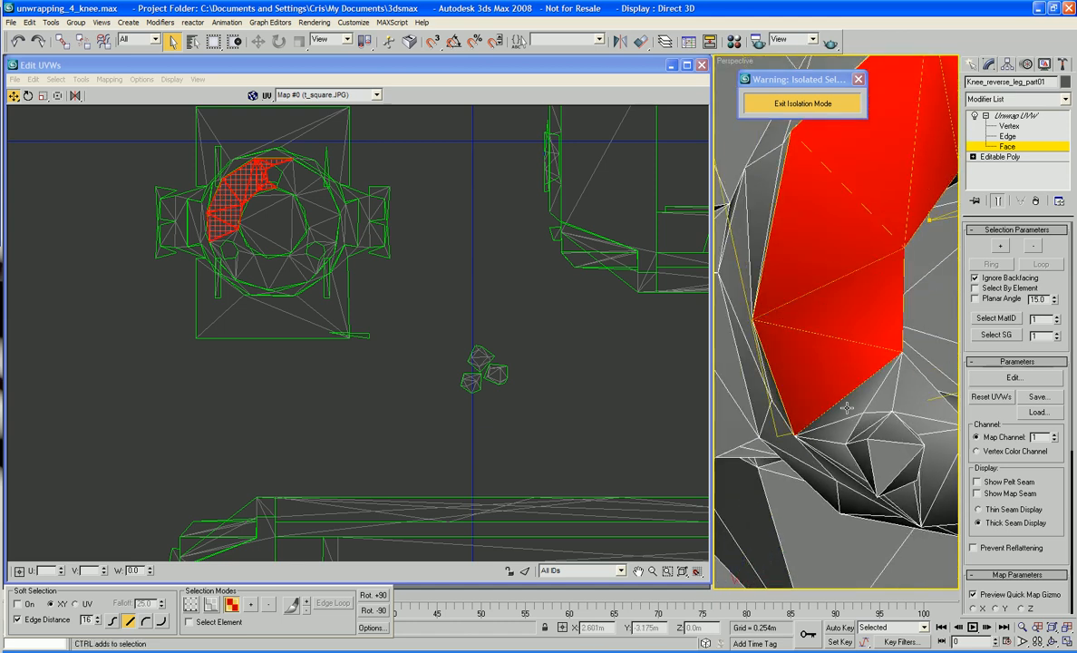
ctrl+click(847, 407)
ctrl+click(846, 429)
ctrl+click(884, 400)
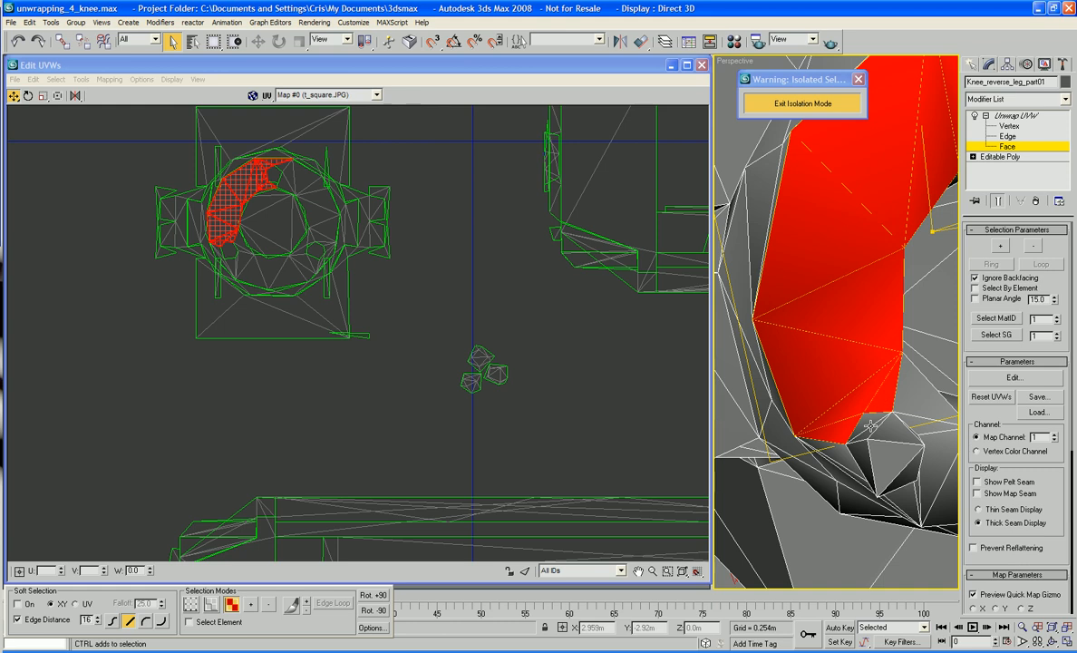
Add the ring faces surrounding the lower-left protrusion to the selection, leaving out the protrusion's own faces
ctrl+click(869, 421)
alt+click(869, 422)
ctrl+click(902, 410)
middle_drag(902, 411, 885, 396)
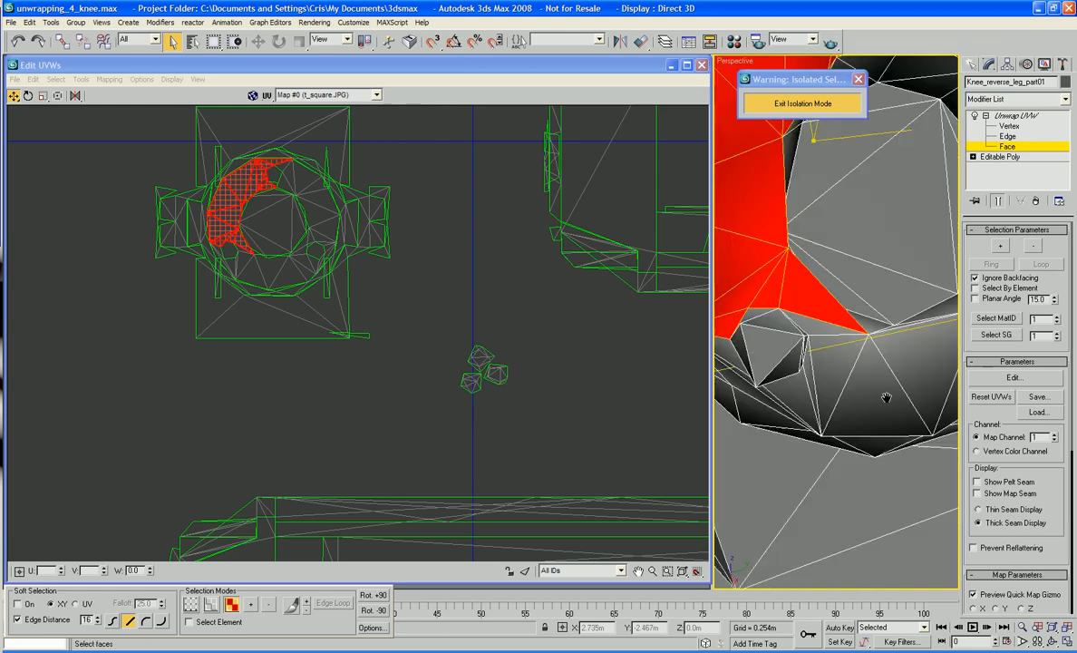
ctrl+click(825, 330)
ctrl+click(831, 351)
ctrl+click(811, 397)
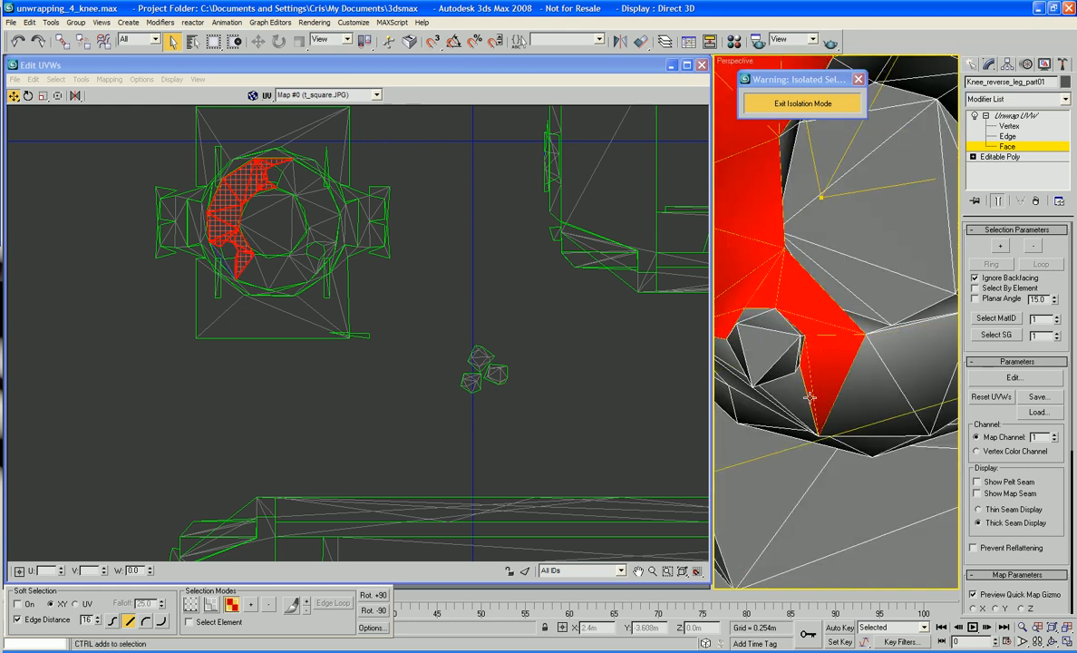
ctrl+click(801, 392)
middle_drag(730, 393, 789, 389)
ctrl+click(805, 345)
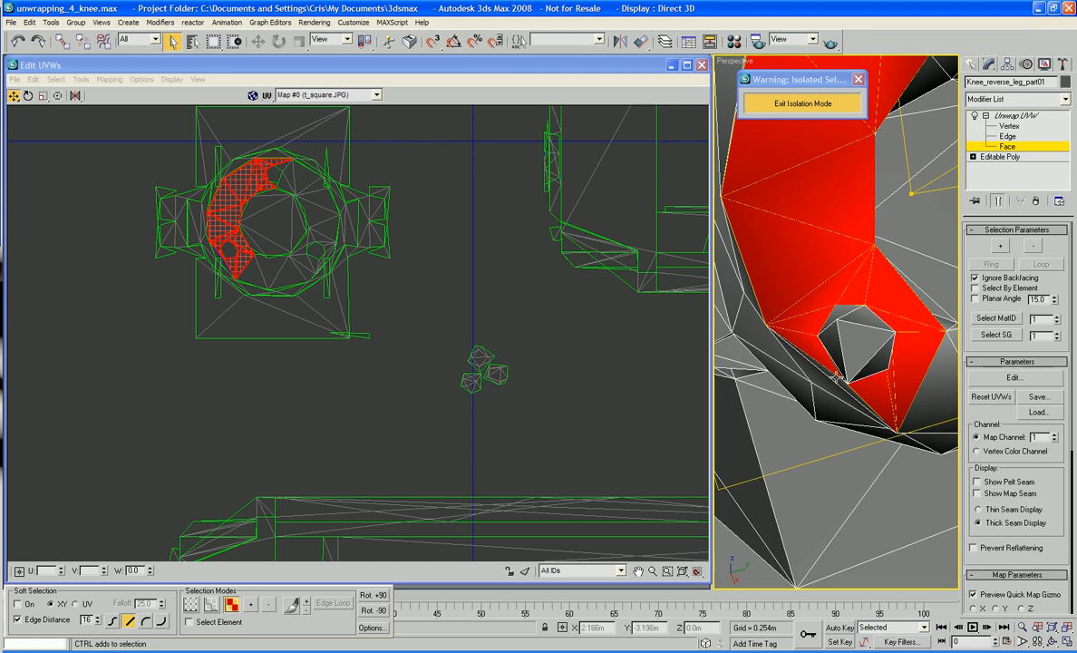
ctrl+click(838, 377)
ctrl+click(838, 374)
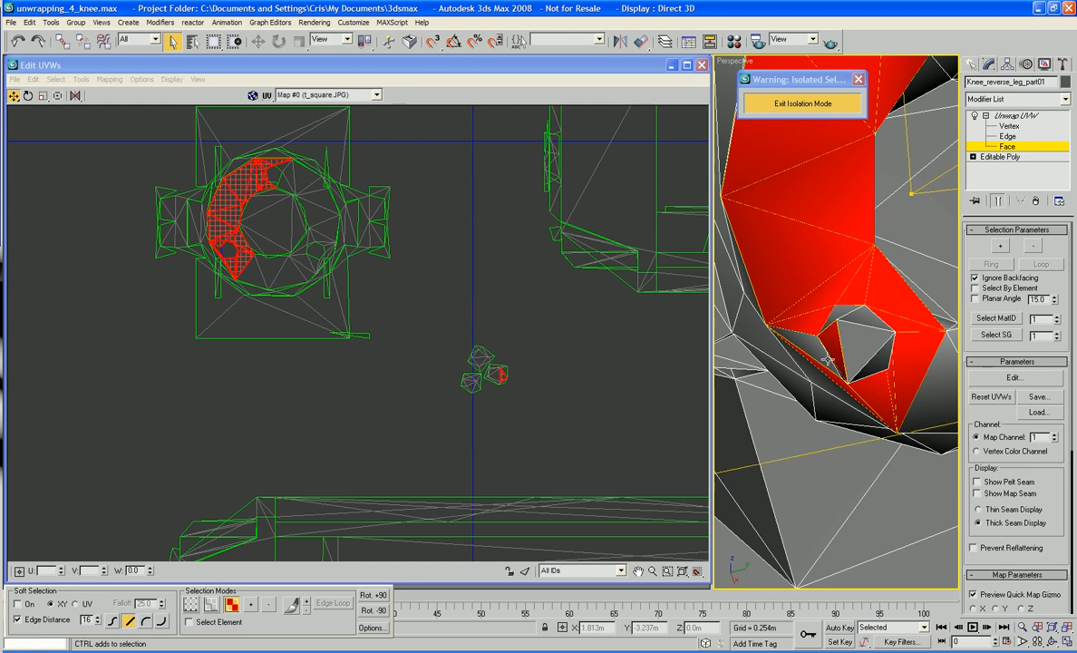
alt+middle_drag(851, 392, 835, 387)
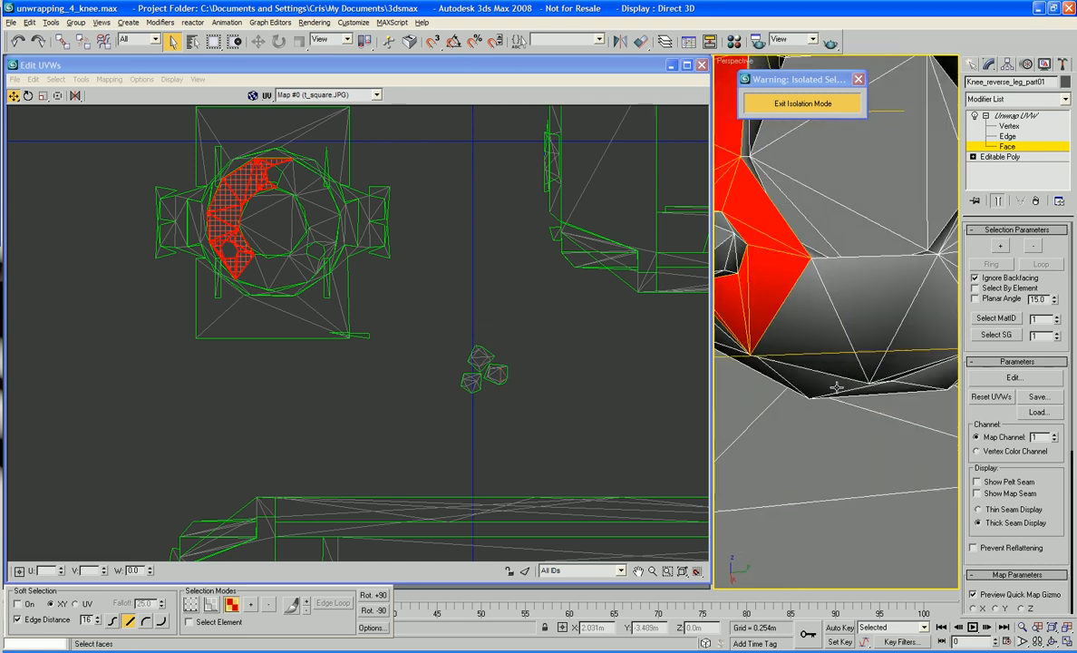
Add the ring's front faces along its lower edge, between the two lower protrusions, to the face selection
ctrl+click(833, 359)
ctrl+click(872, 337)
ctrl+click(915, 340)
alt+middle_drag(915, 339, 893, 338)
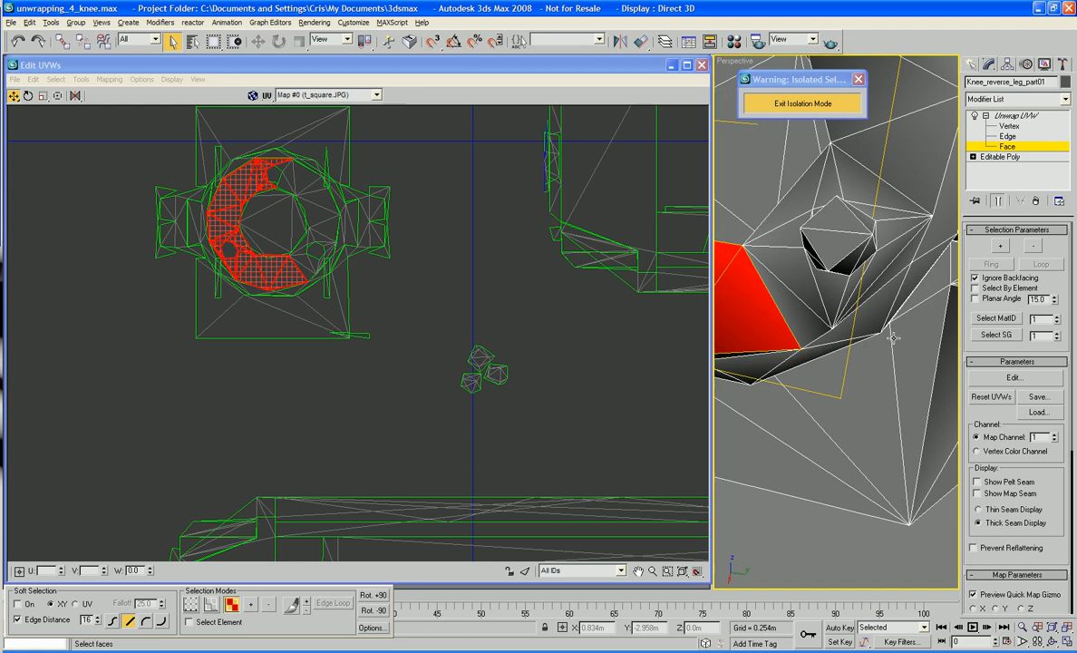
Add the ring faces surrounding the lower-right protrusion to the selection, leaving out the protrusion itself
ctrl+click(813, 319)
ctrl+click(752, 216)
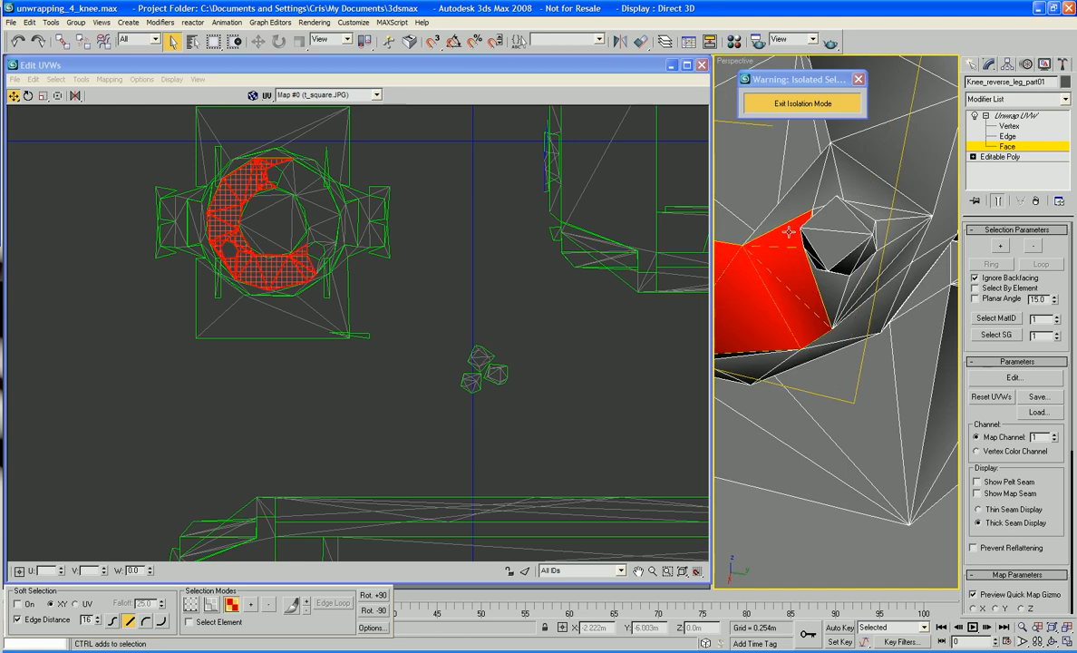
ctrl+click(808, 197)
ctrl+click(857, 181)
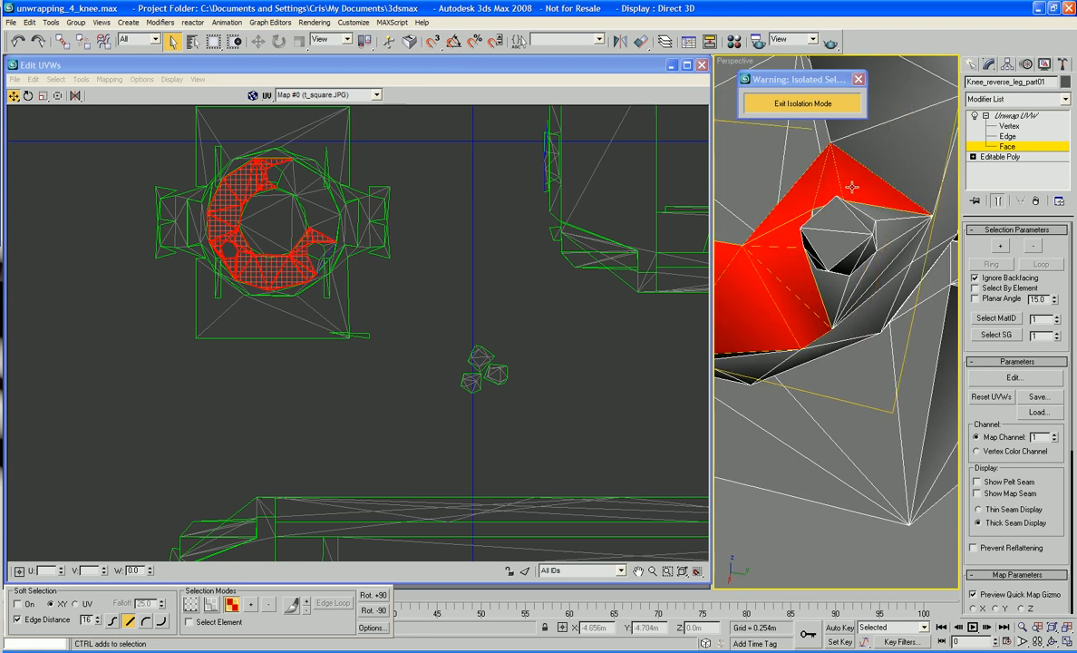
ctrl+click(889, 272)
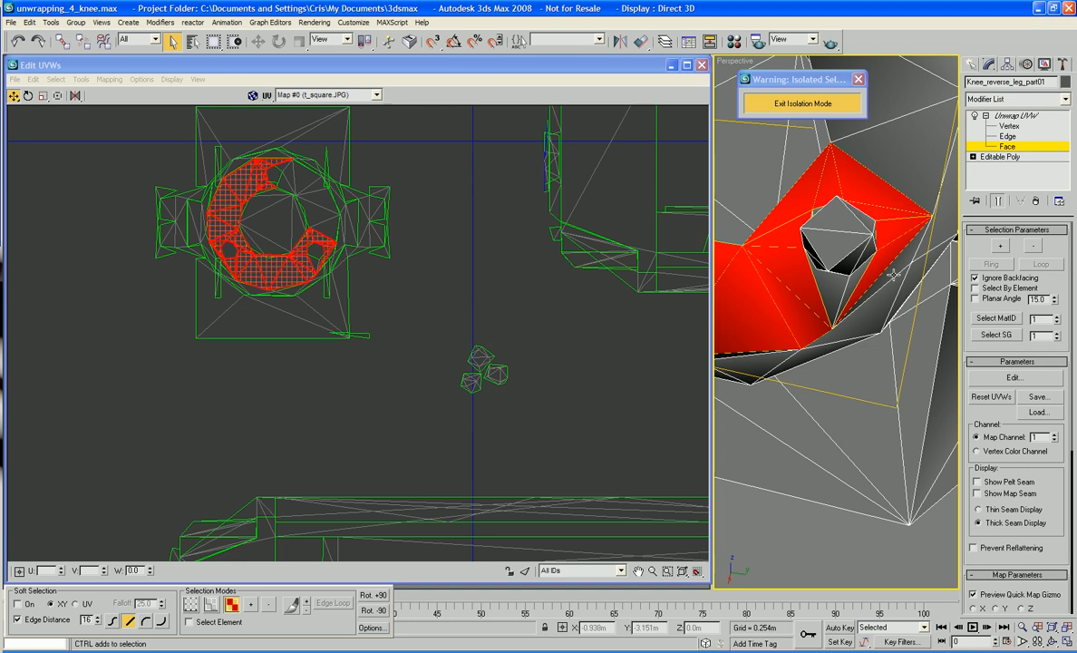
ctrl+click(838, 286)
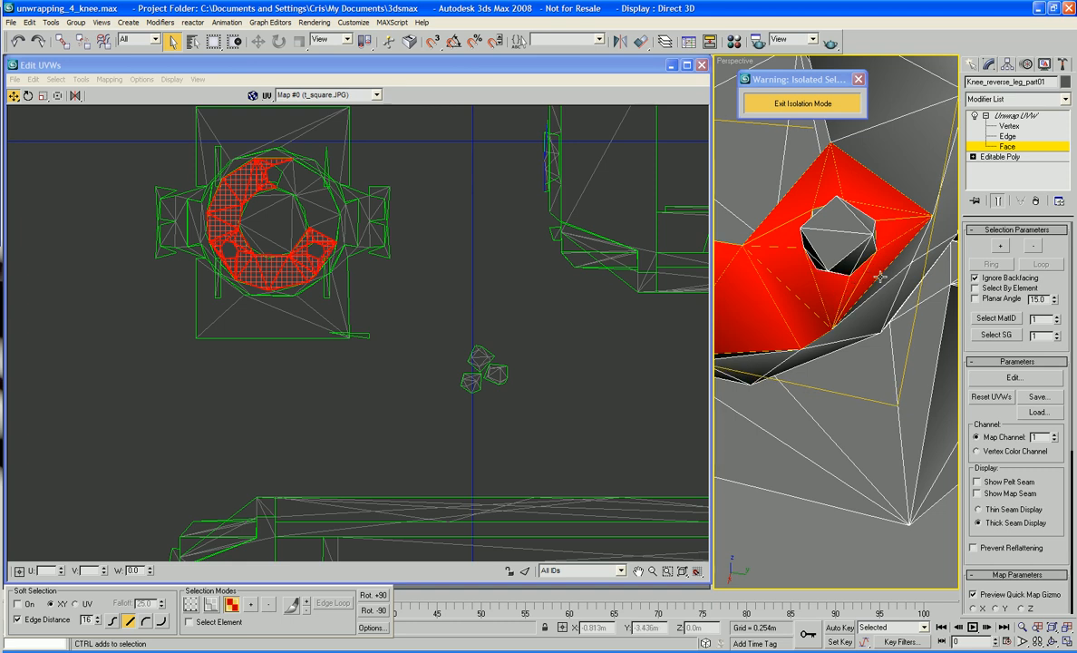
Extend the selection with the front faces up the ring's right side, from the lower-right protrusion to the upper one
middle_drag(887, 306, 918, 441)
scroll(887, 298, down, 5)
scroll(889, 297, up, 4)
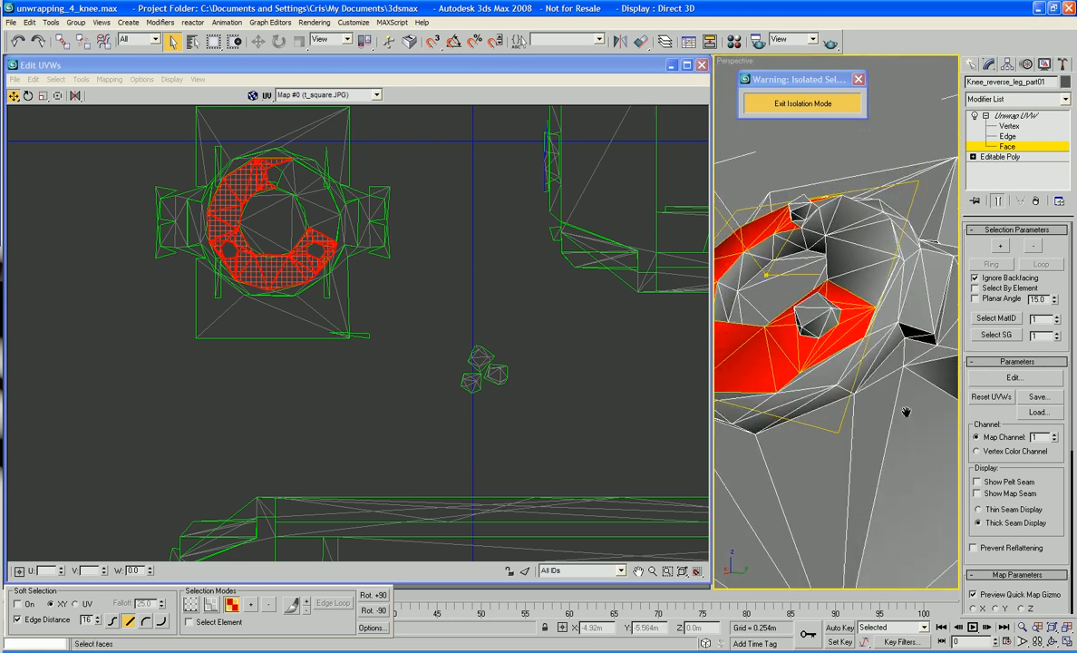
ctrl+click(861, 326)
ctrl+click(866, 289)
ctrl+click(862, 263)
ctrl+click(865, 238)
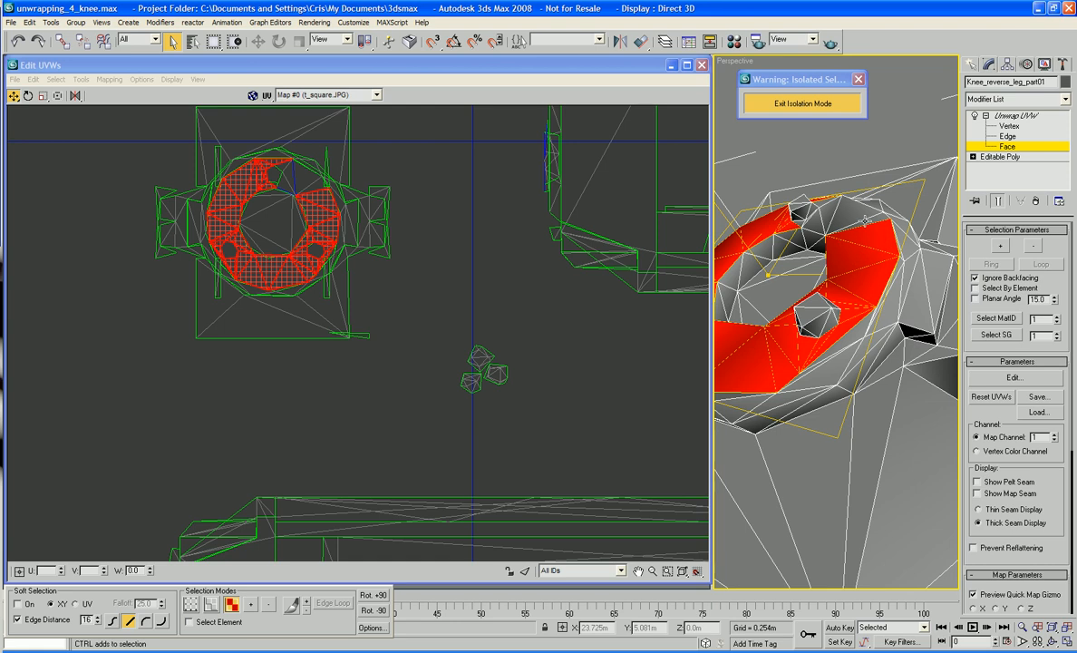
ctrl+click(864, 221)
Add the remaining ring faces around the upper protrusion and remove the protrusion's own side face from the selection
alt+middle_drag(865, 221, 853, 375)
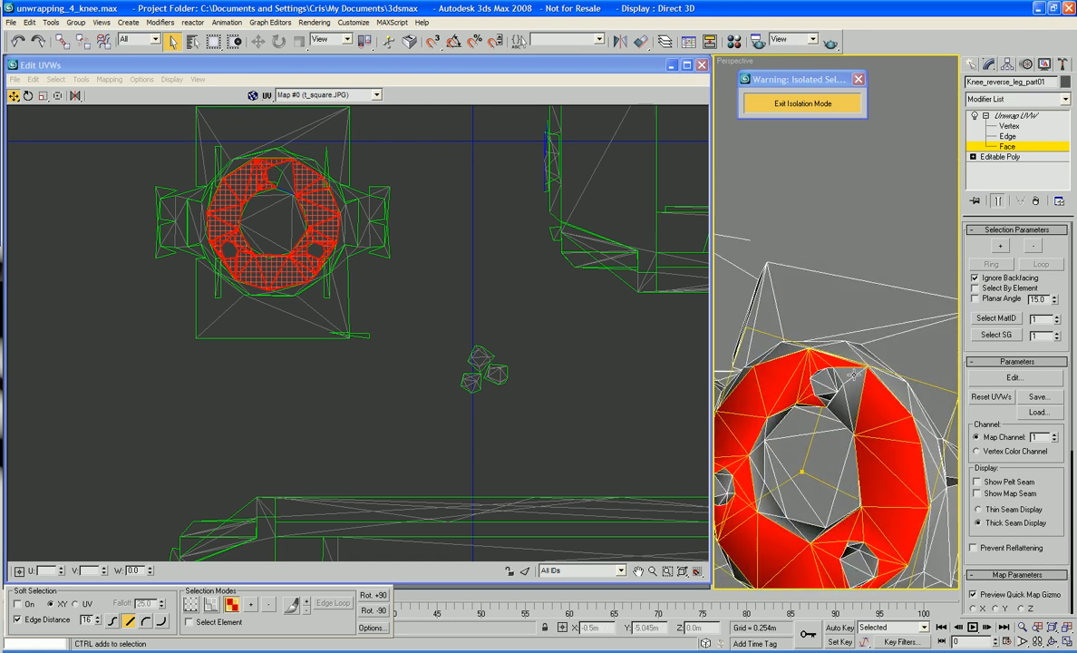
ctrl+click(857, 400)
ctrl+click(843, 373)
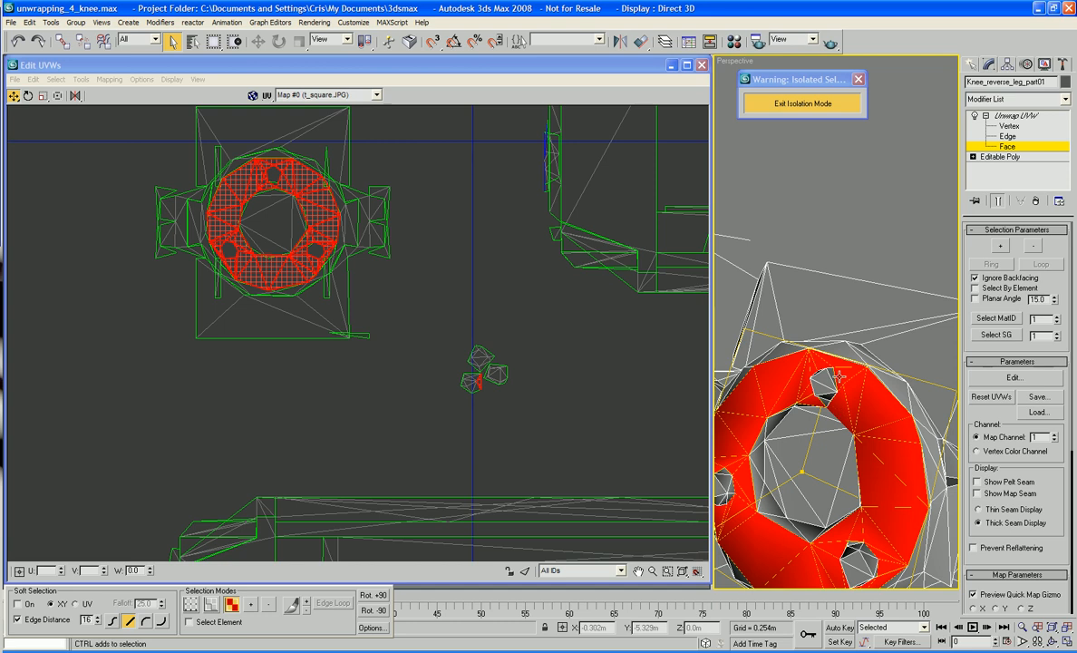
ctrl+click(835, 390)
ctrl+click(845, 376)
alt+click(840, 387)
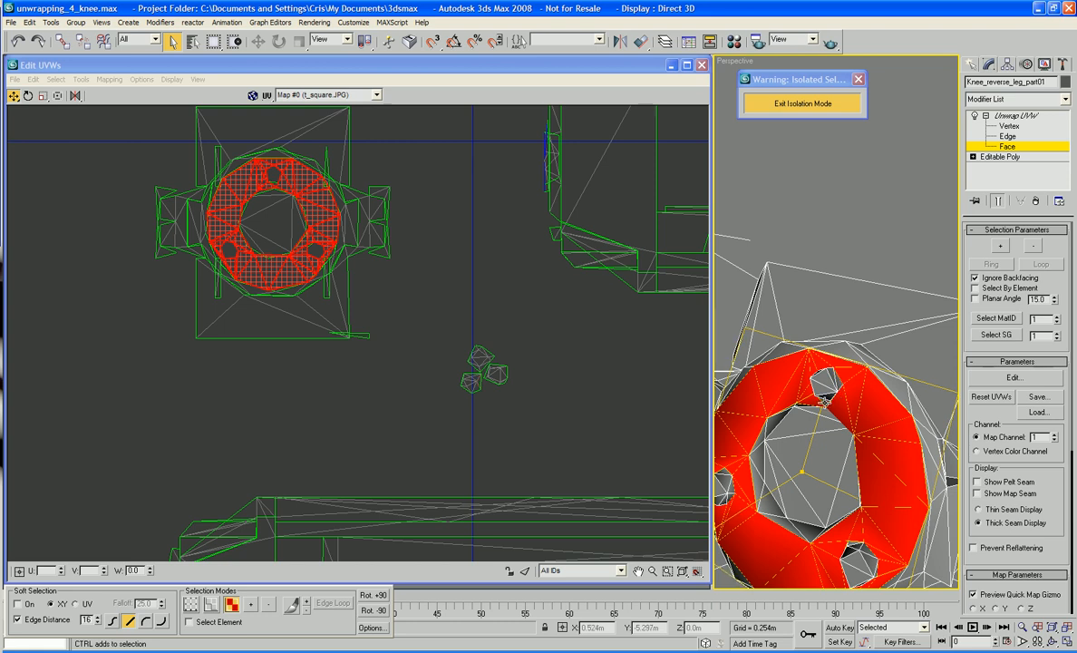
Add the narrow outer bevel faces along the ring's lower-left and bottom edge to the selection
alt+middle_drag(854, 444, 873, 409)
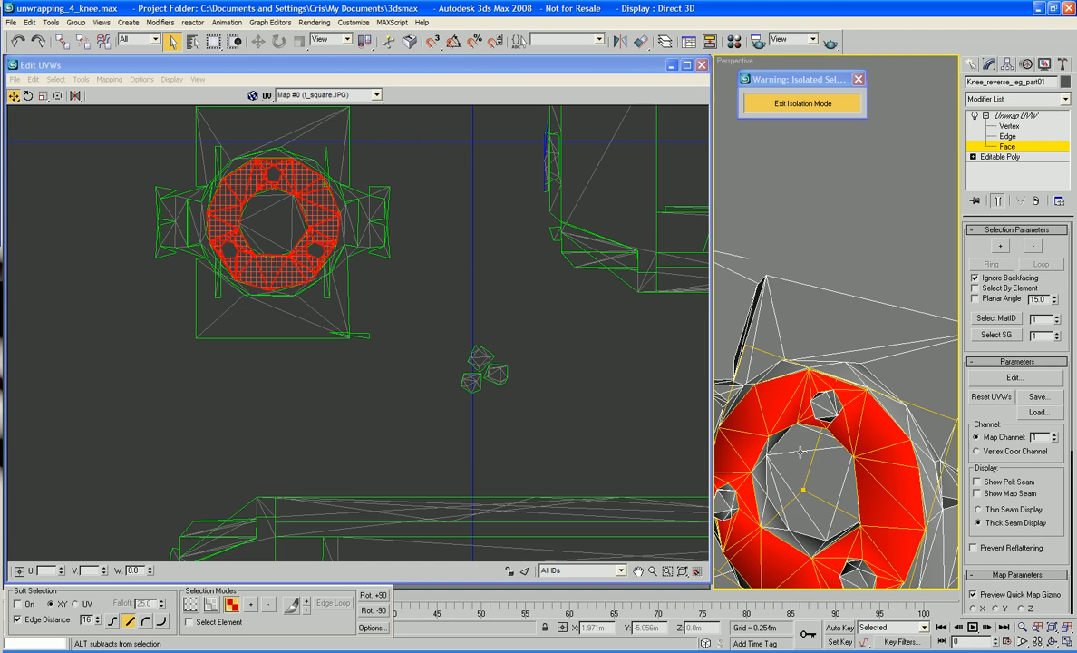
alt+middle_drag(805, 490, 812, 380)
scroll(826, 481, down, 4)
scroll(822, 435, up, 4)
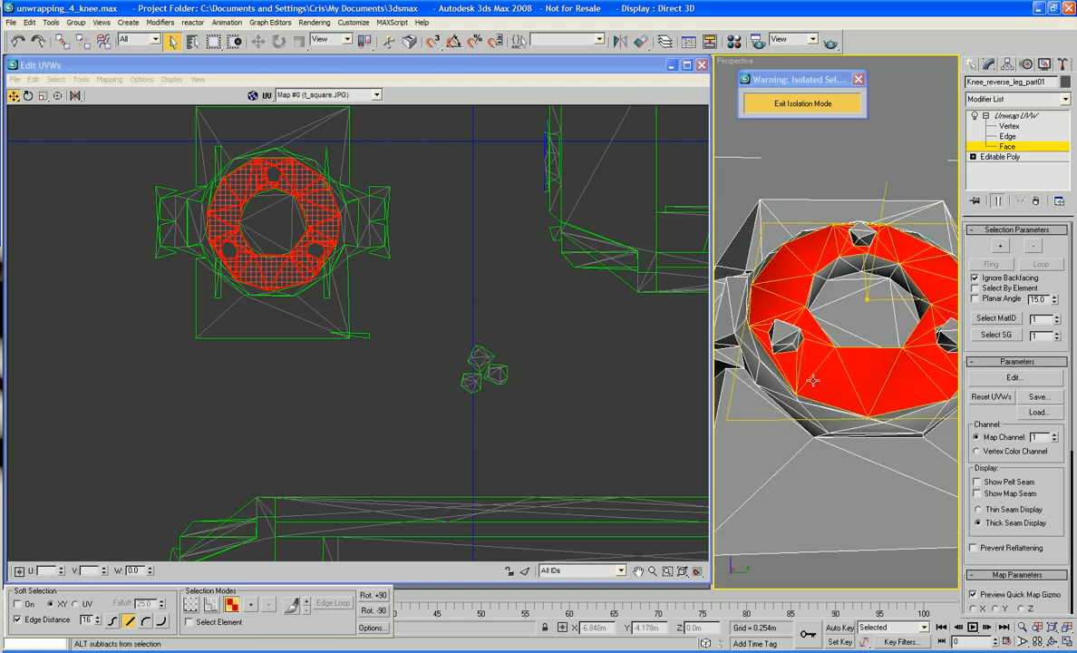
ctrl+click(770, 363)
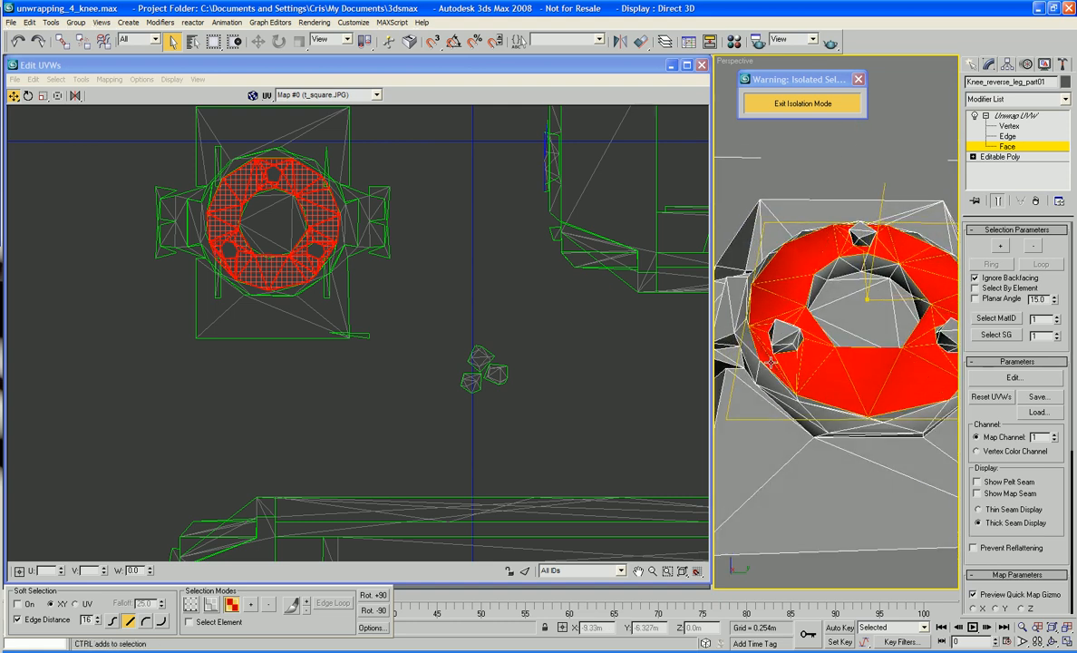
ctrl+click(771, 382)
ctrl+click(794, 409)
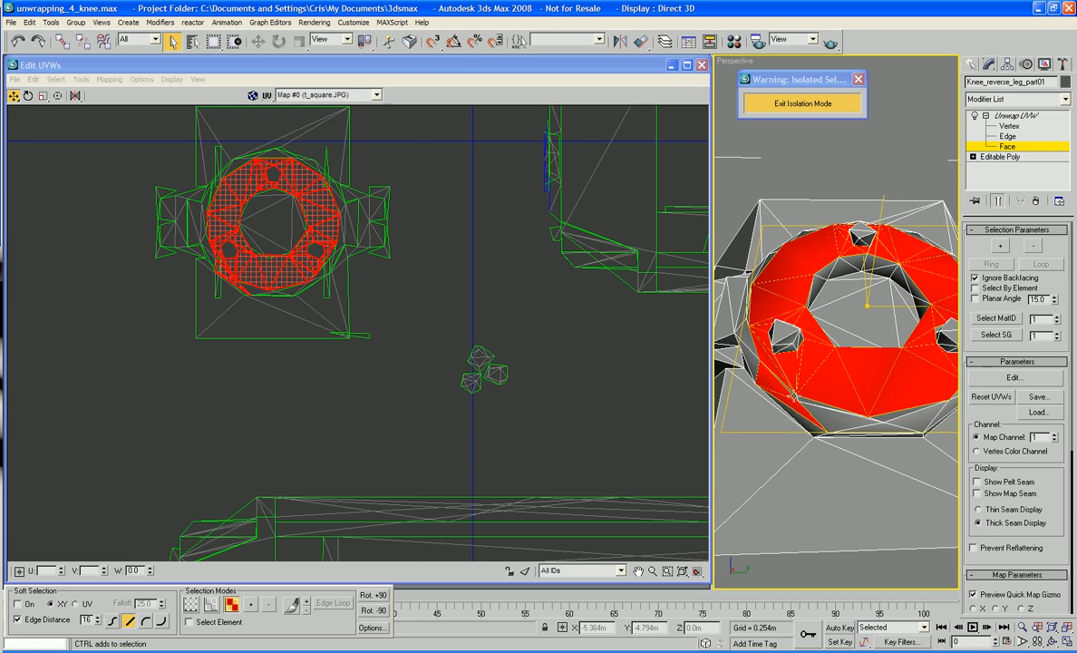
ctrl+click(794, 397)
ctrl+click(803, 400)
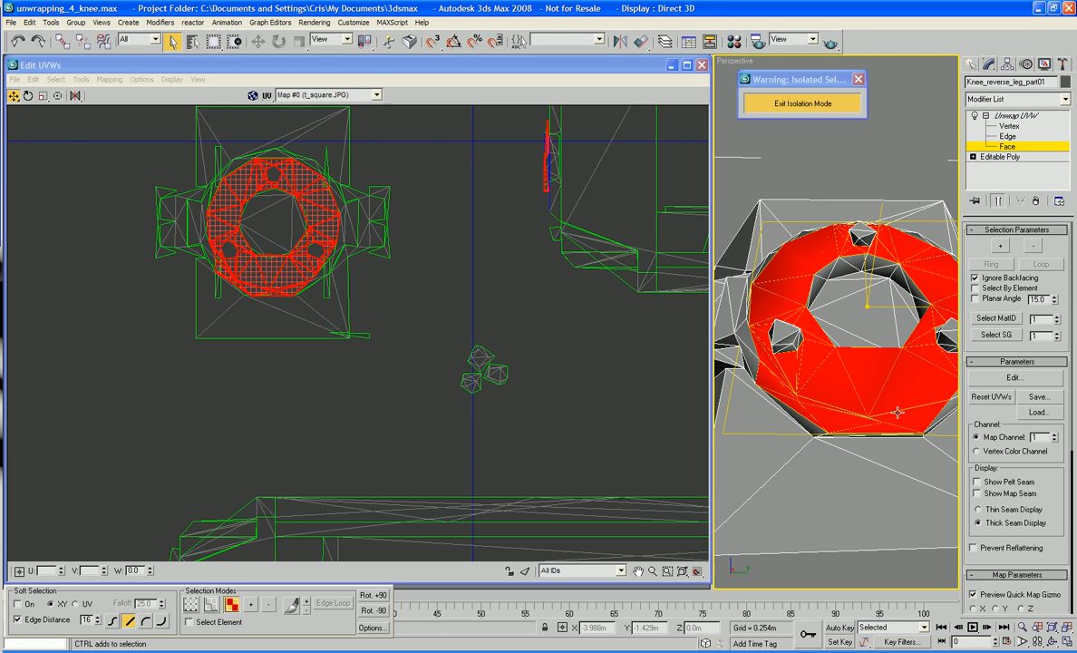
Add the outer bevel faces at the ring's lower-right edge, beside the lower-right protrusion, to the selection
middle_drag(872, 427, 861, 413)
ctrl+click(843, 401)
ctrl+click(873, 371)
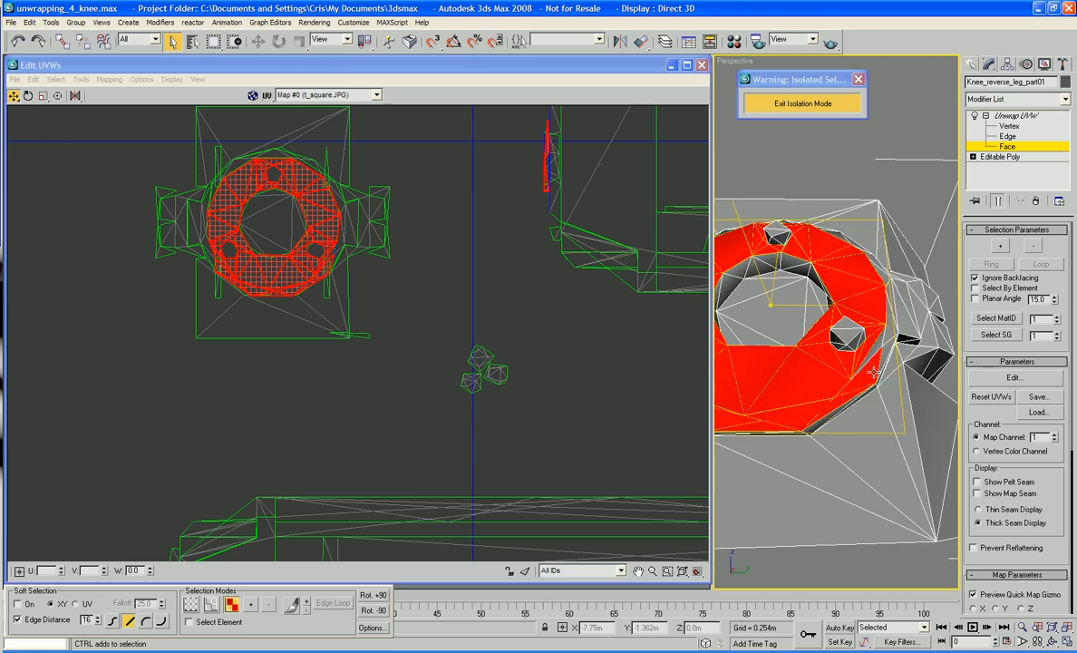
ctrl+click(877, 348)
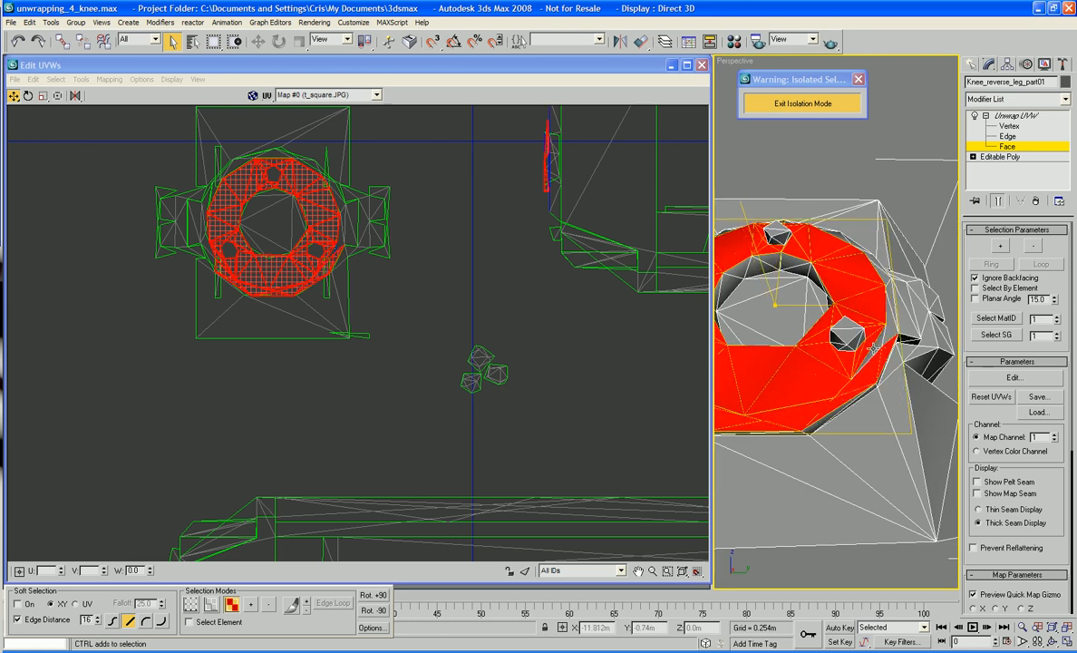
Add the outer bevel faces up the ring's right edge and over to its top to the selection
alt+middle_drag(827, 299, 814, 350)
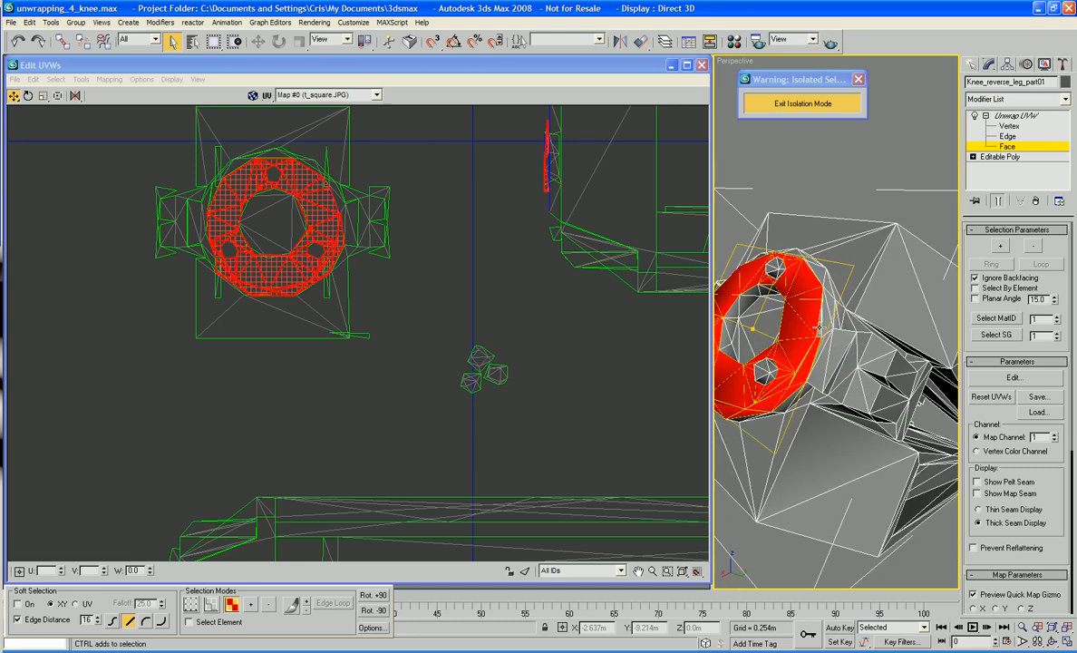
mouse_move(818, 329)
alt+middle_down()
mouse_move(837, 322)
mouse_move(830, 342)
alt+middle_up()
ctrl+click(827, 340)
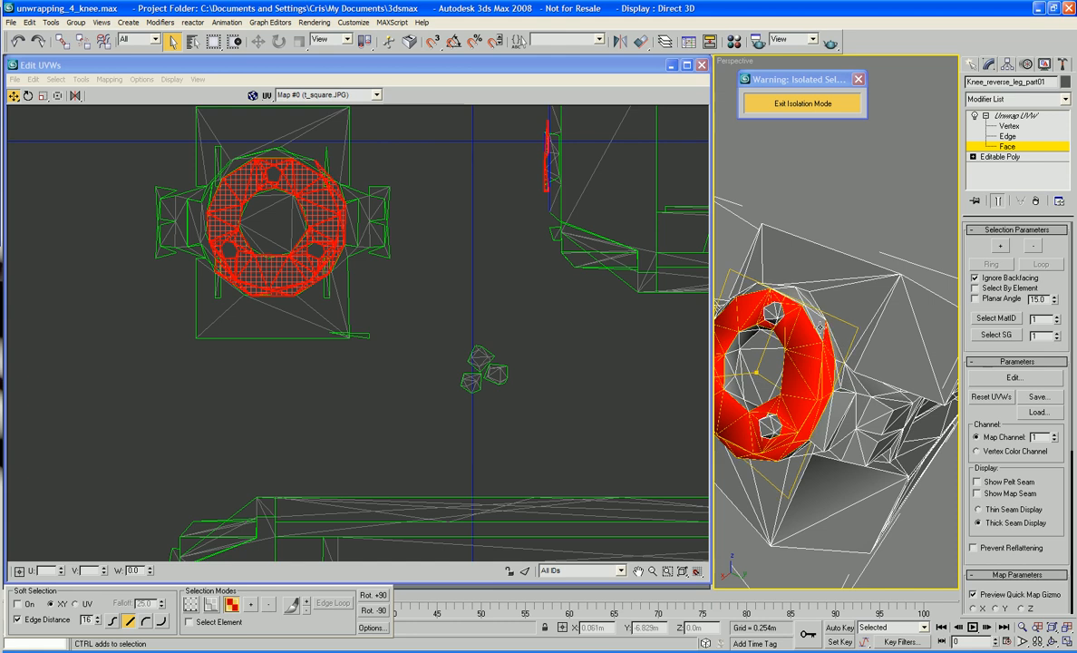
ctrl+click(818, 326)
ctrl+click(806, 314)
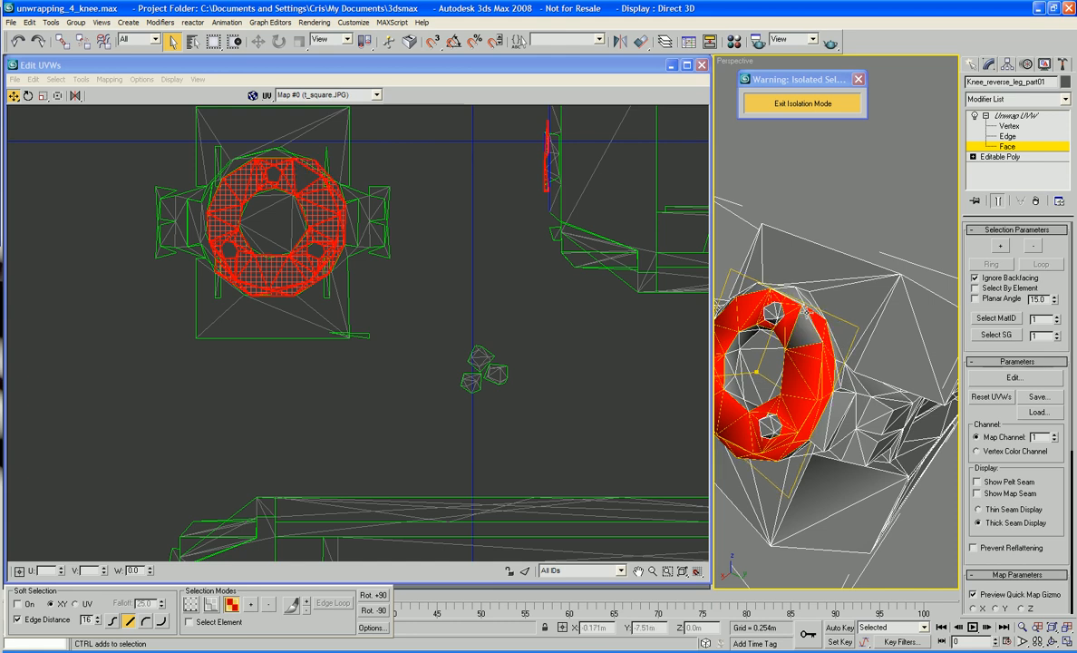
alt+middle_drag(806, 327, 806, 338)
ctrl+click(799, 365)
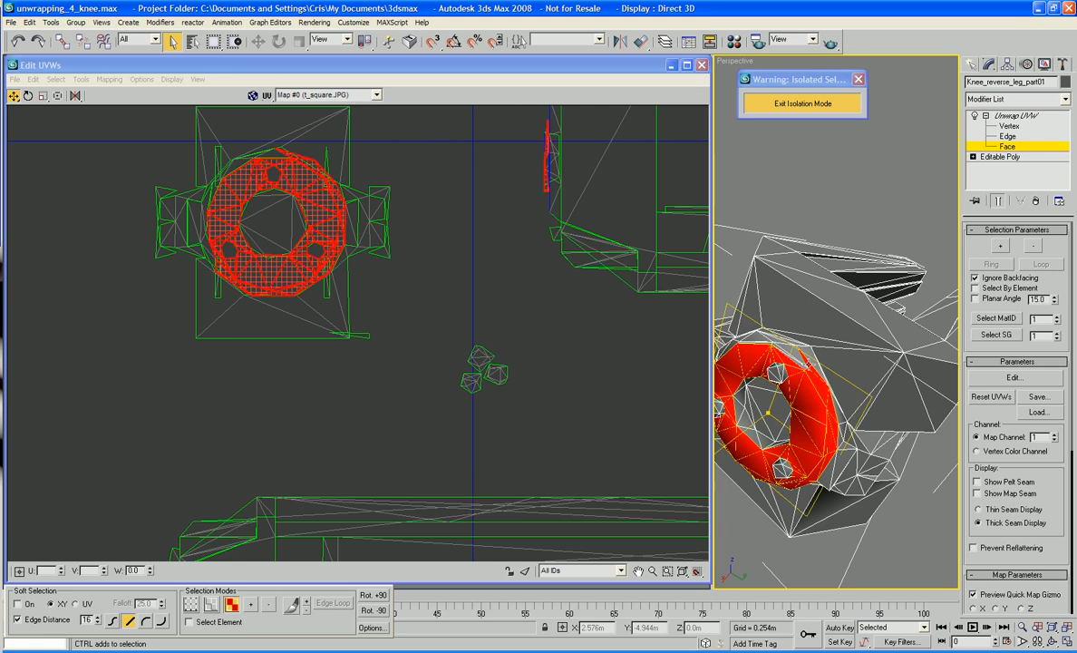
Add the outer bevel faces along the ring's upper-left edge, close to the upper protrusion, to the selection
alt+middle_drag(799, 364, 822, 371)
scroll(857, 368, up, 3)
scroll(822, 370, up, 3)
middle_drag(834, 435, 912, 390)
ctrl+click(867, 407)
ctrl+click(845, 403)
ctrl+click(845, 438)
scroll(845, 438, down, 1)
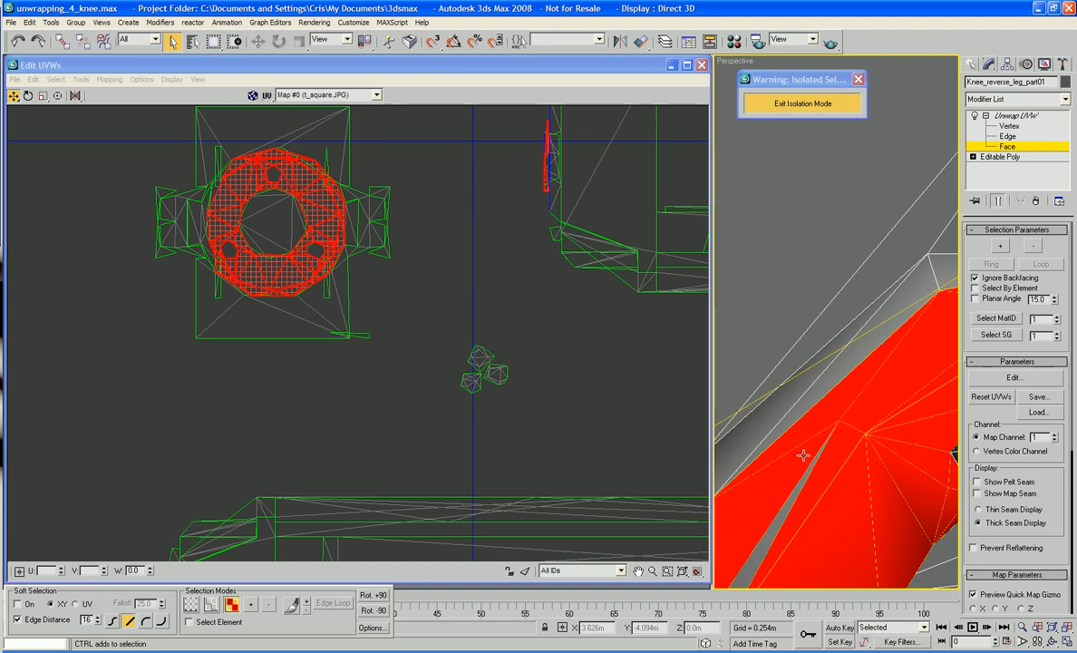
Add the outer bevel faces down the ring's left side to the selection
scroll(824, 458, down, 4)
alt+middle_drag(815, 468, 890, 365)
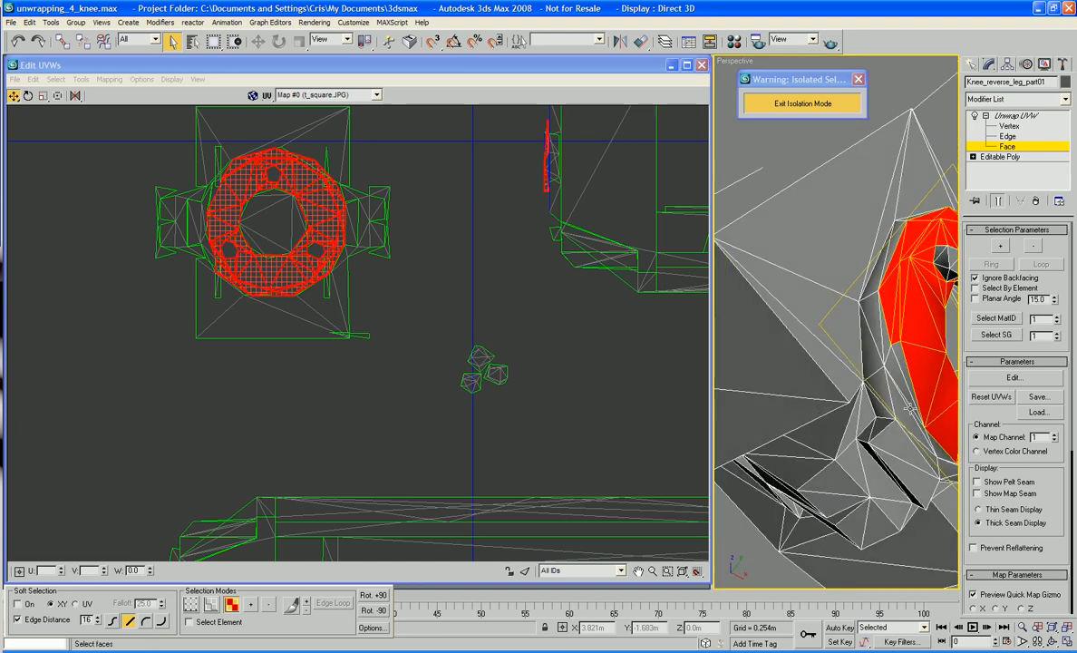
ctrl+click(903, 360)
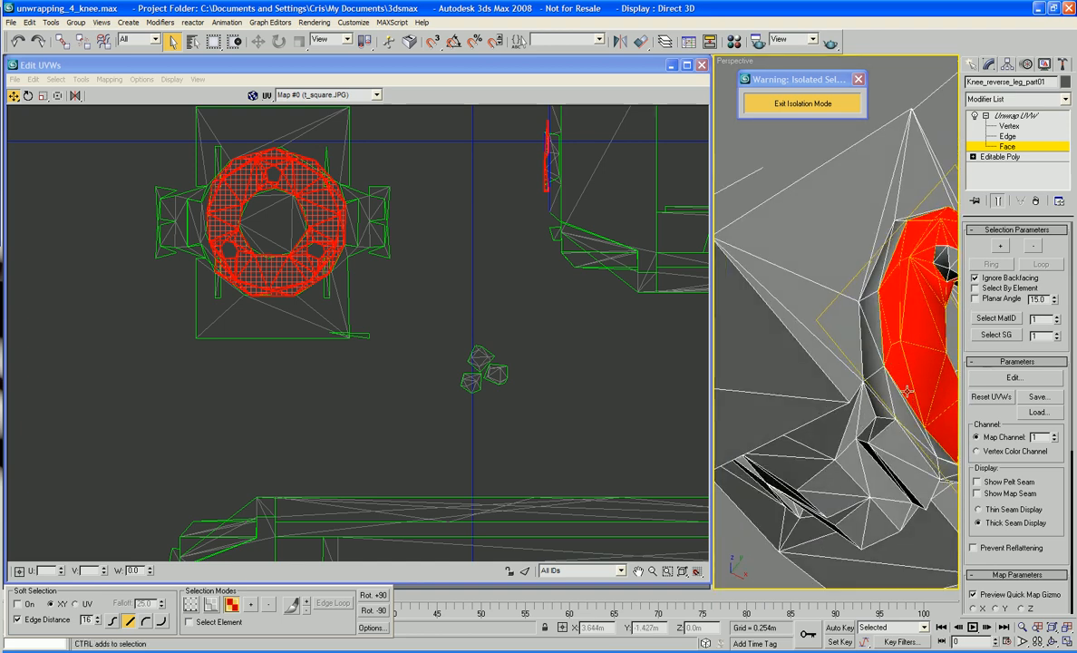
ctrl+click(933, 445)
alt+middle_drag(934, 445, 868, 353)
Fill in the remaining unselected bevel faces beside the lower-left protrusion to complete the ring's front selection
ctrl+click(870, 377)
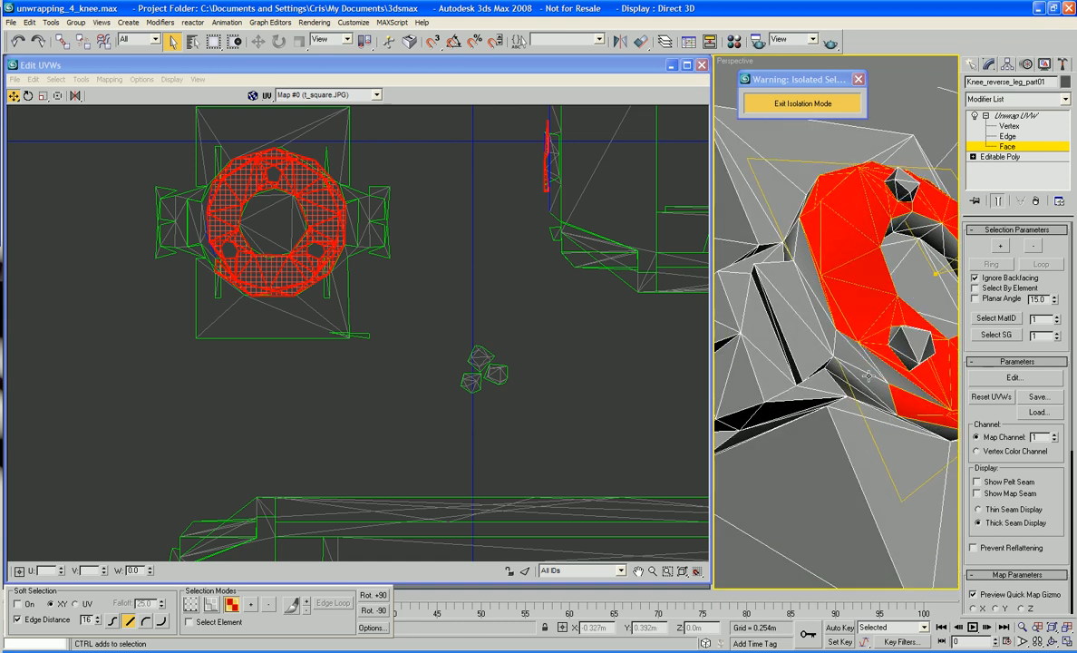
ctrl+click(889, 378)
ctrl+click(866, 359)
ctrl+click(871, 389)
ctrl+click(860, 361)
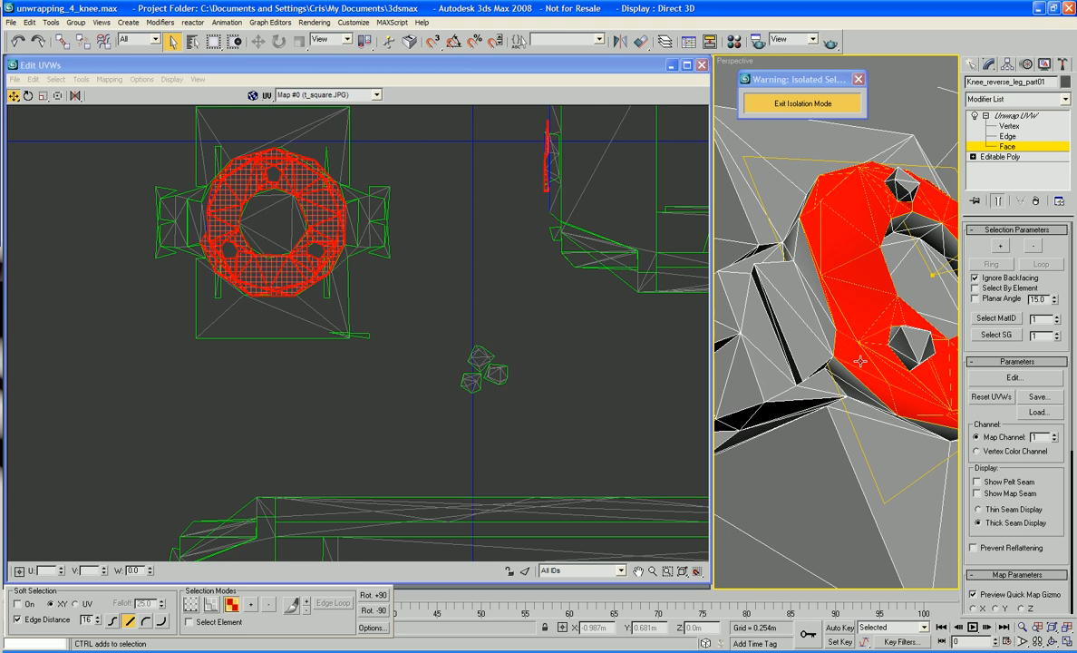
ctrl+click(816, 306)
Break the selected ring faces from their UV shells and move them into the empty area left of the other shells
alt+middle_drag(817, 291, 843, 278)
scroll(534, 252, down, 5)
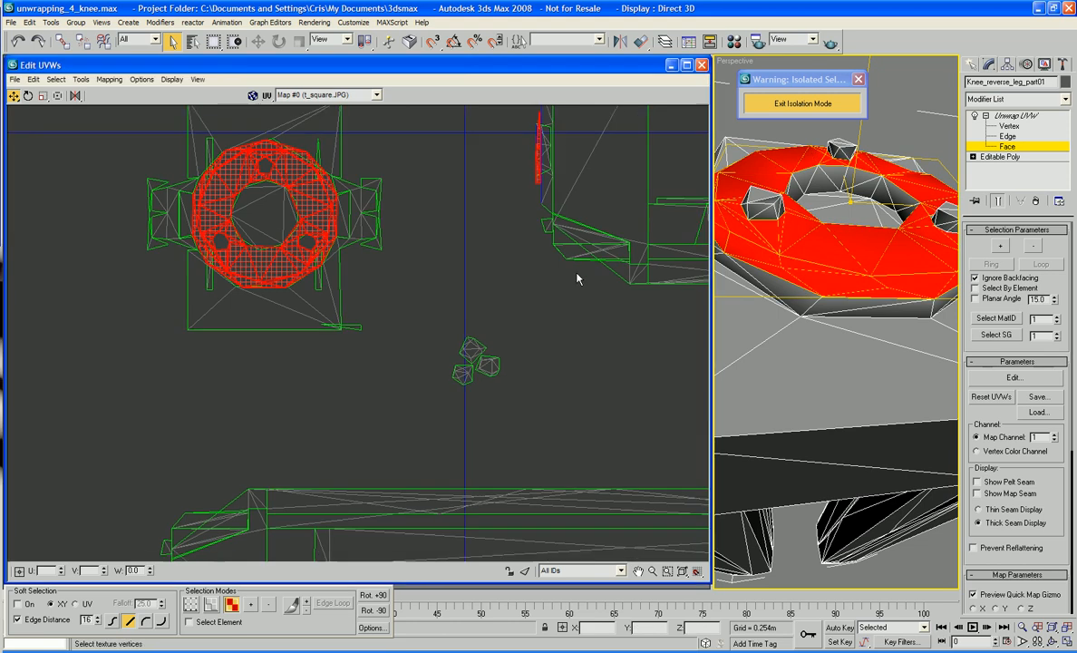
middle_drag(534, 252, 485, 362)
scroll(405, 366, down, 3)
right_click(449, 355)
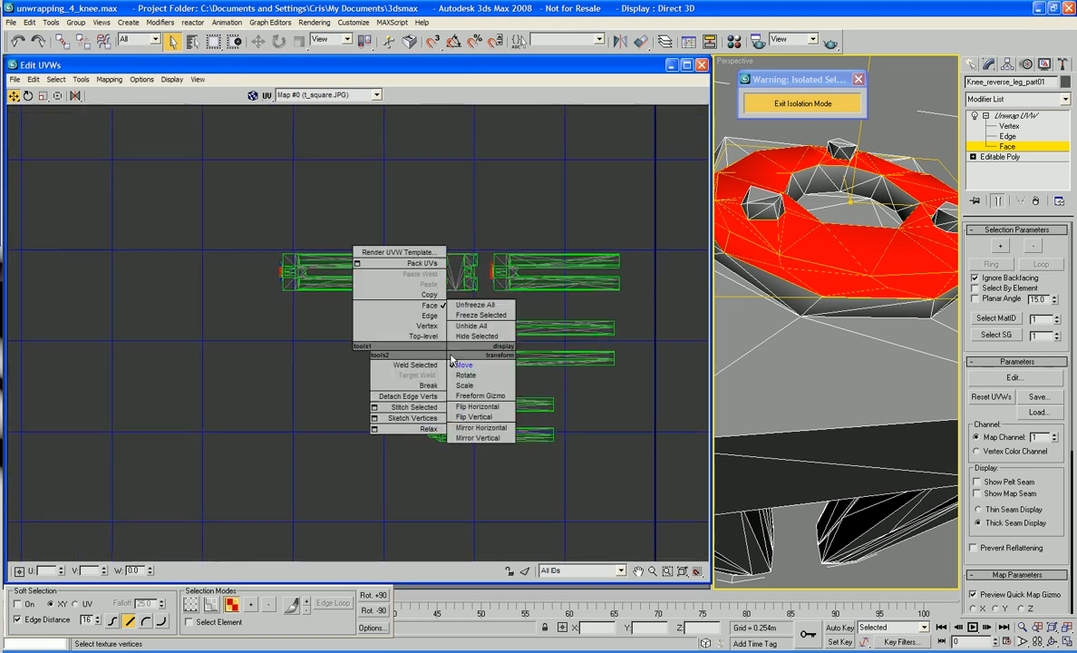
click(439, 388)
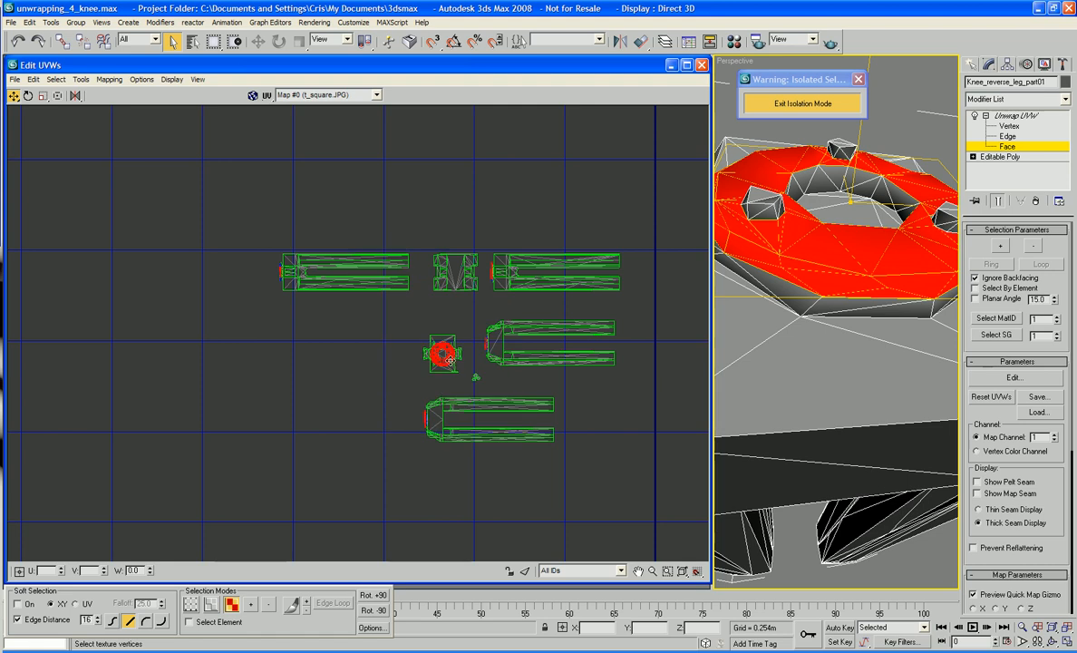
drag(450, 360, 185, 347)
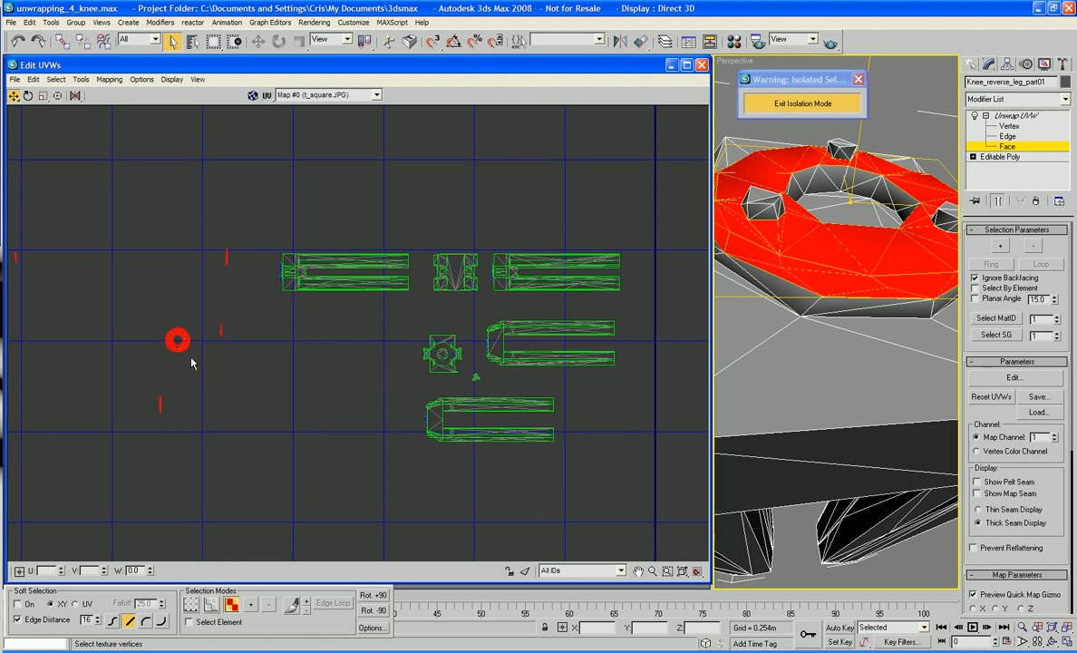
Move the nearest loose UV strip to the ring's lower right and the strip below the ring to its left side
middle_drag(226, 392, 407, 462)
scroll(331, 403, up, 3)
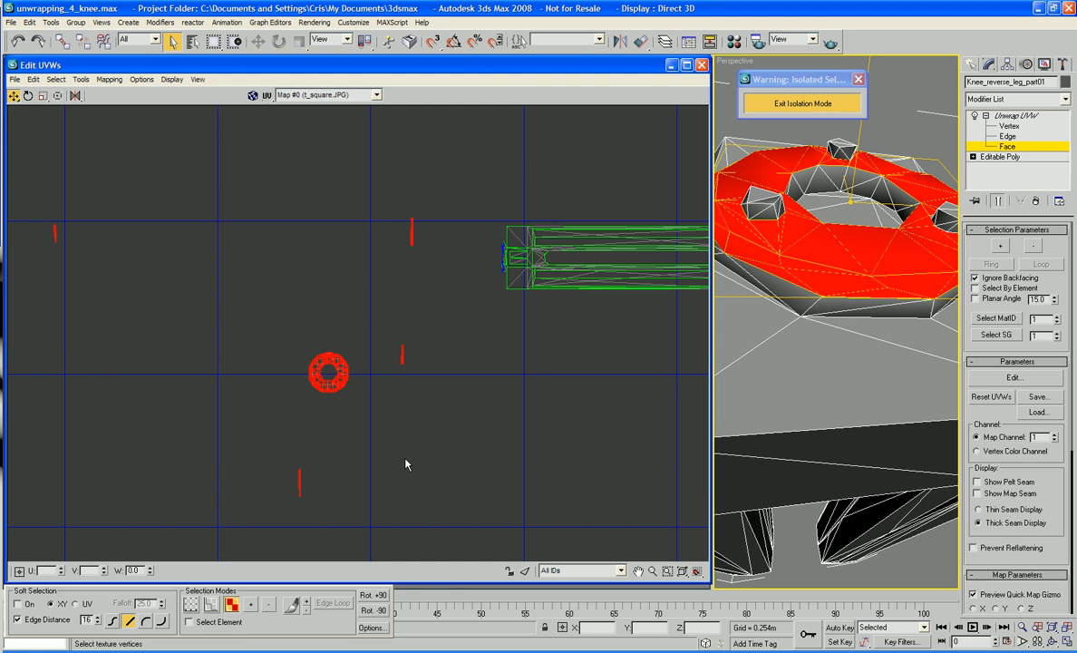
click(433, 299)
drag(431, 292, 346, 399)
drag(221, 457, 337, 522)
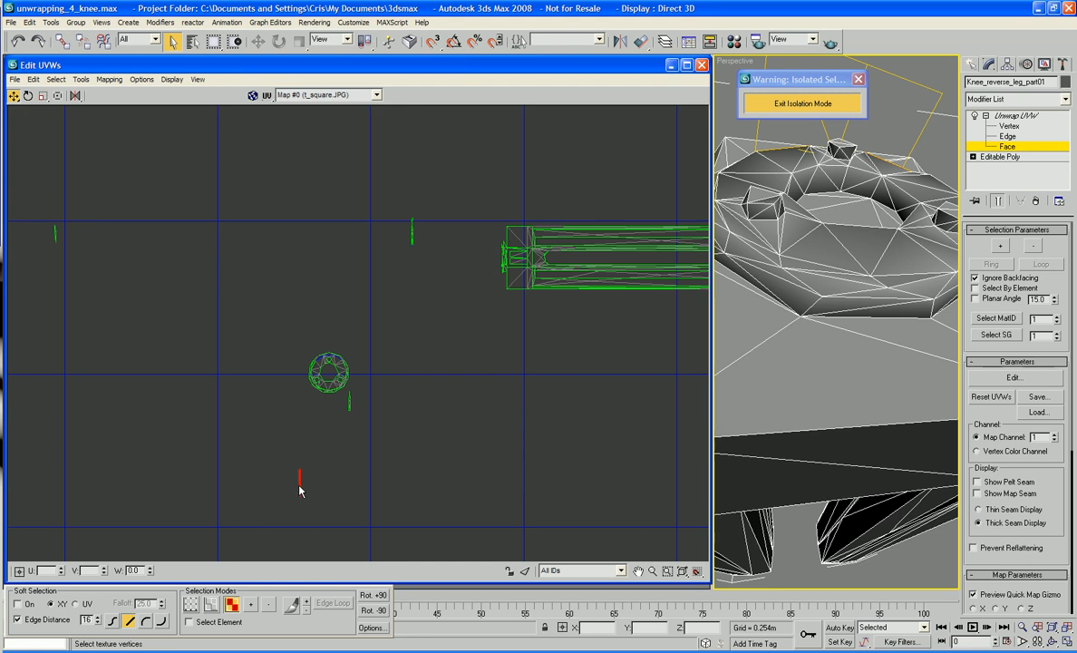
drag(300, 487, 300, 373)
Move the upper-right loose strip beside the ring's right edge and the far-left strip to the ring's lower left
drag(437, 218, 368, 241)
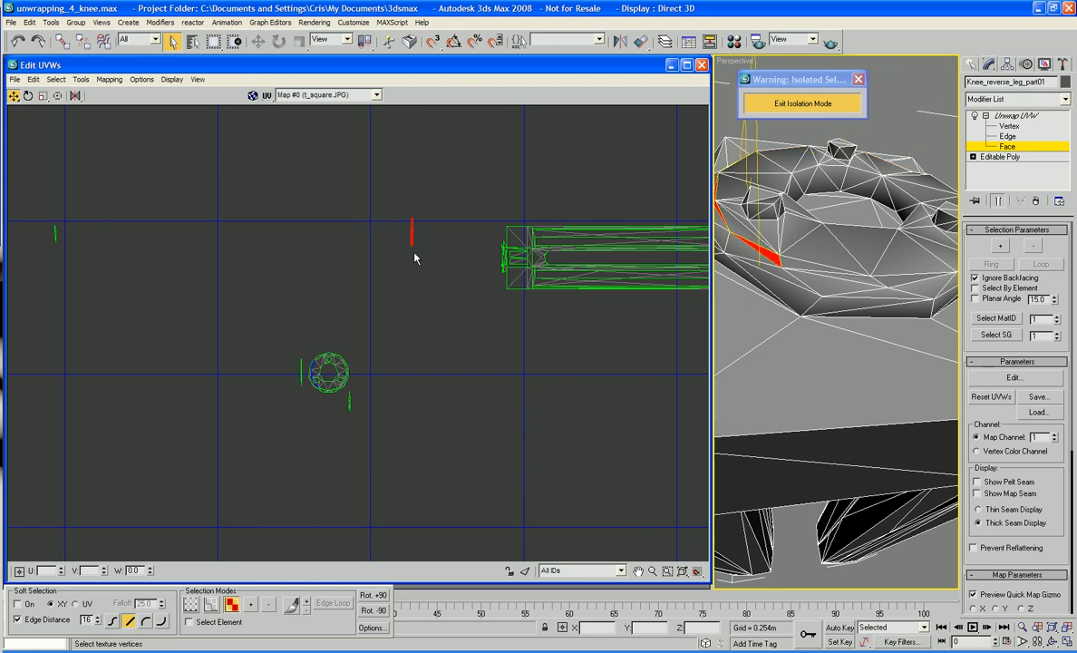
drag(411, 237, 359, 380)
click(55, 232)
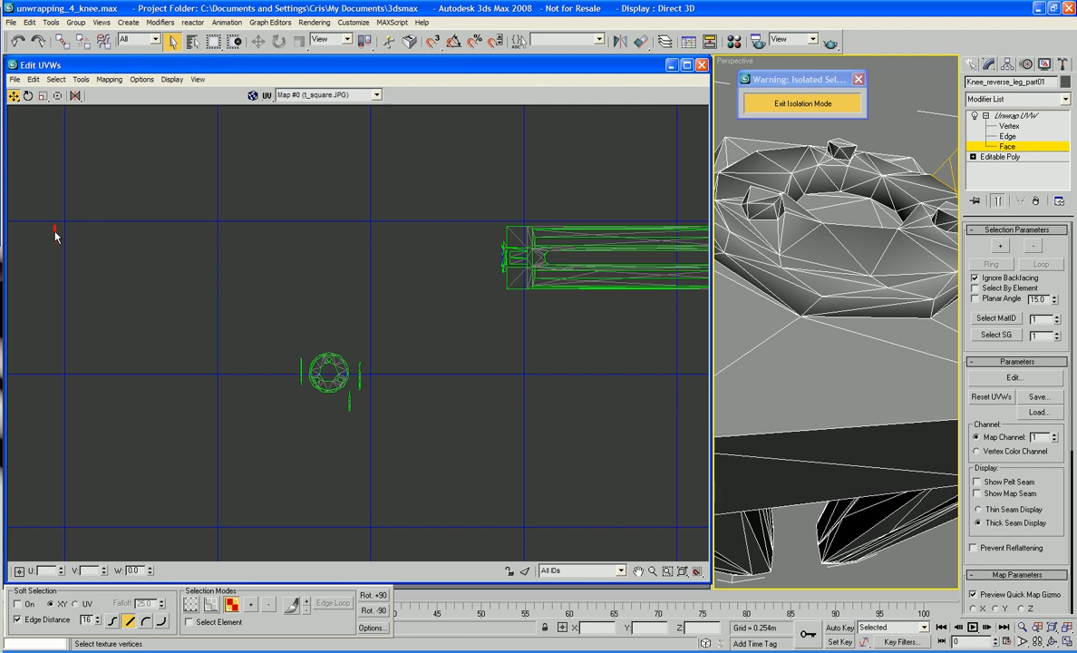
drag(55, 235, 310, 400)
scroll(417, 442, up, 4)
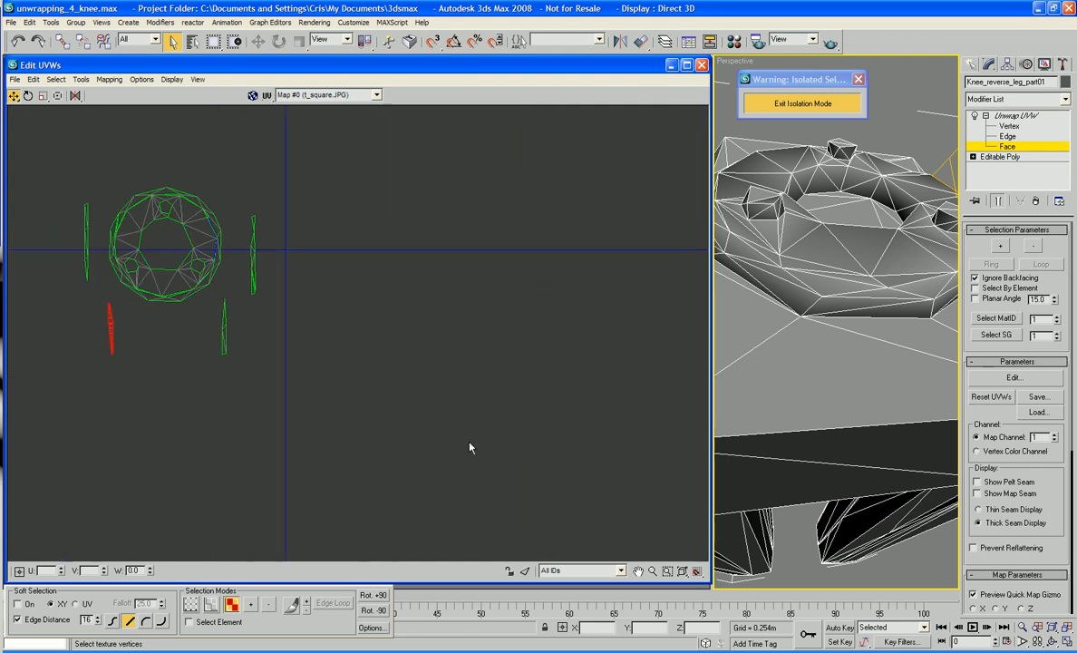
Clear the UV face selection and switch the UV editor to vertex selection
middle_drag(469, 442, 620, 486)
scroll(565, 435, up, 1)
middle_drag(564, 435, 686, 485)
click(557, 440)
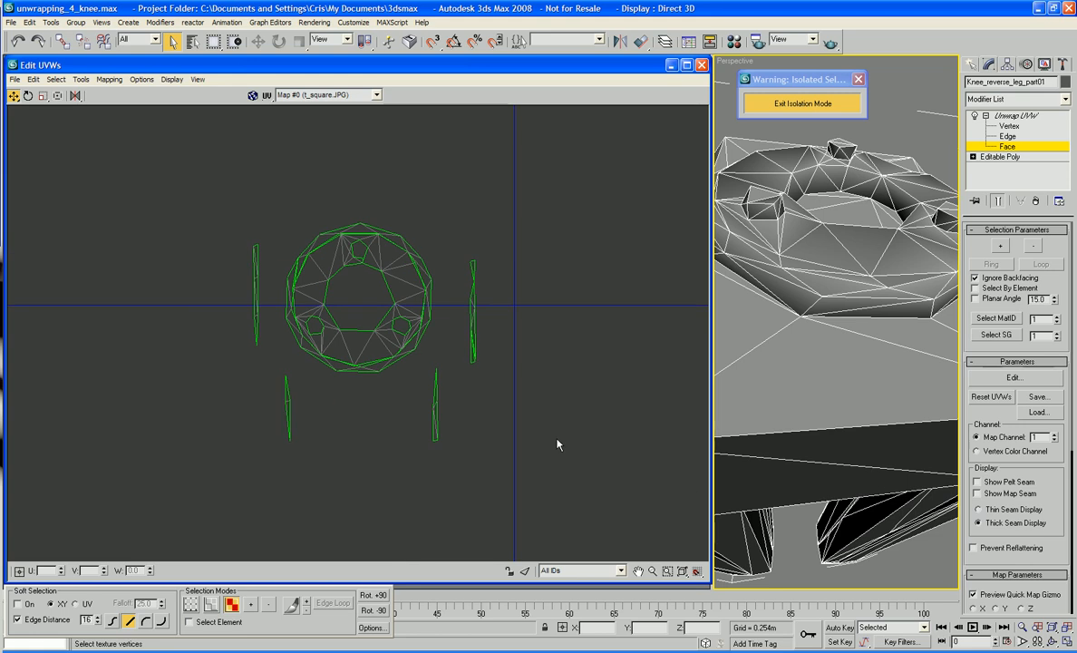
middle_drag(497, 398, 580, 411)
scroll(540, 408, up, 1)
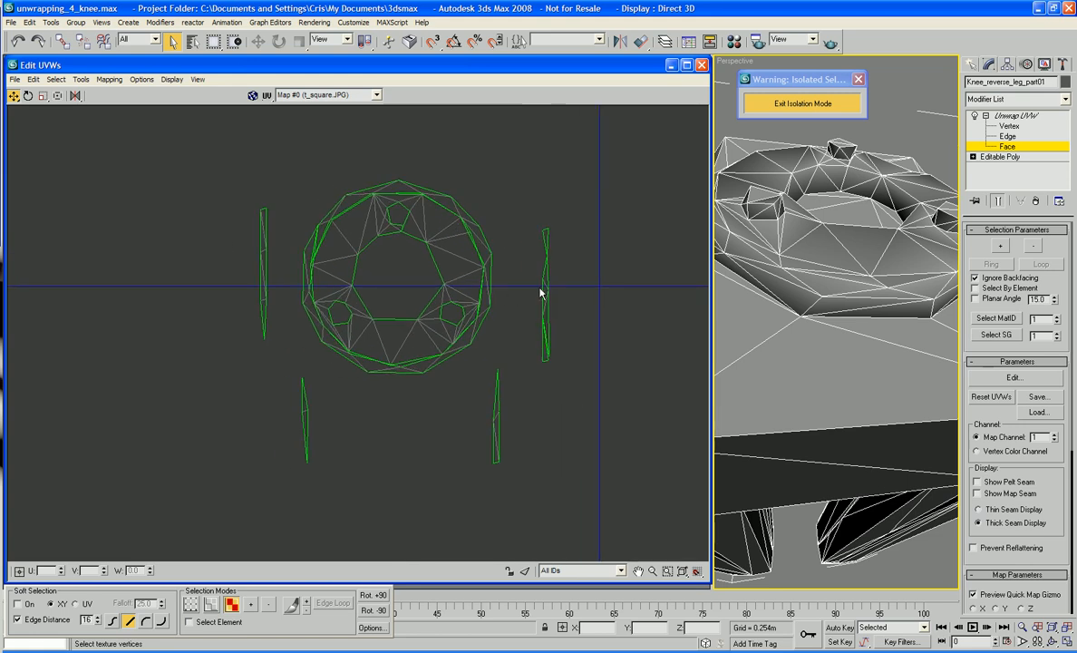
drag(579, 213, 534, 390)
click(588, 320)
right_click(585, 316)
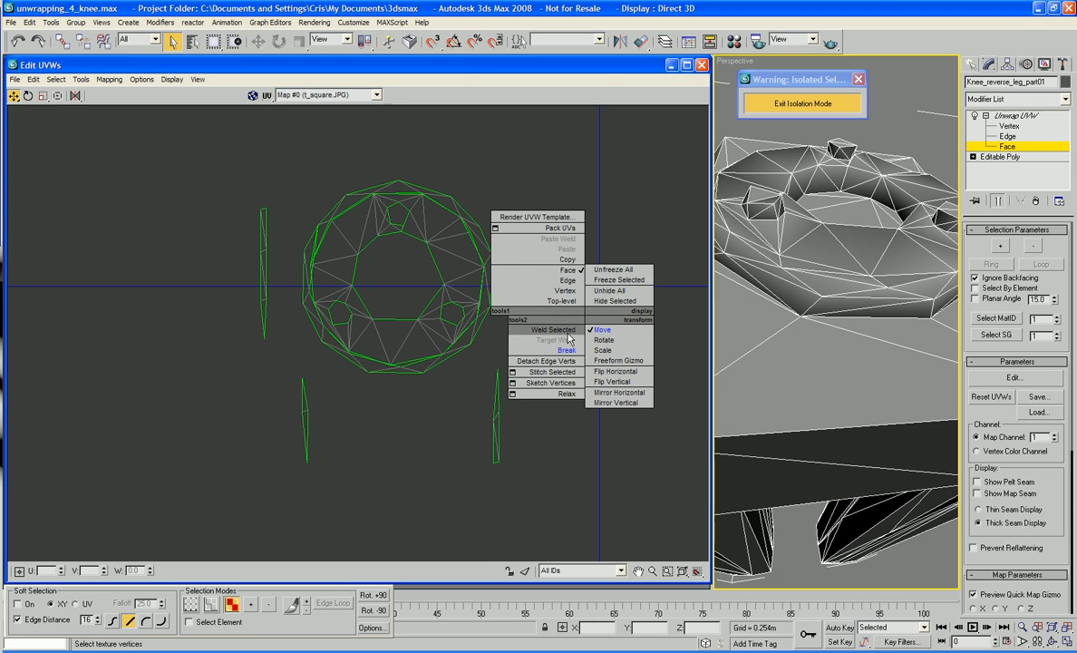
click(566, 290)
middle_drag(569, 299, 574, 329)
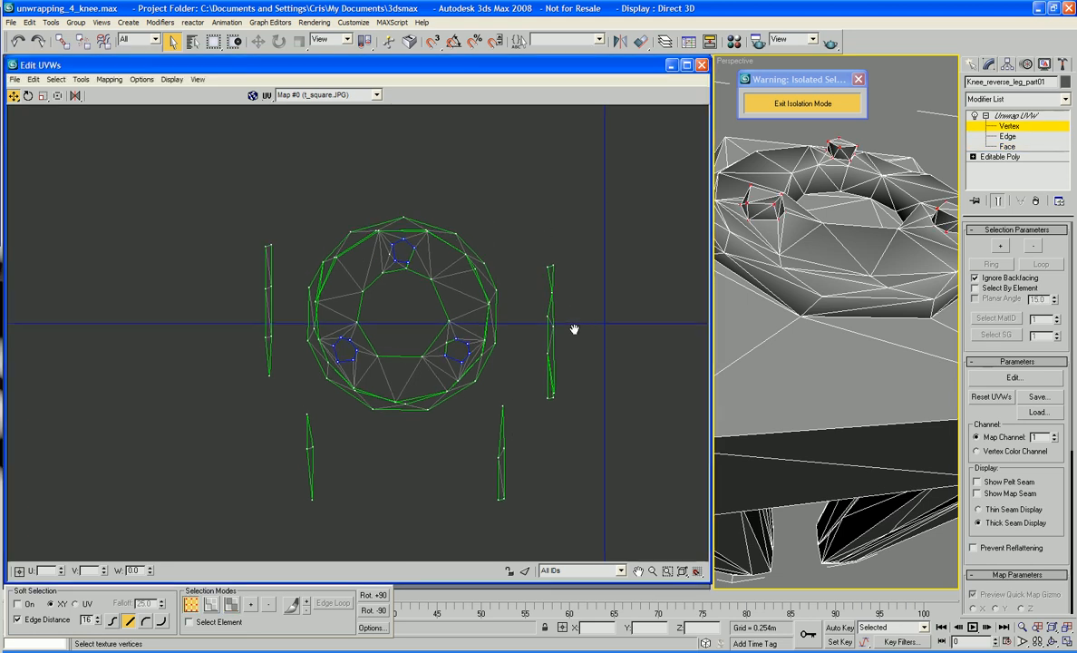
Use Target Weld to fit the upper vertices of the strip right of the ring along the ring's lower-left inner edge
right_click(541, 233)
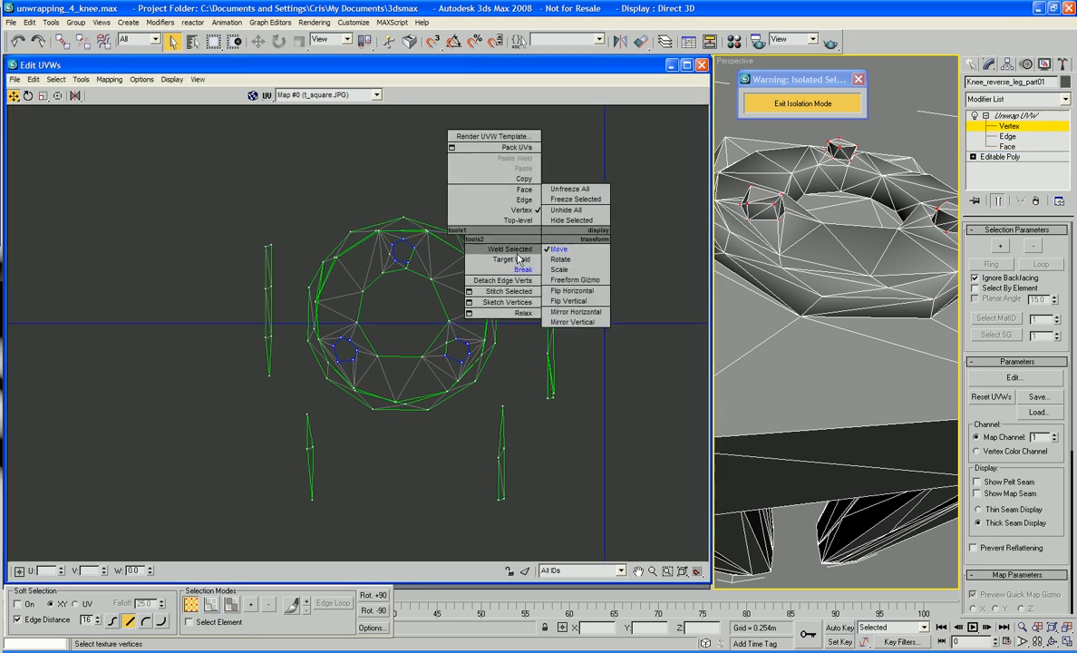
click(518, 251)
right_click(530, 236)
click(480, 251)
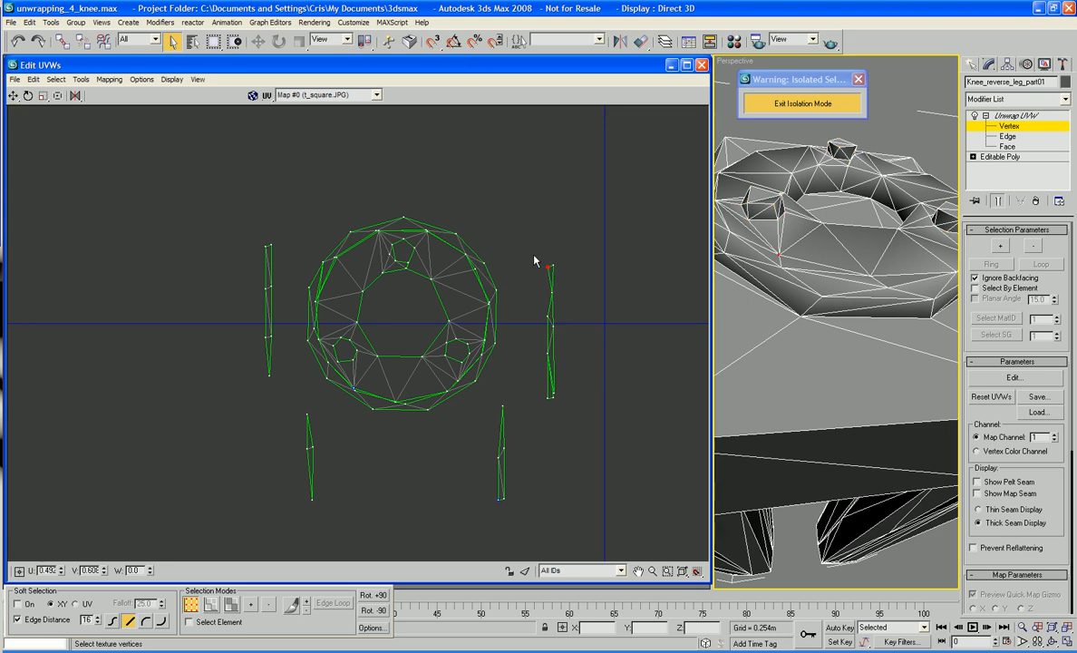
middle_drag(536, 259, 593, 257)
scroll(593, 258, up, 5)
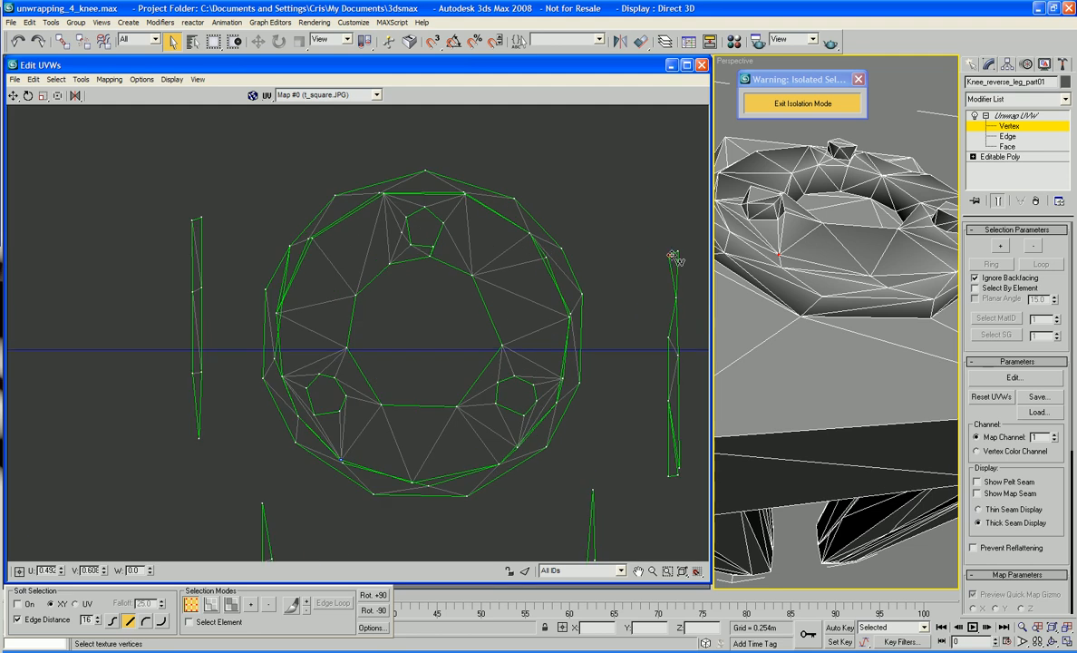
drag(671, 254, 341, 458)
drag(675, 256, 342, 460)
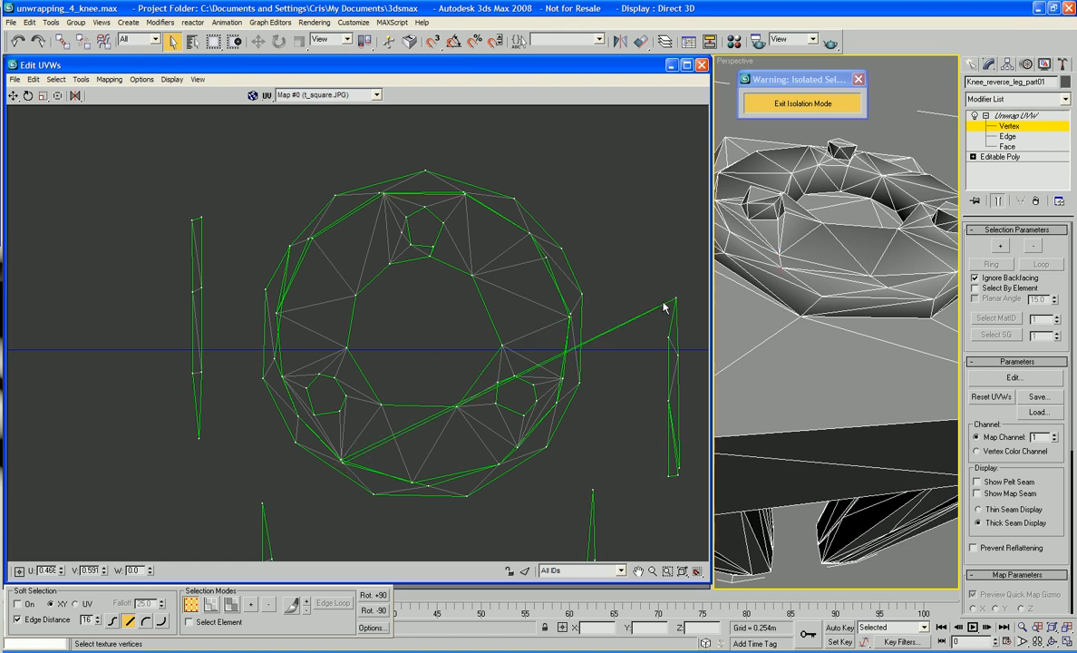
drag(676, 299, 298, 417)
drag(668, 336, 284, 376)
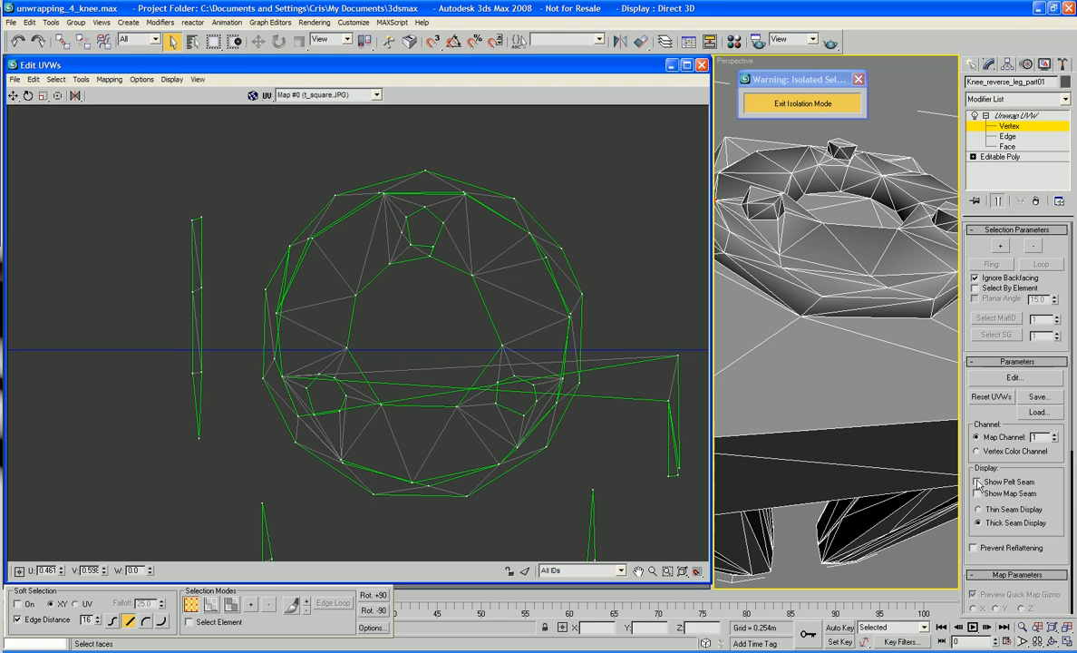
Show the map seams and fit the right strip's remaining vertices along the ring's left inner edge, parking the last one inside the ring's hole
click(976, 493)
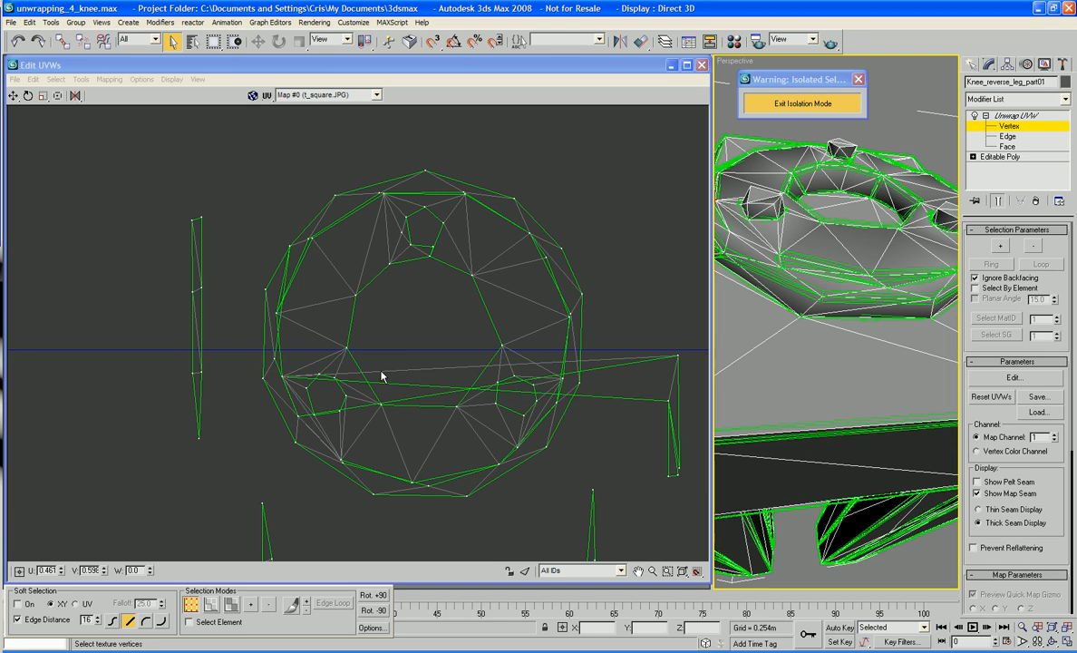
drag(679, 353, 276, 358)
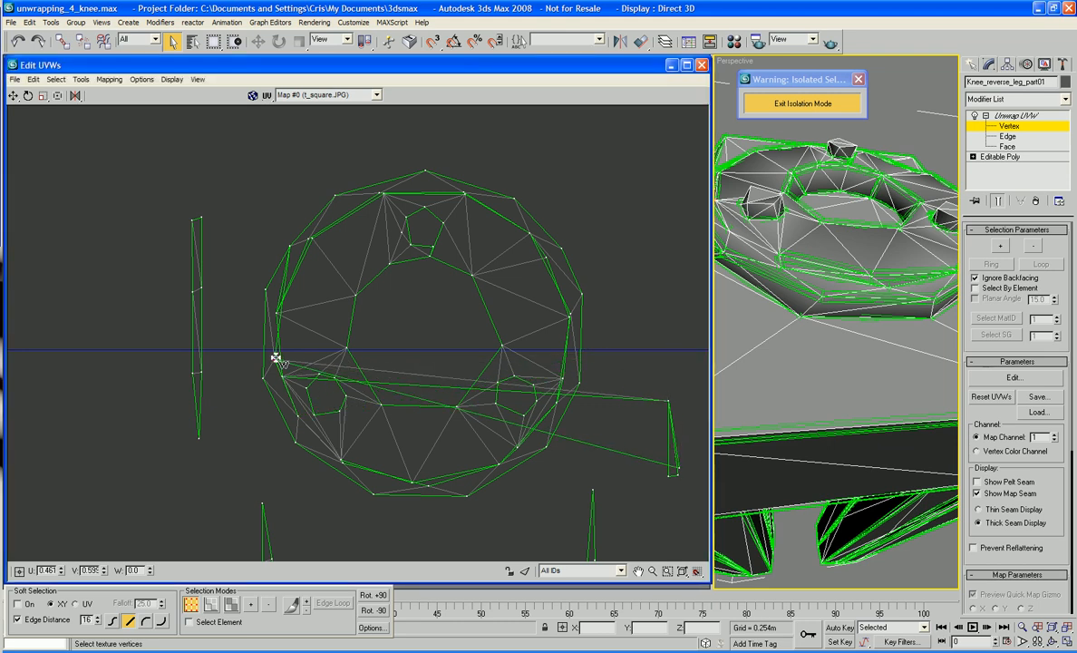
drag(671, 402, 278, 312)
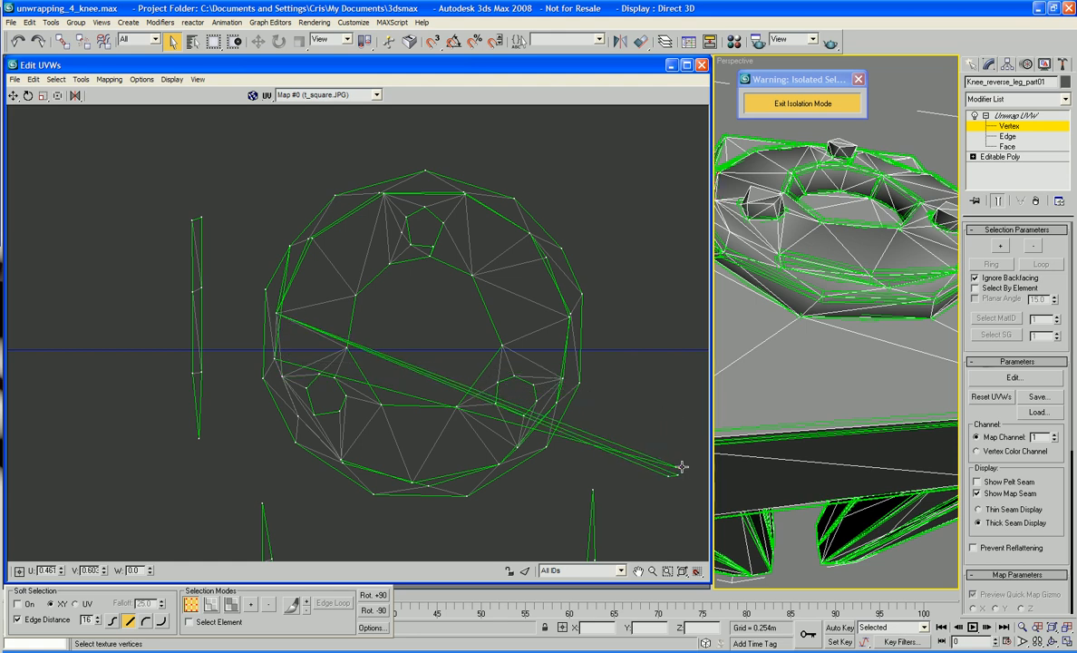
drag(681, 467, 289, 244)
drag(680, 476, 309, 238)
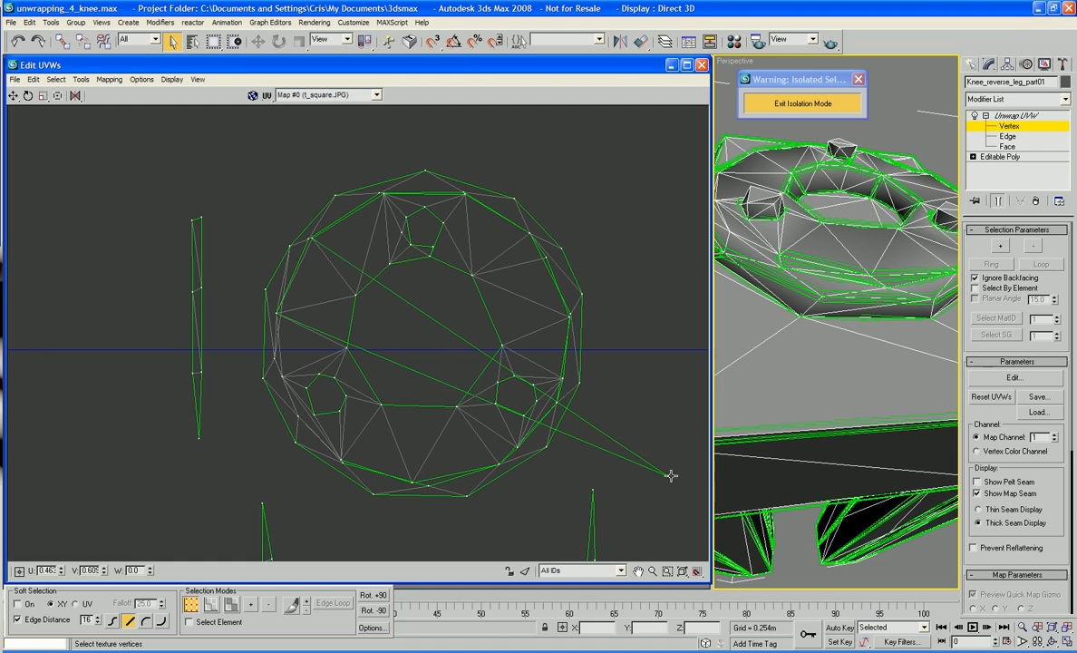
drag(671, 475, 419, 331)
middle_drag(438, 329, 455, 359)
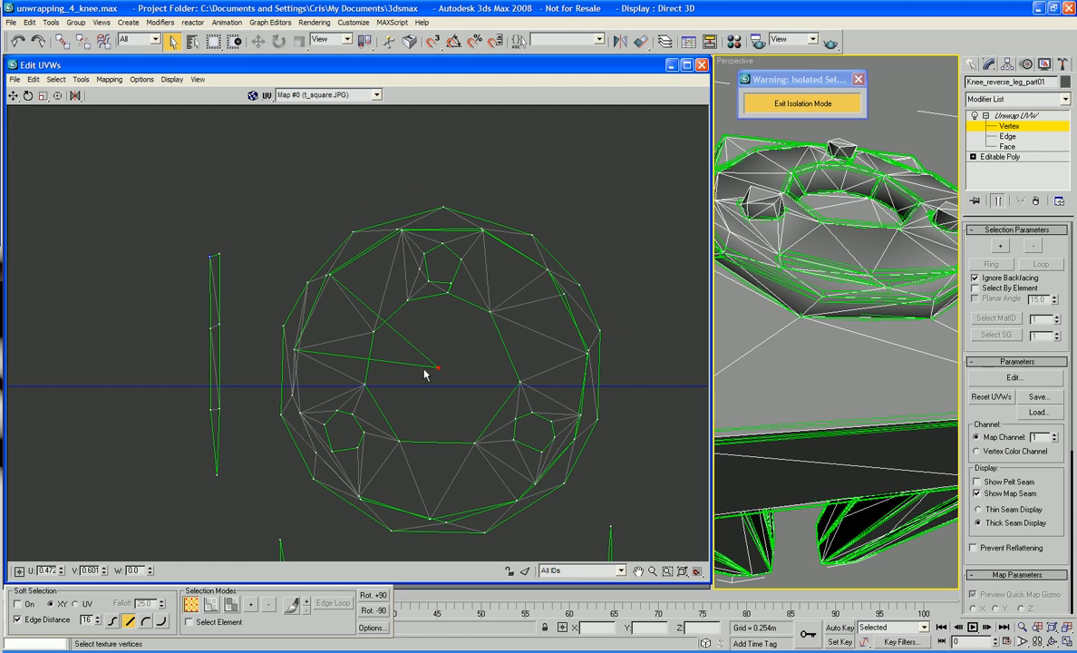
mouse_move(438, 370)
mouse_down()
mouse_move(418, 368)
mouse_move(428, 369)
mouse_up()
middle_drag(428, 368, 435, 304)
Target-weld the left strip's inner-side vertices to the ring's top and upper-left inner vertices, and its outer top vertex to the parked vertex
right_click(257, 343)
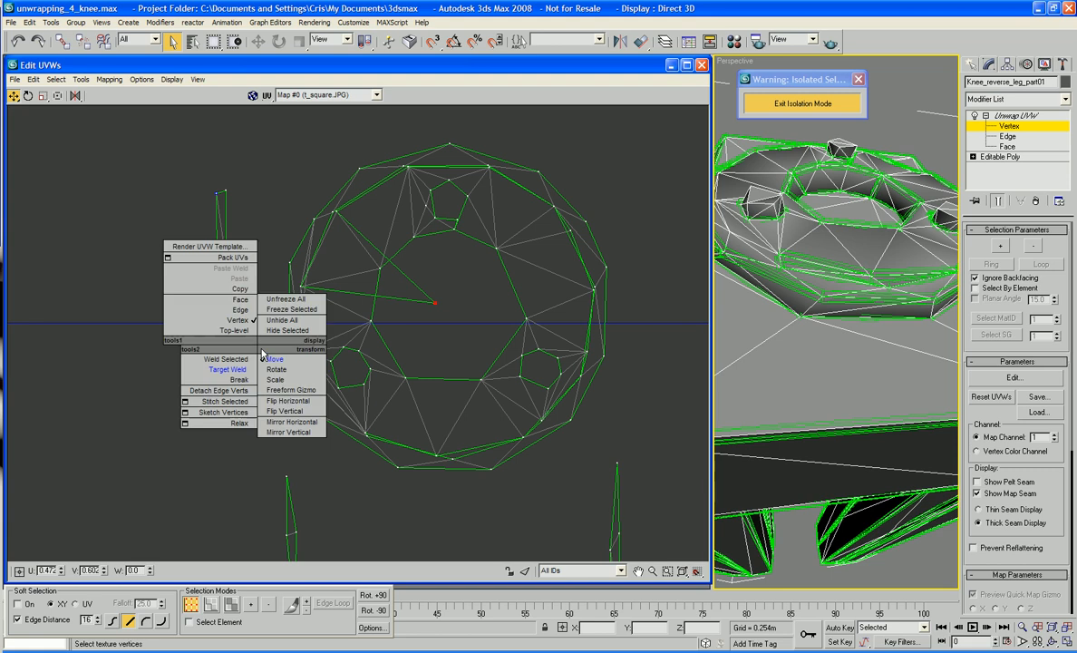
click(233, 370)
click(223, 413)
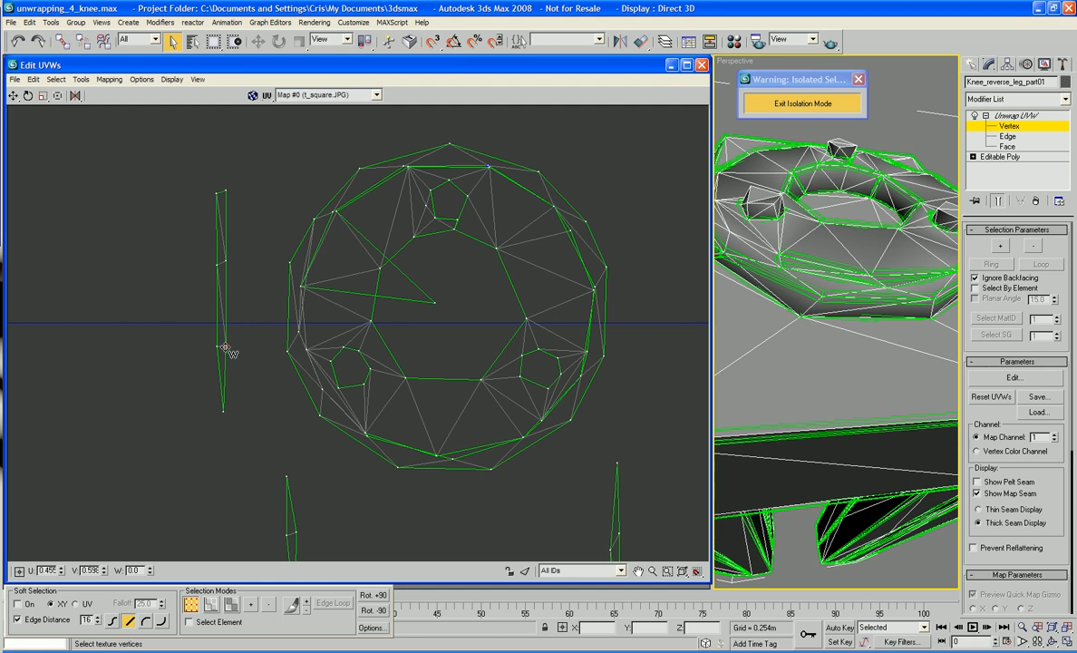
drag(225, 347, 487, 166)
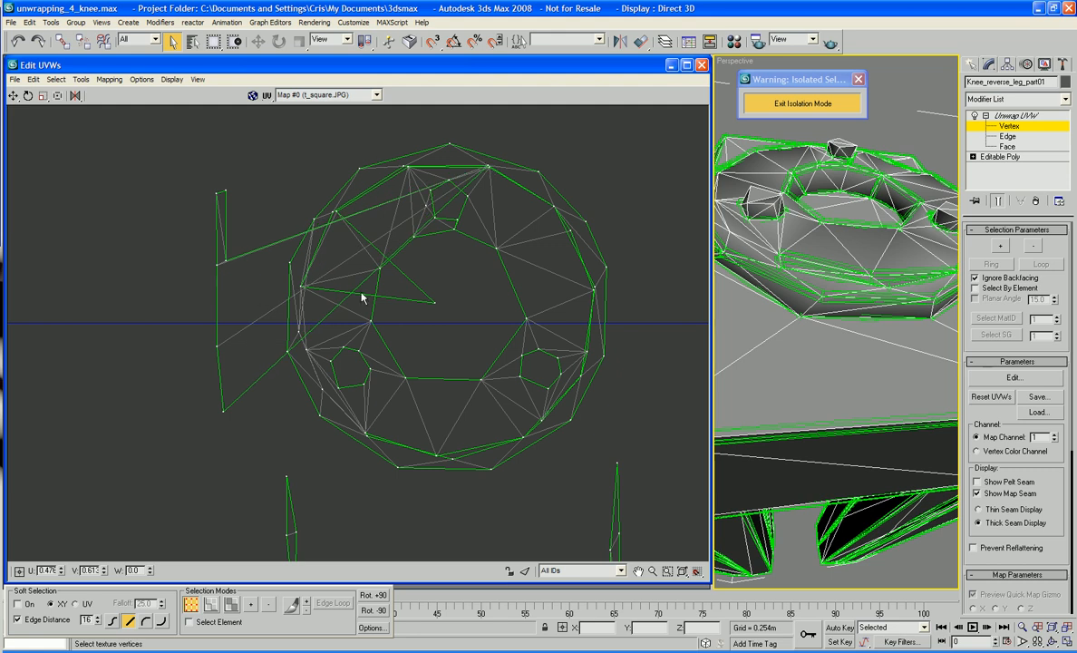
scroll(363, 297, up, 6)
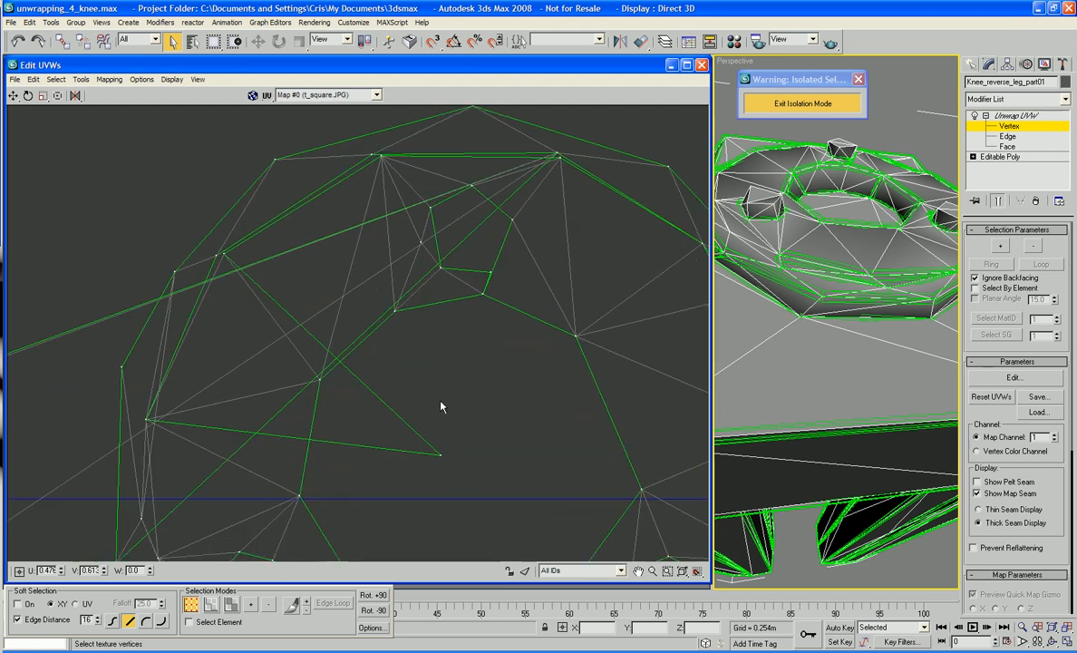
scroll(440, 406, down, 1)
middle_drag(441, 407, 392, 290)
scroll(517, 290, down, 1)
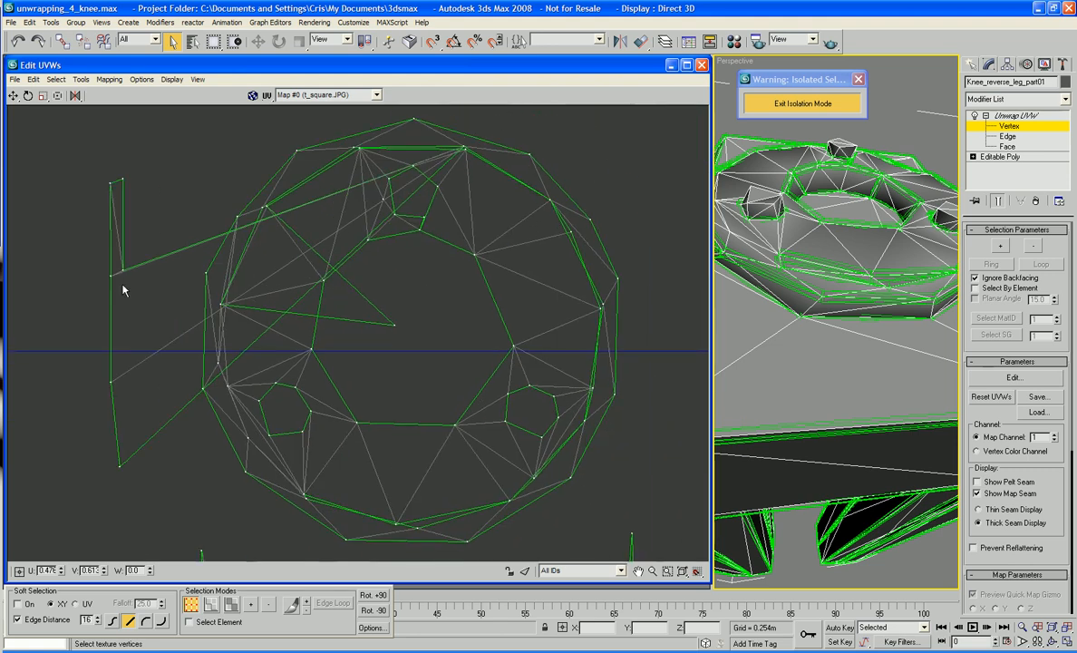
drag(122, 268, 355, 147)
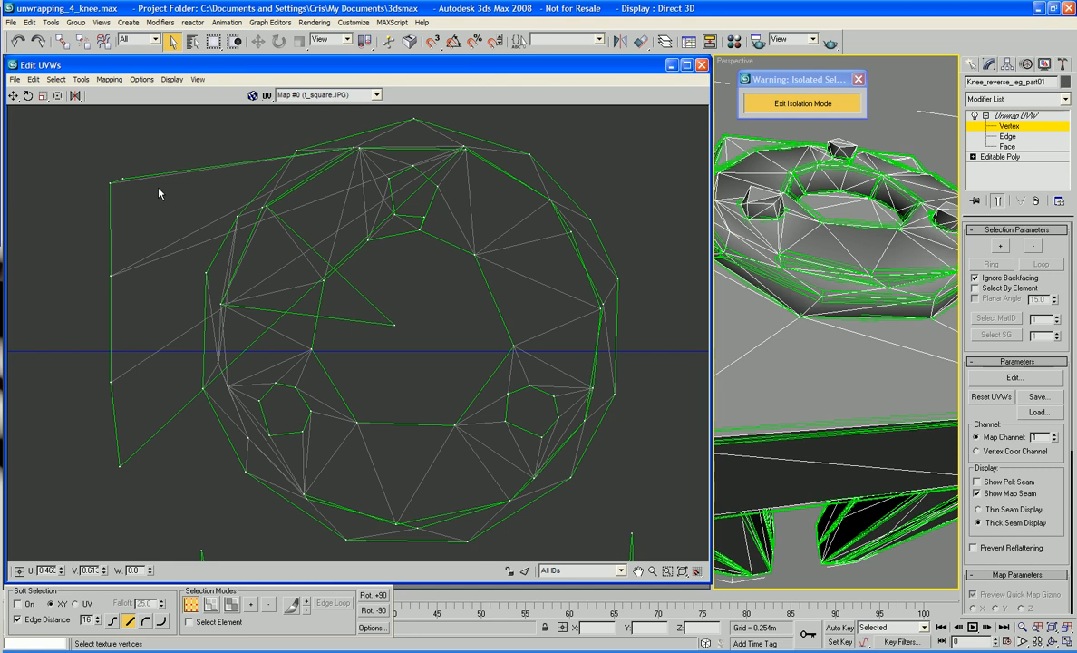
drag(127, 177, 268, 208)
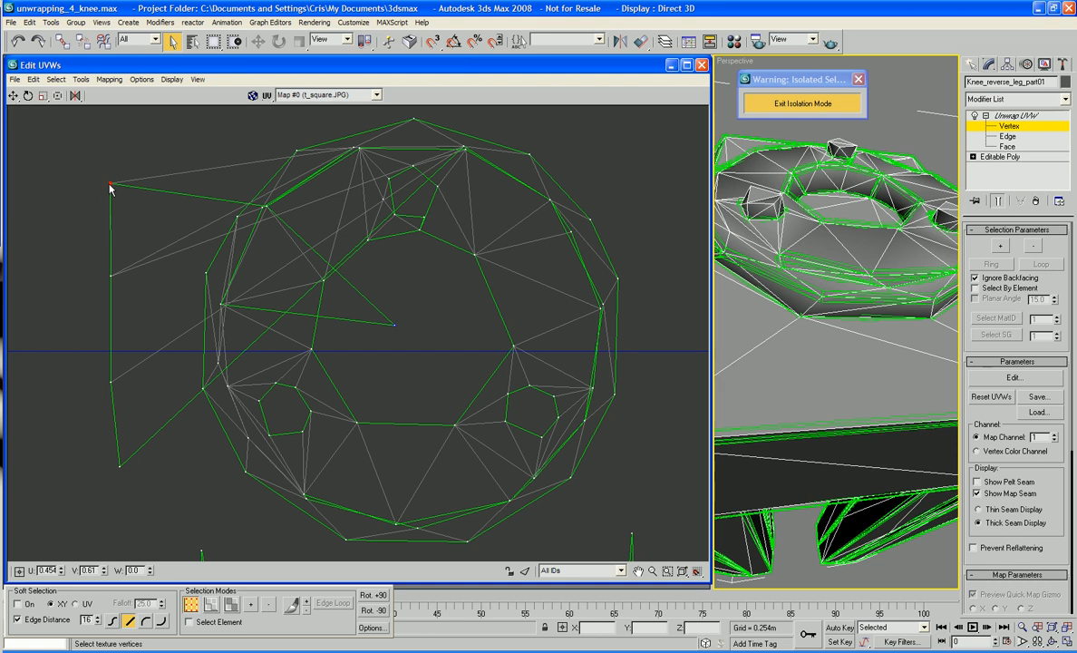
drag(109, 184, 391, 324)
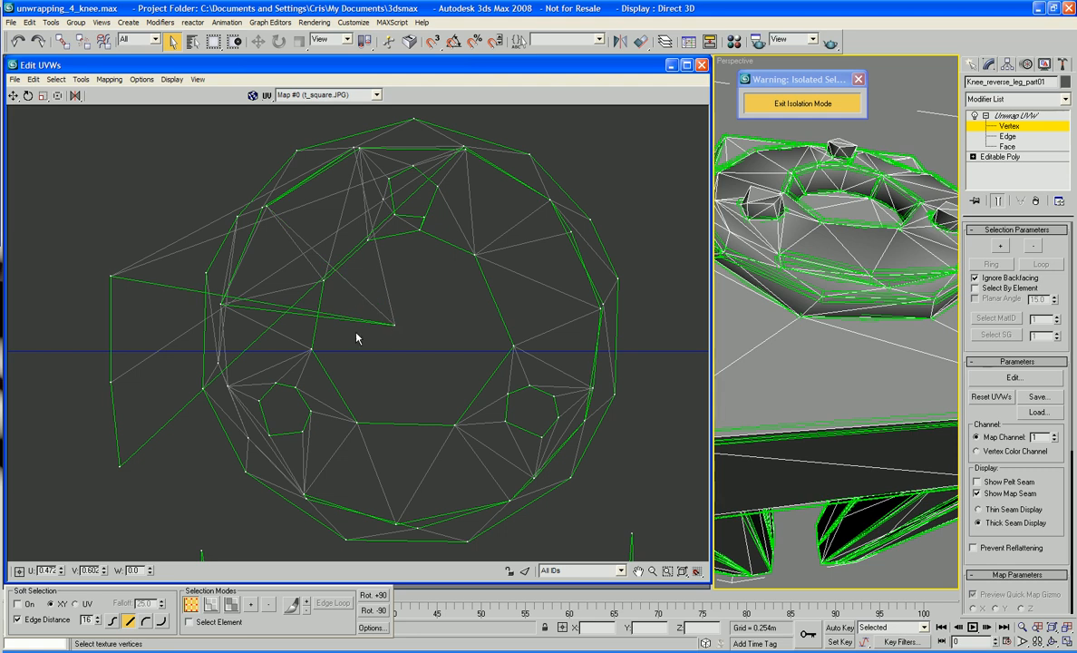
Place the parked vertex on the ring's left inner edge and target-weld the left strip's remaining vertices along its top and upper-right inner edge
drag(393, 329, 225, 302)
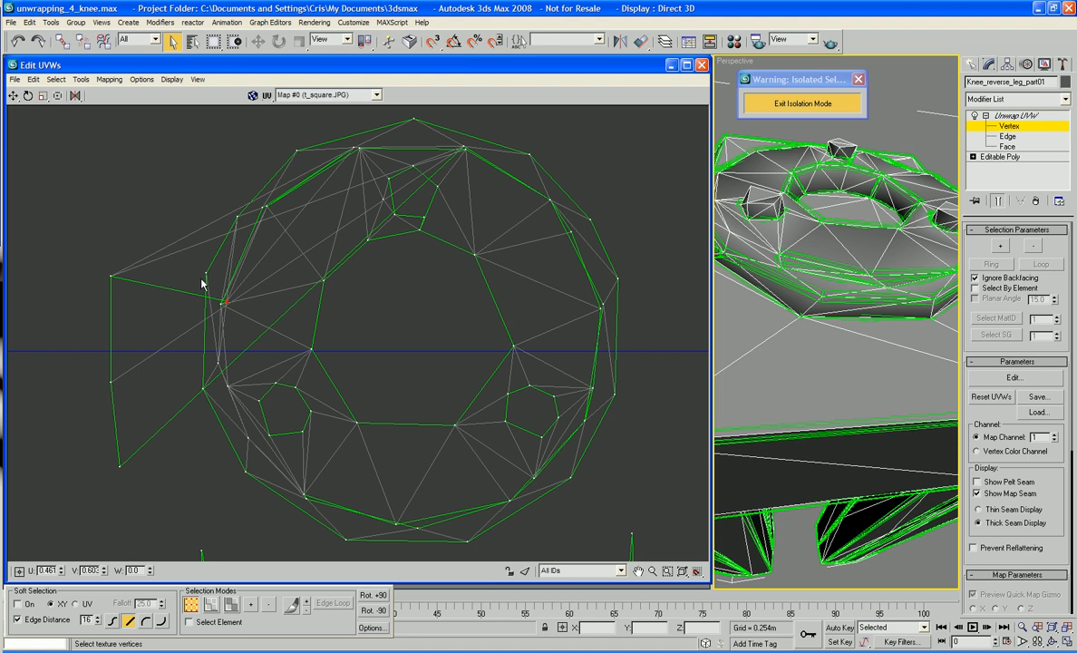
click(110, 276)
drag(112, 281, 356, 148)
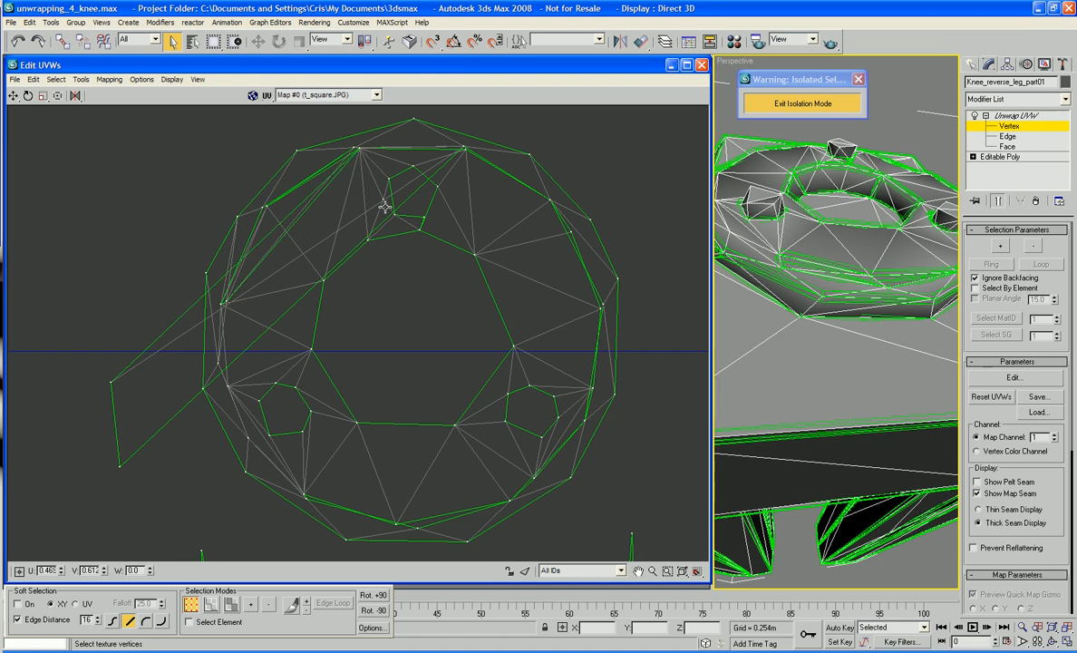
click(111, 382)
drag(110, 383, 464, 148)
click(119, 468)
drag(119, 468, 549, 199)
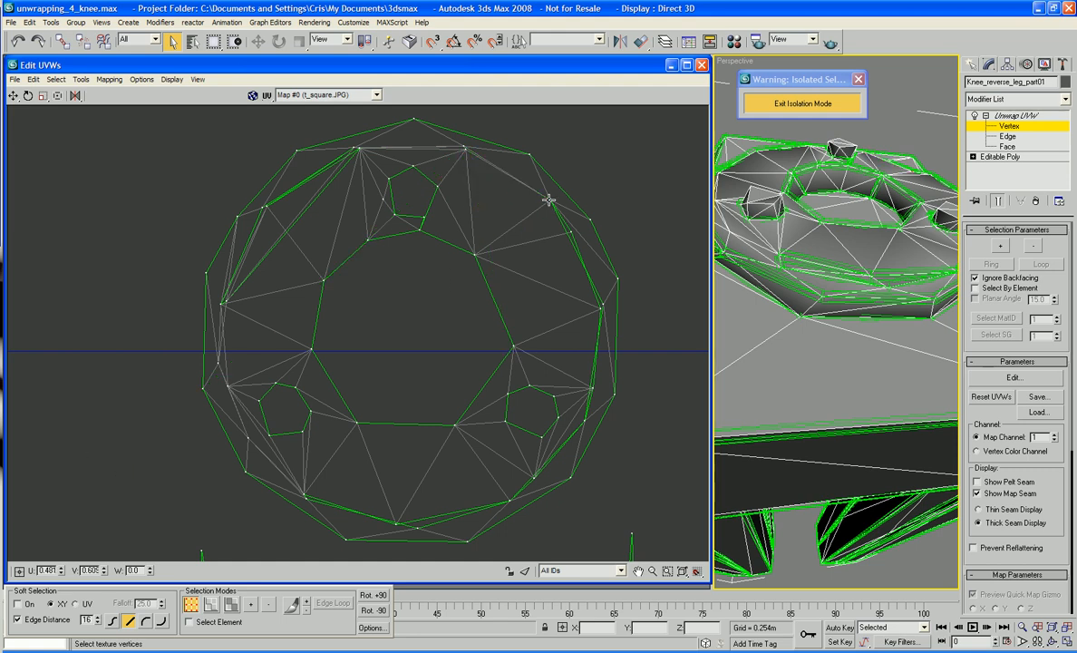
Target-weld the top vertex of the strip at the ring's lower left to the ring's upper-right inner edge
scroll(447, 233, down, 3)
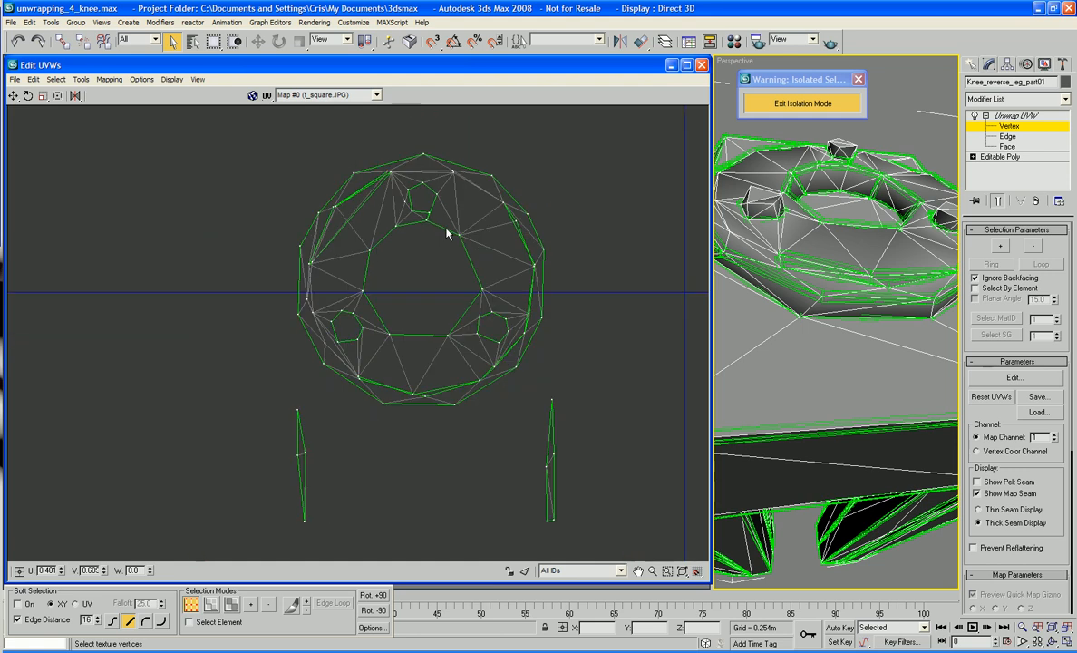
middle_drag(417, 427, 416, 453)
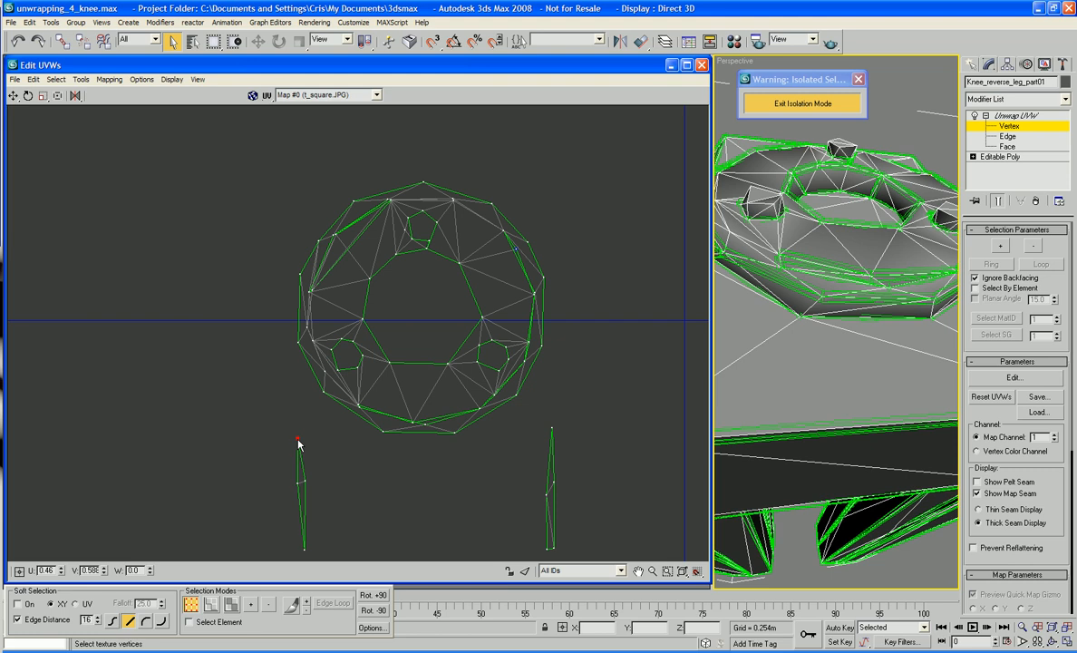
drag(296, 440, 544, 288)
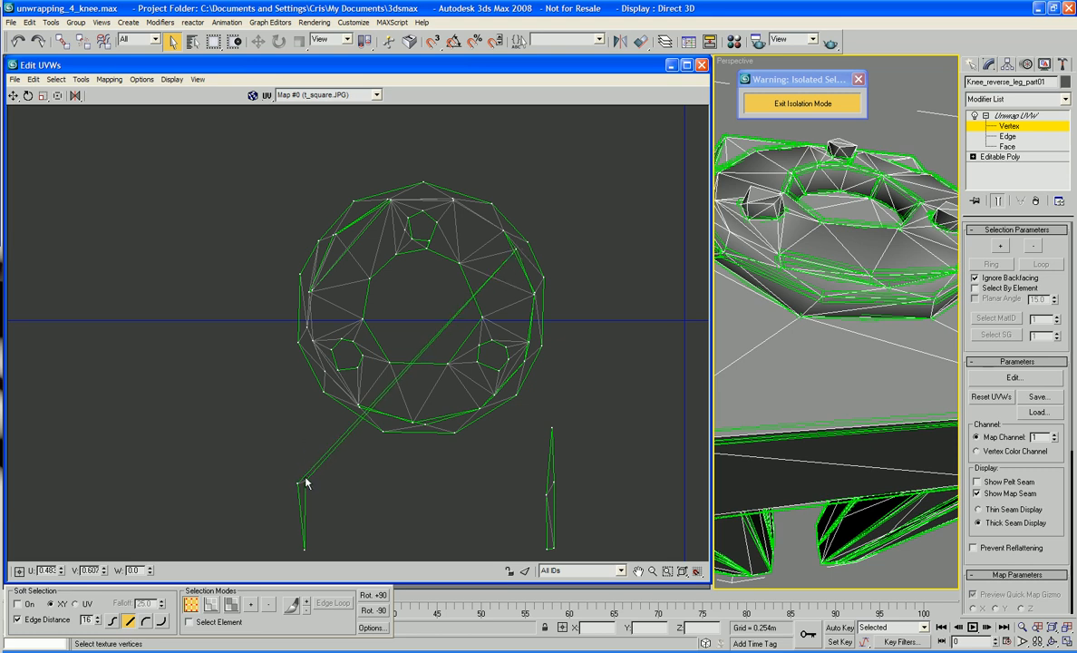
drag(306, 480, 536, 293)
scroll(311, 458, up, 3)
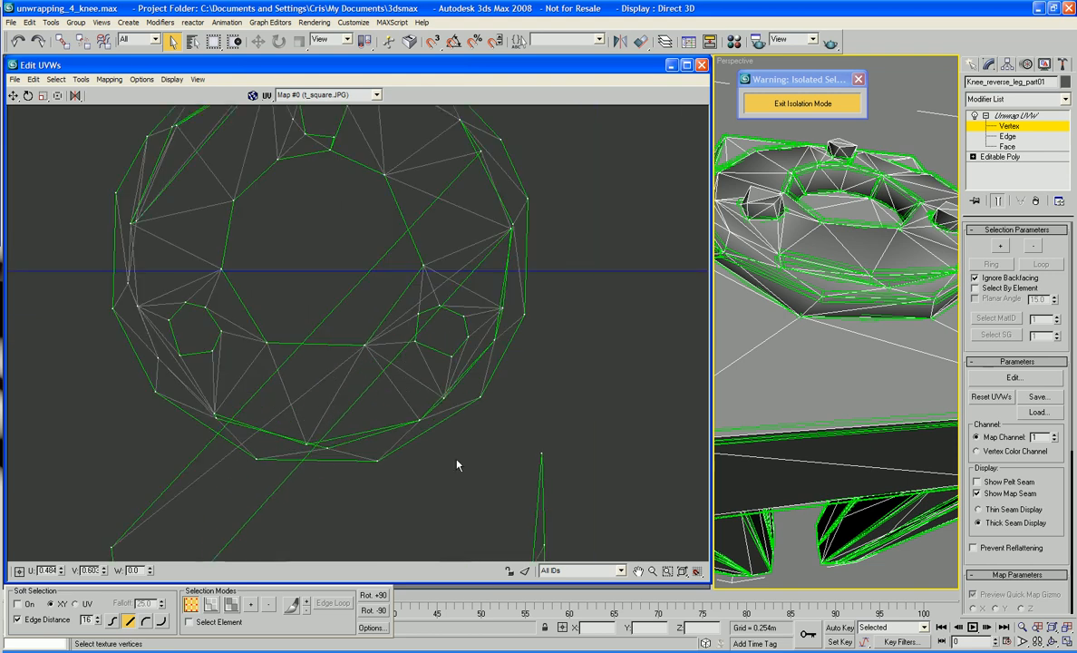
key(ctrl+z)
Target-weld the lower-left strip's two middle vertices and bottom vertex along the ring's right inner edge
drag(124, 544, 516, 225)
middle_drag(336, 401, 368, 351)
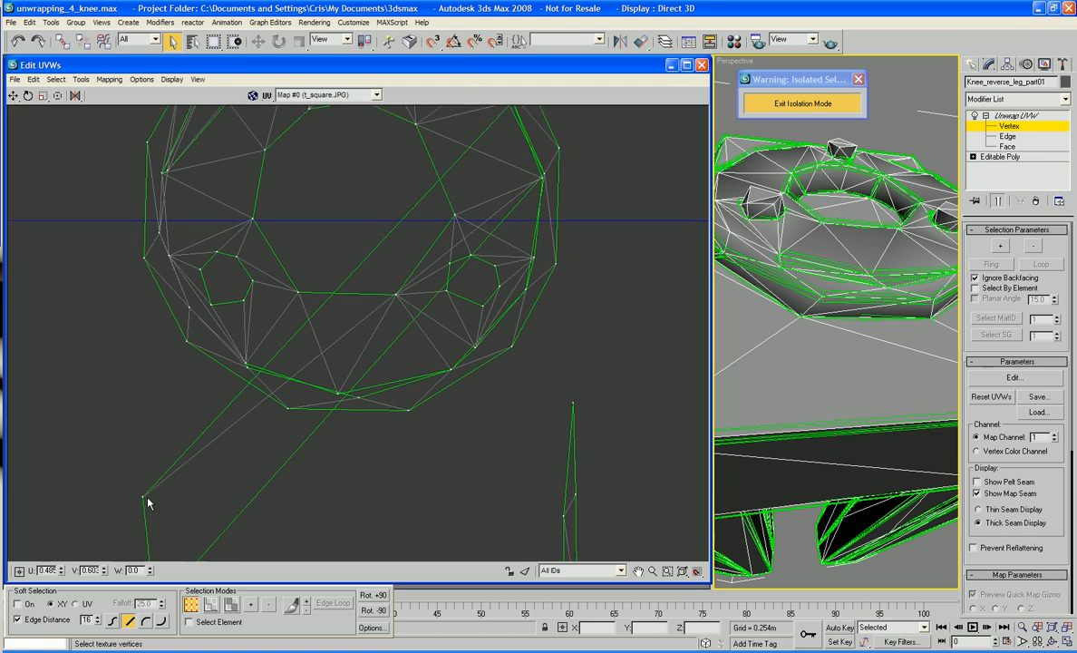
drag(144, 499, 544, 178)
middle_drag(586, 245, 595, 194)
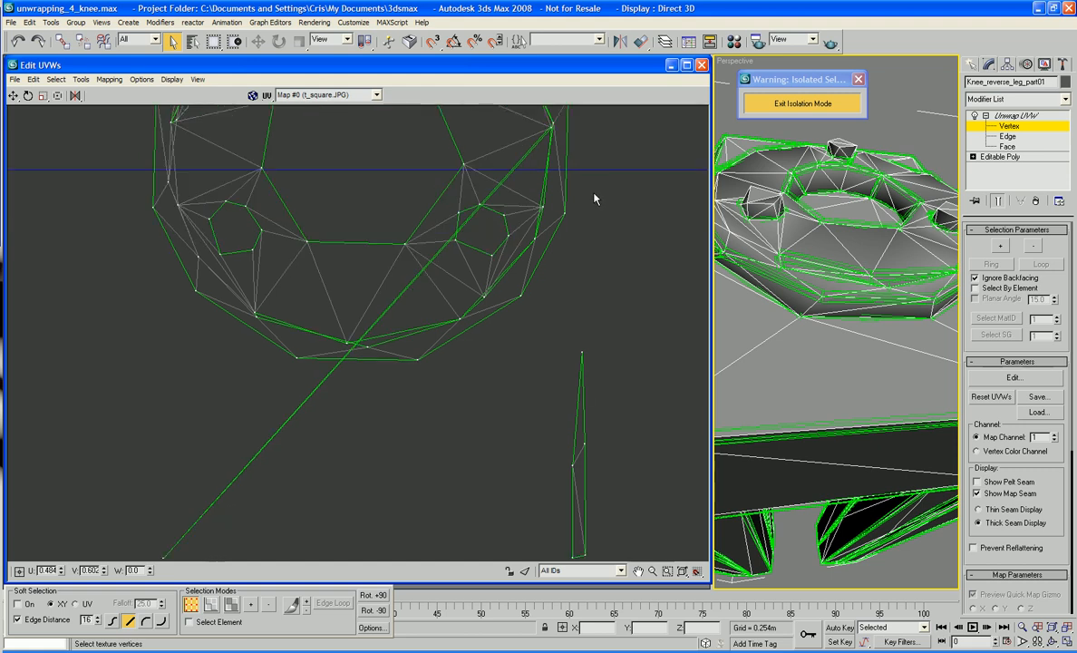
middle_drag(415, 354, 412, 317)
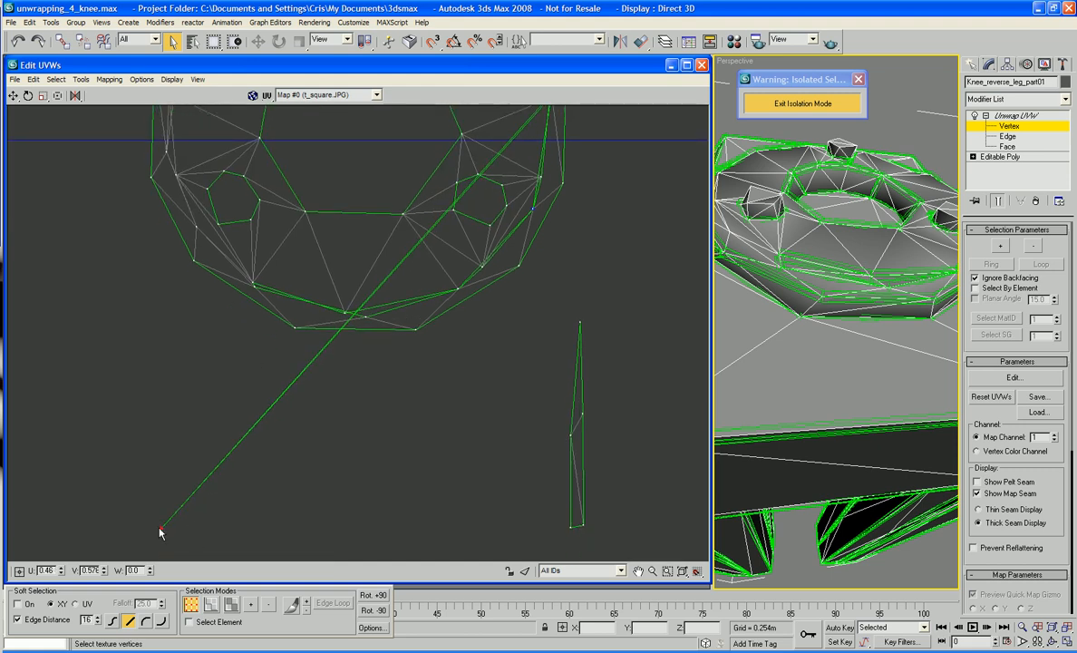
drag(159, 527, 531, 214)
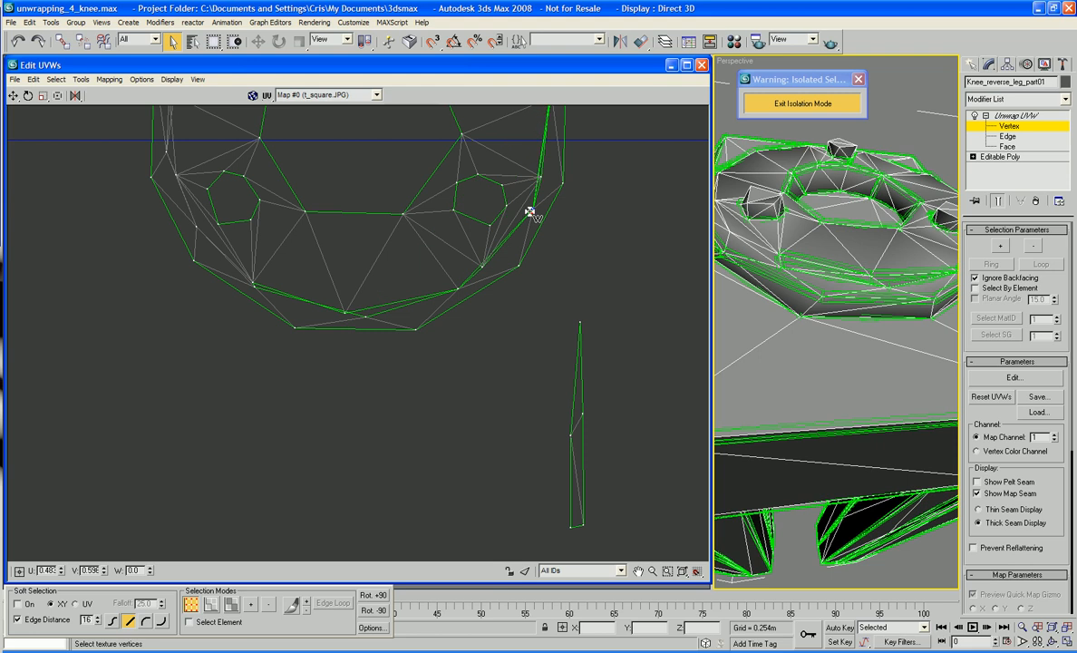
Move the whole loose UV strip up beside the ring's lower right
middle_drag(639, 221, 514, 329)
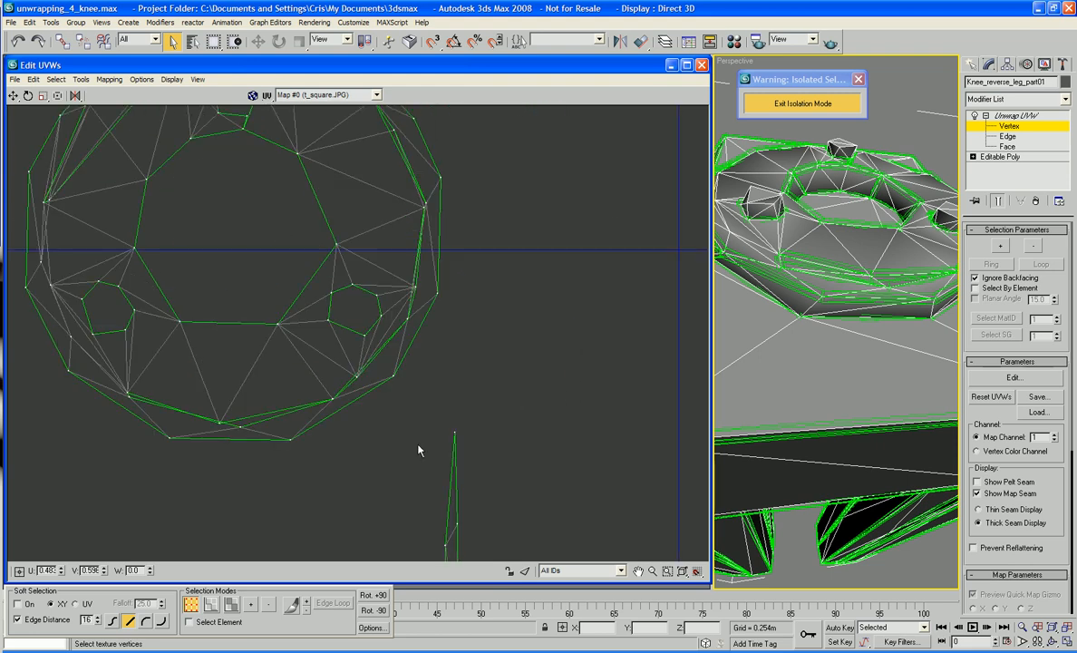
mouse_move(455, 435)
mouse_down()
mouse_move(454, 460)
mouse_move(464, 438)
mouse_move(438, 462)
mouse_move(449, 417)
mouse_up()
scroll(453, 438, down, 3)
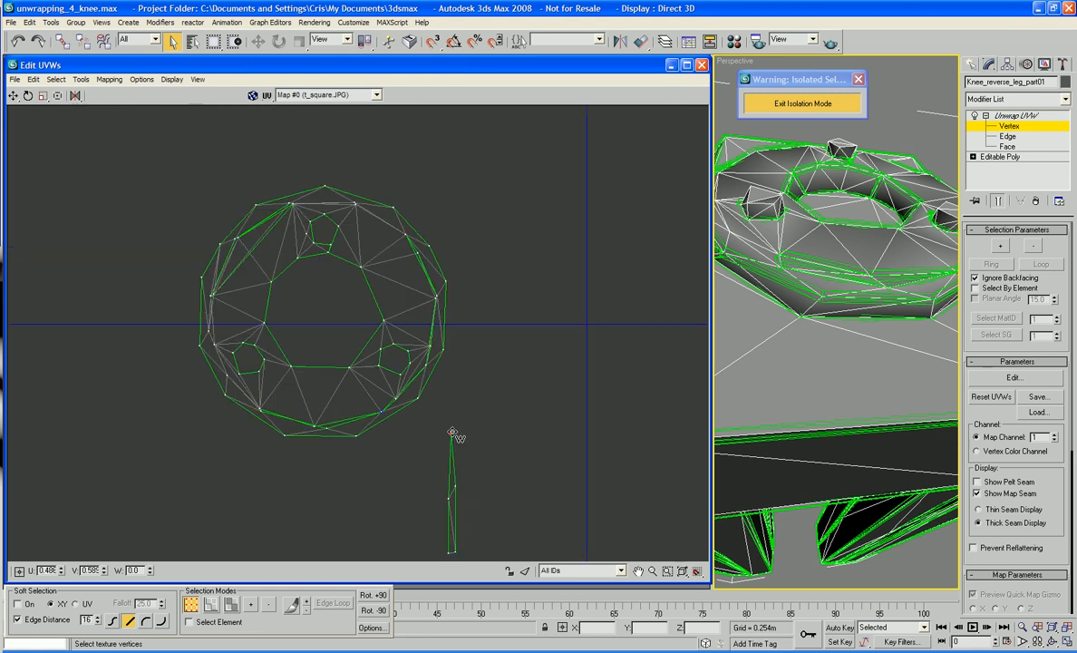
drag(386, 536, 395, 573)
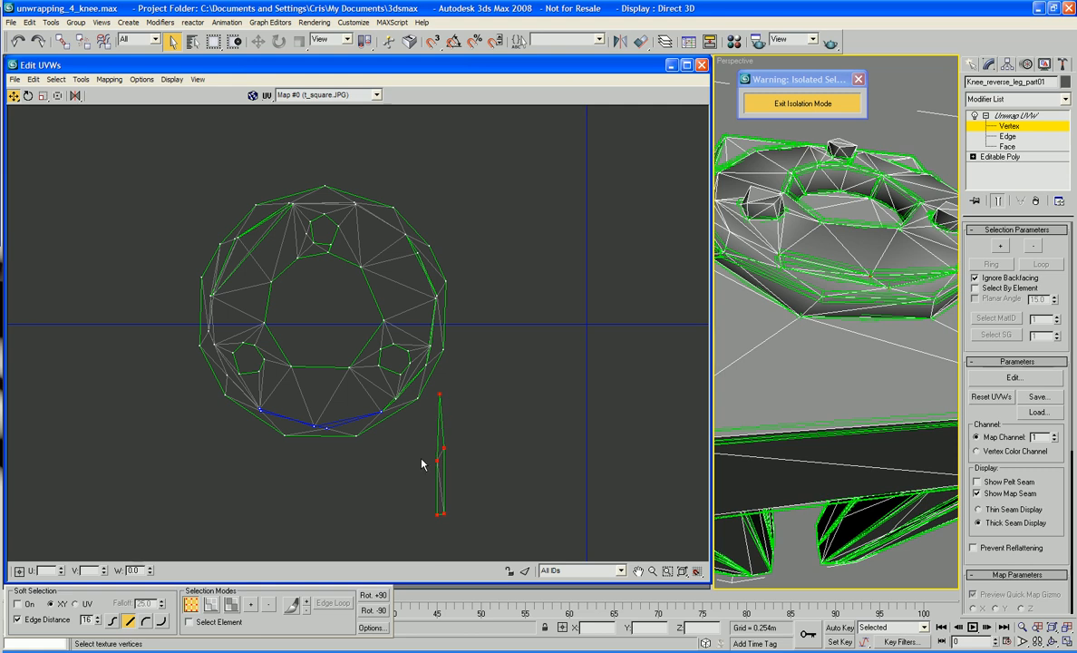
middle_drag(405, 446, 488, 425)
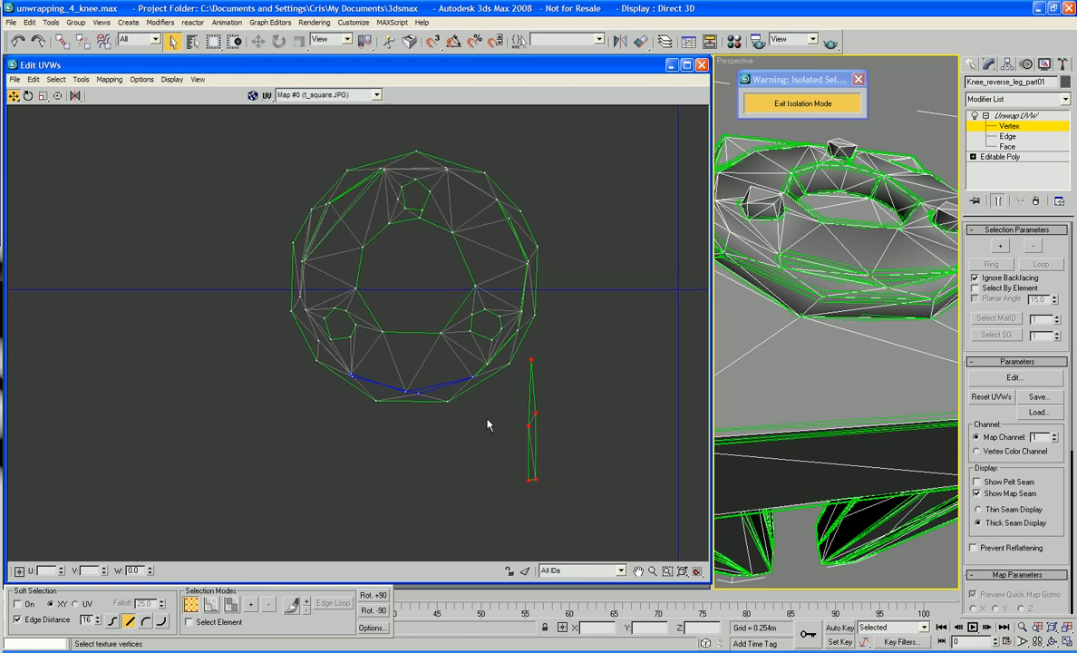
Target-weld the loose strip's two bottom vertices to the ring's lower-left inner vertex
click(488, 426)
right_click(518, 425)
click(495, 450)
drag(526, 479, 349, 371)
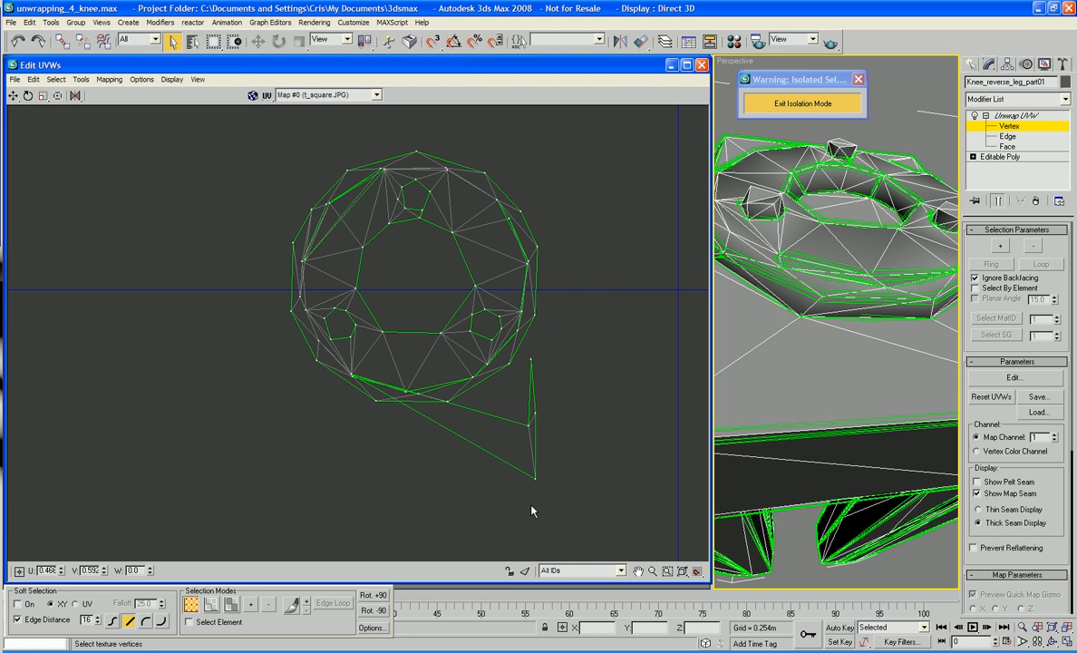
drag(535, 486, 352, 381)
Target-weld the strip's two middle vertices to the ring's bottom inner vertex and its top vertex onto the ring's lower-right inner edge
drag(531, 425, 405, 393)
drag(535, 411, 407, 392)
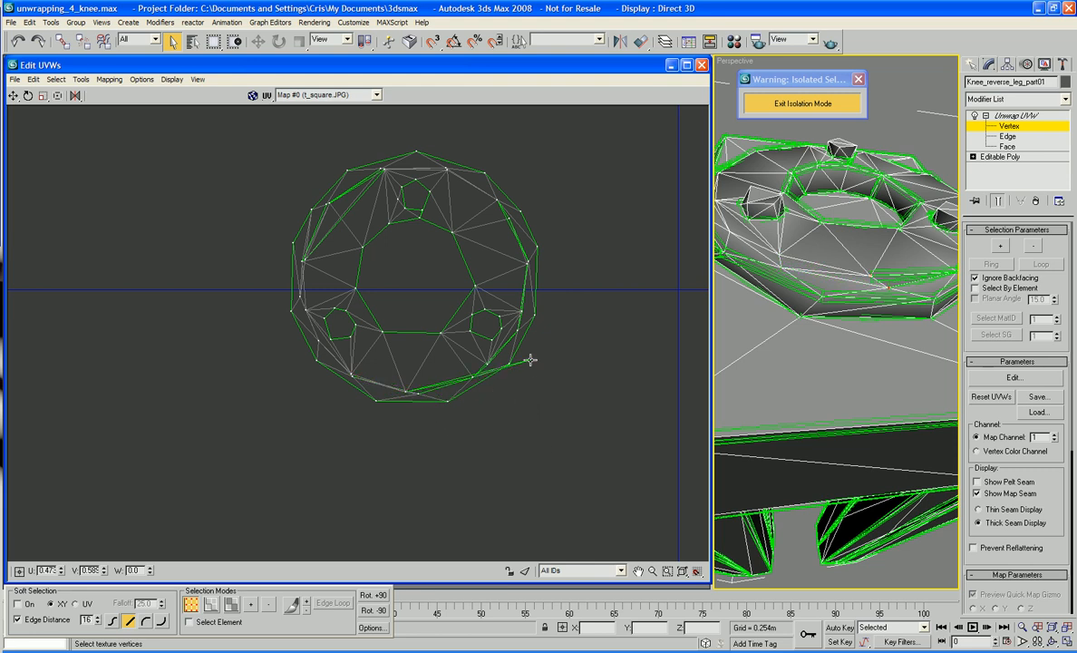
drag(530, 360, 448, 400)
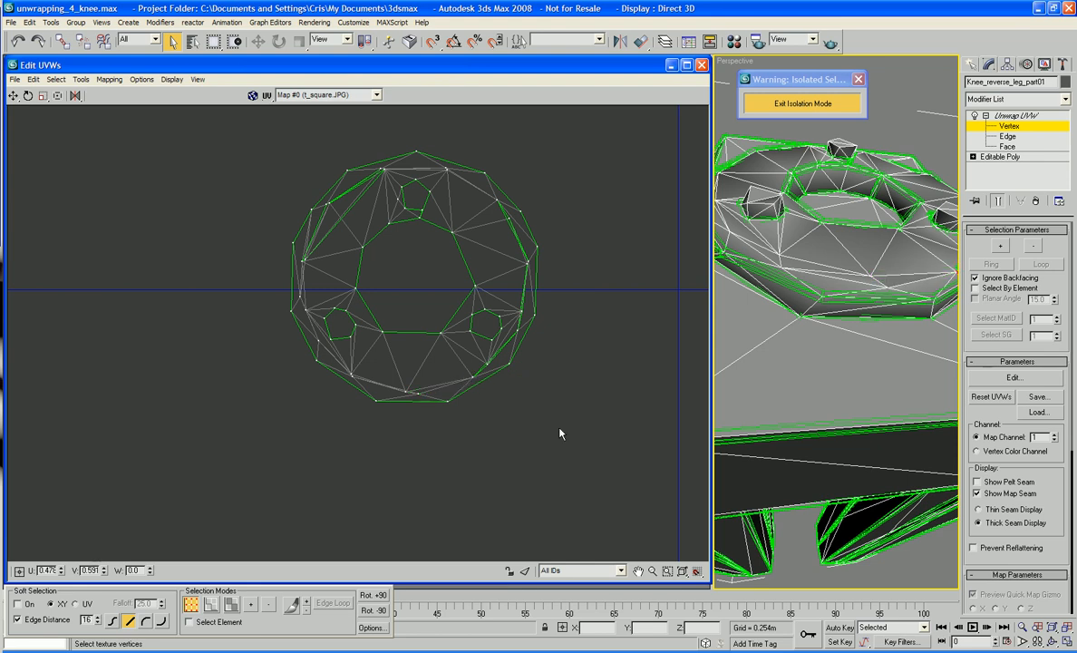
Examine the ring's upper-left welds, selecting the top-left inner vertex to locate it on the model
middle_drag(550, 375, 557, 454)
scroll(557, 454, up, 4)
middle_drag(477, 410, 564, 454)
middle_drag(433, 363, 548, 467)
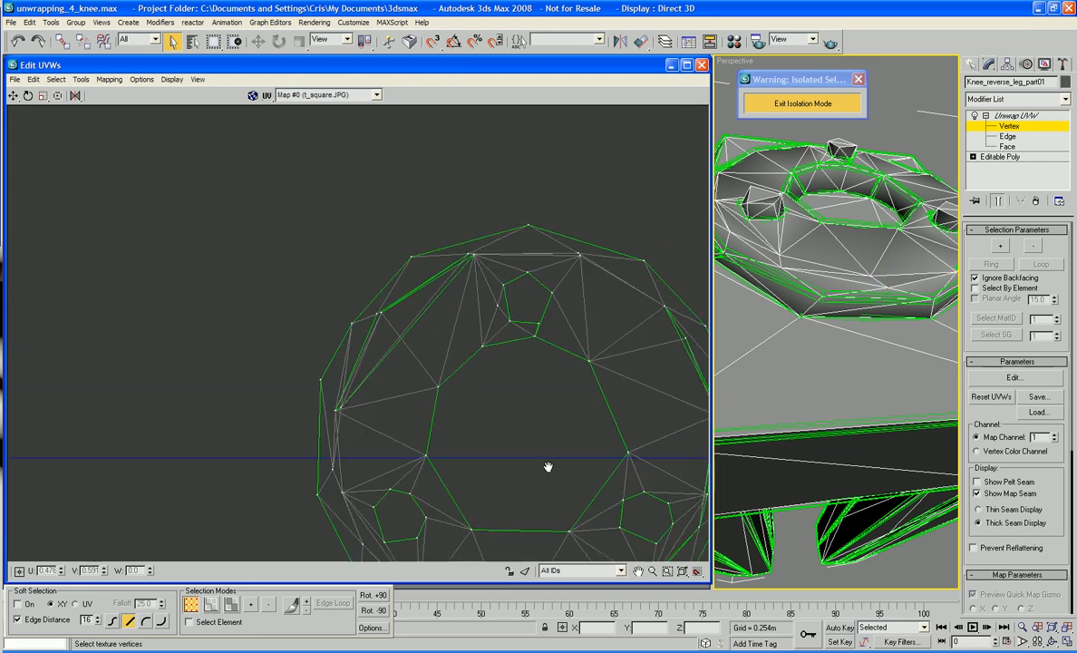
scroll(542, 427, up, 2)
click(456, 207)
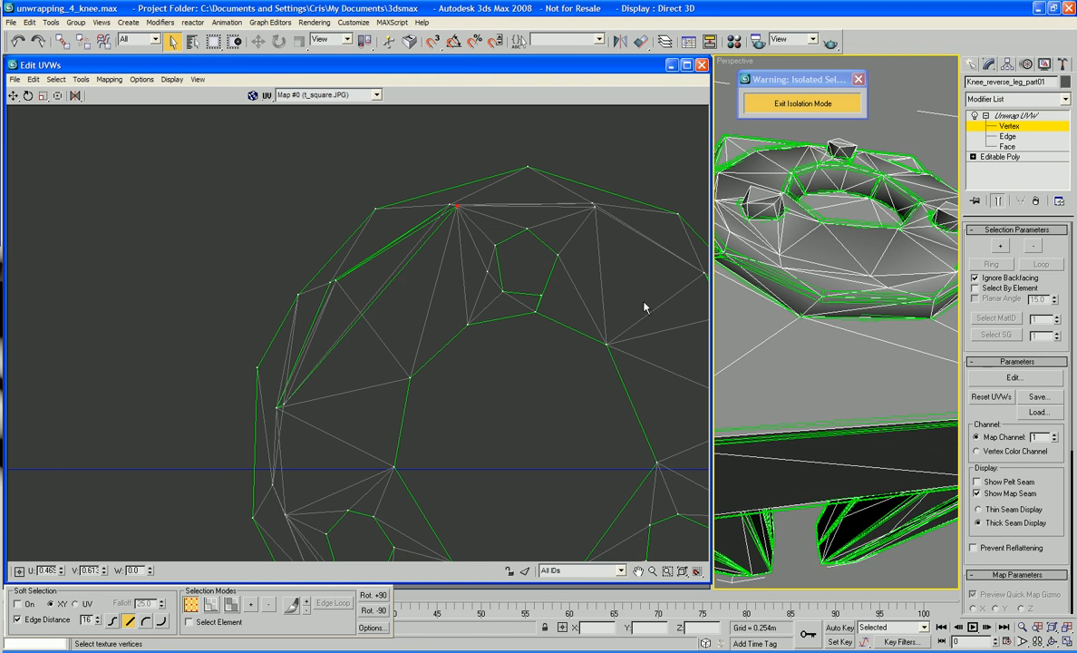
middle_drag(769, 329, 805, 359)
middle_drag(499, 368, 486, 365)
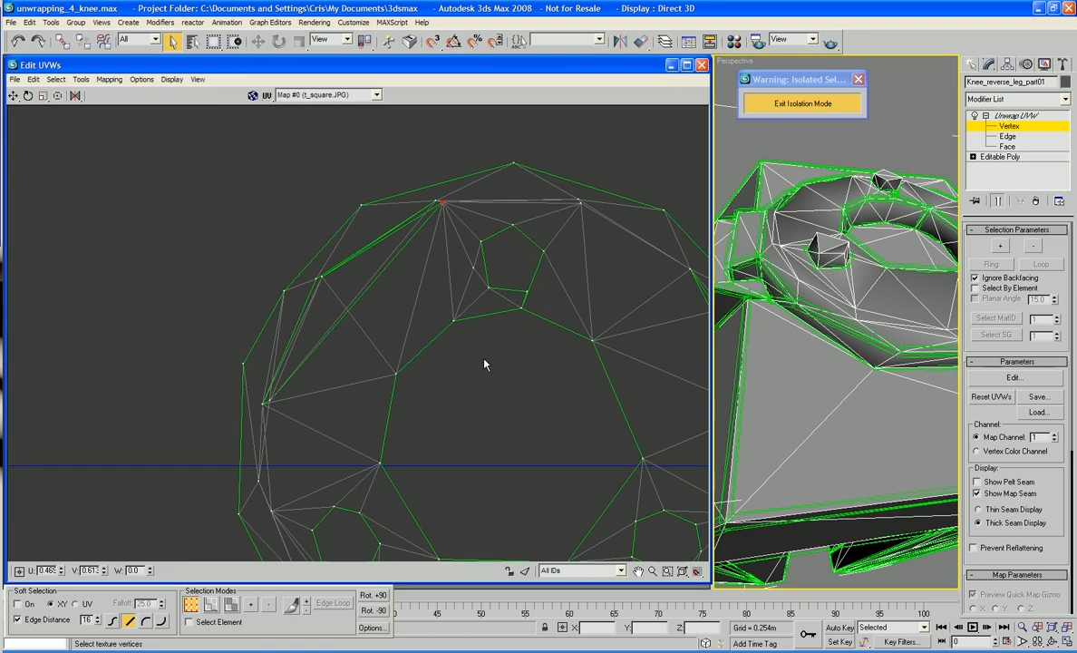
Move the overlapping inner vertices at the ring's upper left slightly inward and apart
right_click(451, 397)
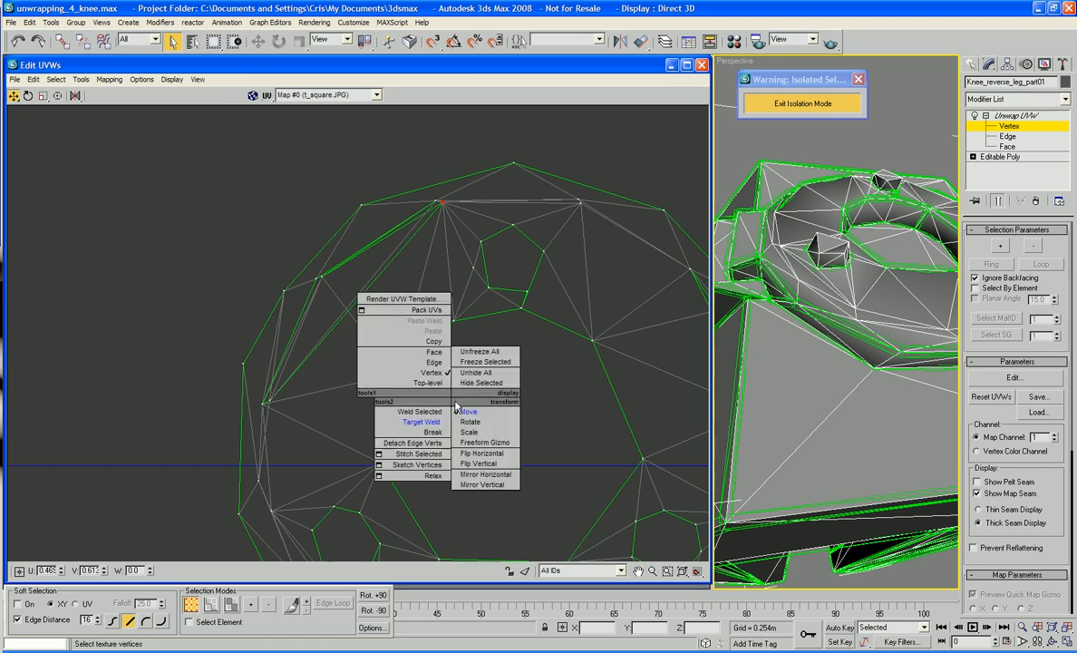
click(183, 391)
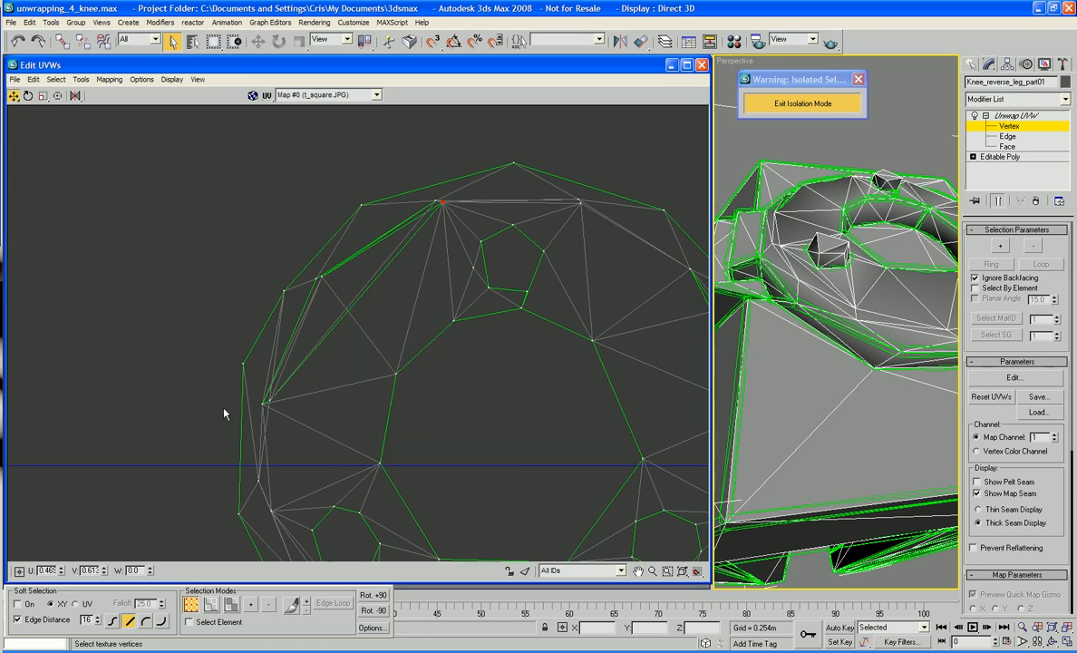
mouse_move(265, 403)
mouse_down()
mouse_move(244, 403)
mouse_move(291, 407)
mouse_move(256, 403)
mouse_move(275, 405)
mouse_up()
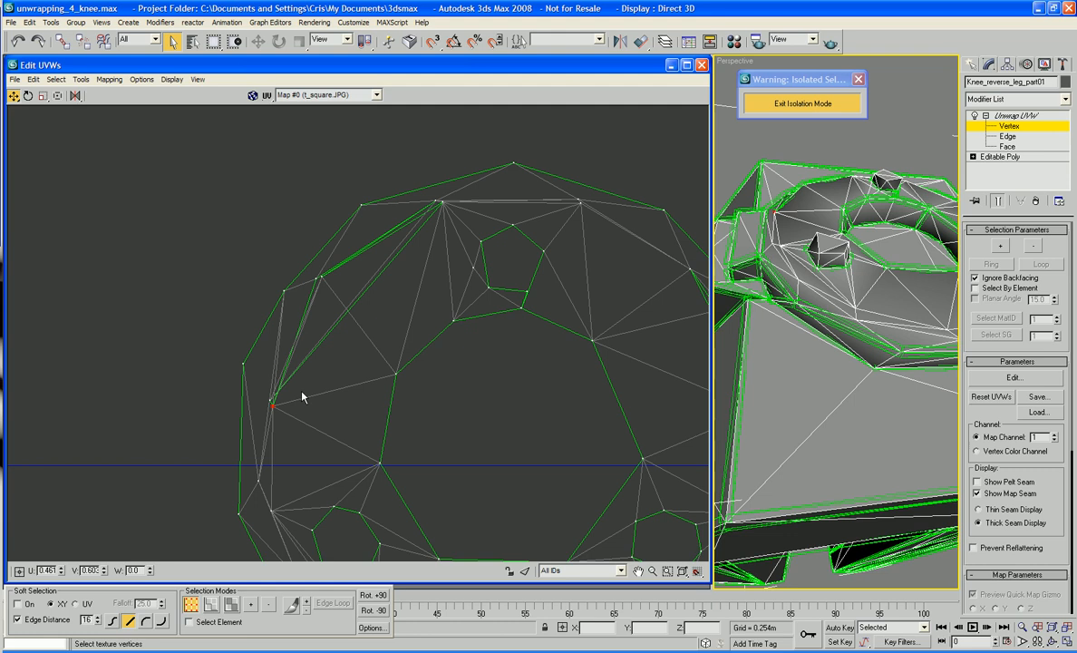
drag(315, 277, 326, 286)
click(274, 403)
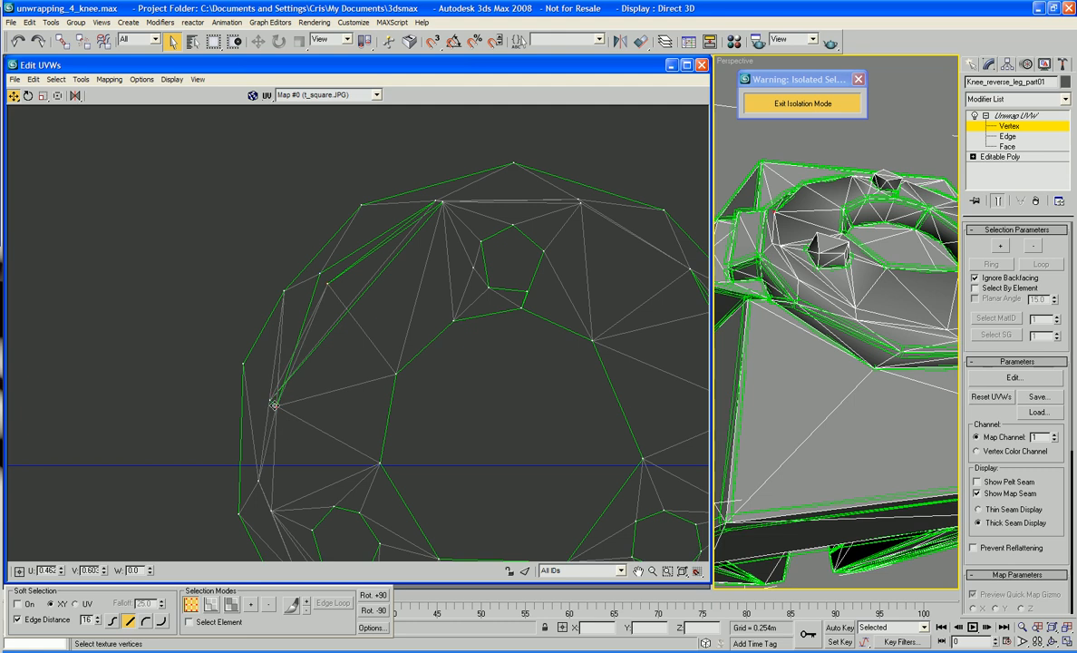
drag(272, 402, 302, 379)
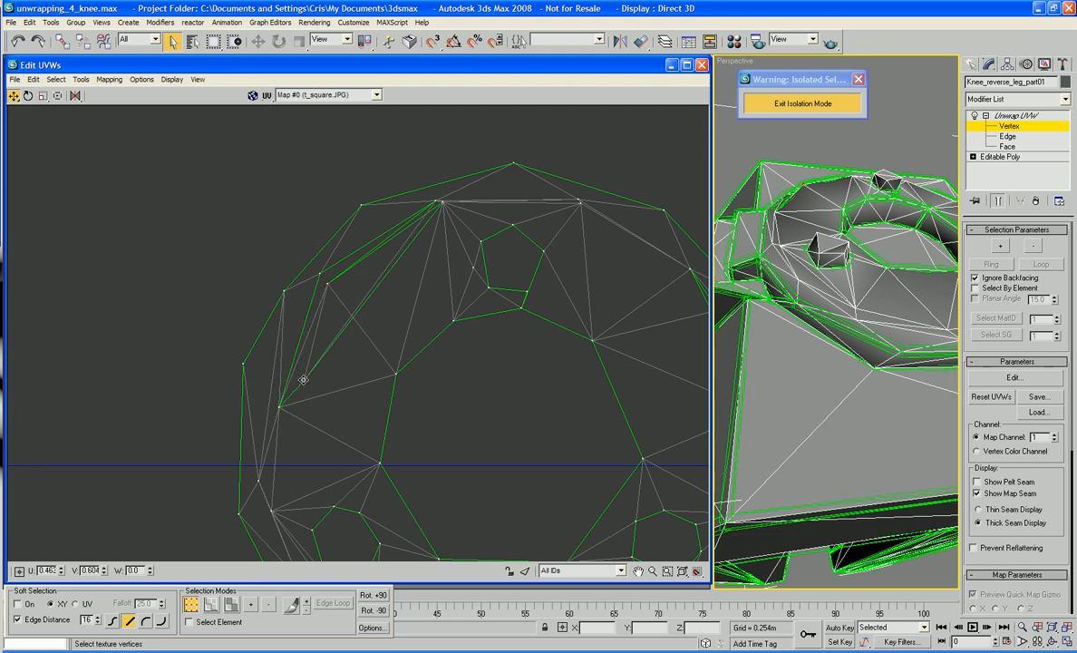
Nudge the inner vertices at the ring's top and right slightly inward
scroll(385, 334, down, 2)
scroll(337, 390, down, 2)
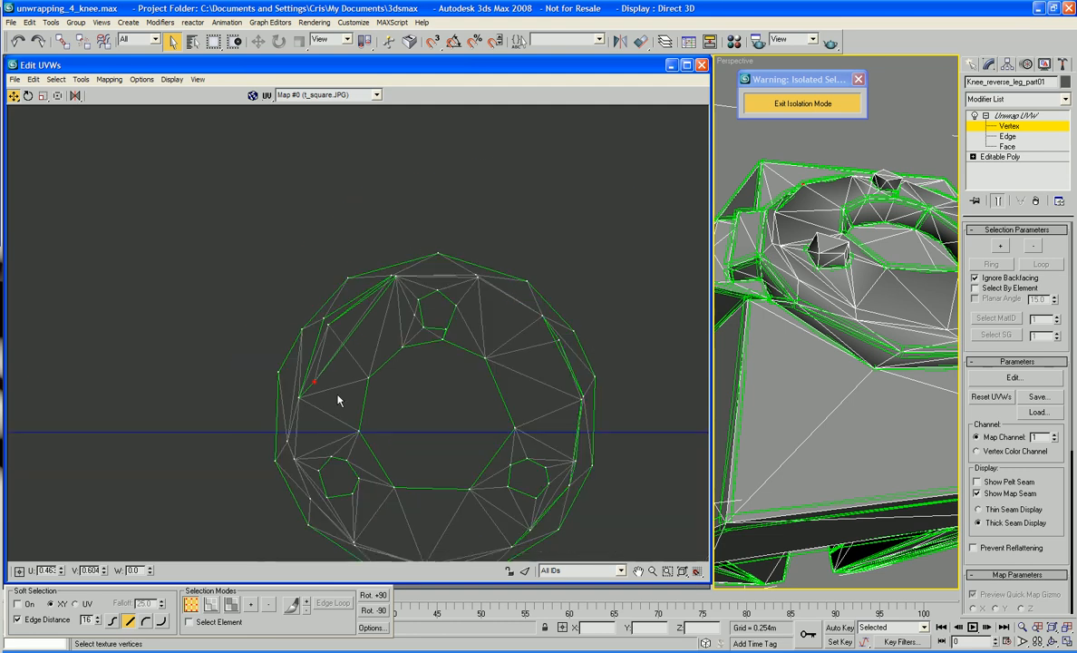
middle_drag(337, 396, 324, 358)
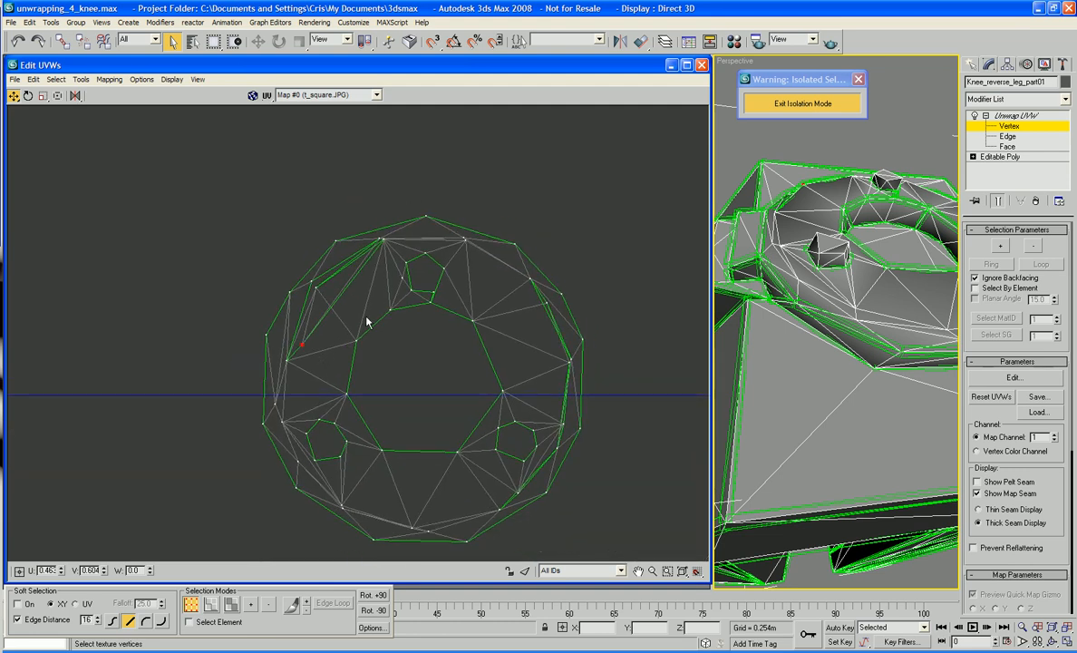
click(381, 238)
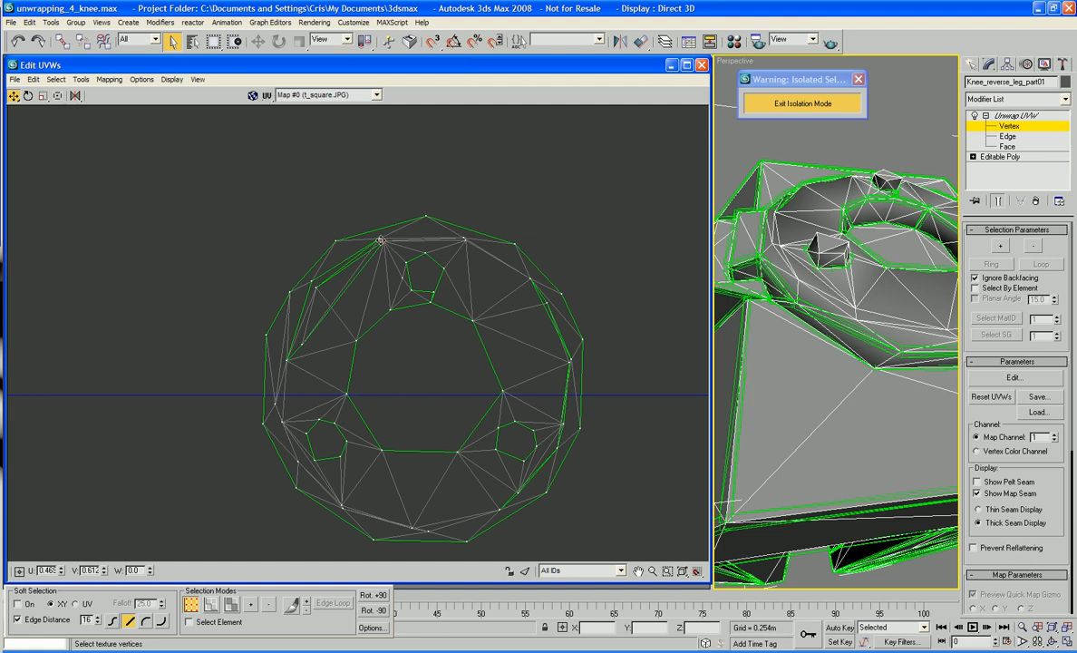
click(465, 242)
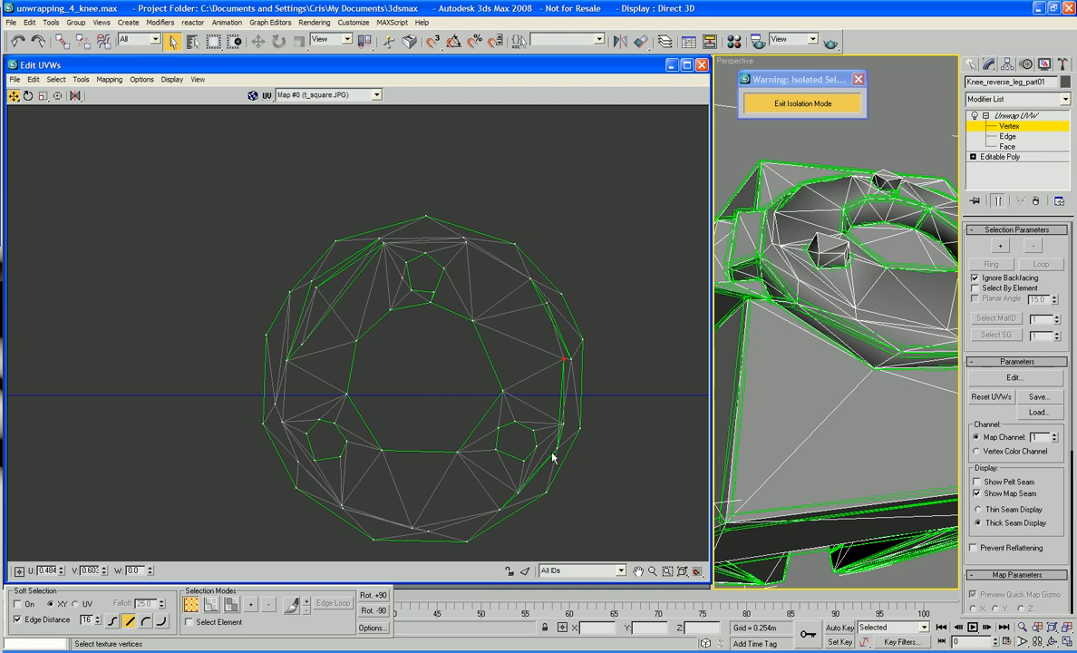
Adjust the inner-edge vertices at the ring's lower right and select the lower-left inner vertex
drag(556, 448, 564, 433)
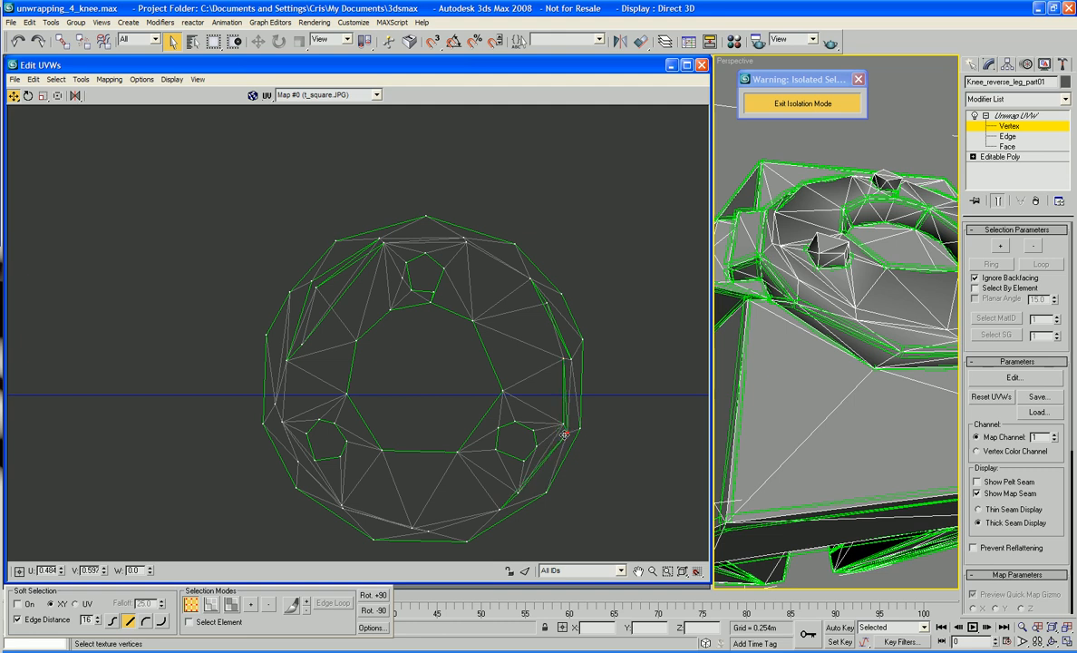
click(498, 509)
drag(498, 510, 506, 512)
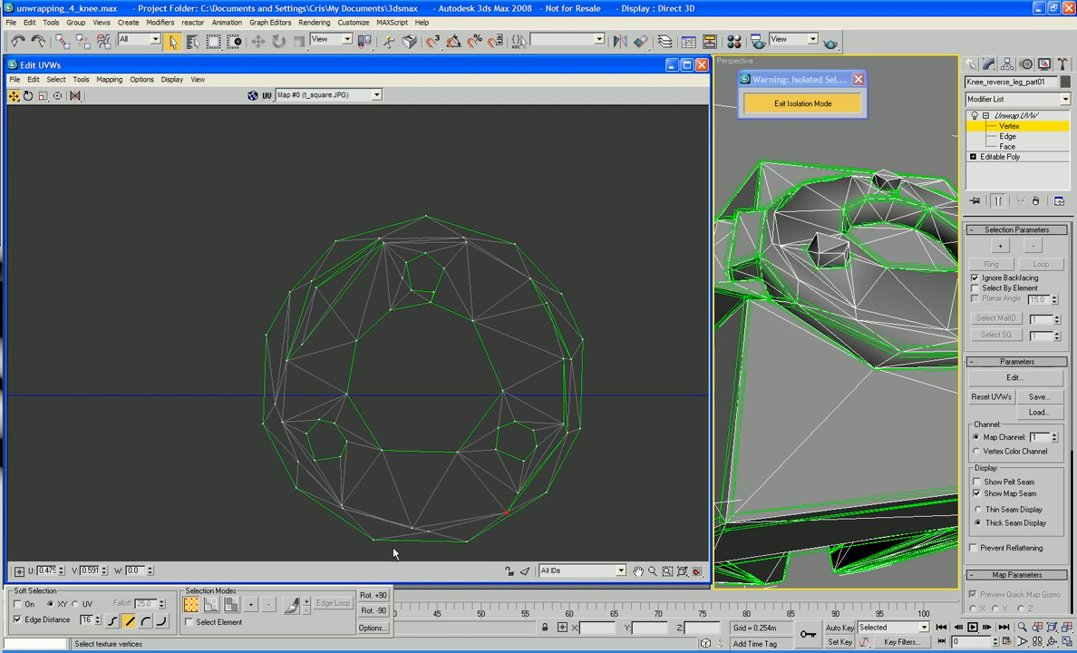
middle_drag(393, 552, 437, 533)
click(384, 492)
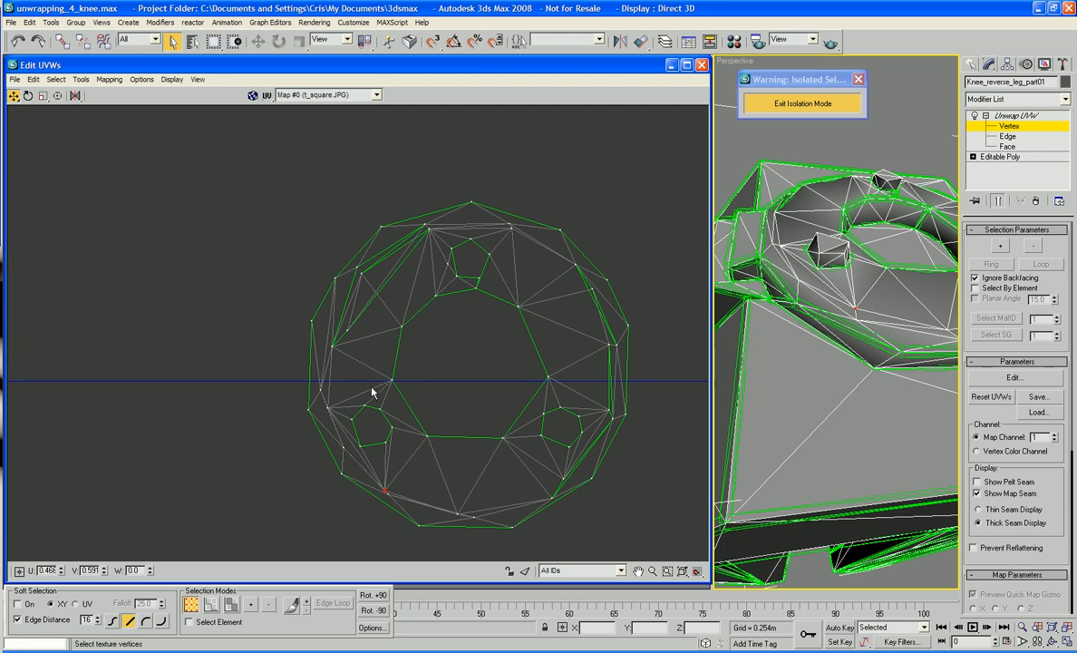
Switch to face selection, select the large triangle at the ring's upper left, and turn off the map seam display
scroll(455, 378, down, 3)
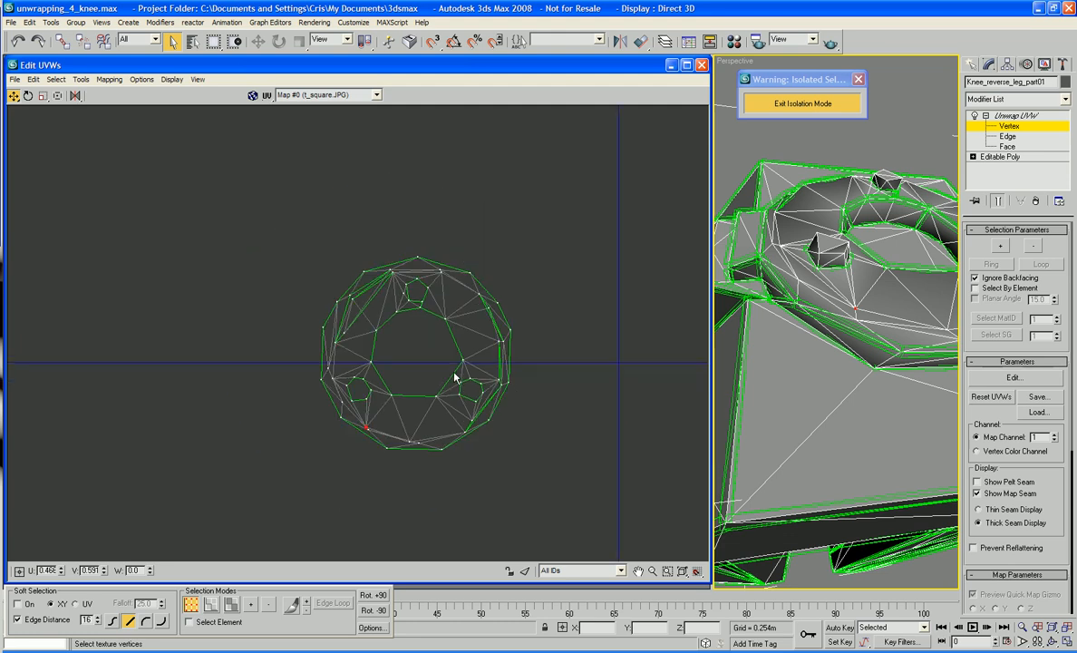
right_click(616, 348)
click(589, 273)
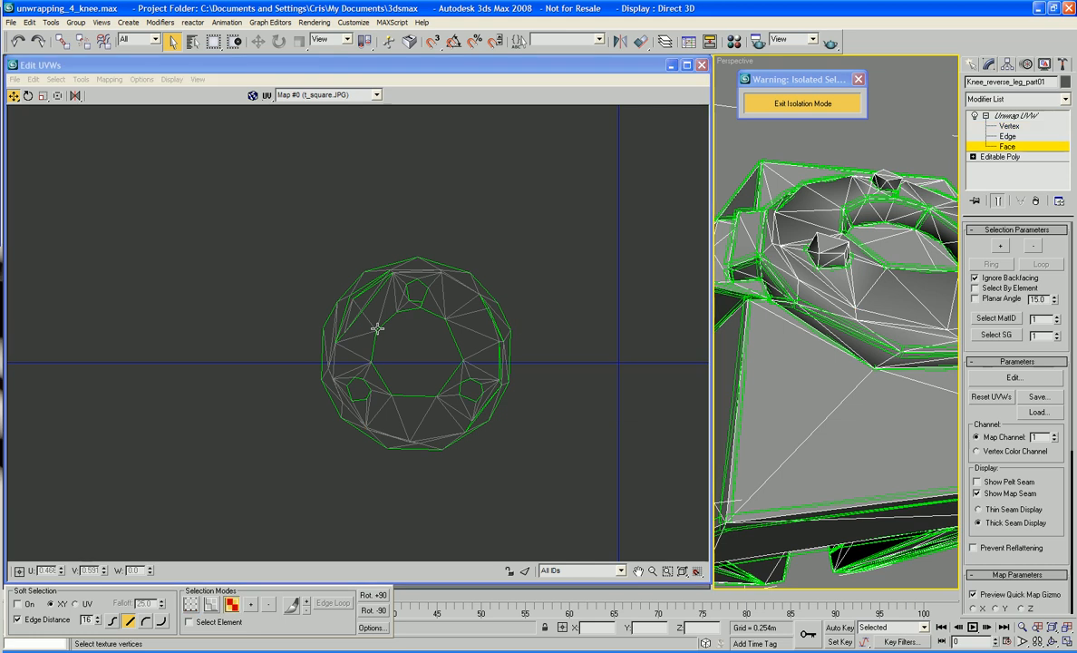
scroll(377, 328, up, 2)
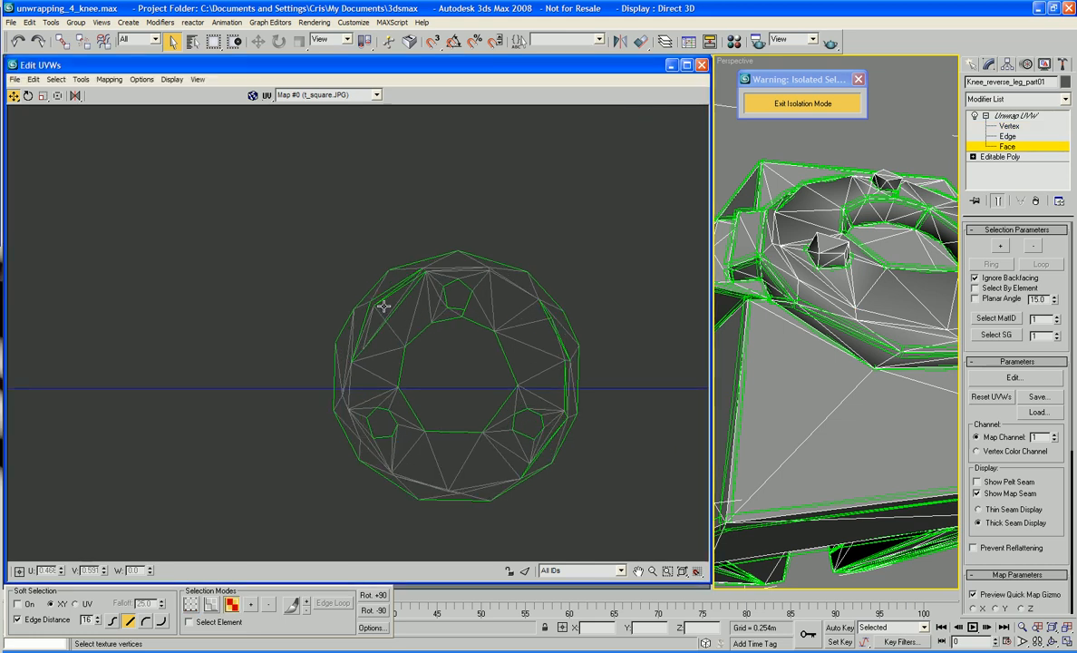
click(384, 306)
alt+middle_drag(787, 304, 835, 363)
middle_drag(899, 343, 835, 355)
click(976, 493)
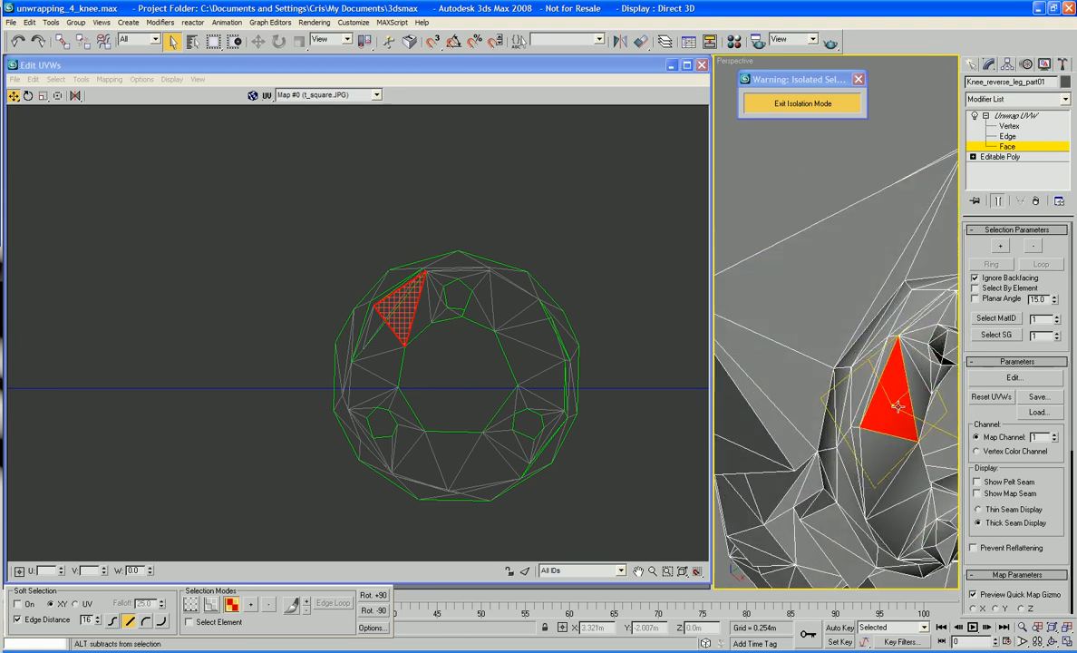
Break off the thin sliver face beside that triangle and move it outside the ring's upper left
click(884, 360)
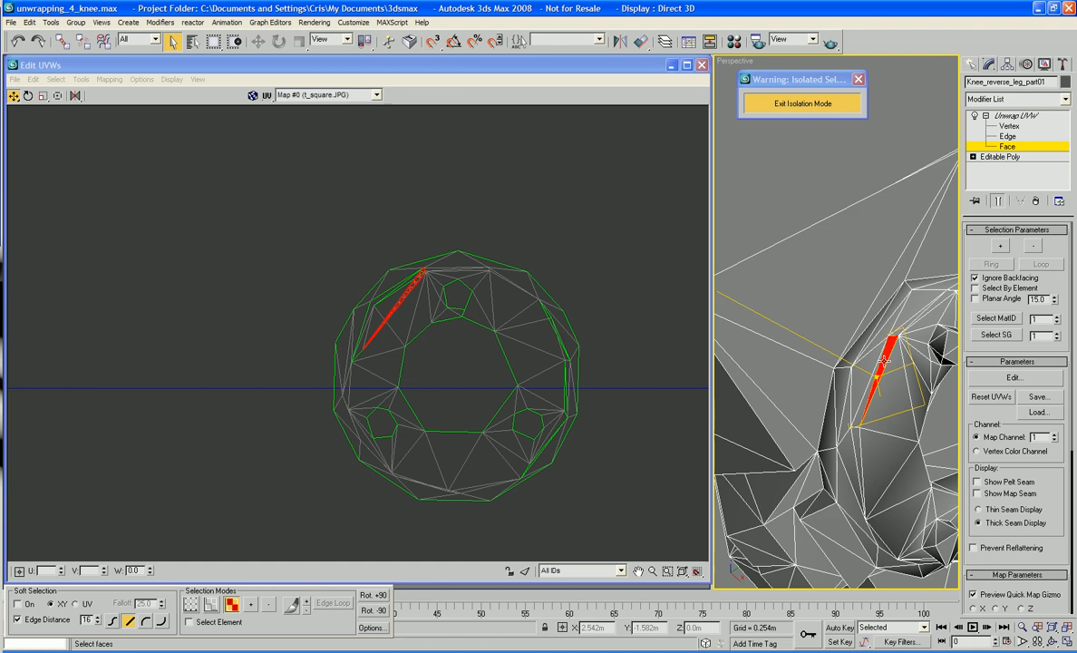
click(898, 372)
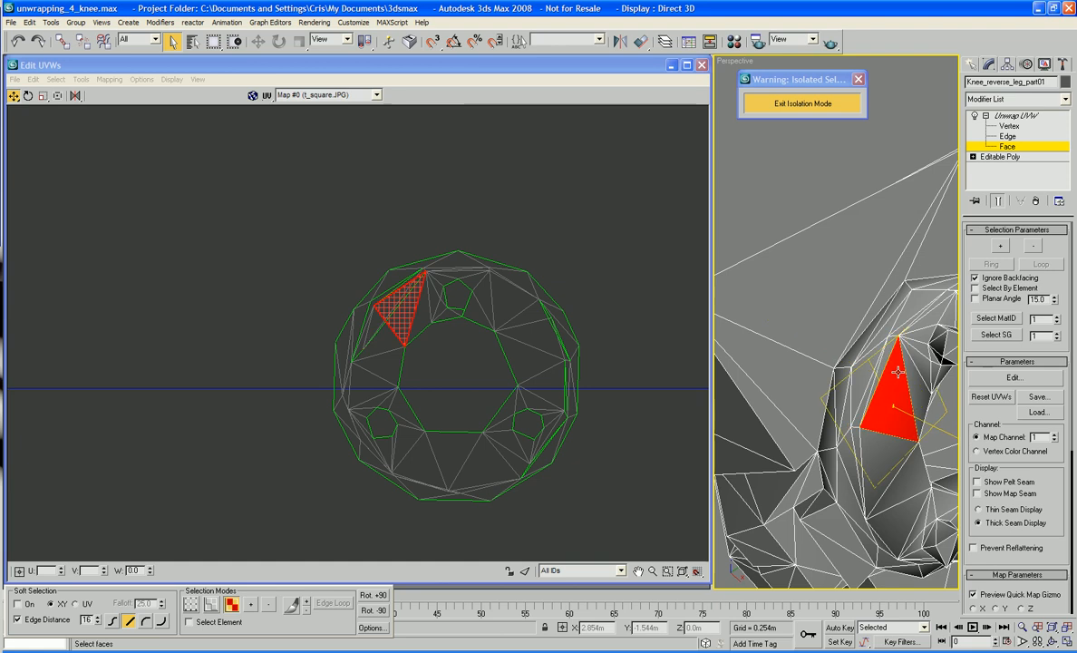
click(884, 359)
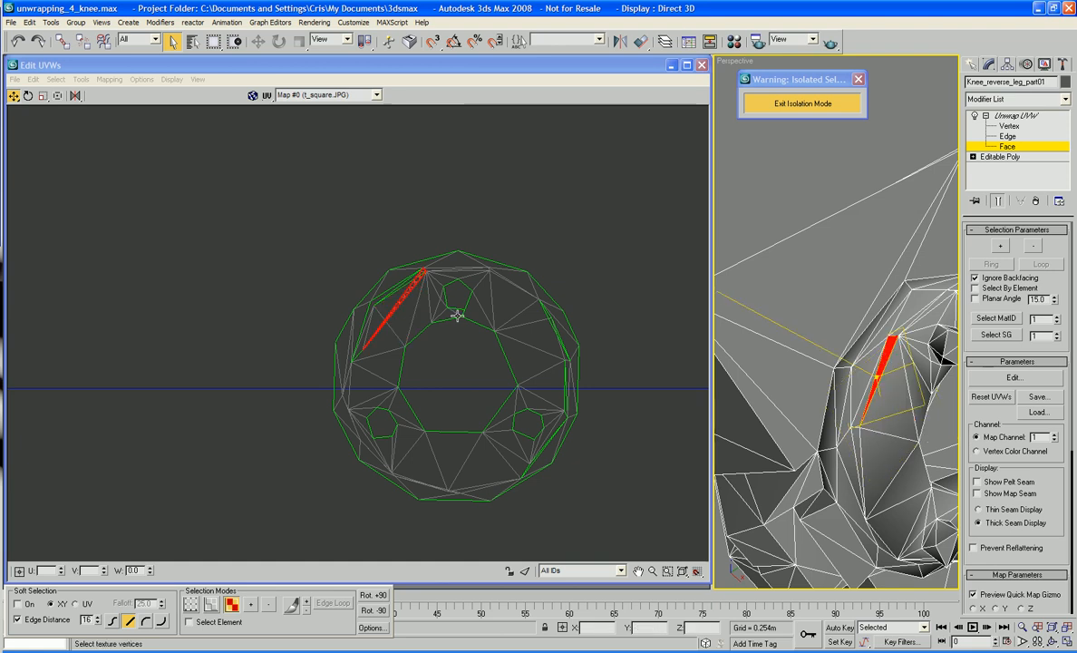
right_click(409, 291)
click(415, 295)
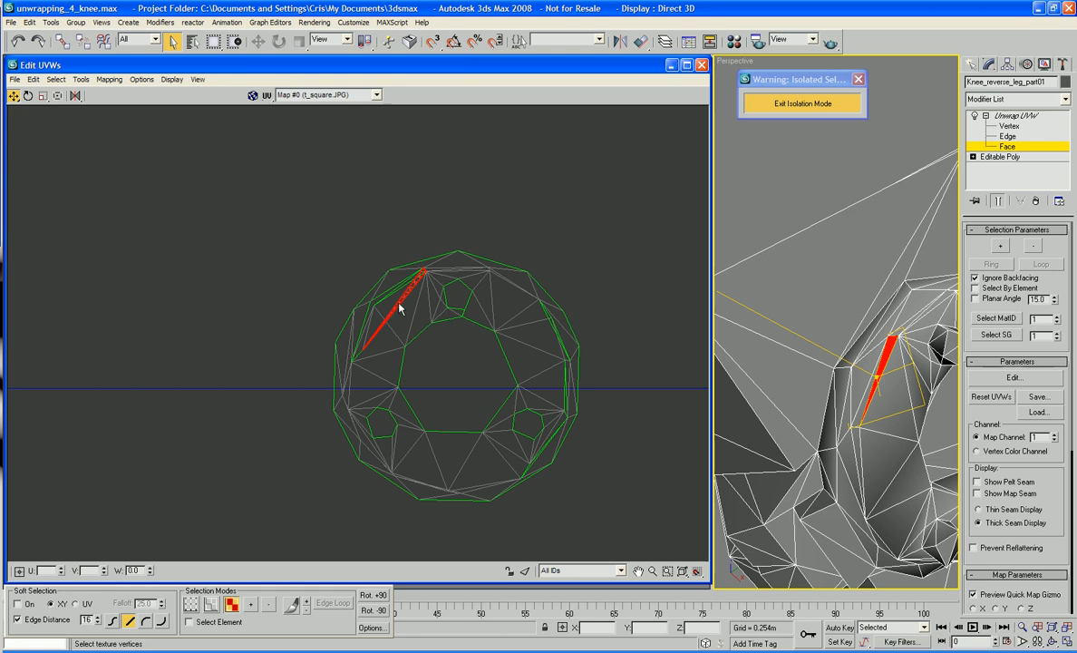
drag(397, 301, 323, 257)
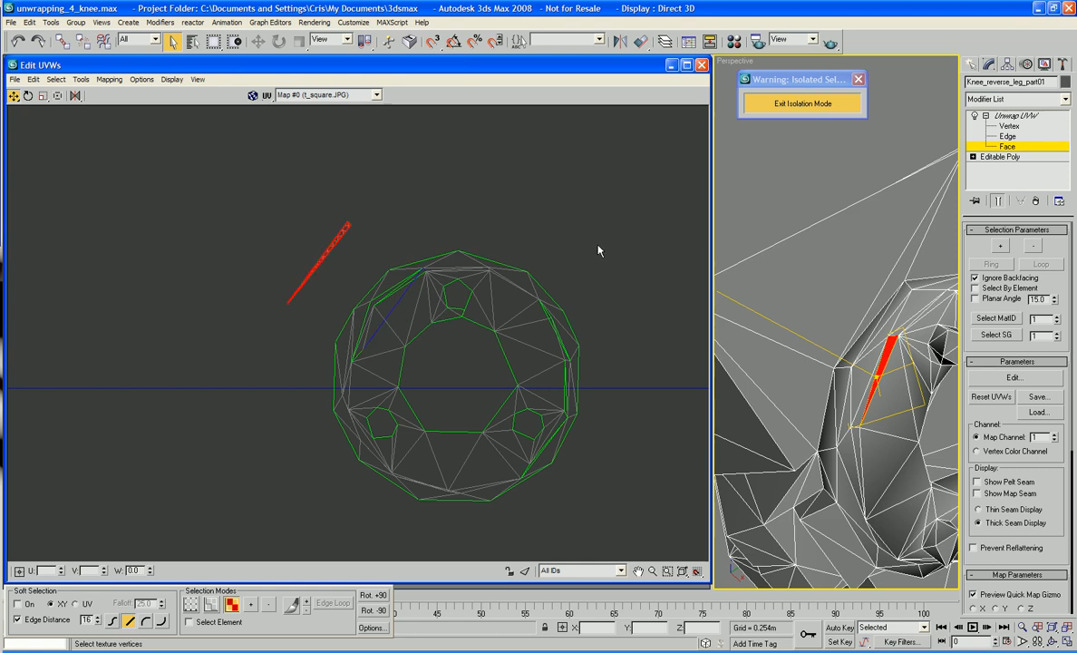
Break off the narrow face next to the sliver and move it farther left of the ring
click(855, 419)
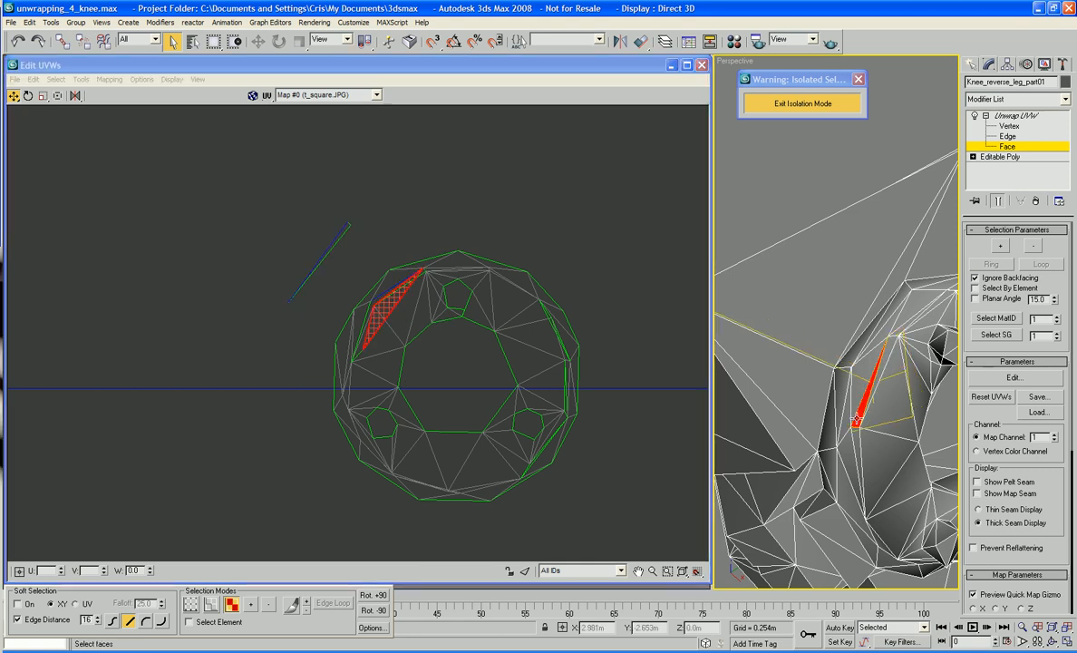
right_click(390, 308)
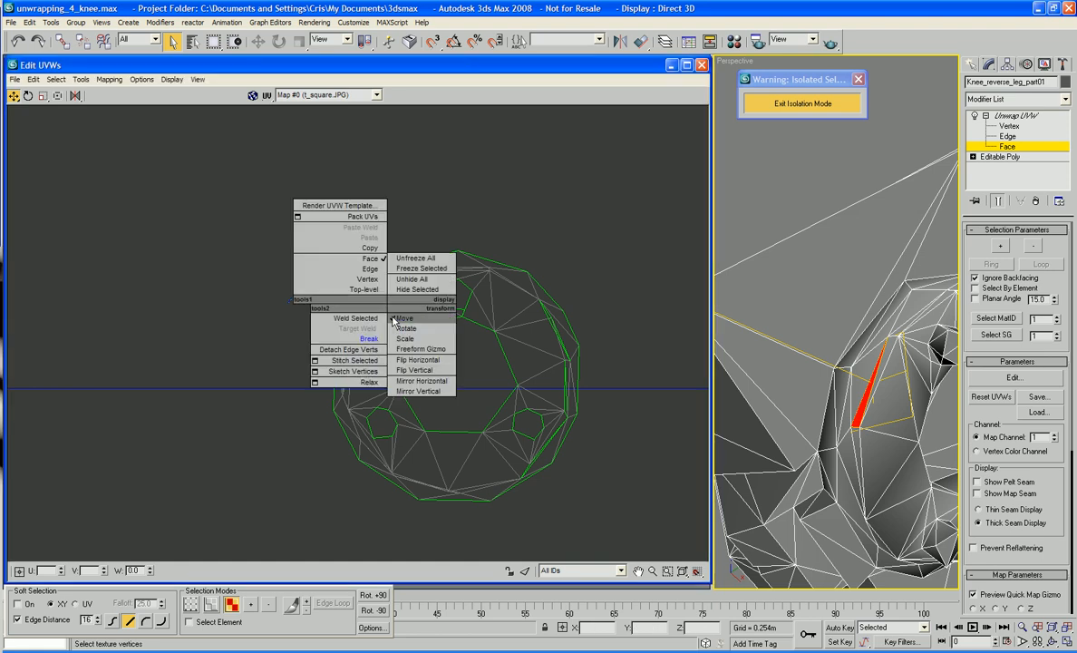
click(403, 318)
drag(384, 308, 170, 315)
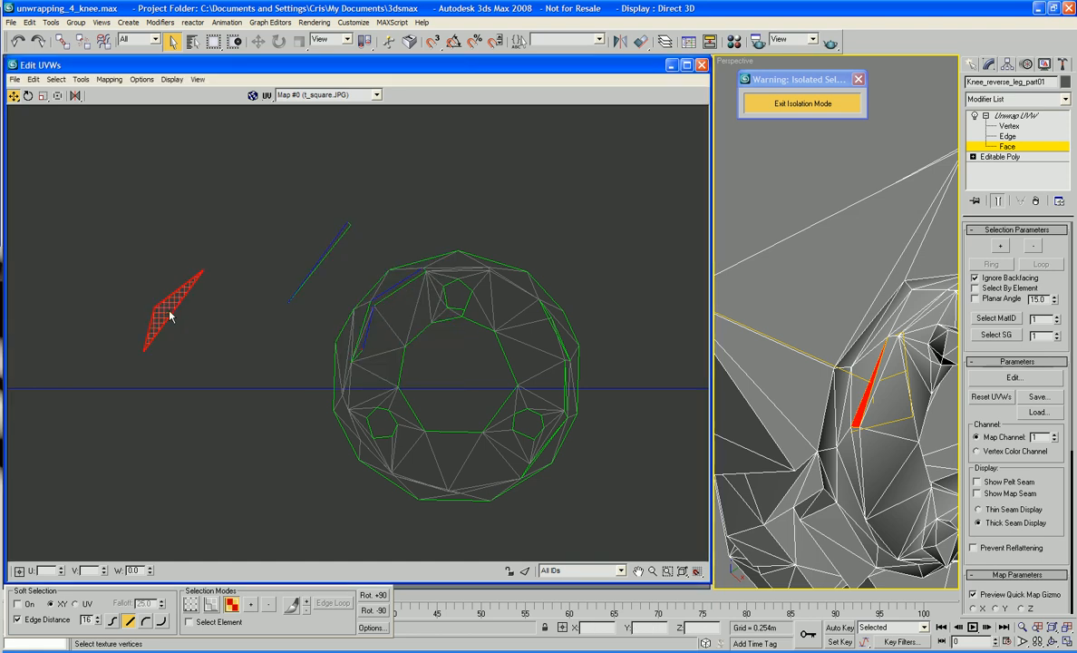
Break off the narrow face at the ring's left inner edge and move it outside the ring's left side
click(864, 387)
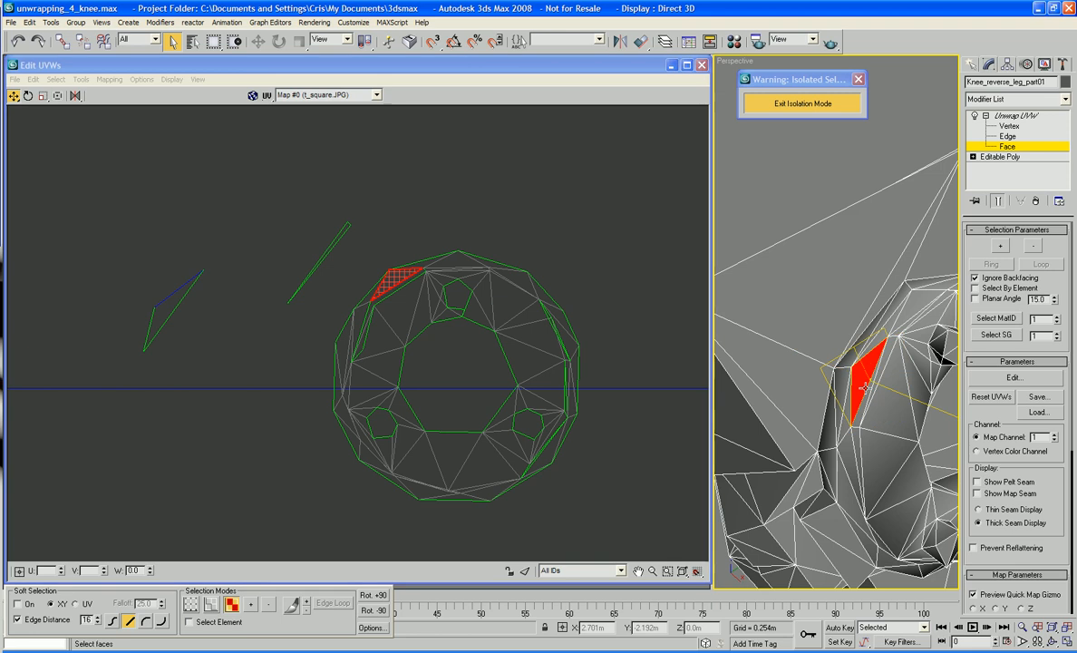
click(866, 399)
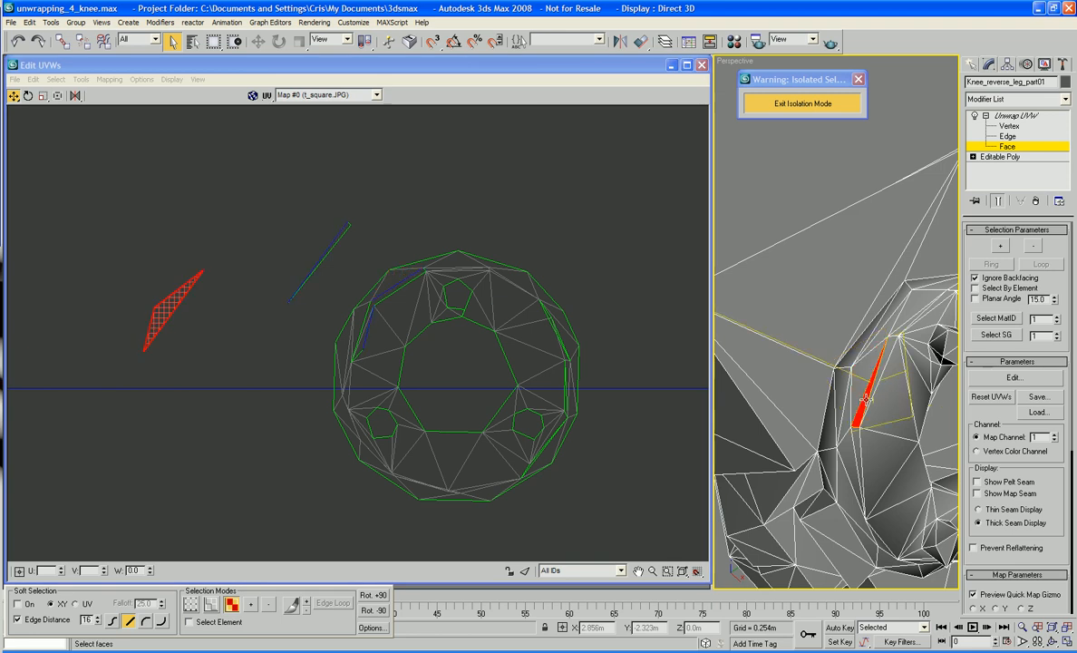
click(855, 449)
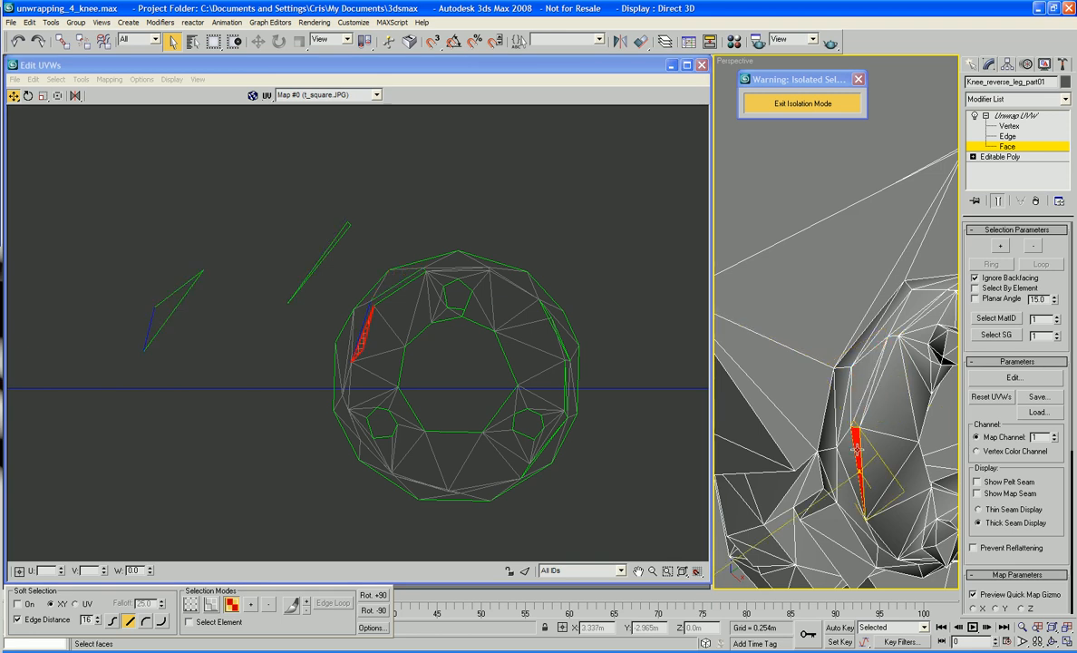
right_click(360, 337)
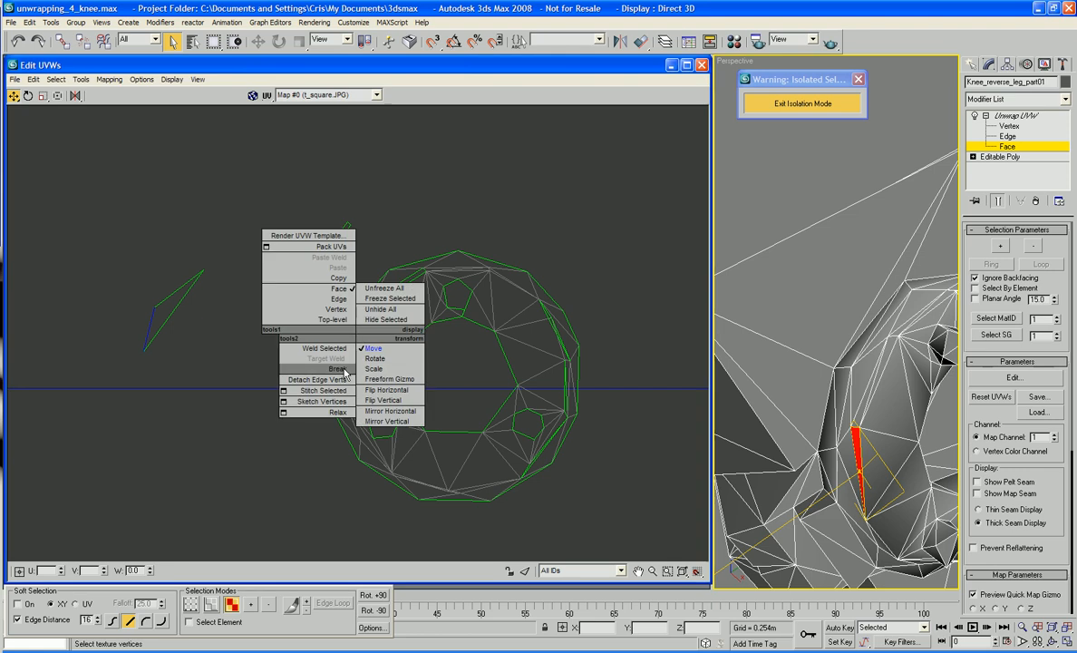
click(380, 344)
drag(351, 352, 260, 359)
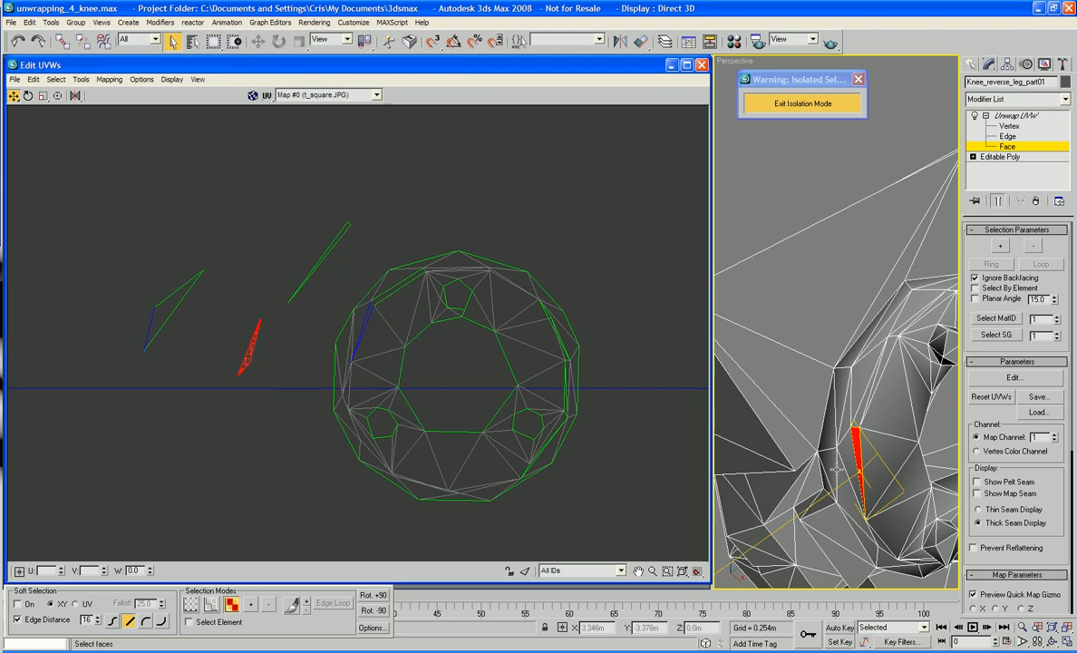
Examine how the detached pieces adjoin the ring by selecting the neighboring faces and the loose thin sliver
click(890, 470)
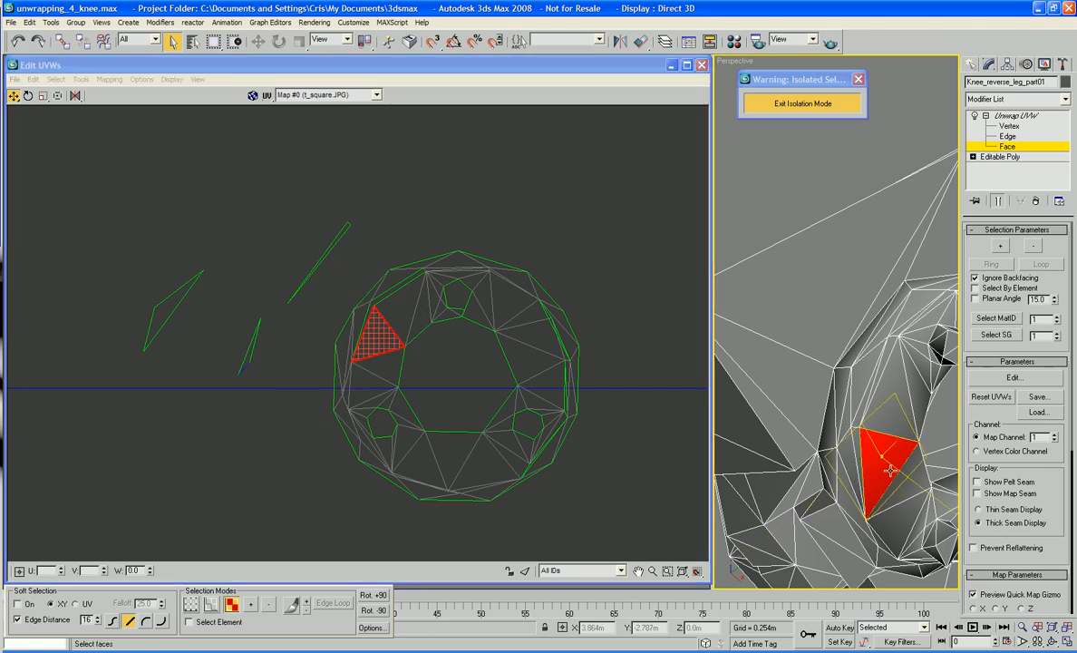
click(847, 463)
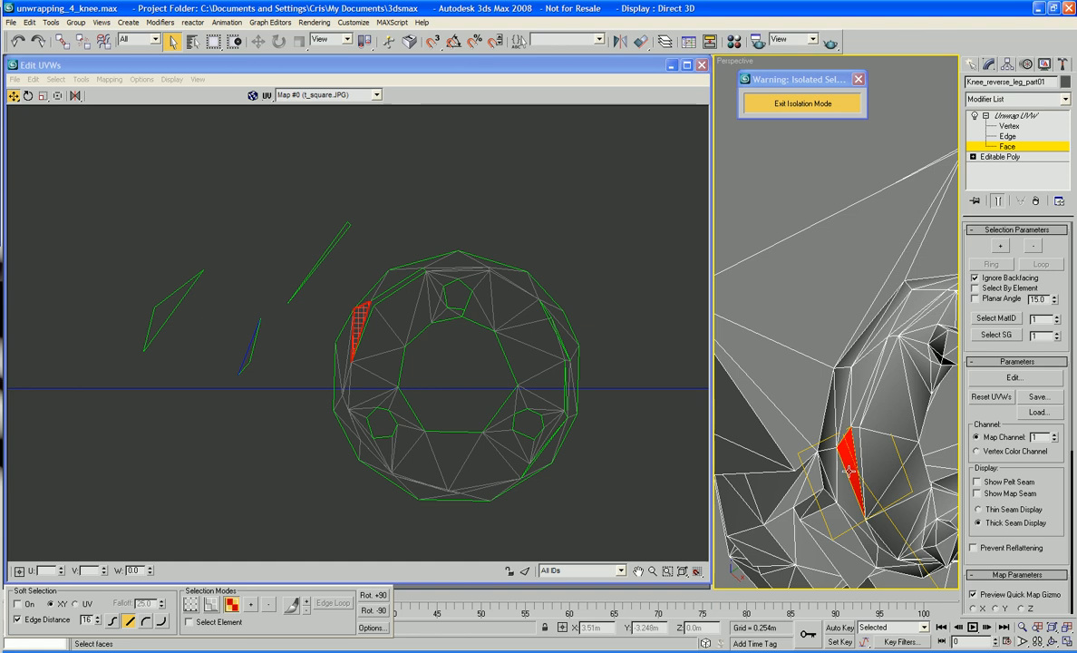
middle_drag(555, 387, 563, 396)
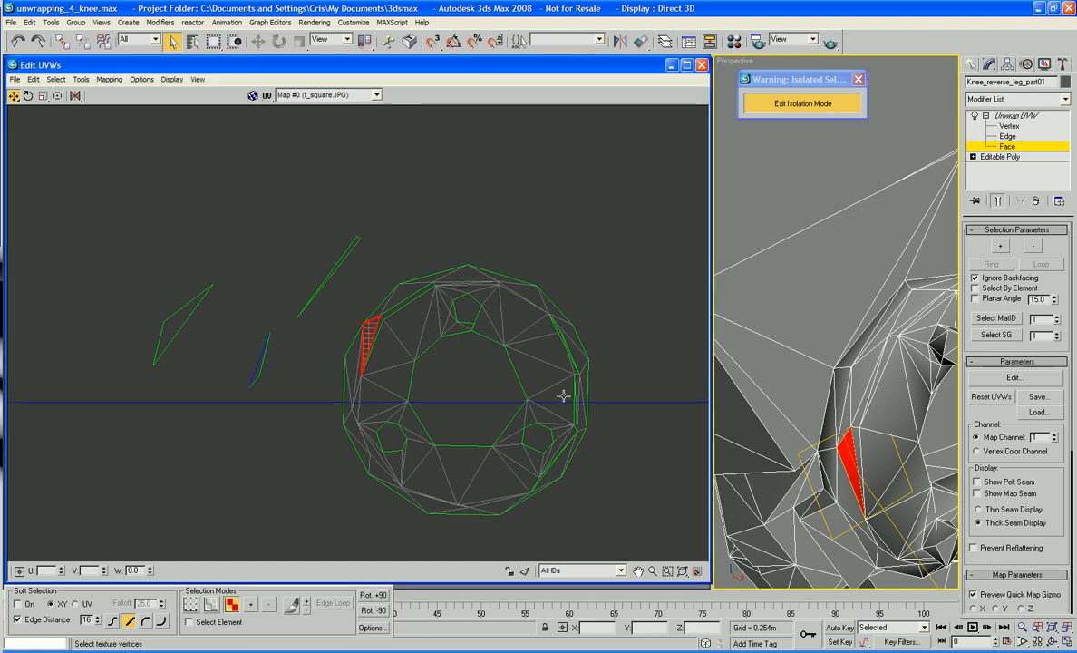
scroll(580, 371, up, 3)
click(251, 286)
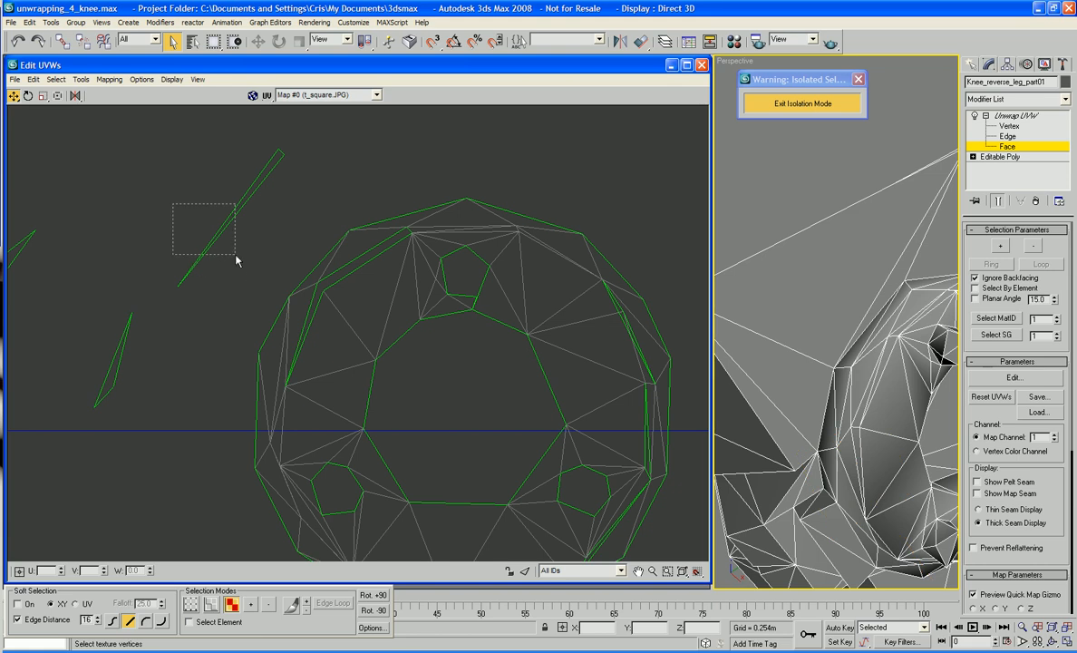
drag(173, 204, 235, 260)
right_click(239, 246)
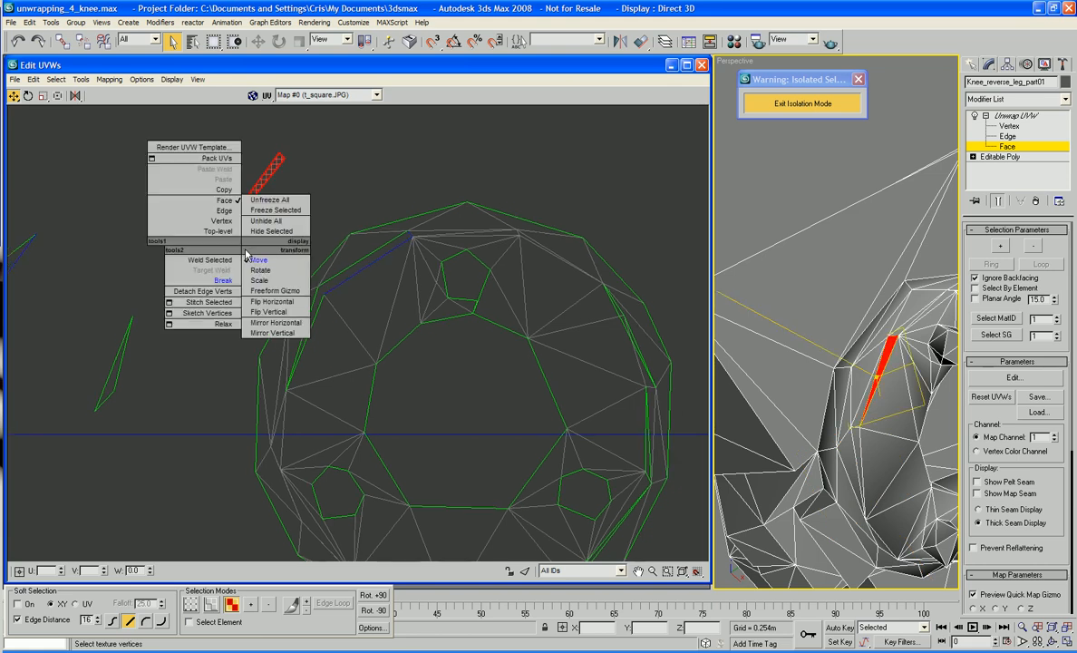
click(286, 251)
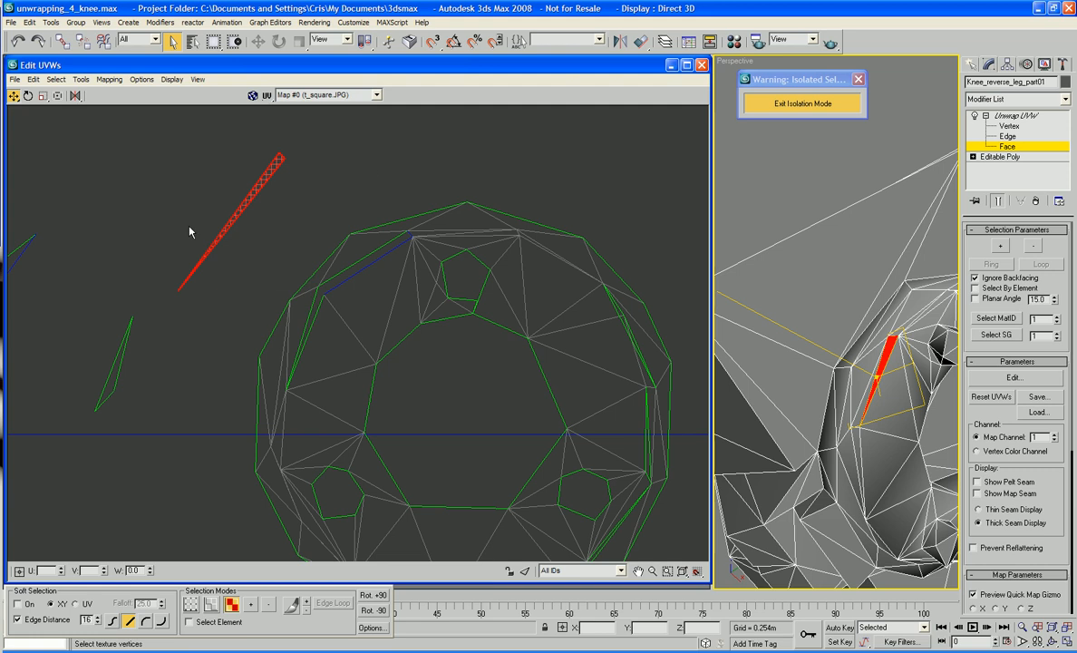
click(185, 281)
Switch to vertex selection and target-weld the thin sliver's three vertices to the matching vertices at the ring's upper left
right_click(195, 300)
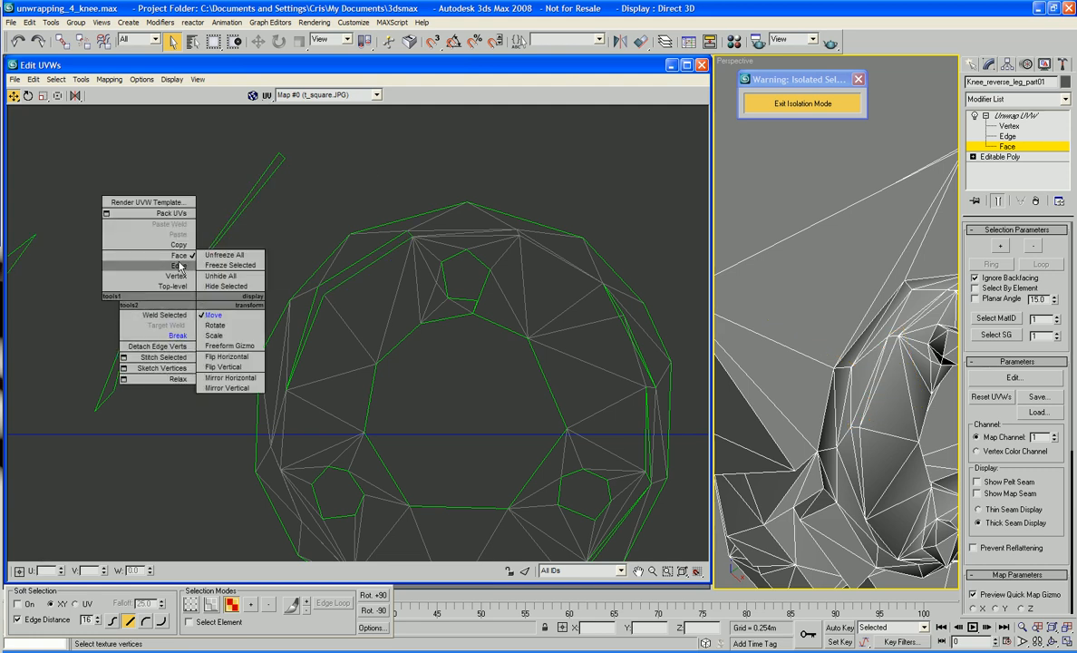
click(178, 277)
right_click(201, 308)
click(169, 331)
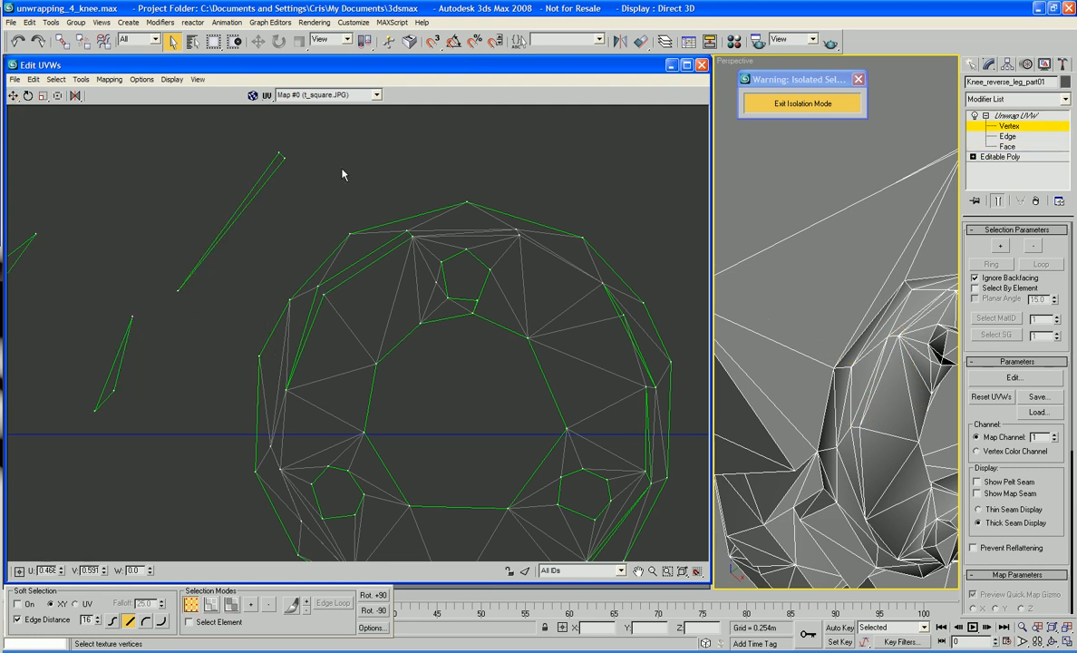
drag(284, 159, 413, 237)
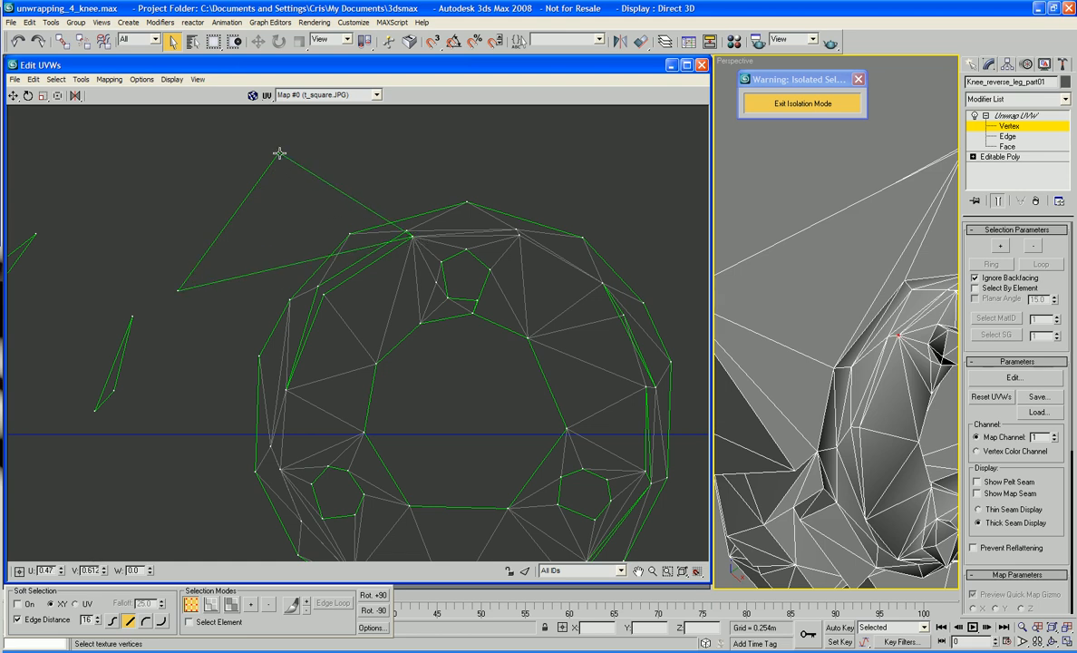
drag(280, 154, 410, 235)
drag(178, 291, 324, 293)
middle_drag(253, 297, 281, 272)
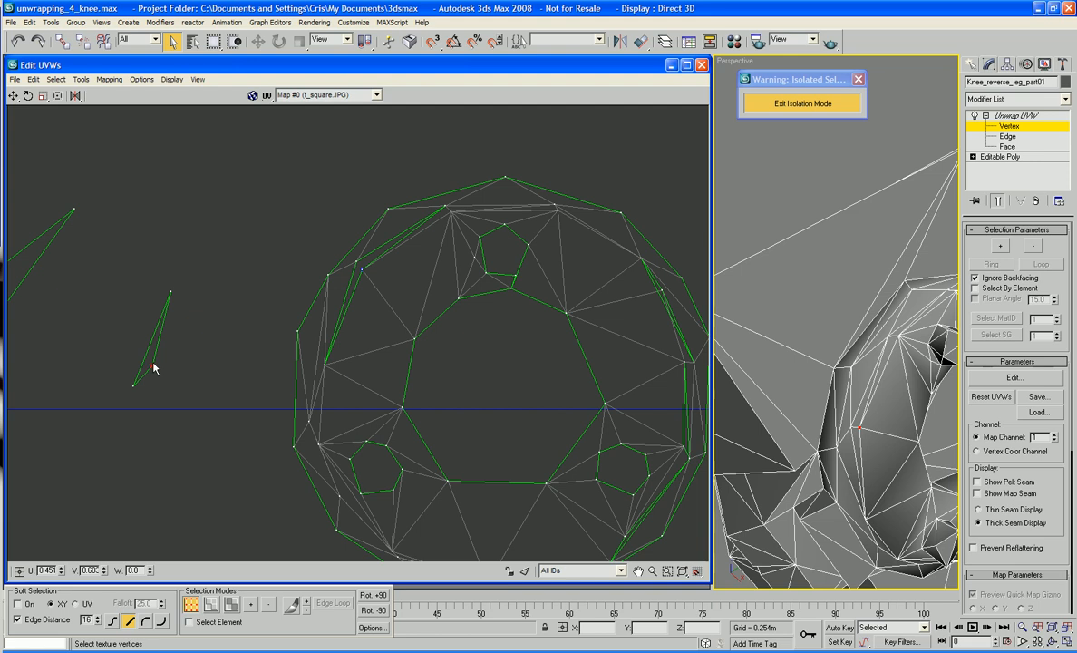
Target-weld the small loose face's three vertices into the gap on the ring's left side
drag(153, 366, 360, 270)
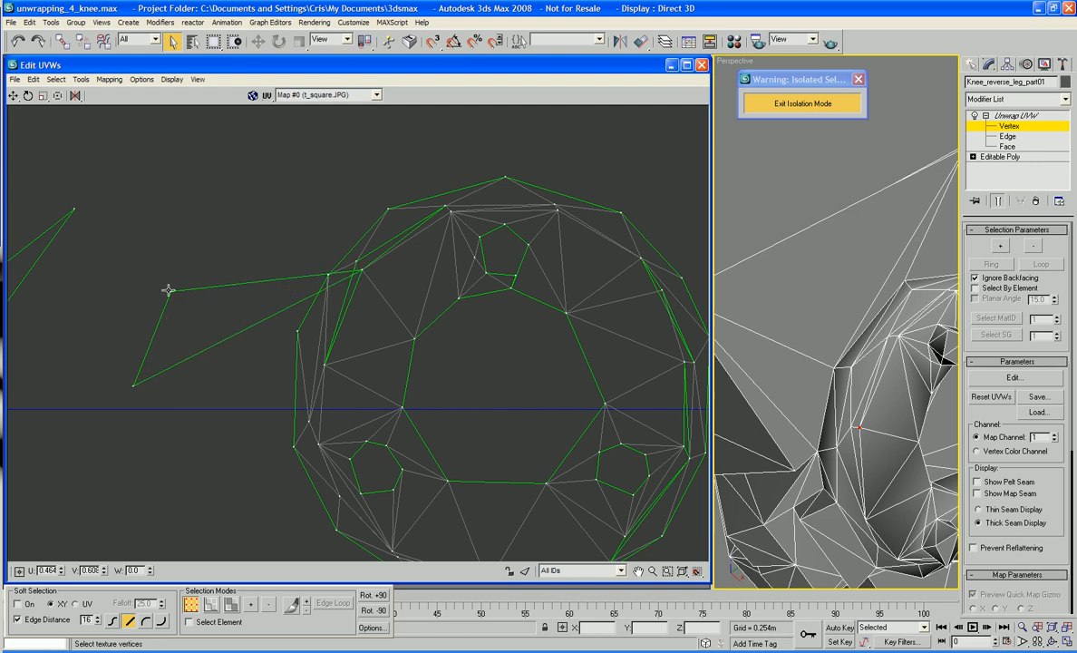
drag(170, 291, 357, 263)
drag(133, 385, 324, 367)
middle_drag(230, 313, 282, 388)
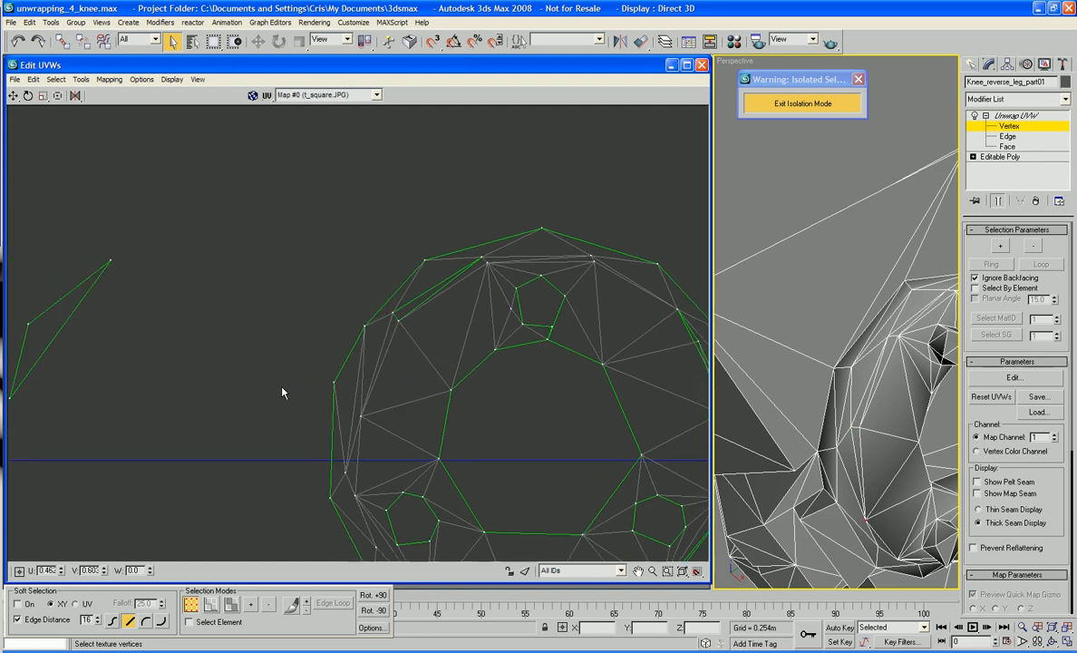
Target-weld the remaining loose triangle's three vertices into the gap at the ring's upper left
middle_drag(158, 356, 226, 328)
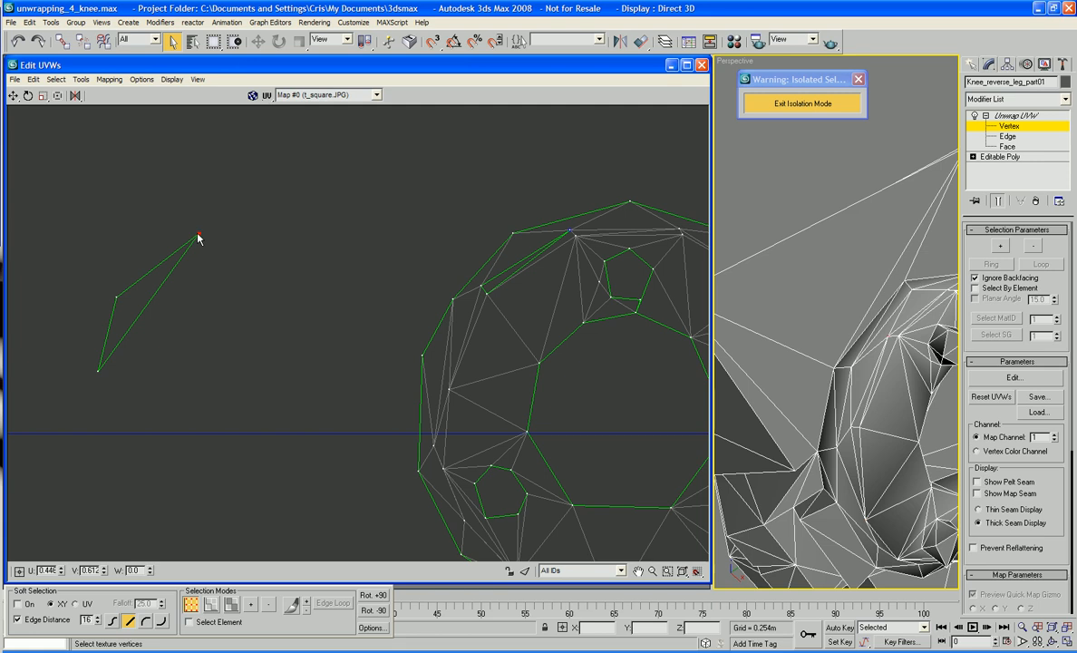
drag(200, 238, 571, 231)
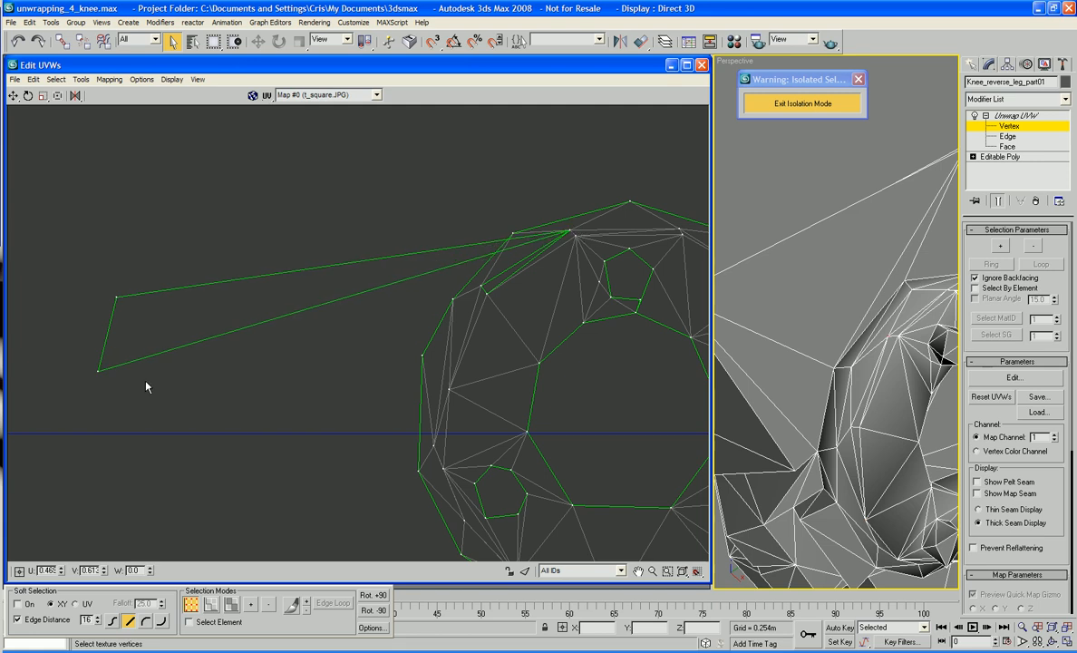
drag(96, 372, 484, 293)
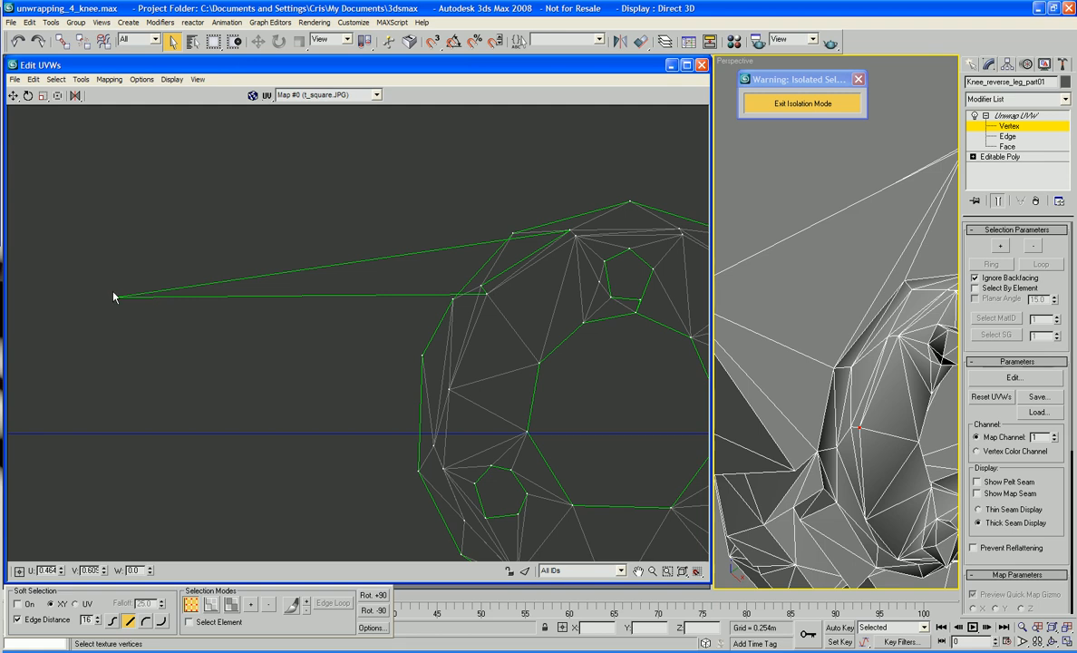
drag(116, 301, 480, 284)
Save the scene and briefly display the map seams to check the knee model
key(ctrl+s)
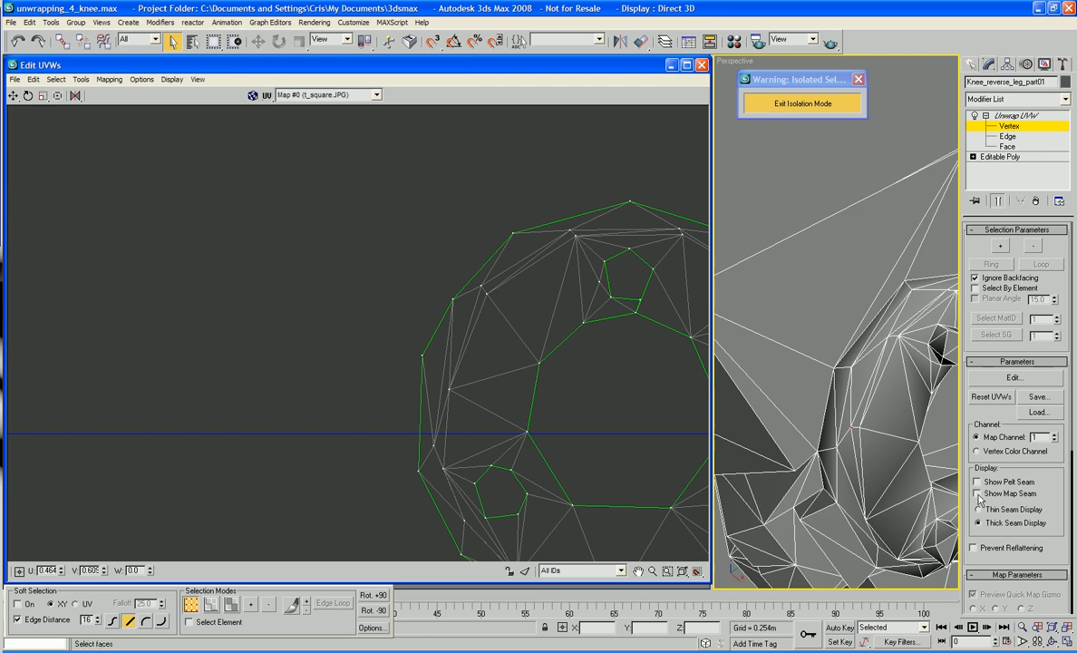
click(977, 493)
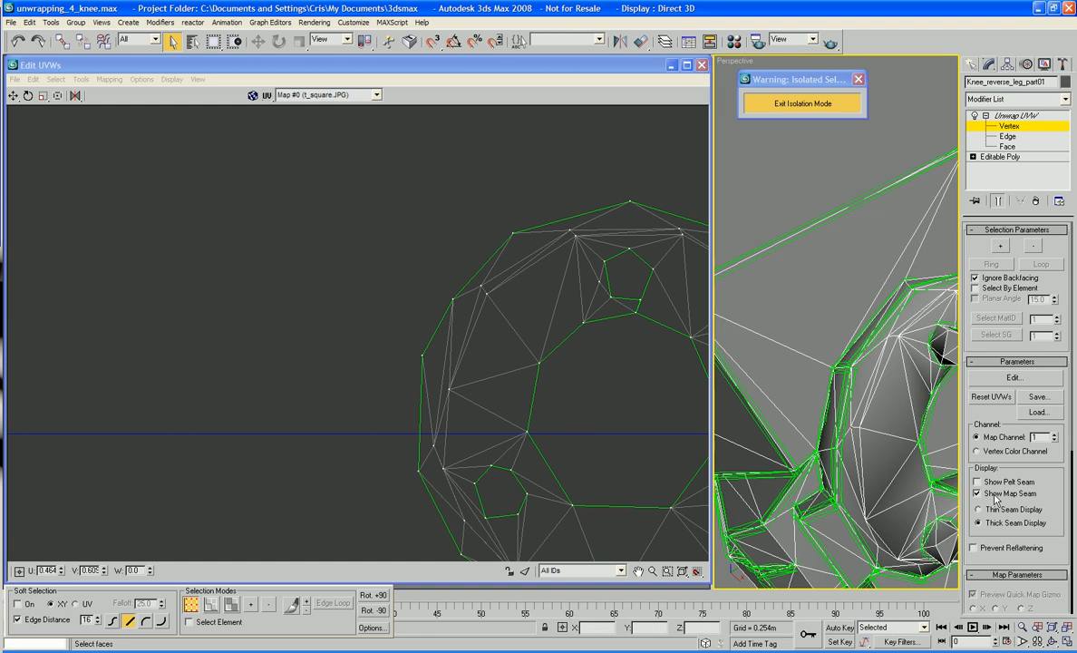
click(977, 493)
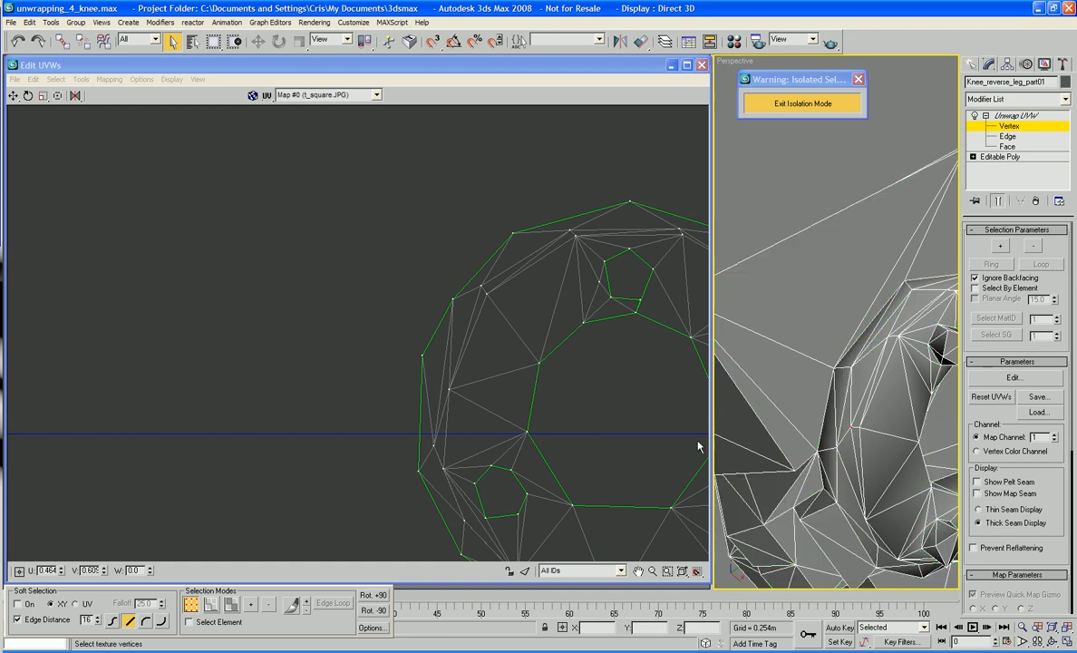
Switch to face selection, select the ring's lower-right inner sliver, and select the thin face adjoining it on the model
middle_drag(697, 444, 393, 276)
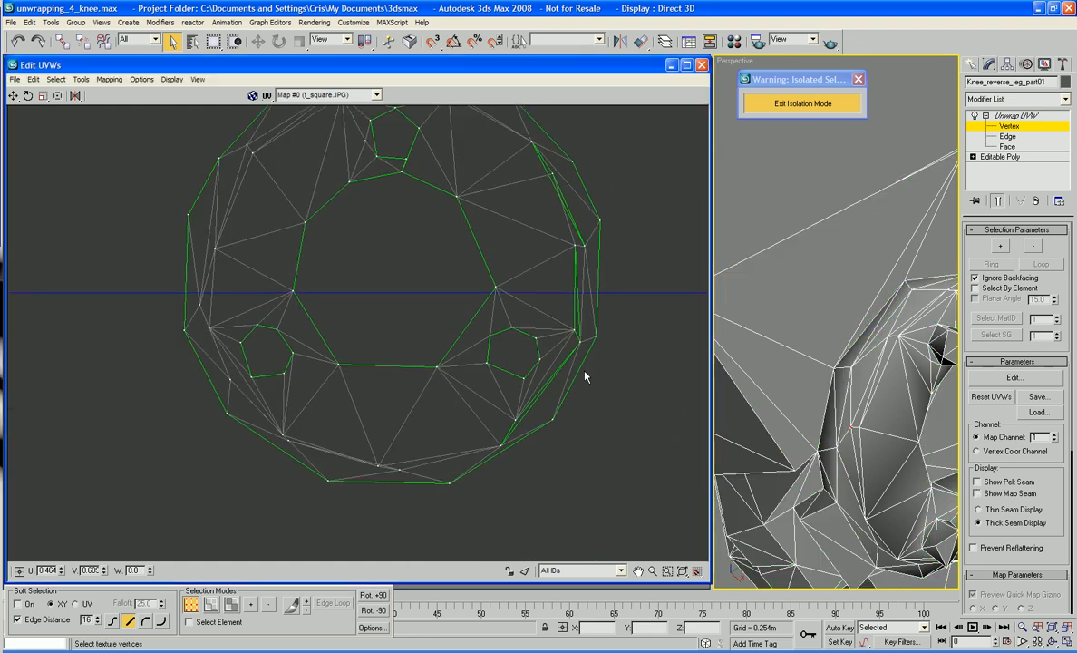
alt+middle_drag(849, 459, 738, 397)
right_click(580, 426)
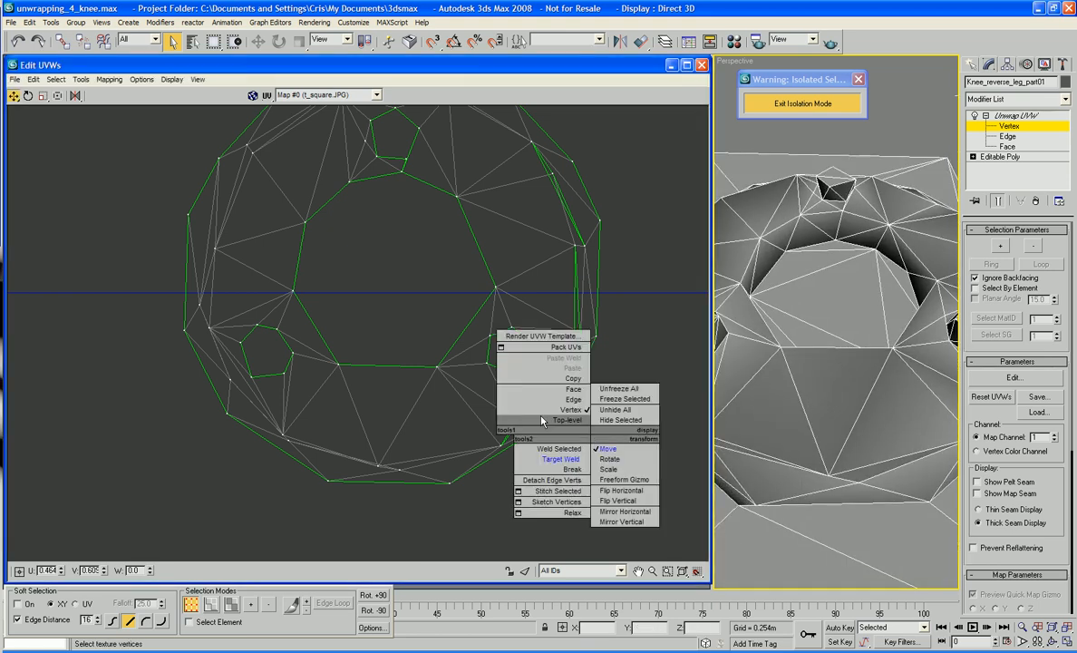
click(554, 389)
click(547, 378)
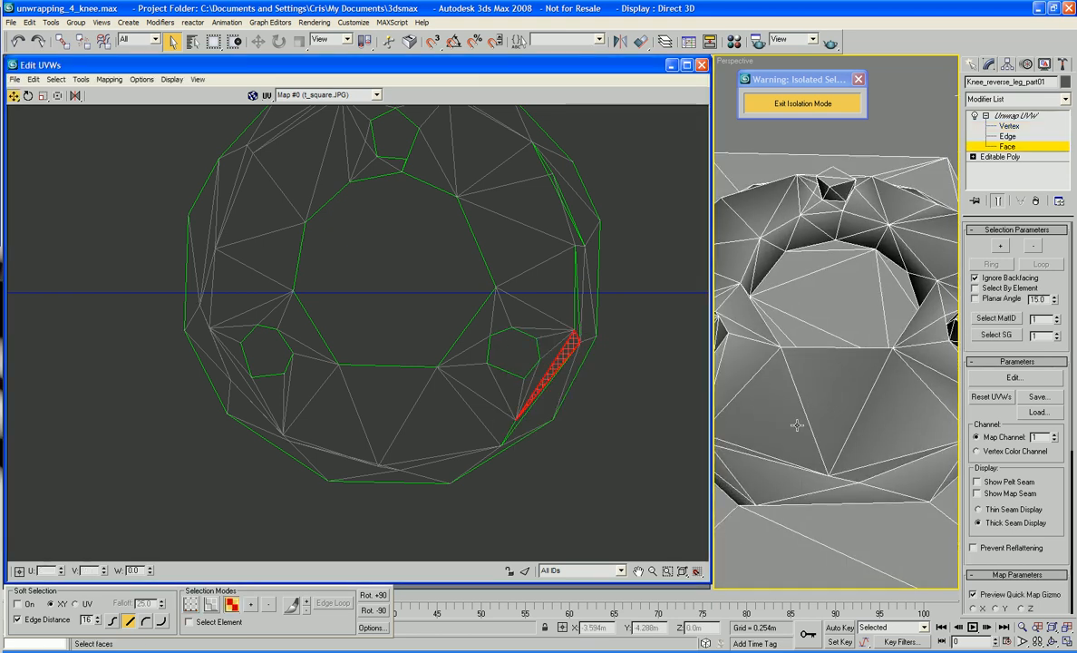
alt+middle_drag(769, 412, 745, 415)
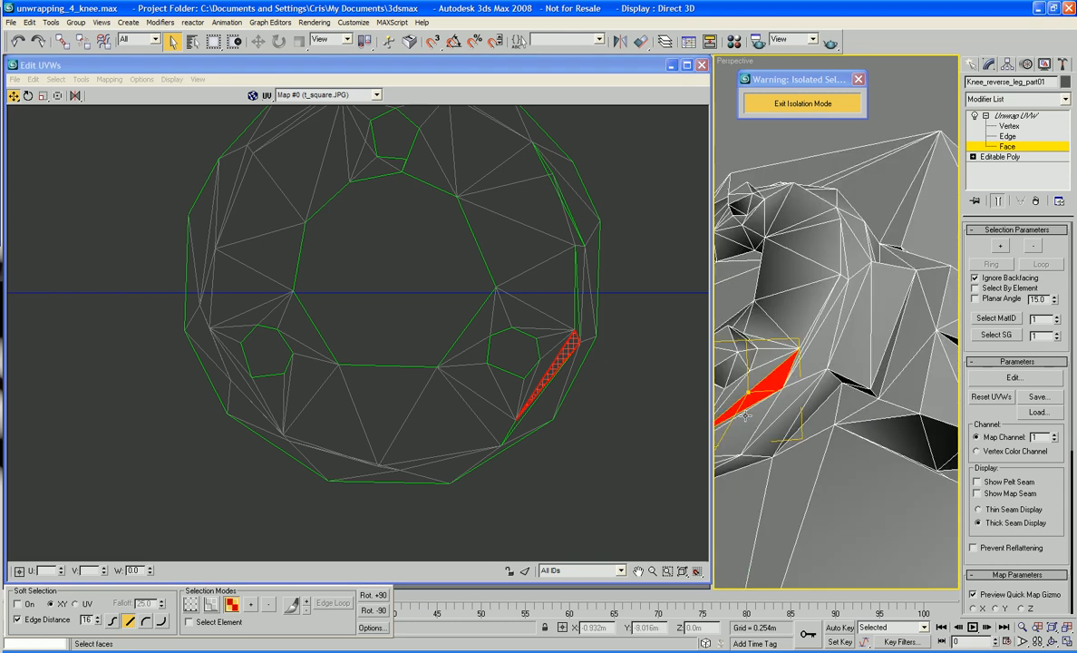
click(741, 413)
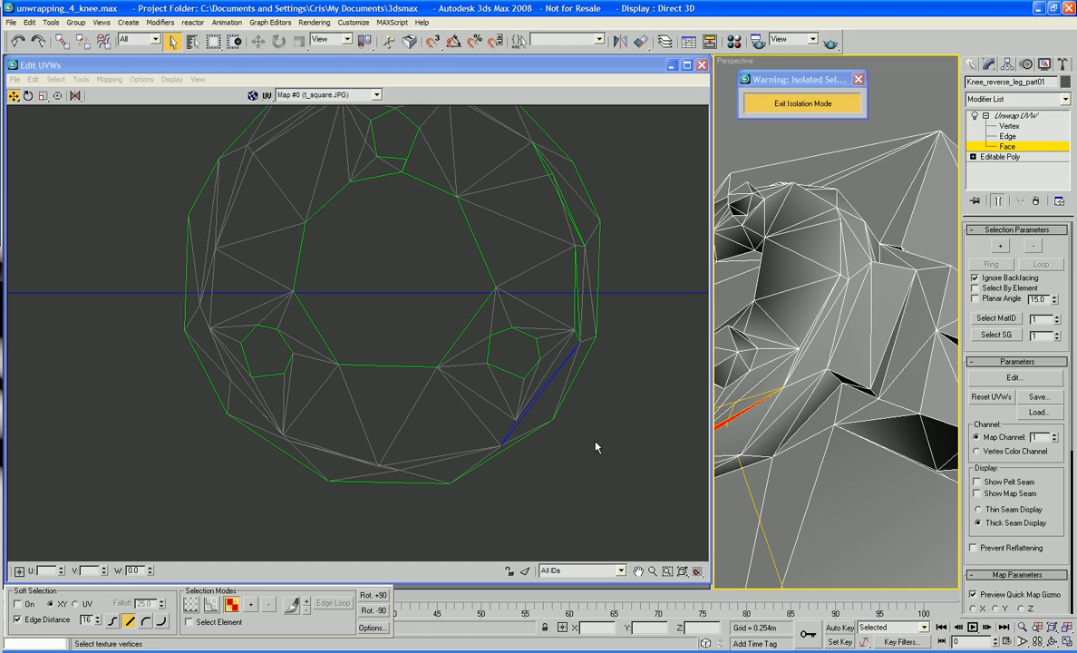
Locate the selected thin face in the distant UV cluster, break it off, and move it inside the ring's central opening
scroll(558, 440, down, 3)
scroll(545, 459, down, 5)
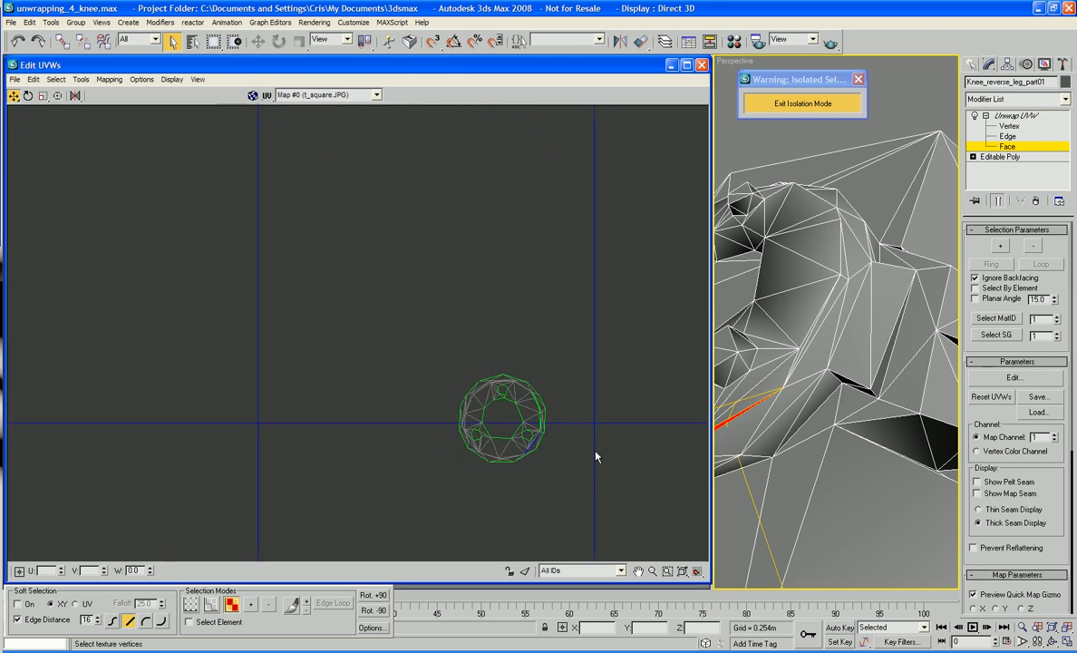
scroll(595, 452, down, 3)
scroll(595, 453, down, 1)
middle_drag(595, 452, 499, 443)
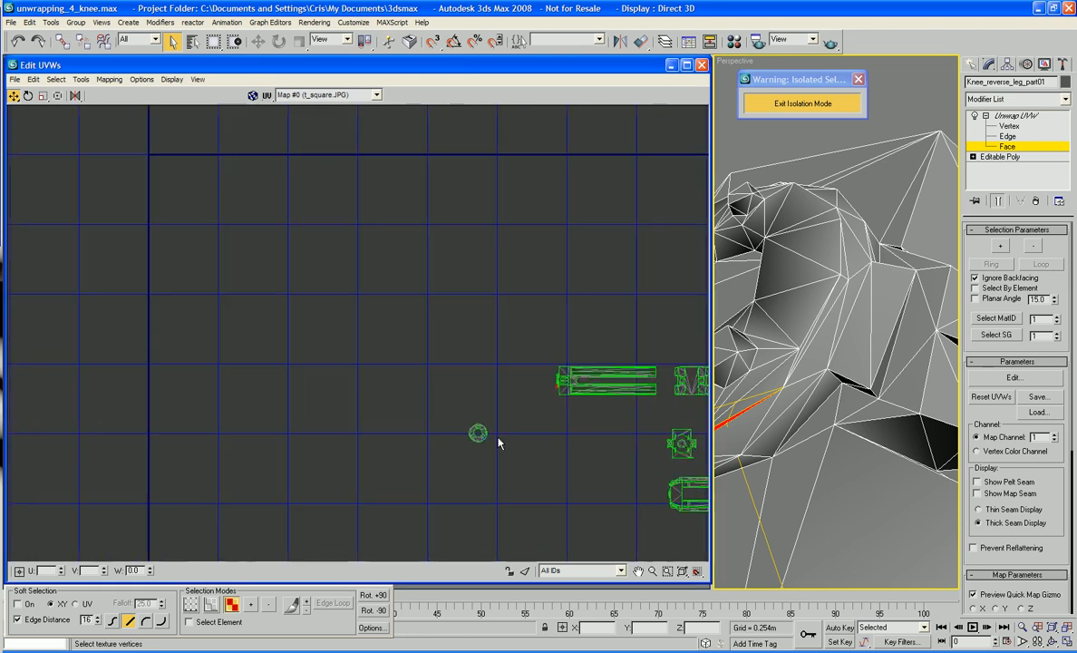
scroll(498, 444, up, 1)
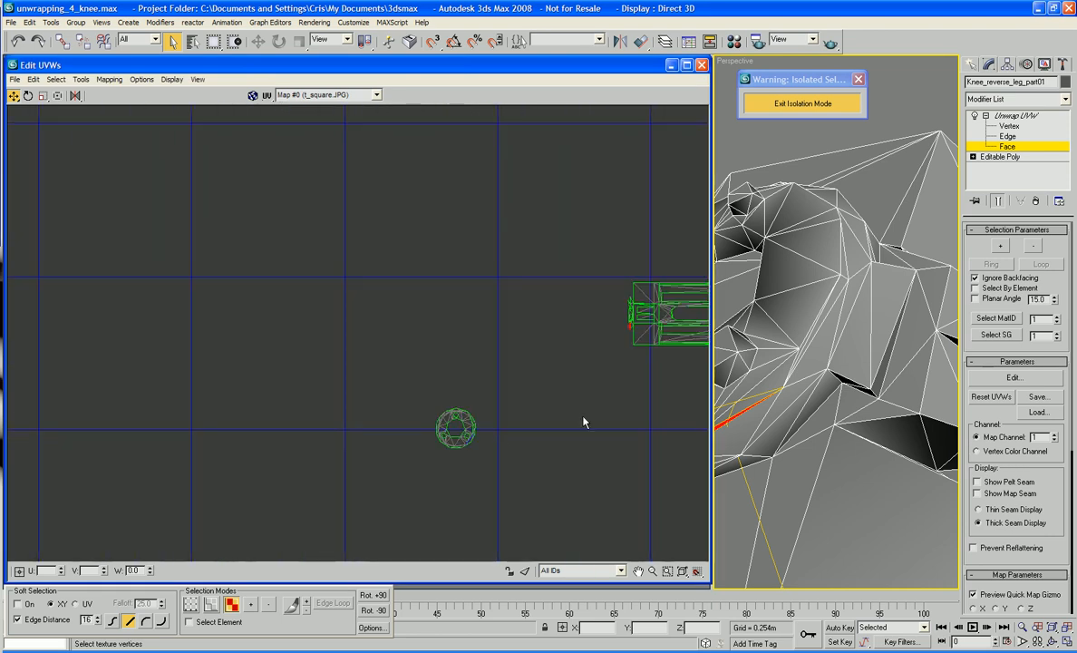
right_click(629, 328)
click(621, 346)
scroll(542, 440, up, 5)
scroll(556, 385, up, 4)
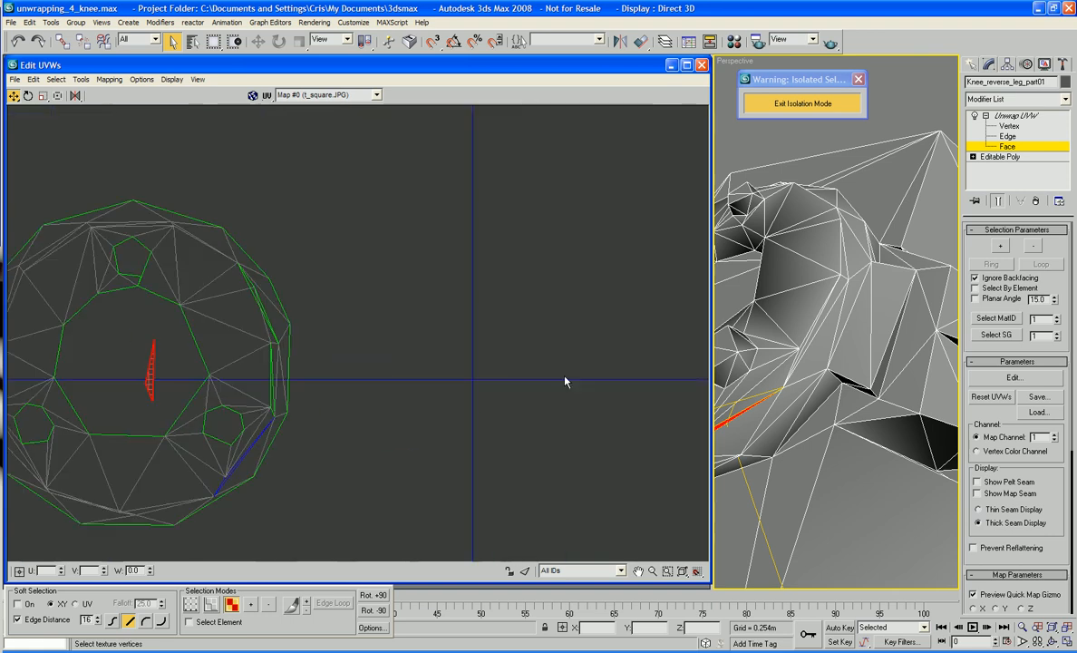
middle_drag(505, 309, 553, 288)
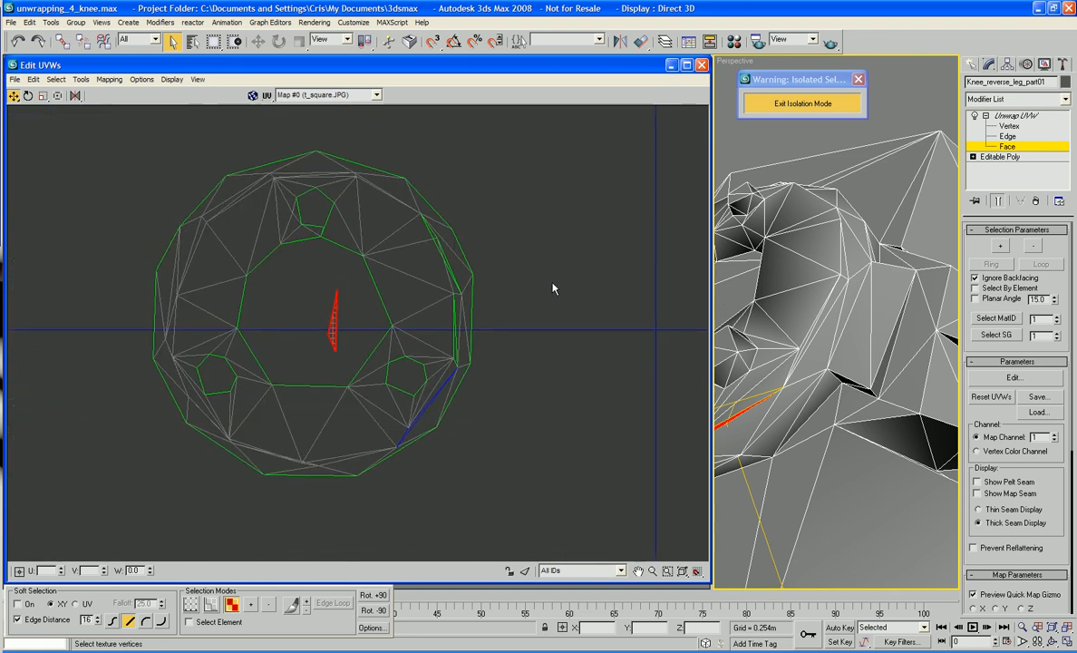
Switch to vertex selection and target-weld the loose sliver's three vertices into the gap at the ring's lower right
click(553, 288)
right_click(553, 288)
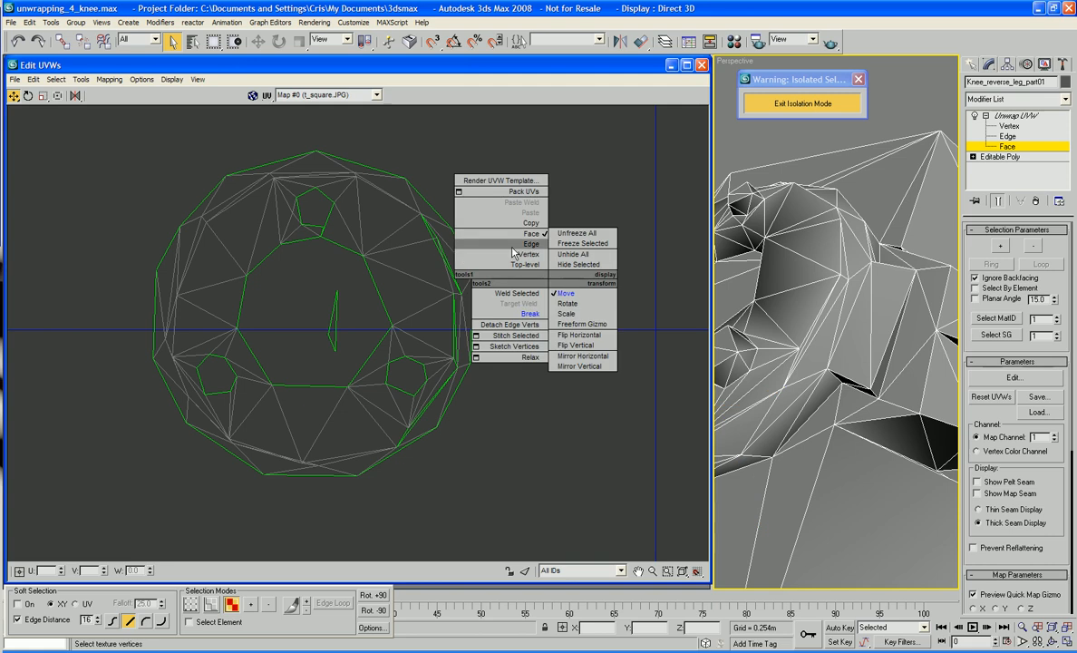
click(514, 255)
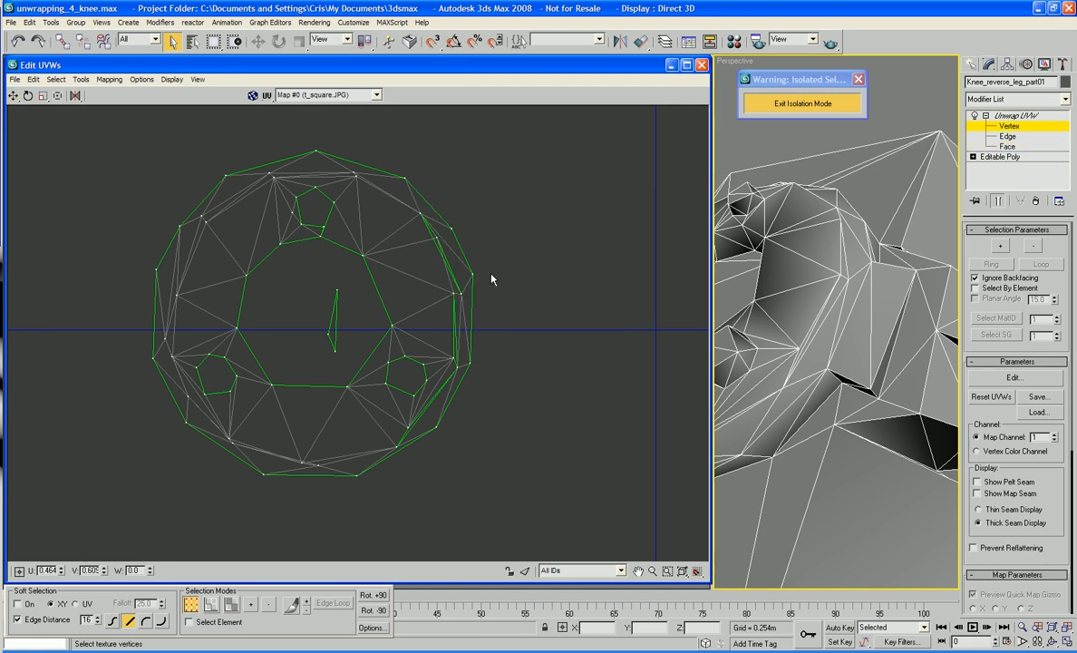
drag(333, 353, 396, 445)
drag(336, 293, 456, 367)
drag(328, 335, 397, 435)
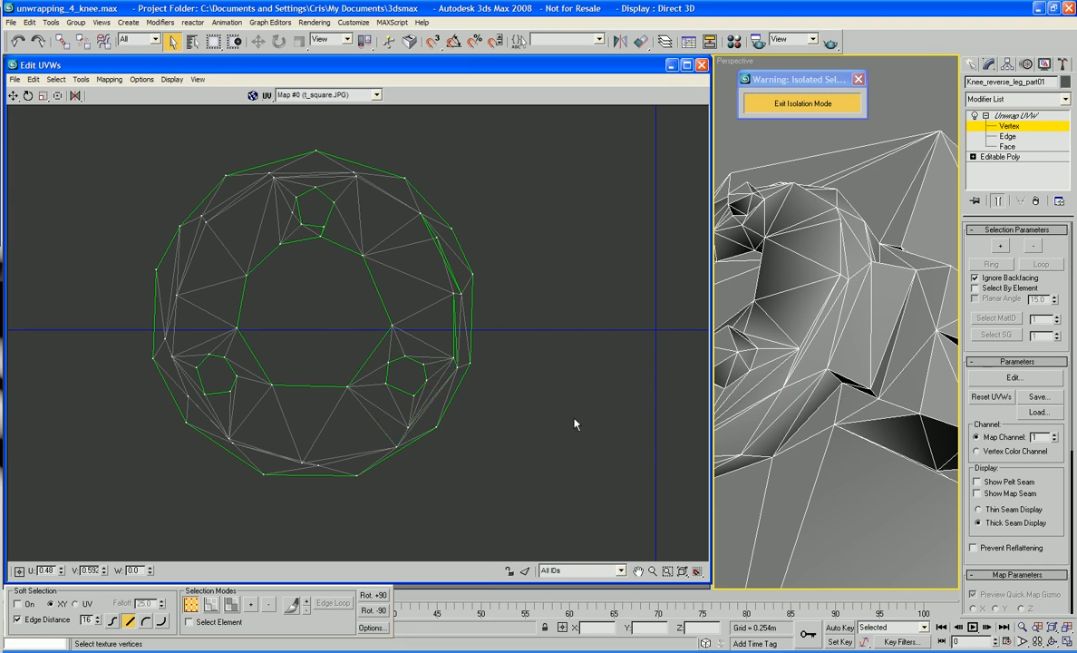
Examine the UV layout around the knee ring and inspect the ring's right side for remaining gaps
scroll(574, 424, down, 5)
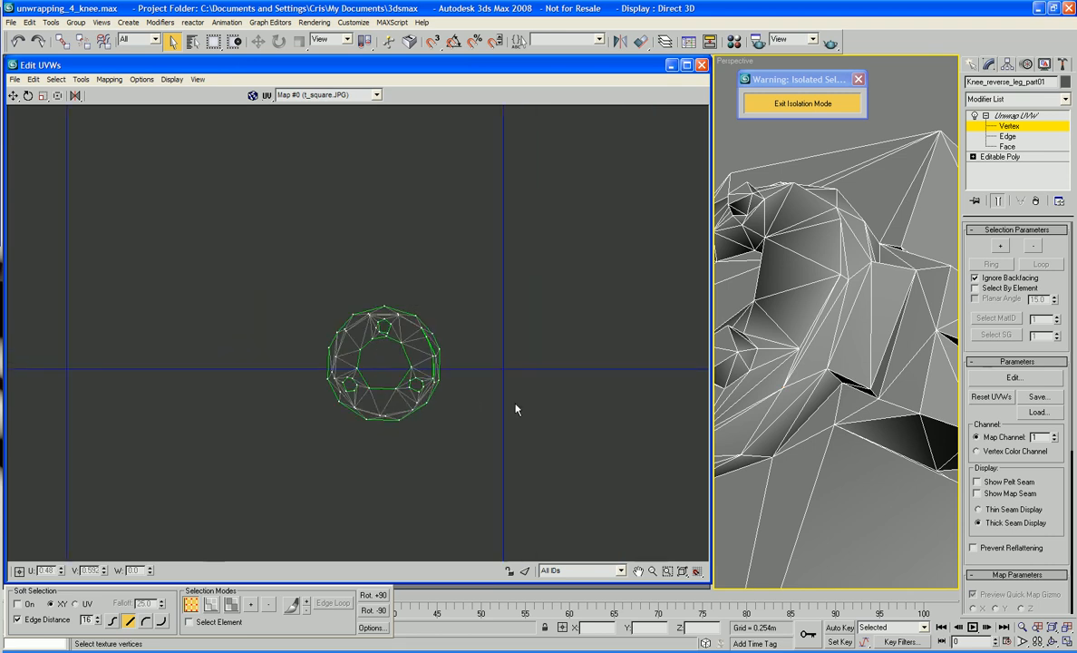
middle_drag(589, 409, 402, 394)
scroll(519, 386, down, 3)
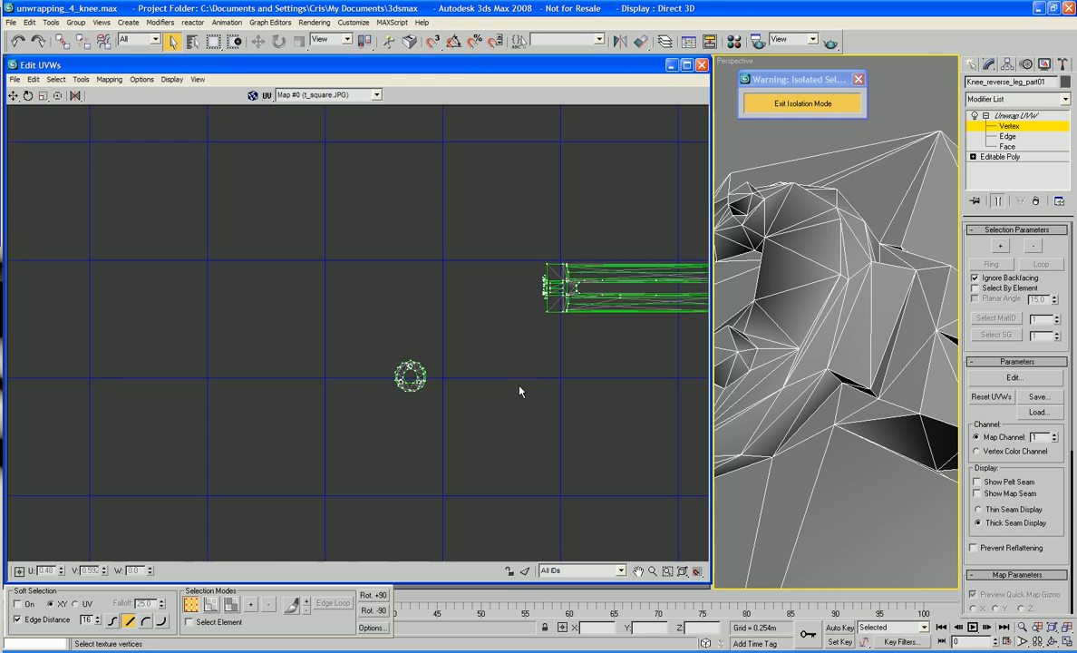
mouse_move(581, 394)
middle_down()
mouse_move(469, 391)
mouse_move(575, 392)
middle_up()
scroll(472, 381, up, 5)
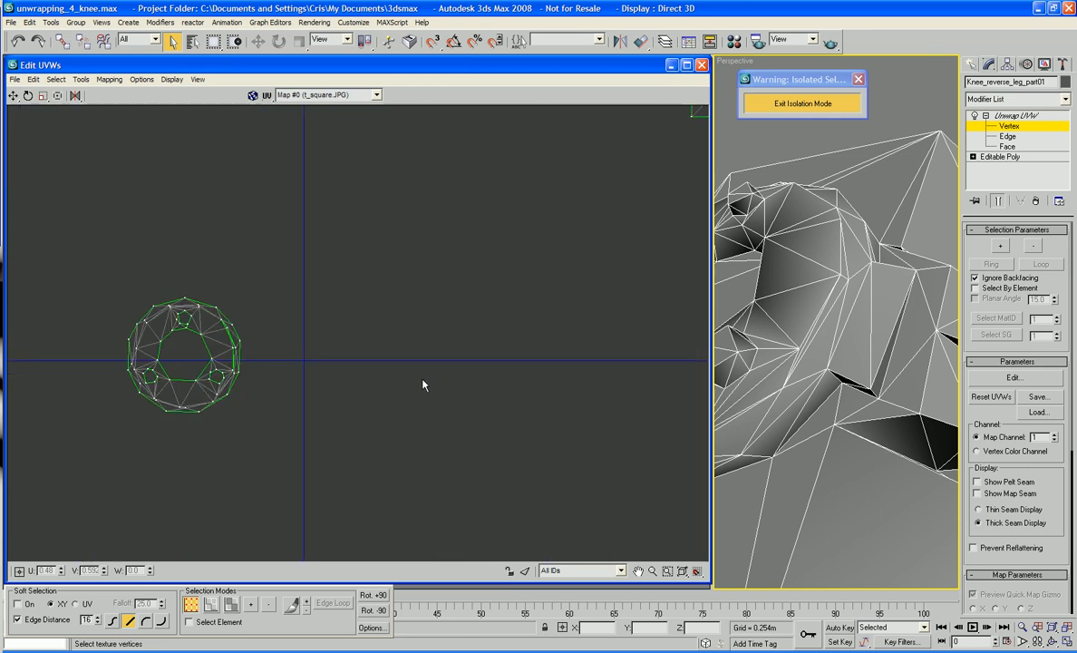
middle_drag(424, 384, 577, 392)
scroll(577, 391, up, 2)
scroll(512, 380, up, 3)
middle_drag(512, 379, 749, 382)
middle_drag(452, 375, 586, 390)
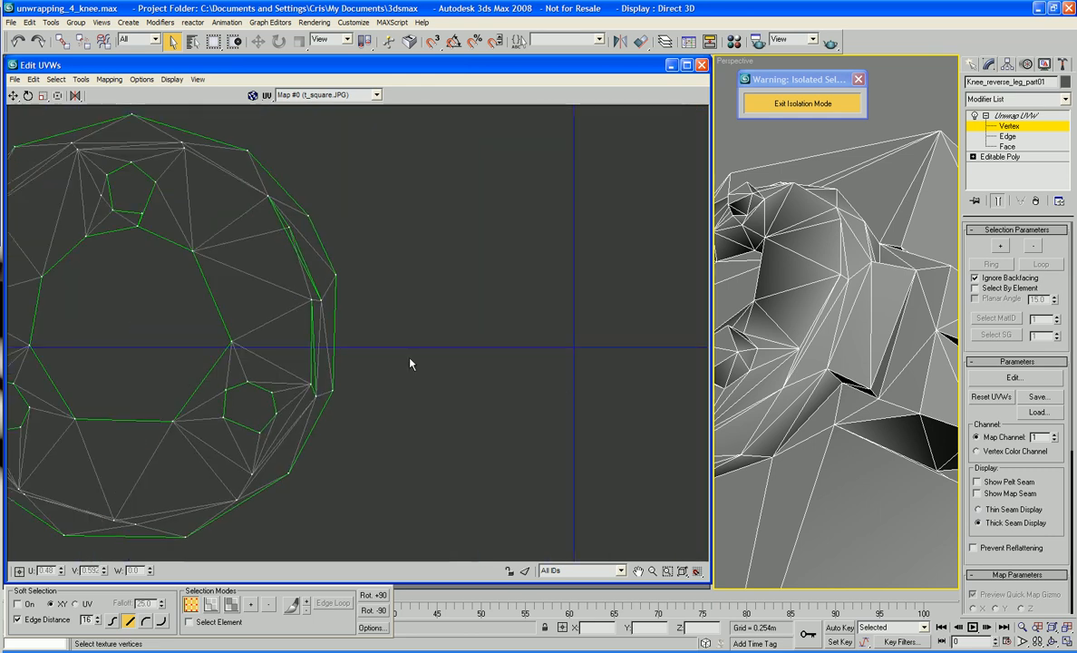
Switch to face selection and select the two slivers inside the ring's right edge to locate them on the model
right_click(360, 356)
click(347, 314)
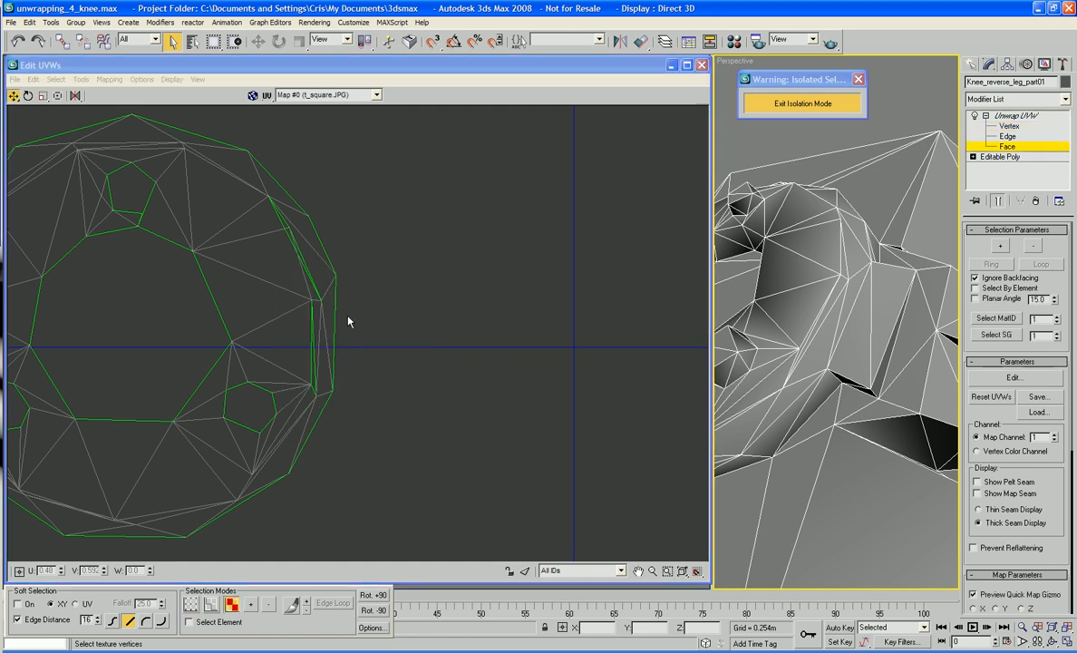
click(314, 331)
ctrl+click(313, 291)
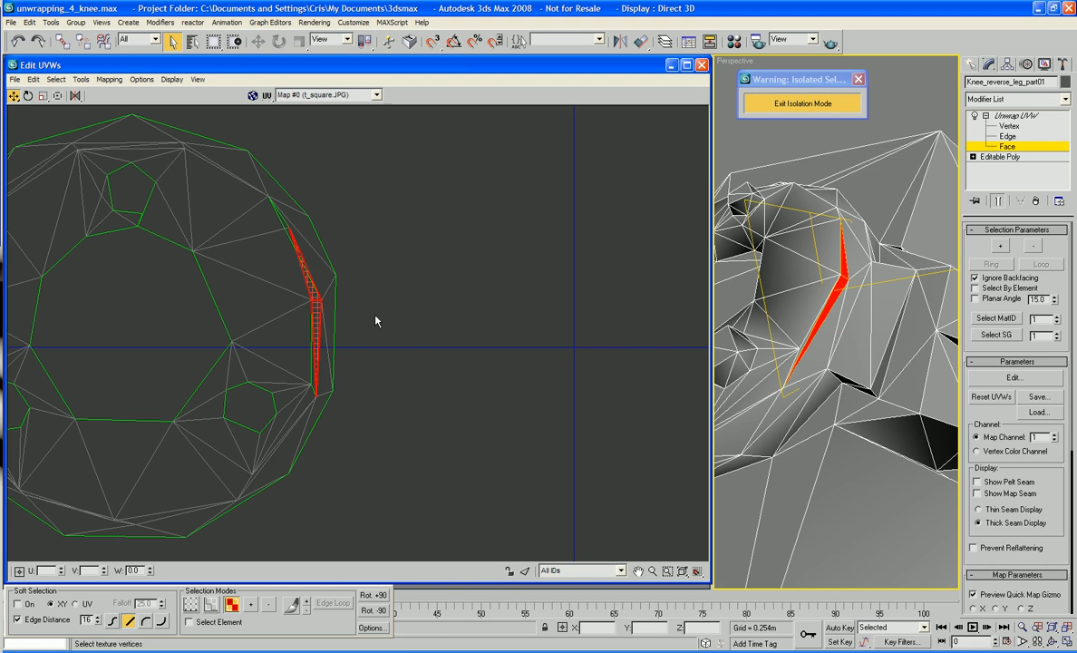
alt+middle_drag(857, 314, 829, 322)
Select the ring's upper-right sliver, compare it with the neighbouring inner triangle, and select the thin face adjoining it on the model
click(345, 301)
click(306, 283)
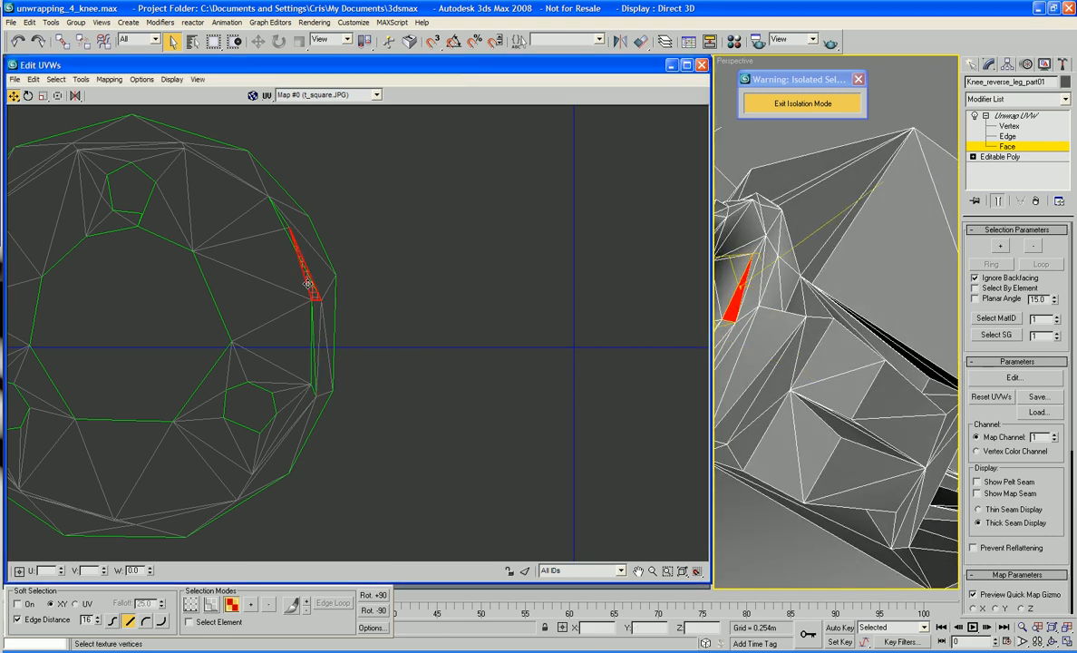
click(291, 243)
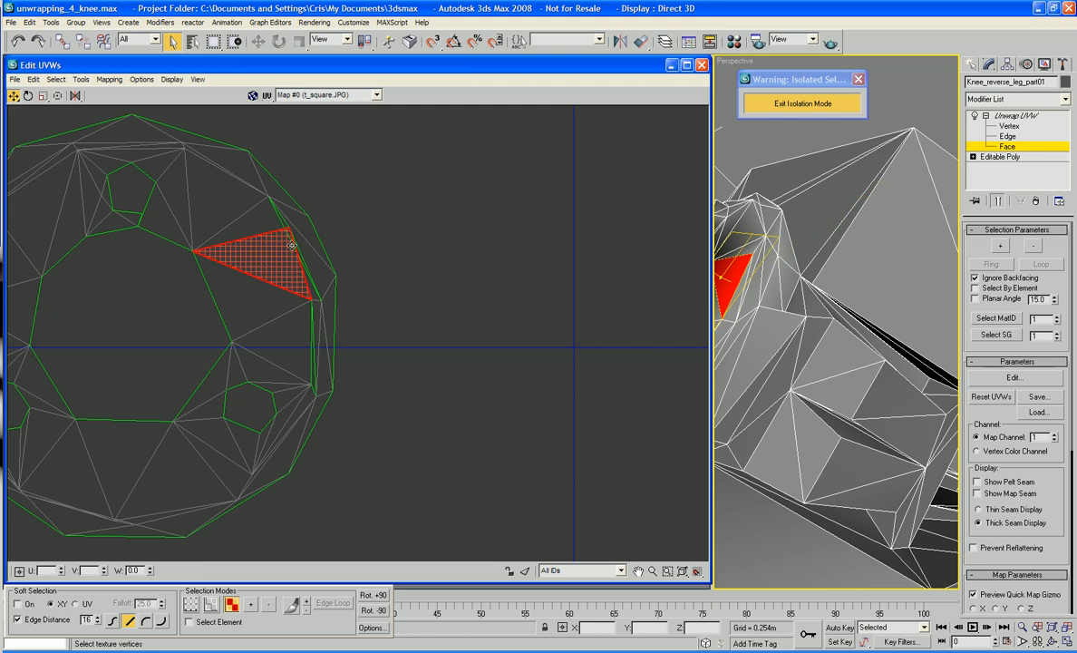
click(311, 292)
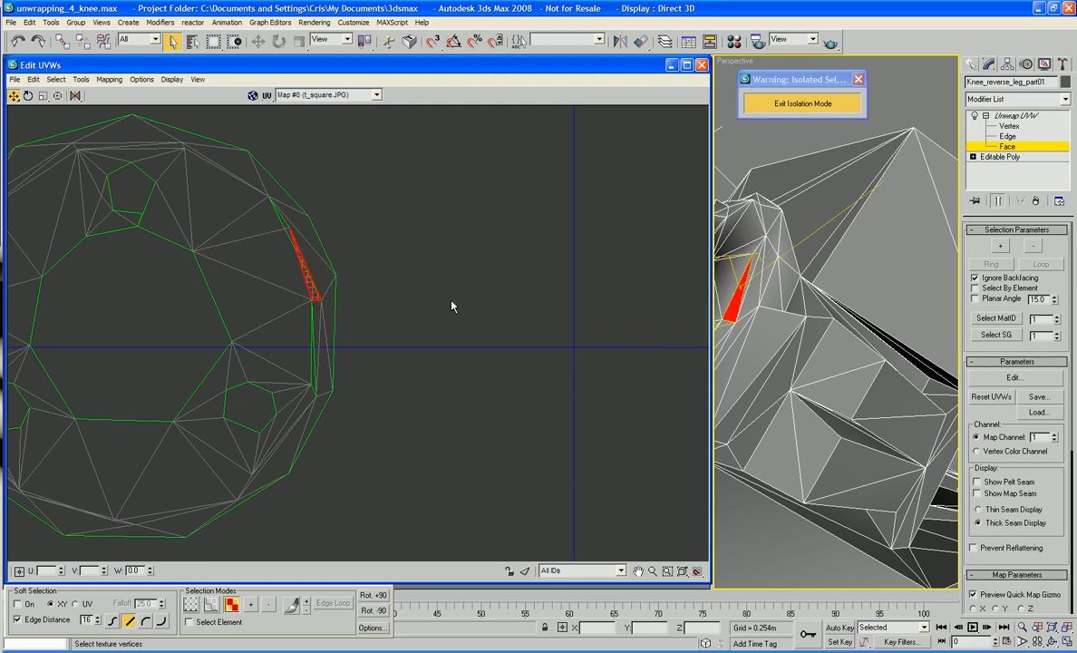
click(751, 272)
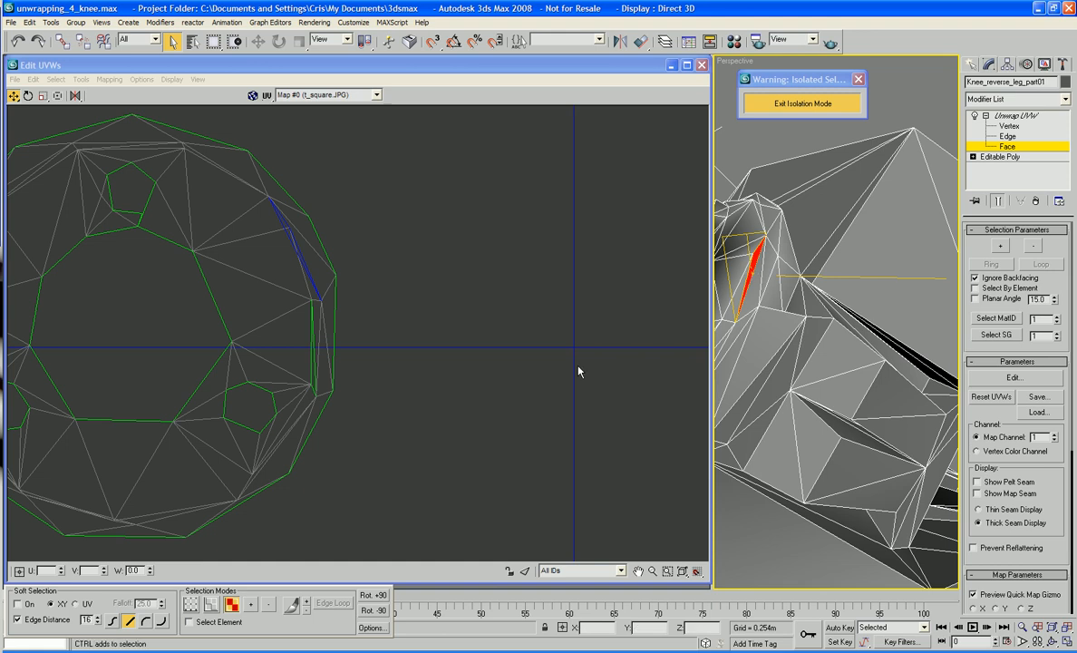
Add the second sliver face on the round rim to the face selection, completing the pair missing from the circular UV island
ctrl+click(724, 328)
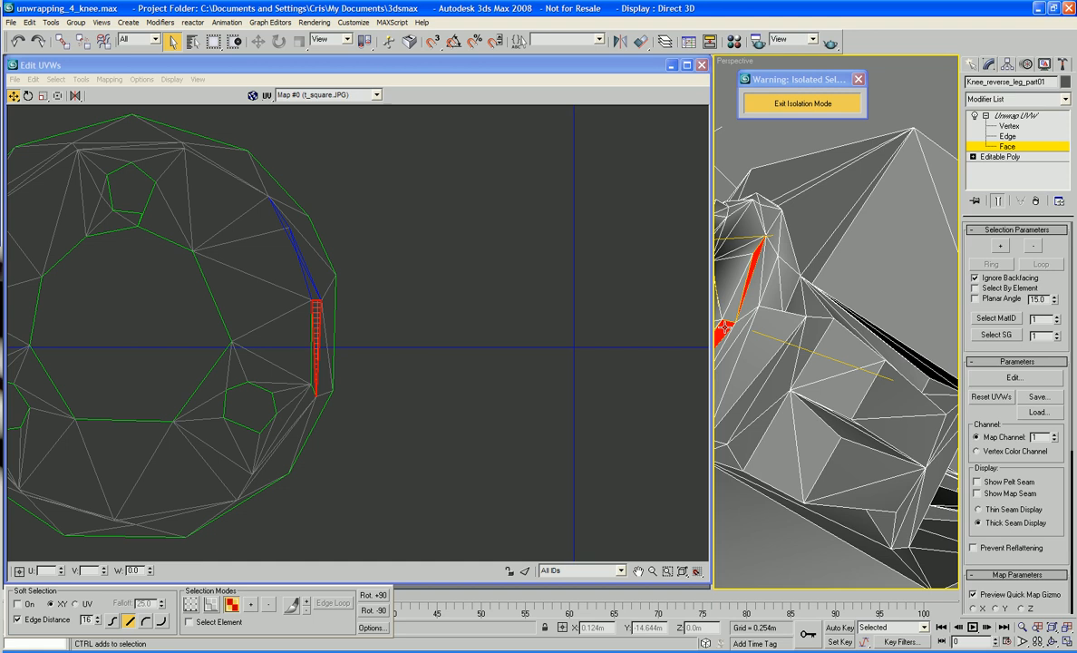
ctrl+click(724, 328)
ctrl+click(724, 327)
ctrl+click(724, 327)
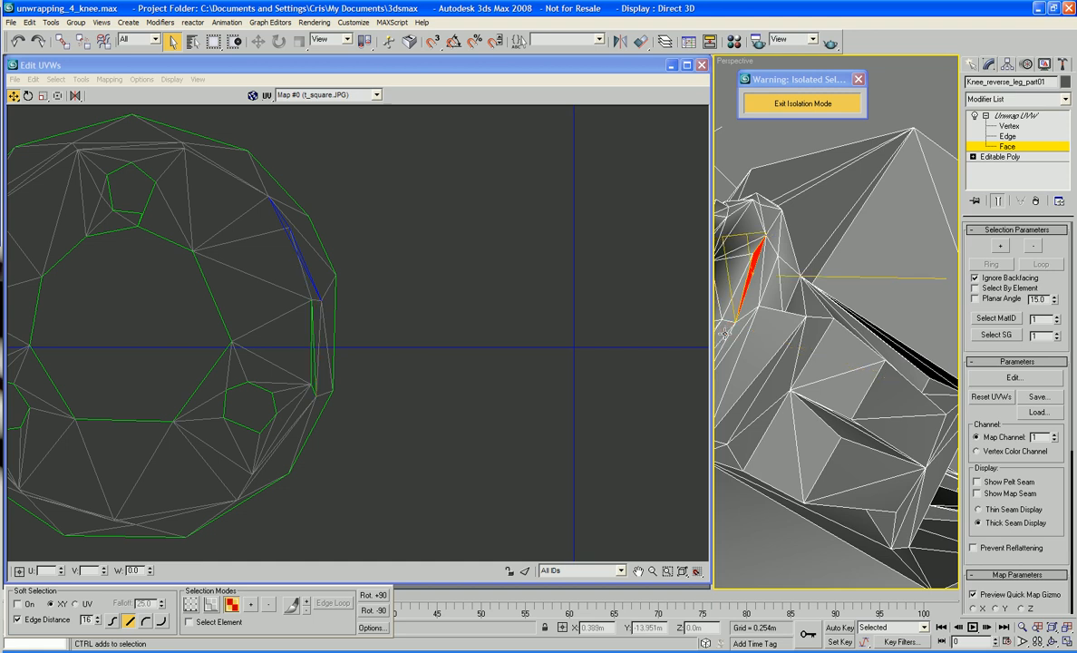
alt+middle_drag(725, 333, 786, 391)
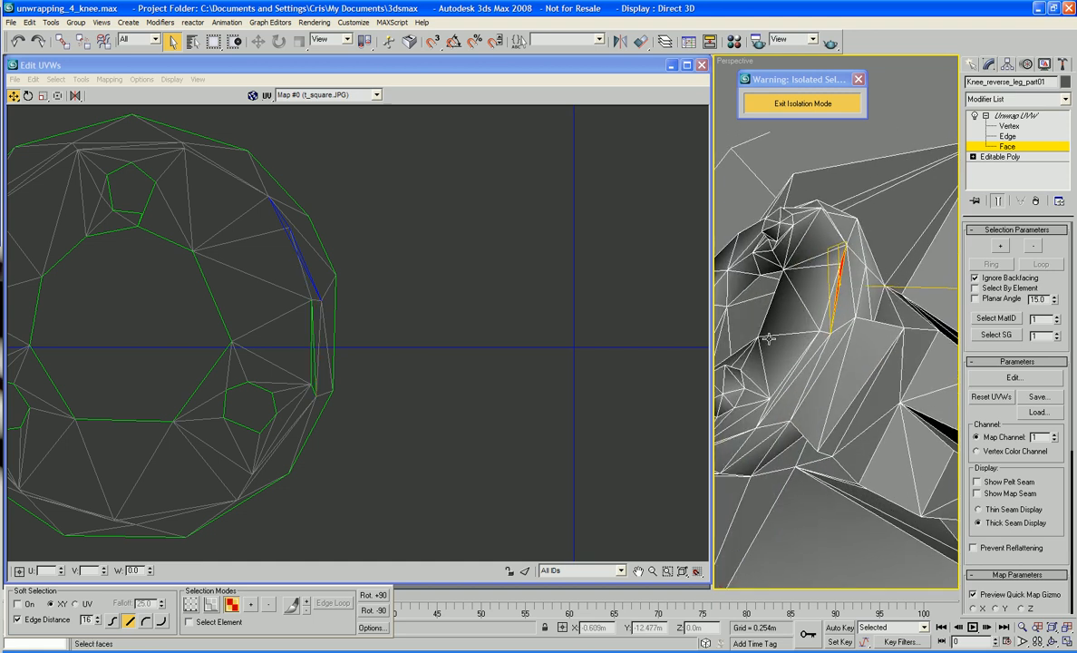
ctrl+click(781, 386)
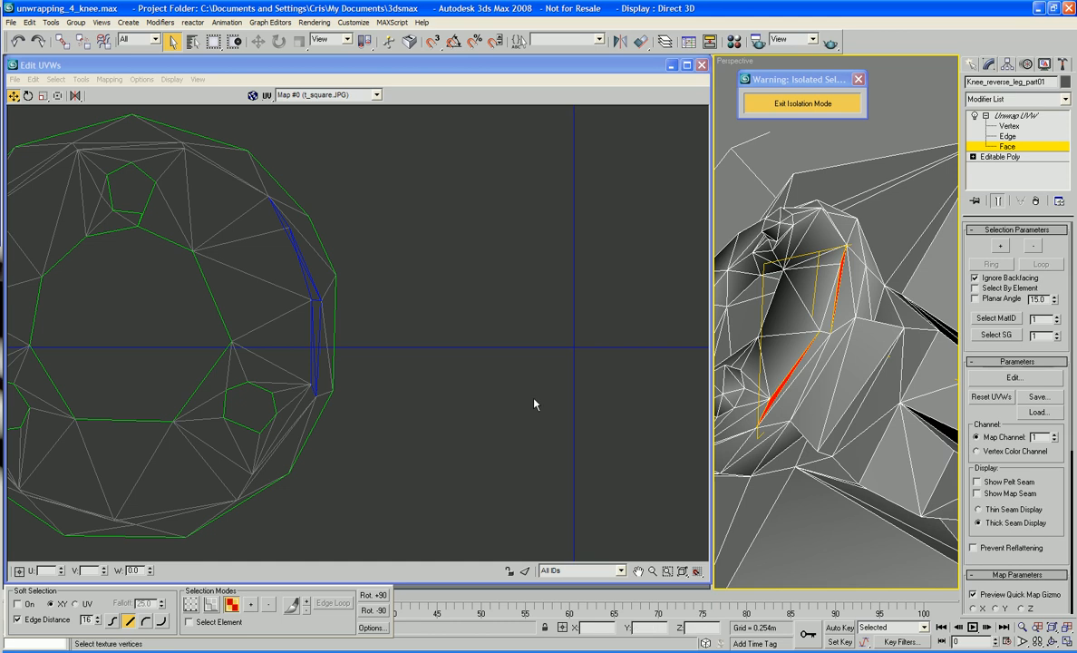
Move the two selected sliver faces away from the rectangular UV cluster and place them just beside the circular island
scroll(428, 377, down, 6)
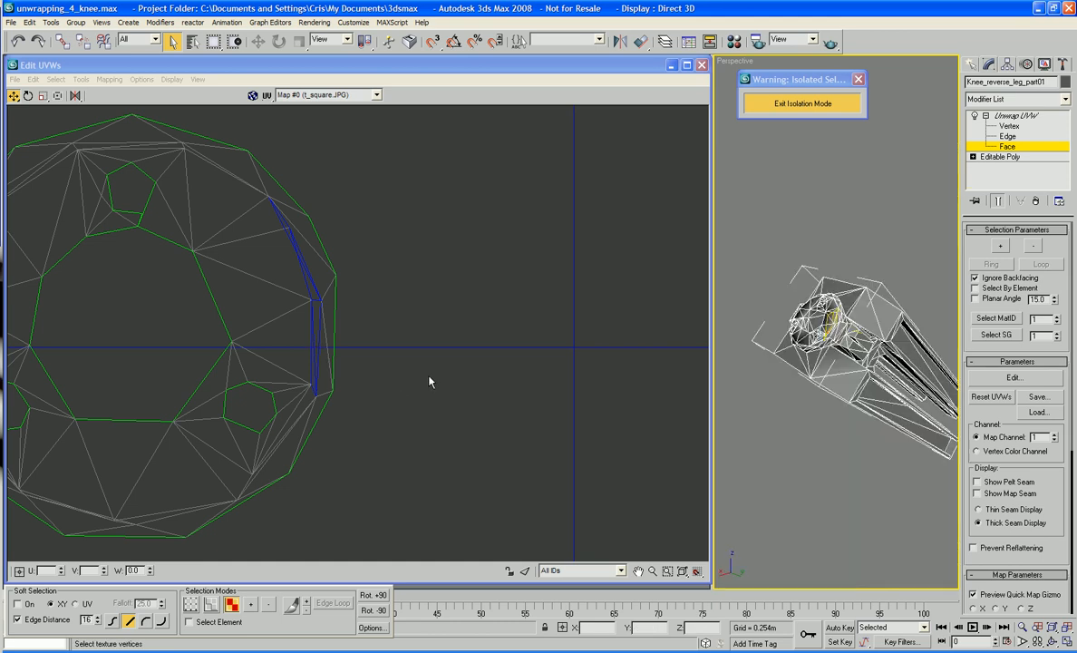
scroll(428, 377, up, 5)
middle_drag(428, 377, 491, 376)
scroll(491, 376, down, 5)
scroll(491, 381, down, 4)
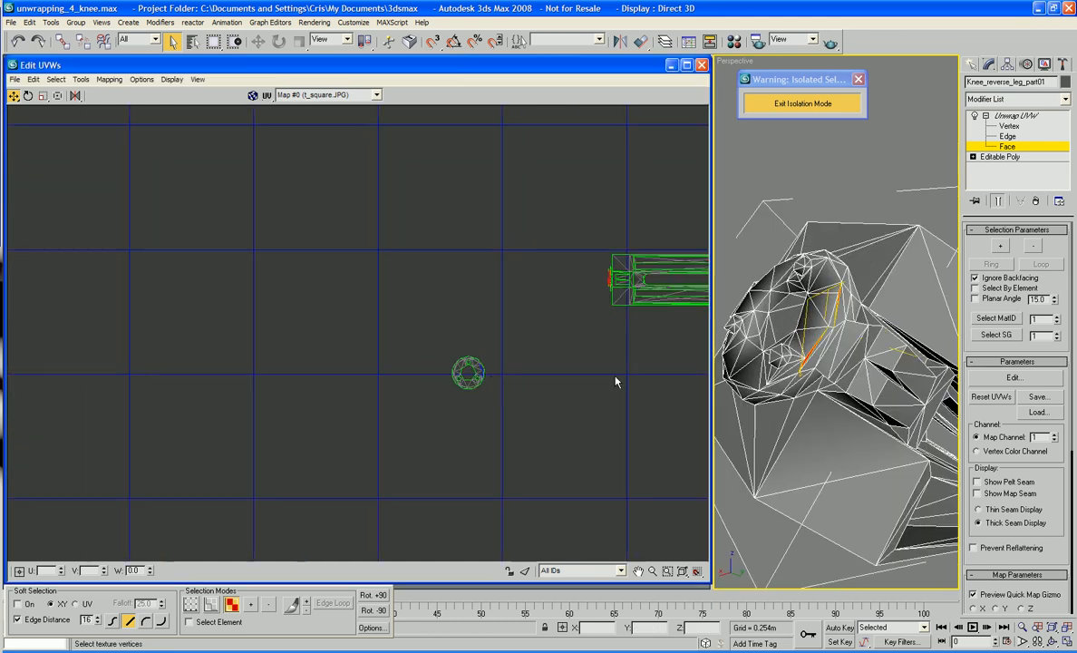
scroll(516, 379, up, 7)
middle_drag(559, 196, 583, 286)
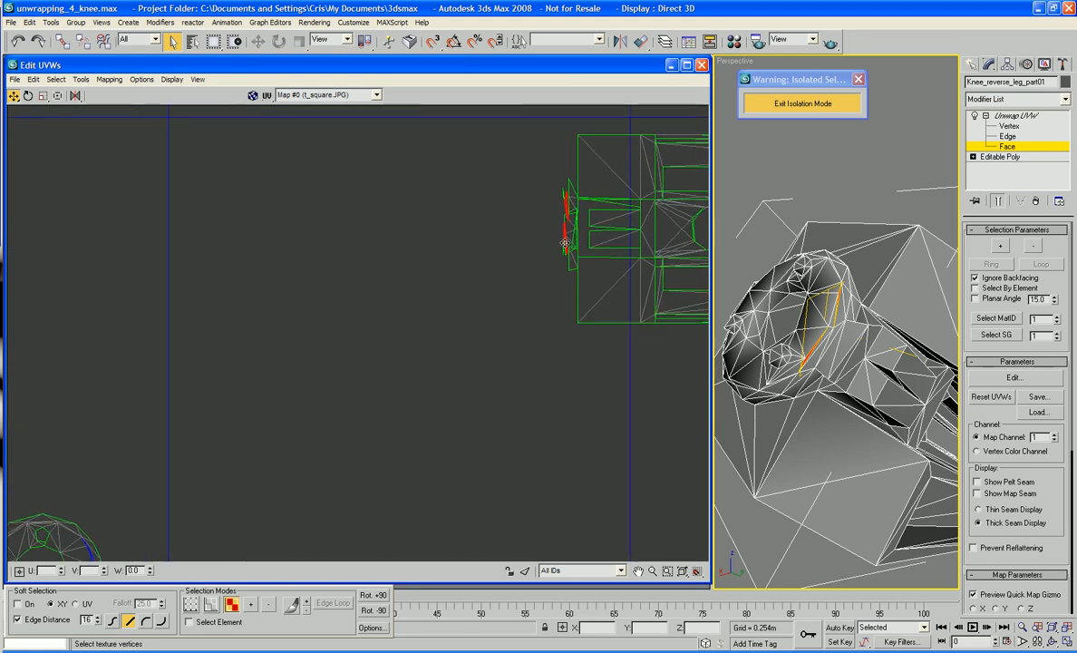
right_click(563, 243)
key(Escape)
drag(566, 244, 103, 447)
middle_drag(188, 477, 396, 305)
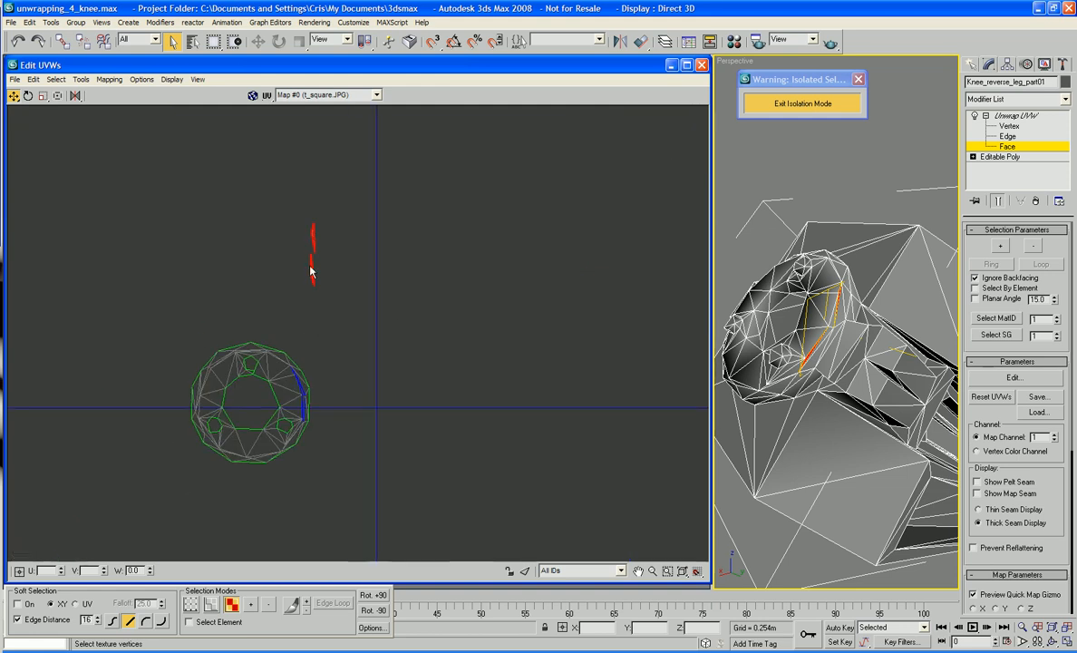
drag(312, 272, 308, 415)
scroll(308, 415, up, 4)
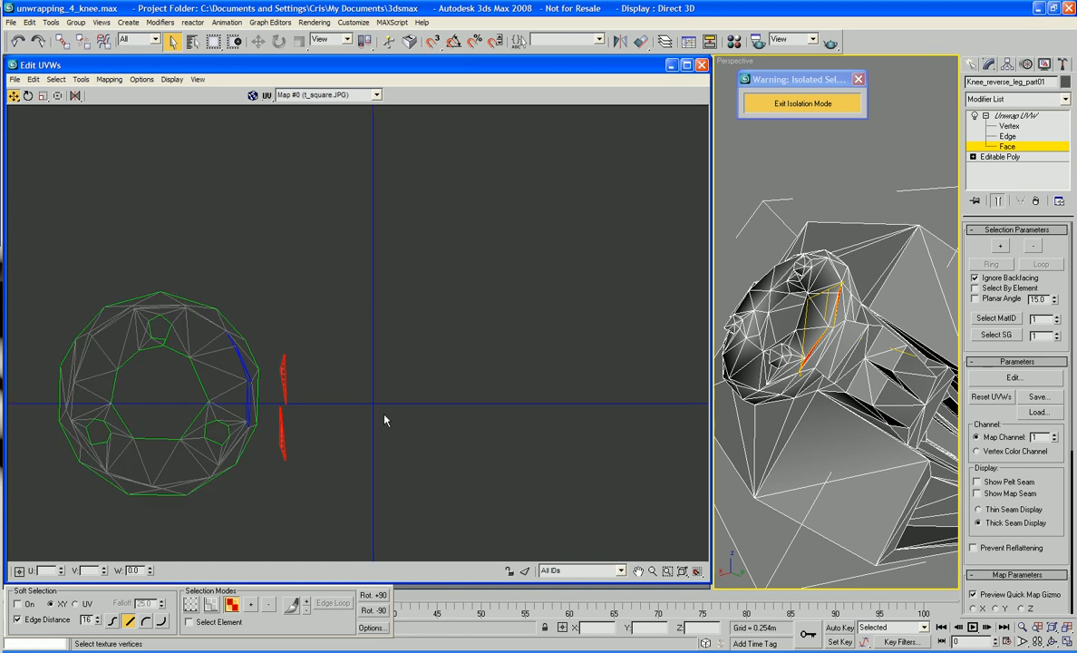
Deselect the slivers, switch to vertex selection and pick the upper sliver's inner vertex to identify its match on the circular island
middle_drag(484, 408, 609, 396)
scroll(607, 397, up, 3)
middle_drag(441, 398, 500, 399)
click(483, 394)
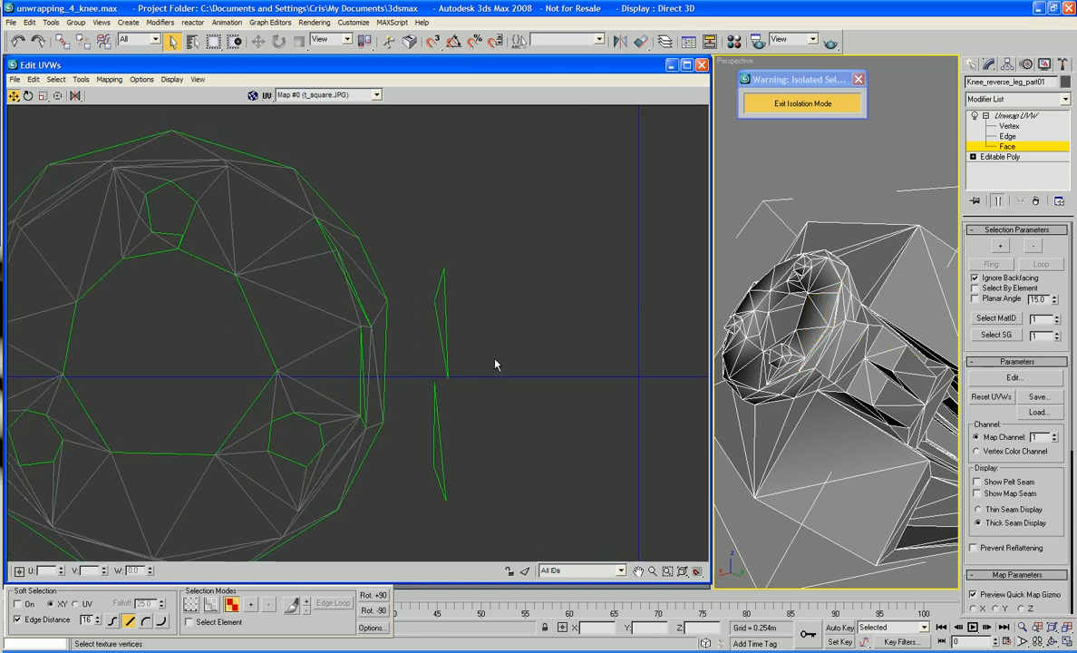
right_click(470, 228)
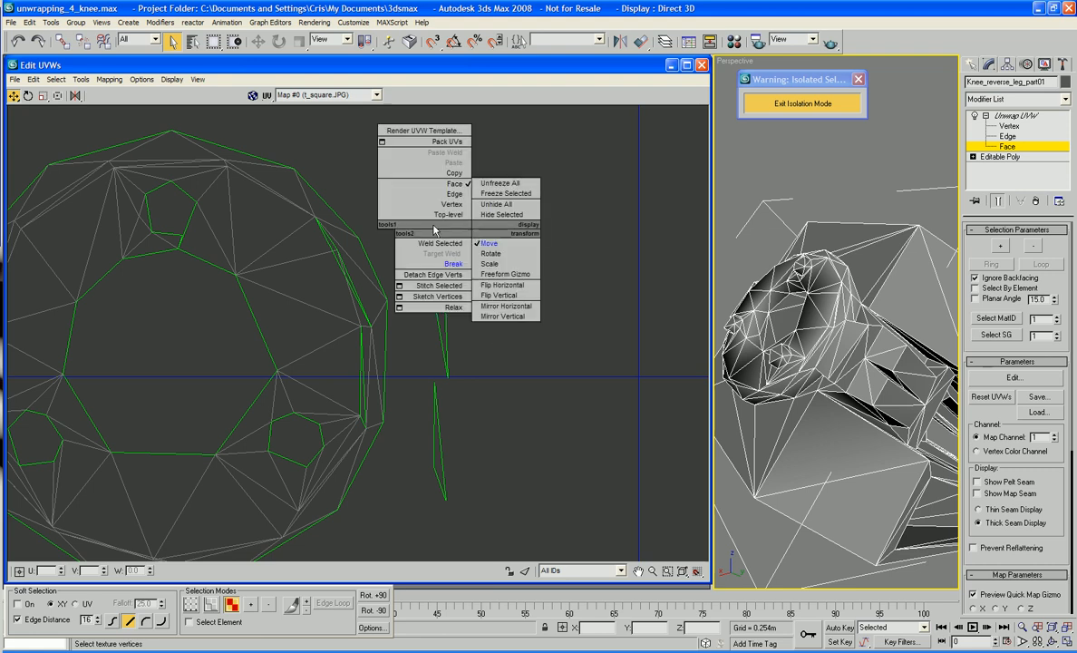
click(453, 204)
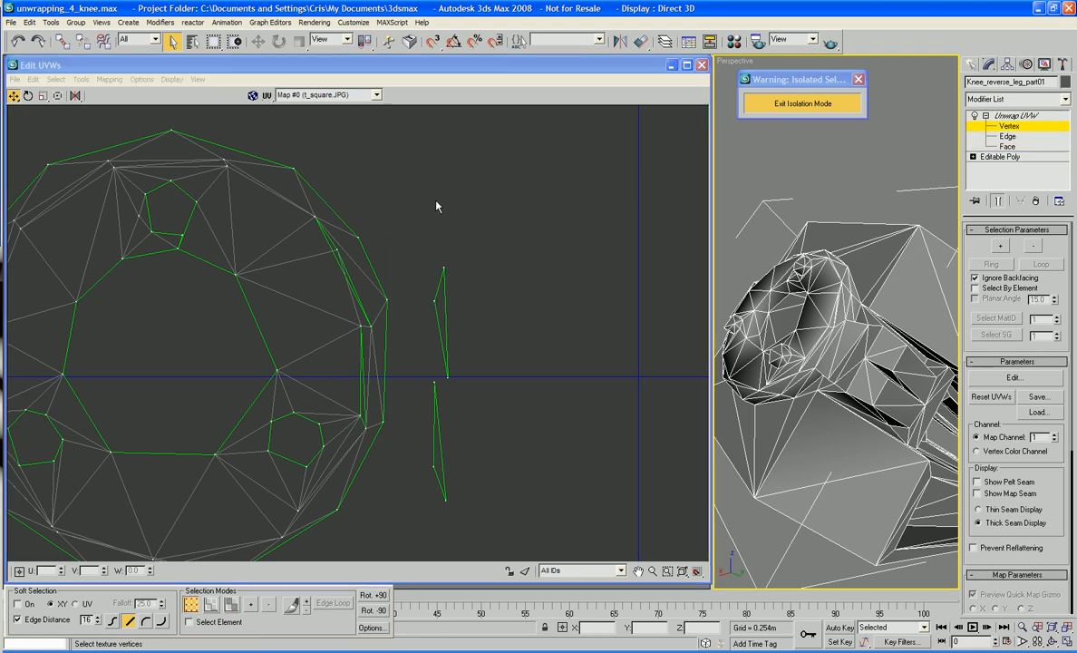
click(328, 255)
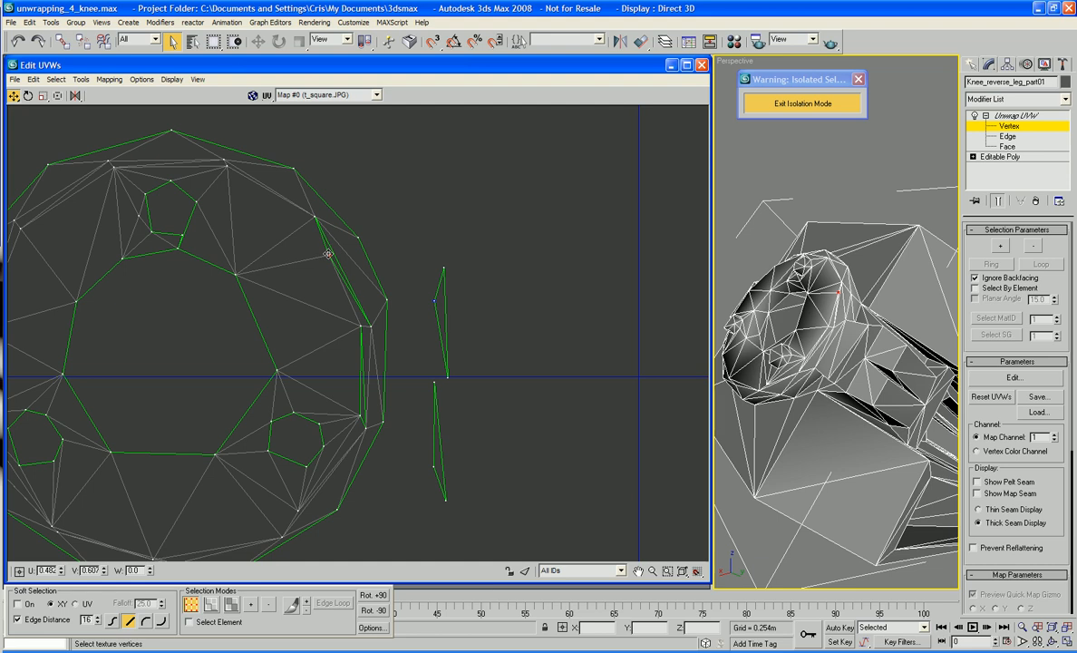
Target Weld the upper sliver's three vertices to their matching vertices on the circular island's rim
middle_drag(510, 232, 517, 231)
right_click(518, 227)
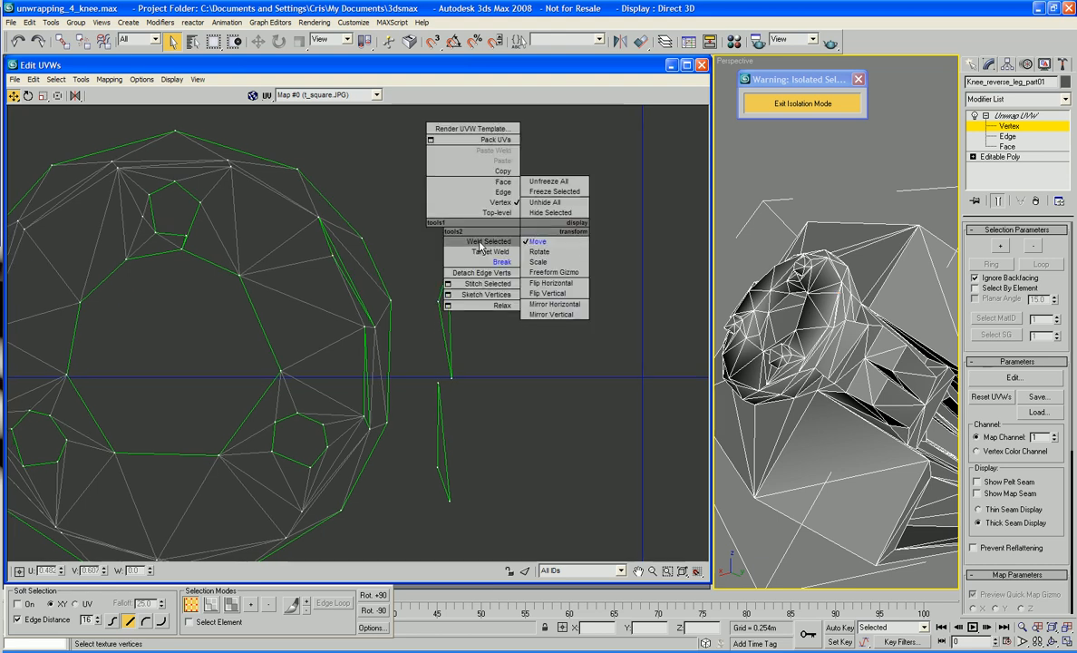
click(480, 242)
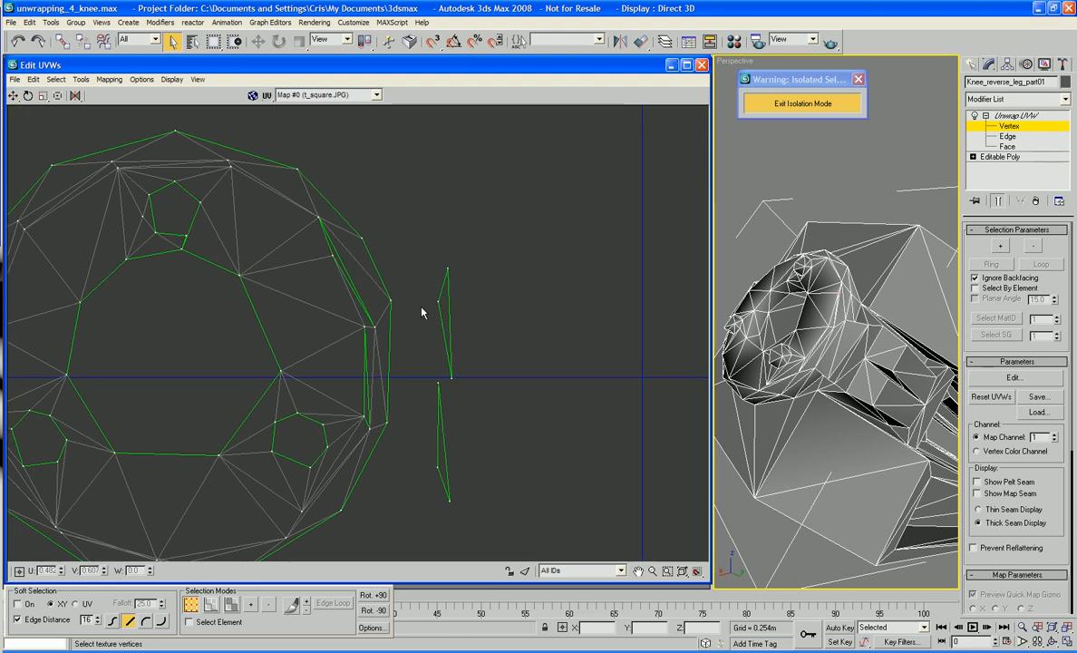
drag(439, 302, 333, 256)
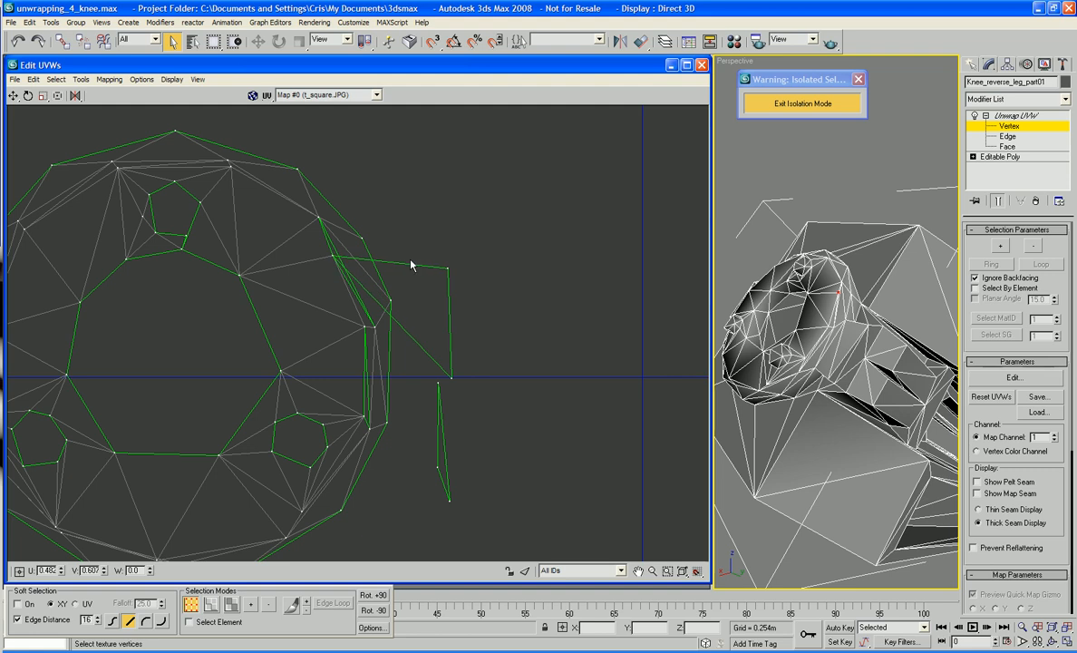
drag(447, 269, 319, 217)
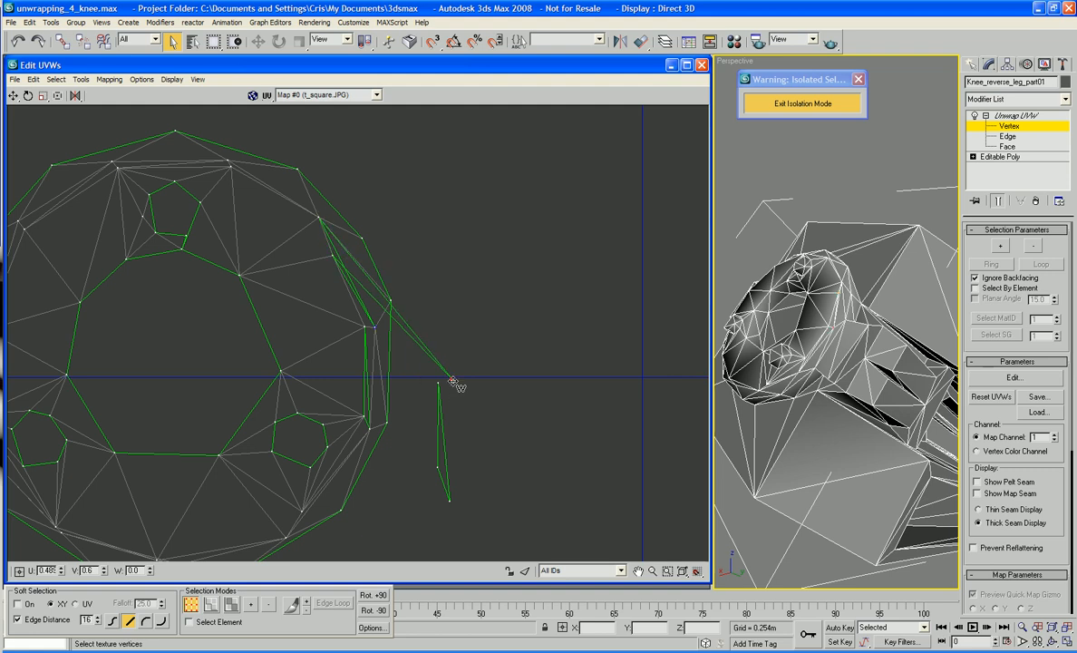
drag(450, 378, 372, 325)
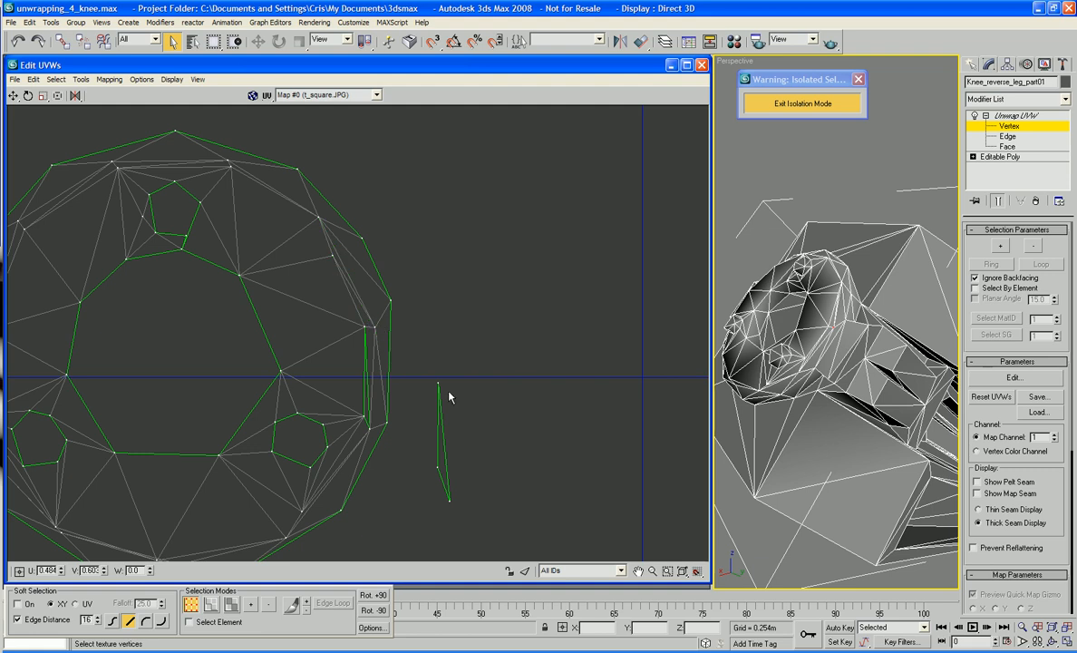
Target Weld the lower sliver's three vertices to the matching corners of the remaining gap in the circular island
drag(440, 382, 366, 328)
drag(437, 470, 363, 419)
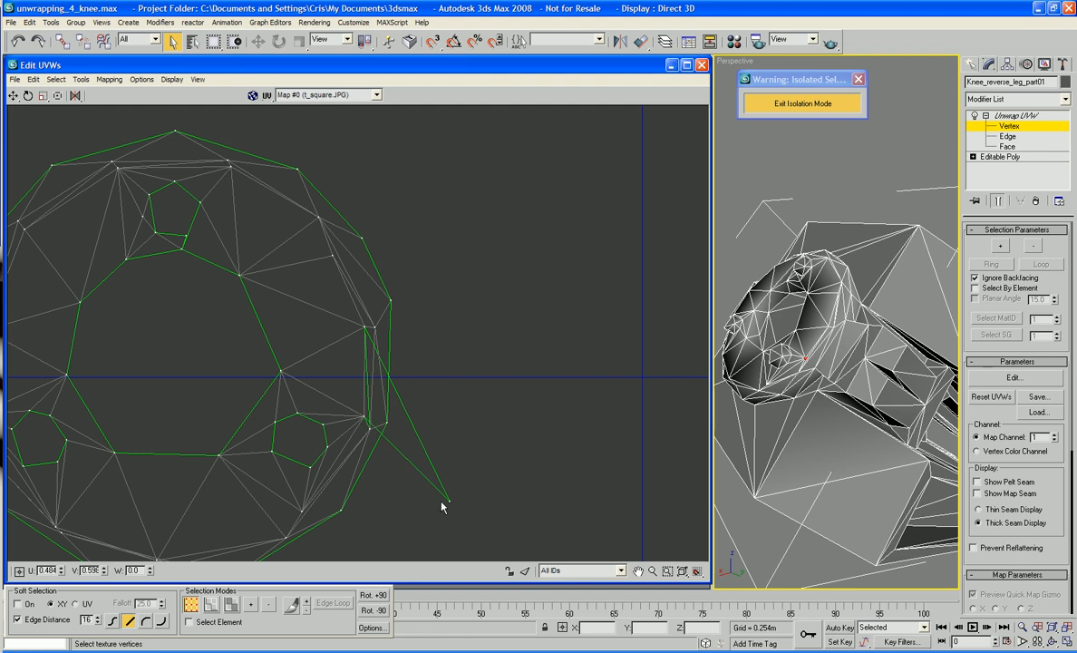
drag(449, 504, 369, 429)
scroll(527, 379, down, 5)
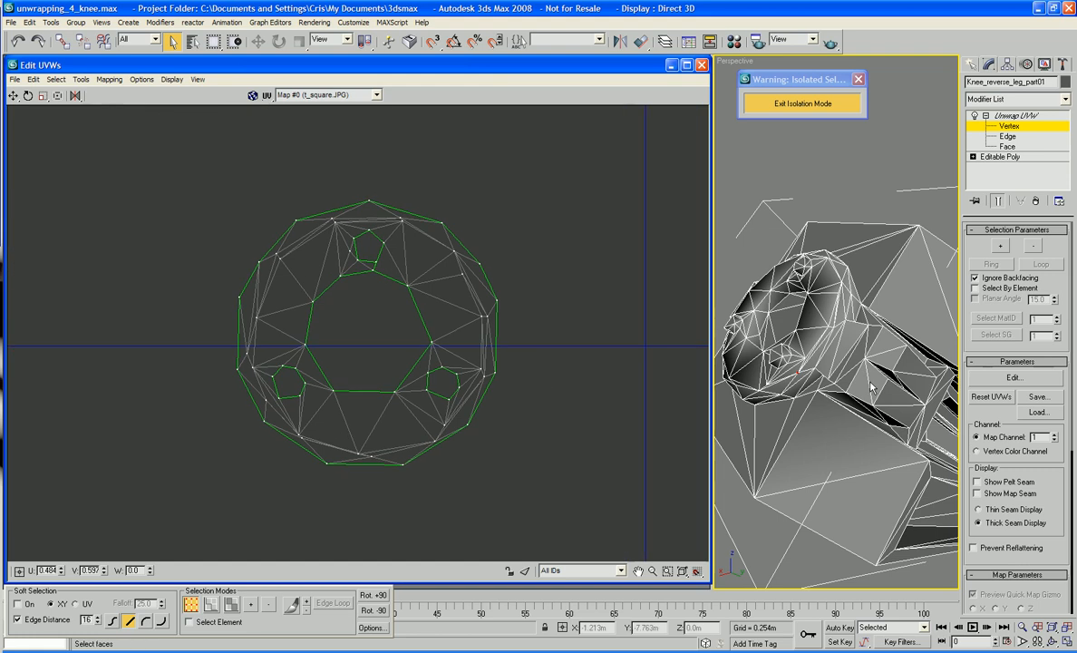
Show the map seams on the model around the round knee end and switch to face selection
click(978, 494)
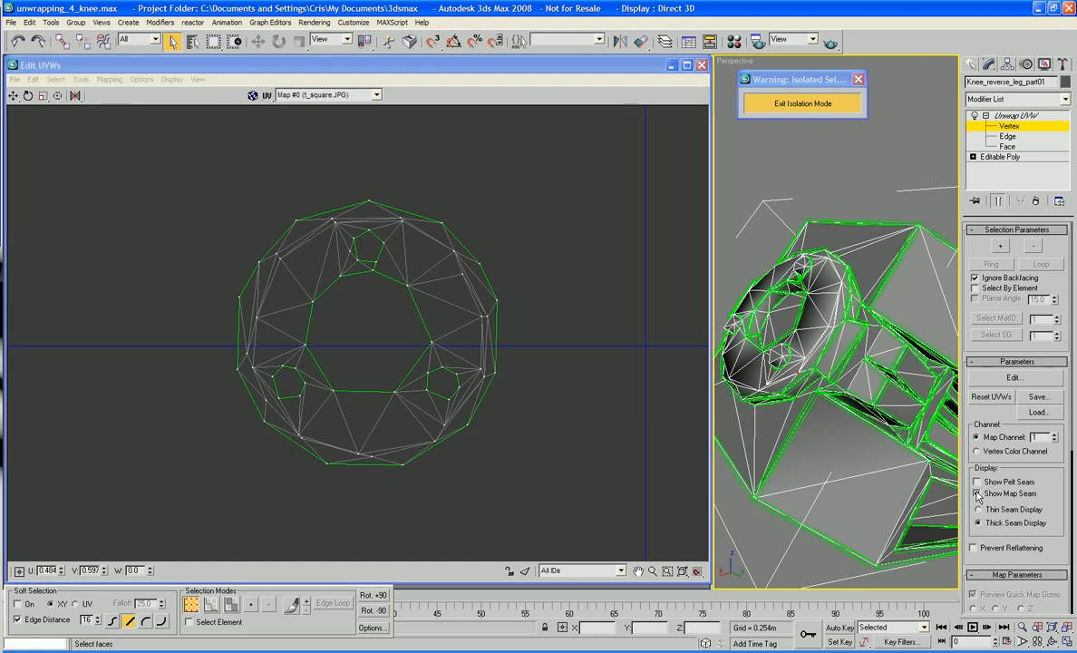
click(976, 491)
click(976, 492)
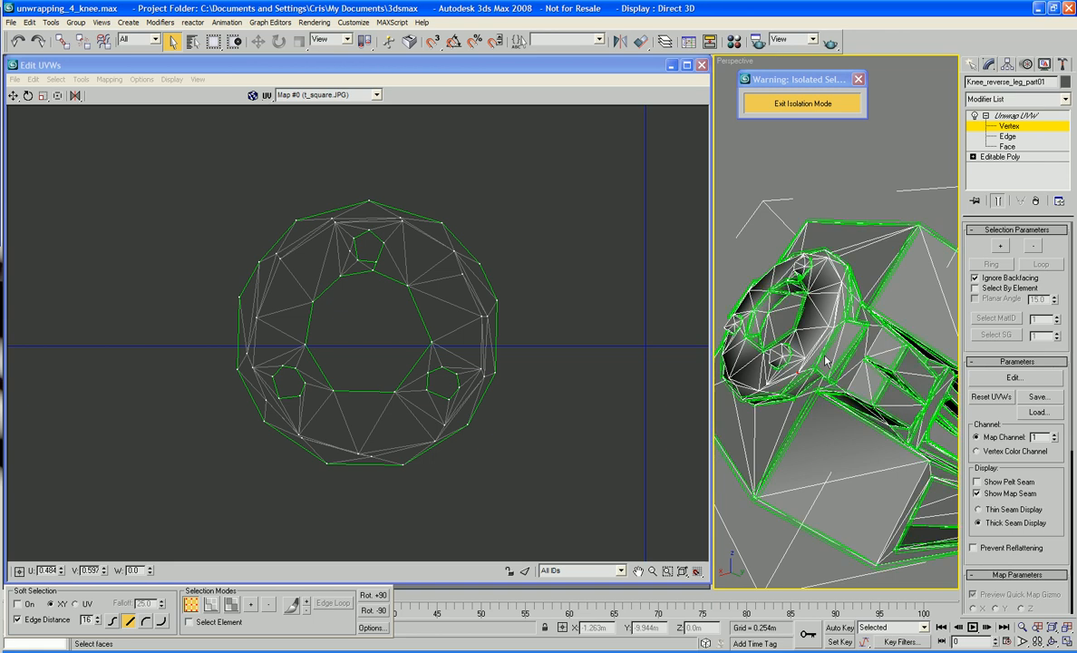
alt+middle_drag(823, 356, 828, 331)
scroll(829, 331, up, 5)
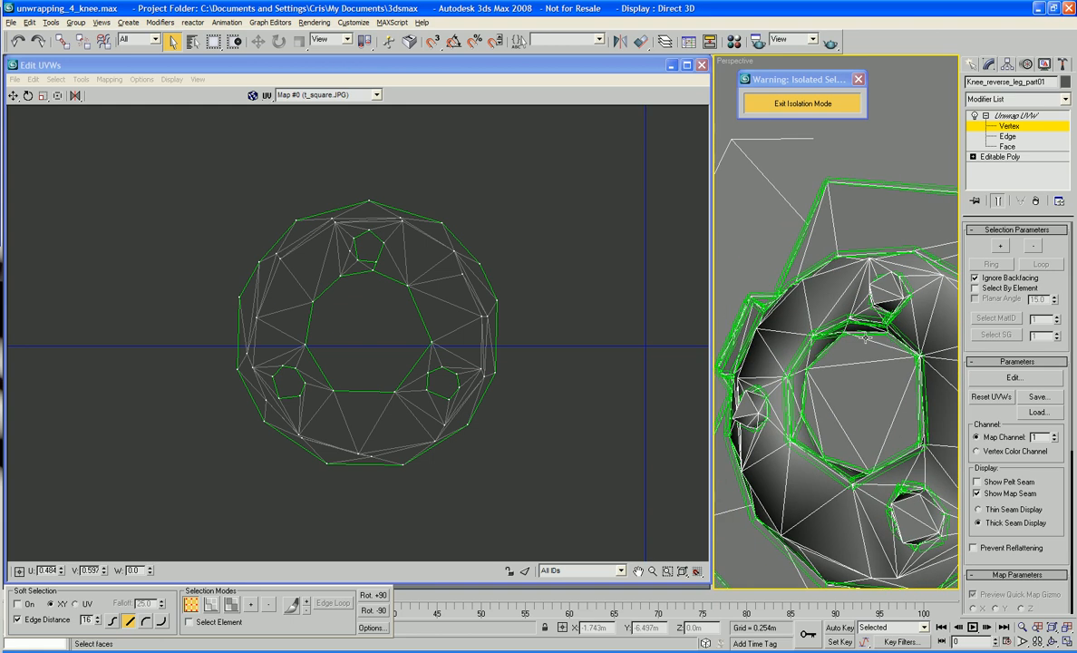
click(1003, 146)
click(819, 309)
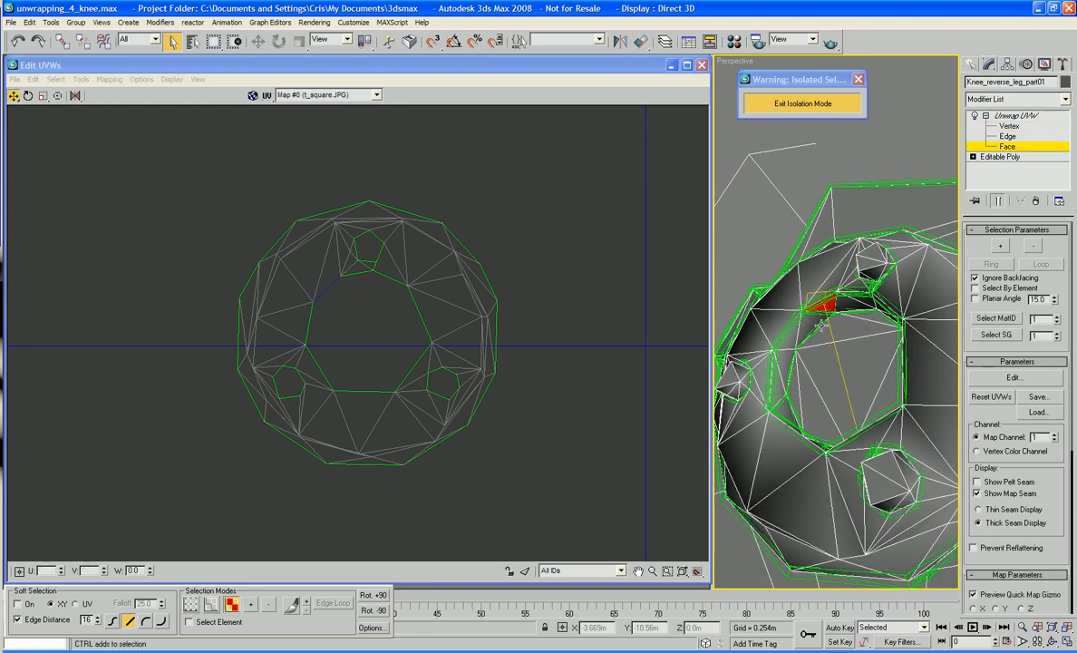
ctrl+click(813, 324)
ctrl+click(791, 340)
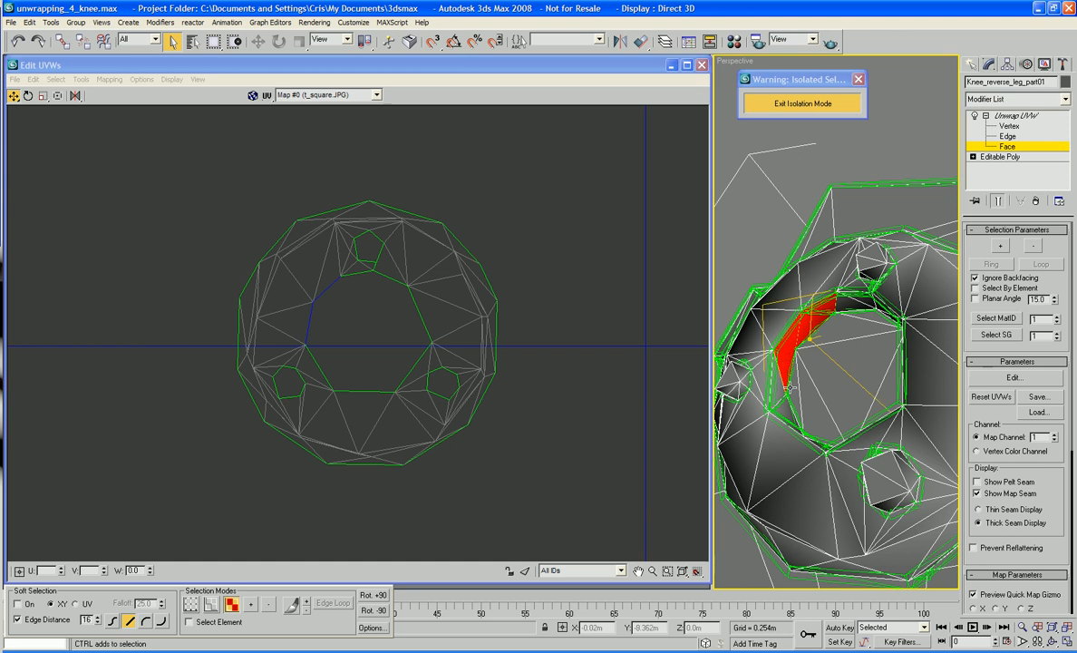
alt+middle_drag(790, 367, 790, 416)
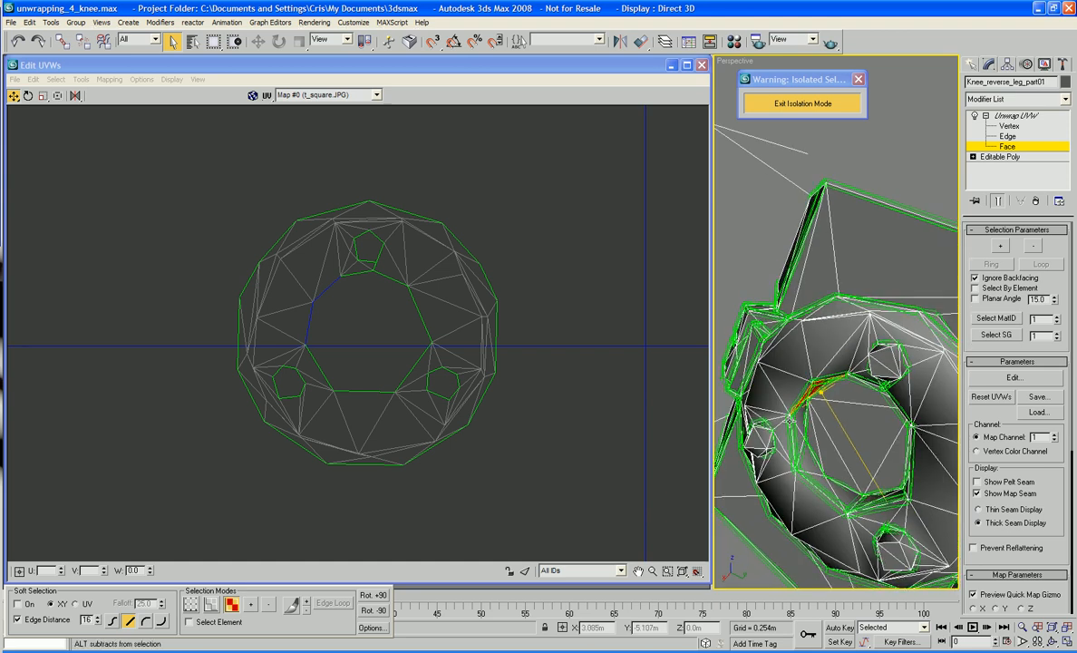
ctrl+click(793, 422)
ctrl+click(809, 449)
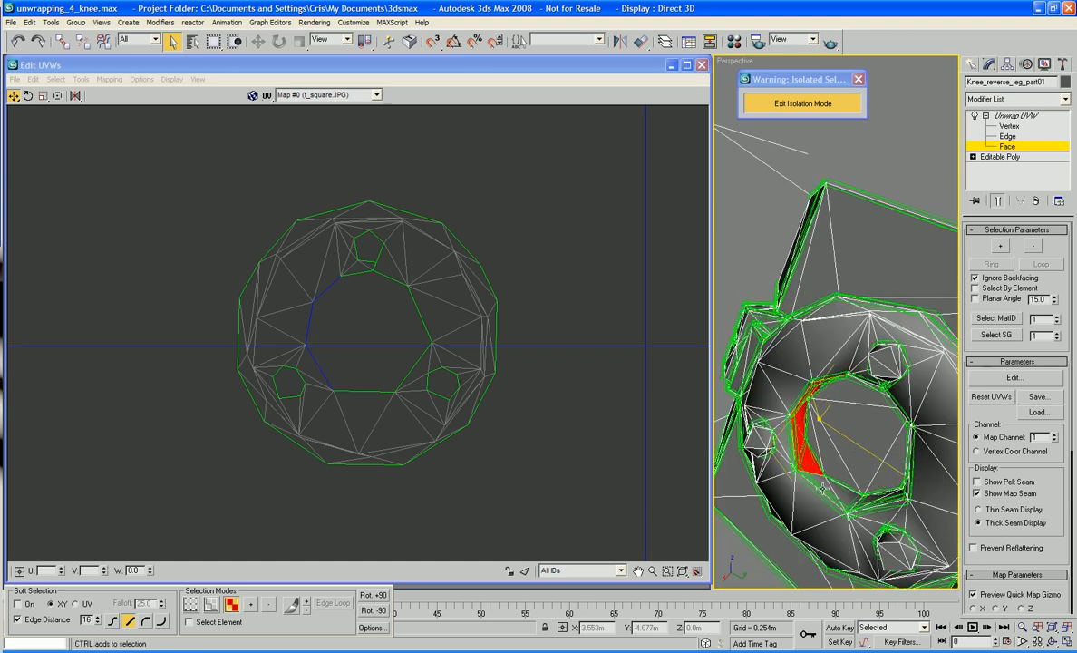
ctrl+click(822, 485)
ctrl+click(841, 495)
alt+middle_drag(840, 494, 845, 340)
ctrl+click(905, 414)
ctrl+click(917, 311)
ctrl+click(912, 292)
Select all the flat cap faces at the bottom of the round part's central recess
click(774, 358)
ctrl+click(738, 383)
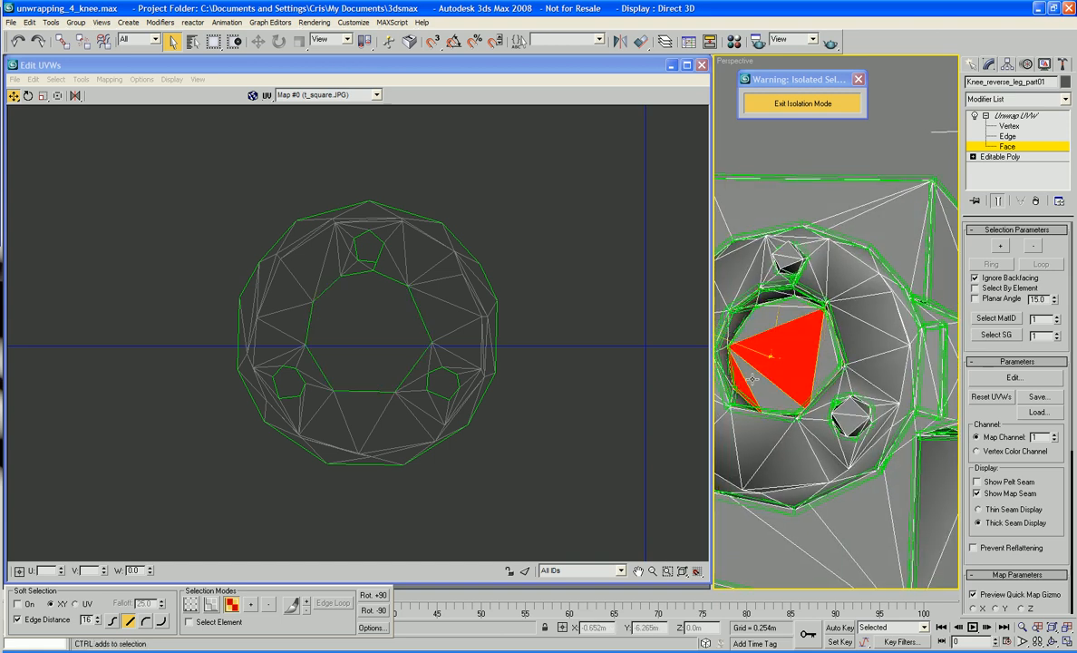
ctrl+click(772, 379)
ctrl+click(823, 373)
ctrl+click(782, 316)
ctrl+click(764, 311)
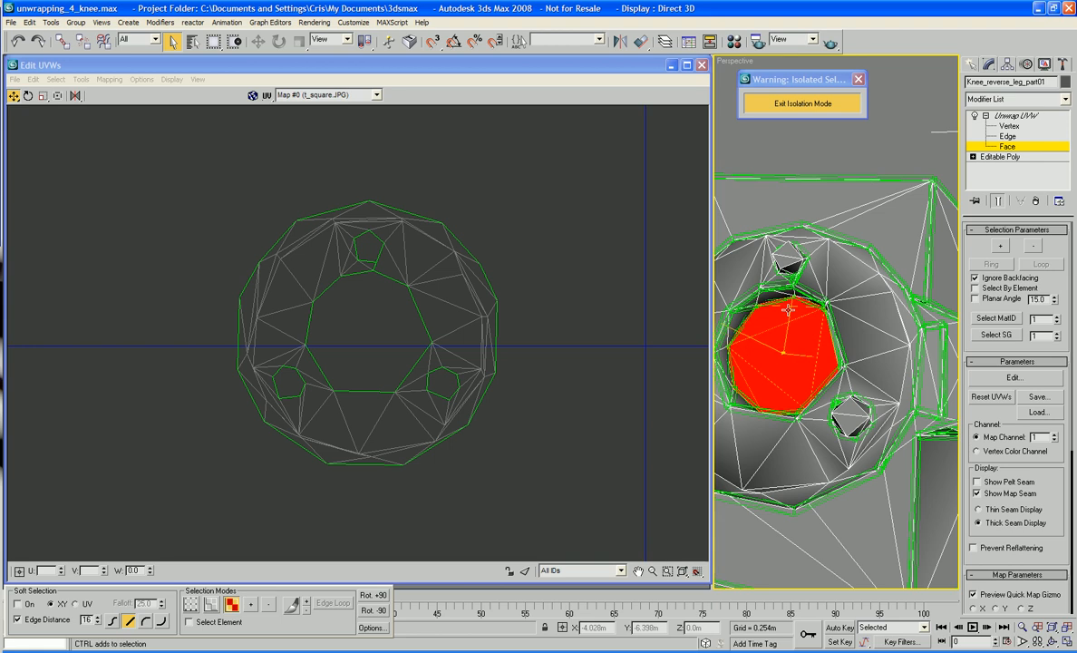
Expand the cap selection to include the recess's side walls, shrinking it back so the surrounding ring faces are excluded
alt+middle_drag(772, 314, 820, 352)
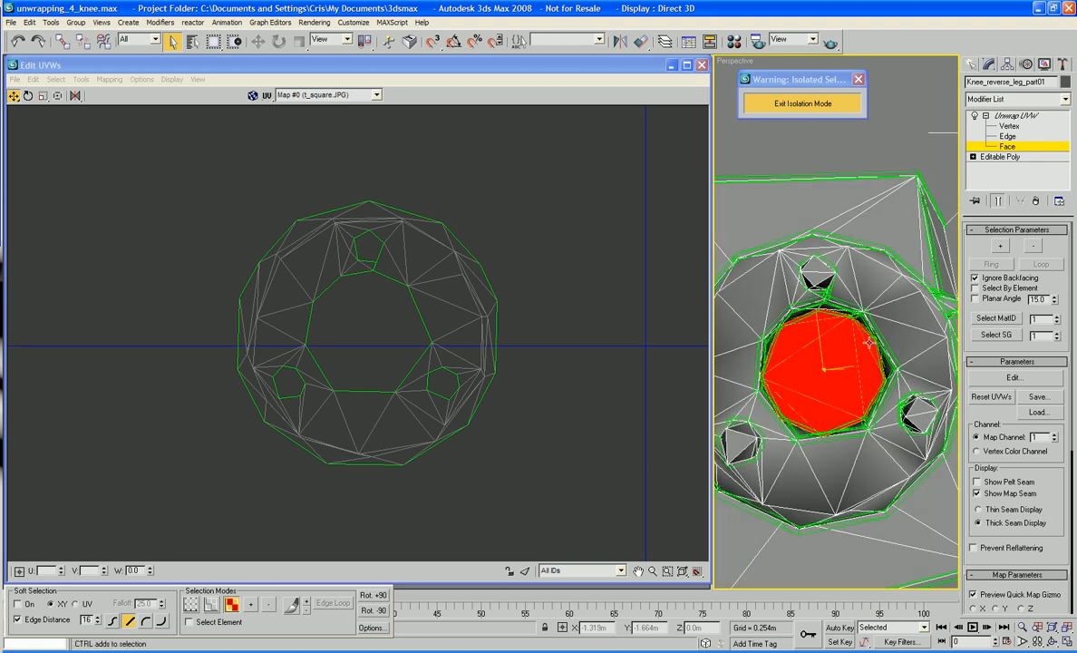
alt+middle_drag(934, 229, 802, 299)
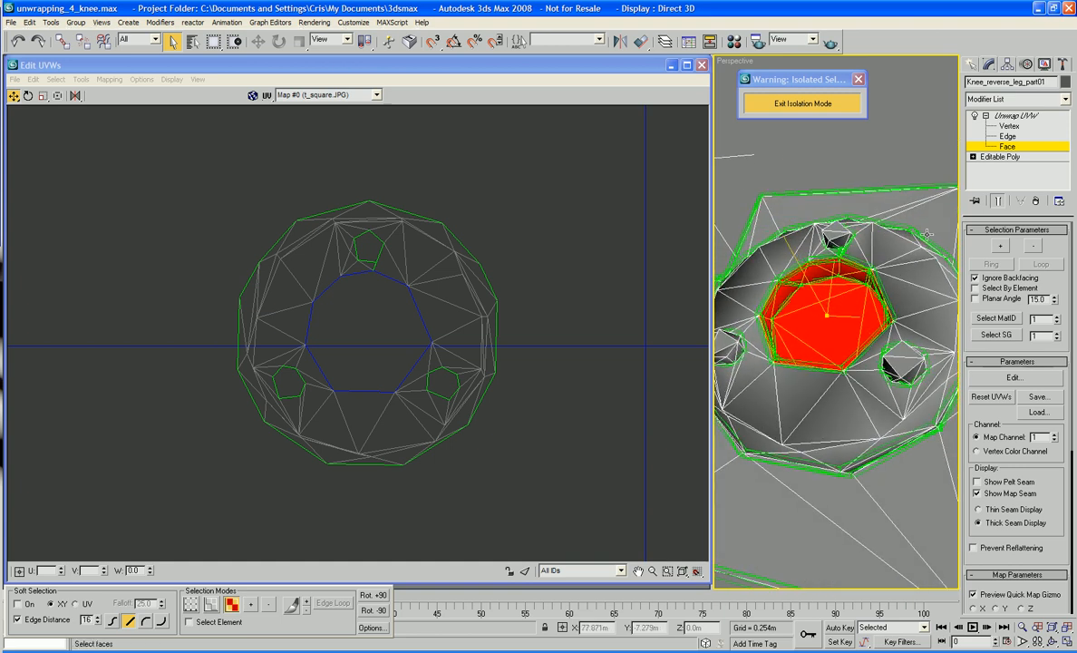
click(998, 246)
click(1036, 247)
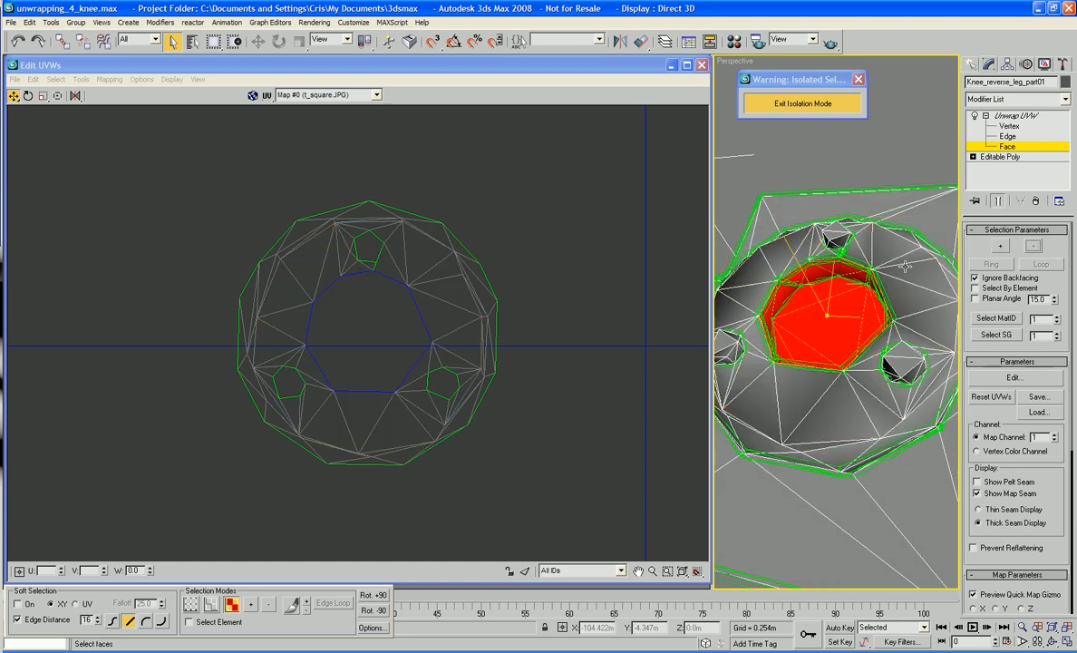
Break the selected recess faces off their UV clusters and move the pieces so the round cap lies near the circular island
scroll(617, 350, down, 6)
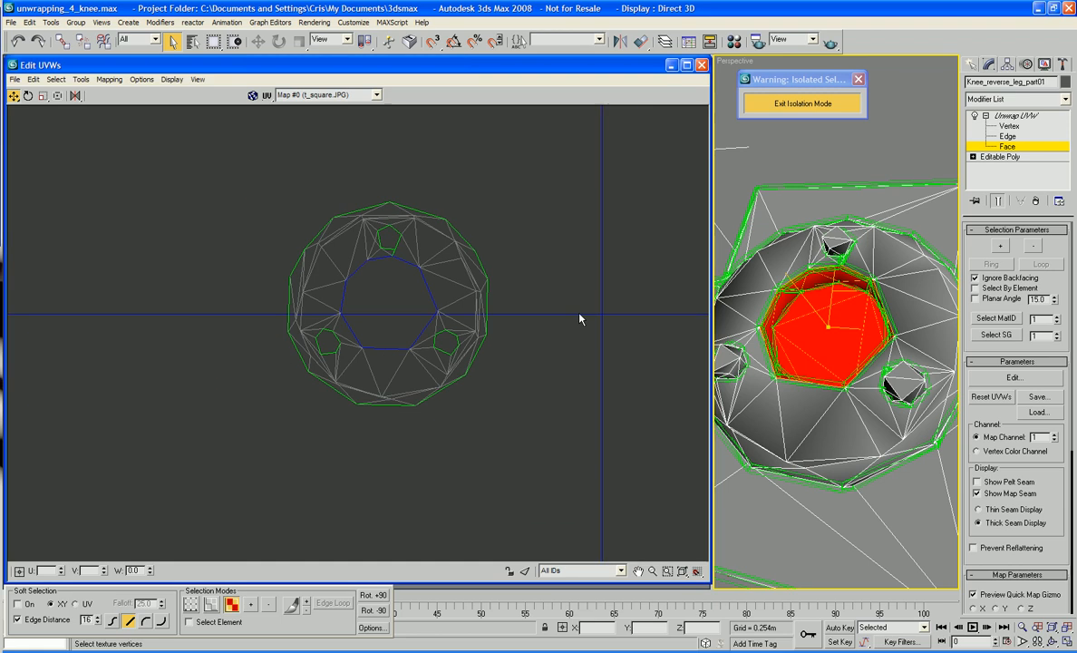
middle_drag(579, 317, 398, 335)
right_click(585, 357)
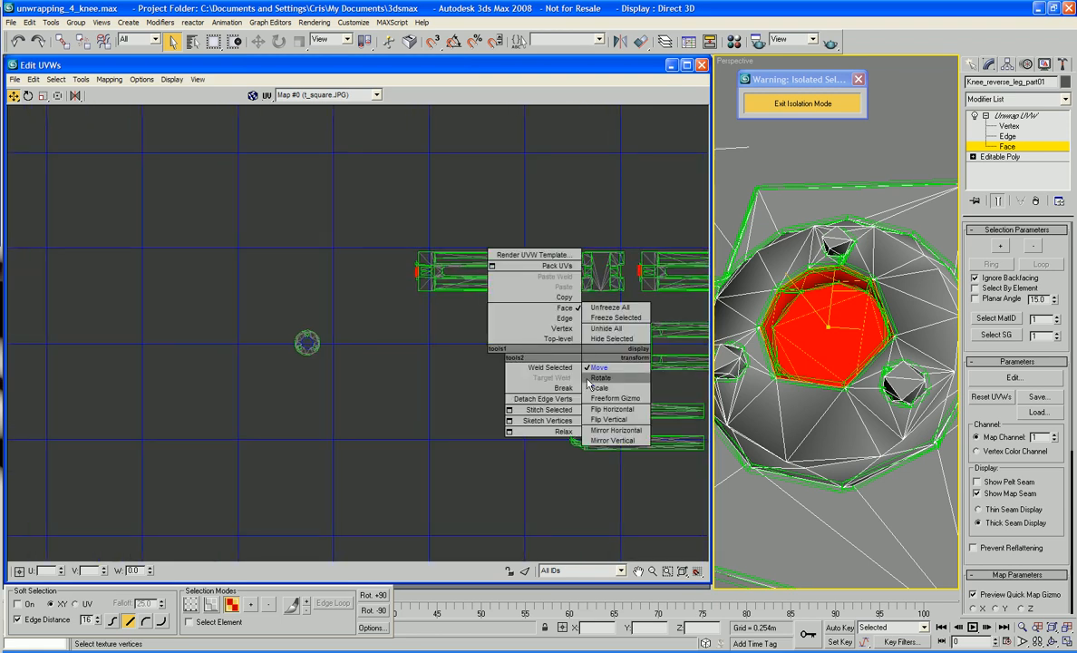
click(569, 391)
drag(586, 356, 326, 370)
middle_drag(355, 423, 482, 453)
scroll(415, 406, up, 3)
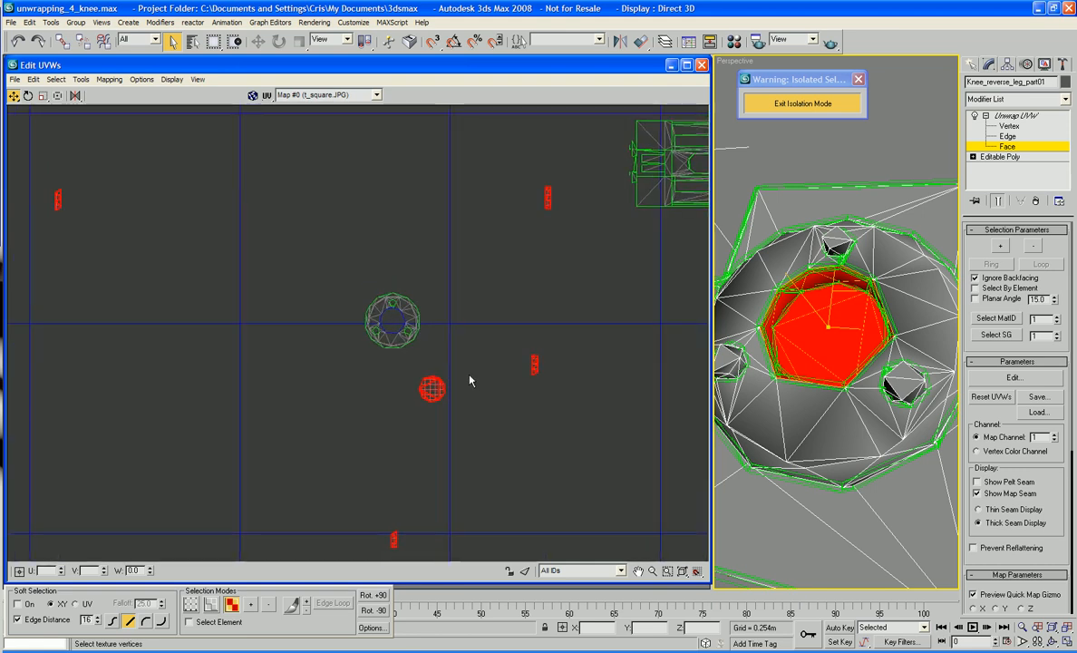
Gather the four detached recess wall strips around the round cap island, one on each side of it
click(469, 381)
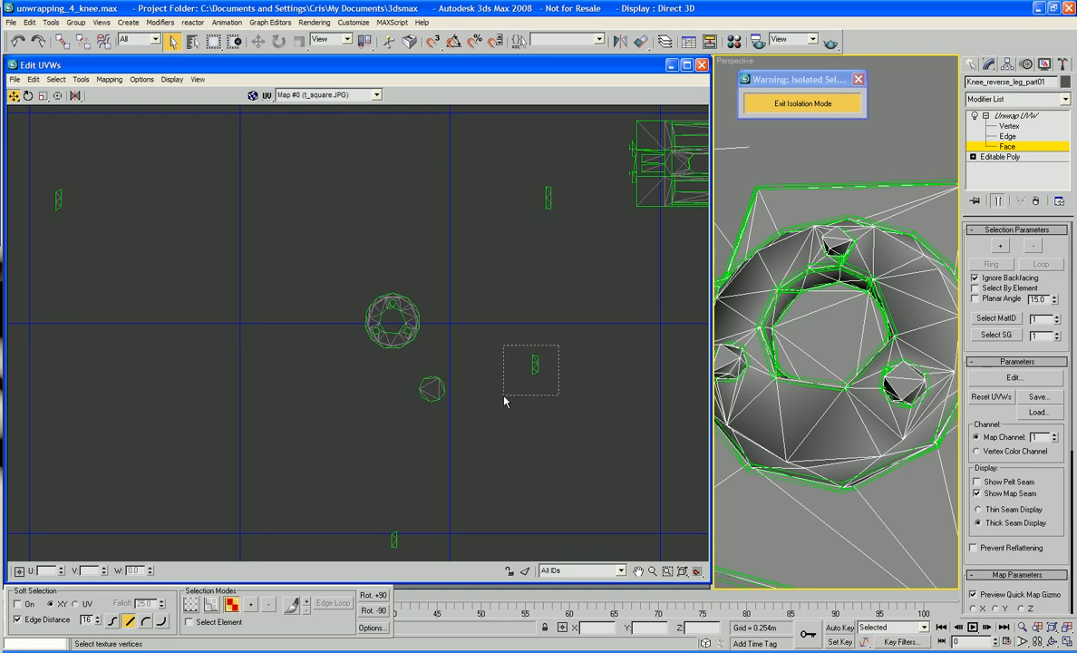
drag(505, 397, 433, 365)
drag(527, 168, 454, 396)
middle_drag(476, 492, 500, 446)
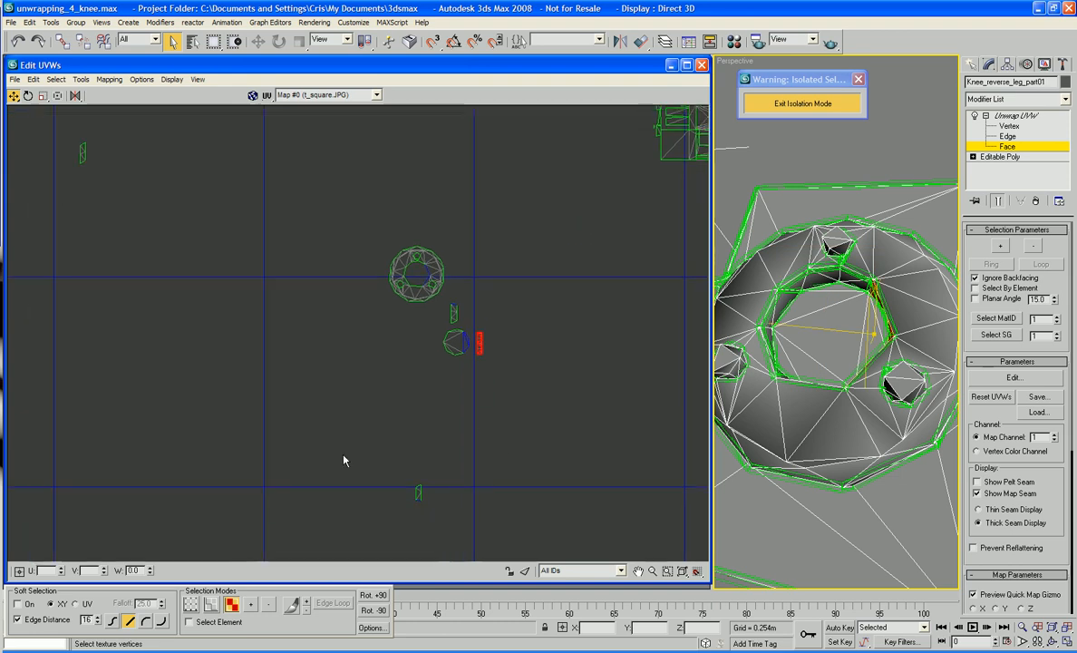
drag(431, 517, 445, 383)
middle_drag(321, 349, 344, 367)
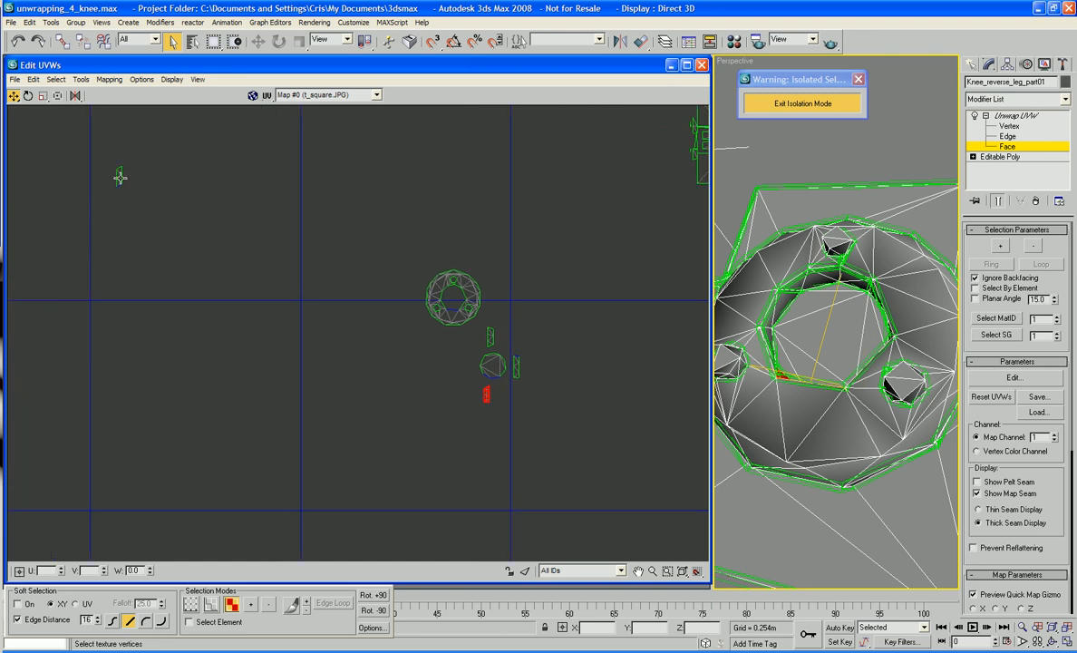
click(118, 174)
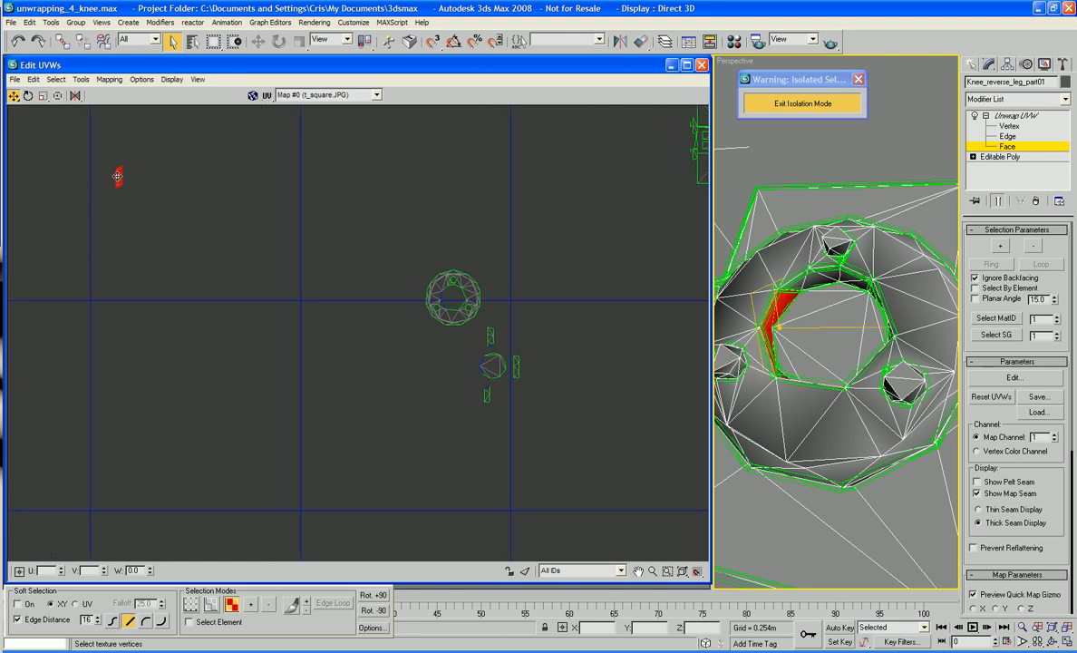
drag(118, 176, 467, 365)
scroll(535, 381, up, 6)
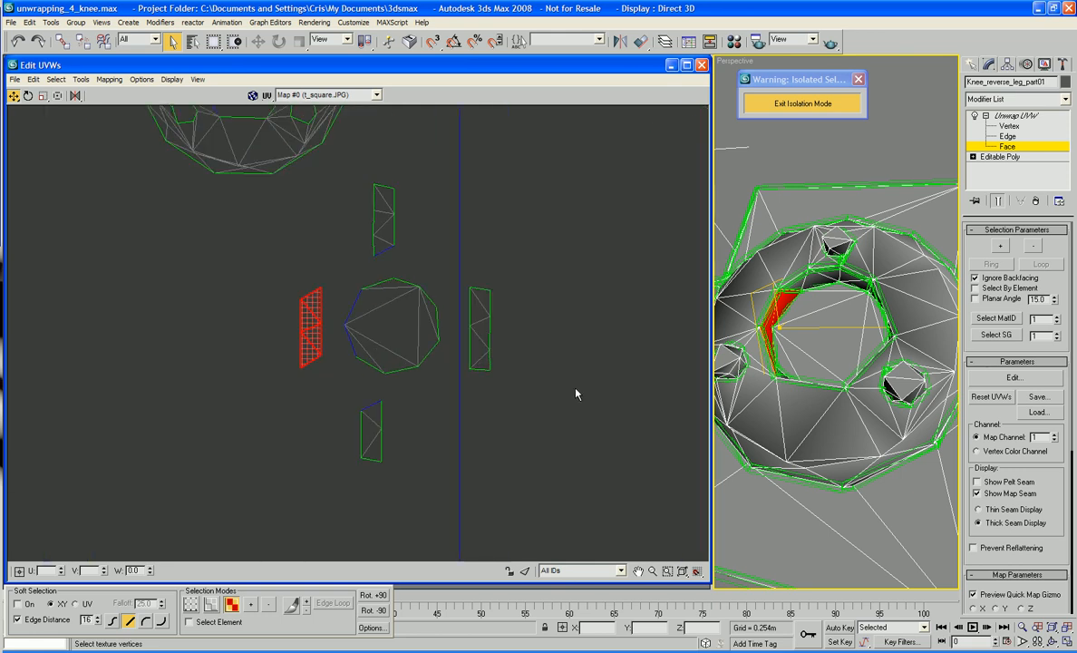
middle_drag(575, 394, 645, 456)
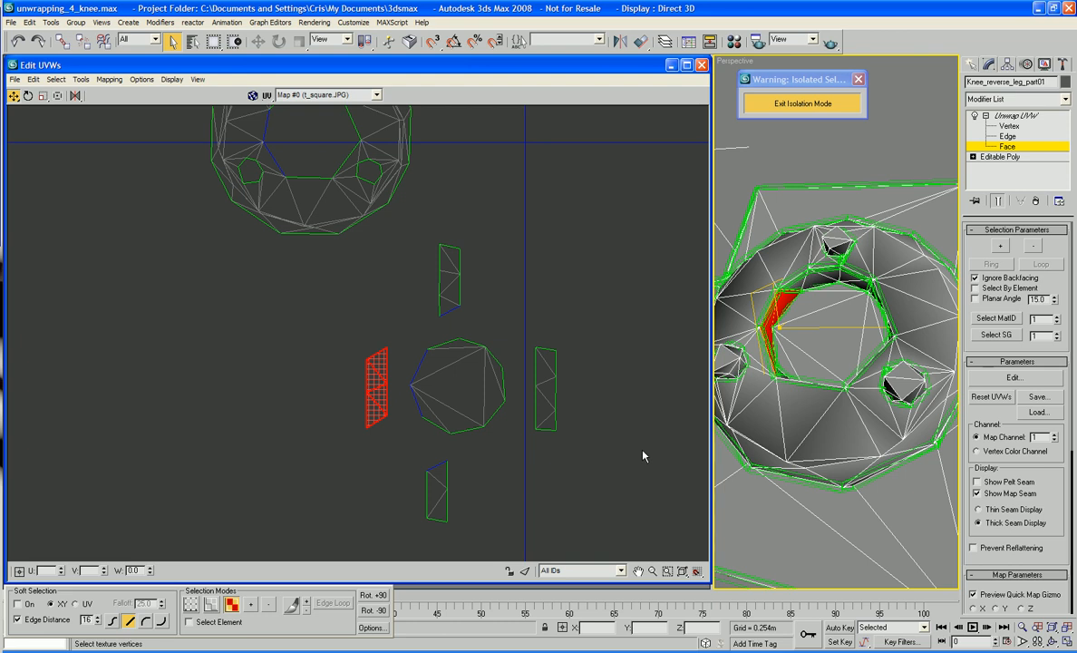
In vertex mode, reshape the wall strip on the cap's left side so it curves along the adjacent cap edge
click(643, 456)
click(384, 361)
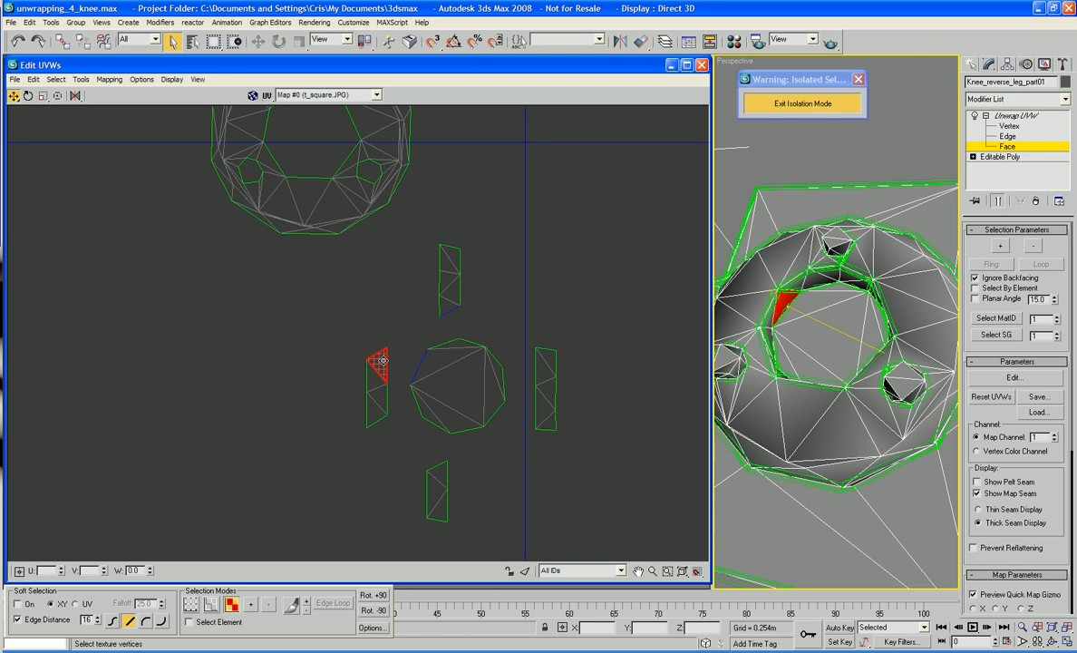
right_click(396, 356)
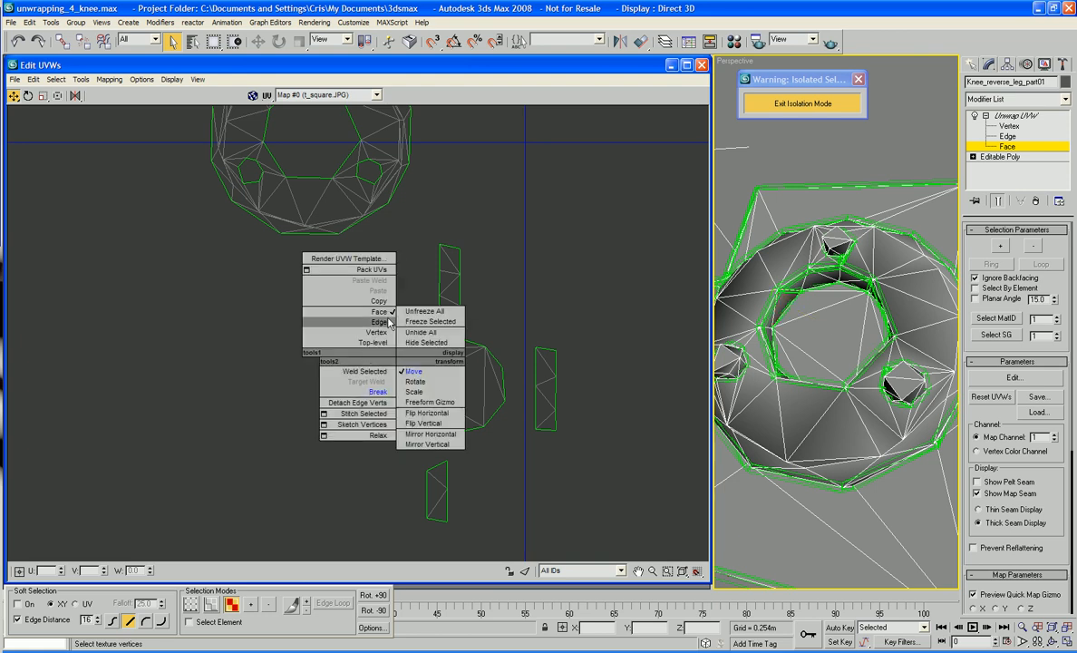
click(381, 331)
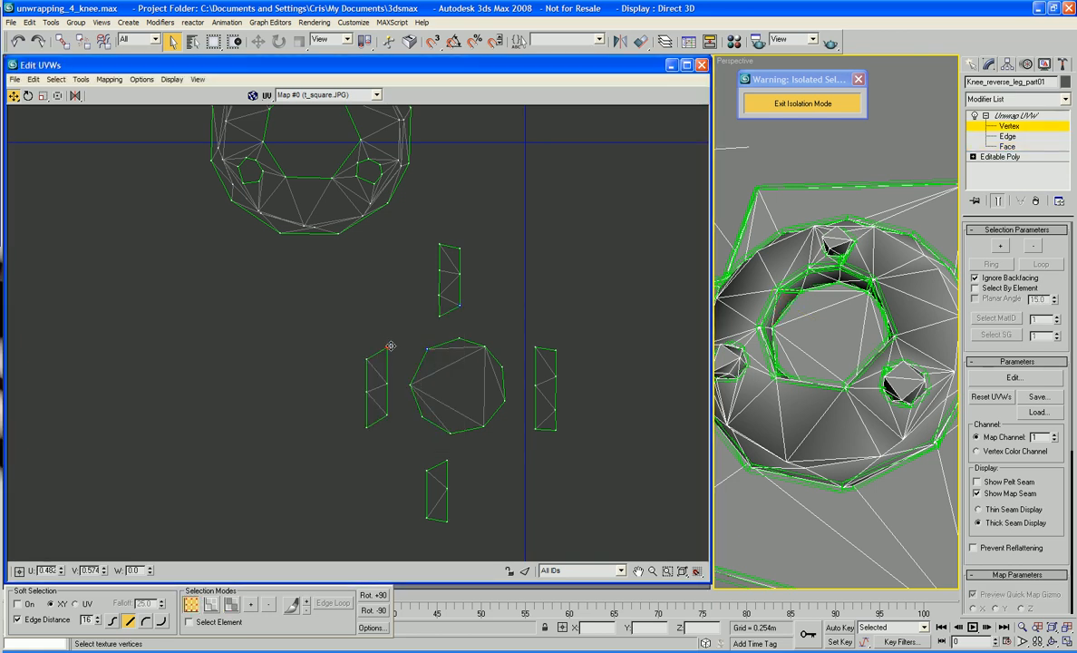
drag(385, 345, 420, 346)
drag(386, 382, 402, 422)
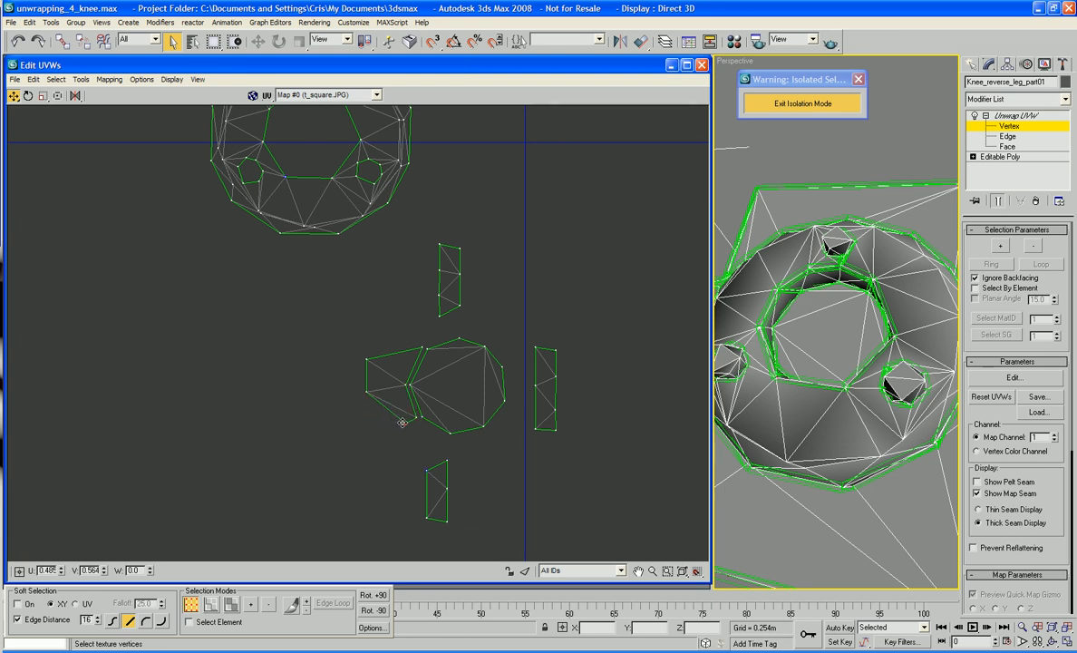
drag(364, 388, 414, 333)
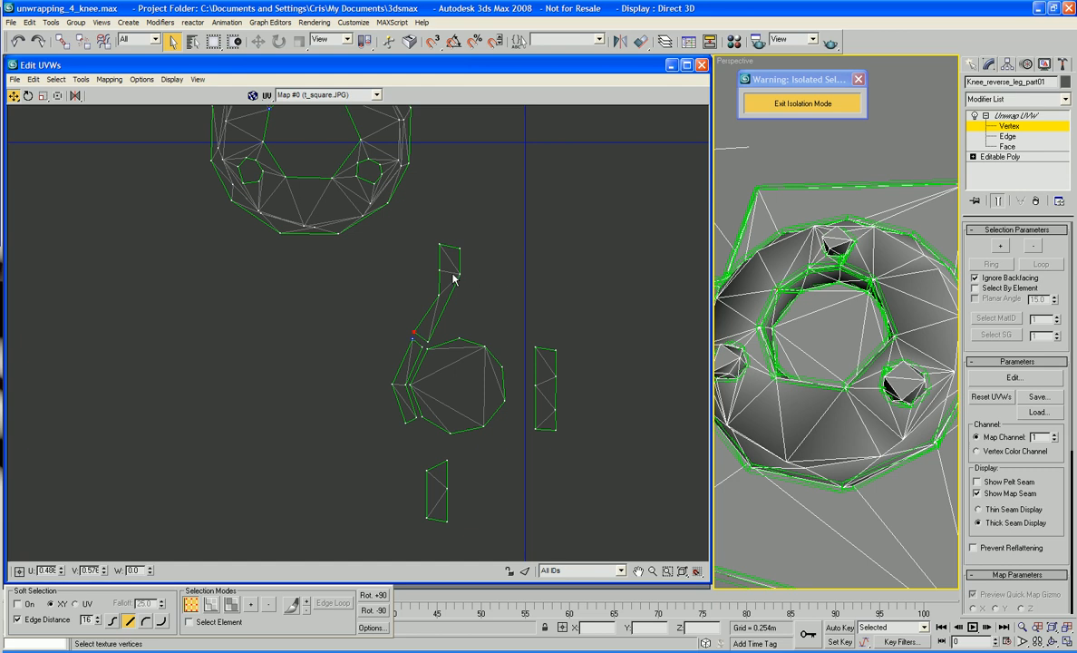
Move the upper strip's vertices so it bends around the top edge of the cap, matching the cap's rim vertices
drag(459, 273, 459, 332)
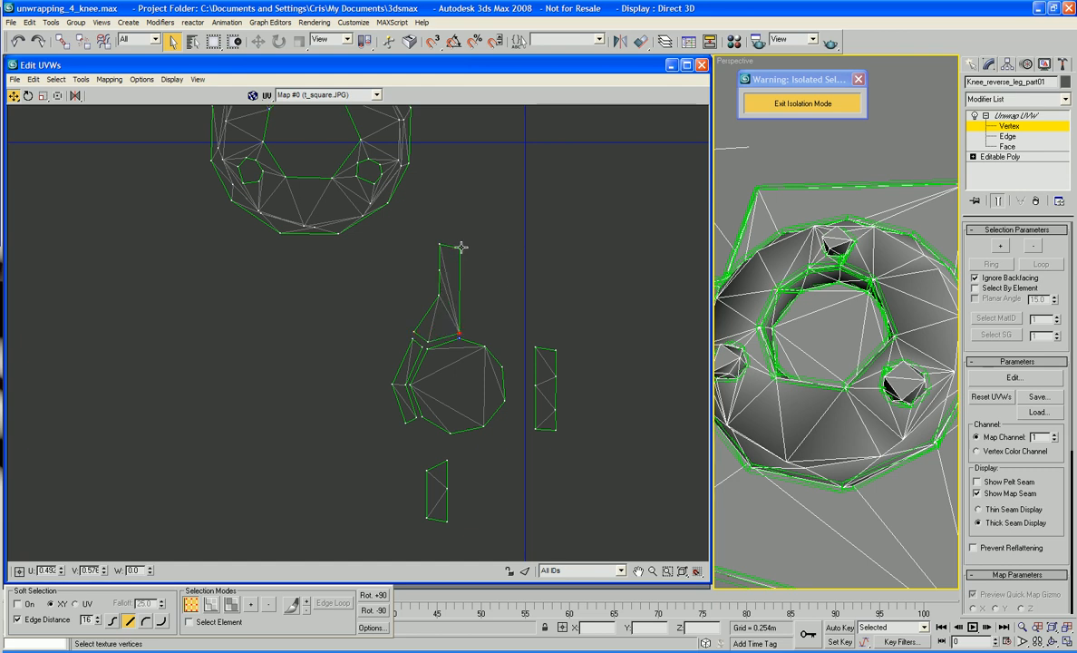
drag(460, 245, 488, 343)
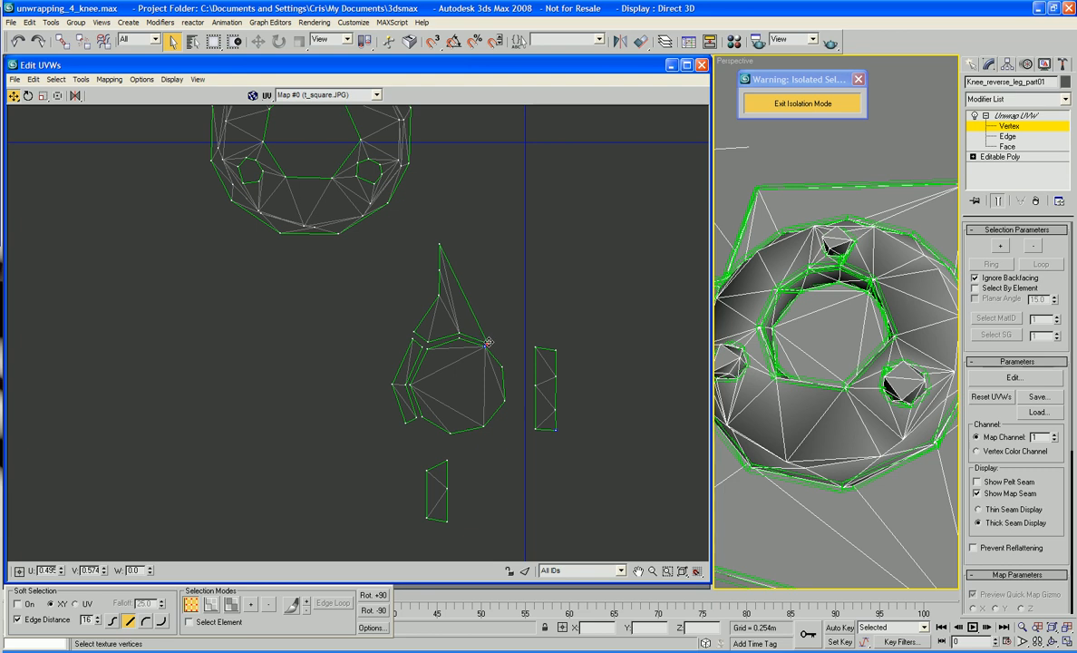
drag(440, 244, 499, 328)
drag(439, 272, 442, 314)
middle_drag(442, 314, 420, 288)
Rotate the strip on the cap's right side half a turn and move it close against the cap
click(460, 309)
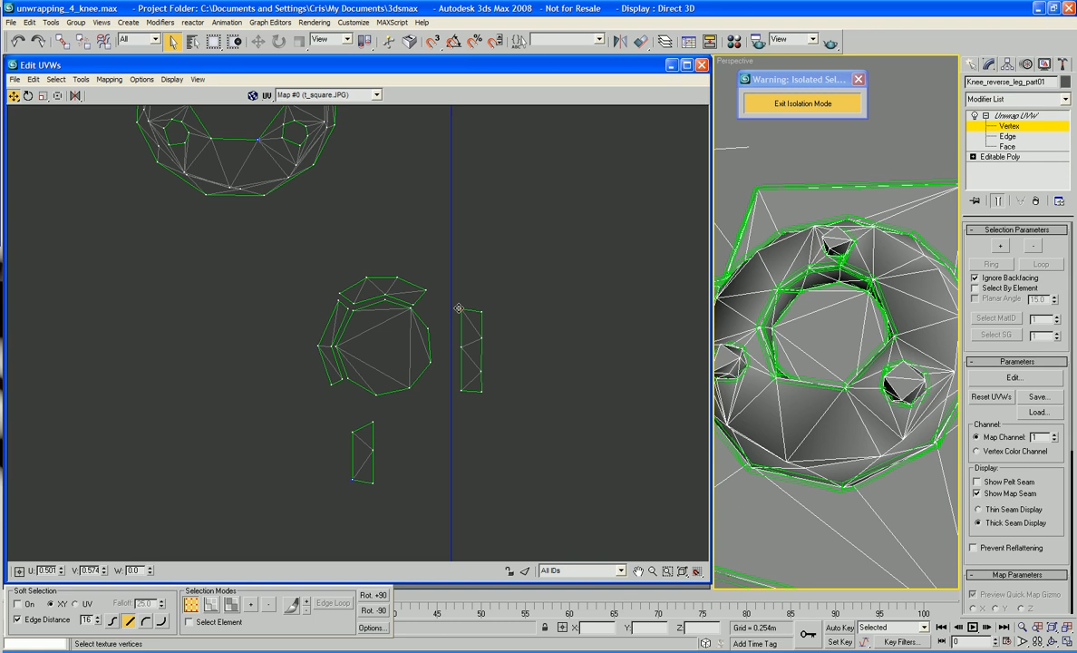
click(482, 313)
right_click(465, 378)
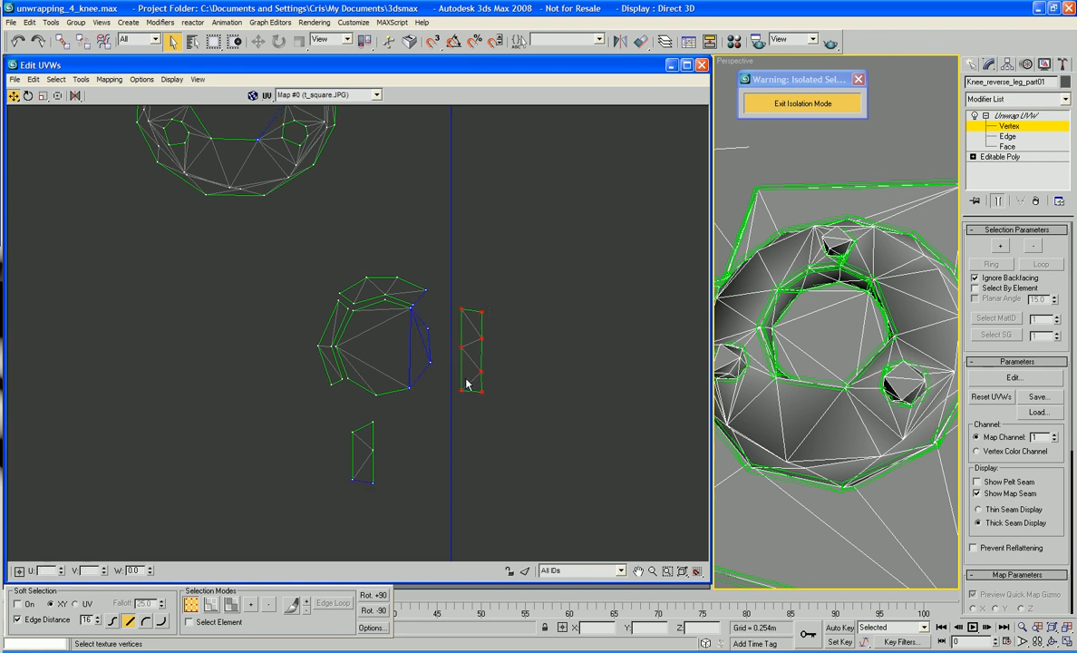
click(480, 399)
drag(431, 364, 457, 166)
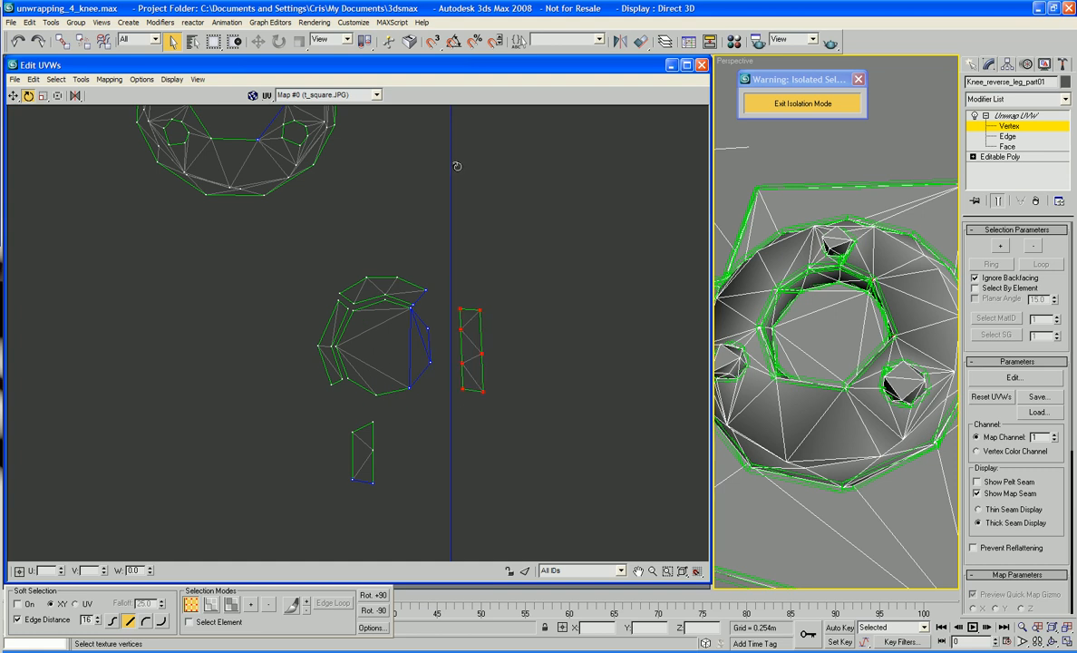
right_click(483, 227)
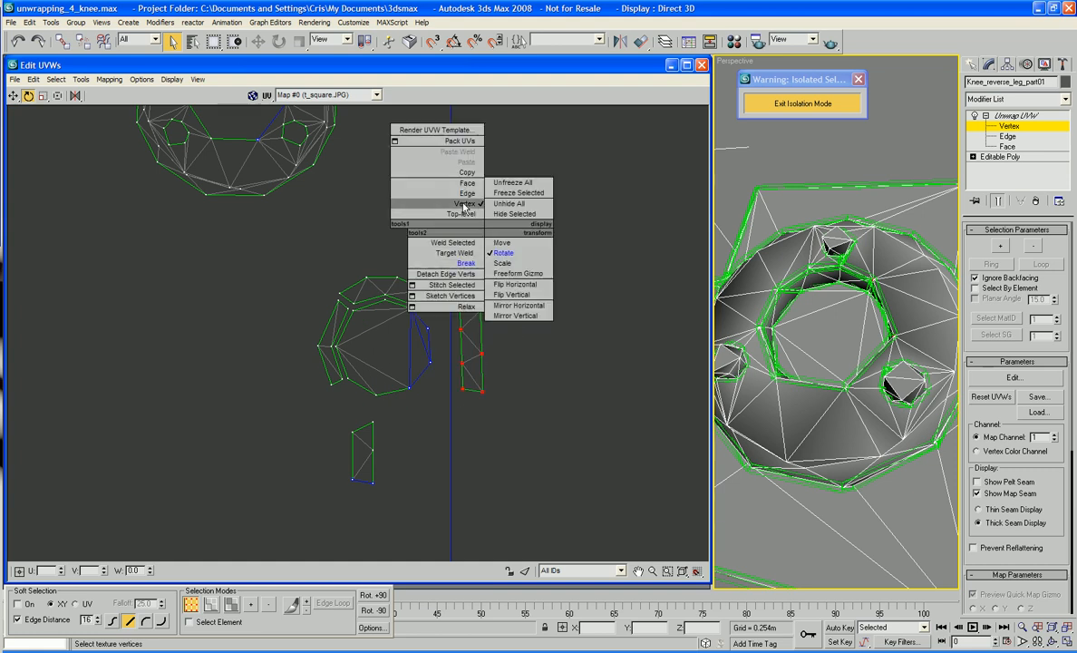
click(502, 242)
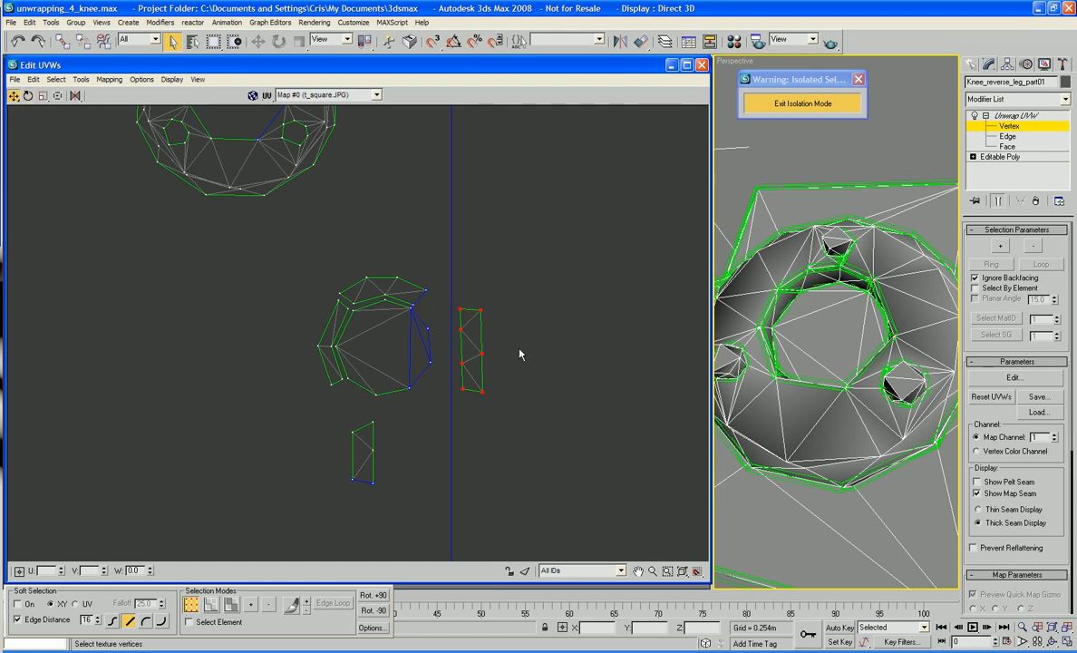
drag(460, 326, 433, 326)
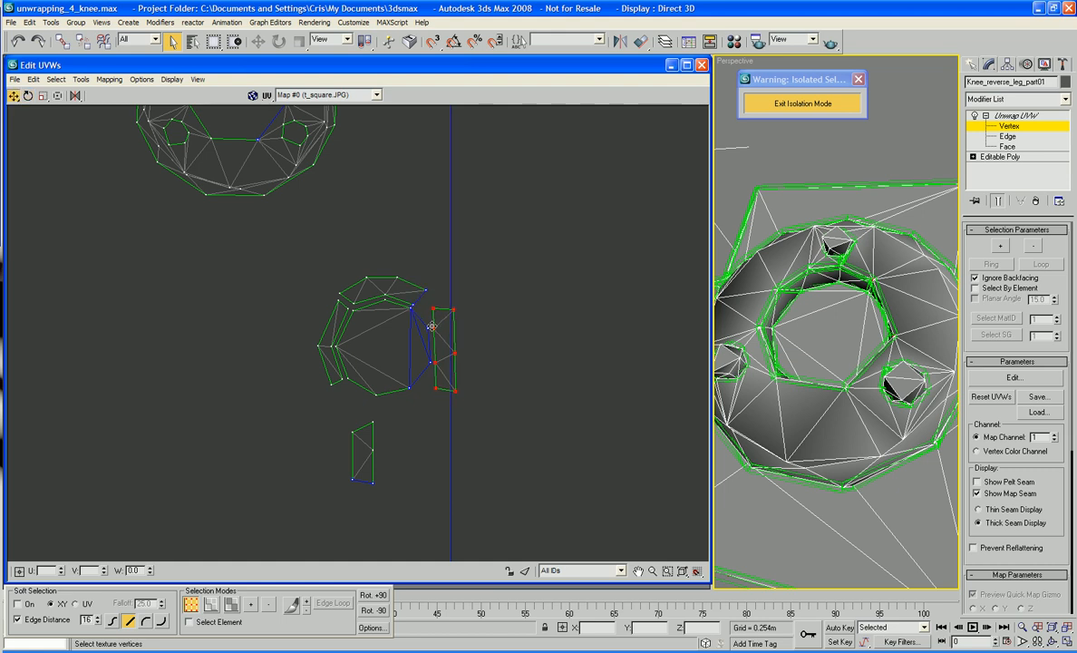
Reposition the right strip's vertices so it wraps around the right edge of the cap beside the upper strip
click(524, 313)
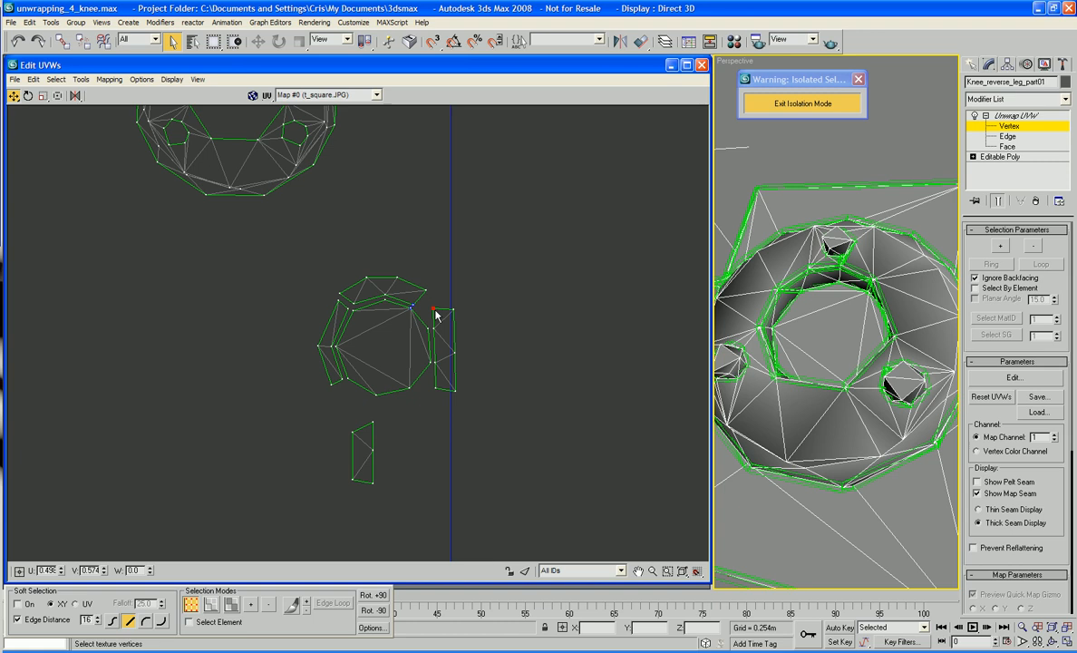
click(417, 310)
drag(420, 313, 447, 324)
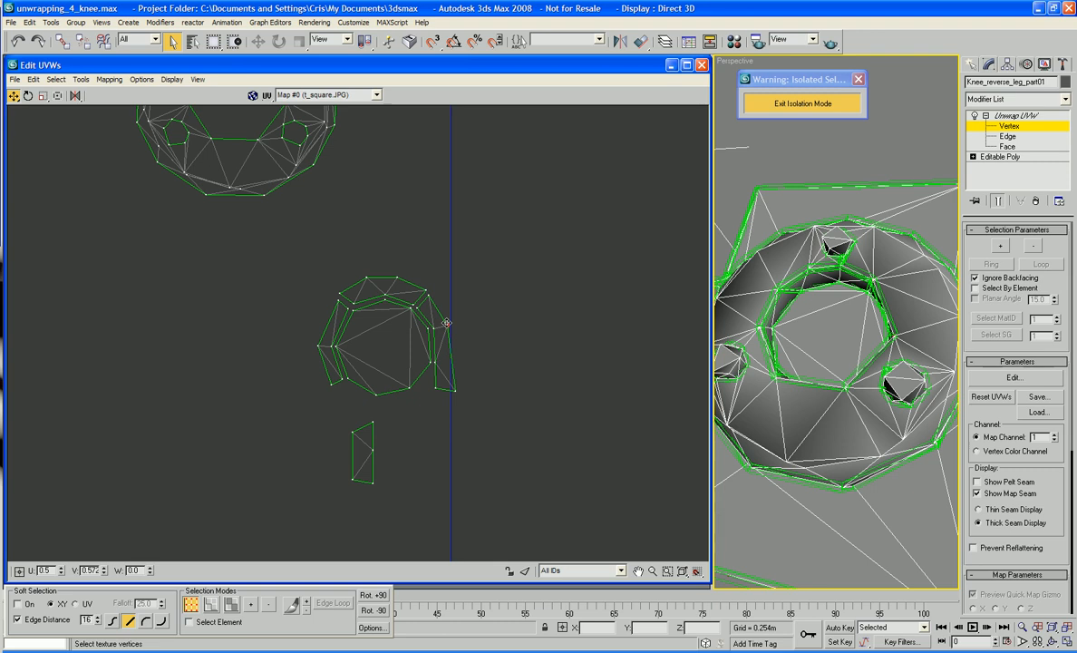
drag(453, 390, 413, 390)
Swing the lower strip's vertices across beneath the cap so its inner side follows the cap's bottom edge
drag(370, 484, 413, 391)
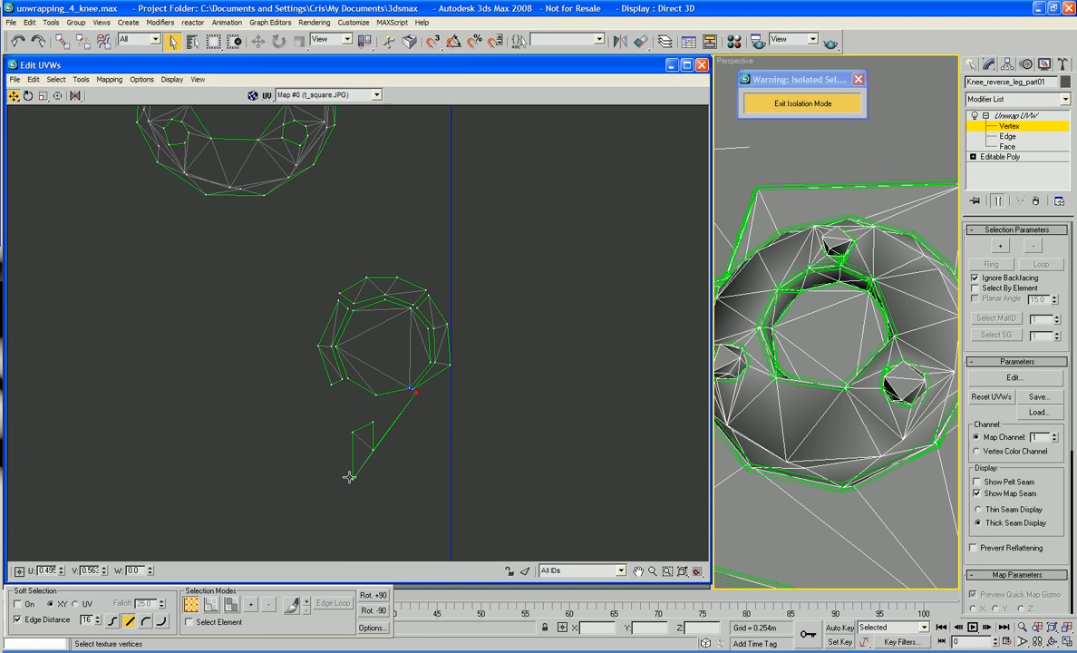
drag(351, 481, 450, 374)
drag(372, 447, 345, 421)
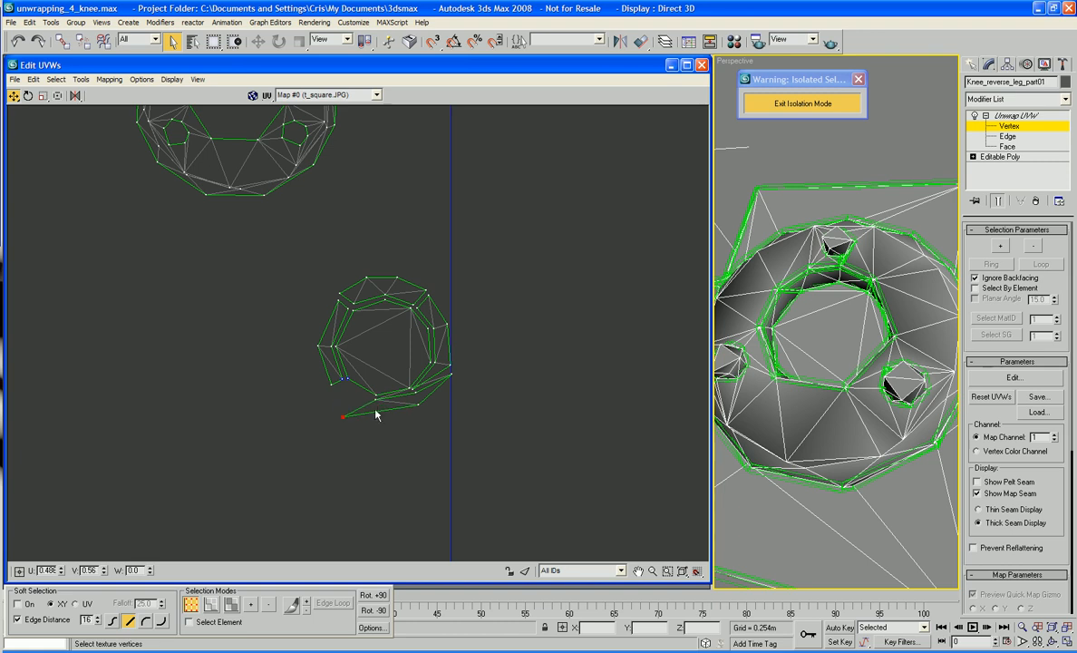
click(375, 401)
drag(415, 406, 424, 439)
Separate the crowded vertices where the right and lower strips meet, placing each beside its matching cap rim vertex
click(417, 392)
drag(417, 391, 425, 379)
scroll(430, 410, up, 3)
scroll(430, 415, up, 5)
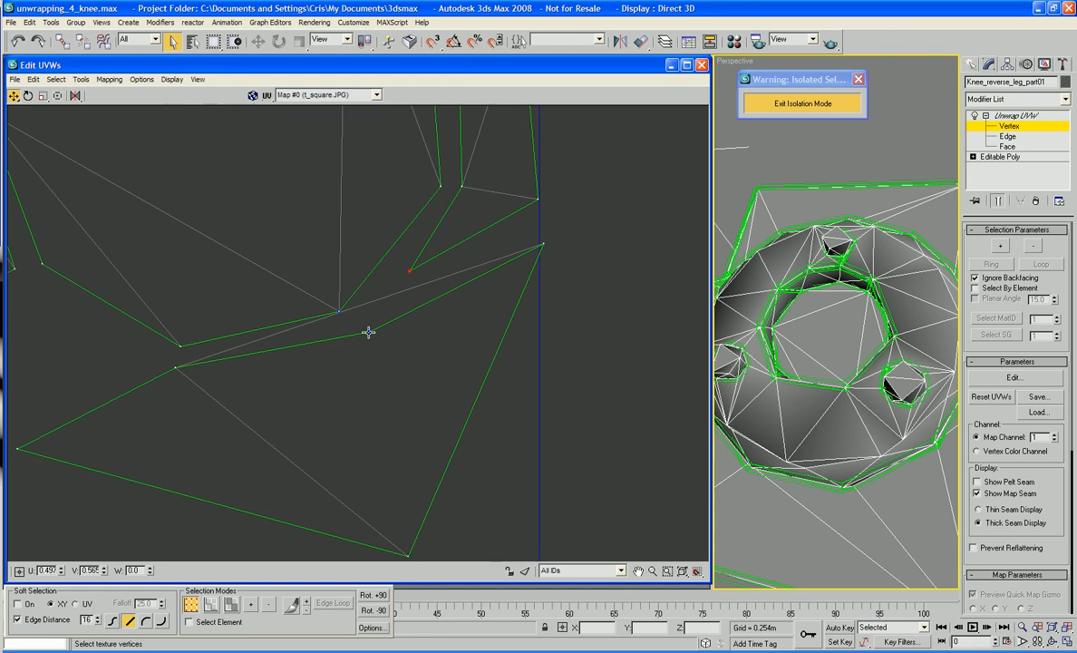
click(543, 245)
click(176, 368)
drag(176, 368, 188, 365)
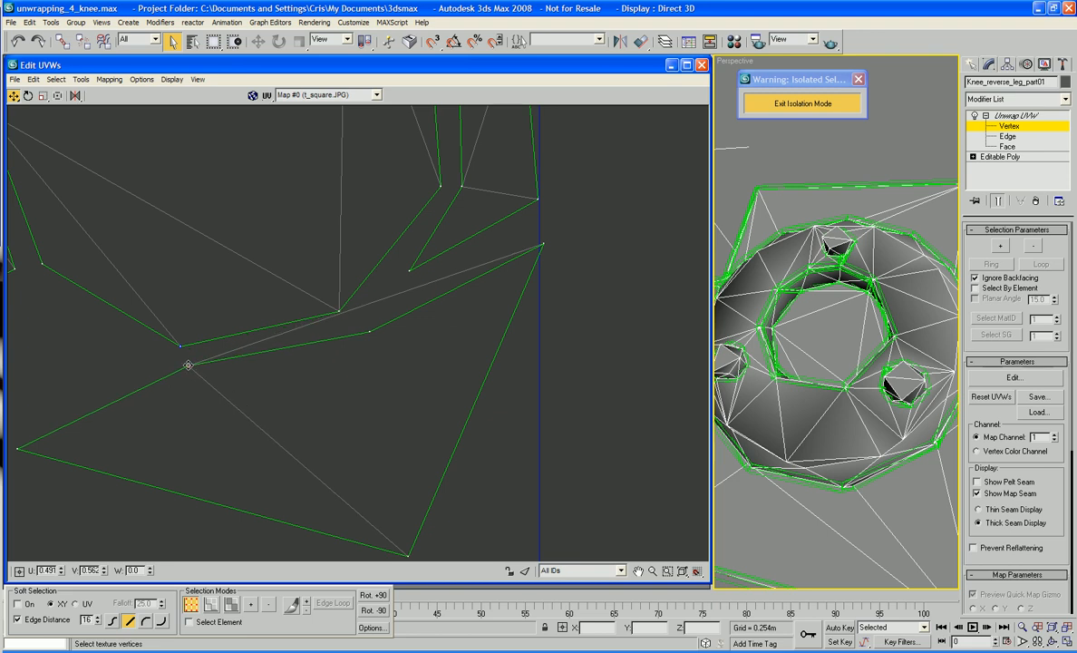
click(542, 245)
middle_drag(445, 327, 468, 335)
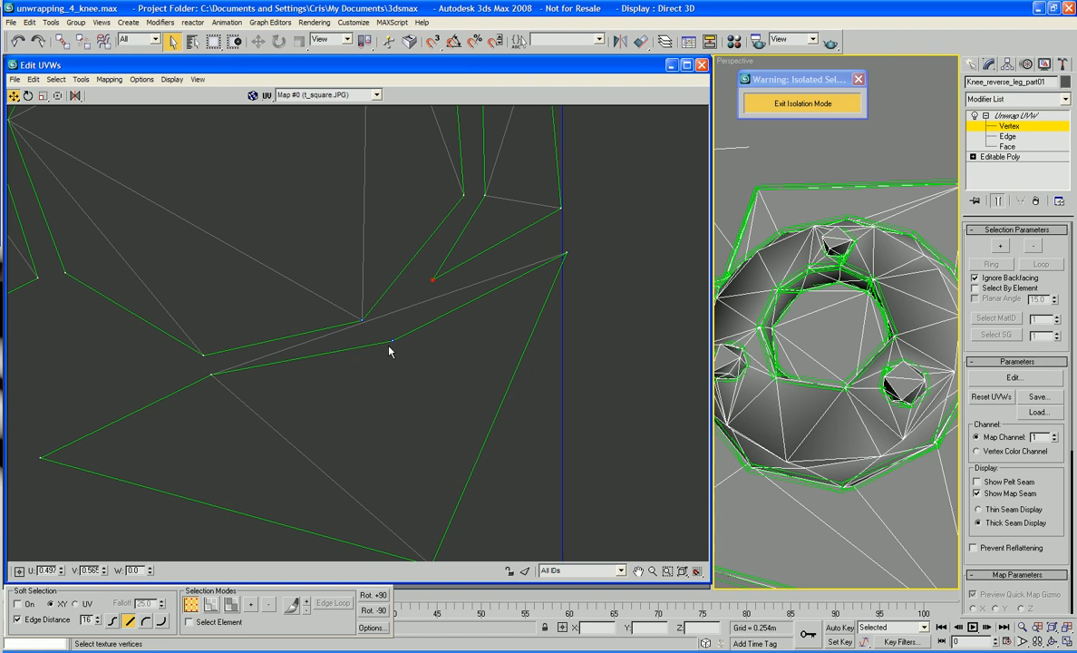
scroll(445, 353, down, 5)
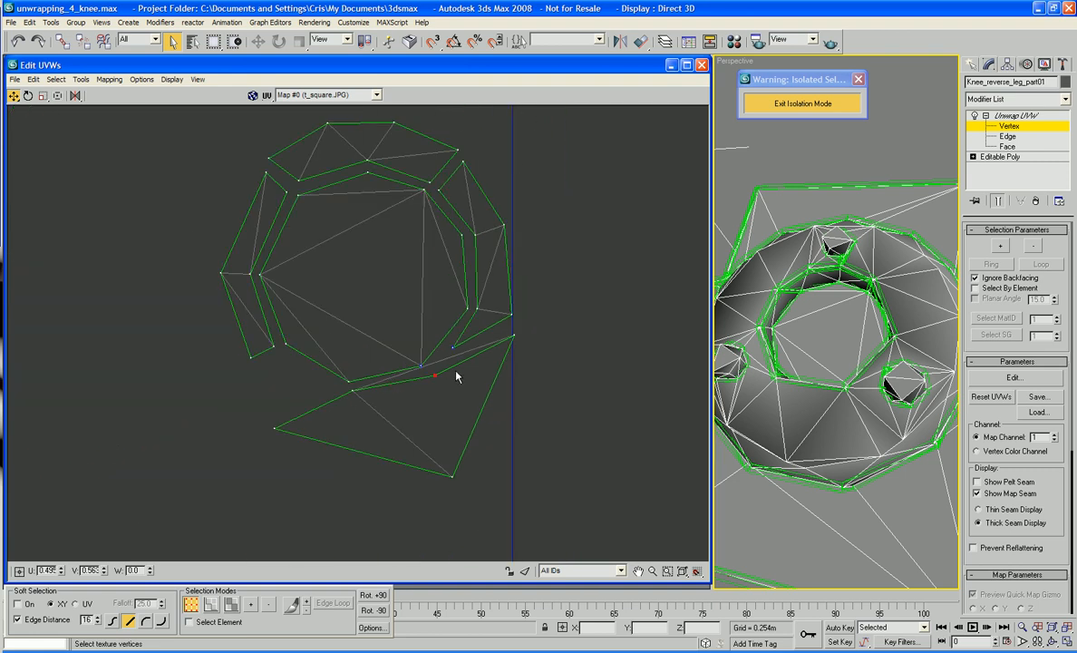
Target Weld the upper and left strips' inner vertices to the cap rim and join the strips' neighbouring outer corners
right_click(549, 169)
click(563, 183)
drag(428, 182, 458, 149)
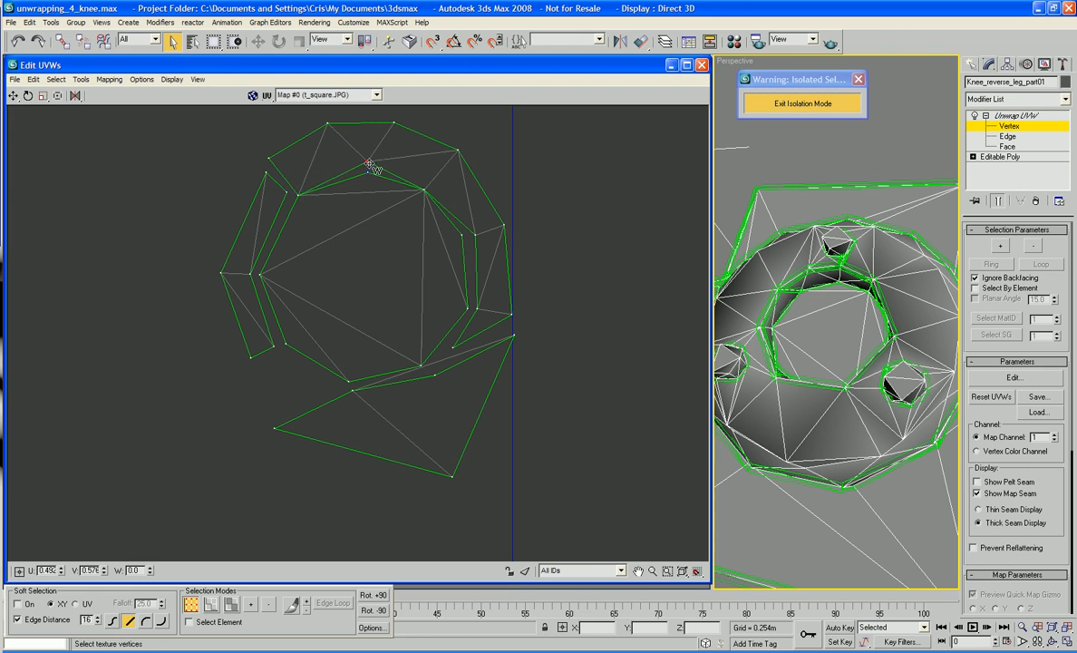
drag(367, 161, 370, 172)
drag(287, 192, 268, 159)
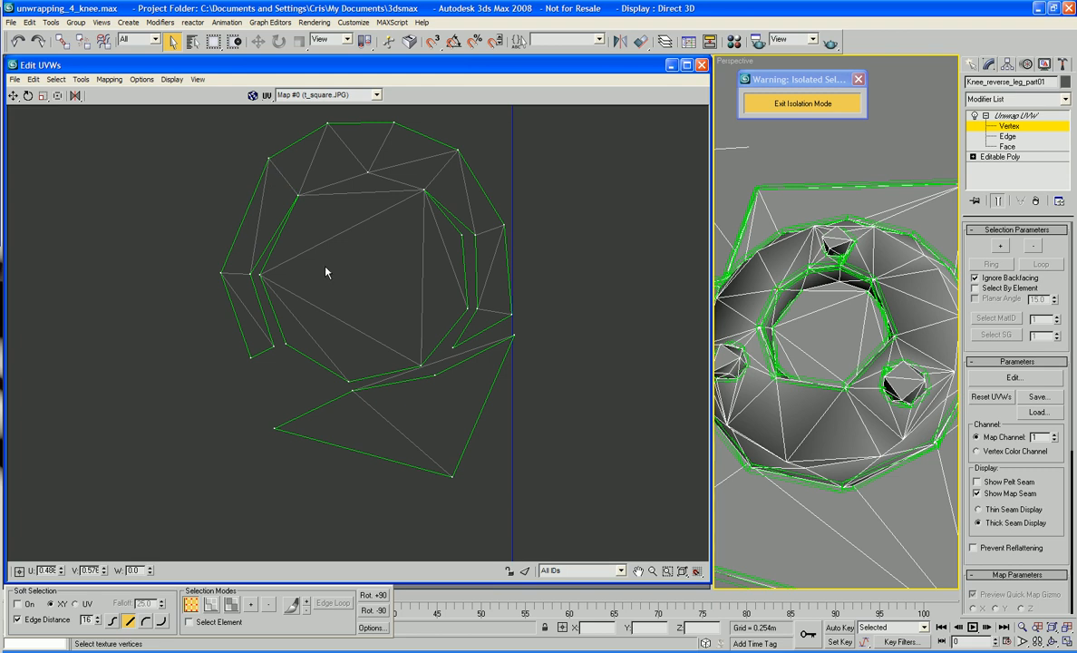
drag(248, 273, 259, 274)
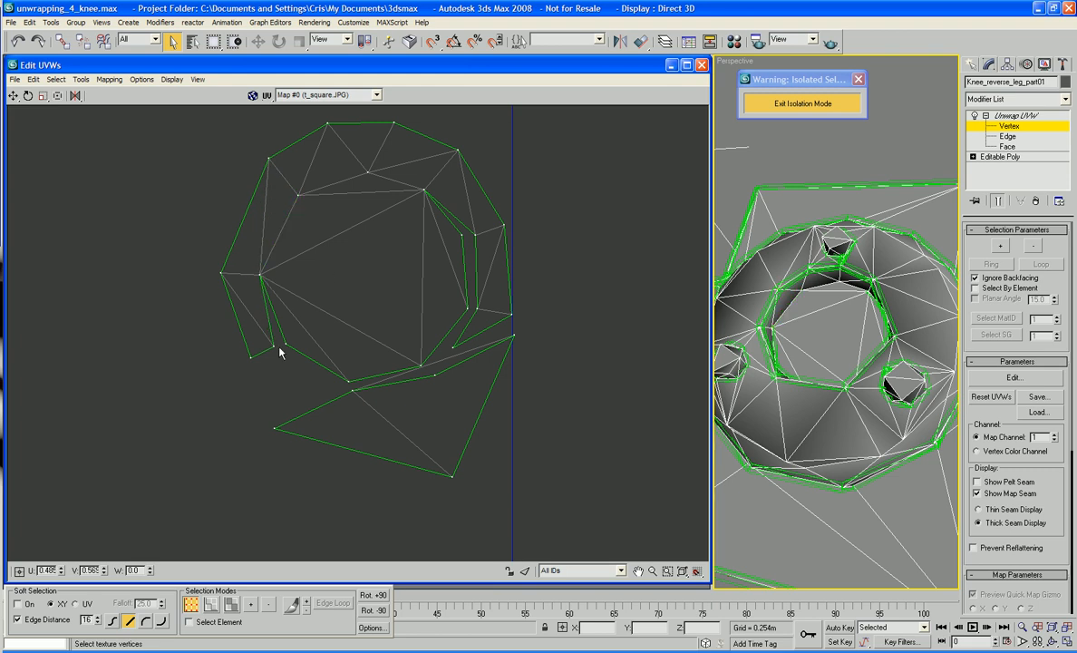
Target Weld the lower and right strips' inner vertices to the cap rim and join their shared outer corner
drag(352, 390, 347, 381)
drag(434, 375, 420, 366)
drag(477, 309, 510, 314)
drag(474, 235, 461, 234)
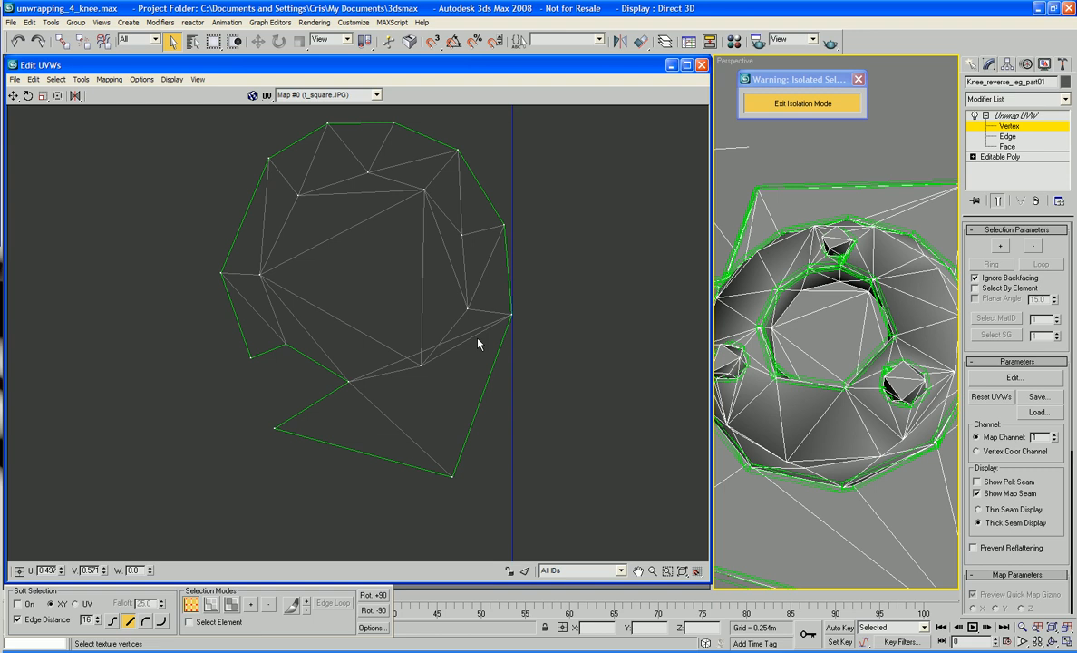
Move the cap's lower-right rim vertex inward, clear of the lower strip's edge
click(421, 365)
drag(421, 365, 413, 345)
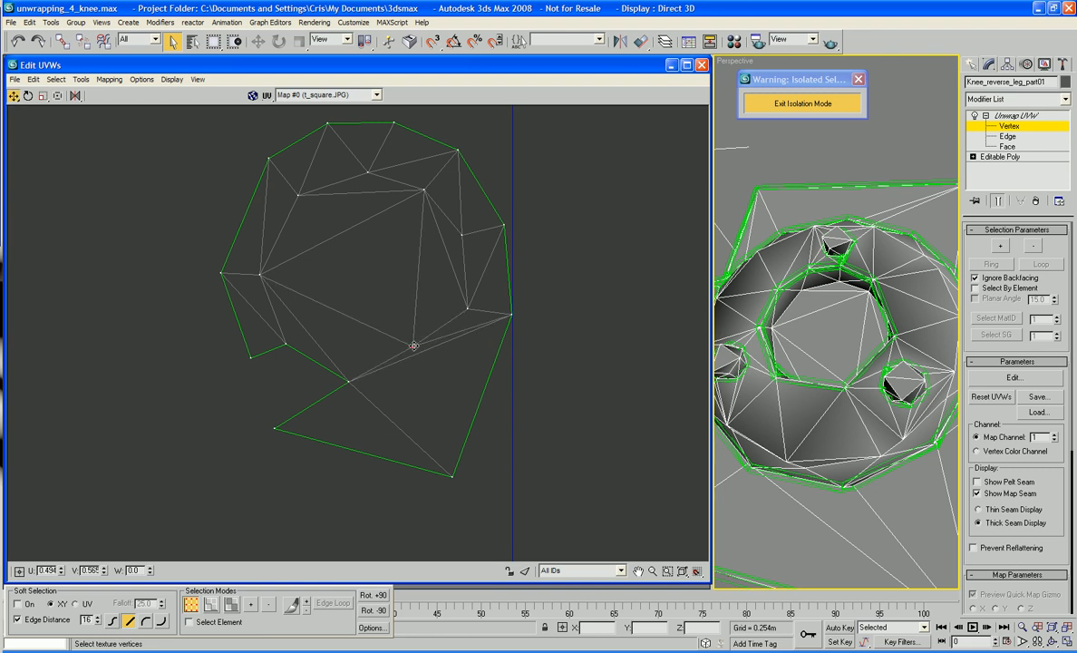
middle_drag(421, 416, 456, 396)
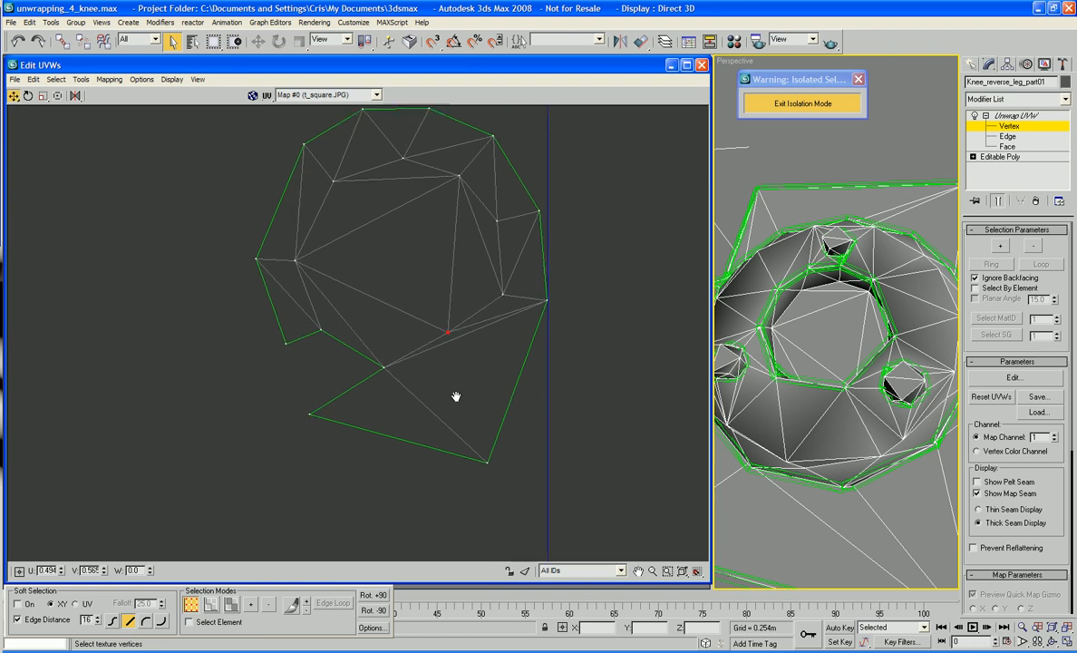
Weld the lower strip's free inner vertex to the cap's lower-left rim vertex and draw its outer vertex in below the cap
click(380, 368)
click(311, 415)
drag(310, 416, 319, 331)
right_click(322, 367)
click(299, 390)
drag(485, 465, 382, 404)
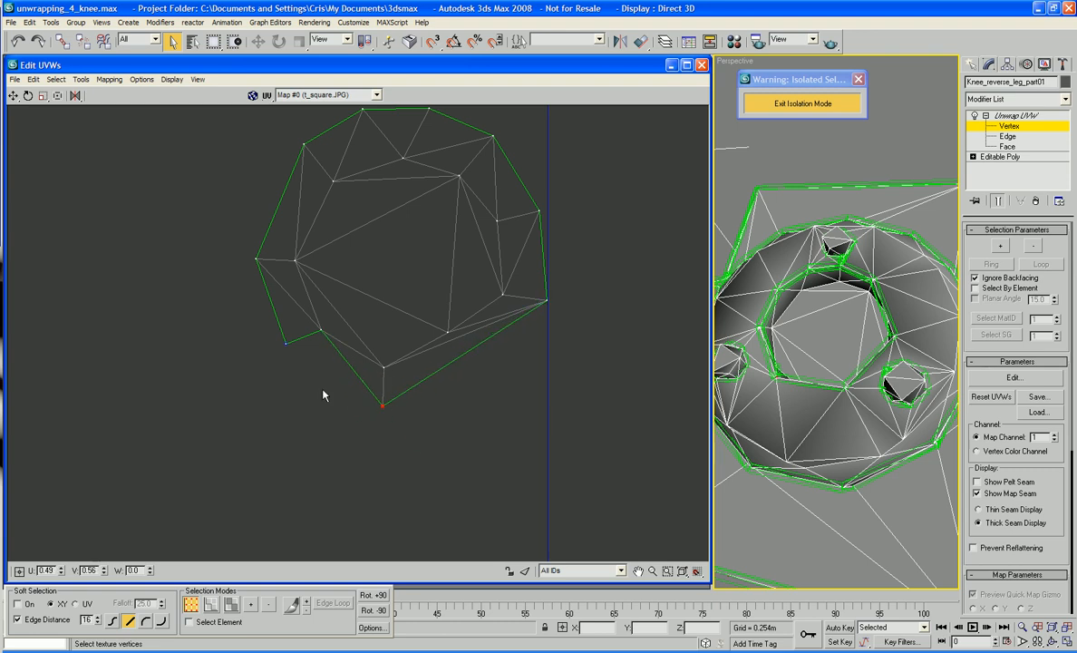
scroll(356, 370, down, 3)
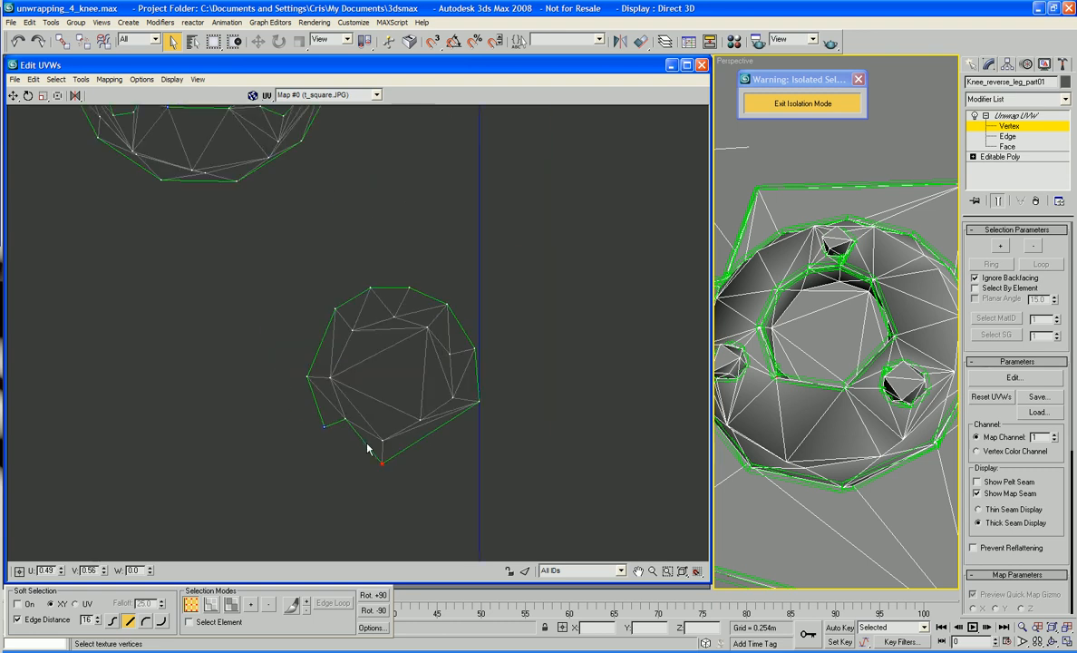
Select the whole welded recess island and scale it down to roughly half its size
middle_drag(368, 445, 343, 440)
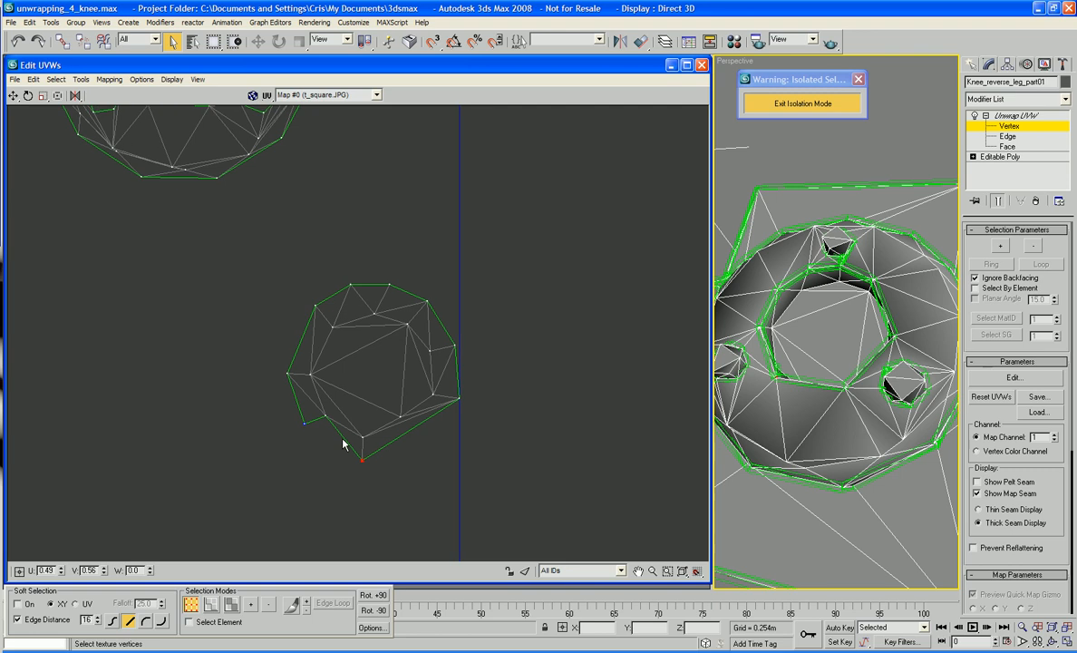
scroll(344, 439, down, 3)
scroll(344, 440, up, 2)
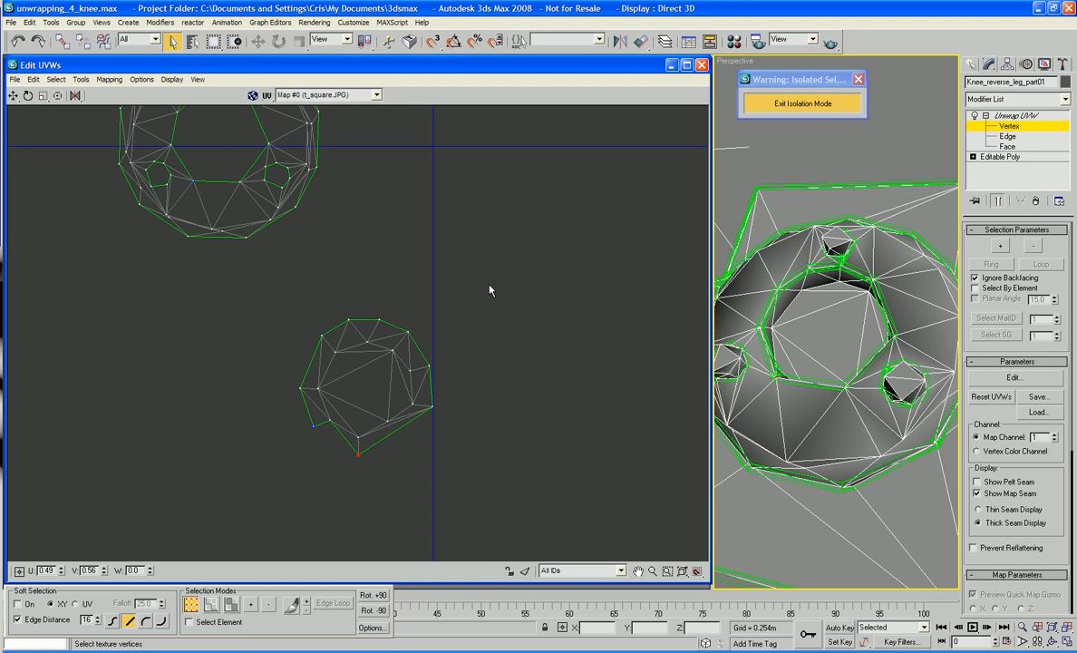
drag(488, 284, 267, 477)
click(405, 395)
scroll(509, 342, up, 2)
drag(471, 320, 192, 512)
right_click(372, 364)
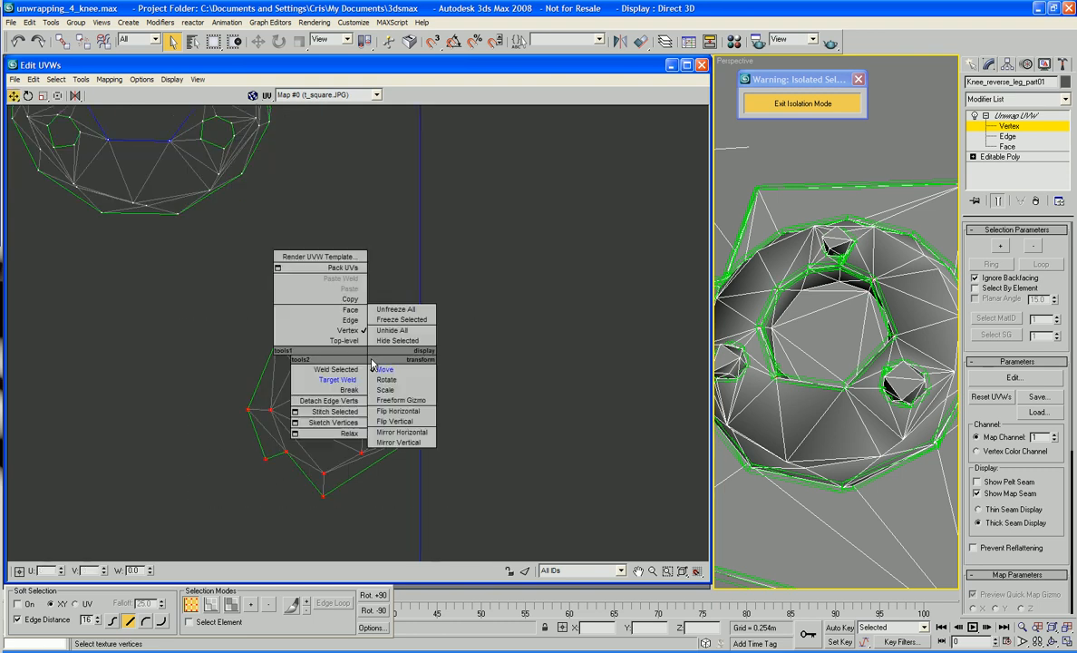
click(386, 389)
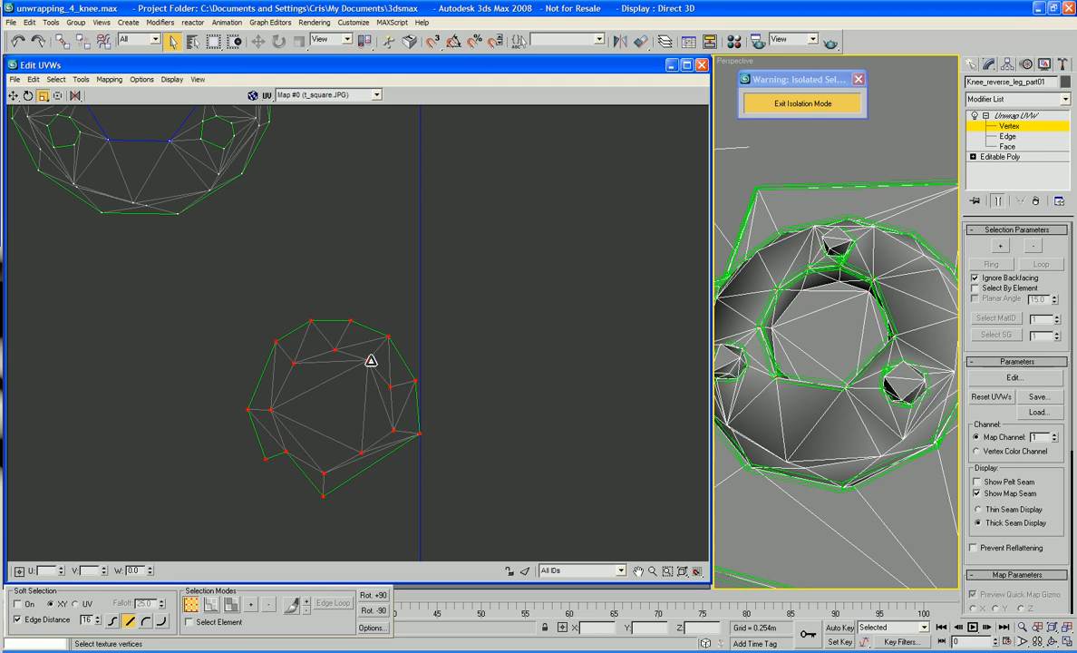
drag(368, 366, 377, 428)
middle_drag(424, 366, 530, 422)
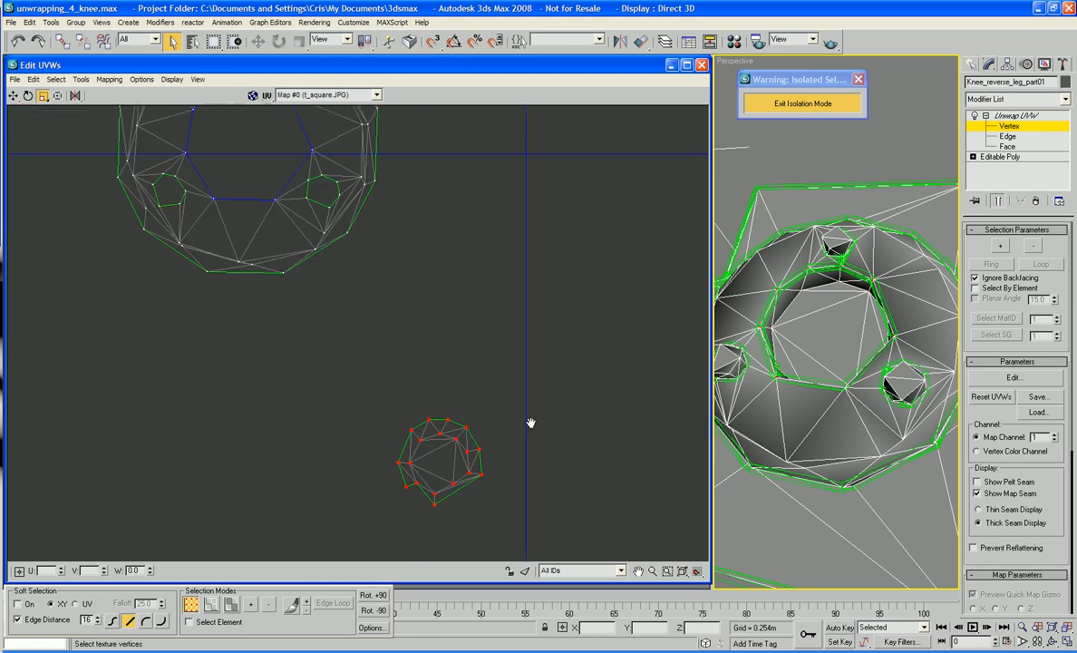
Reselect the recess island and move it into the centre hole of the large round disc island
scroll(530, 422, down, 2)
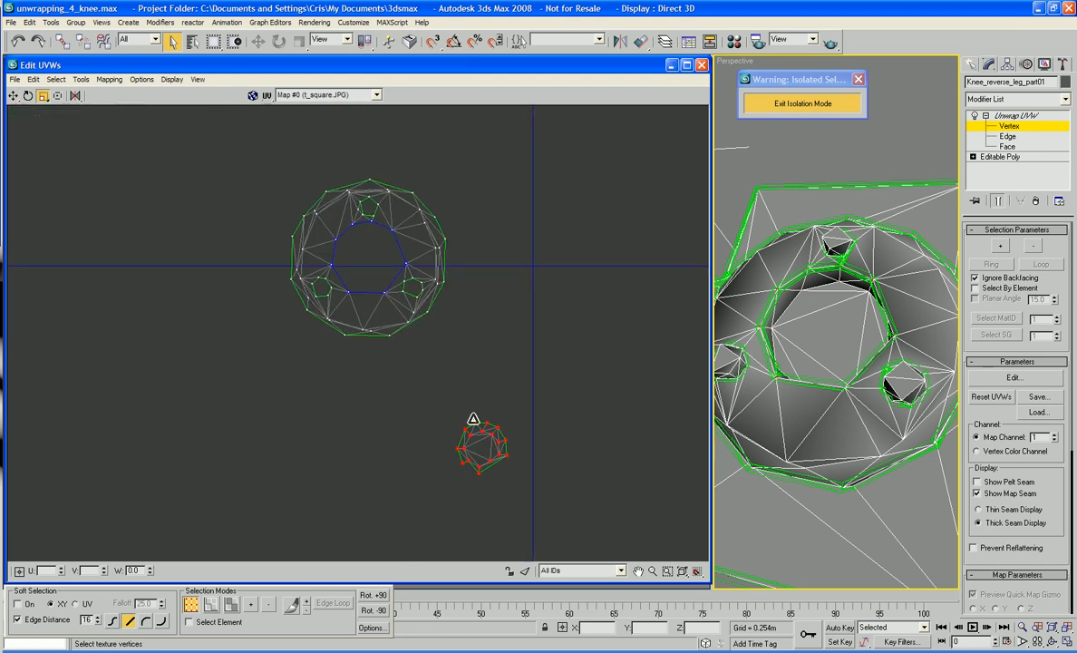
click(482, 368)
click(473, 422)
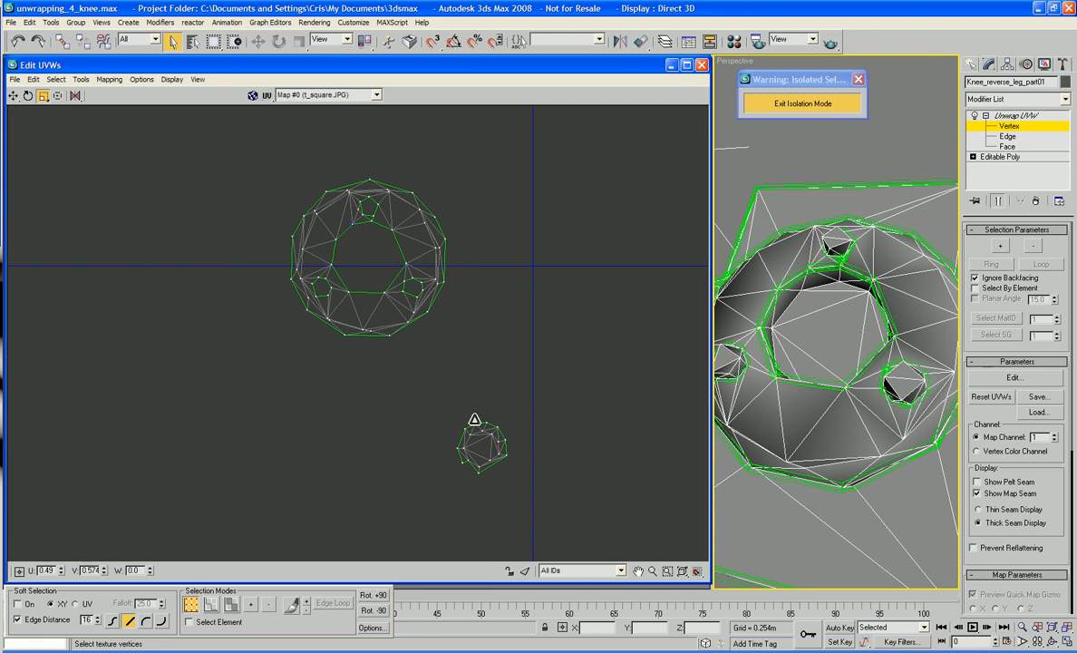
drag(550, 404, 383, 485)
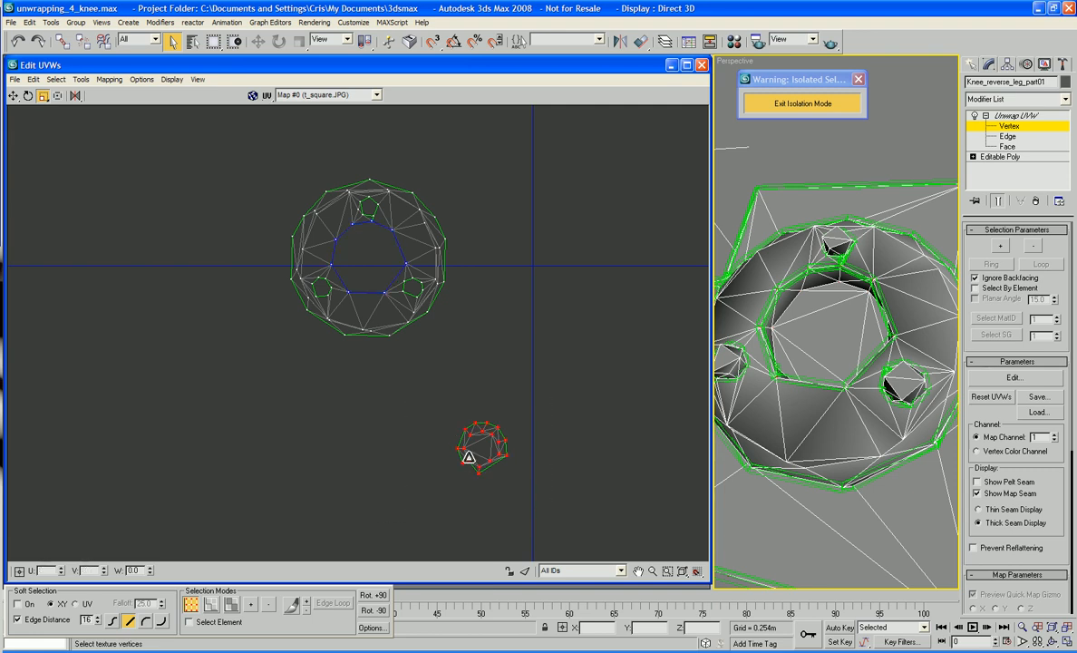
right_click(472, 446)
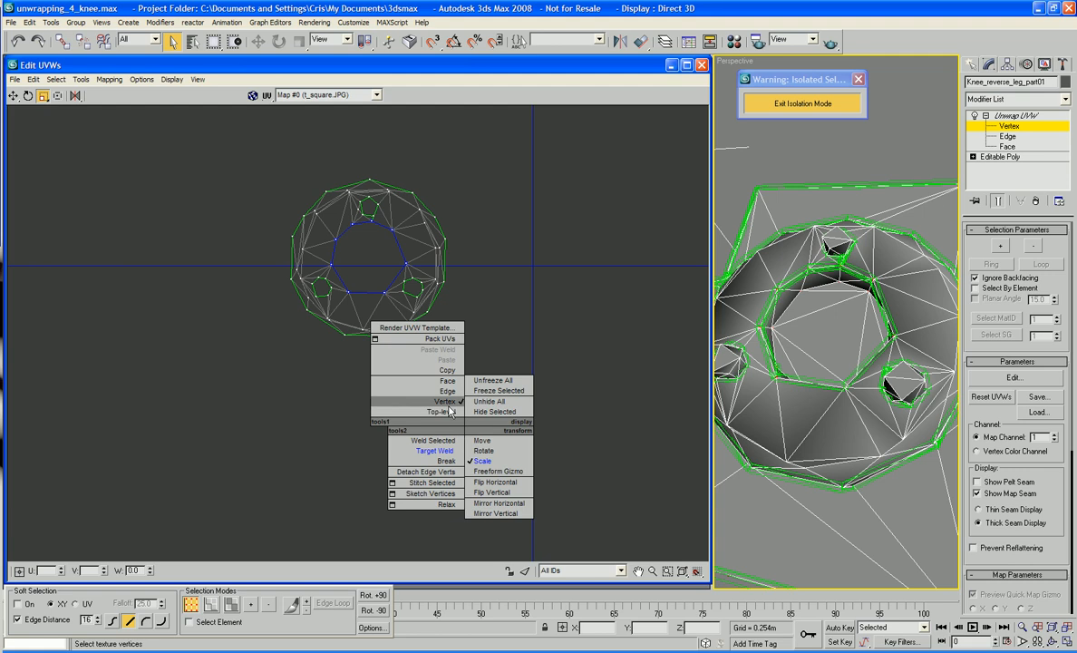
click(481, 441)
drag(470, 433, 358, 240)
scroll(445, 337, up, 5)
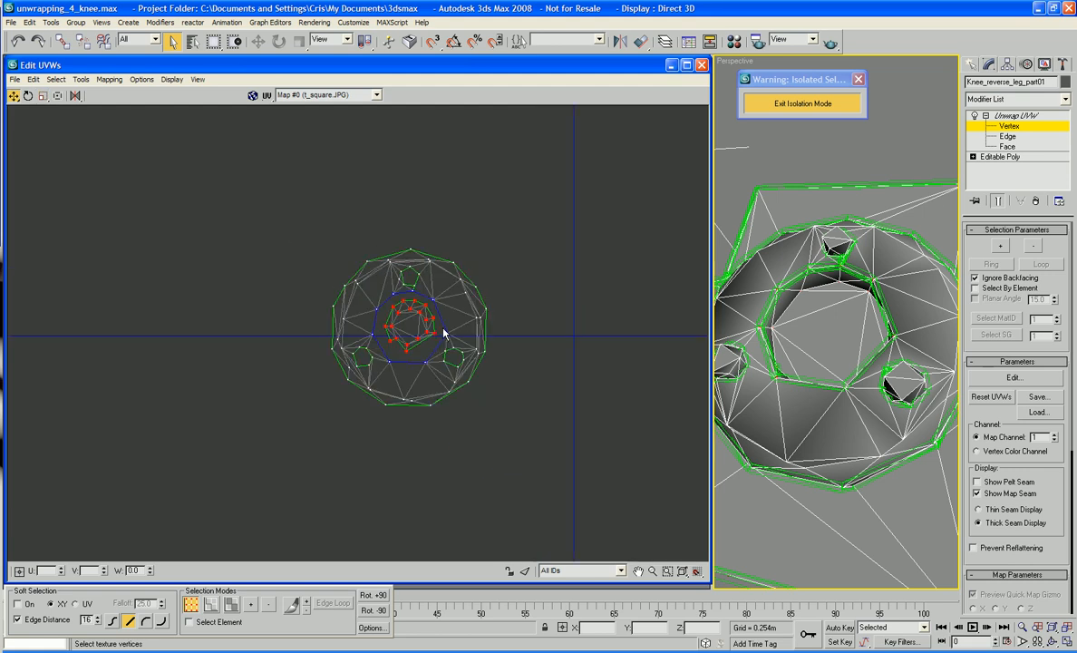
drag(398, 343, 398, 354)
Reselect all the recess island's vertices and rotate it slightly counterclockwise to line up with the disc's hole outline
click(388, 337)
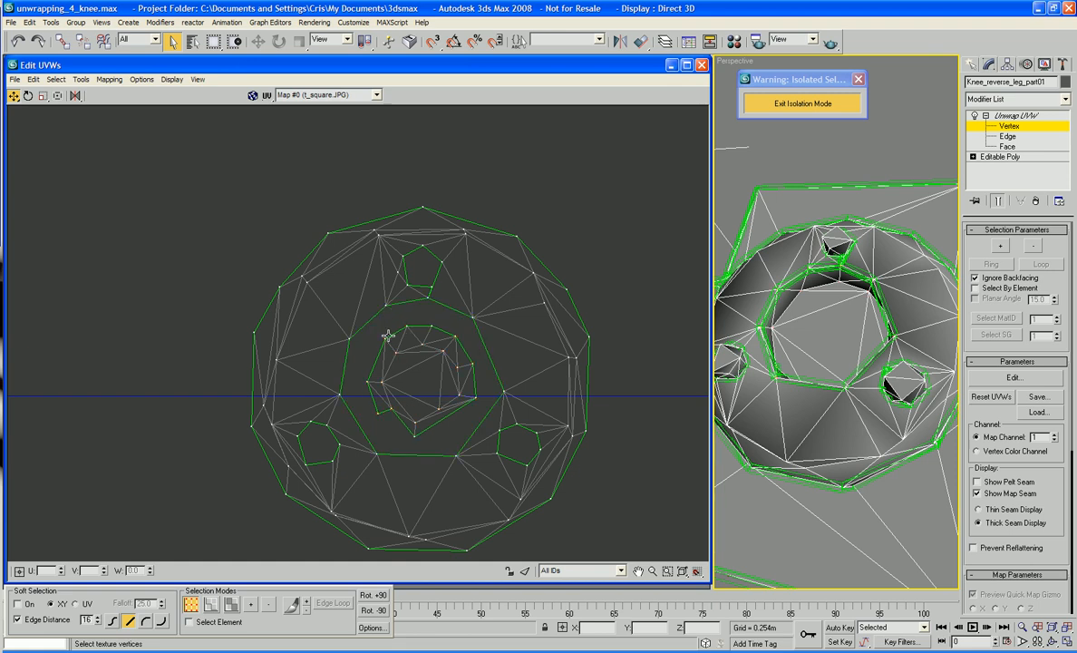
click(386, 339)
drag(408, 415, 409, 418)
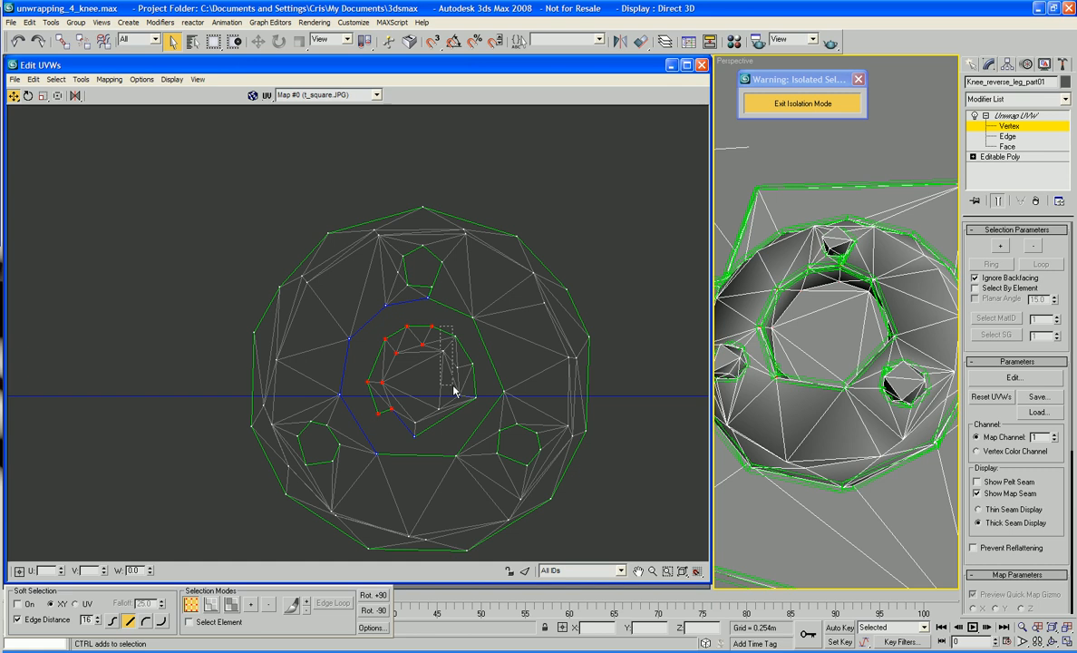
ctrl+drag(453, 390, 480, 367)
ctrl+drag(447, 413, 447, 413)
right_click(391, 417)
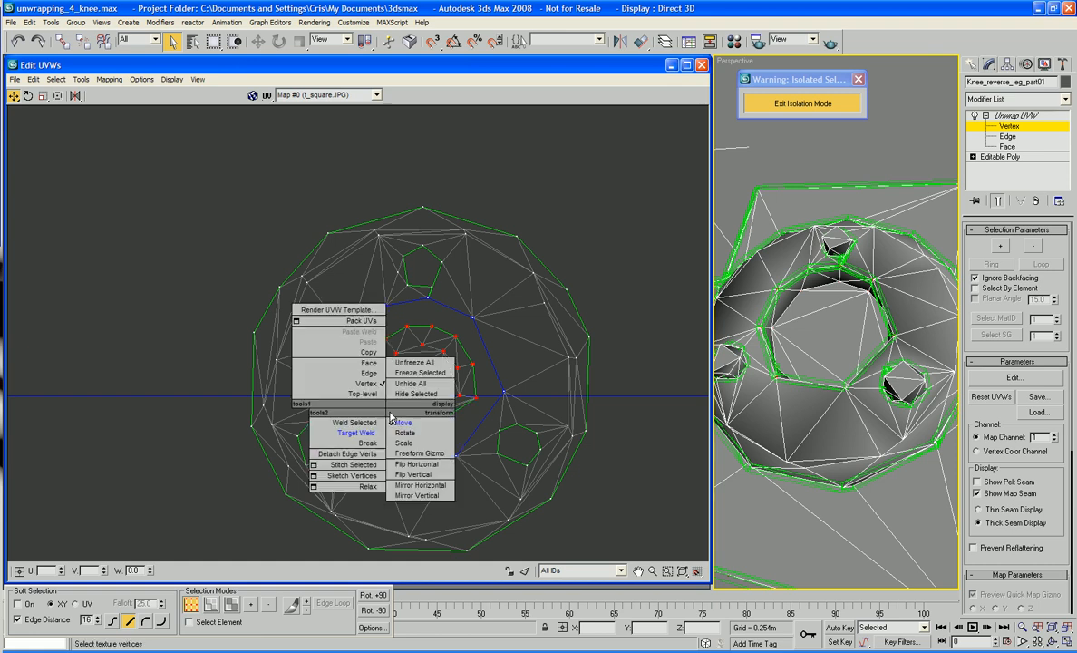
click(405, 432)
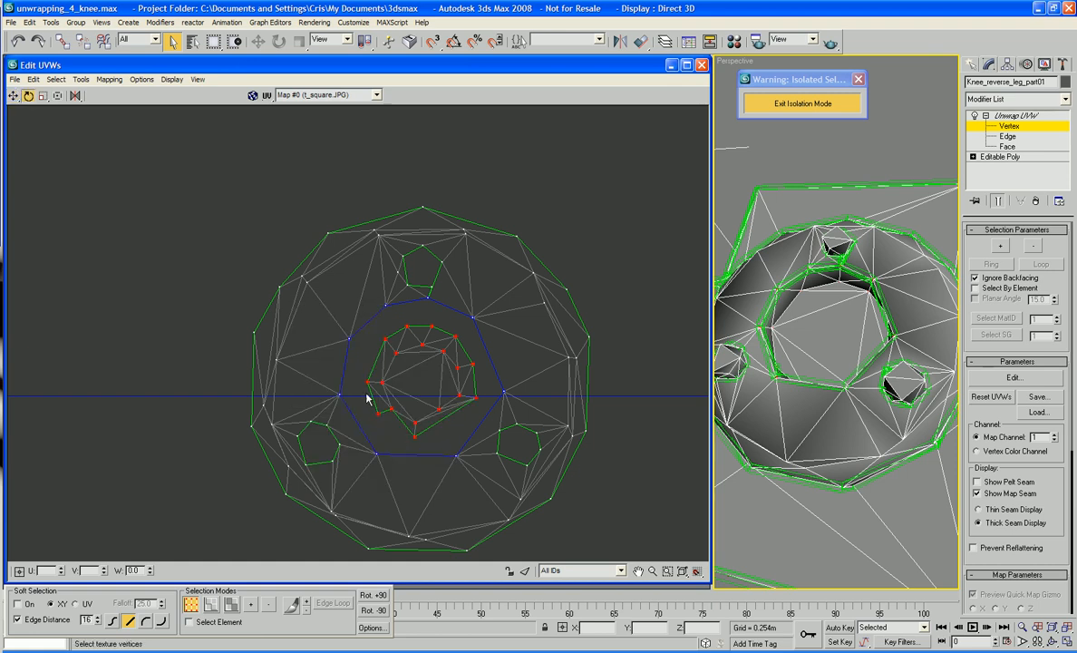
drag(367, 385, 370, 396)
Scale the recess island up until its outline nearly fills the disc's centre hole, leaving a narrow gap
right_click(373, 352)
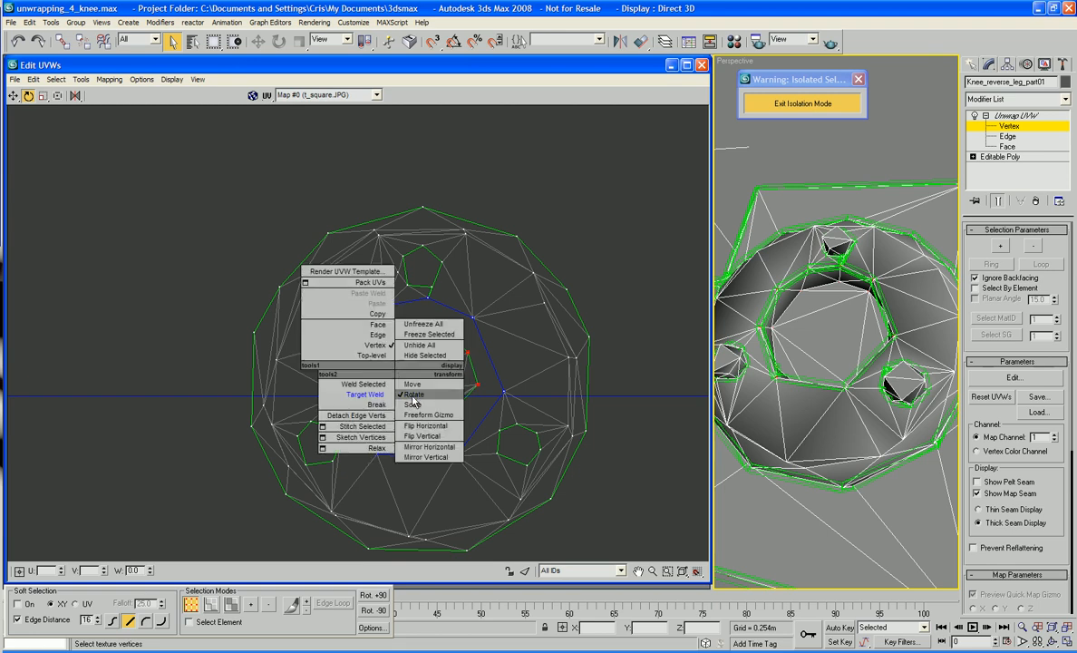
click(386, 377)
drag(413, 341, 411, 326)
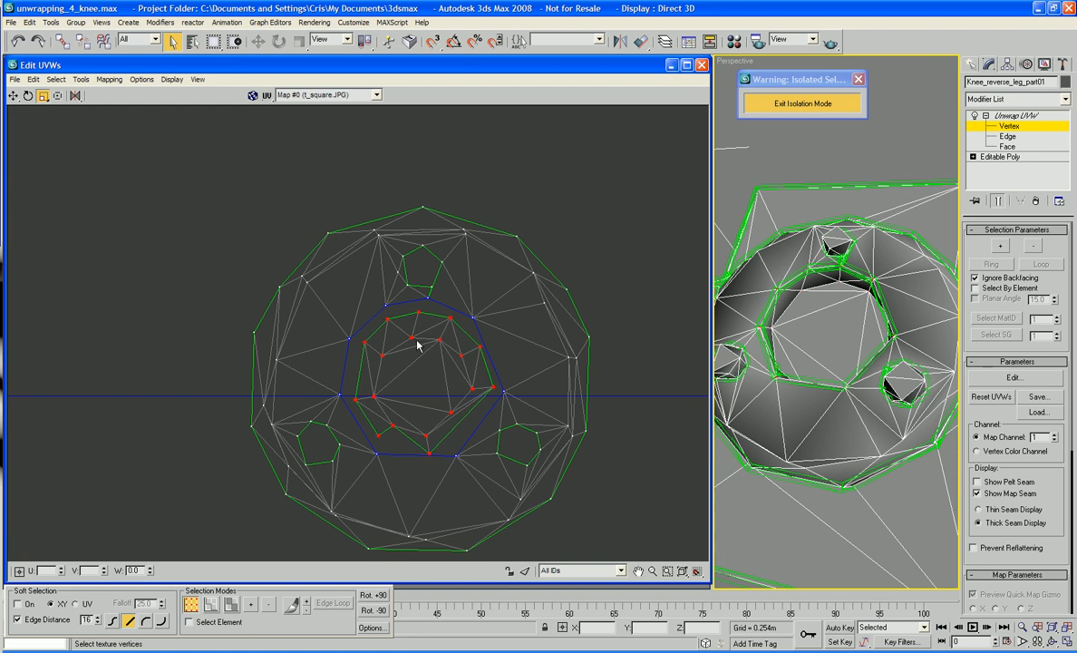
click(432, 384)
Move a vertex from the recess island's right corner down toward the hole's lower-right corner to shape the lower strip
click(448, 317)
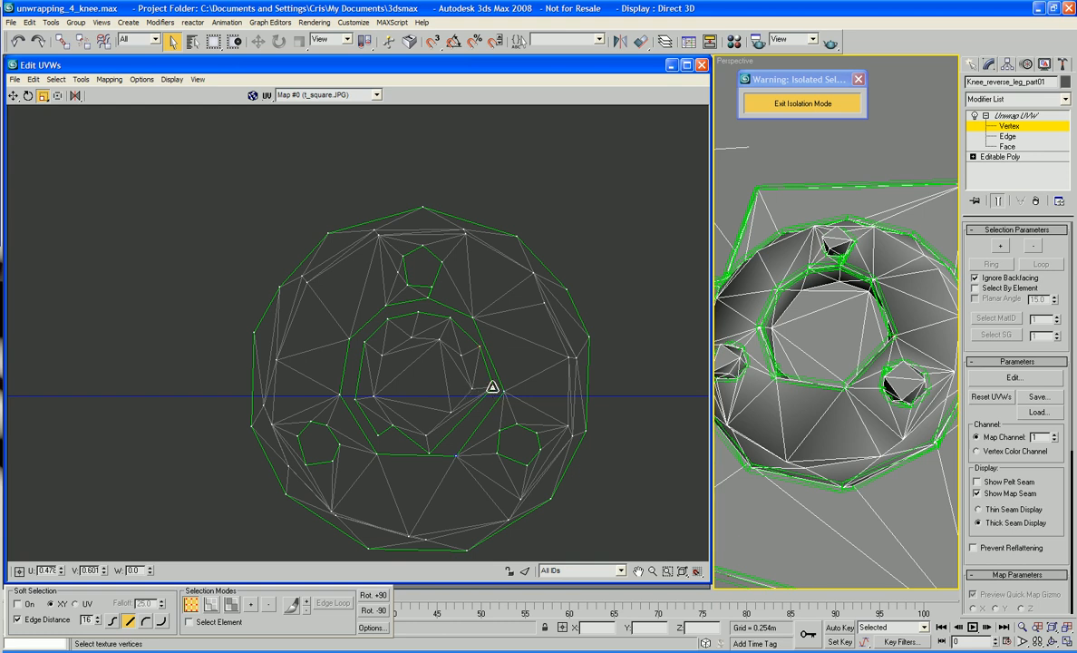
right_click(495, 387)
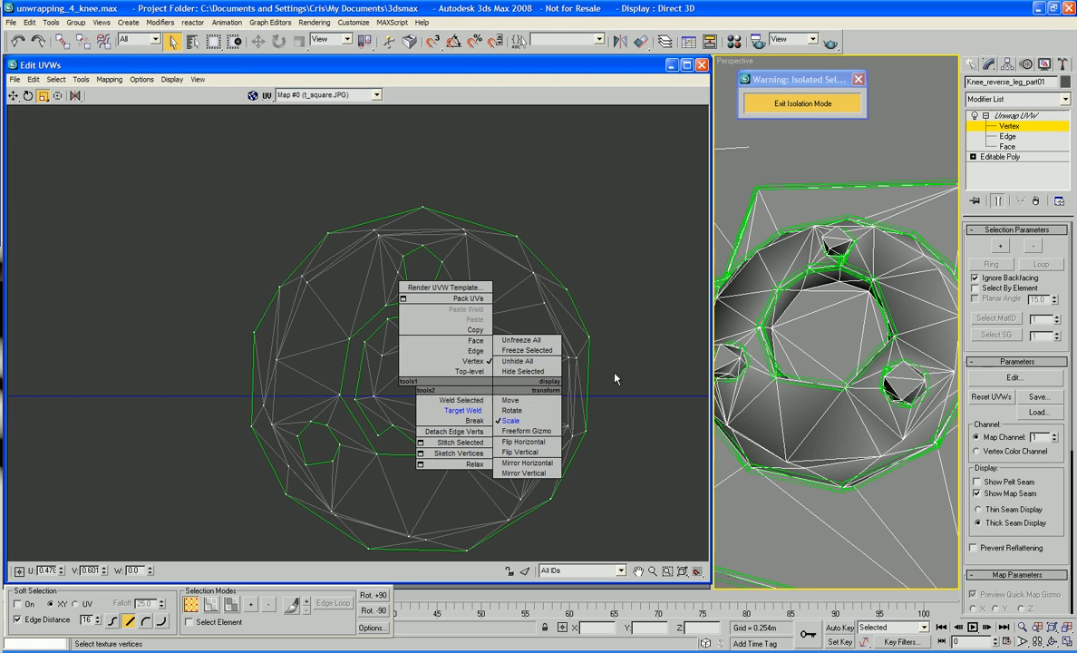
click(474, 403)
right_click(493, 388)
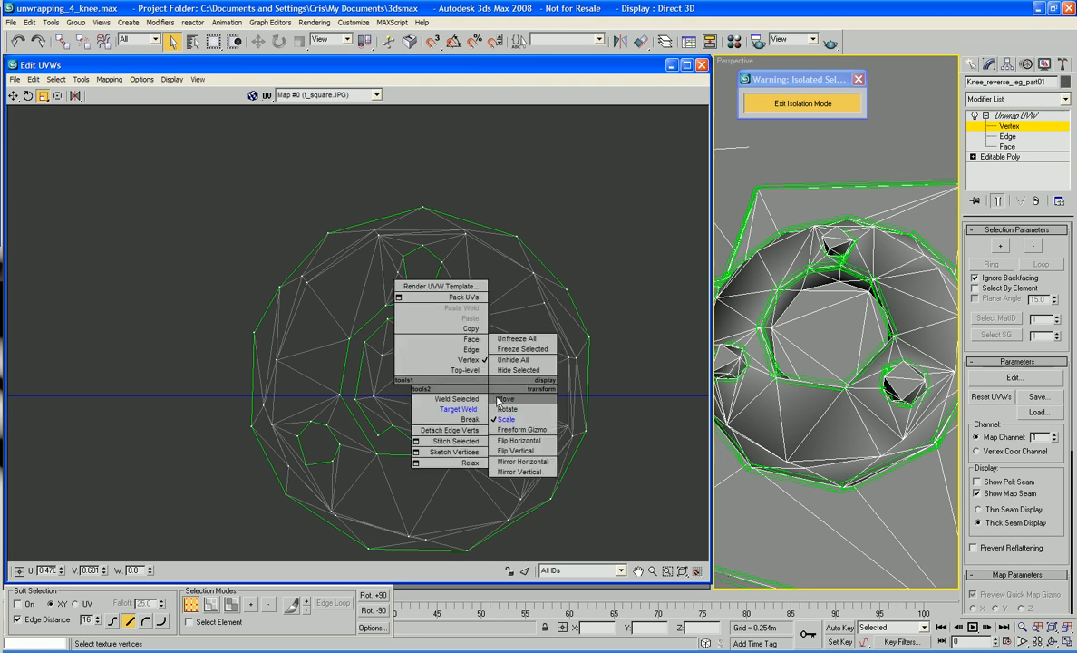
click(494, 401)
drag(492, 388, 461, 441)
key(ctrl+z)
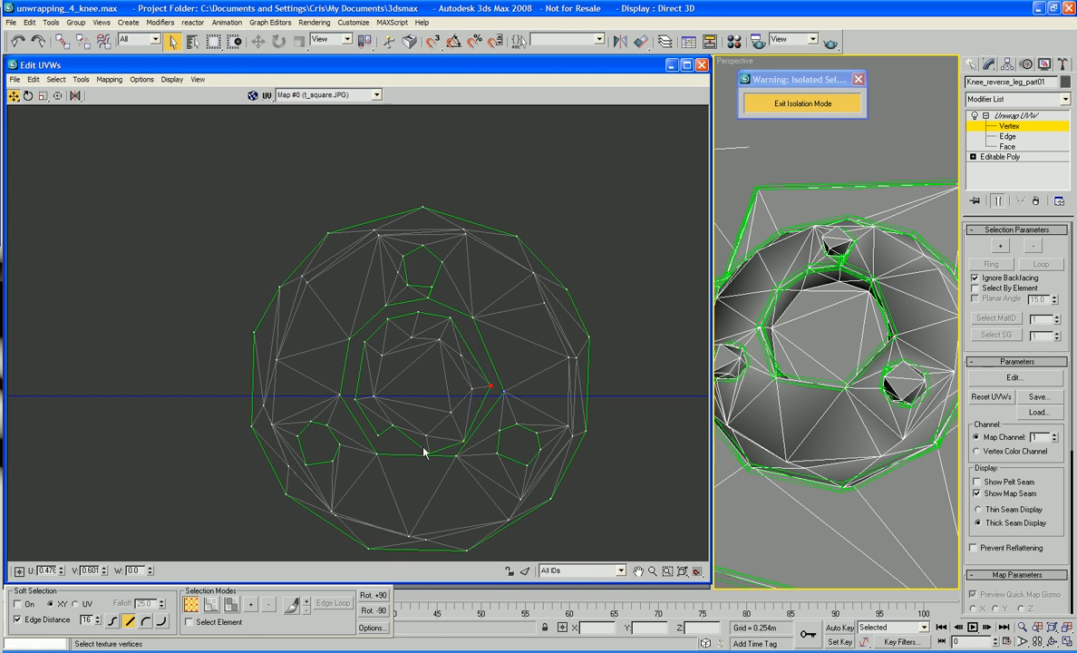
Shift the island's bottom outer vertex left, then Target Weld the lower outer vertices to the hole's lower-left and lower-right corners
drag(428, 452, 392, 444)
right_click(398, 453)
click(387, 453)
mouse_move(396, 447)
mouse_down()
mouse_move(380, 435)
mouse_move(378, 455)
mouse_up()
drag(460, 442, 451, 455)
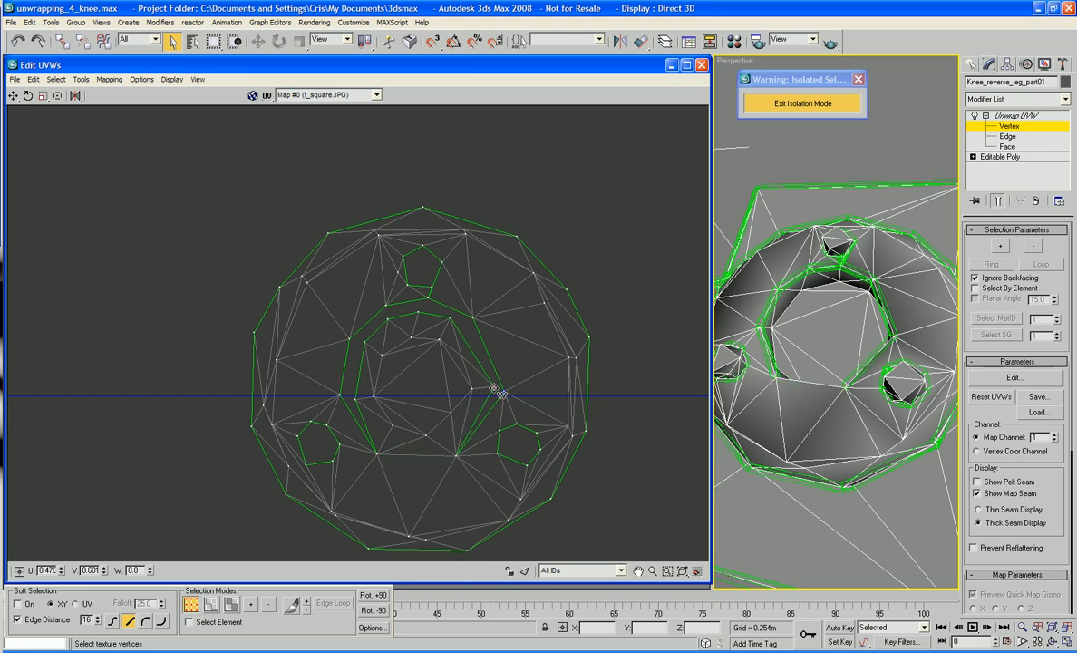
Target Weld the recess island's right, upper and left outer vertices to the matching vertices around the disc's hole
drag(489, 385, 503, 393)
drag(452, 320, 388, 307)
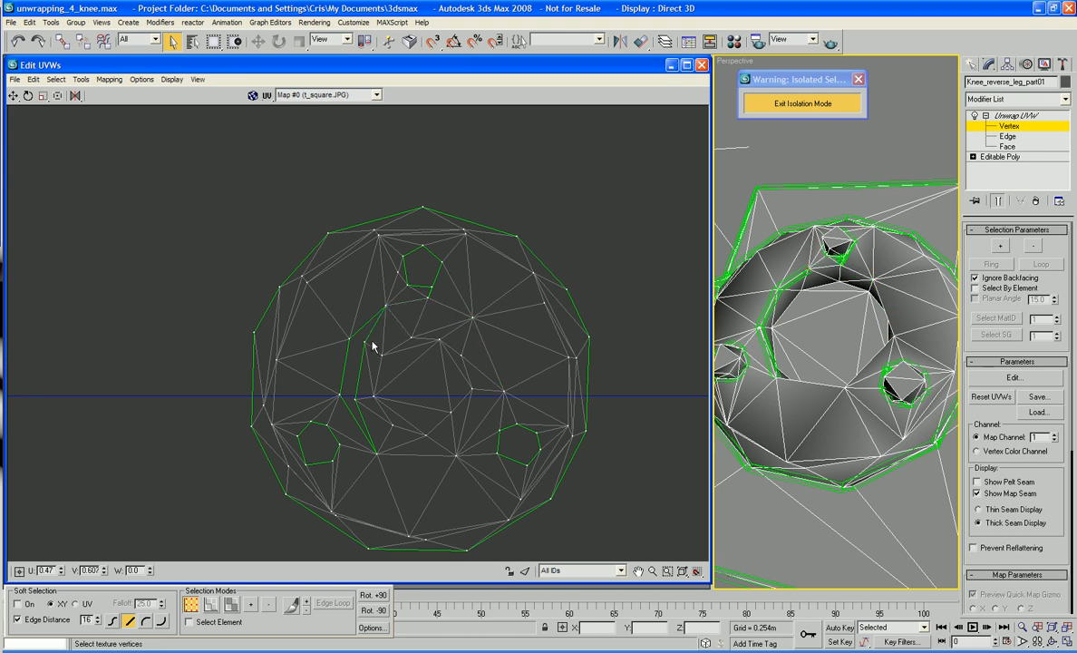
drag(371, 351, 350, 339)
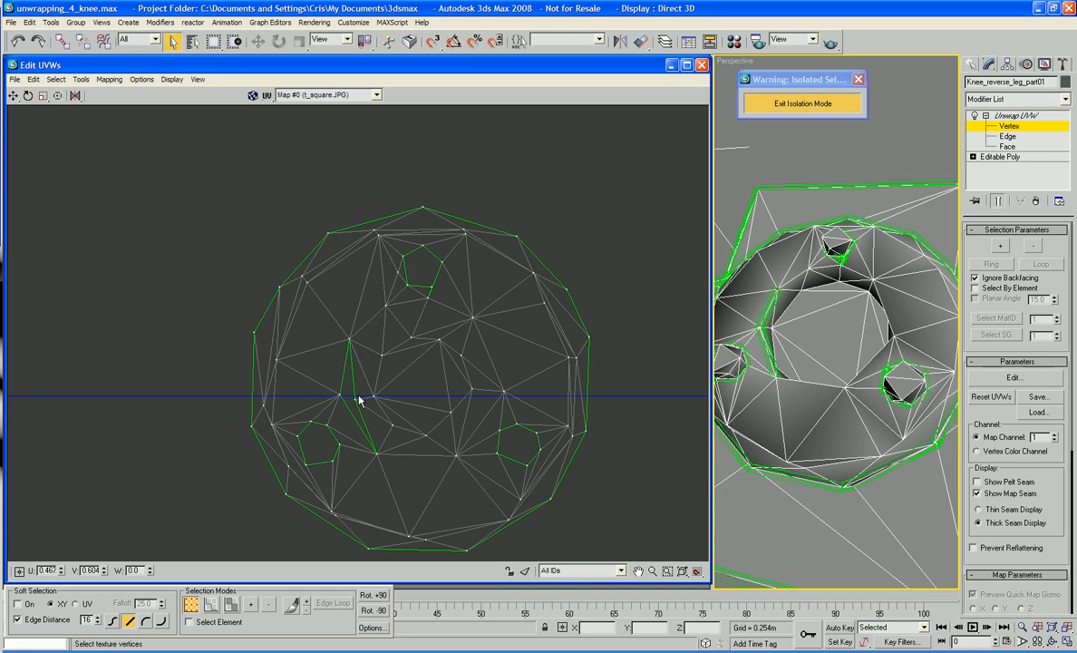
drag(359, 397, 338, 391)
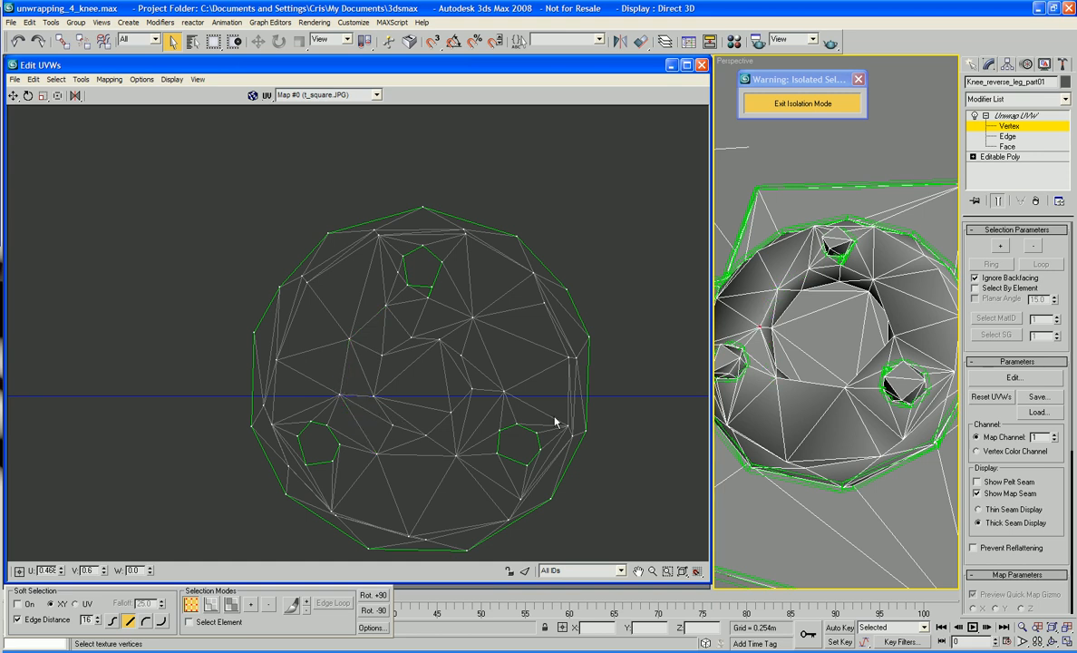
Select the completed disc island and move it into the empty space above the other UV islands
scroll(528, 396, down, 4)
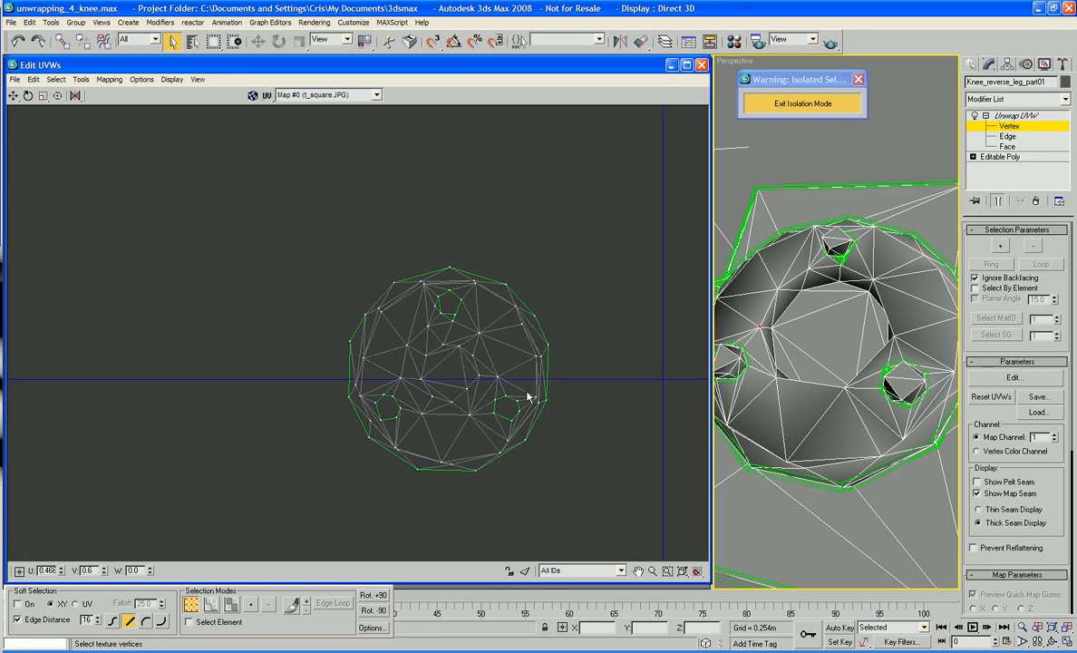
middle_drag(548, 385, 364, 385)
scroll(542, 375, down, 6)
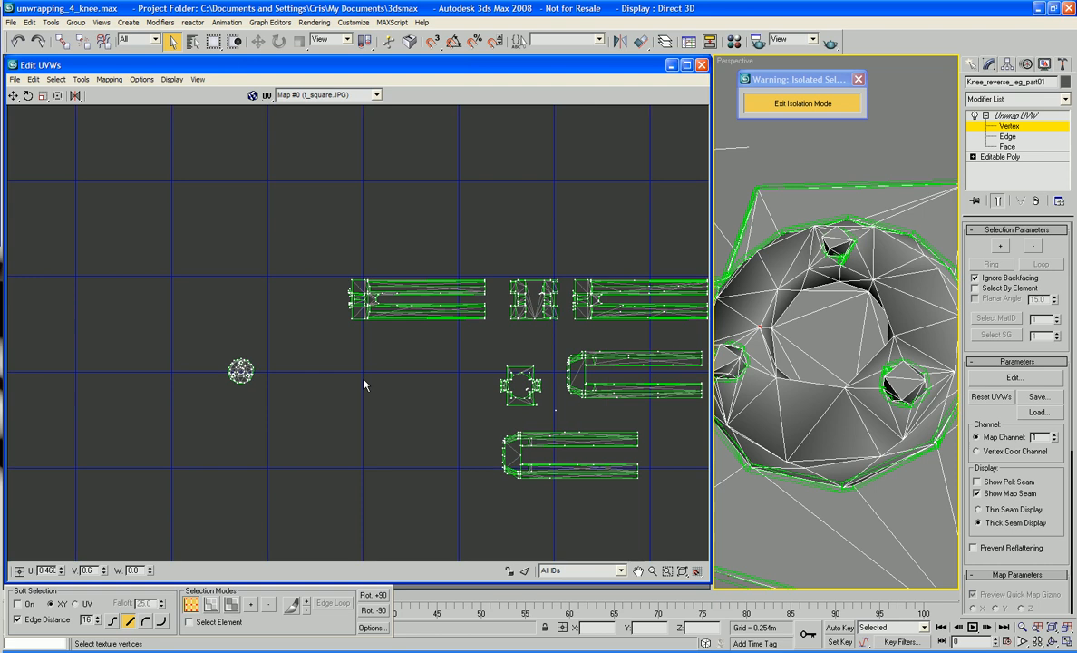
drag(190, 322, 256, 394)
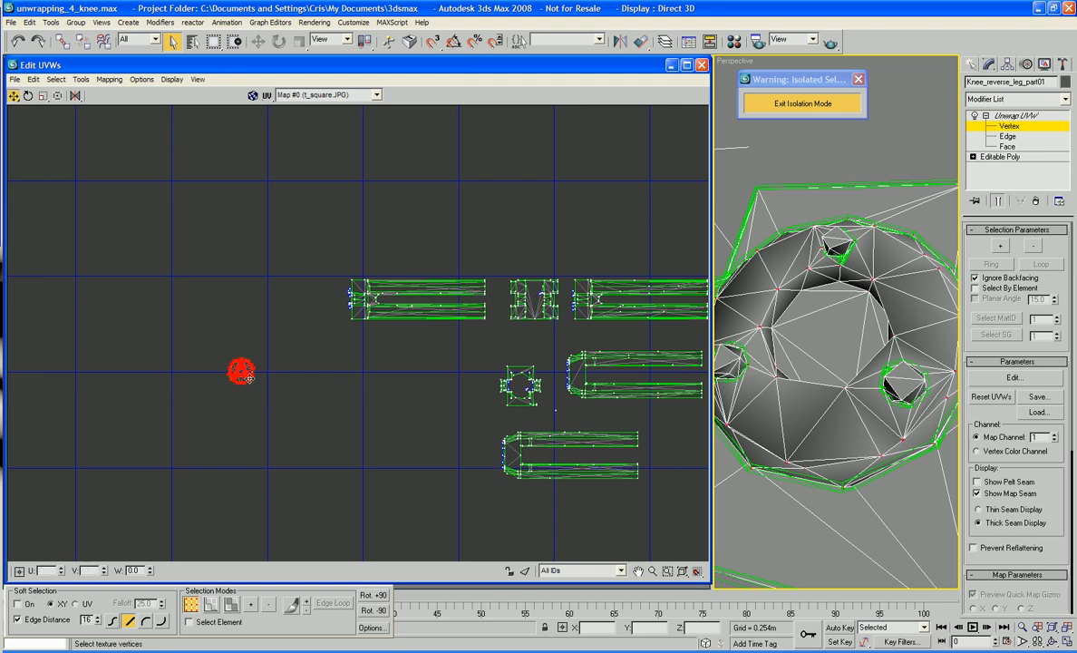
right_click(243, 371)
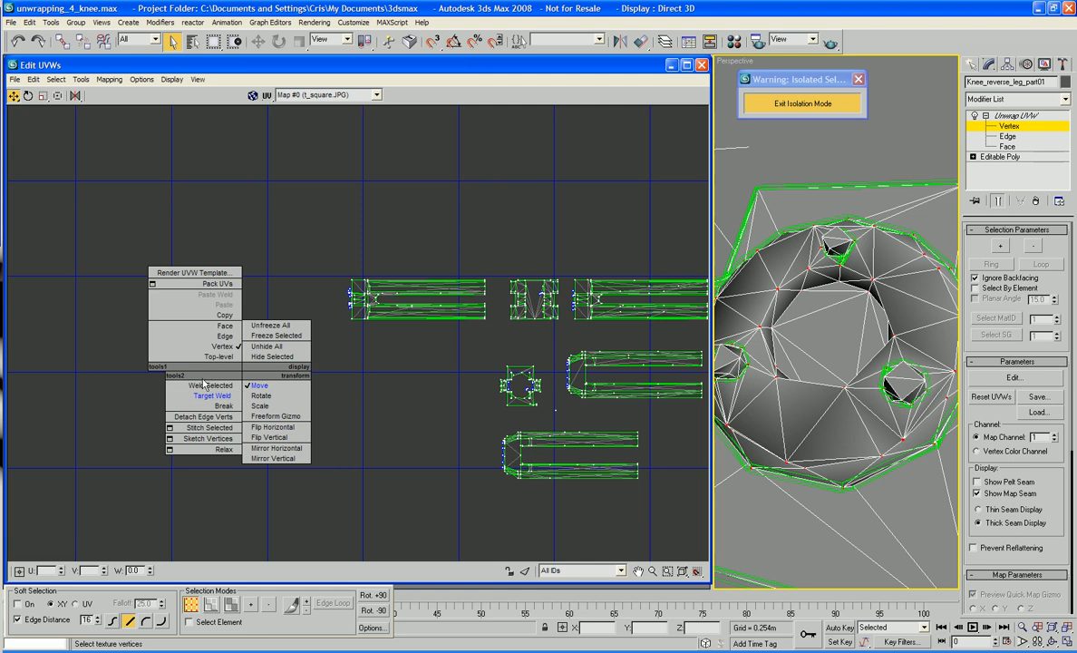
click(377, 338)
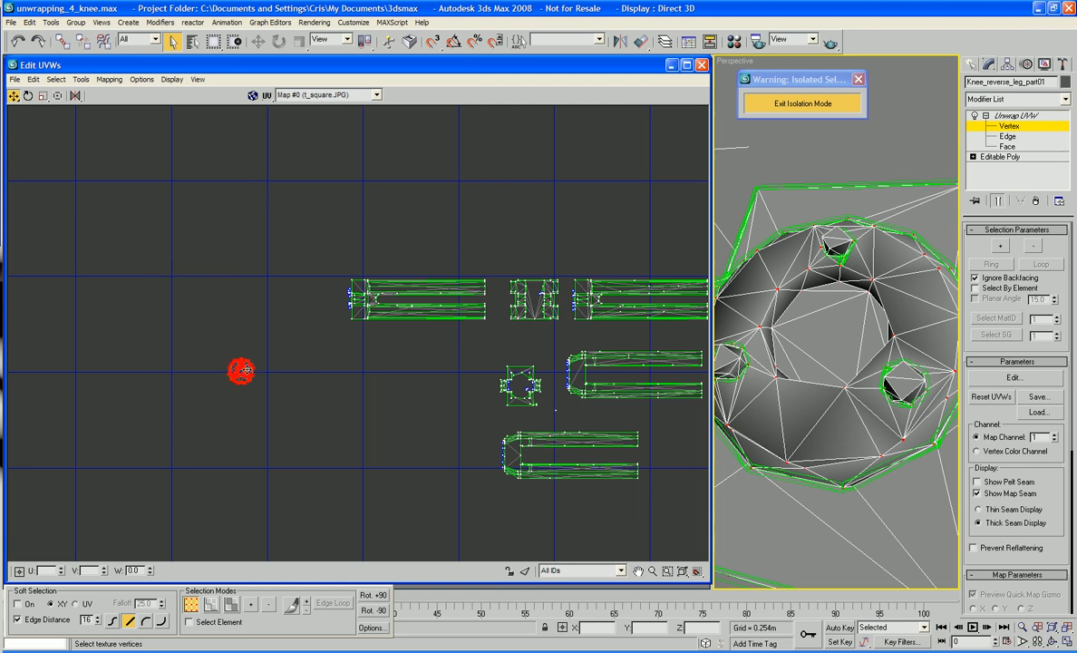
drag(247, 370, 584, 196)
middle_drag(658, 246, 344, 273)
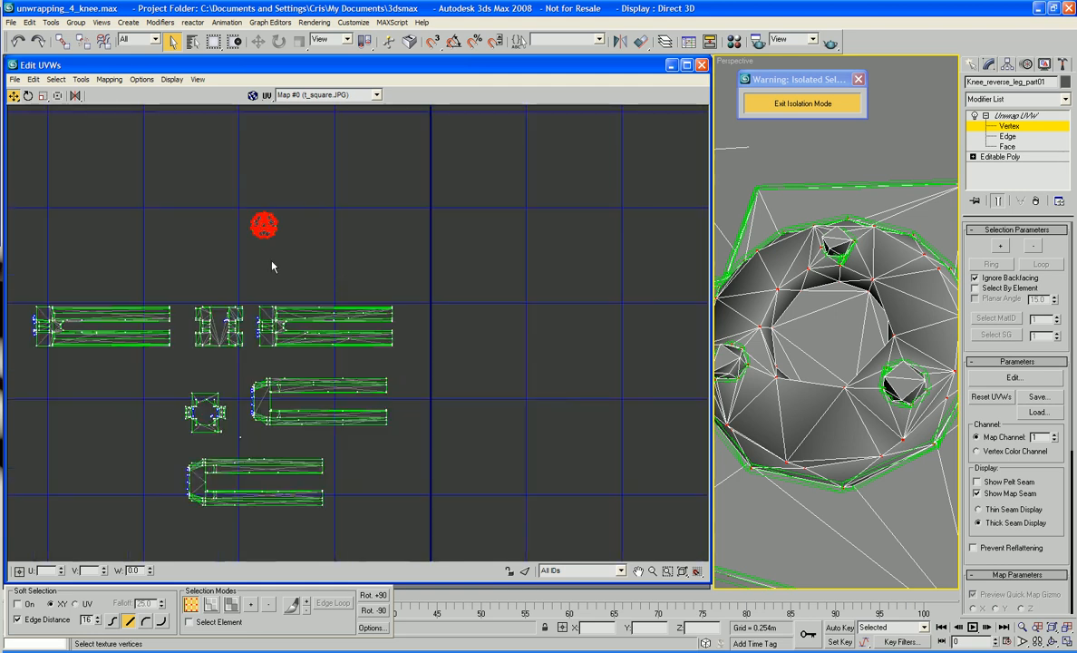
In Face mode, select the flat square faces at the knee part's corner and add the adjoining triangular face beside the disc
middle_drag(297, 333, 457, 255)
scroll(457, 255, up, 2)
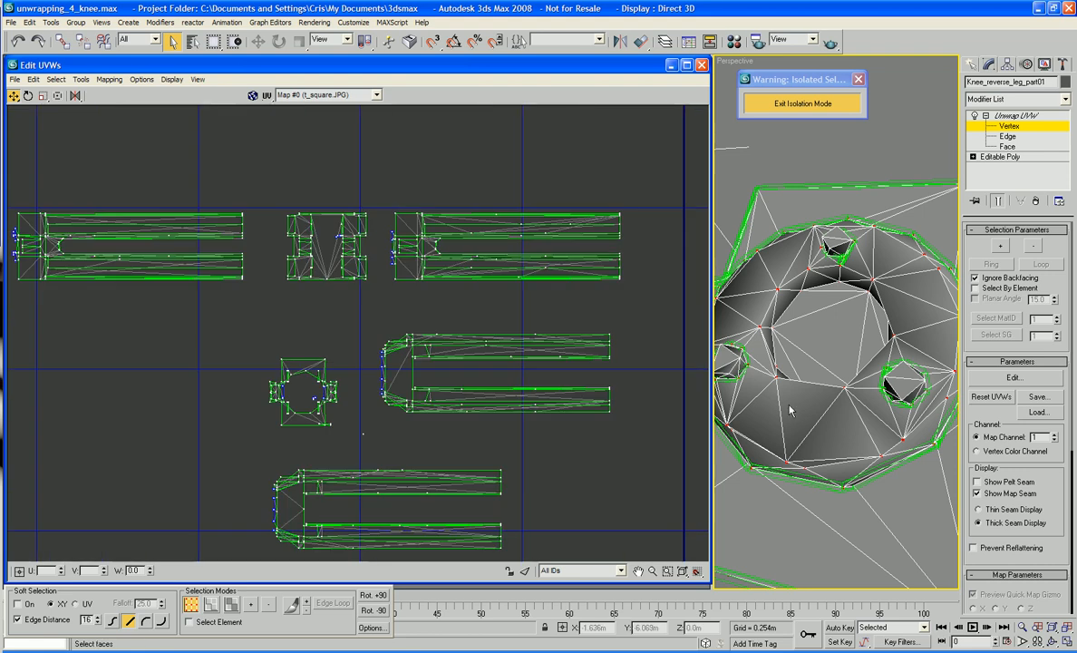
scroll(794, 408, down, 3)
middle_drag(795, 408, 845, 339)
click(1012, 144)
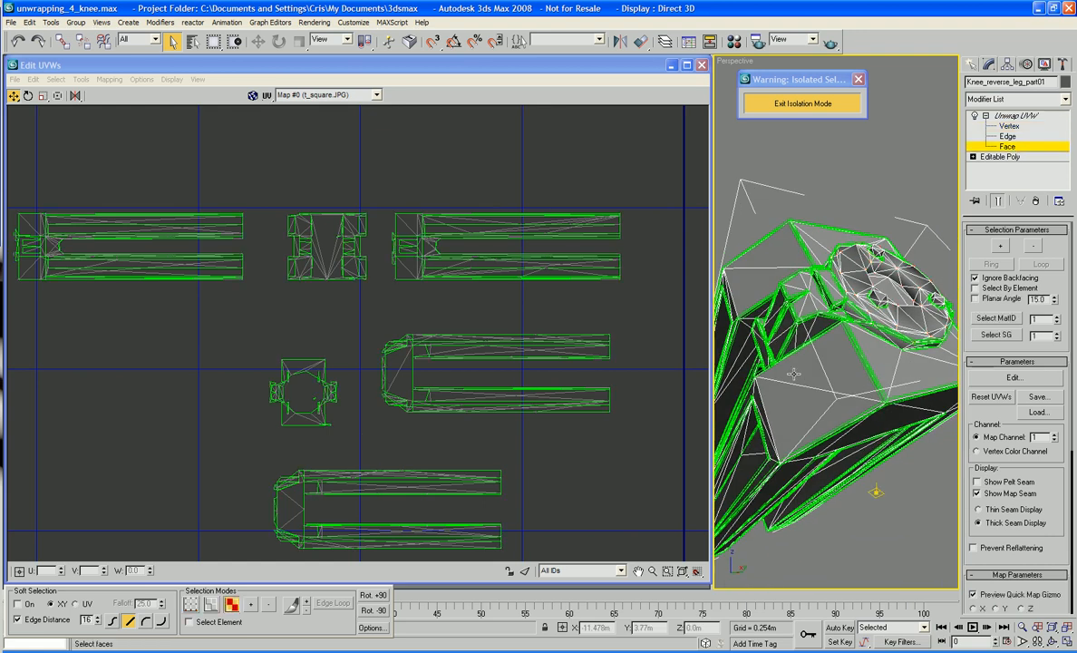
click(795, 419)
ctrl+click(857, 370)
alt+middle_drag(860, 371, 836, 391)
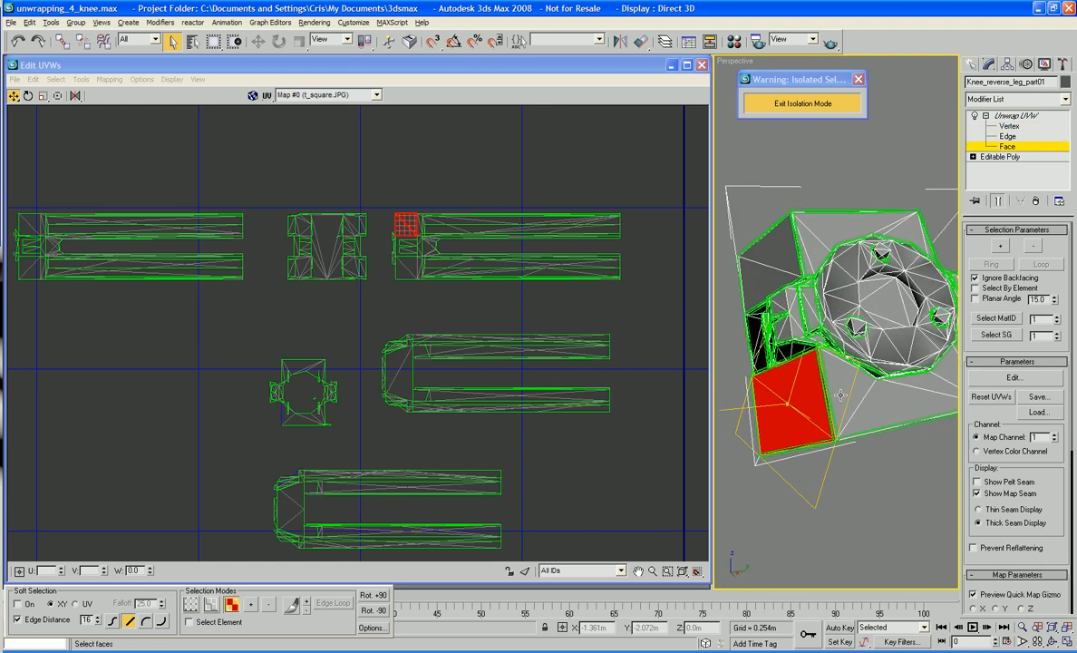
ctrl+click(838, 398)
ctrl+click(889, 404)
Add the remaining triangular faces below the disc and both triangles of the adjacent flat corner square to the face selection
alt+middle_drag(915, 404, 820, 406)
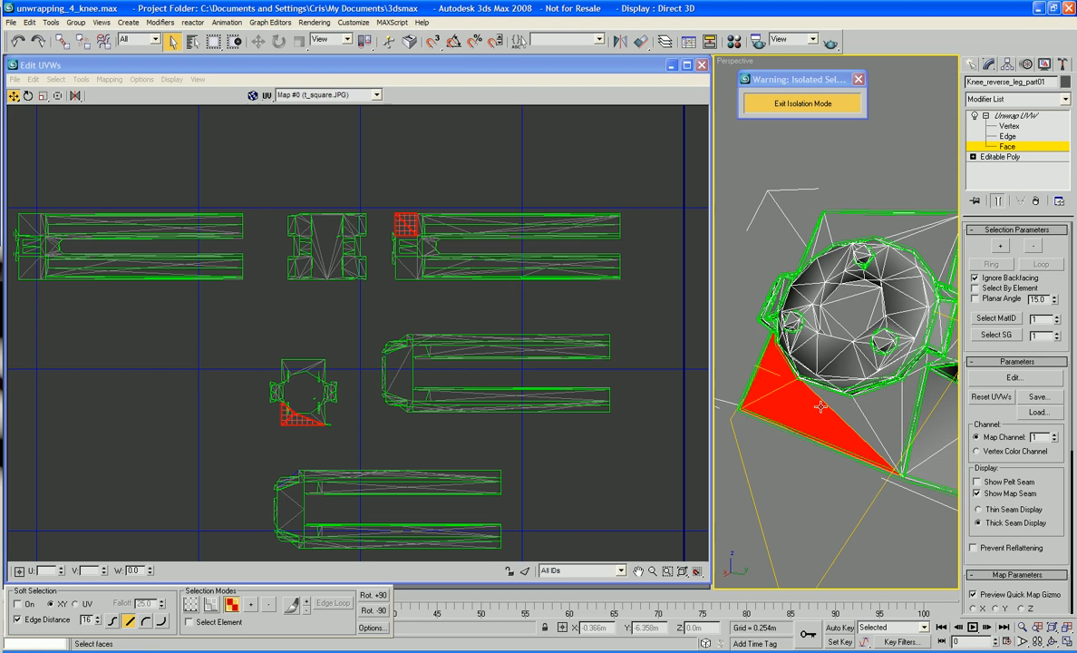
ctrl+click(887, 408)
ctrl+click(909, 400)
ctrl+click(924, 405)
alt+middle_drag(925, 405, 871, 374)
ctrl+click(886, 386)
scroll(880, 392, up, 4)
ctrl+click(849, 338)
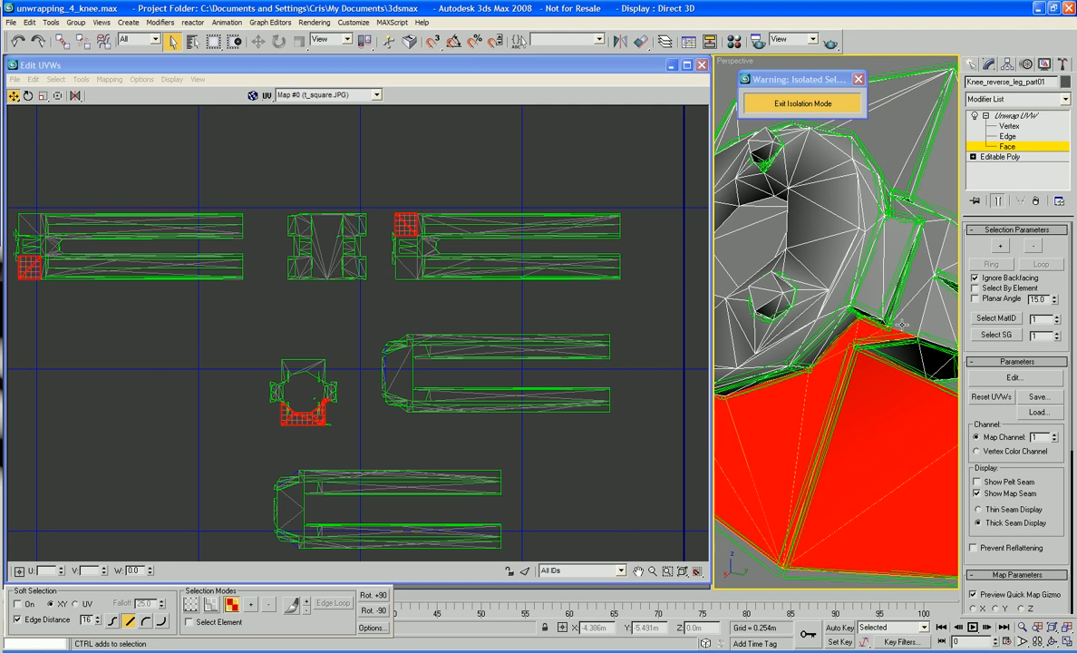
Extend the face selection with the narrow faces beside the disc, the next triangular face, and one triangle of the adjoining corner square
ctrl+click(923, 261)
ctrl+click(941, 247)
alt+middle_drag(941, 247, 833, 270)
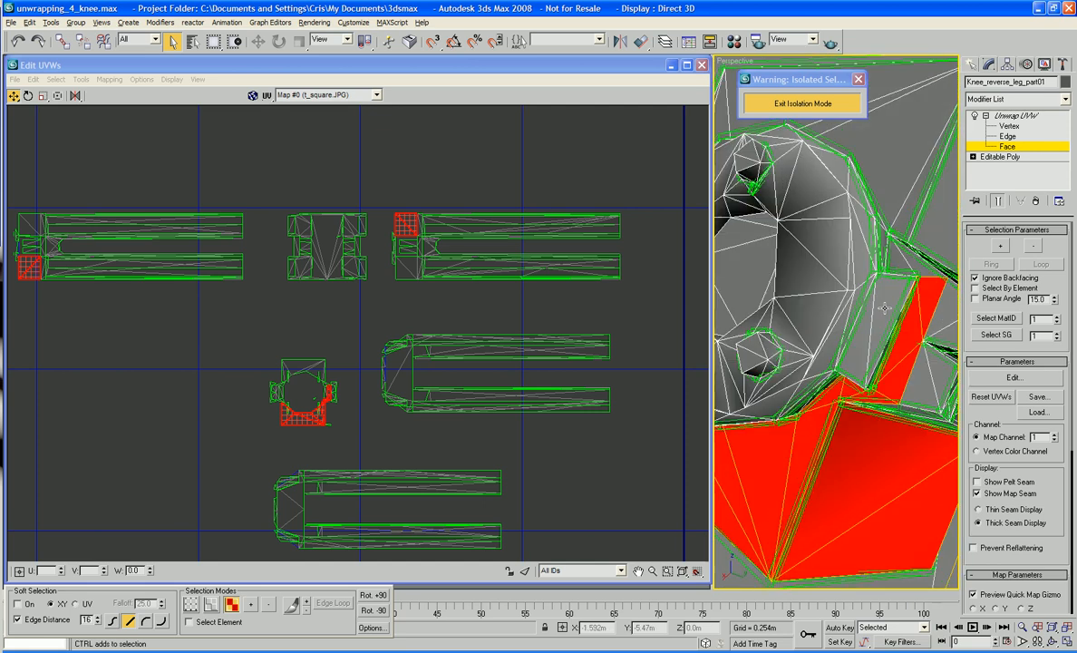
ctrl+click(893, 258)
ctrl+click(892, 213)
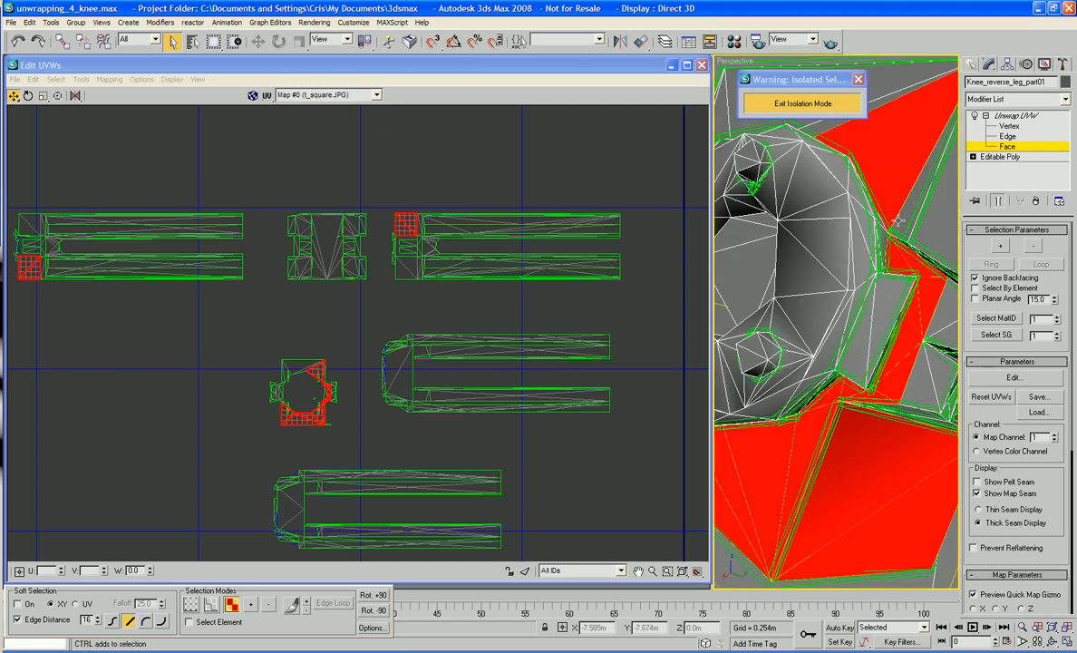
ctrl+click(909, 227)
ctrl+click(928, 237)
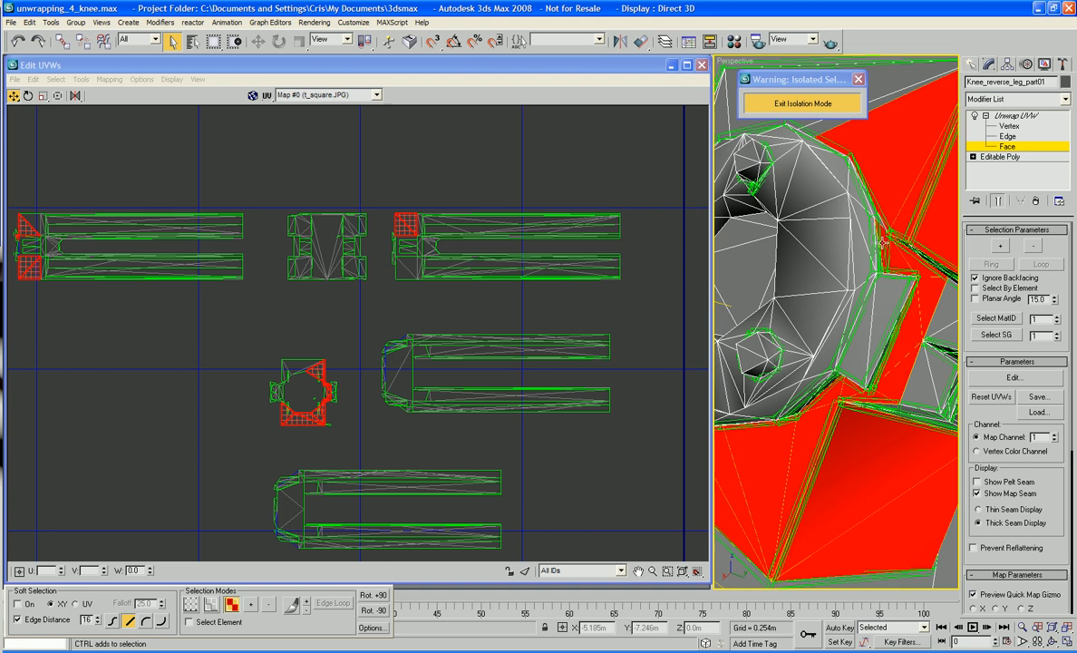
Try adding the thin rim faces between the disc and the selected flat faces to the selection
alt+middle_drag(881, 243, 892, 217)
scroll(878, 204, up, 4)
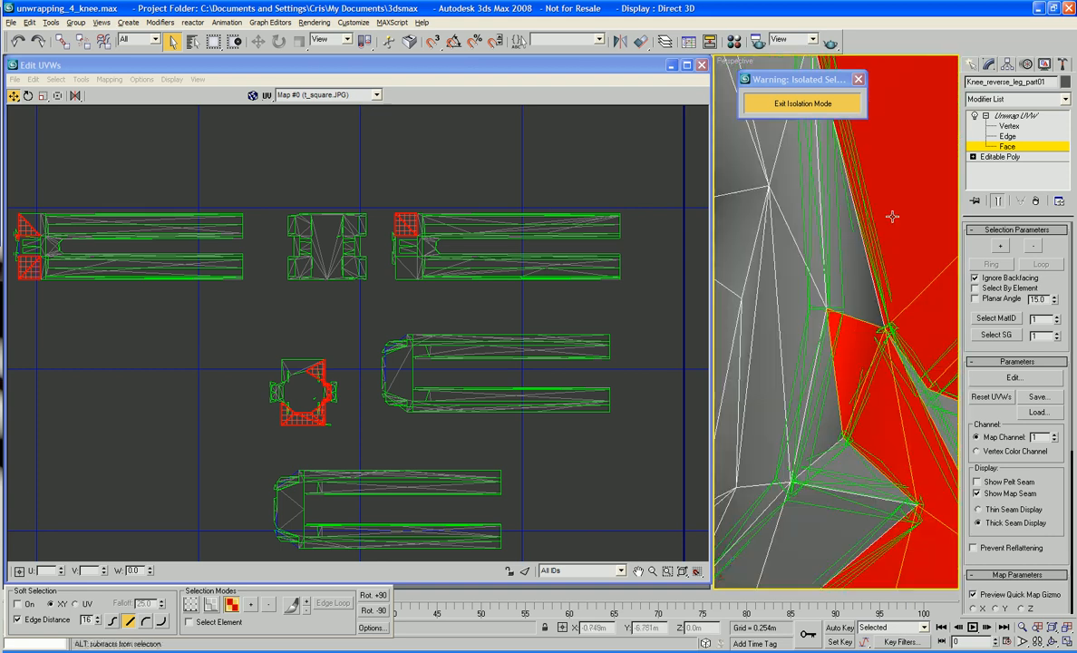
ctrl+click(855, 282)
ctrl+click(824, 427)
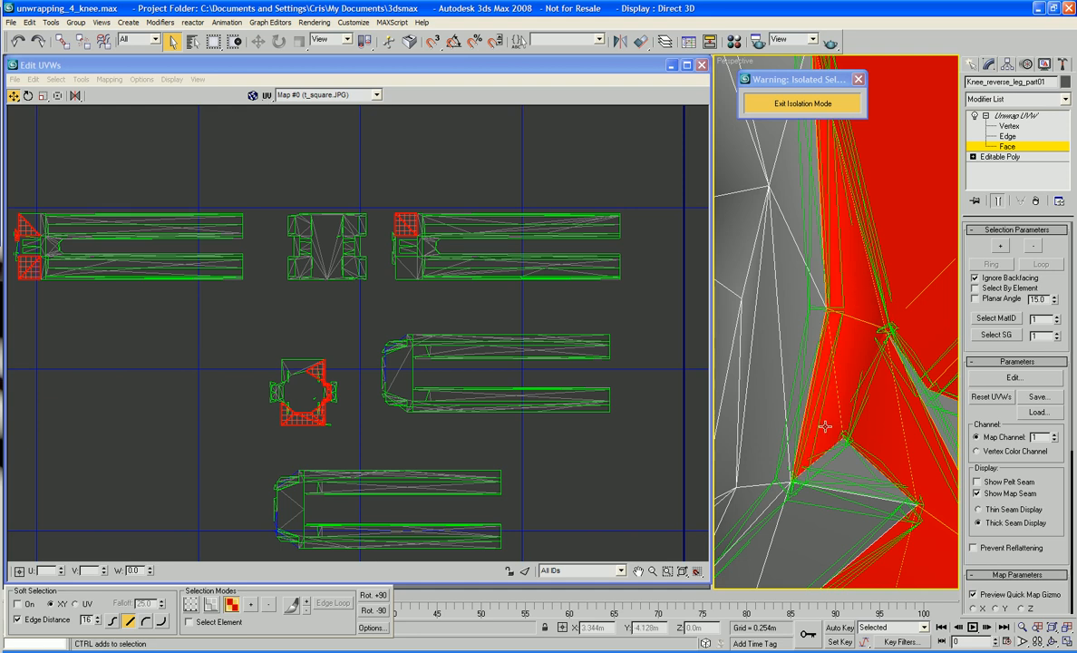
scroll(824, 428, down, 5)
scroll(825, 428, up, 3)
alt+middle_drag(827, 426, 798, 435)
middle_drag(903, 364, 854, 388)
middle_drag(542, 315, 550, 368)
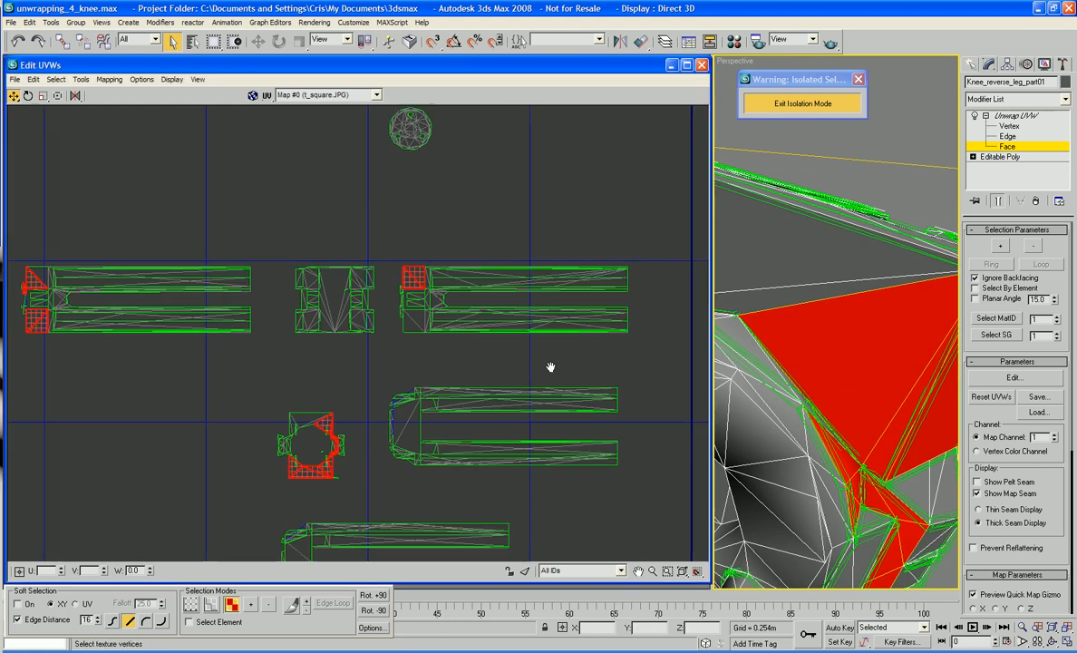
scroll(552, 372, up, 1)
scroll(553, 373, down, 1)
alt+middle_drag(784, 358, 857, 360)
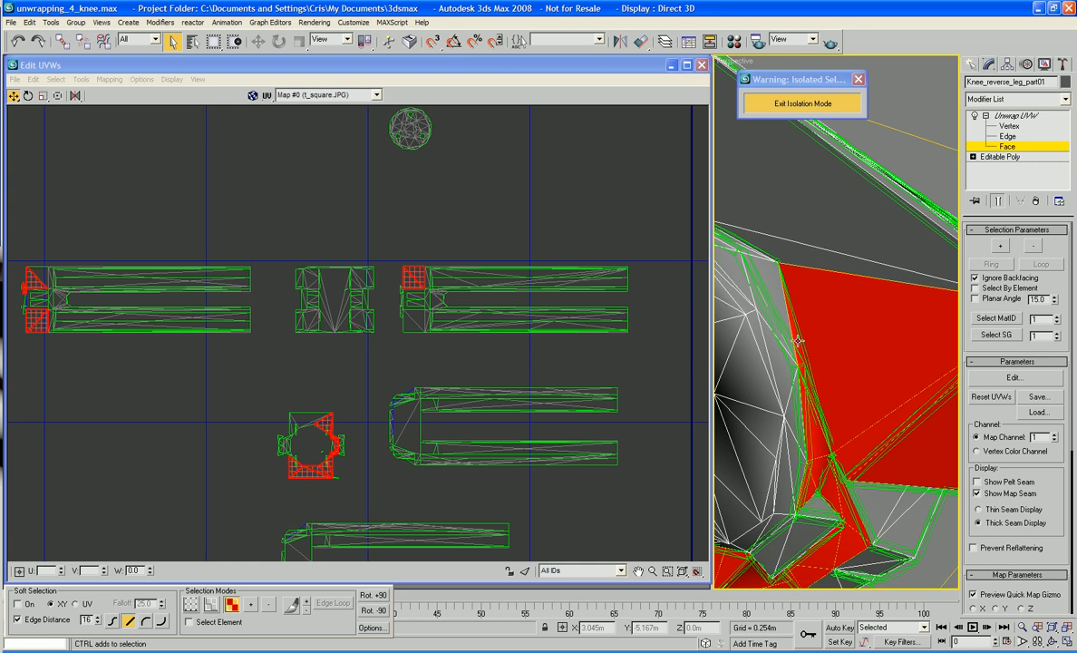
ctrl+click(771, 274)
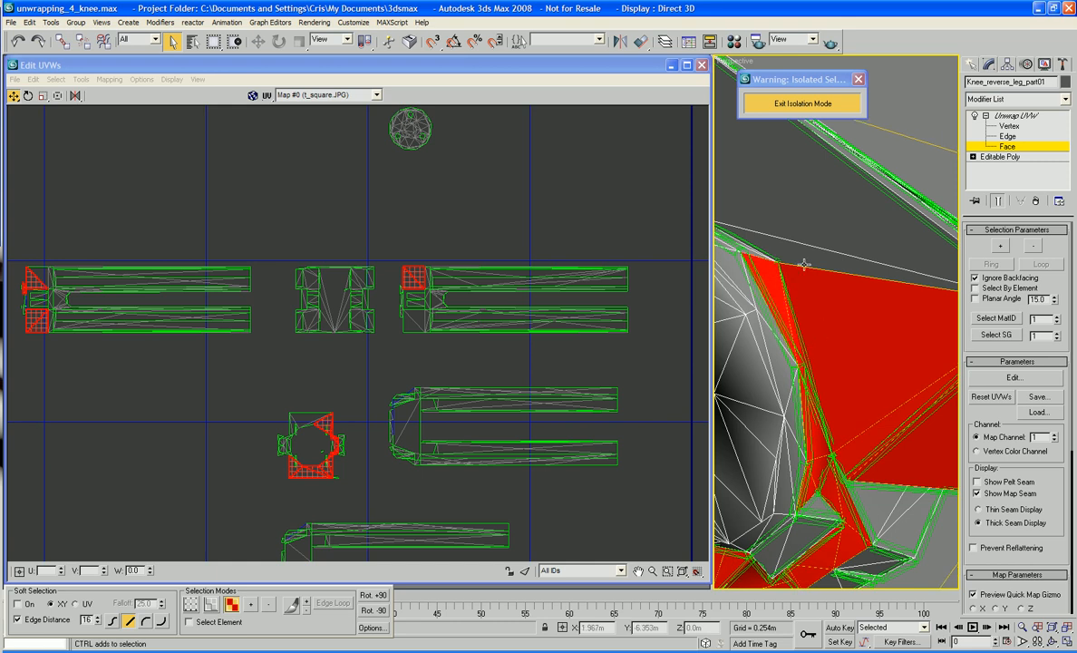
Remove the thin rim faces along the disc's edge from the selection
alt+middle_drag(804, 263, 847, 354)
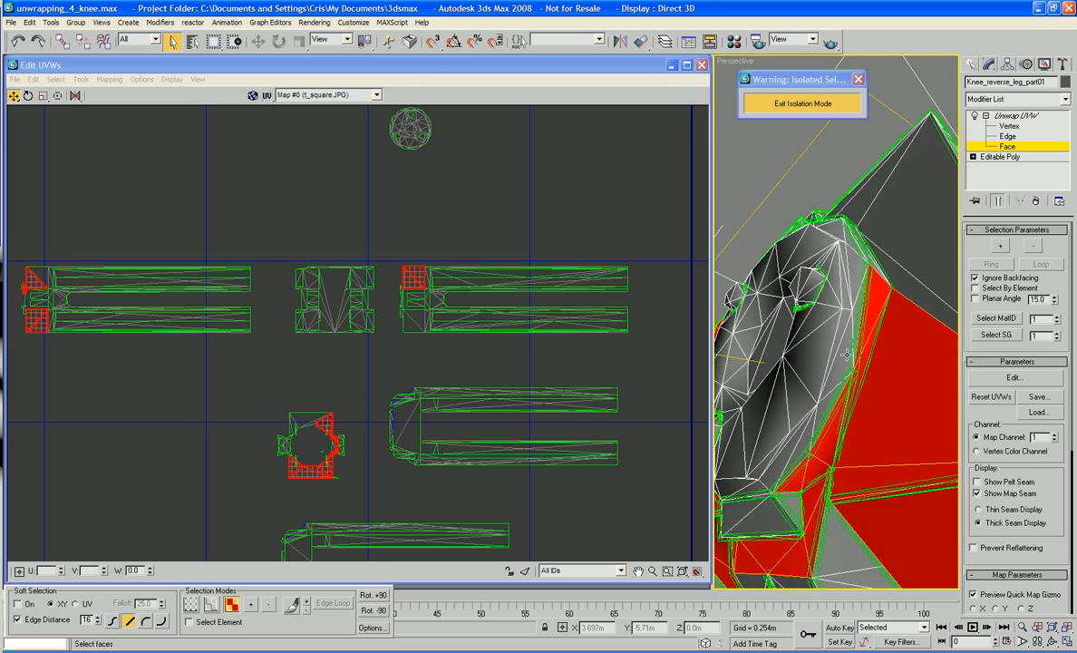
alt+click(819, 469)
alt+click(831, 439)
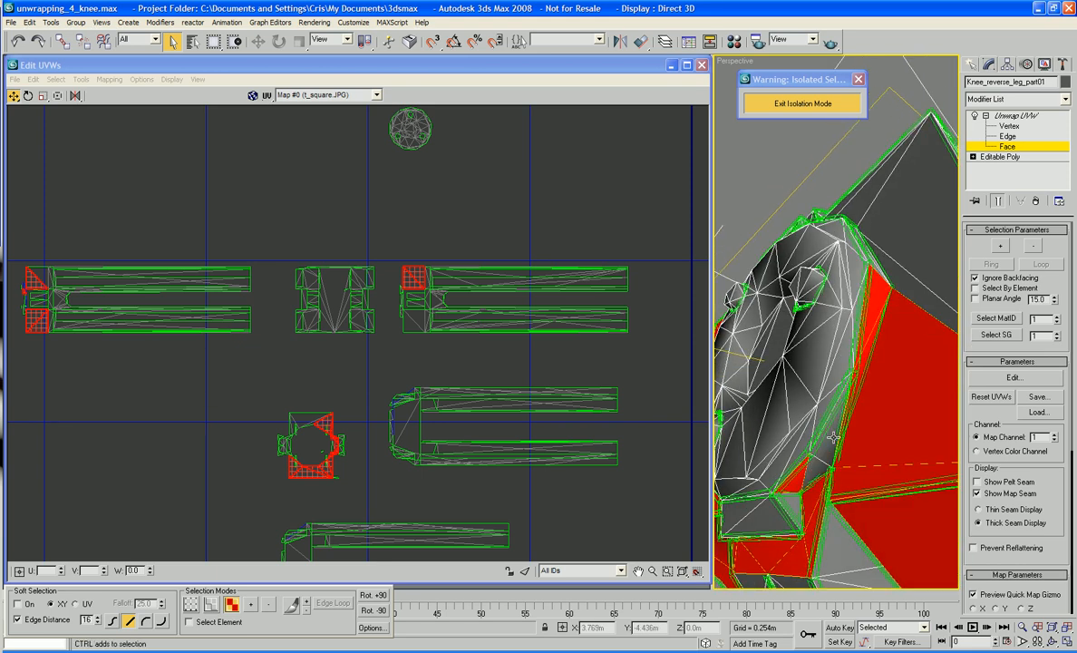
alt+click(799, 477)
alt+click(861, 360)
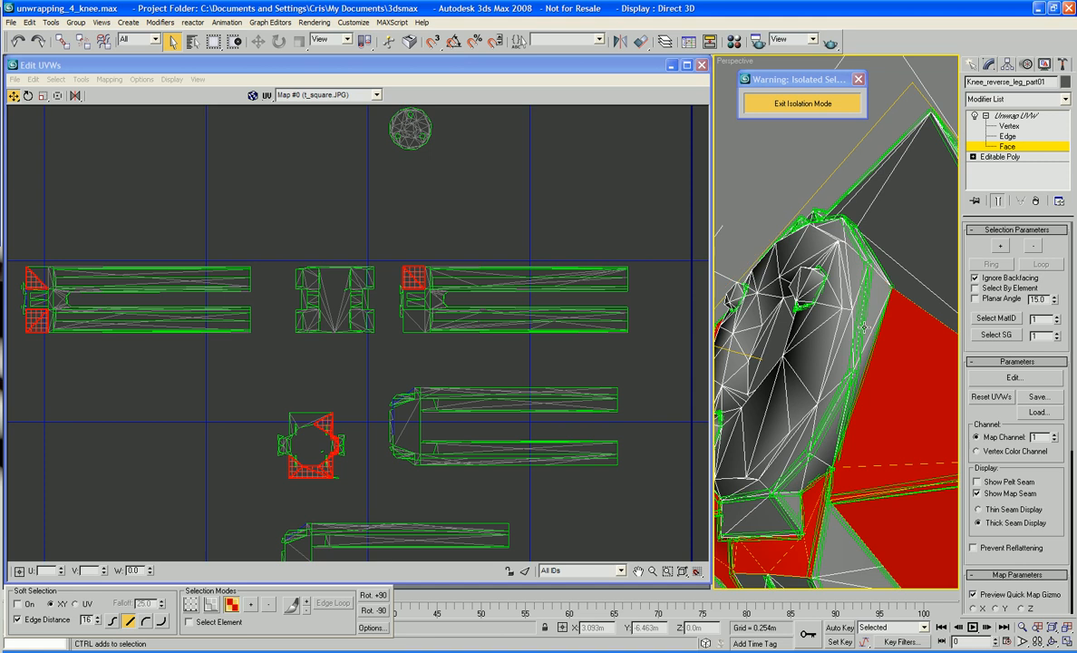
Add the remaining flat triangular faces around the disc and the missing triangle of the adjoining corner square to the selection
alt+middle_drag(864, 329, 945, 315)
ctrl+click(853, 259)
ctrl+click(880, 235)
scroll(880, 236, down, 3)
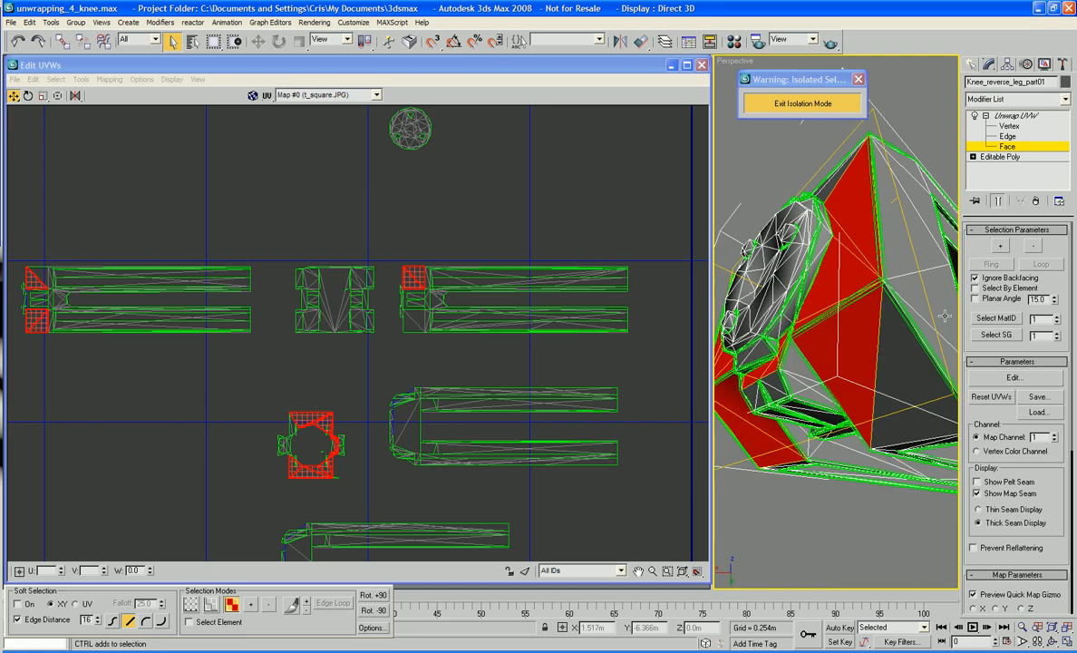
ctrl+click(887, 337)
Add the last corner square's faces and the narrow faces on the disc's opposite side to complete the selection
alt+middle_drag(875, 282, 853, 308)
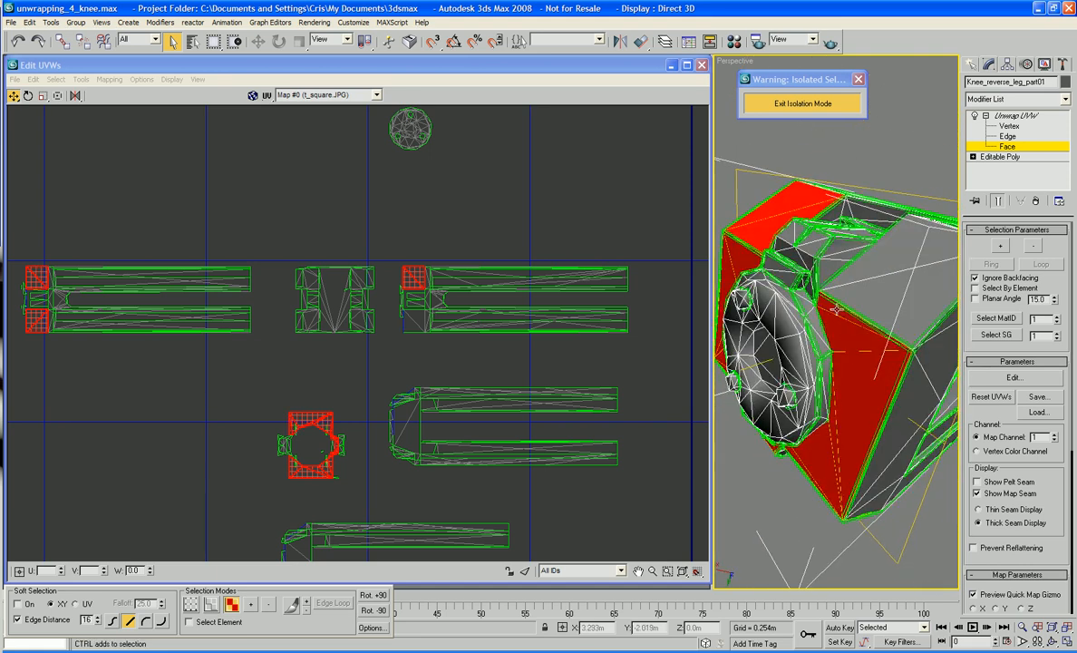
ctrl+click(864, 291)
ctrl+click(868, 263)
alt+middle_drag(868, 263, 707, 272)
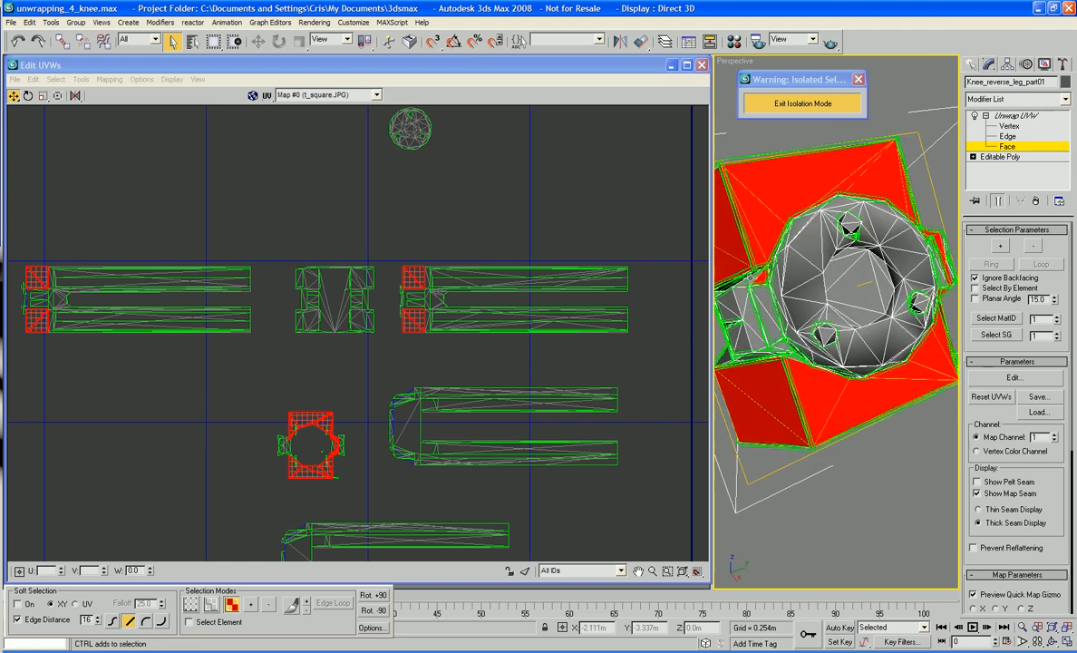
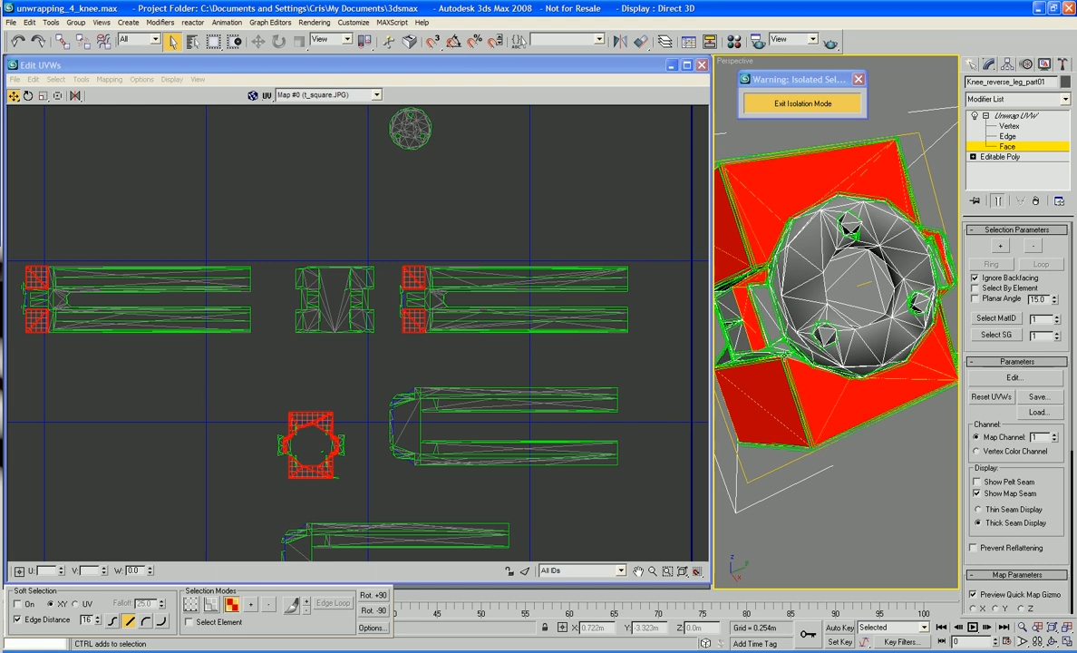
alt+click(794, 361)
alt+middle_drag(794, 361, 867, 385)
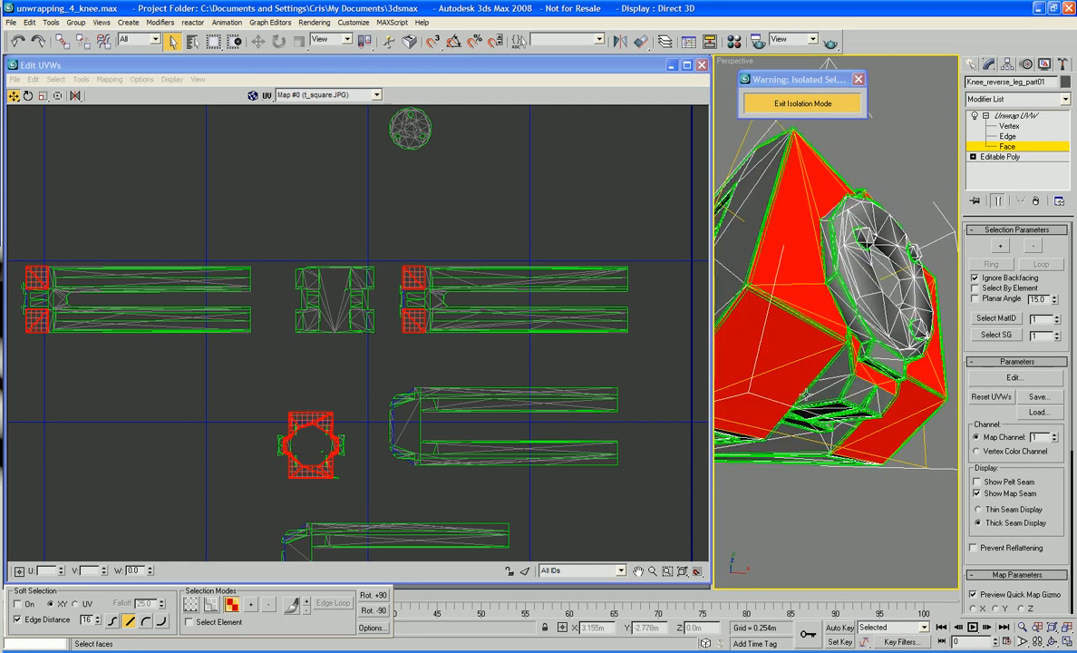
Detach the selected faces from their UV islands and move them up and left into empty space
scroll(546, 322, down, 3)
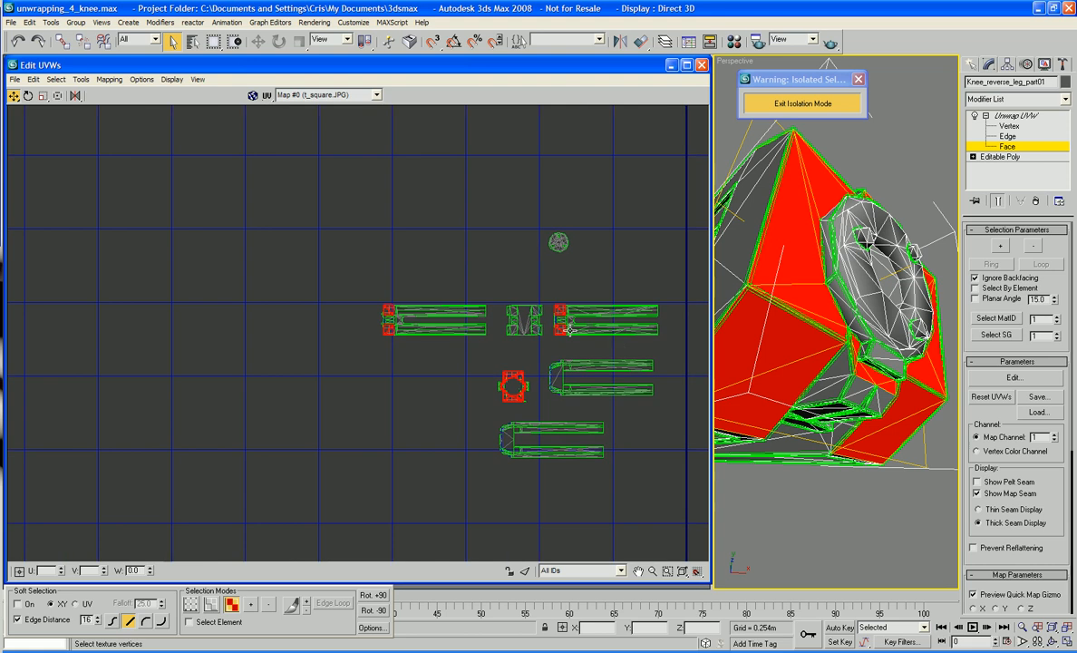
right_click(558, 328)
click(509, 368)
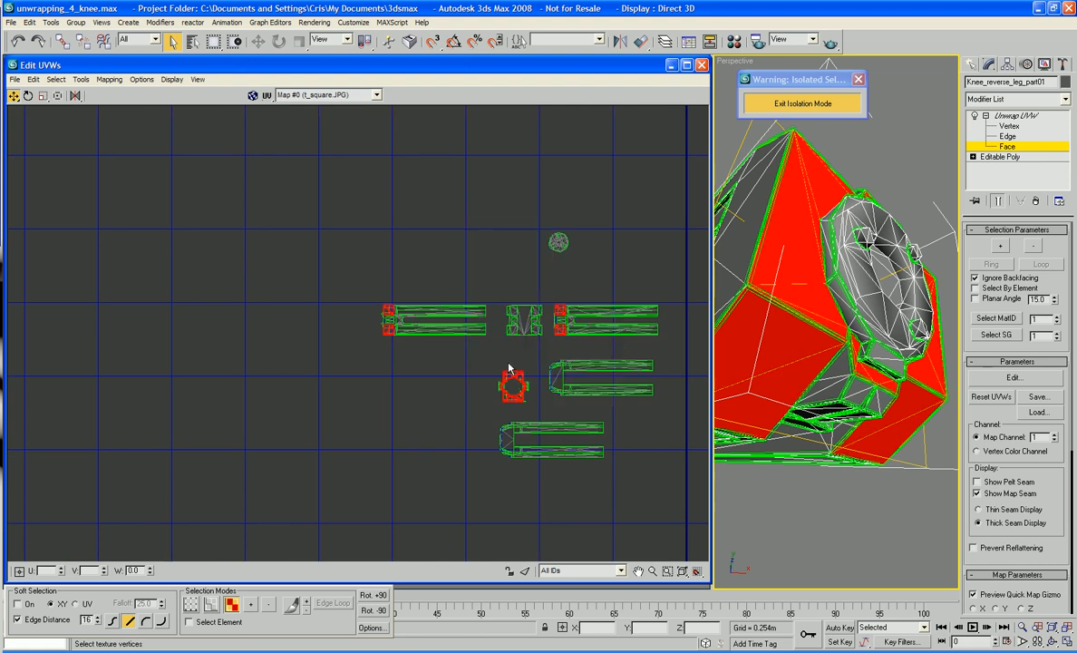
drag(559, 329, 371, 208)
middle_drag(372, 209, 496, 301)
scroll(495, 304, up, 2)
Select the ring-shaped UV island and move it up between the square pairs, beside the right pair
drag(343, 300, 360, 330)
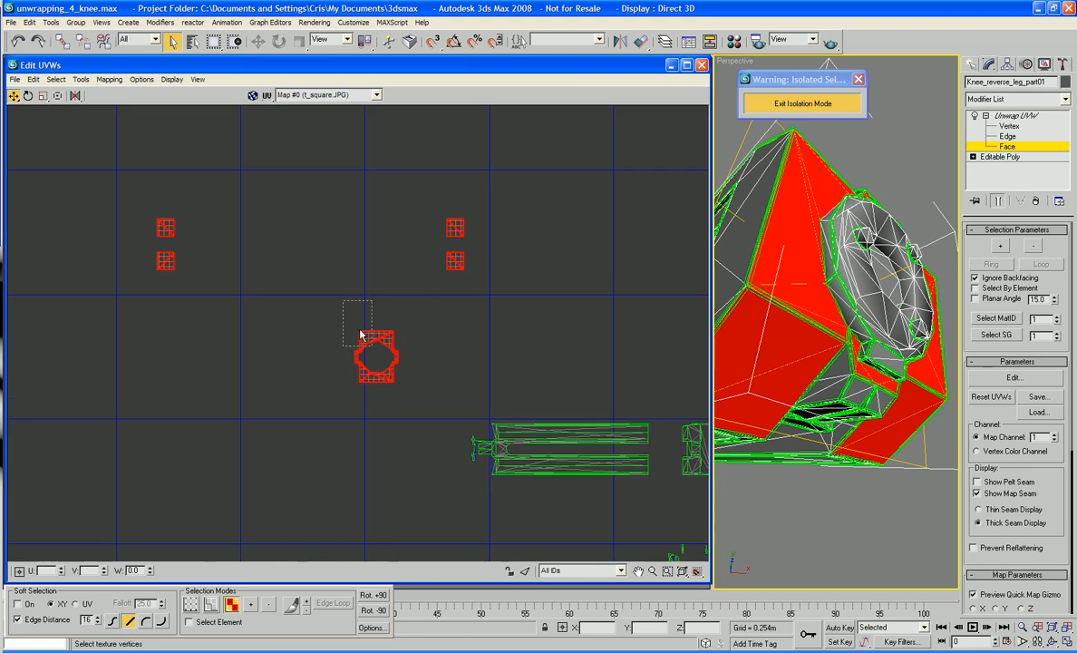
drag(418, 414, 418, 414)
drag(382, 379, 406, 267)
click(498, 317)
middle_drag(489, 298, 519, 342)
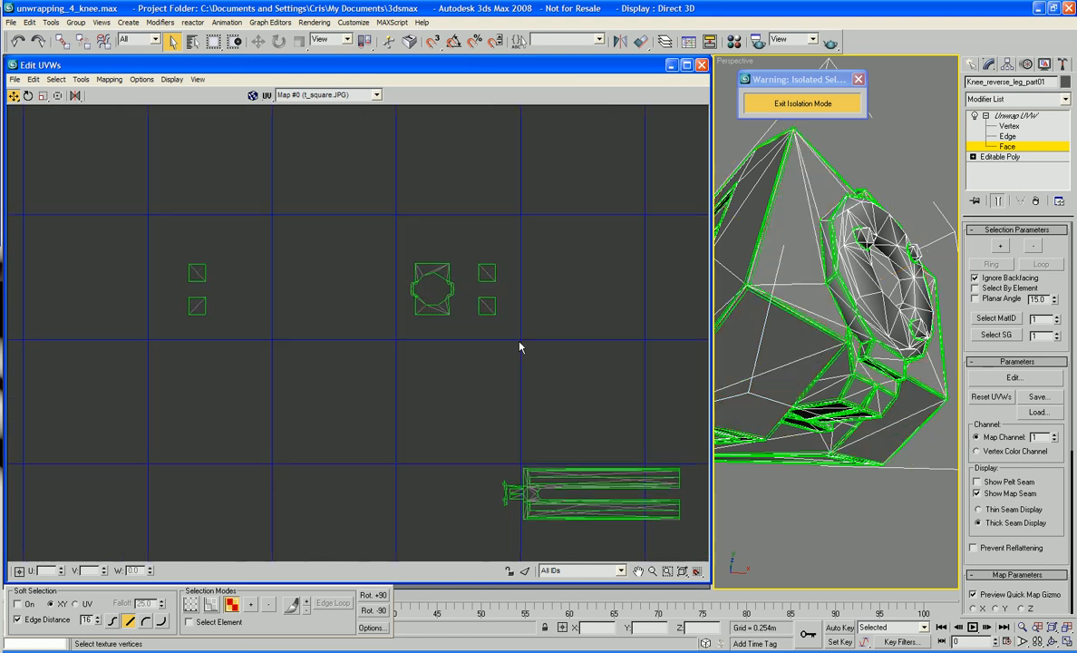
Select the two squares right of the ring island and move them against its left side
scroll(519, 343, up, 2)
middle_drag(464, 283, 516, 341)
click(504, 285)
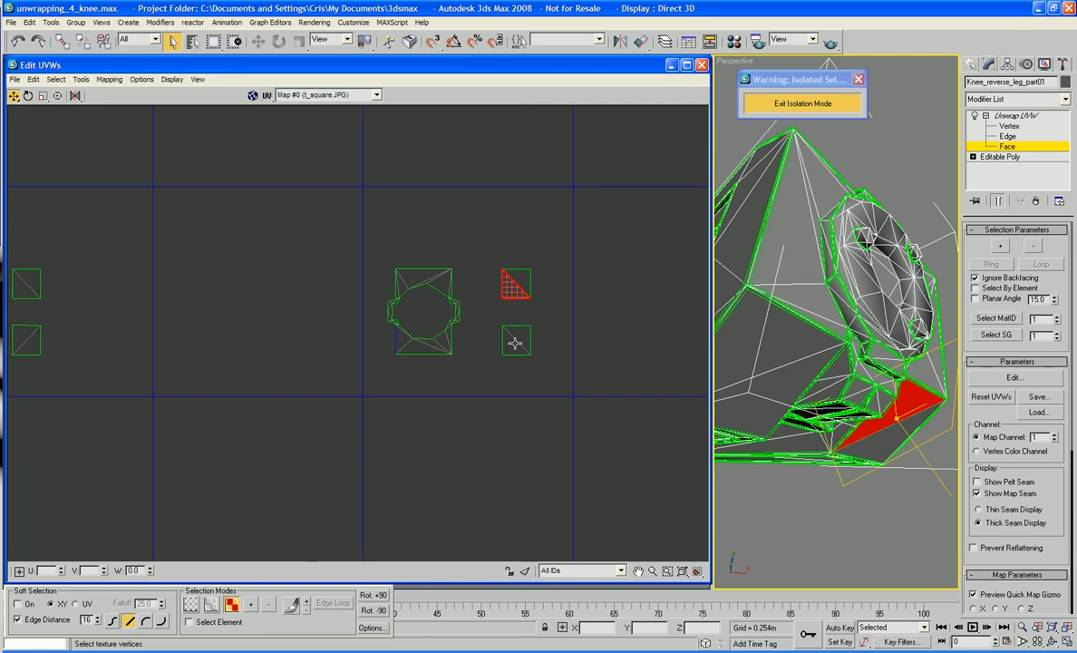
click(513, 334)
click(584, 268)
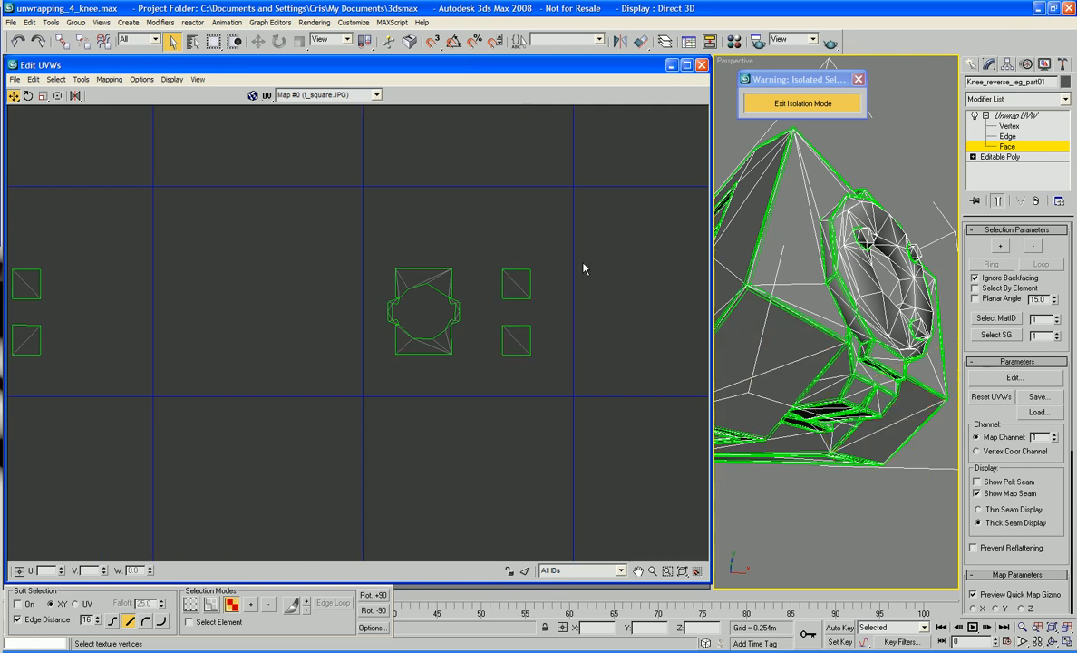
drag(512, 308, 489, 384)
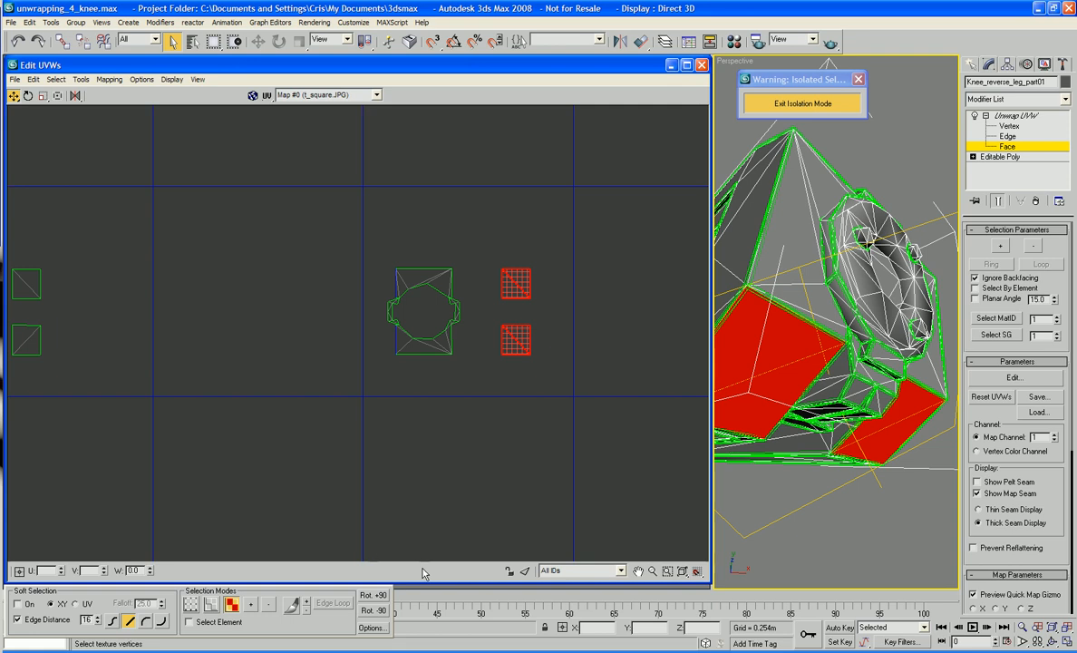
click(375, 596)
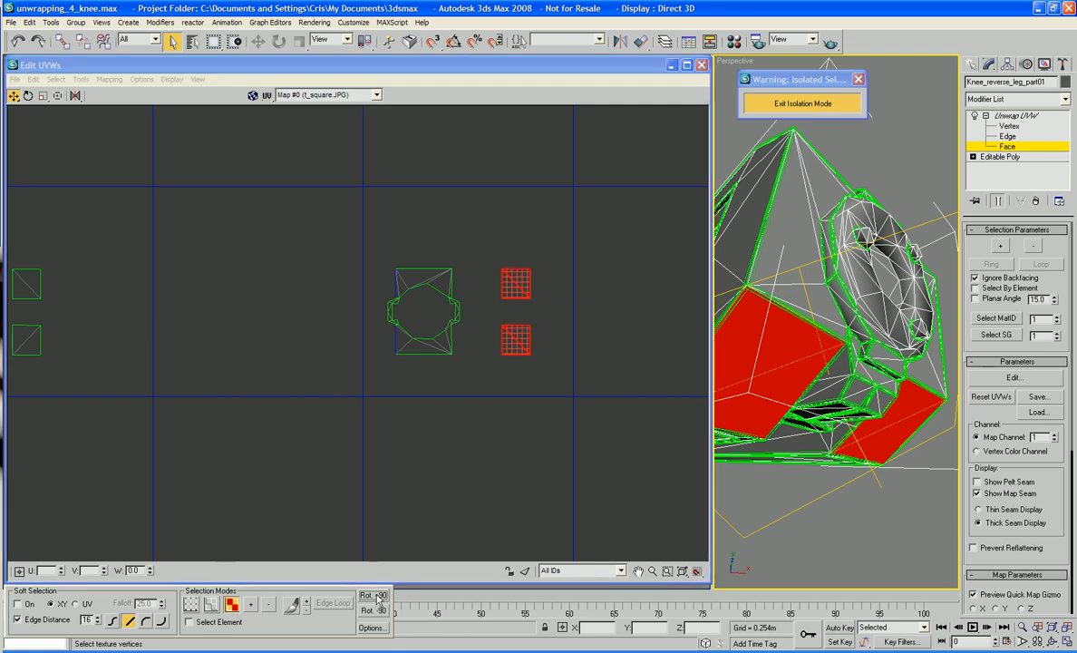
drag(525, 332, 389, 335)
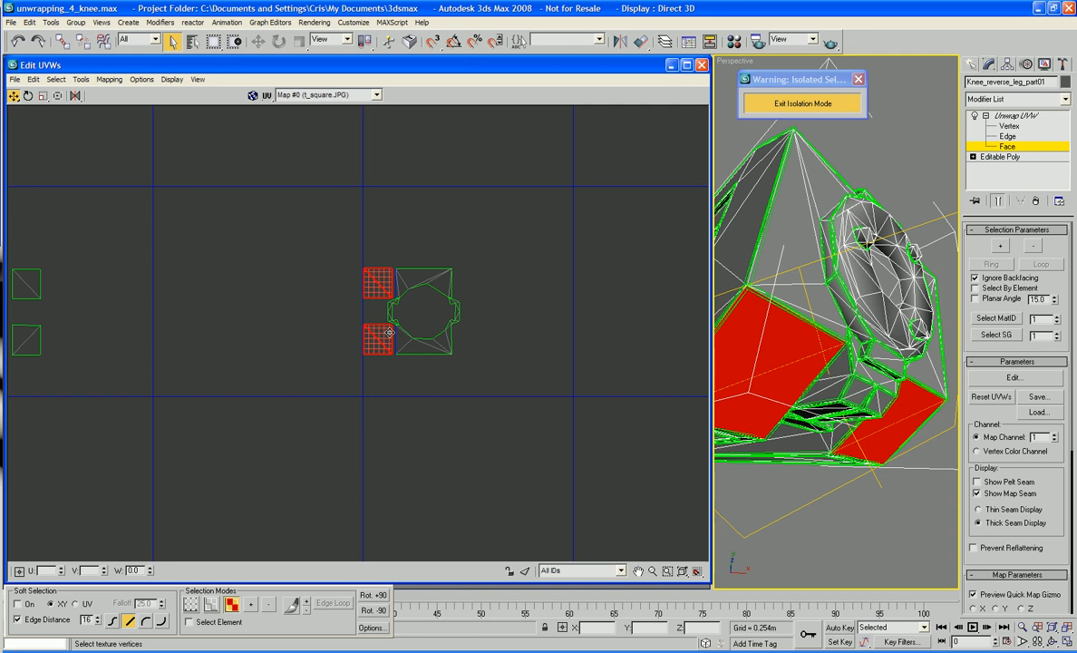
click(304, 340)
Select the two far-left squares and move them to the ring island's right side
middle_drag(307, 335, 337, 339)
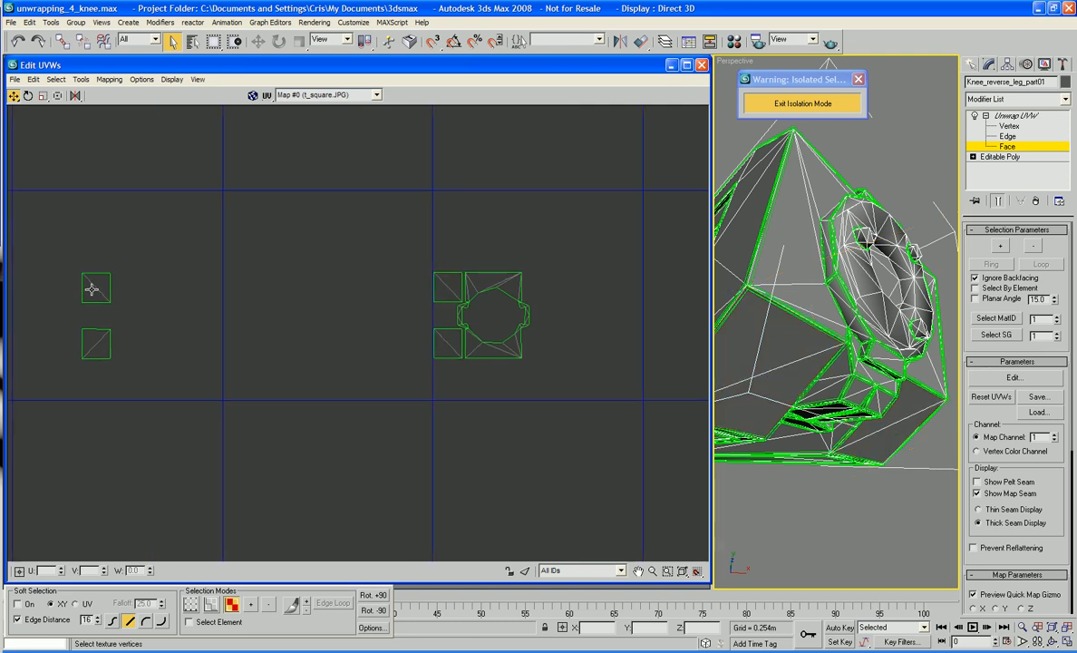
click(91, 288)
click(89, 337)
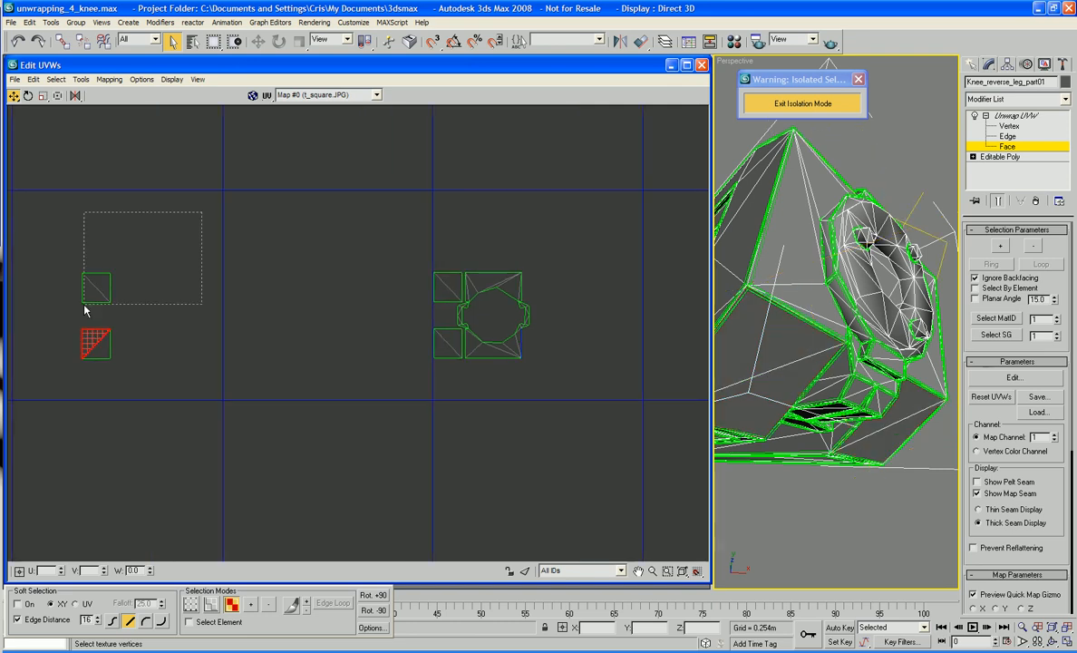
drag(85, 311, 69, 391)
drag(93, 340, 536, 341)
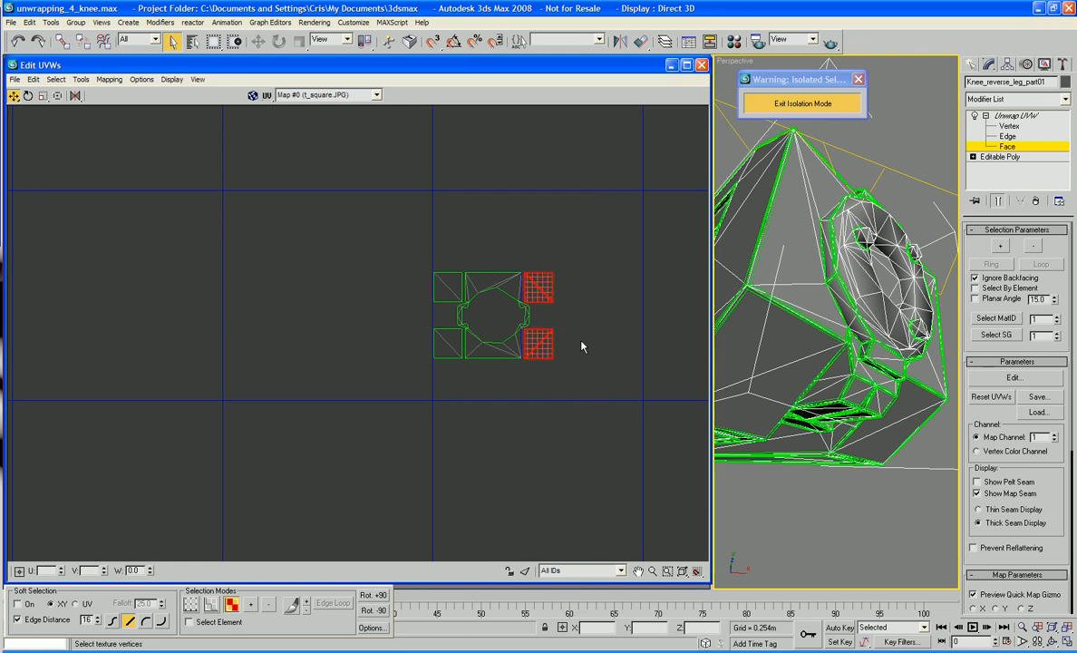
Nudge the right pair of squares closer to the ring island's right edge, then clear the selection
middle_drag(581, 342, 713, 460)
scroll(529, 405, up, 2)
scroll(639, 408, up, 2)
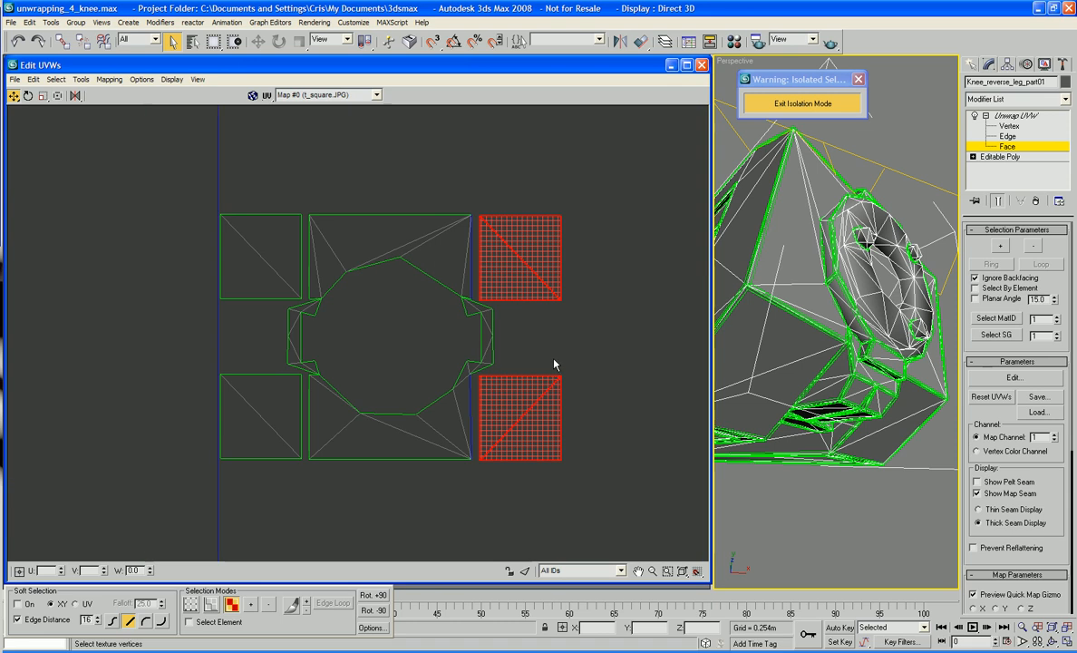
middle_drag(485, 358, 501, 392)
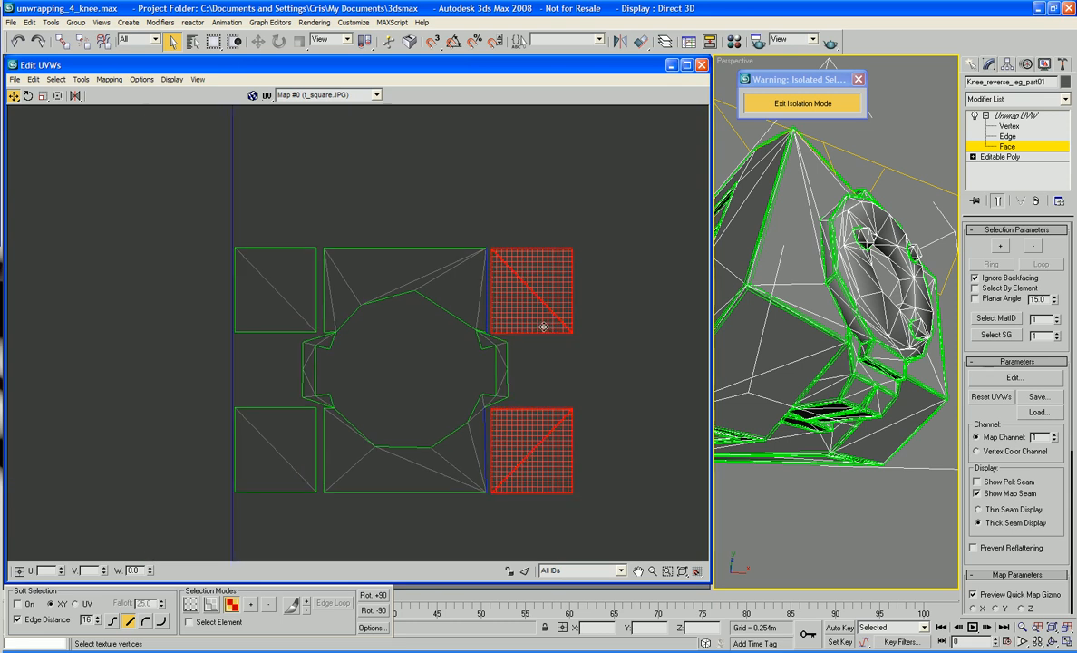
drag(543, 327, 543, 325)
scroll(591, 394, up, 4)
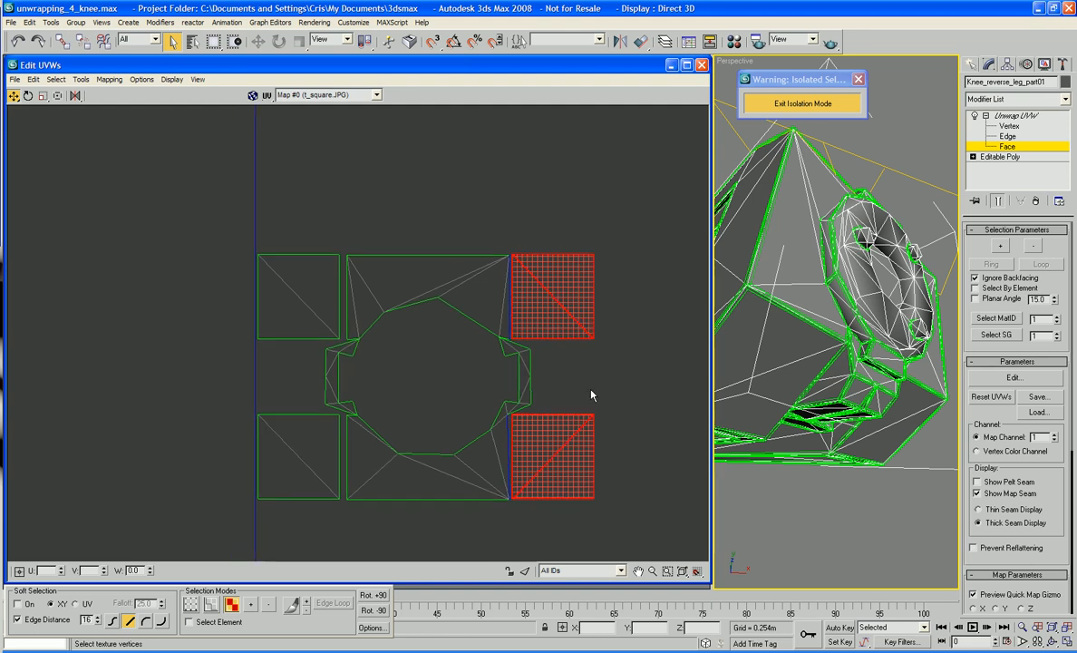
click(608, 405)
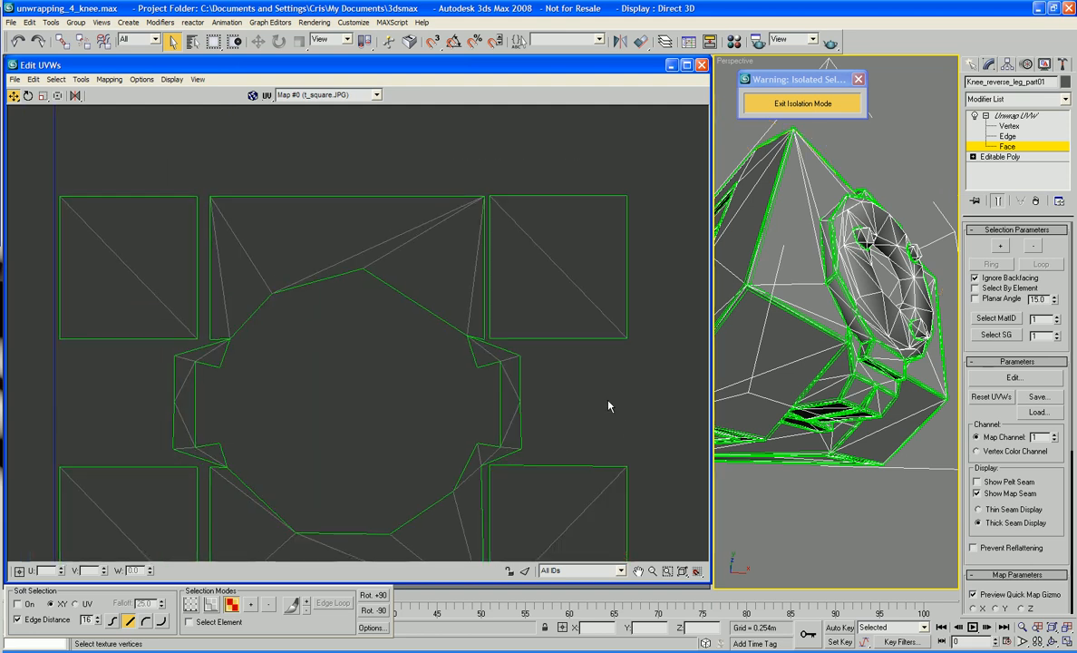
Switch to vertex mode and target-weld the upper-right square's two inner corners to the ring island's adjacent corners
right_click(608, 405)
click(579, 379)
right_click(579, 379)
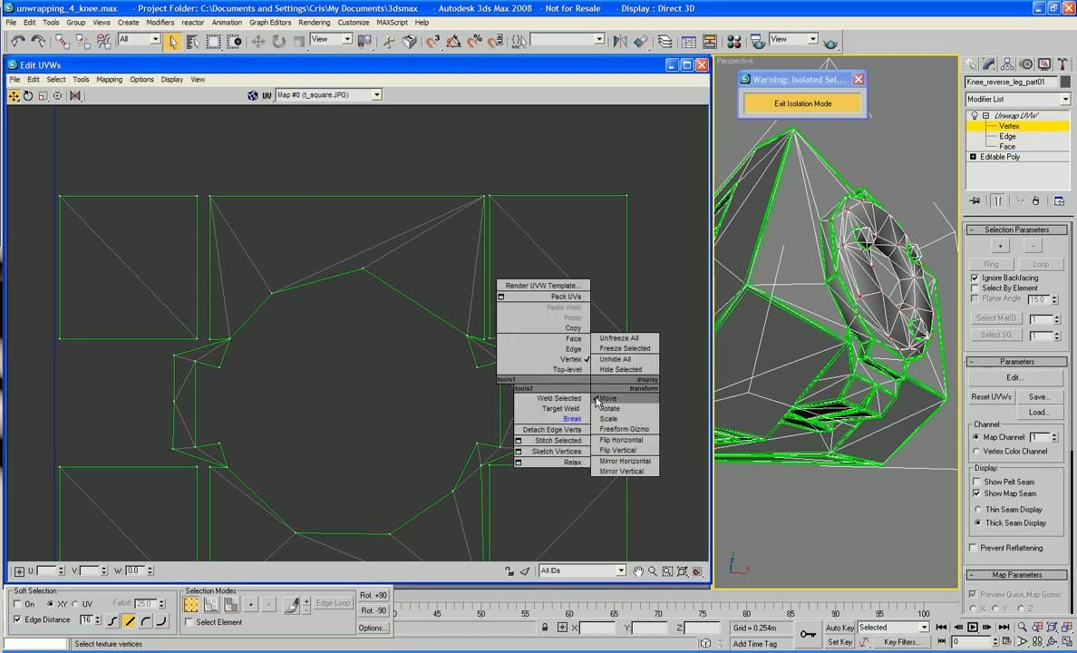
click(526, 374)
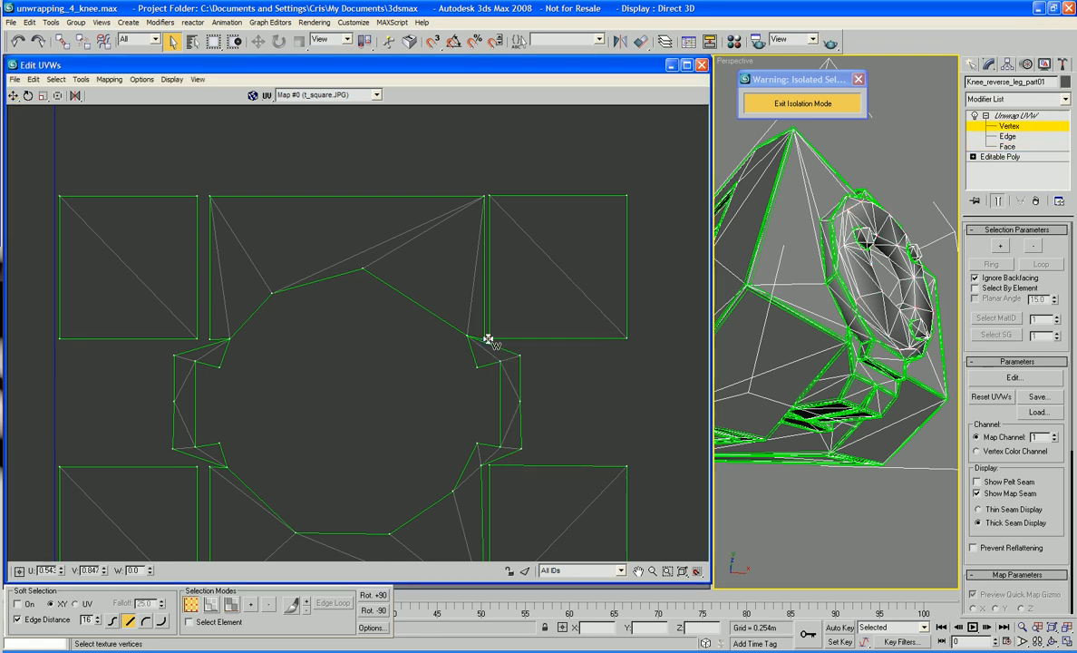
click(488, 338)
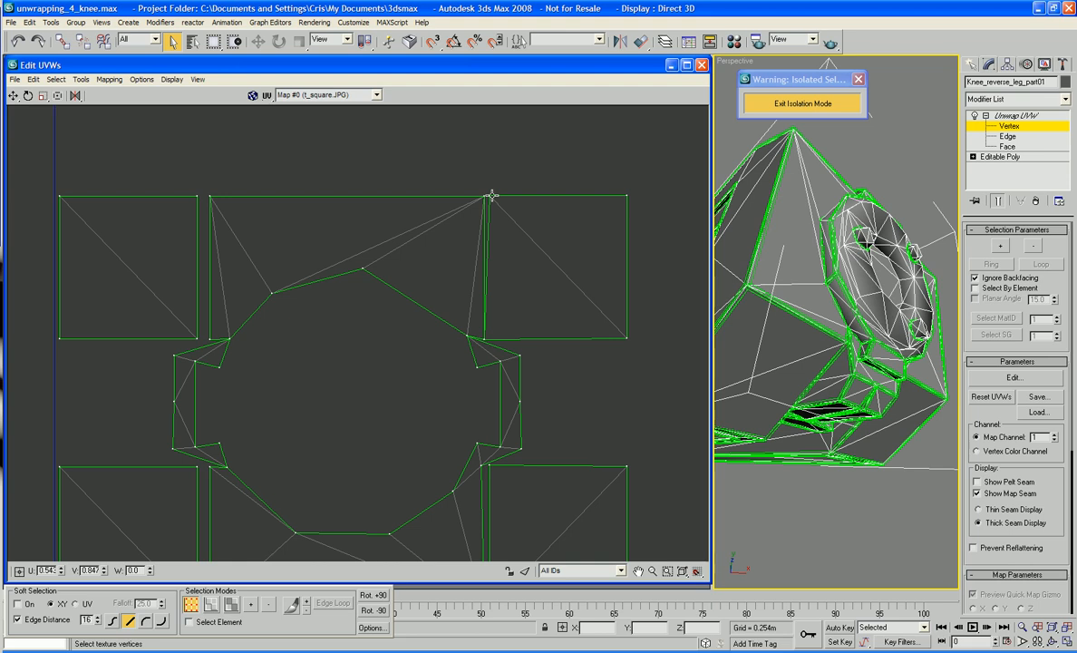
drag(490, 197, 487, 194)
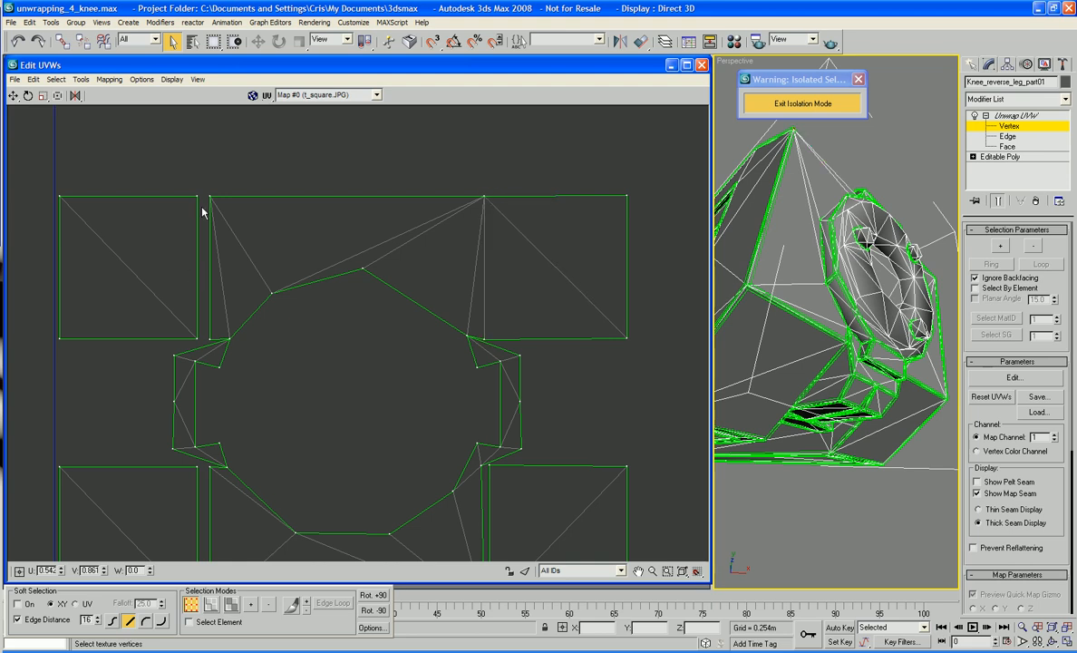
Target-weld the inner corners of the upper-left and lower-left squares to the matching vertices of the ring island
drag(198, 197, 210, 197)
drag(196, 339, 206, 337)
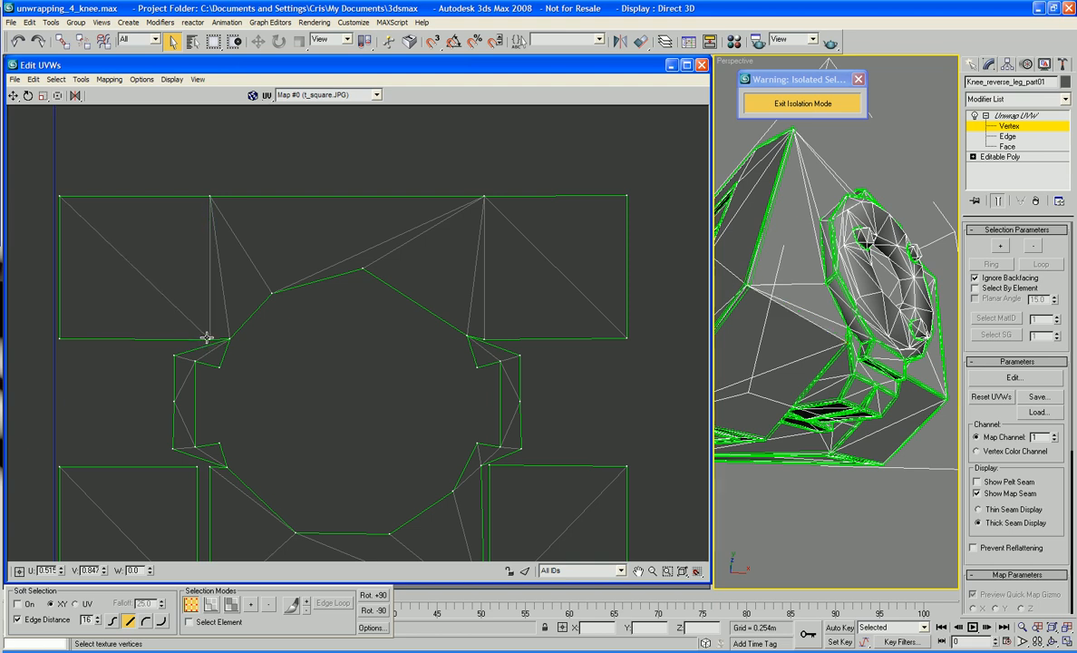
middle_drag(244, 446, 242, 326)
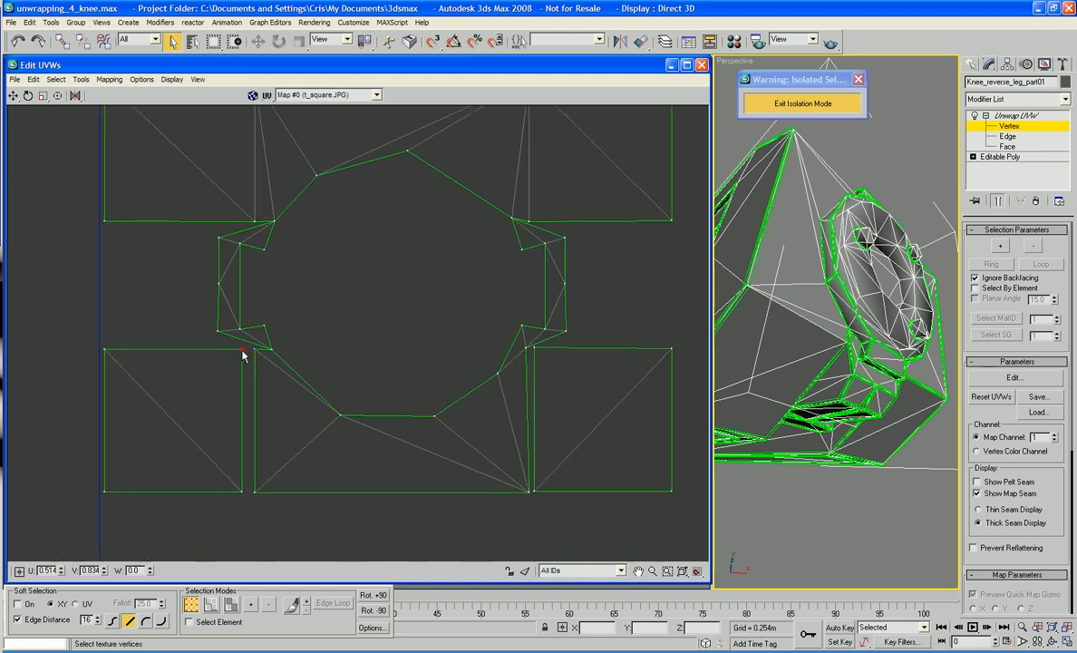
drag(243, 354, 254, 349)
drag(240, 494, 254, 494)
Select the separate round disc island and move it into the opening of the ring island
scroll(344, 508, down, 1)
scroll(337, 493, down, 5)
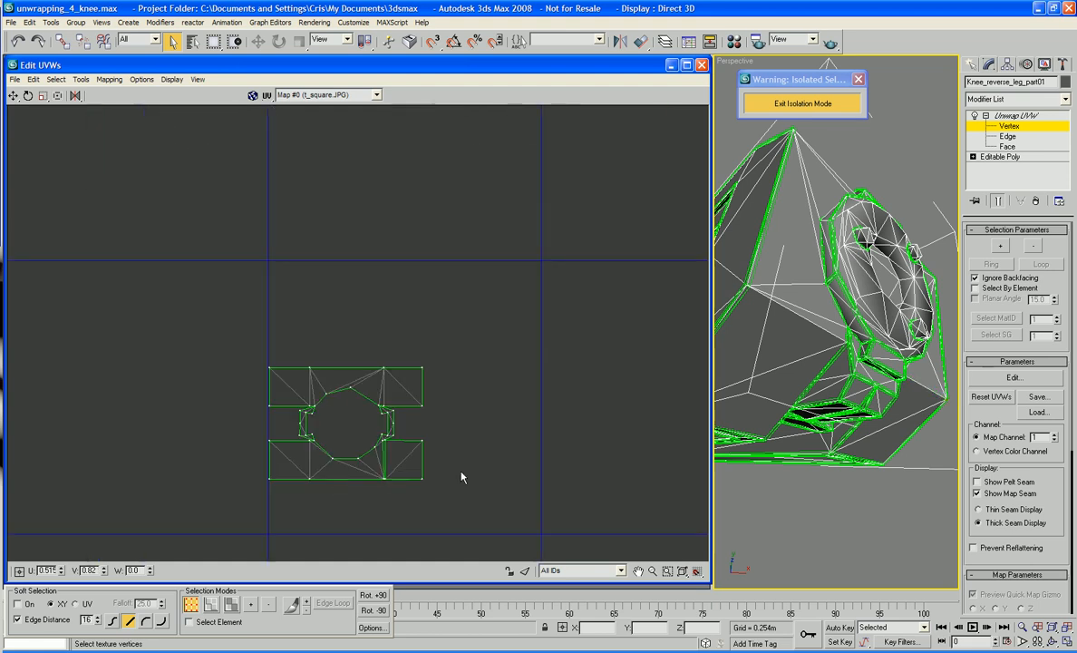
middle_drag(487, 416, 499, 379)
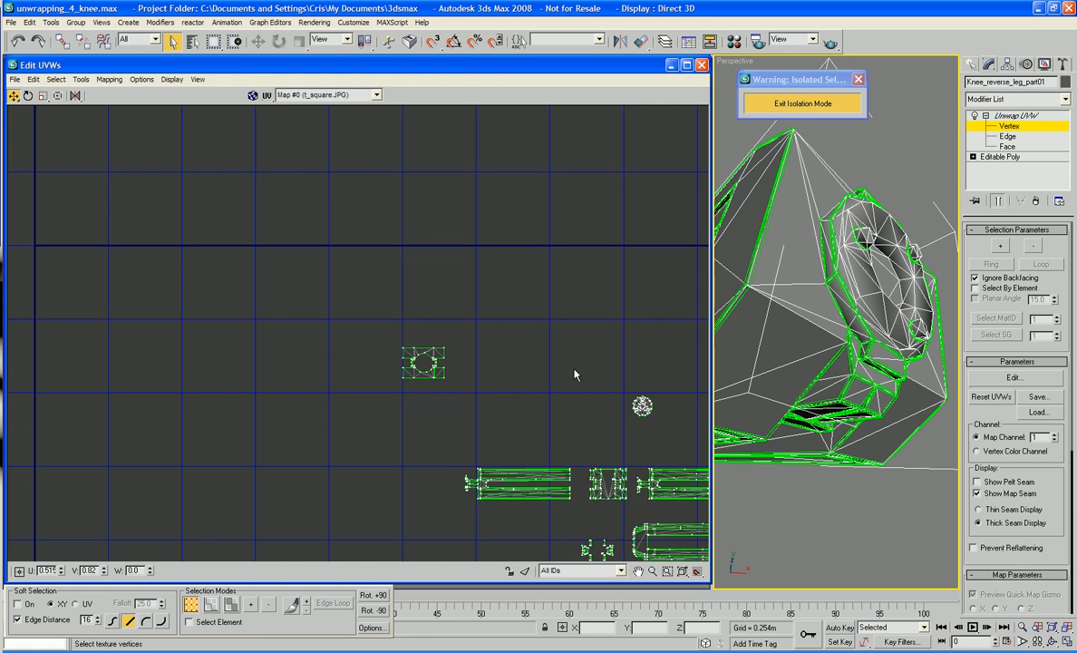
drag(659, 431, 658, 429)
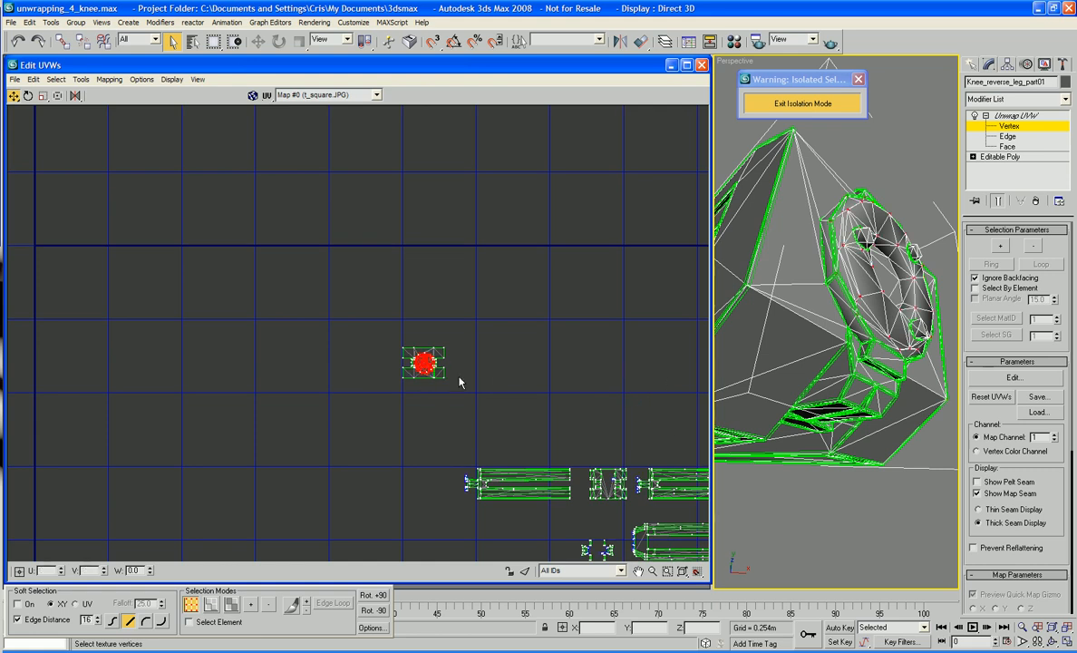
scroll(458, 378, up, 3)
middle_drag(459, 379, 608, 392)
scroll(602, 381, up, 6)
middle_drag(527, 360, 489, 324)
Scale the disc island down slightly and recenter it inside the ring opening
right_click(489, 324)
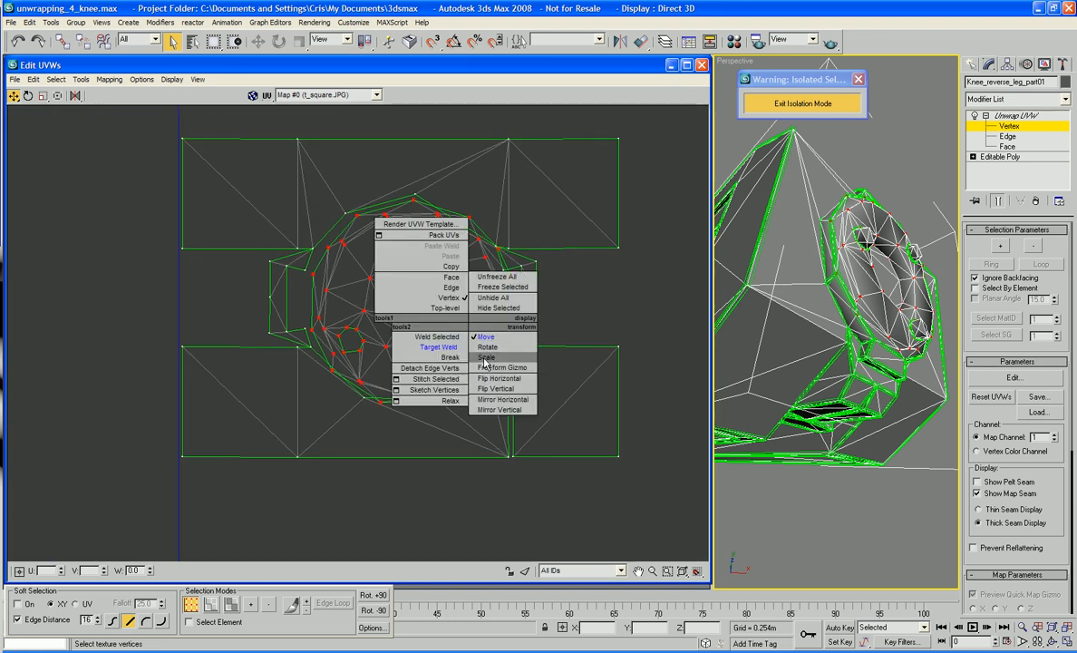
click(485, 358)
drag(428, 319, 427, 323)
right_click(429, 330)
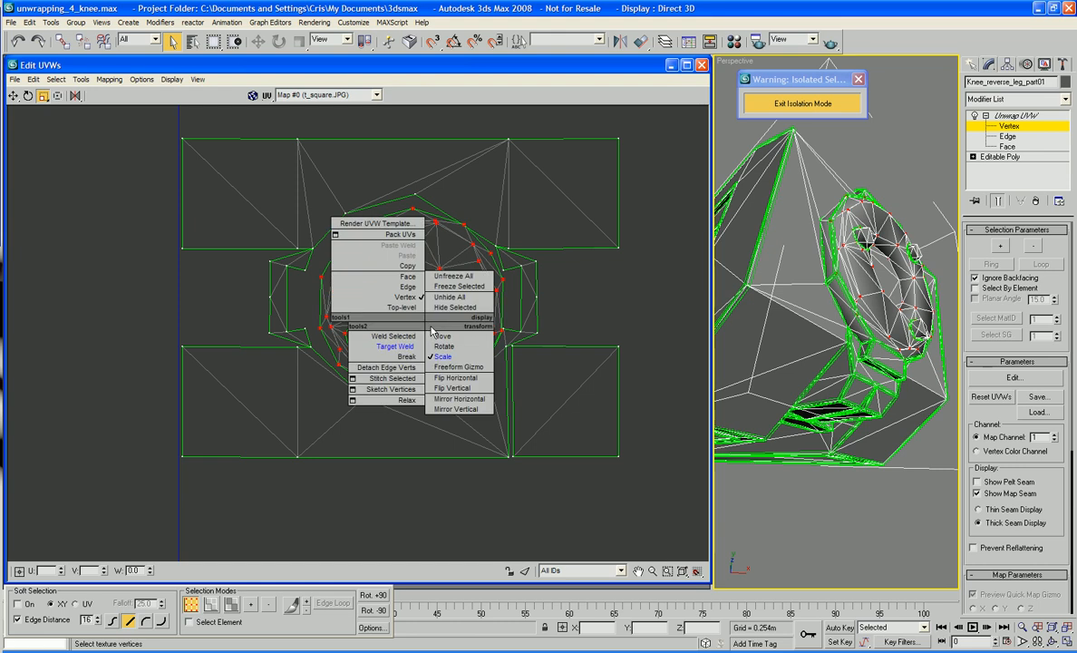
click(435, 340)
drag(426, 319, 416, 315)
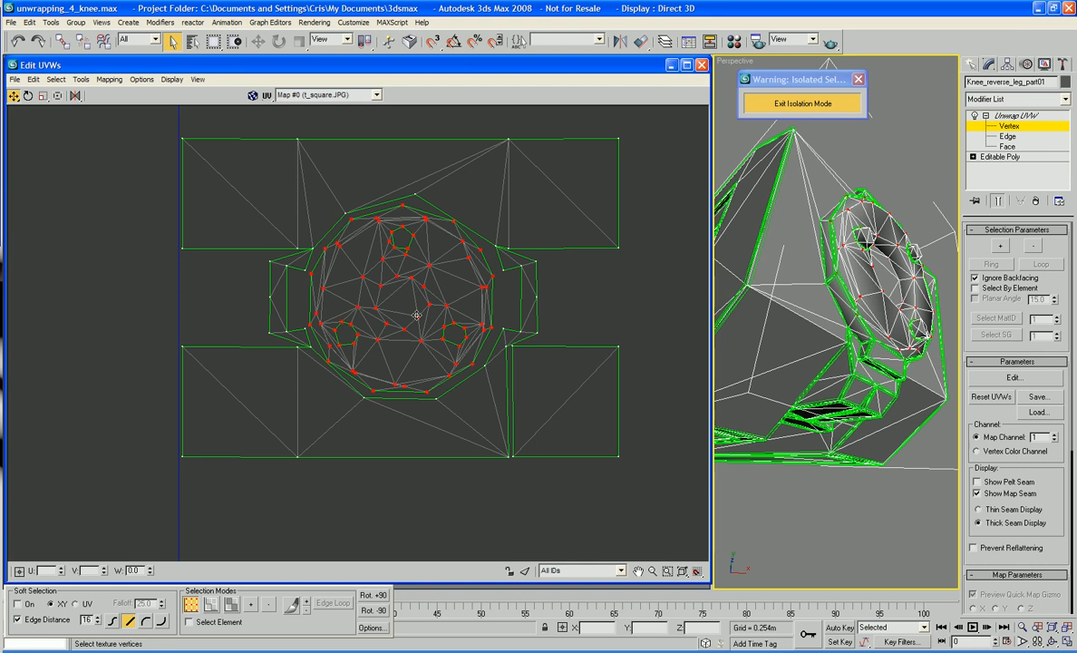
Rotate the disc island slightly clockwise to line up with the ring's outline, then clear the selection
right_click(421, 317)
click(427, 337)
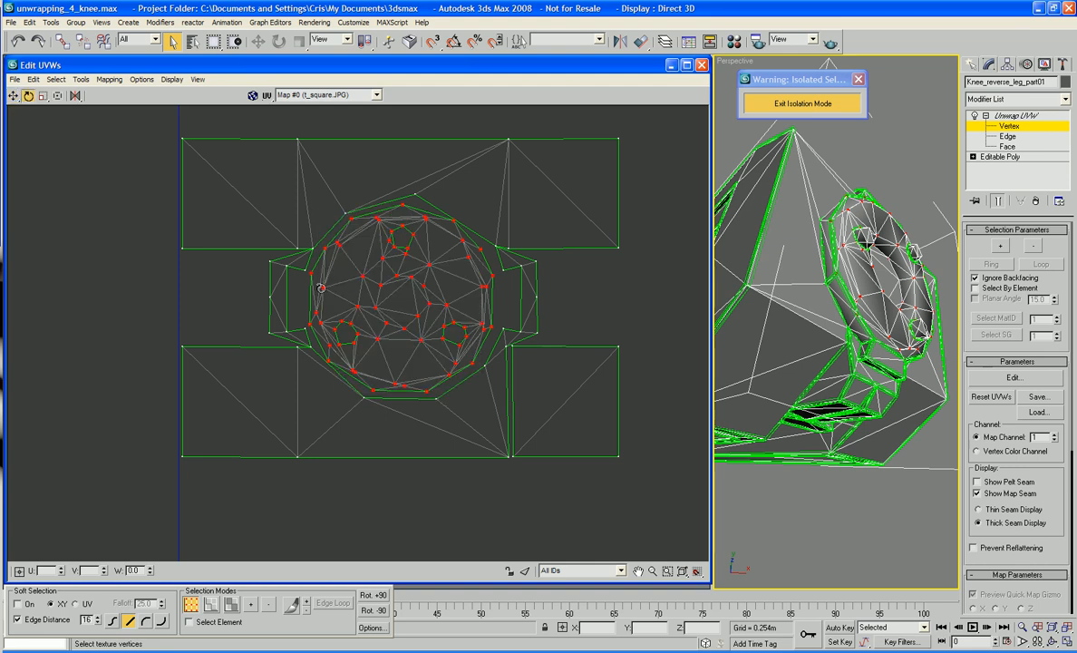
drag(321, 288, 321, 272)
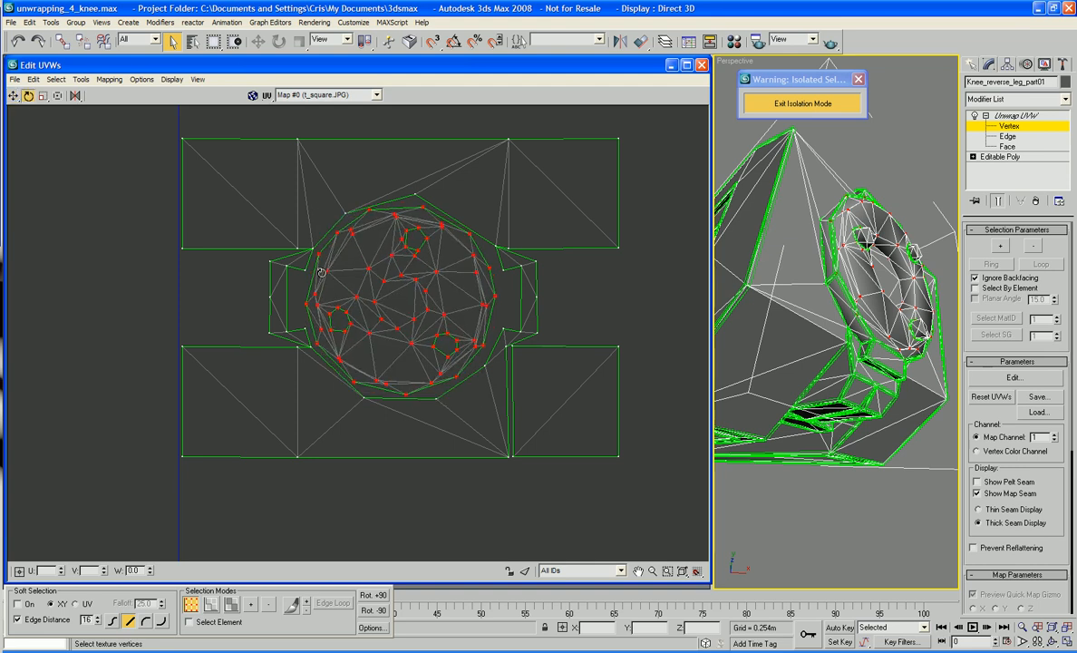
click(575, 292)
Target-weld the lower-right square's two inner corners to the adjacent vertices of the ring island
scroll(613, 346, down, 5)
scroll(625, 379, up, 2)
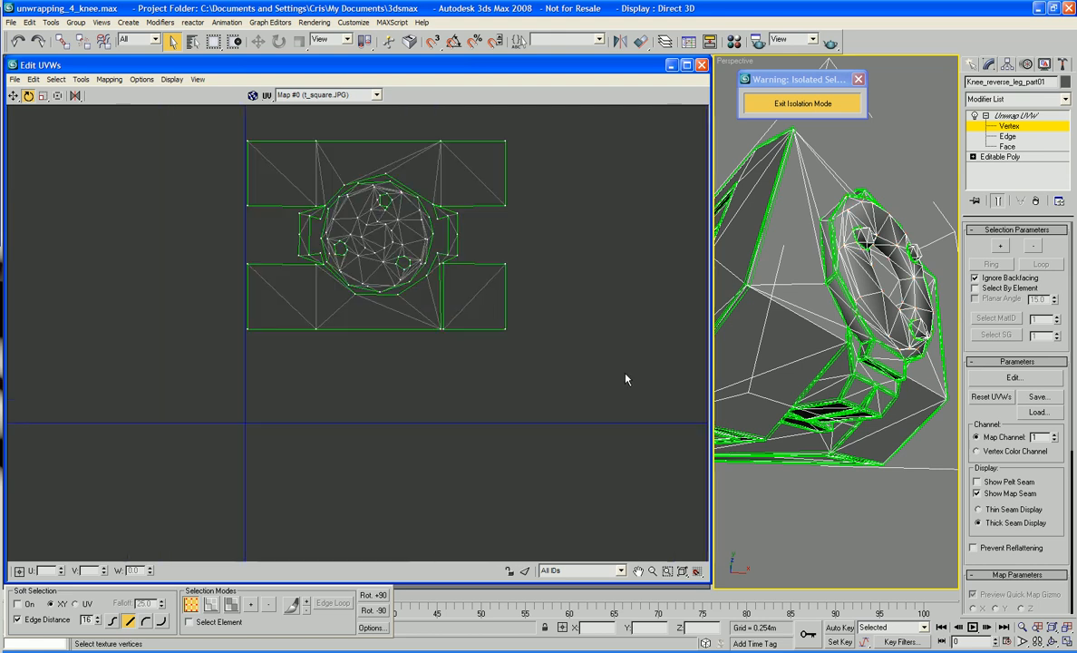
scroll(626, 374, up, 3)
middle_drag(628, 391, 702, 454)
middle_drag(542, 391, 620, 461)
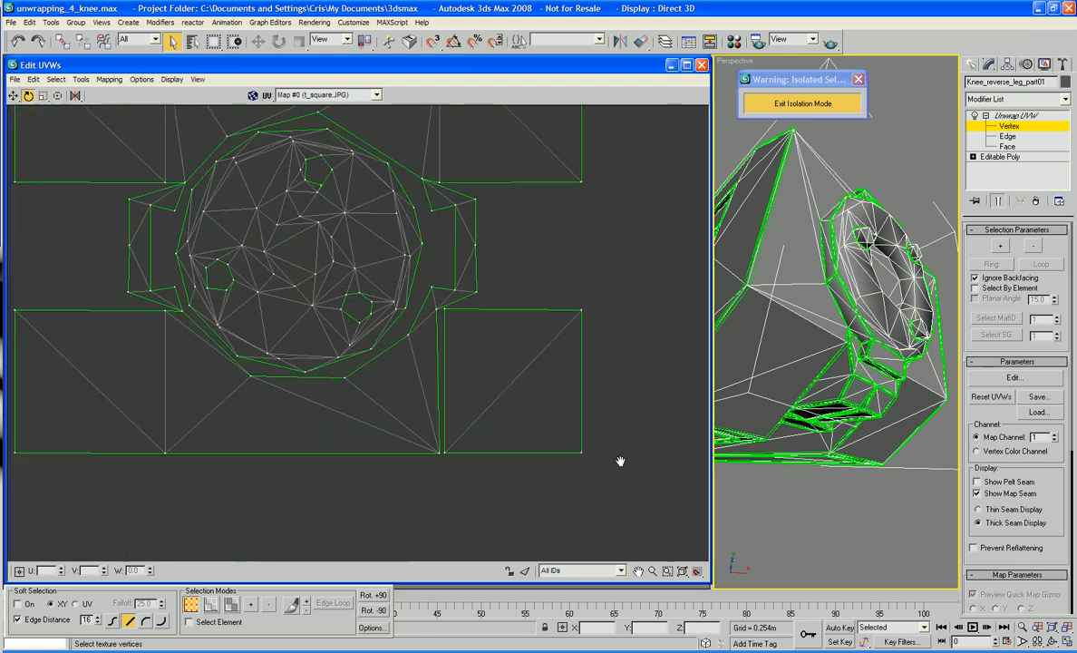
right_click(532, 414)
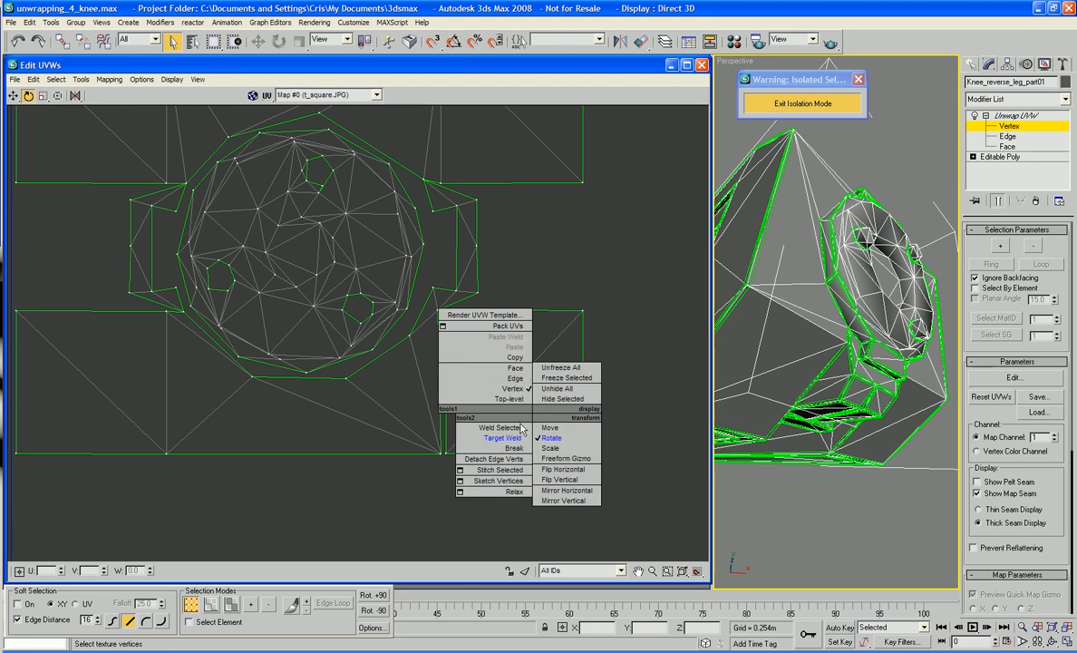
click(520, 438)
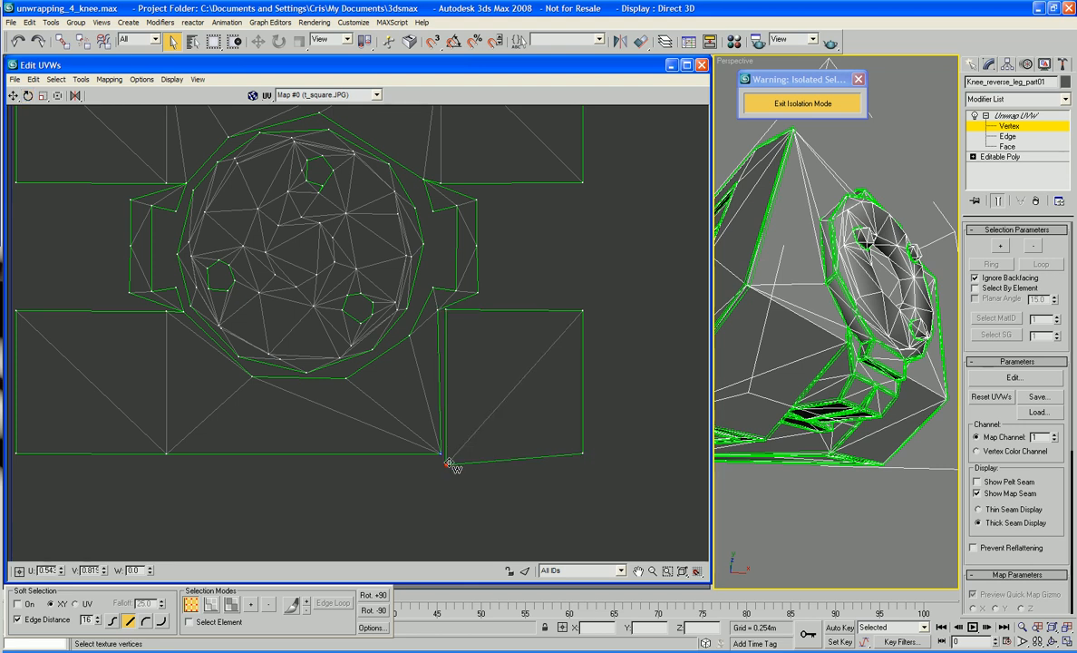
drag(446, 453, 442, 453)
drag(444, 310, 437, 308)
In face mode, select the model's front crosspiece faces below the disc and add the left leg's faces
scroll(853, 385, up, 1)
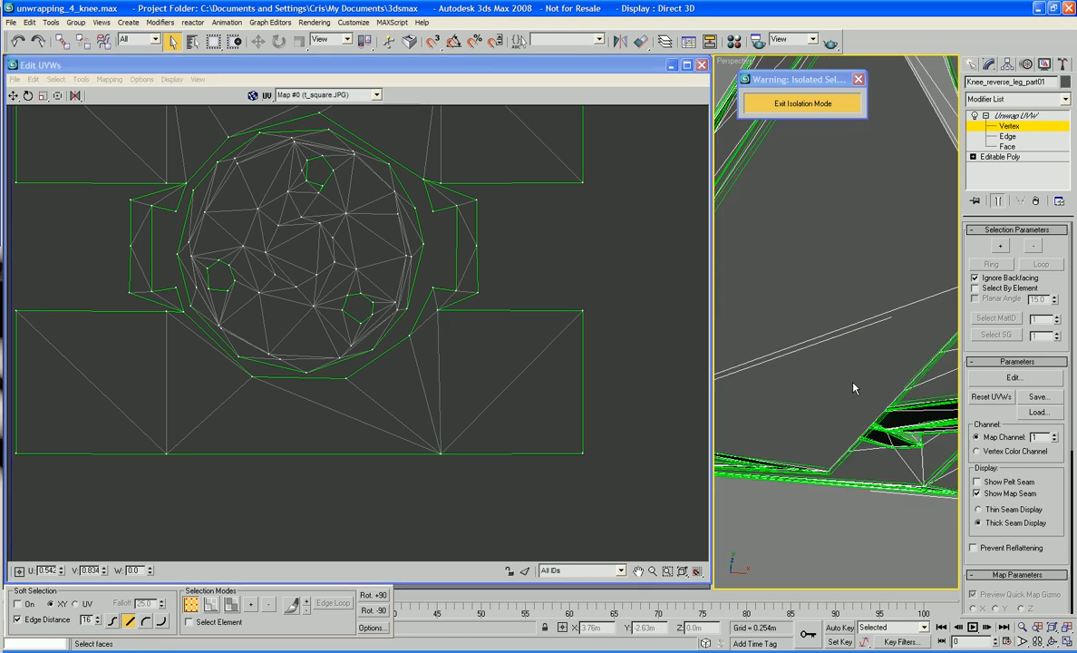
scroll(853, 384, down, 3)
alt+middle_drag(853, 385, 753, 293)
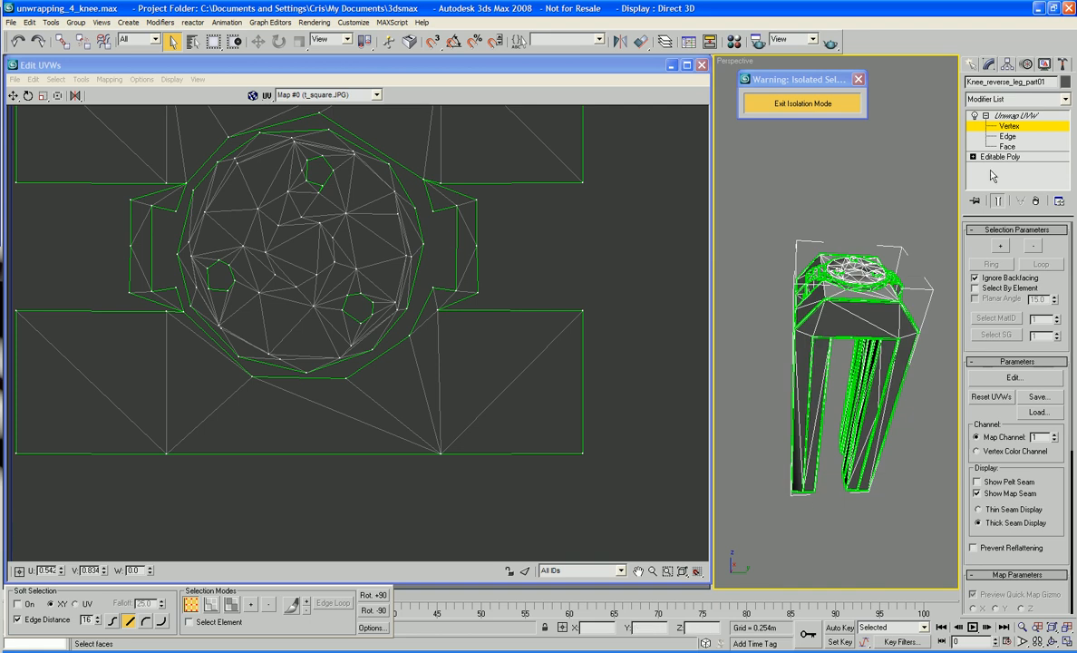
click(1006, 145)
click(823, 328)
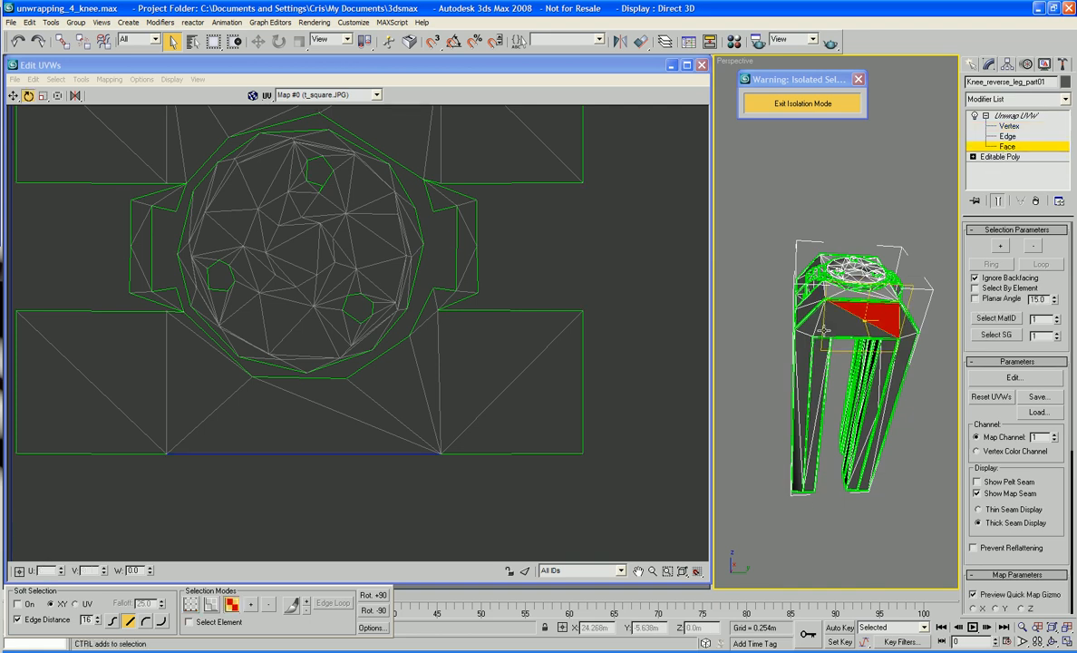
ctrl+click(813, 336)
ctrl+click(812, 346)
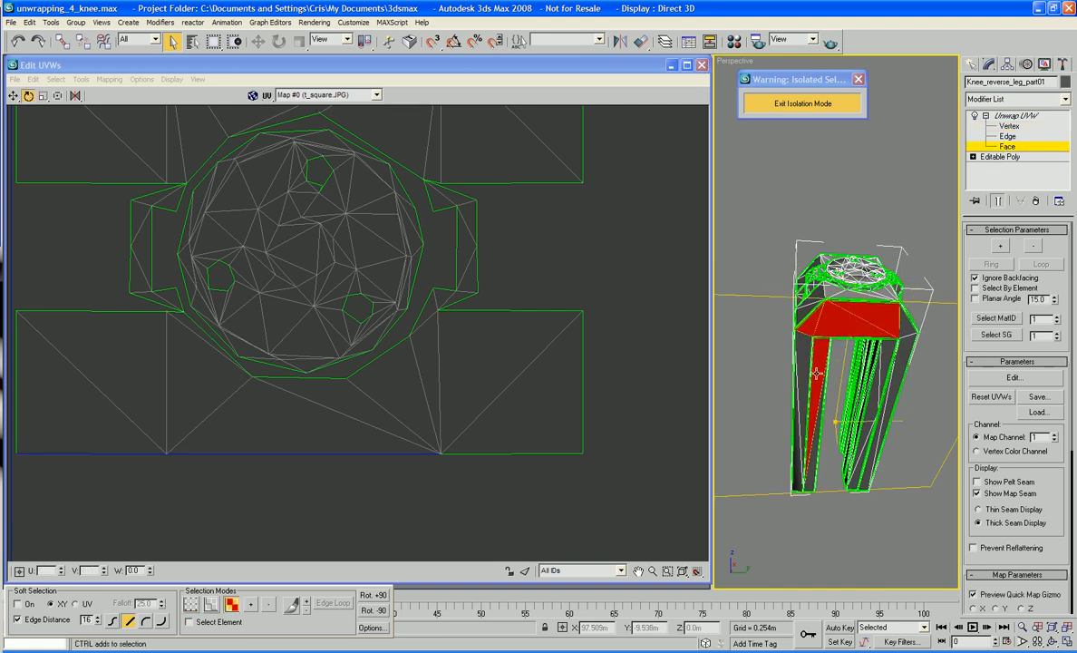
ctrl+click(800, 367)
alt+middle_drag(808, 407, 815, 383)
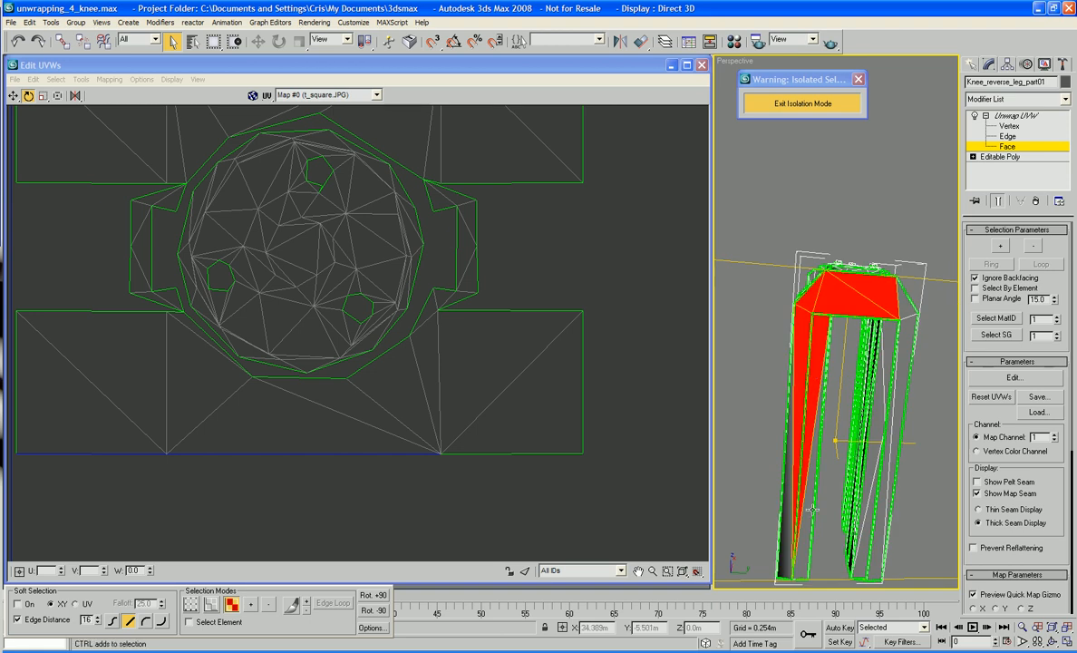
ctrl+click(790, 430)
ctrl+click(790, 511)
Add the right leg's faces and the remaining corner face beside the crosspiece to the selection
alt+middle_drag(790, 510, 869, 420)
ctrl+click(880, 381)
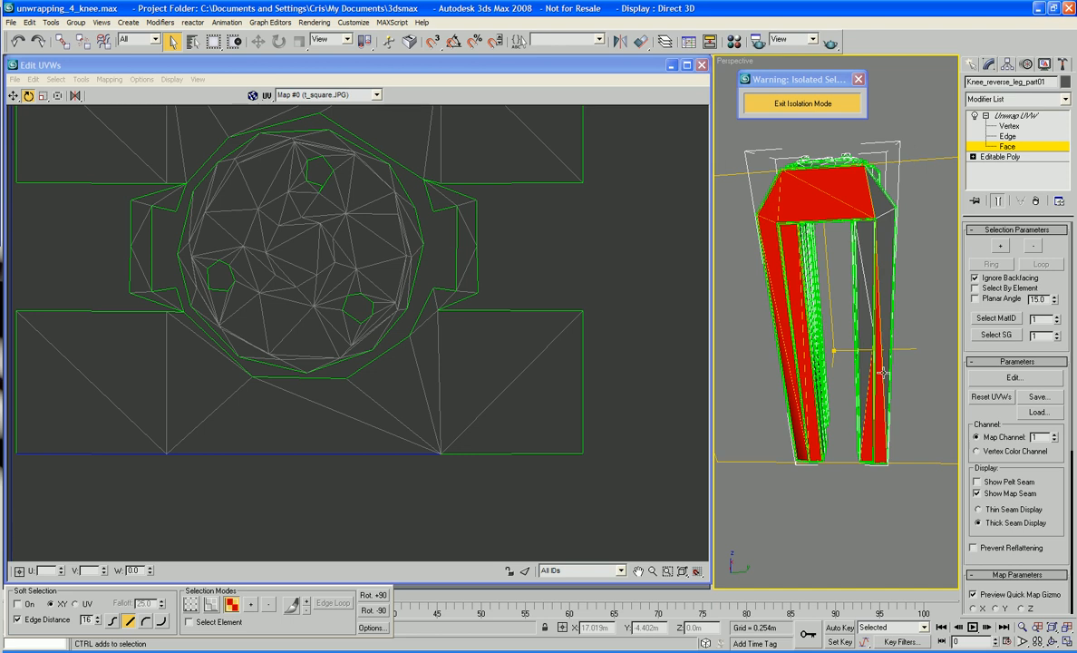
ctrl+click(885, 353)
ctrl+click(863, 343)
ctrl+click(861, 264)
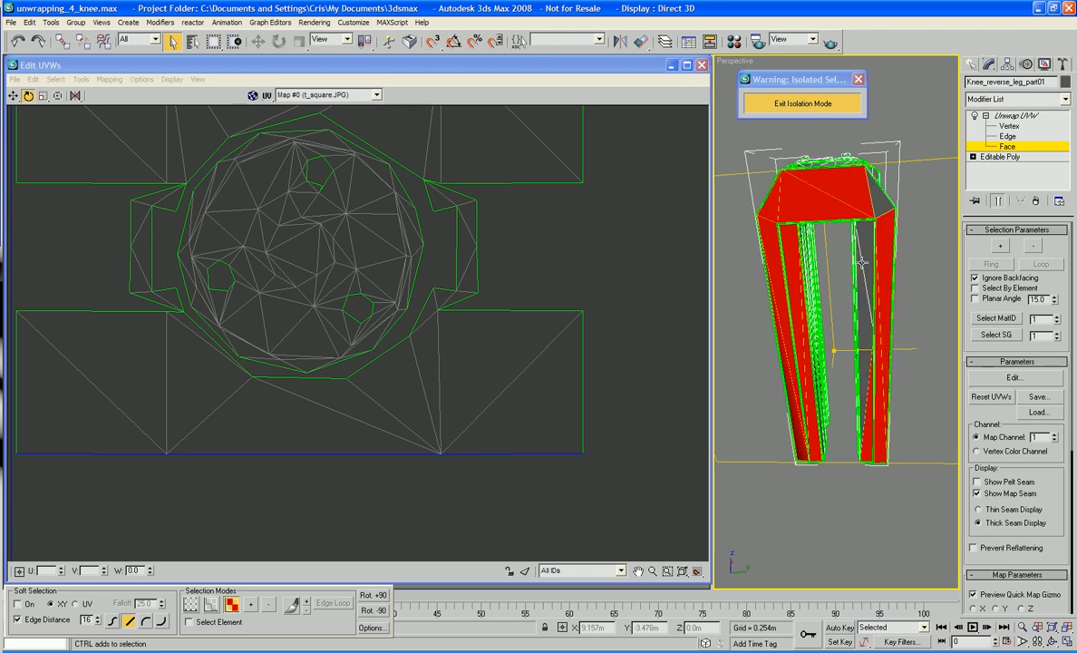
ctrl+click(863, 253)
ctrl+click(880, 205)
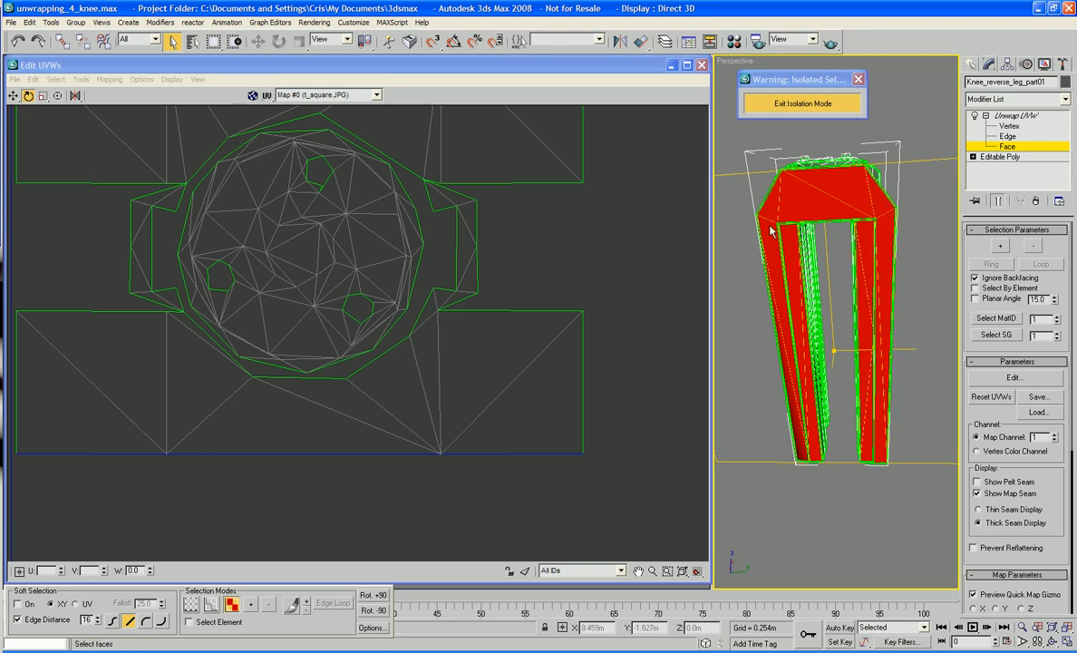
Move the selected U-shaped faces out of the island cluster into the empty area below and left of the disc layout
middle_drag(522, 303, 549, 259)
scroll(548, 259, down, 4)
middle_drag(559, 301, 447, 271)
scroll(561, 264, down, 4)
scroll(447, 271, down, 2)
middle_drag(496, 335, 386, 325)
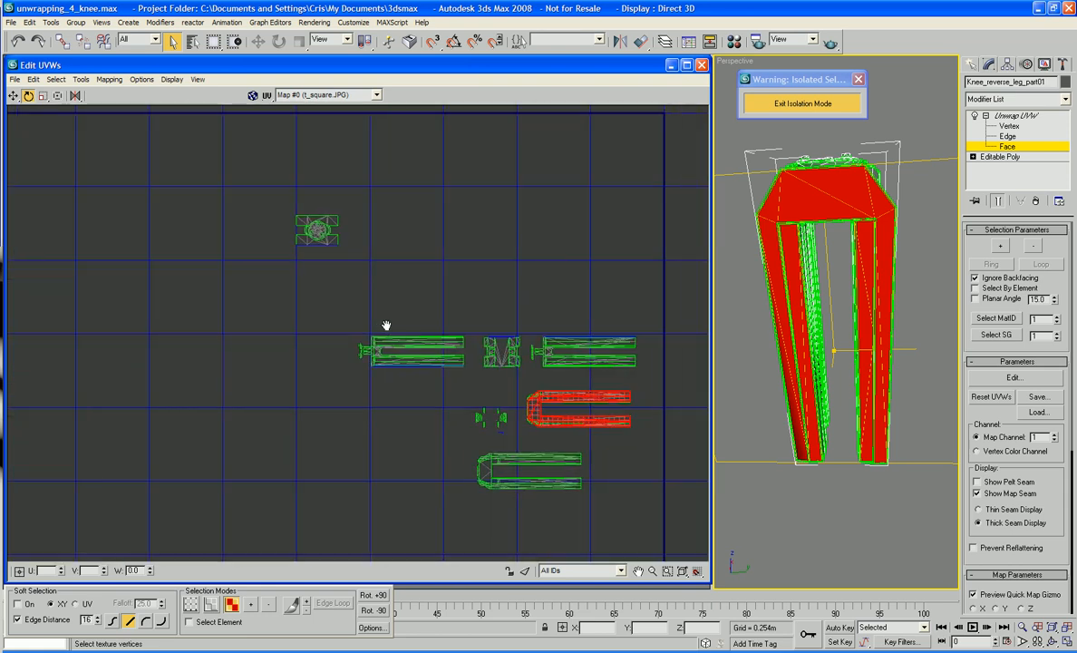
right_click(528, 411)
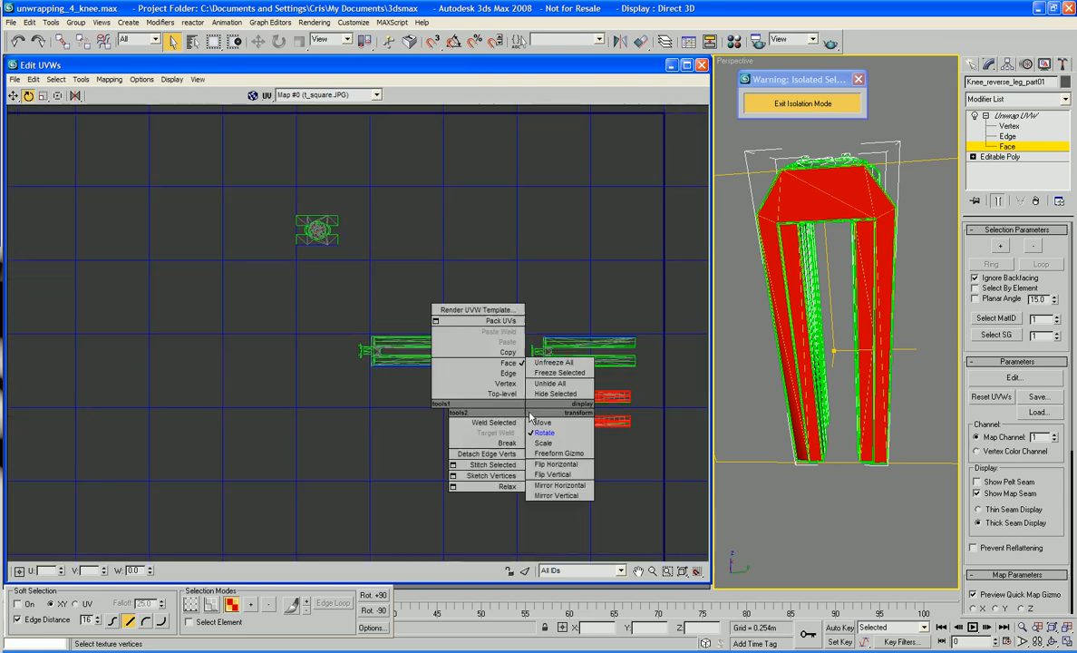
click(533, 426)
drag(534, 426, 215, 348)
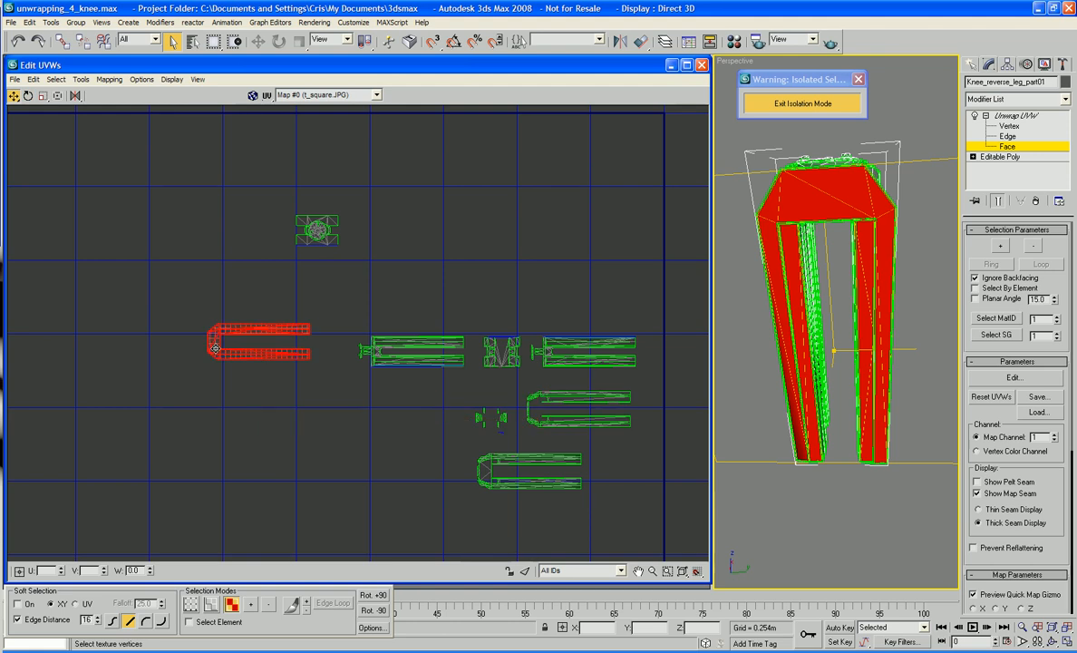
Rotate the selected U-shaped faces 90 degrees clockwise so that the legs point down
scroll(335, 368, up, 3)
middle_drag(335, 368, 530, 471)
scroll(530, 473, up, 1)
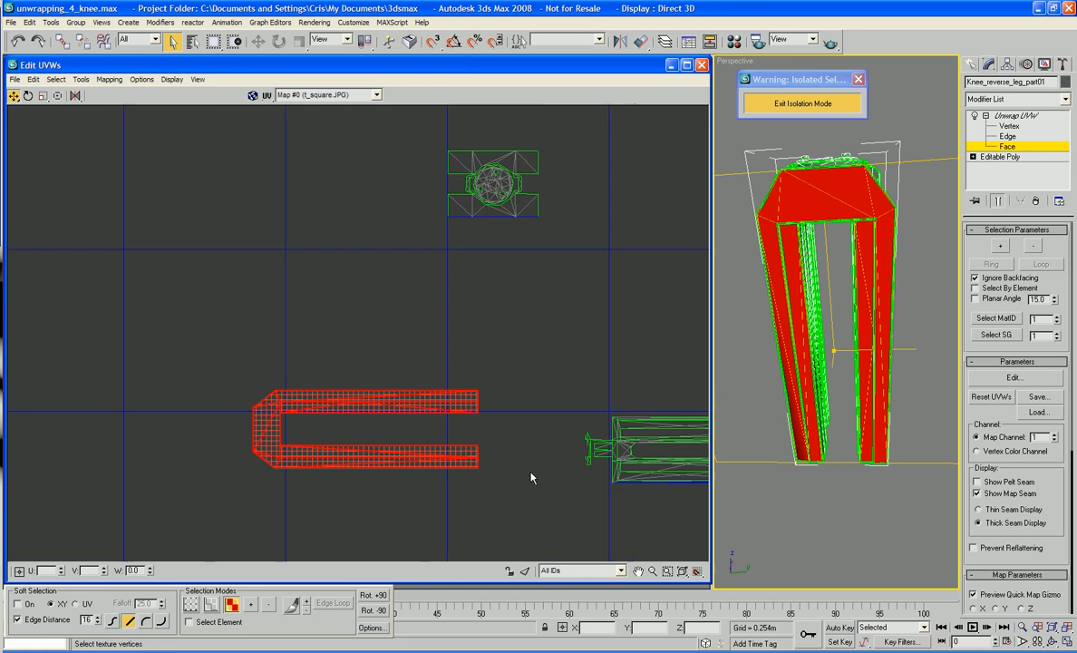
scroll(530, 473, down, 1)
right_click(441, 426)
click(464, 453)
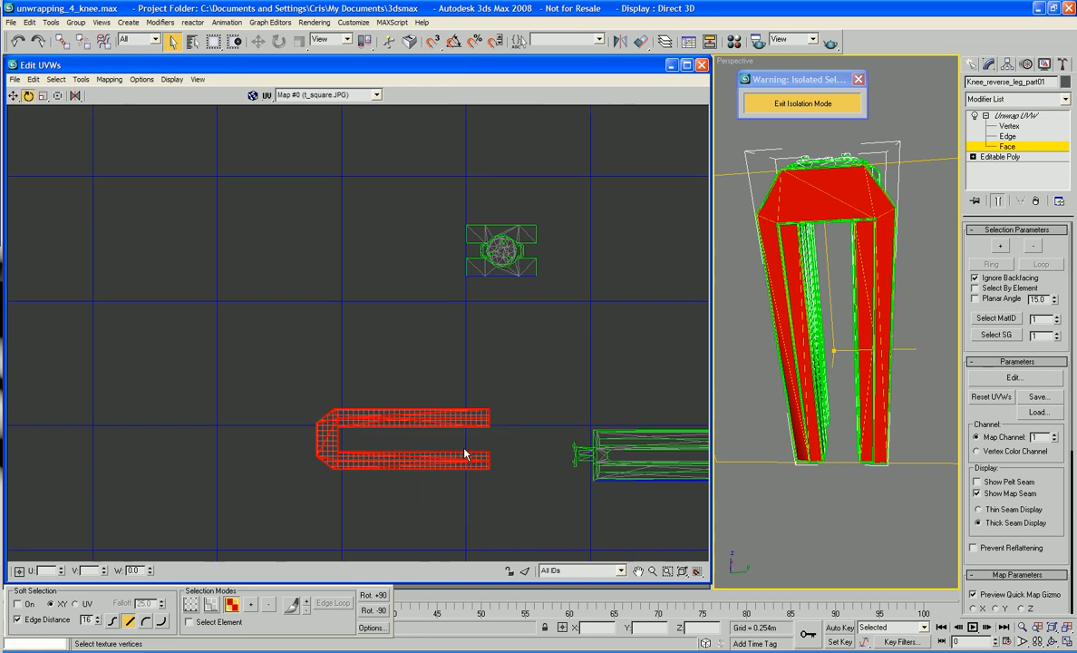
drag(340, 444, 353, 318)
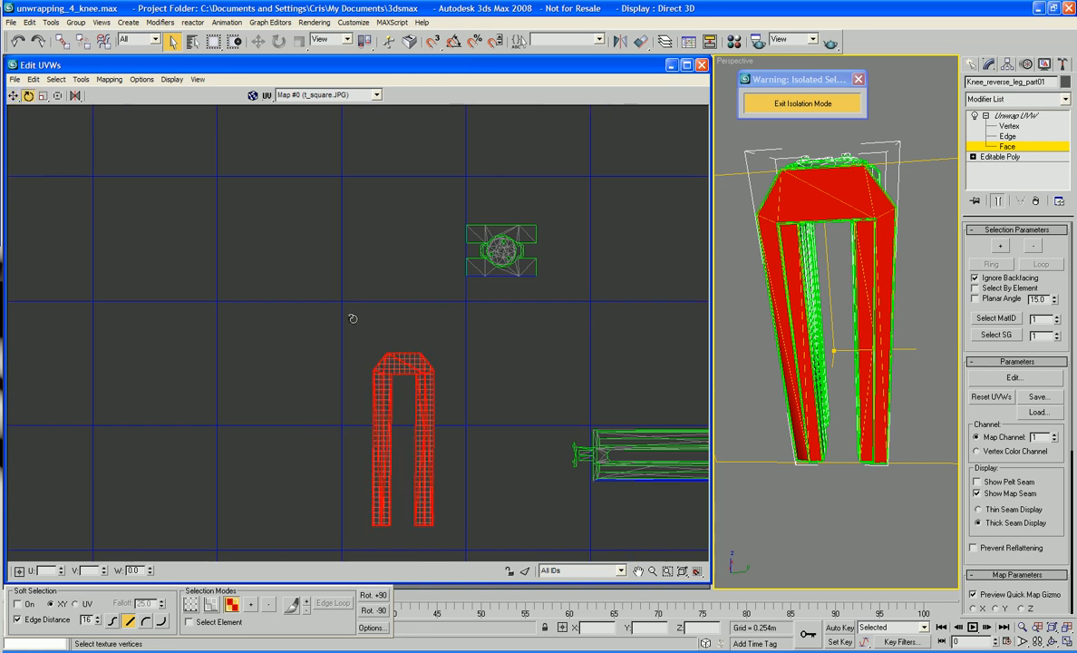
Move the upright U-shaped faces directly beneath the disc layout, centered under its bottom edge
right_click(405, 356)
click(426, 372)
drag(408, 366, 504, 297)
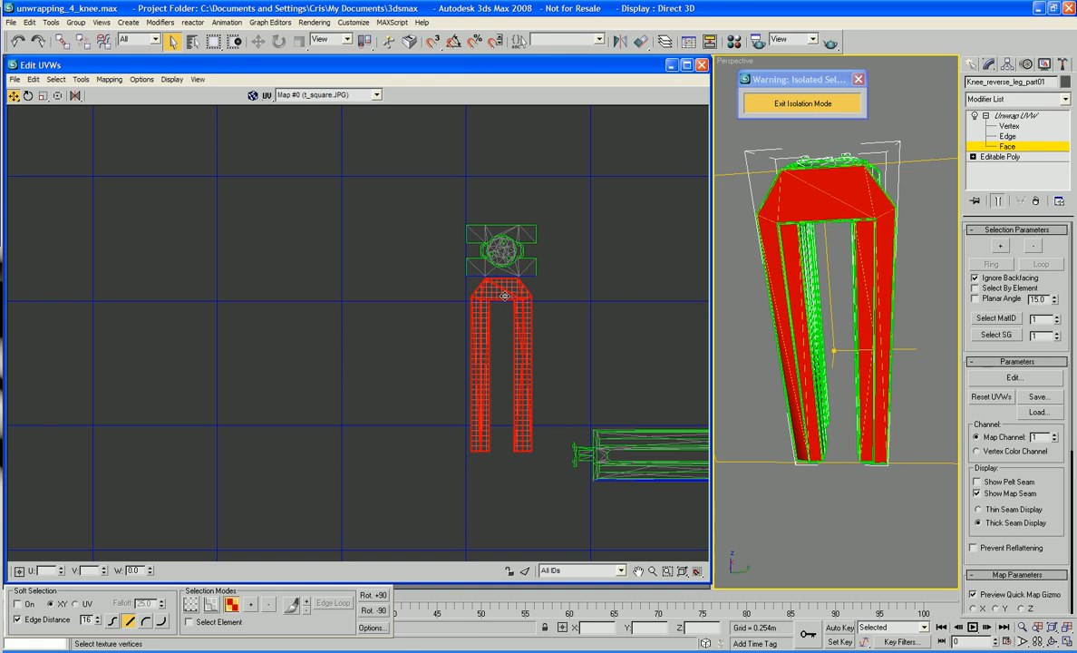
scroll(513, 295, up, 6)
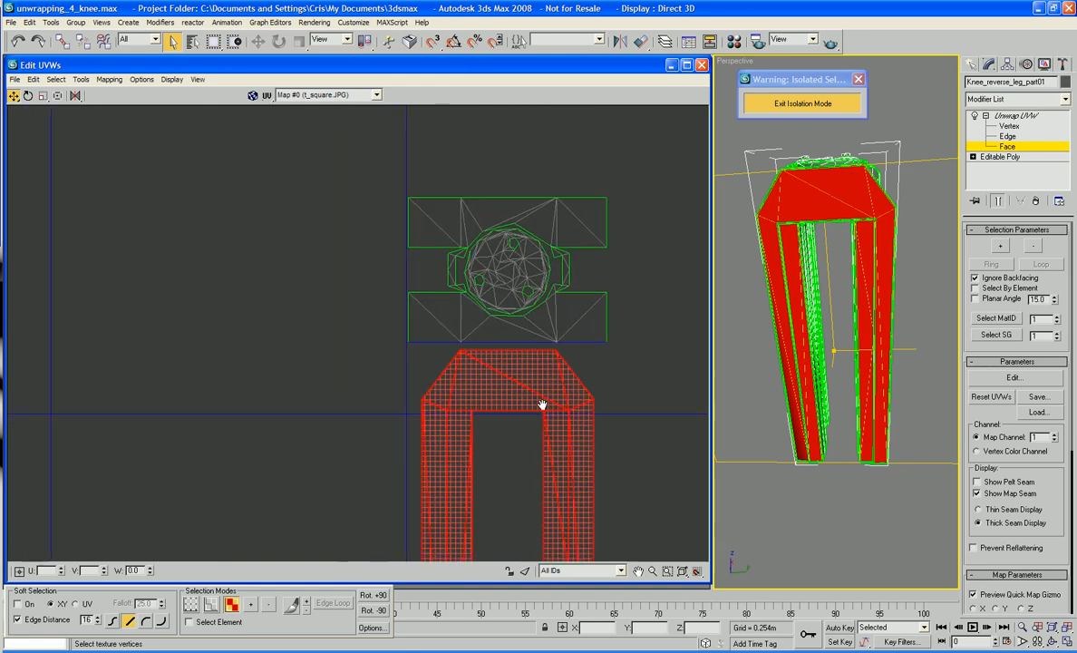
scroll(534, 366, up, 4)
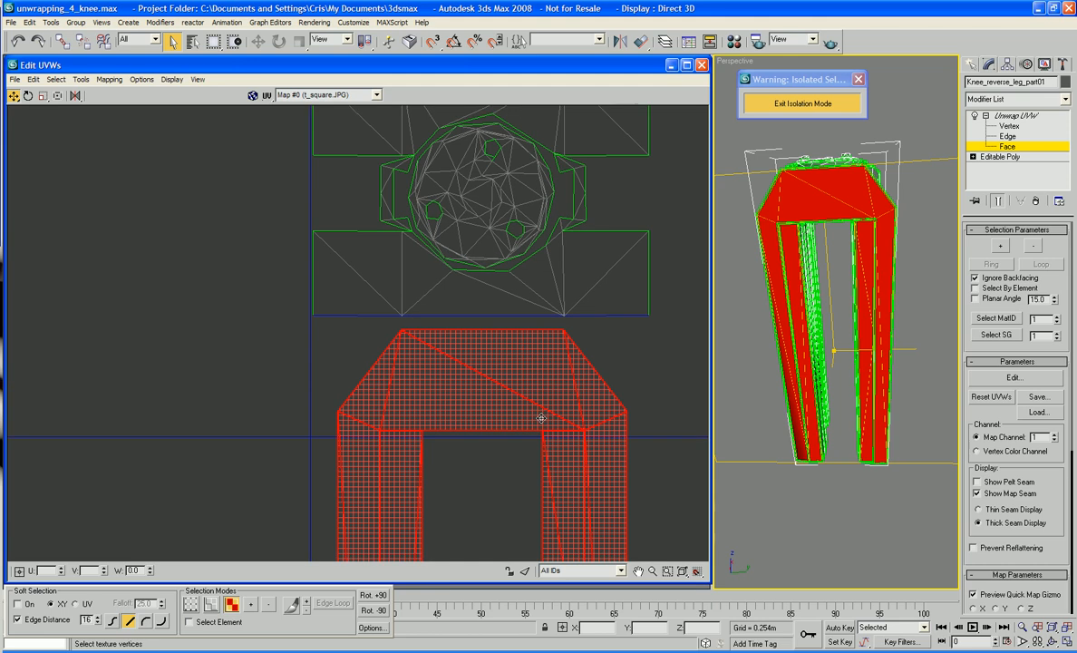
Move the U-shaped faces up against the disc layout and target-weld the crosspiece's two upper corners to the layout's bottom edge
drag(521, 346, 523, 333)
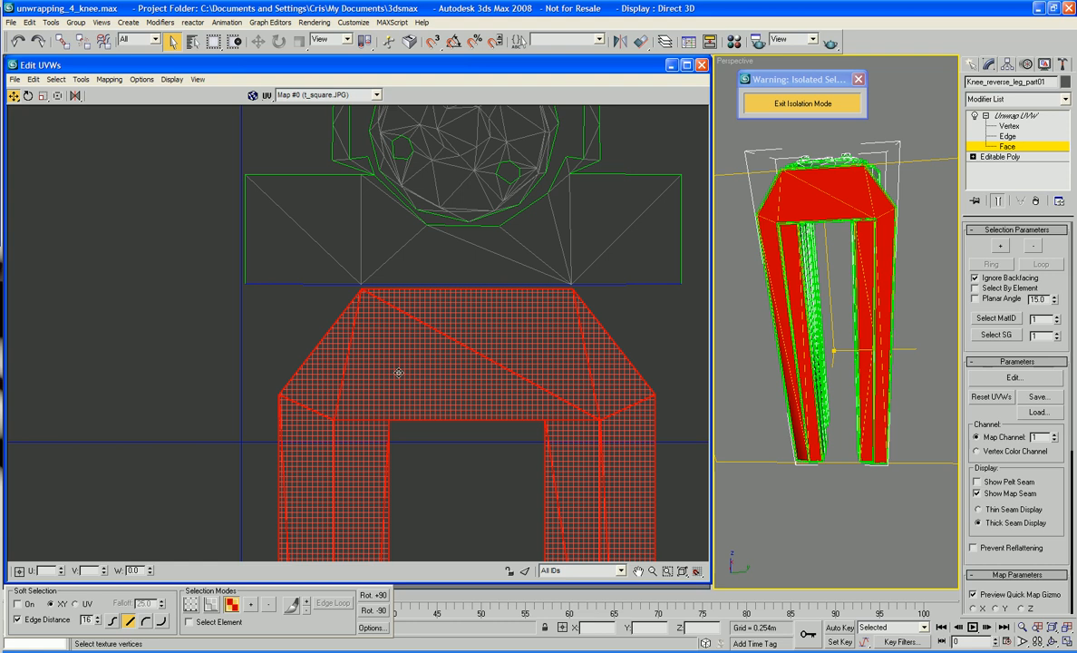
click(280, 334)
right_click(366, 372)
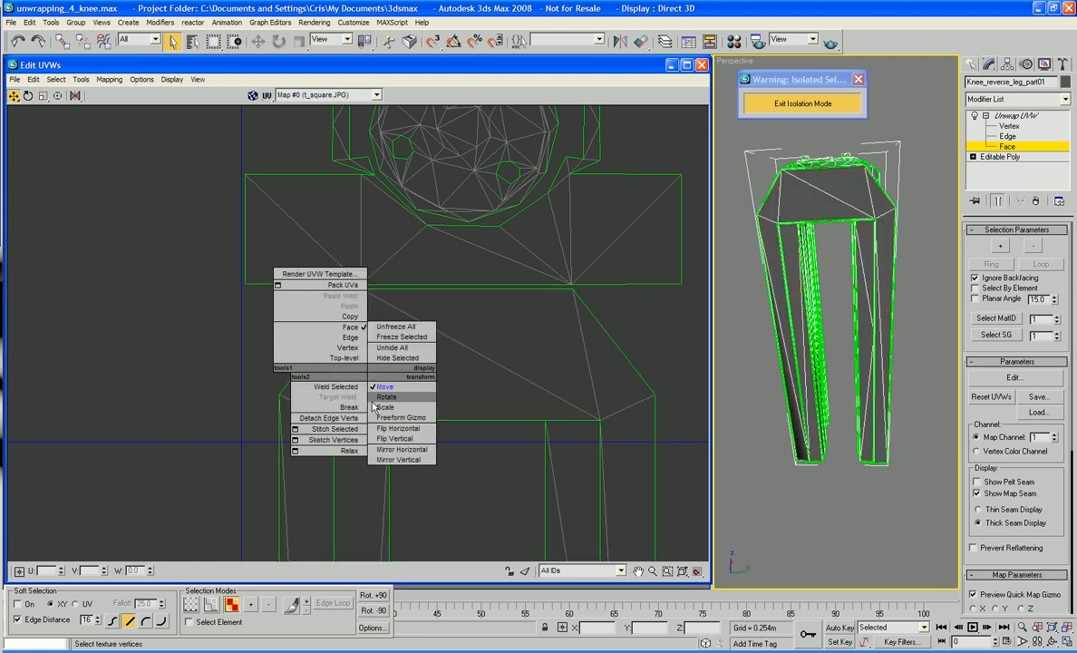
click(347, 347)
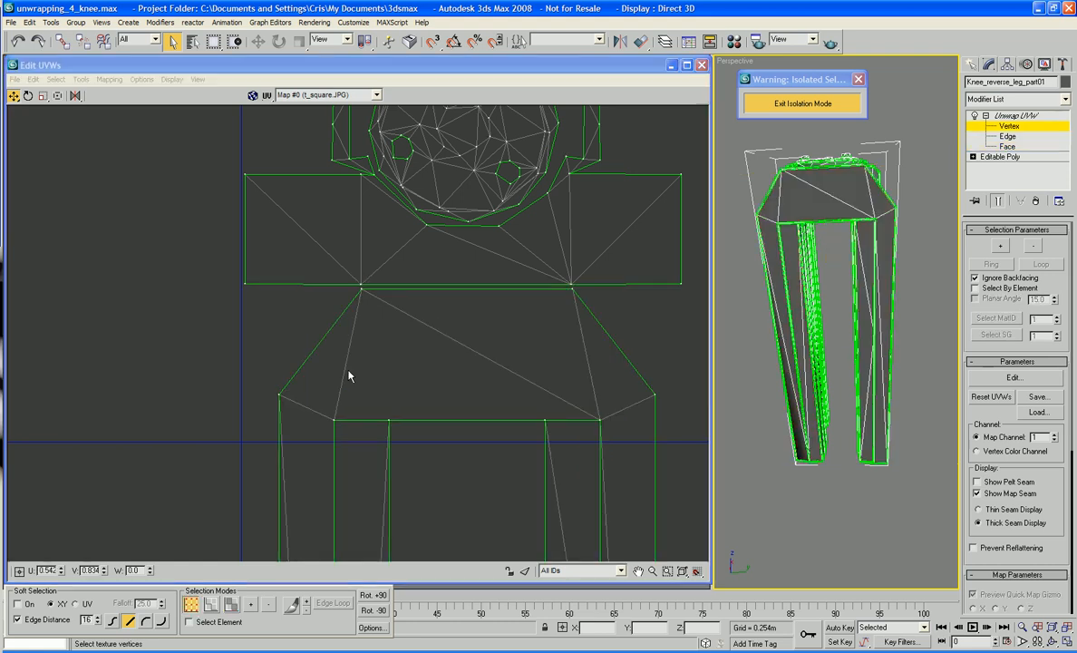
right_click(270, 357)
click(240, 382)
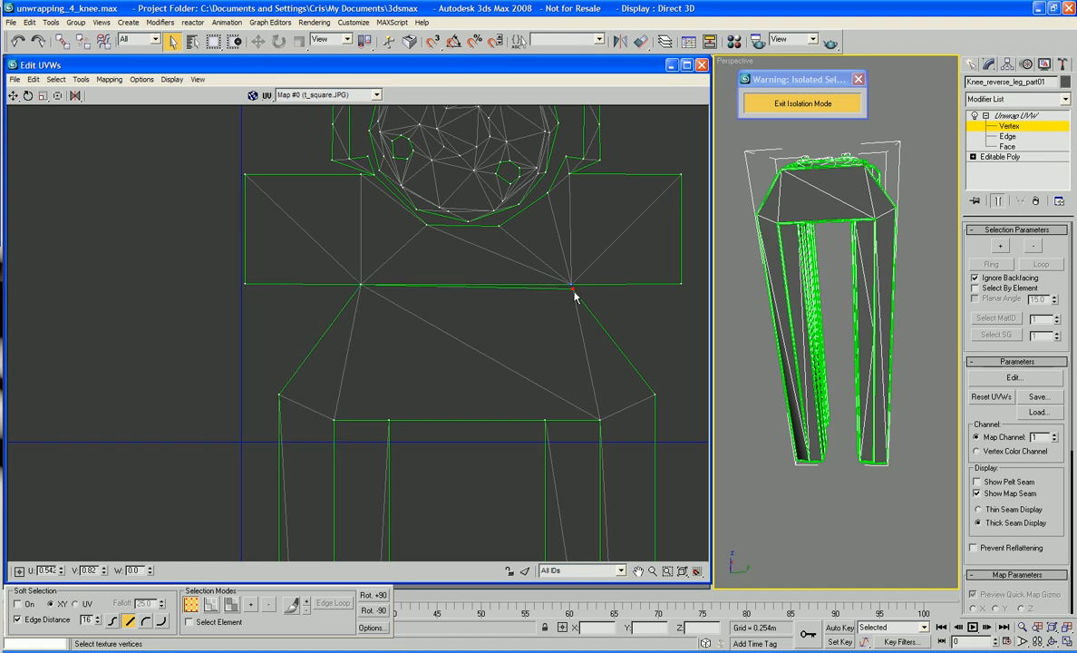
drag(572, 289, 571, 285)
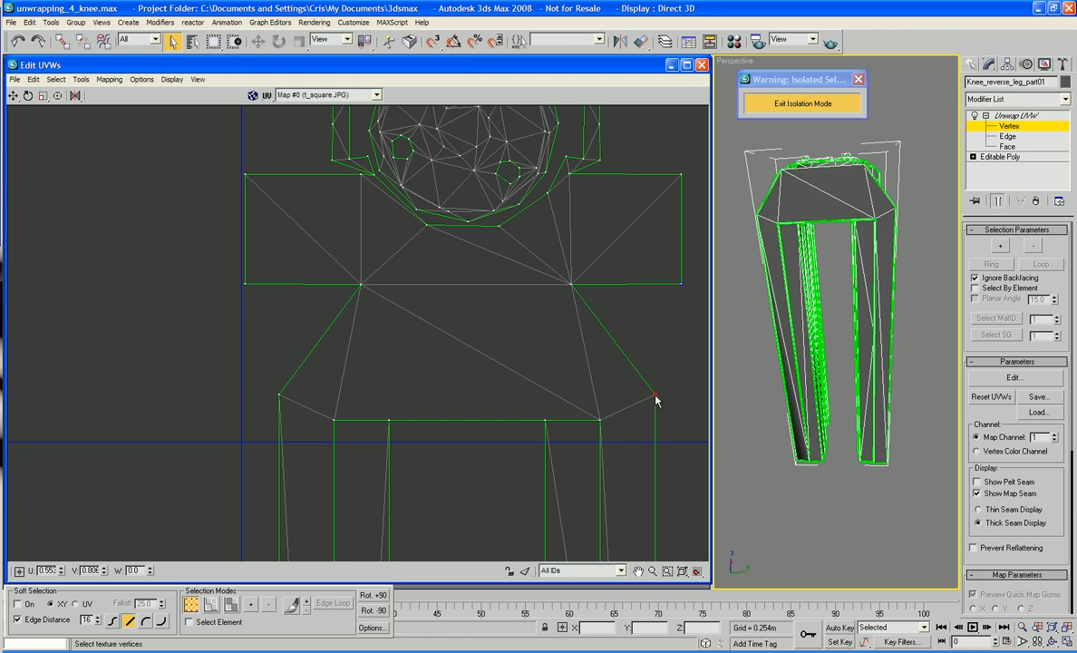
Target-weld the U shape's two outer corner vertices to the outer bottom corners of the disc layout
drag(655, 396, 682, 284)
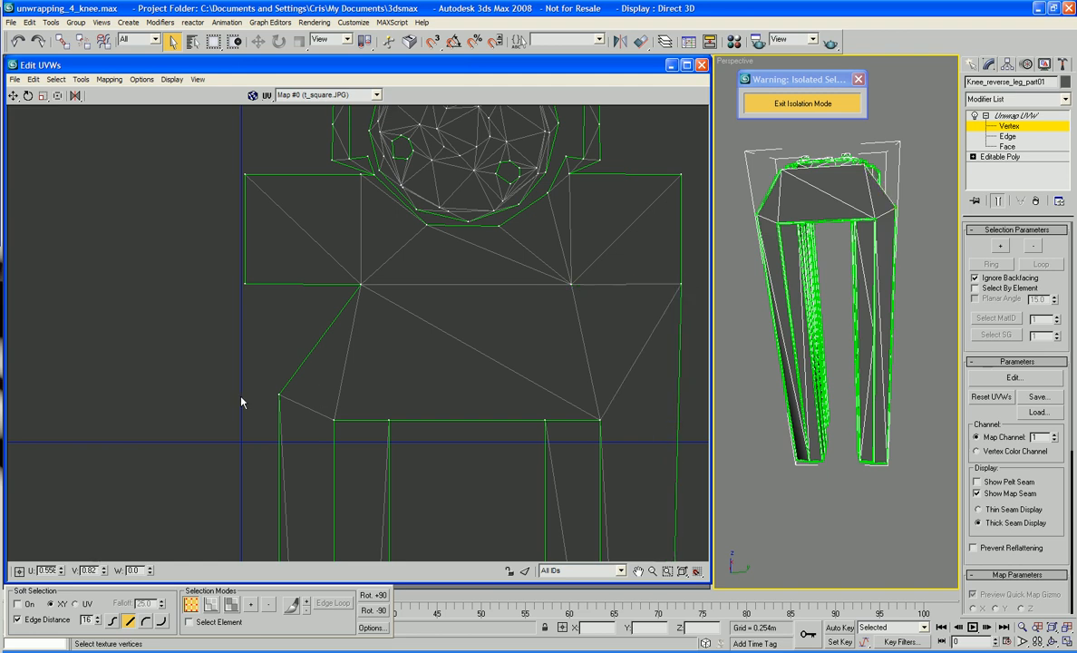
drag(279, 396, 245, 283)
scroll(291, 356, down, 5)
middle_drag(377, 431, 458, 319)
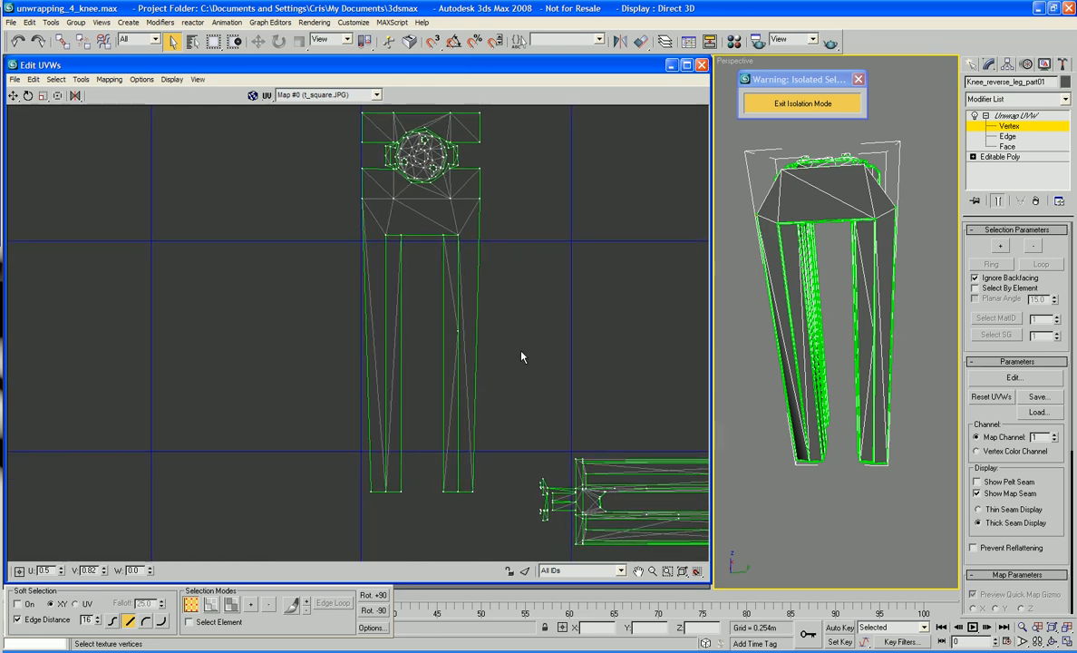
Select one leg's long inner strip face and the small face at its upper end, saving the scene along the way
alt+middle_drag(757, 438, 849, 420)
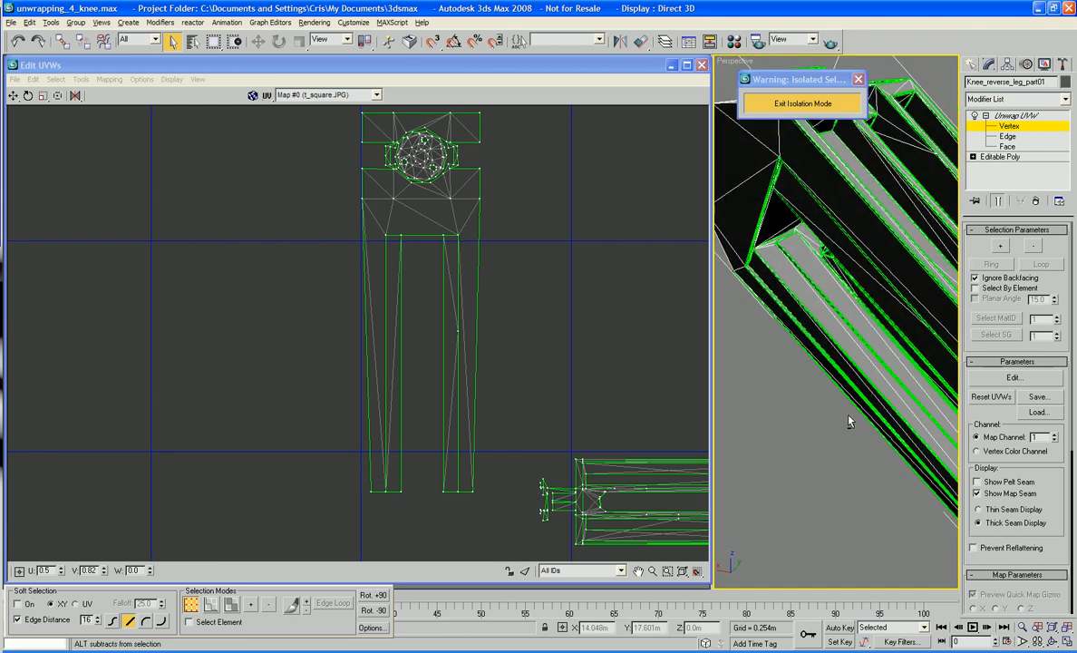
click(1007, 147)
click(838, 336)
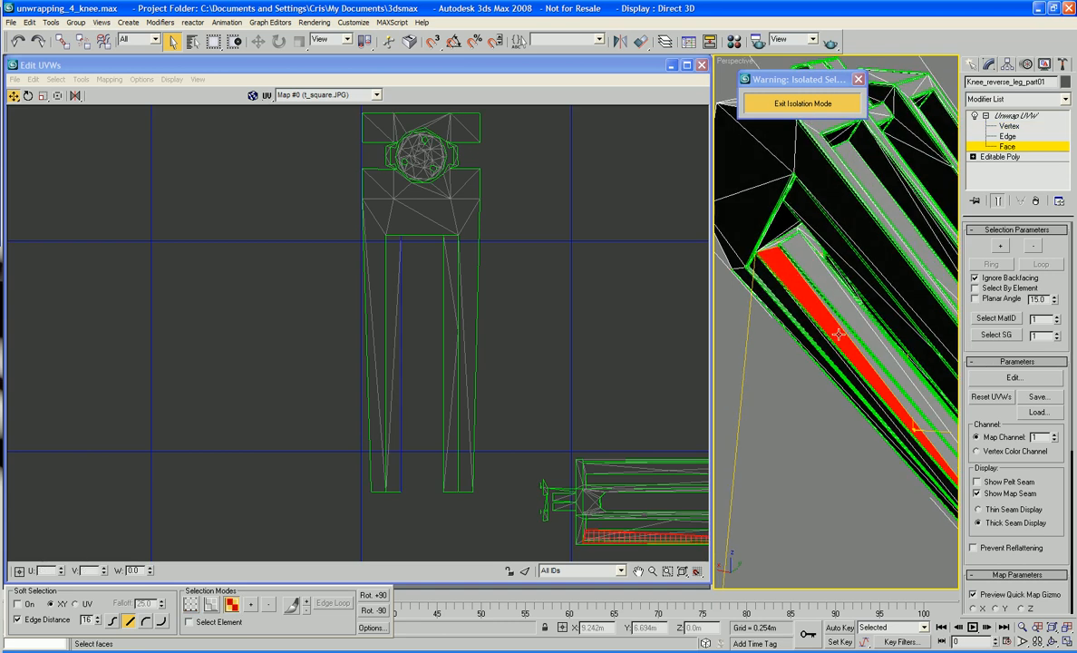
alt+middle_drag(802, 332, 843, 337)
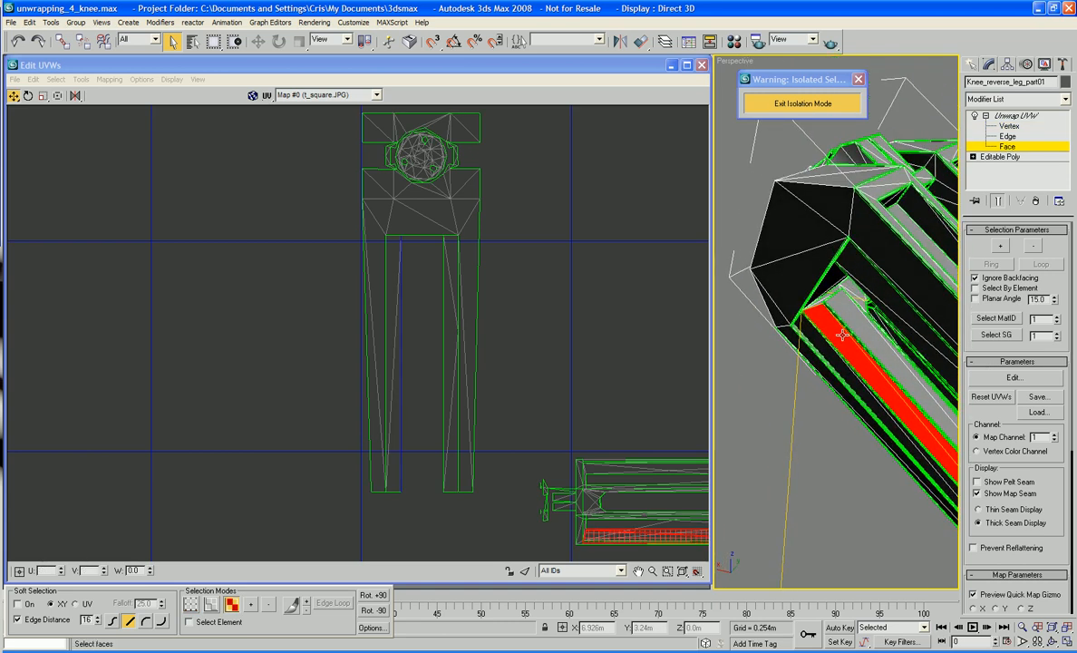
key(ctrl+s)
scroll(847, 315, up, 3)
ctrl+click(808, 291)
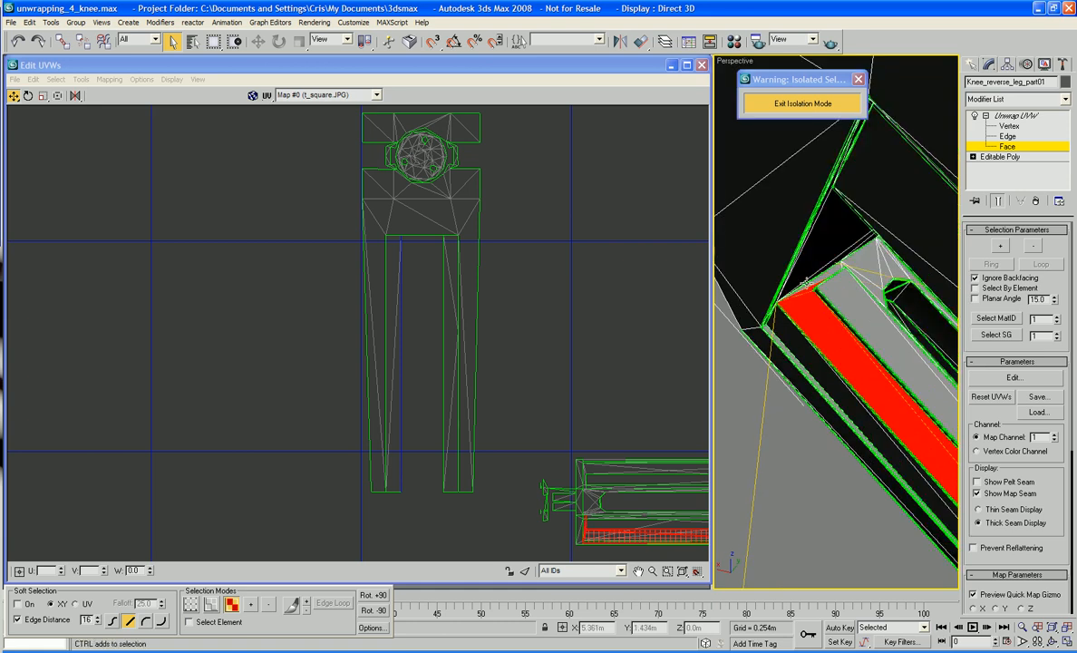
ctrl+click(809, 283)
Add the long strip face on the opposite side of the leg's recess to the selection
middle_drag(860, 278, 818, 231)
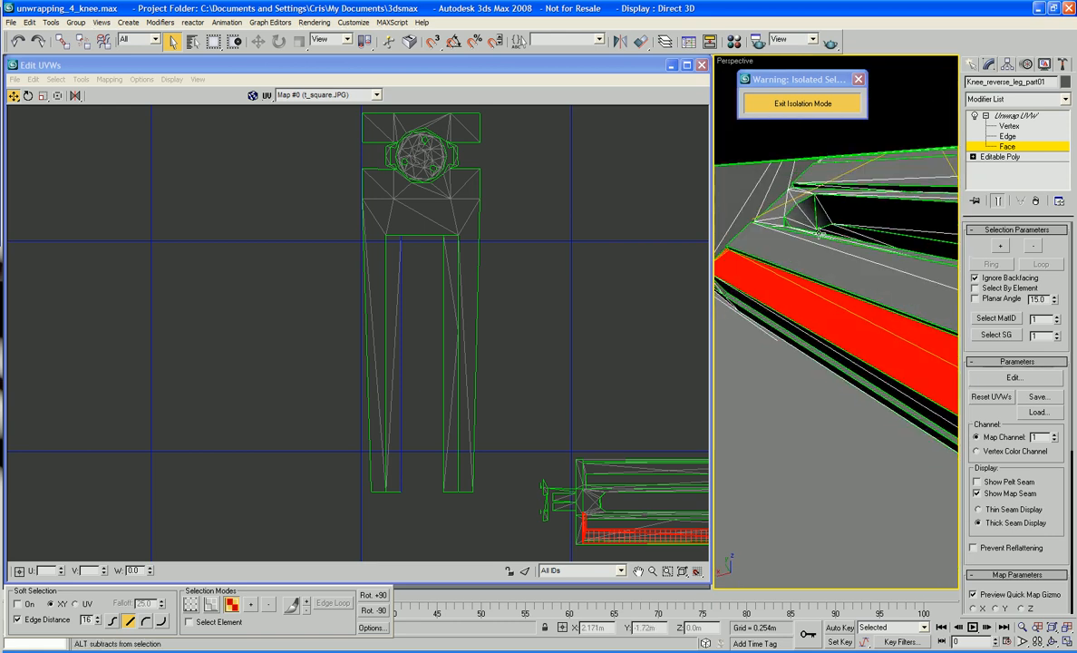
ctrl+click(805, 230)
ctrl+click(802, 230)
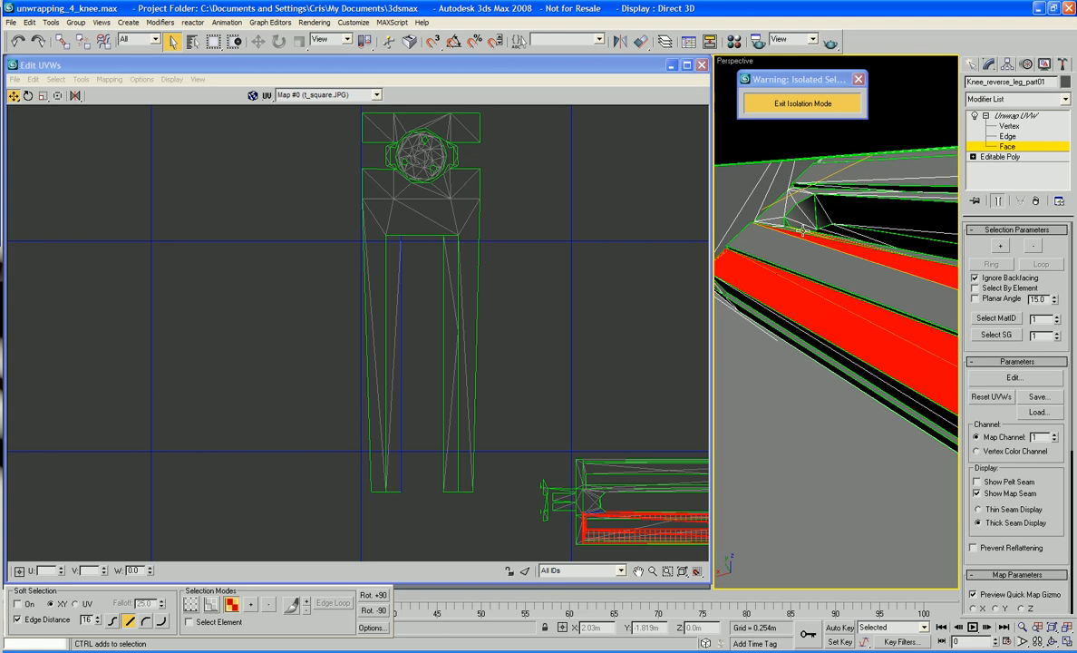
mouse_move(796, 230)
alt+middle_down()
mouse_move(786, 233)
mouse_move(826, 242)
mouse_move(859, 213)
mouse_move(808, 212)
alt+middle_up()
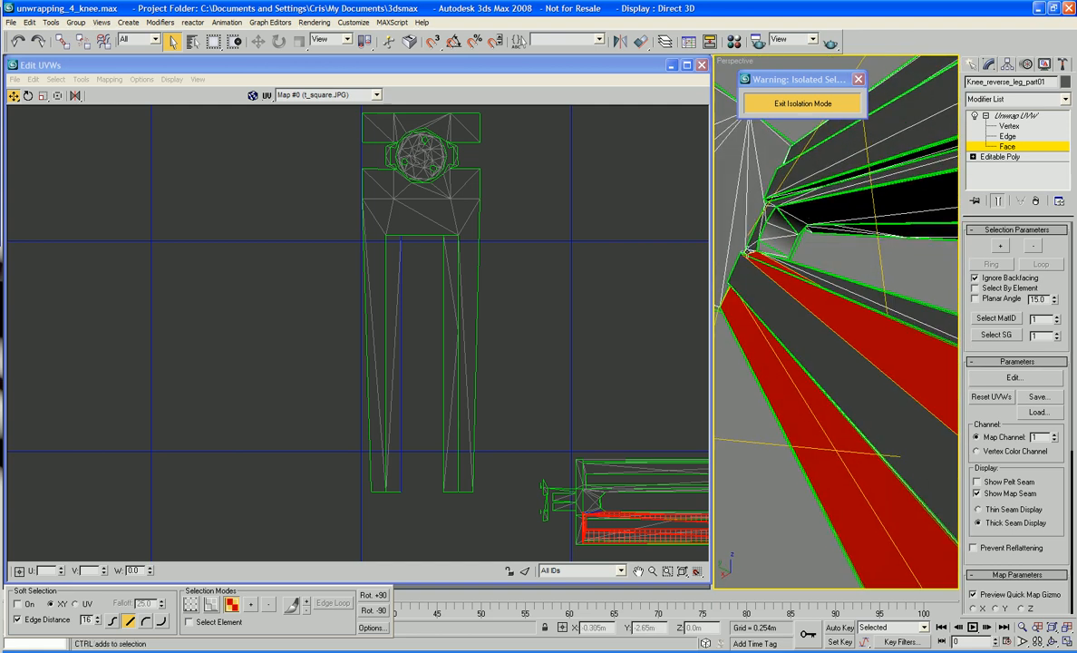
ctrl+click(822, 282)
scroll(822, 286, down, 6)
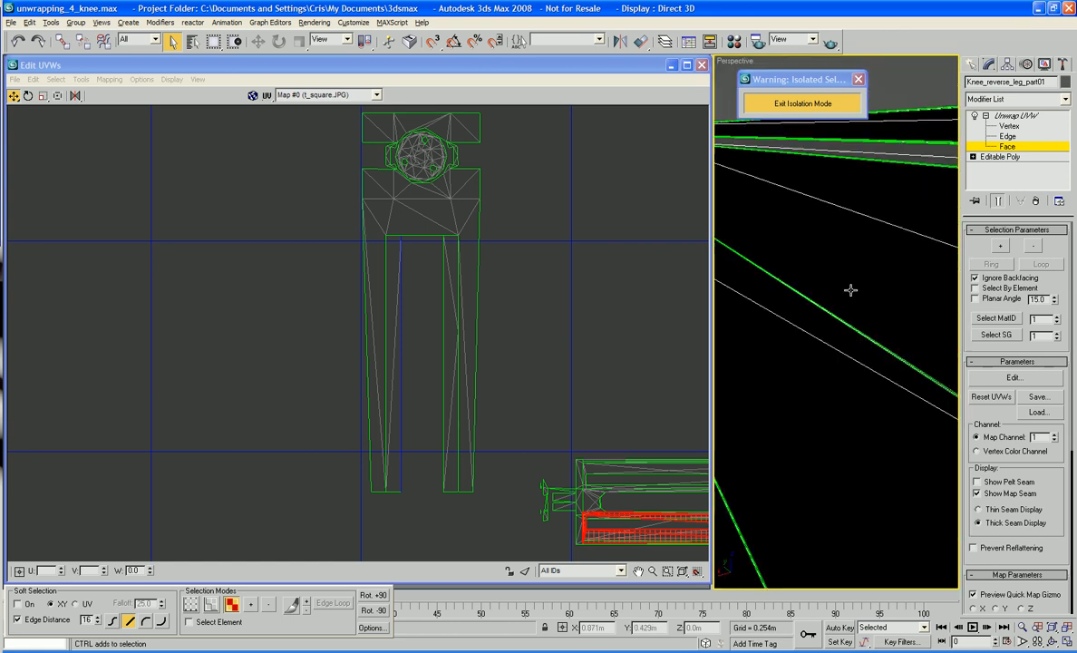
scroll(855, 247, up, 5)
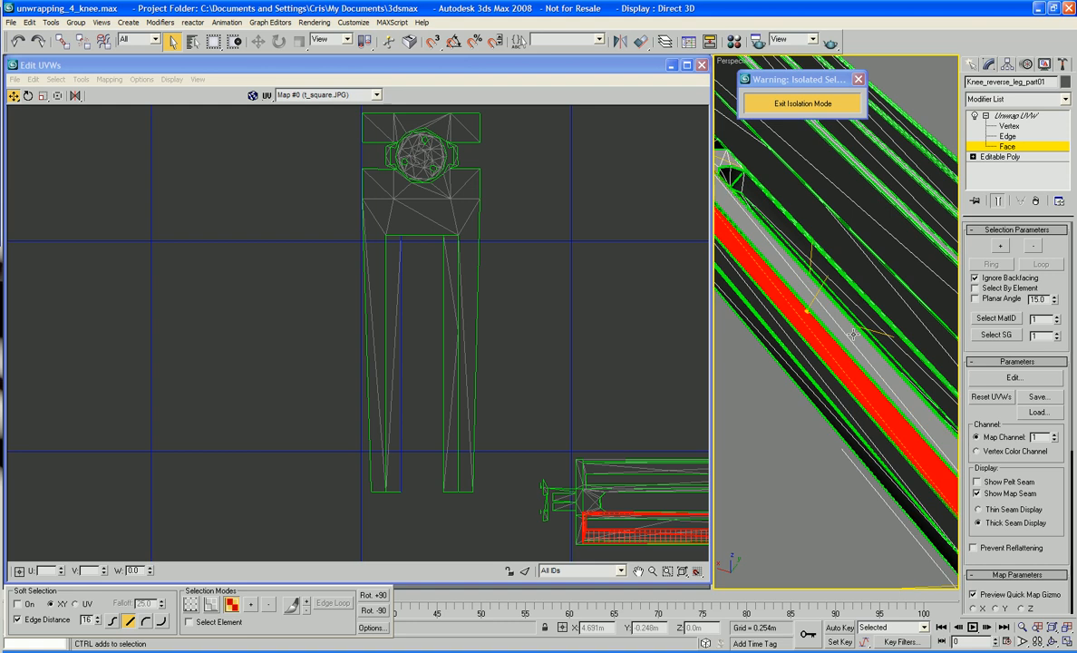
scroll(808, 287, down, 7)
alt+middle_drag(789, 308, 931, 337)
scroll(564, 356, down, 5)
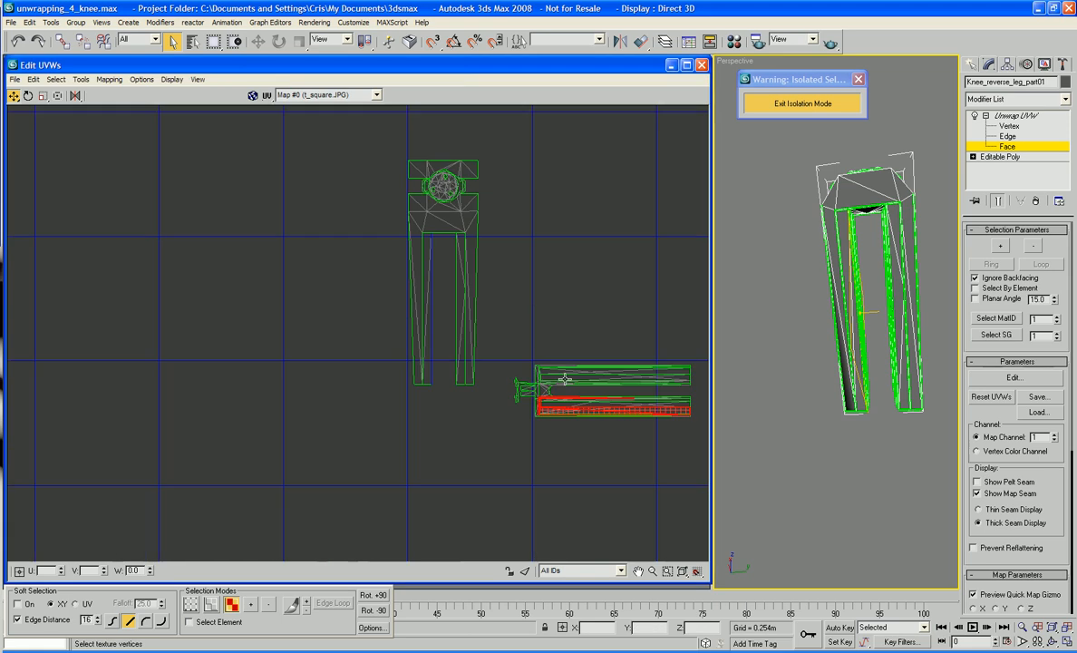
drag(584, 412, 435, 416)
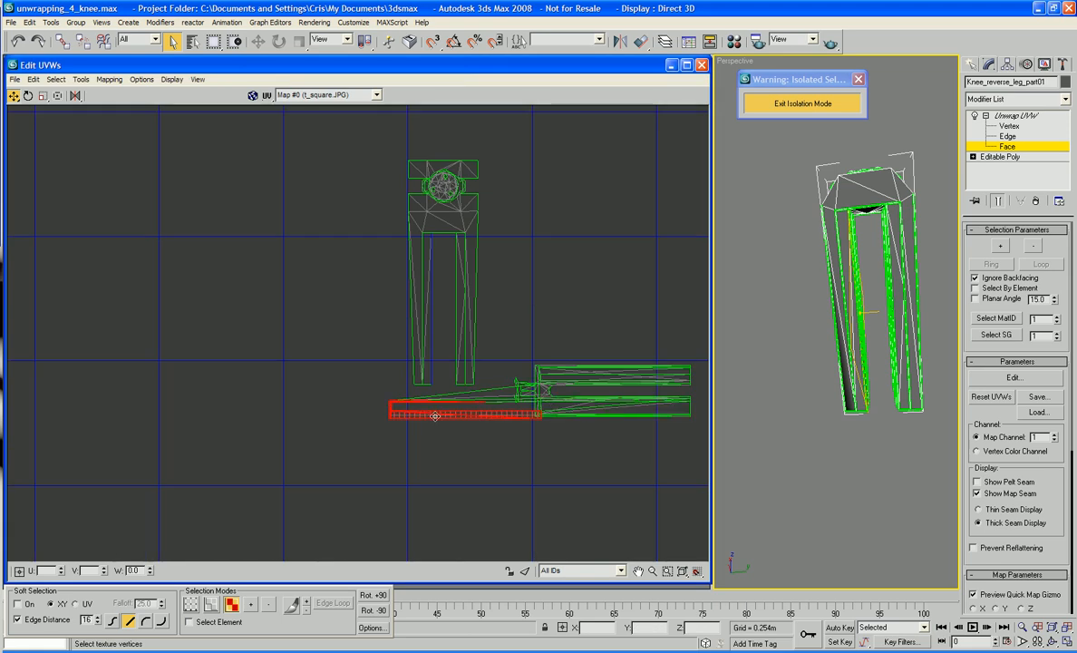
key(ctrl+z)
right_click(590, 409)
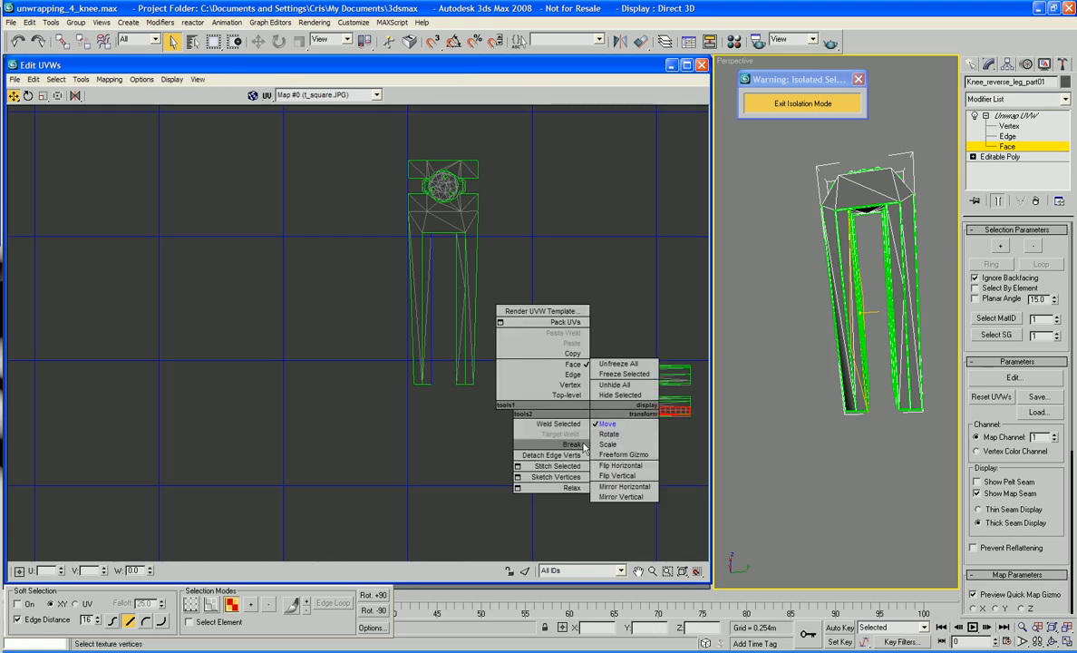
click(583, 446)
drag(571, 413, 302, 427)
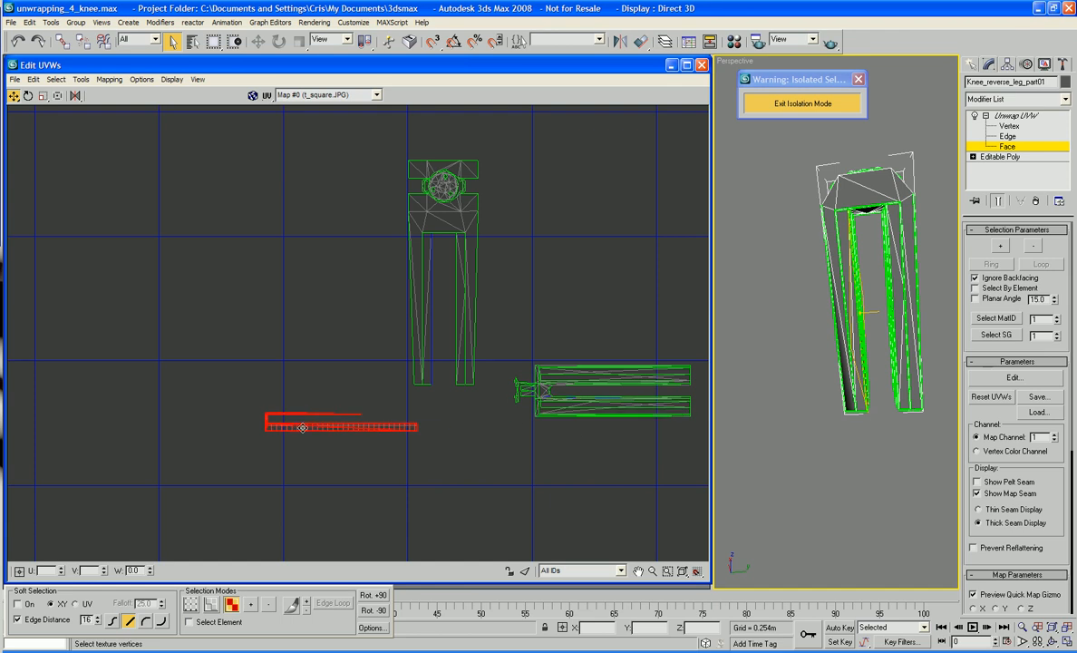
key(ctrl+z)
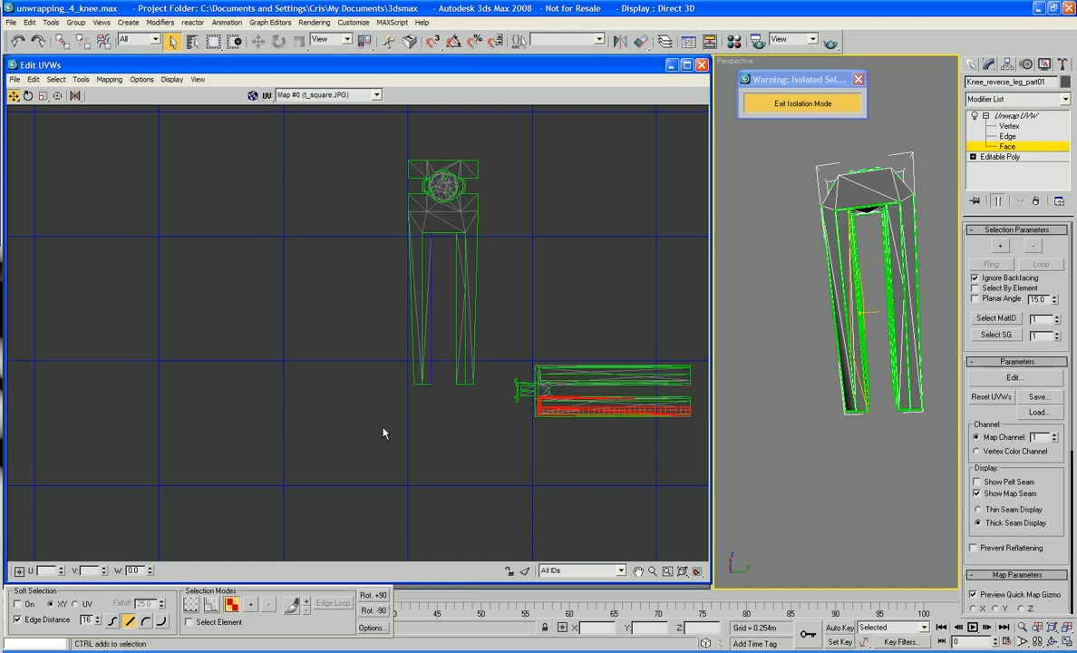
Add the missing long triangular face of the second strip to the selection
alt+middle_drag(757, 429, 645, 444)
scroll(820, 442, up, 6)
alt+middle_drag(817, 448, 817, 372)
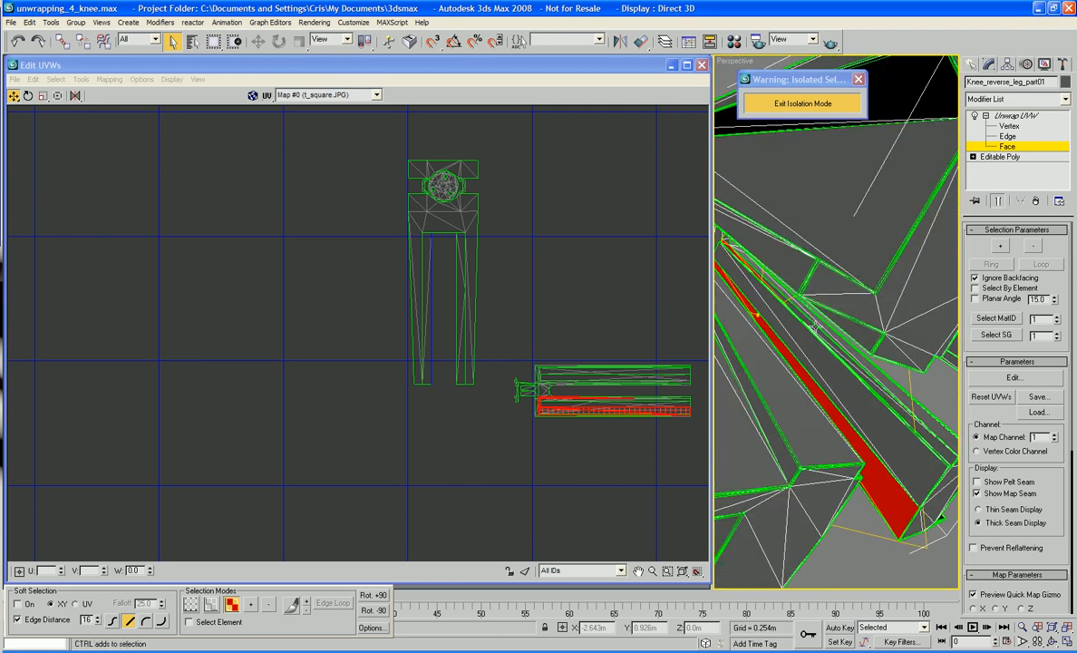
ctrl+click(881, 393)
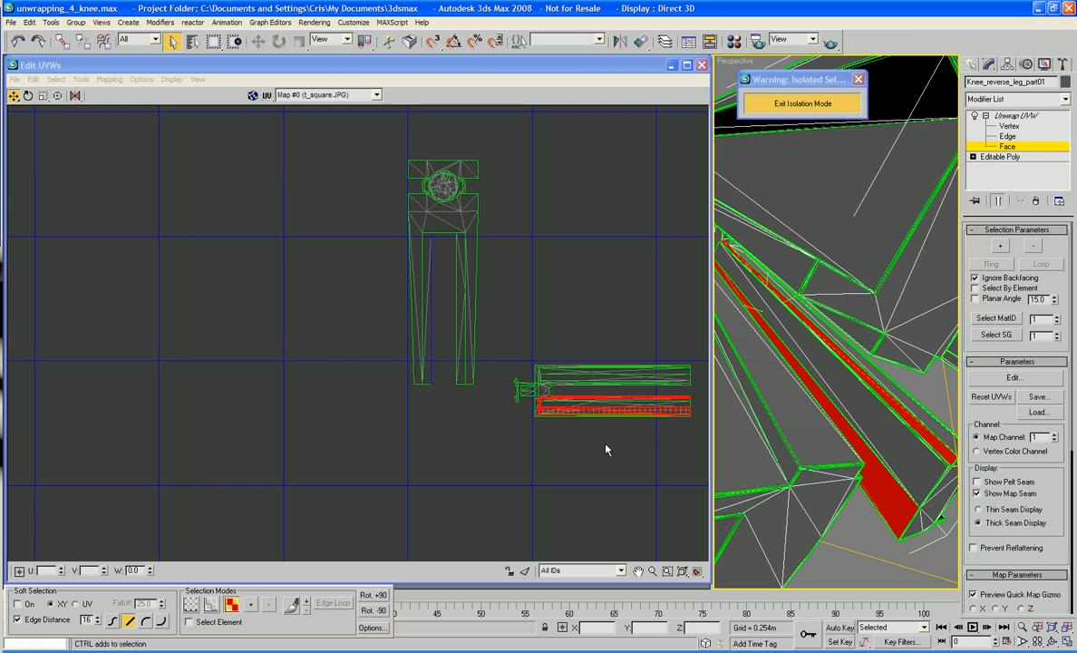
Break the selected strip faces off the island cluster and move them into the empty area below the U-shaped legs
right_click(601, 408)
click(605, 458)
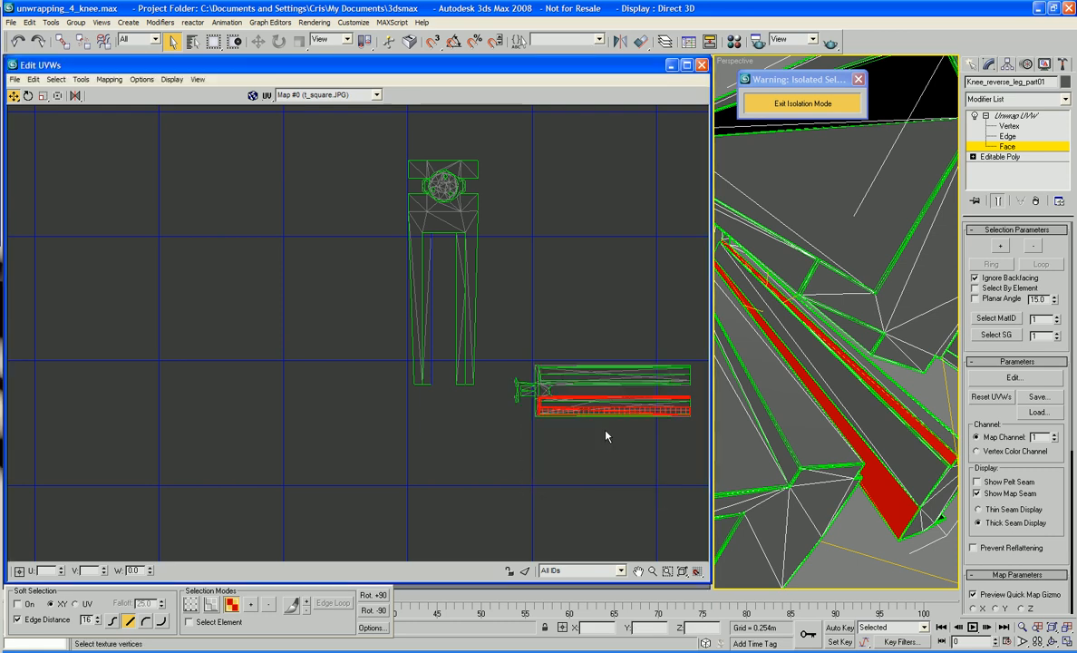
drag(611, 423, 411, 438)
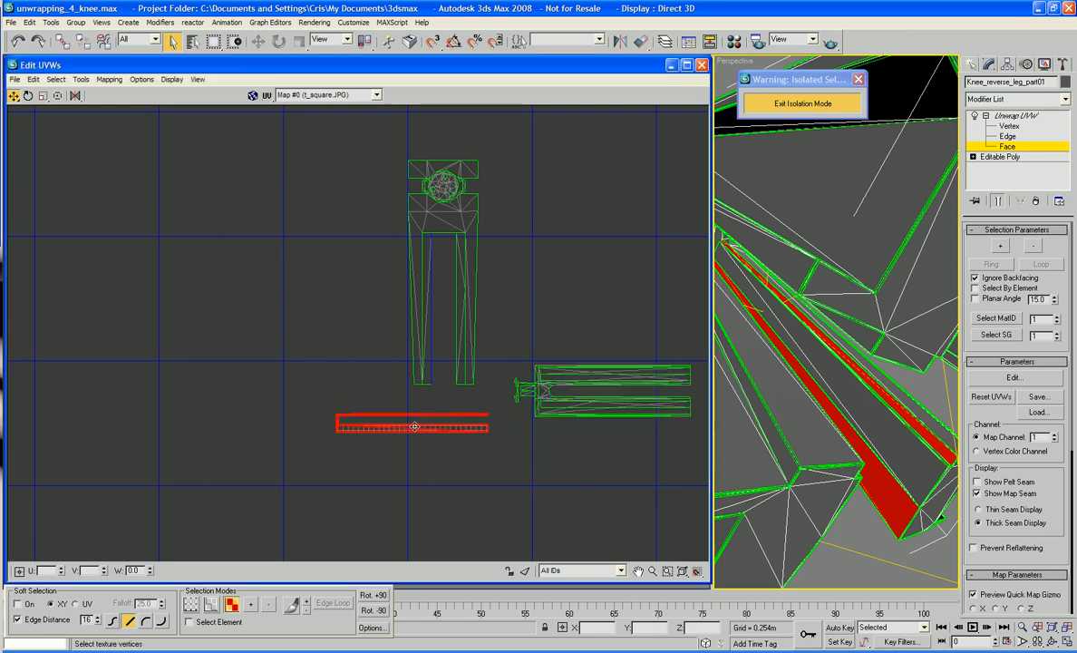
Rotate the detached strip faces 90 degrees clockwise so that they stand upright with the closed end up
right_click(415, 426)
click(420, 452)
drag(345, 405, 380, 315)
scroll(446, 423, up, 3)
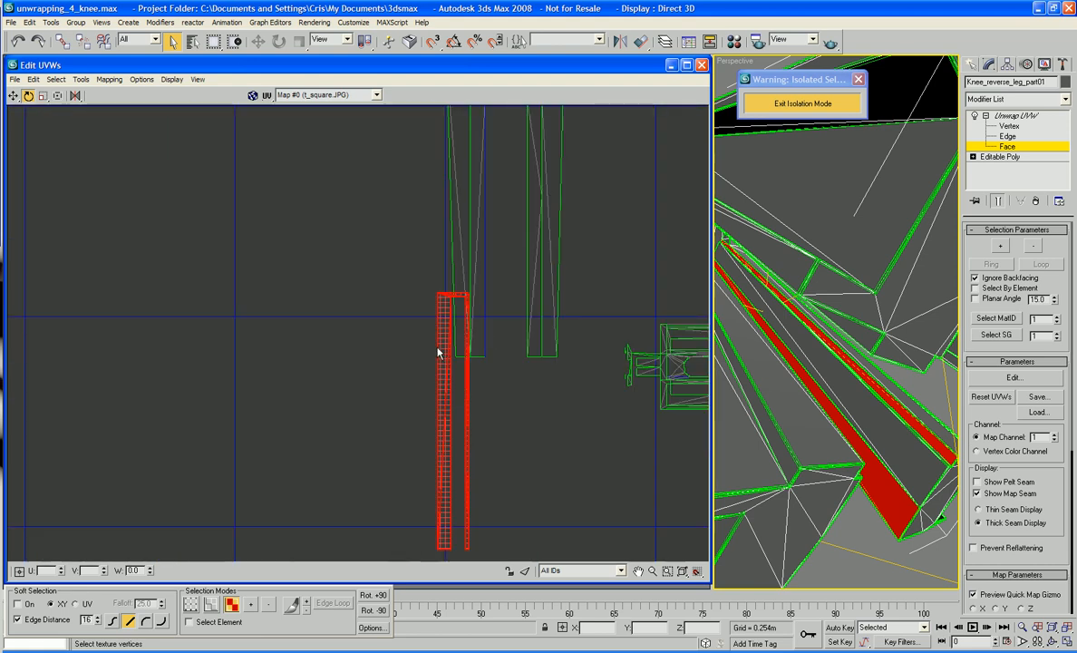
Move the upright strip faces between the legs of the U shape and scale them horizontally to about half their width
right_click(438, 353)
click(418, 351)
scroll(522, 295, down, 3)
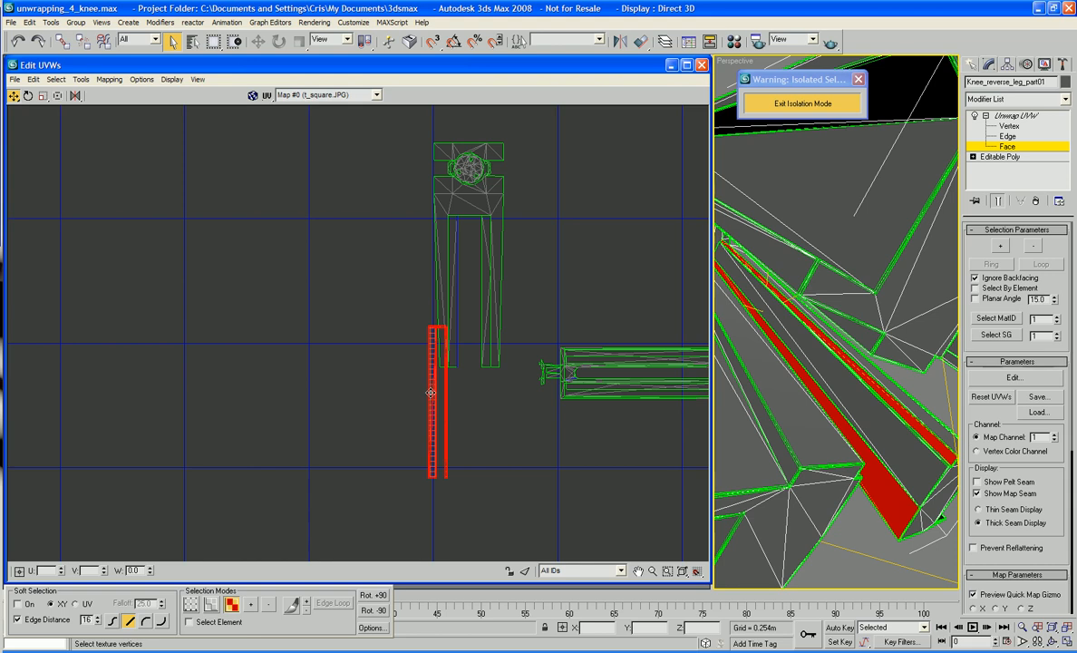
drag(430, 392, 460, 290)
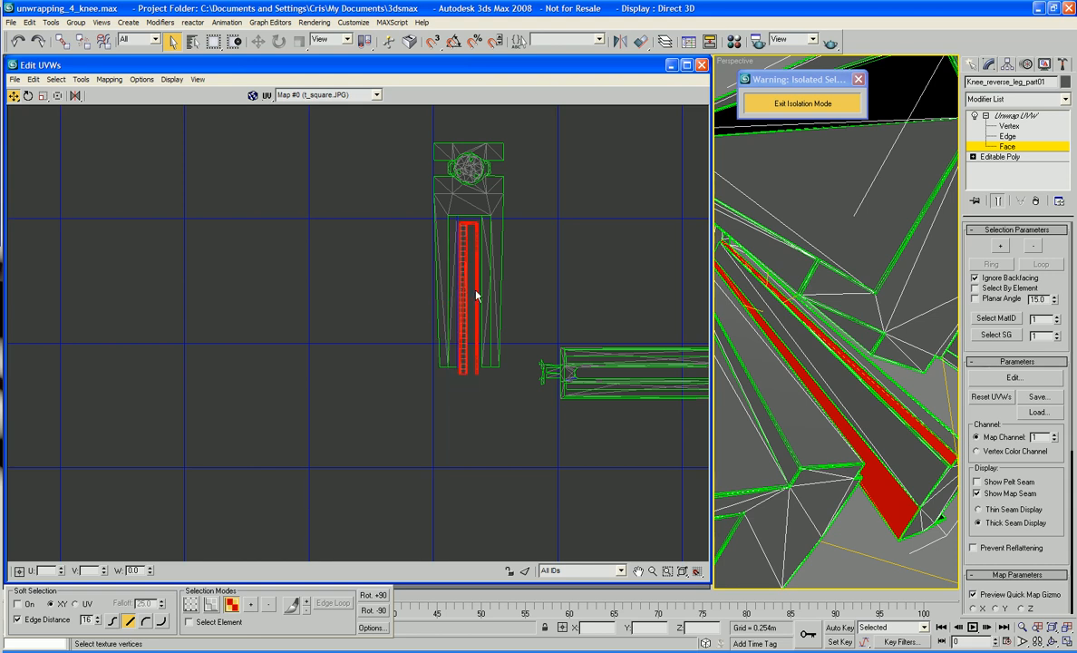
click(42, 96)
drag(475, 287, 500, 286)
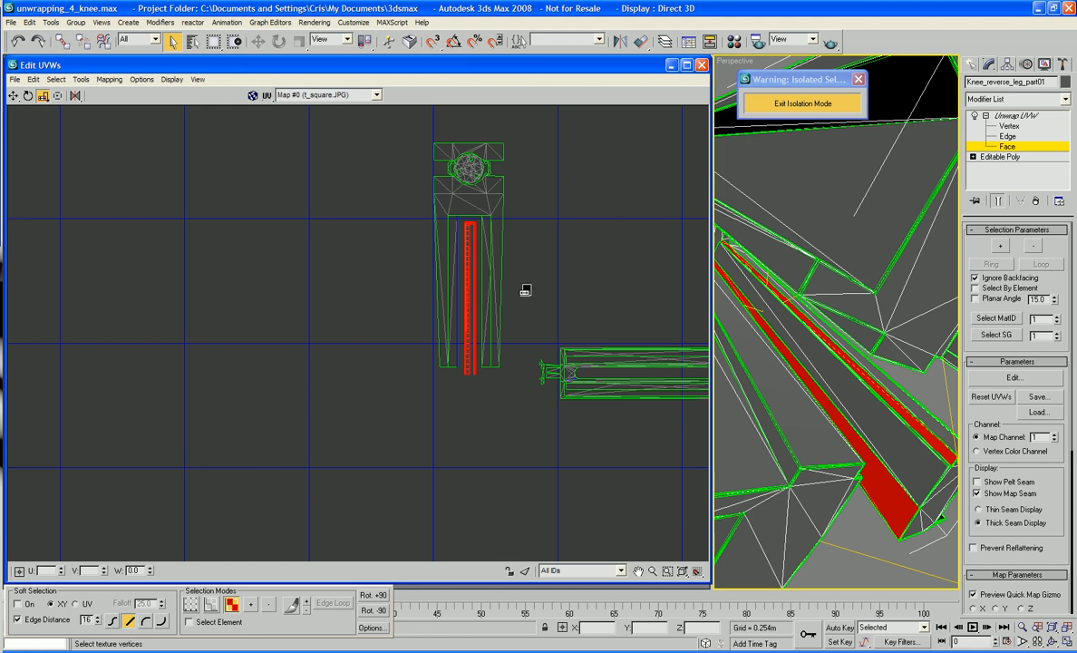
Move the narrowed strip faces beside the left leg's inner edge, directly beneath the crosspiece
right_click(490, 274)
click(521, 283)
scroll(598, 296, up, 3)
middle_drag(622, 334, 683, 372)
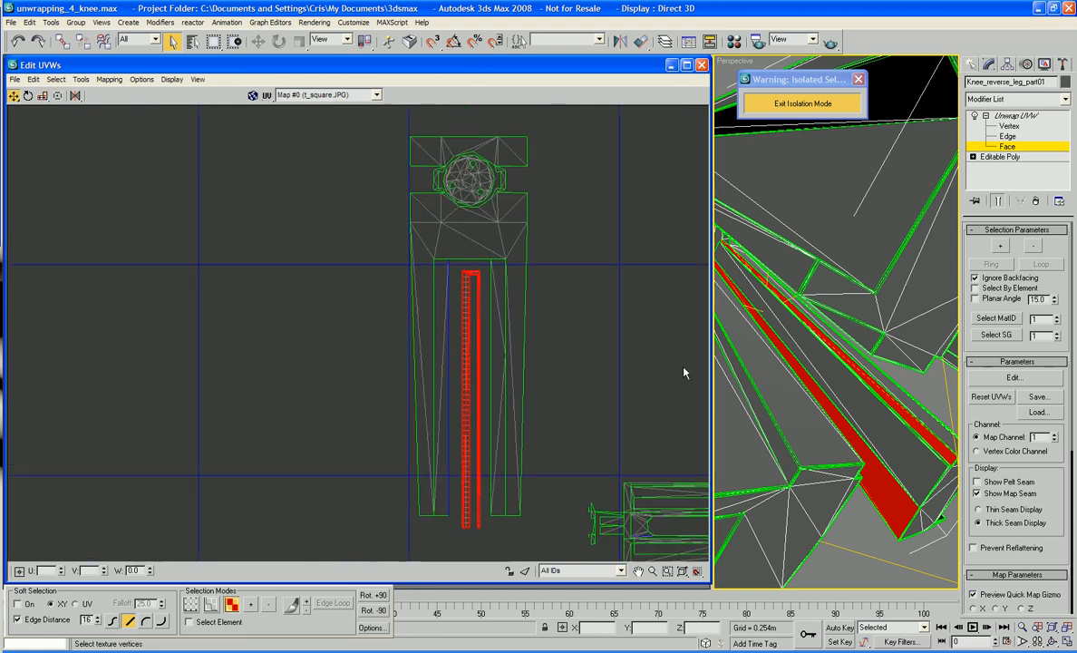
drag(465, 361, 453, 350)
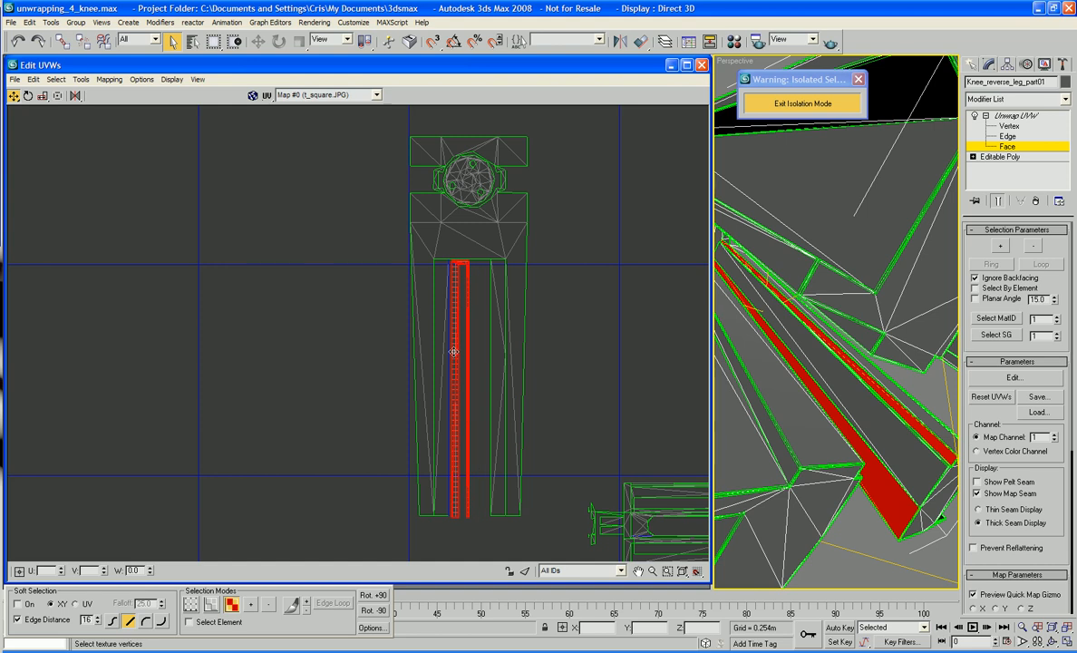
Deselect the strip faces and target-weld the strip's upper-left vertex to the left leg's inner upper corner
middle_drag(515, 315, 620, 238)
scroll(582, 321, up, 3)
click(566, 235)
right_click(563, 226)
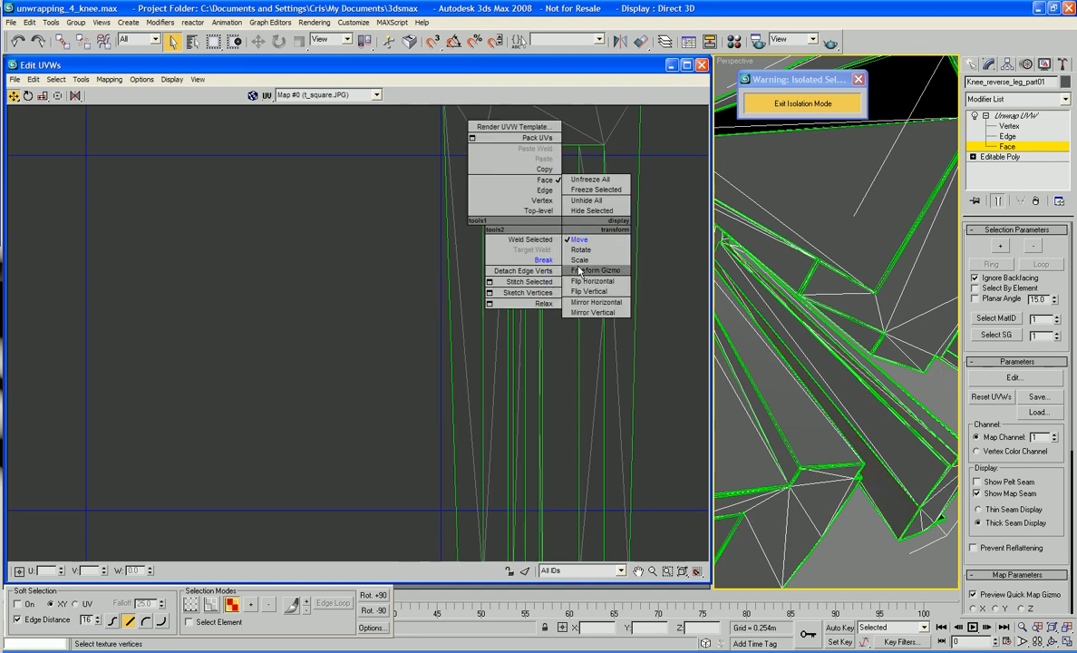
click(536, 200)
right_click(548, 212)
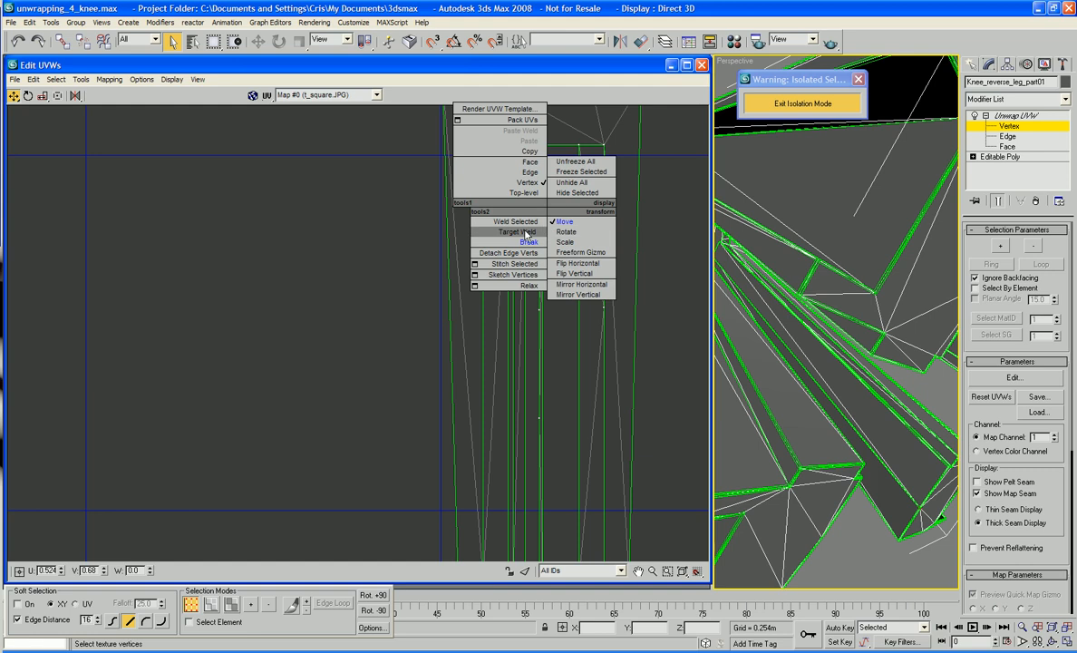
click(528, 232)
scroll(562, 210, up, 2)
middle_drag(562, 210, 614, 354)
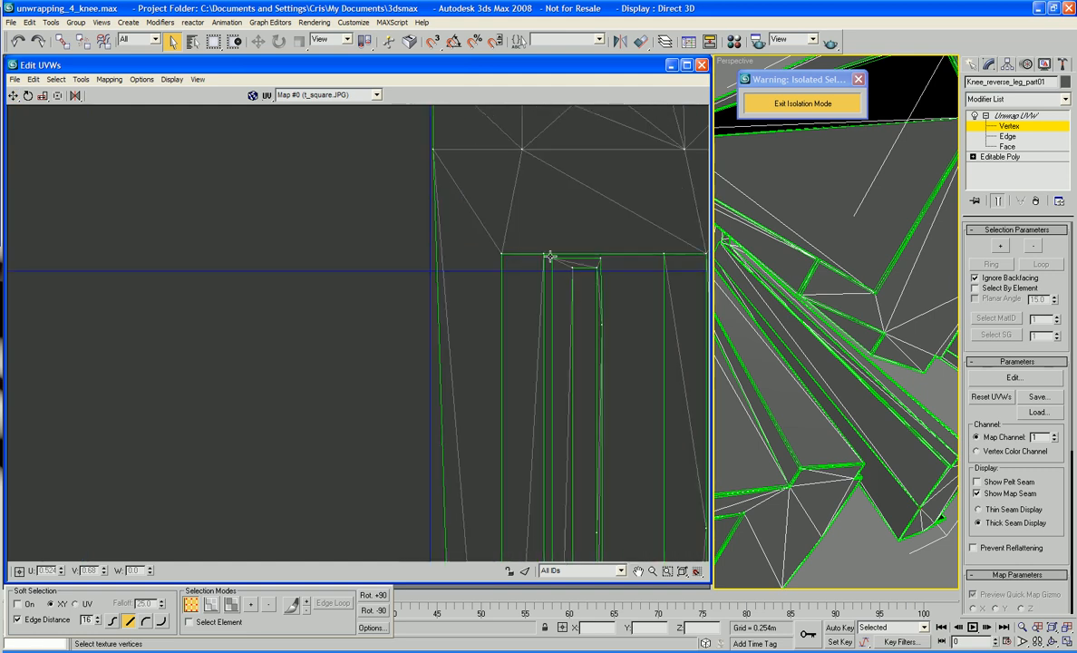
drag(552, 258, 544, 253)
middle_drag(602, 334, 600, 190)
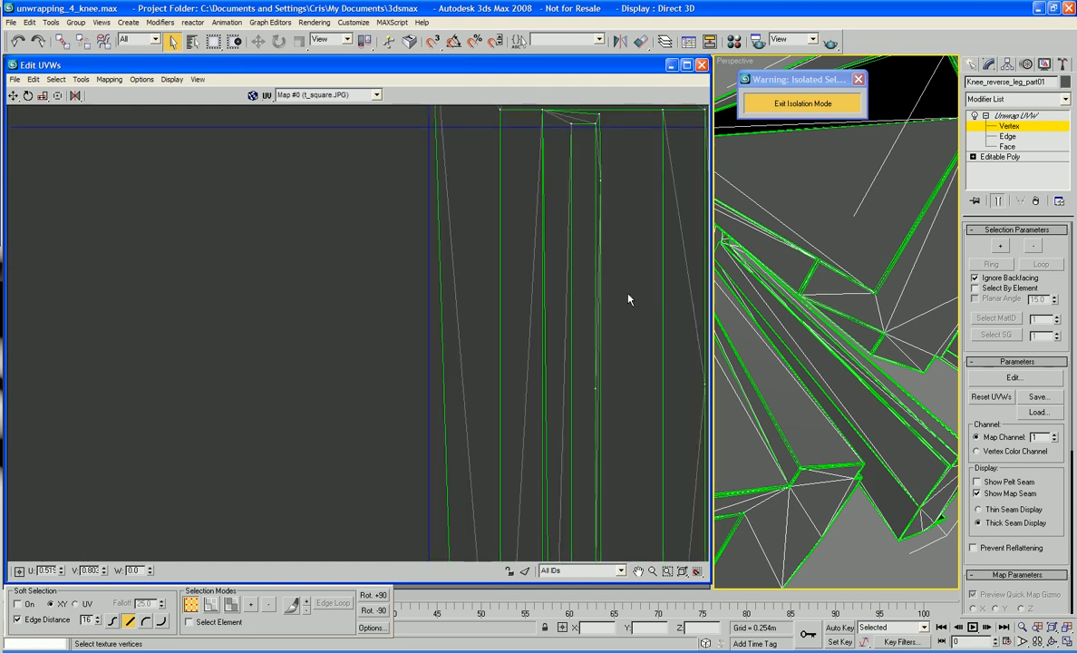
Switch to face selection and select the right leg's outer face in the layout to locate that leg on the model
middle_drag(628, 295, 630, 230)
scroll(630, 229, down, 2)
middle_drag(705, 357, 675, 278)
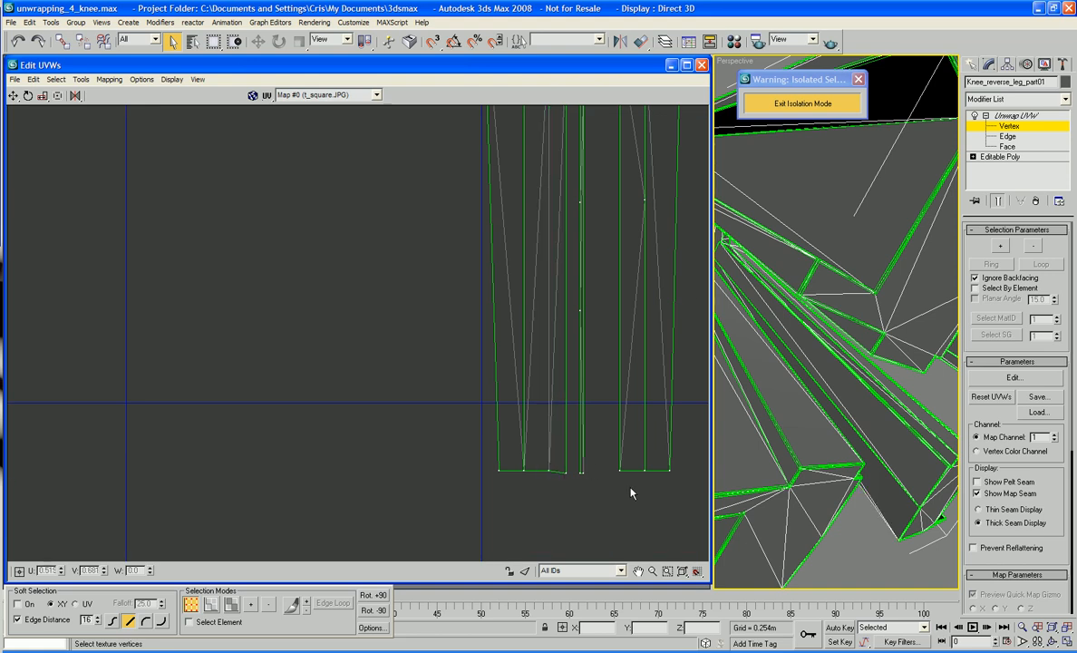
scroll(632, 493, down, 2)
middle_drag(663, 467, 586, 462)
middle_drag(846, 456, 883, 455)
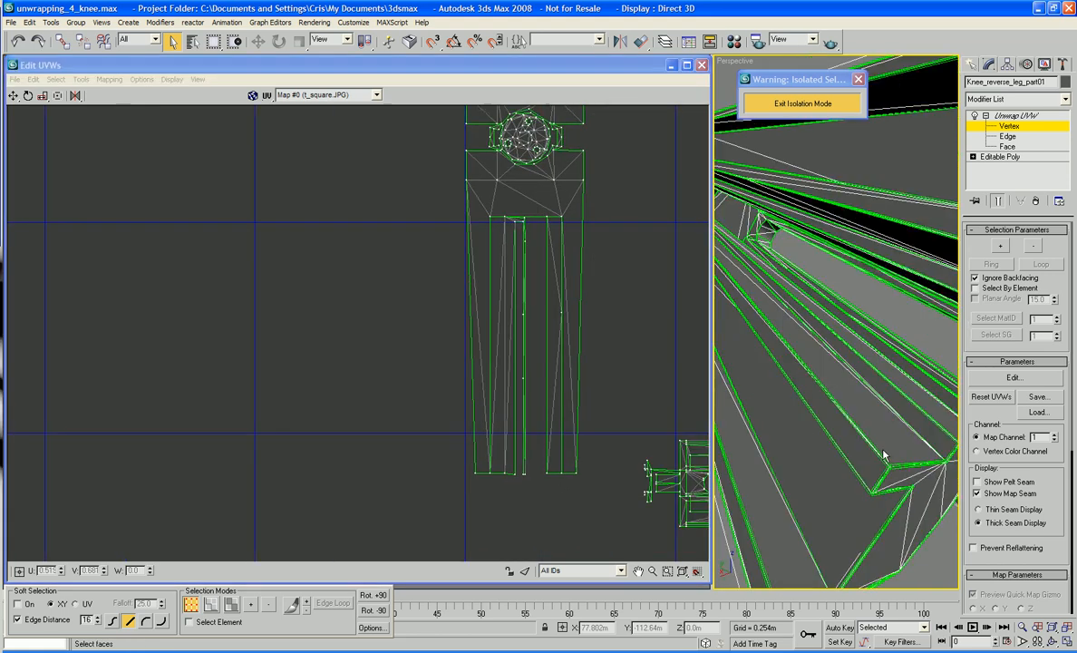
key(z)
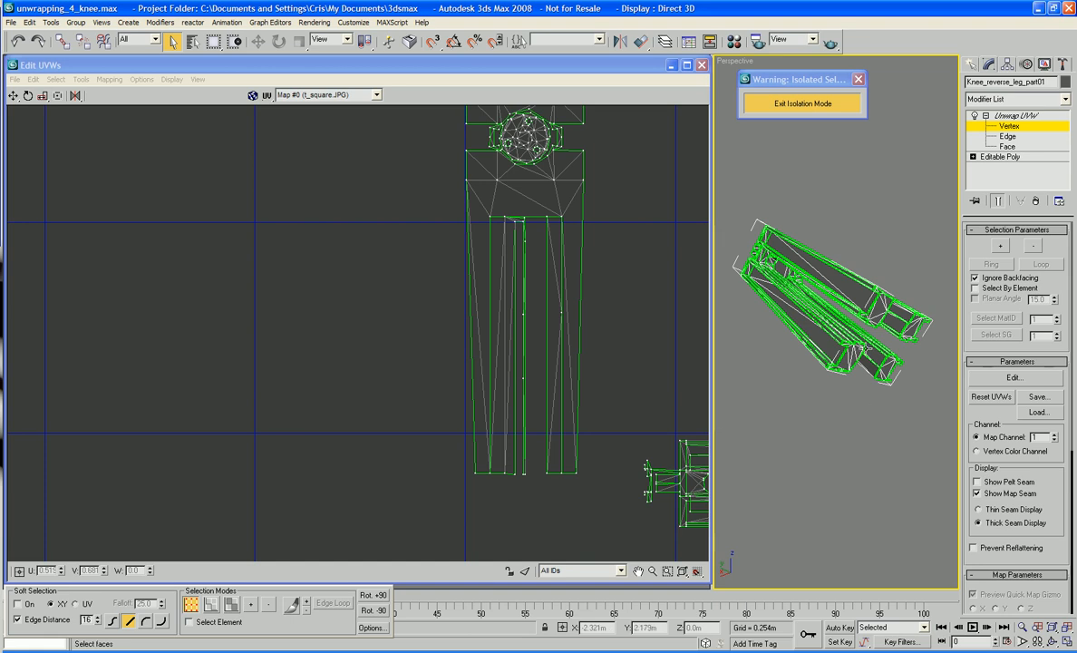
alt+middle_drag(874, 363, 943, 372)
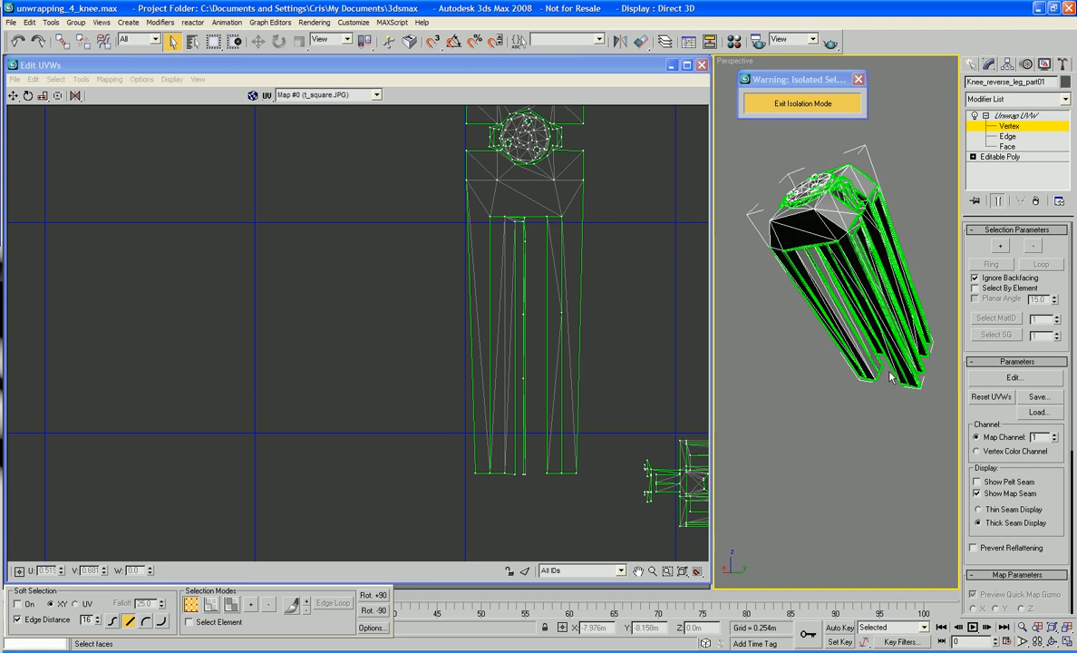
right_click(665, 343)
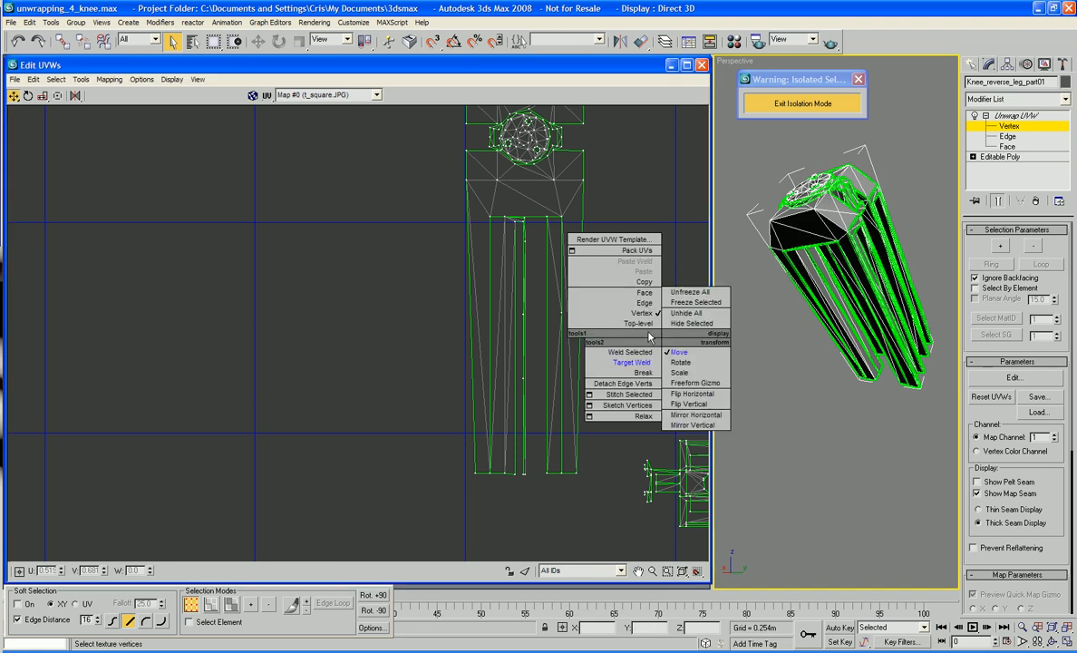
click(642, 292)
click(574, 390)
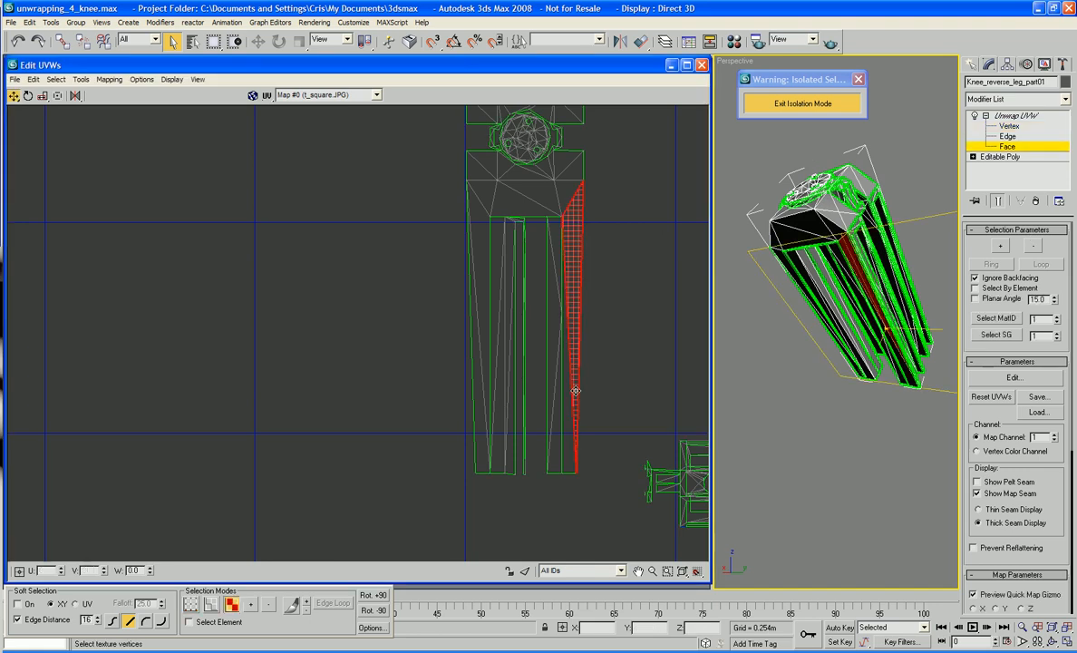
alt+middle_drag(755, 348, 838, 382)
scroll(837, 383, up, 5)
middle_drag(838, 382, 907, 382)
alt+middle_drag(907, 382, 903, 348)
middle_drag(903, 348, 872, 454)
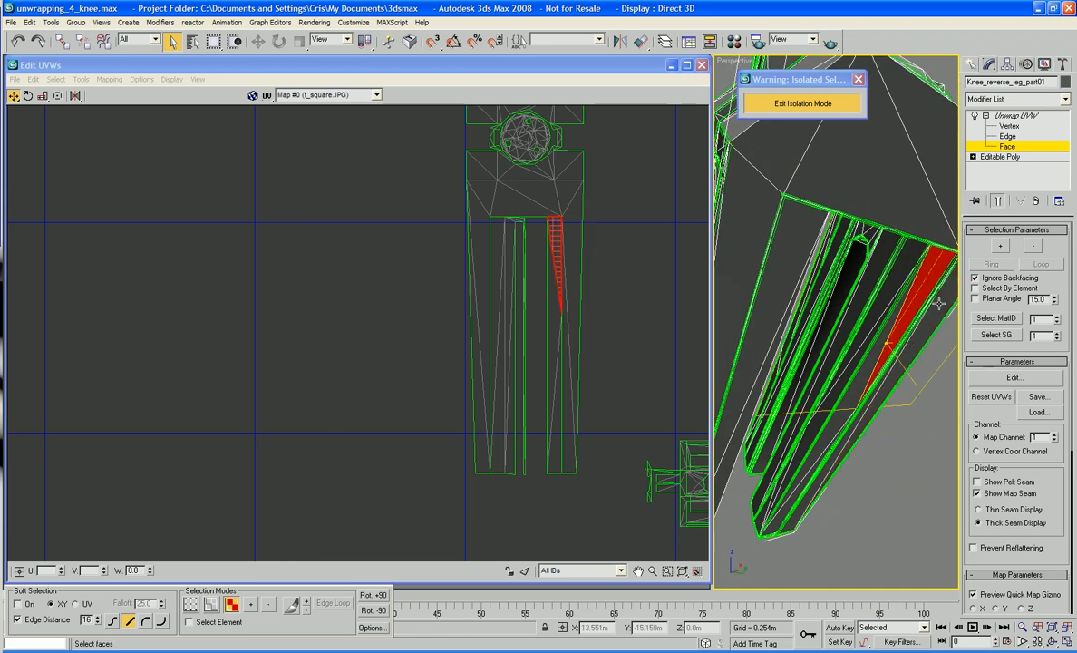
Check on the model which faces form the right leg's inner strip in the layout, and clear the selection
click(873, 337)
click(897, 346)
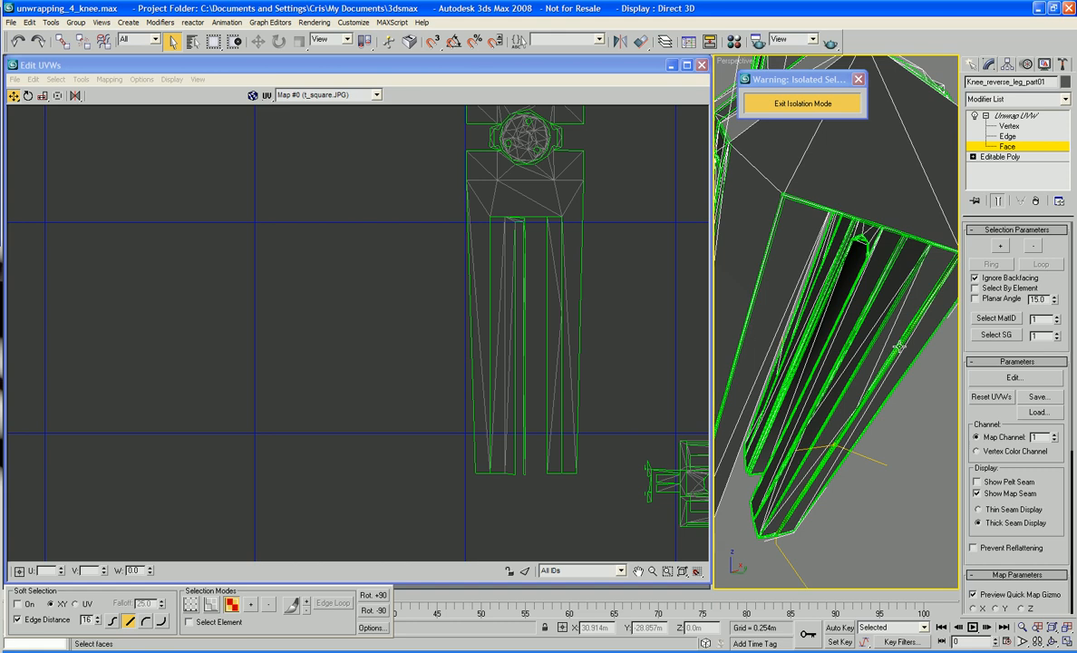
click(915, 330)
click(905, 328)
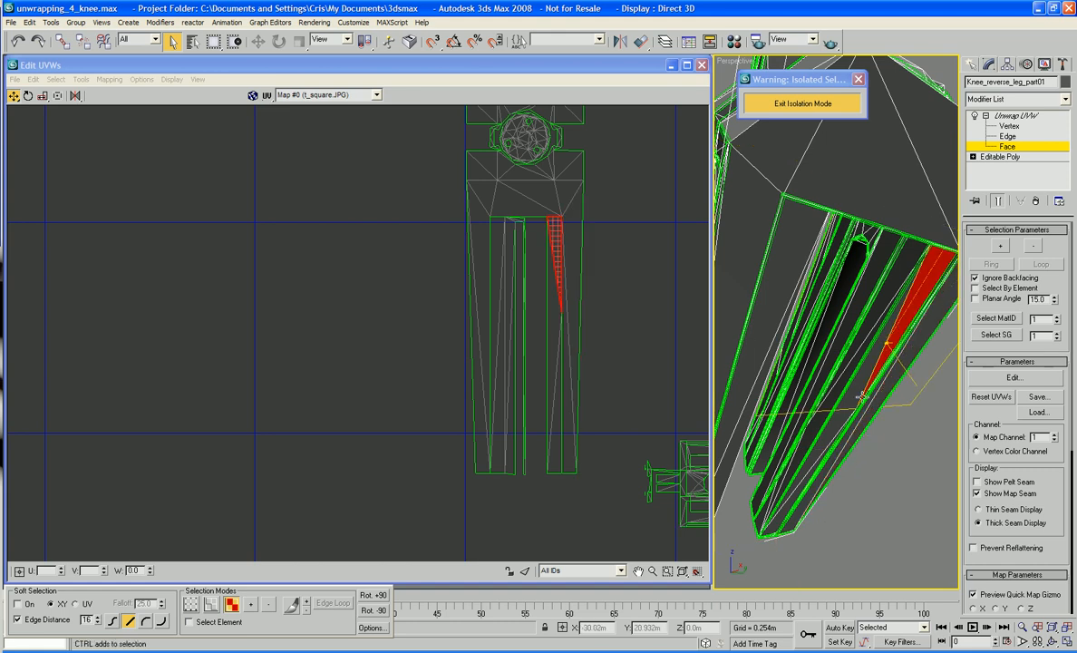
ctrl+click(803, 464)
ctrl+click(791, 507)
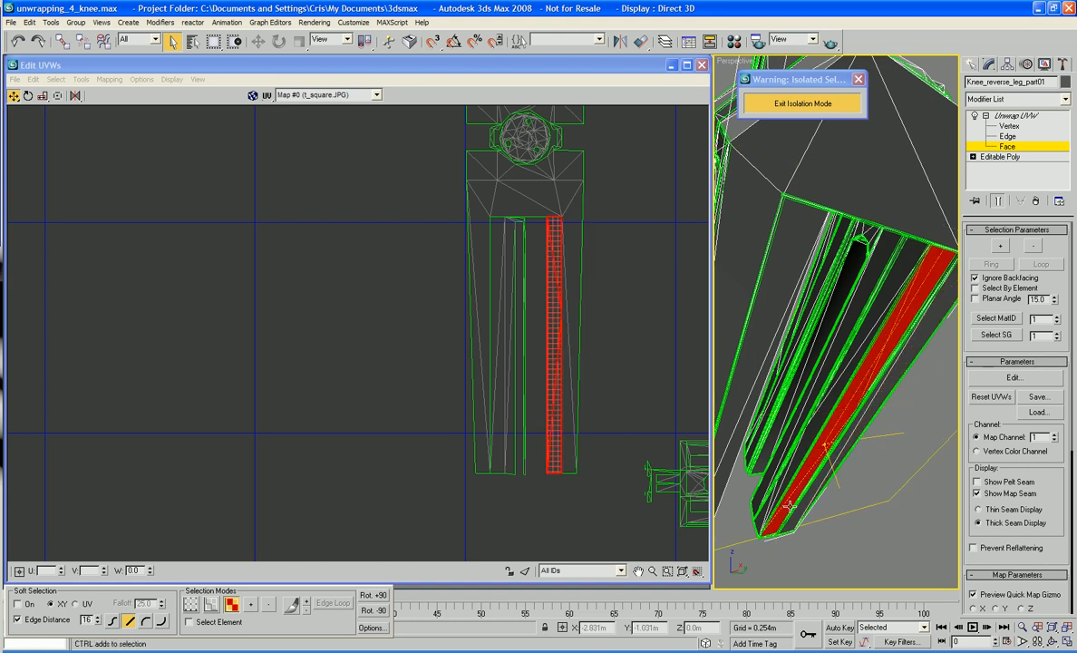
ctrl+click(808, 429)
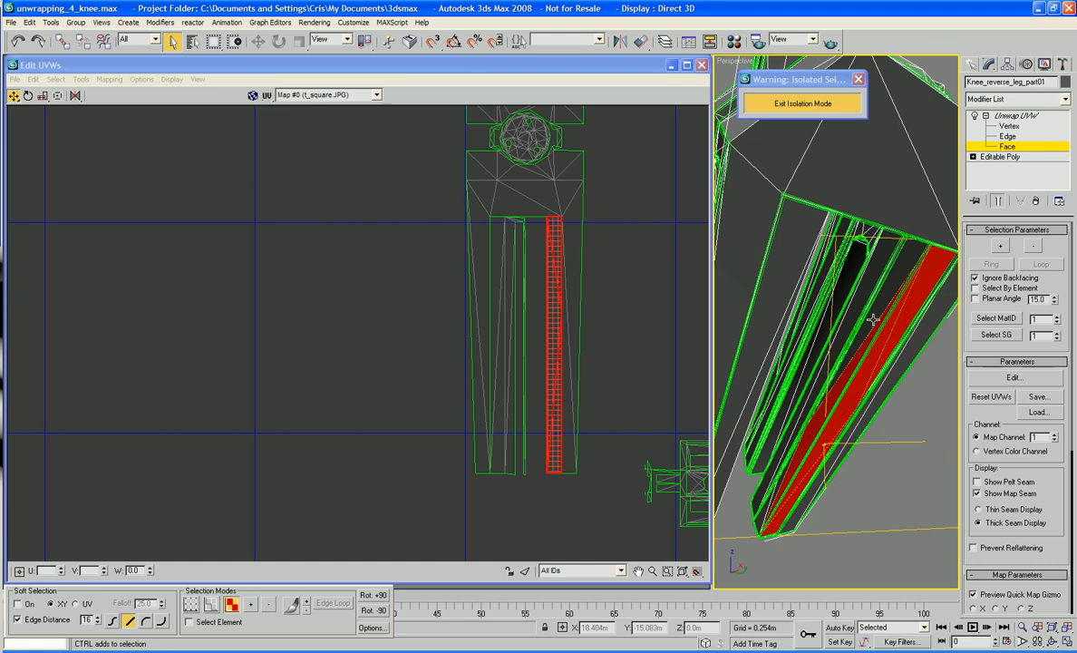
click(910, 398)
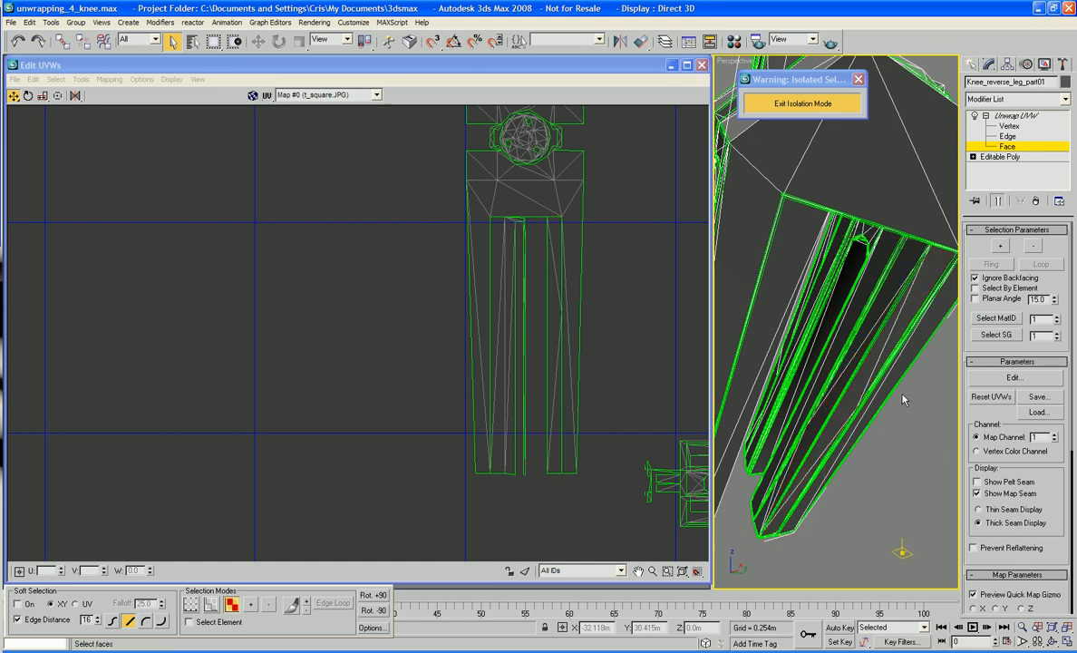
Select the wide inner side faces bordering the right leg's inner strip along its full length on the model
click(881, 297)
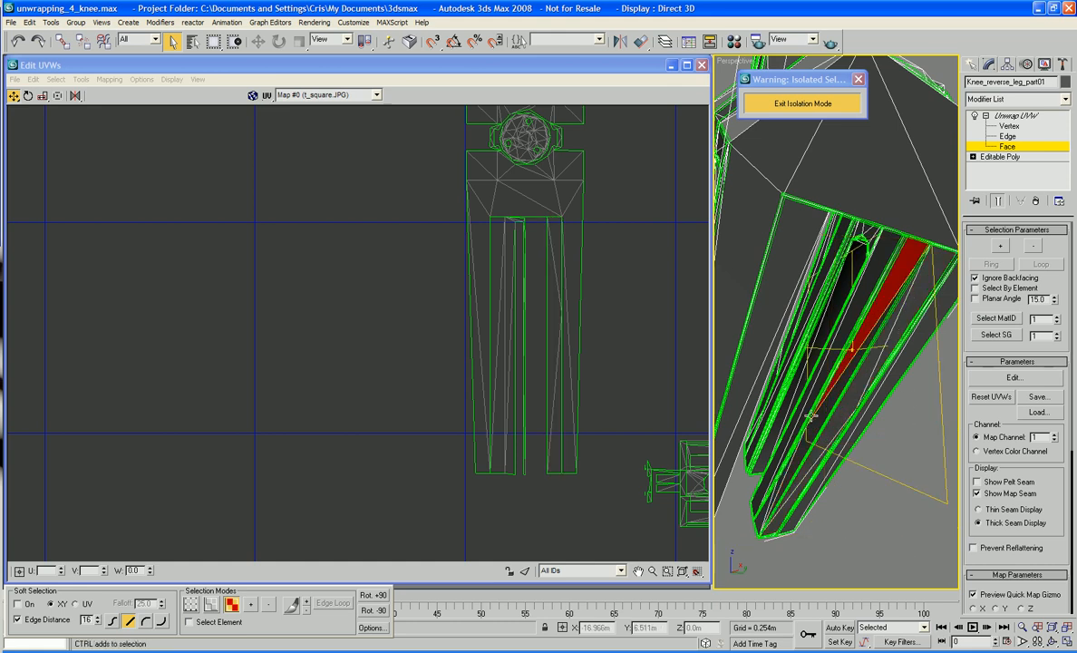
ctrl+click(767, 510)
ctrl+click(764, 513)
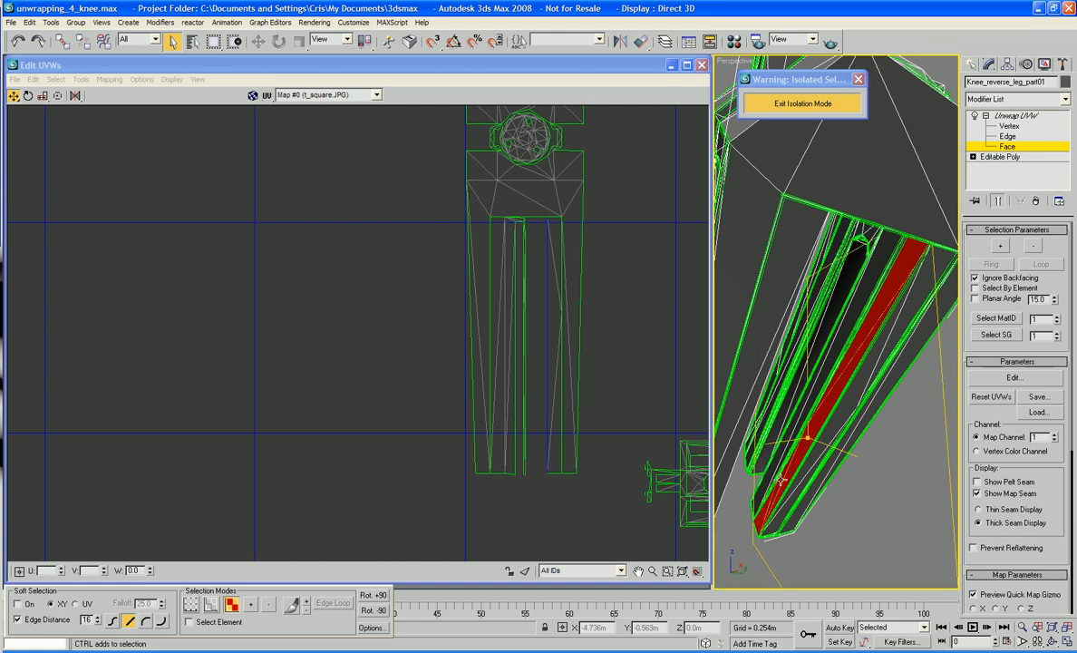
scroll(810, 428, up, 6)
scroll(889, 428, down, 6)
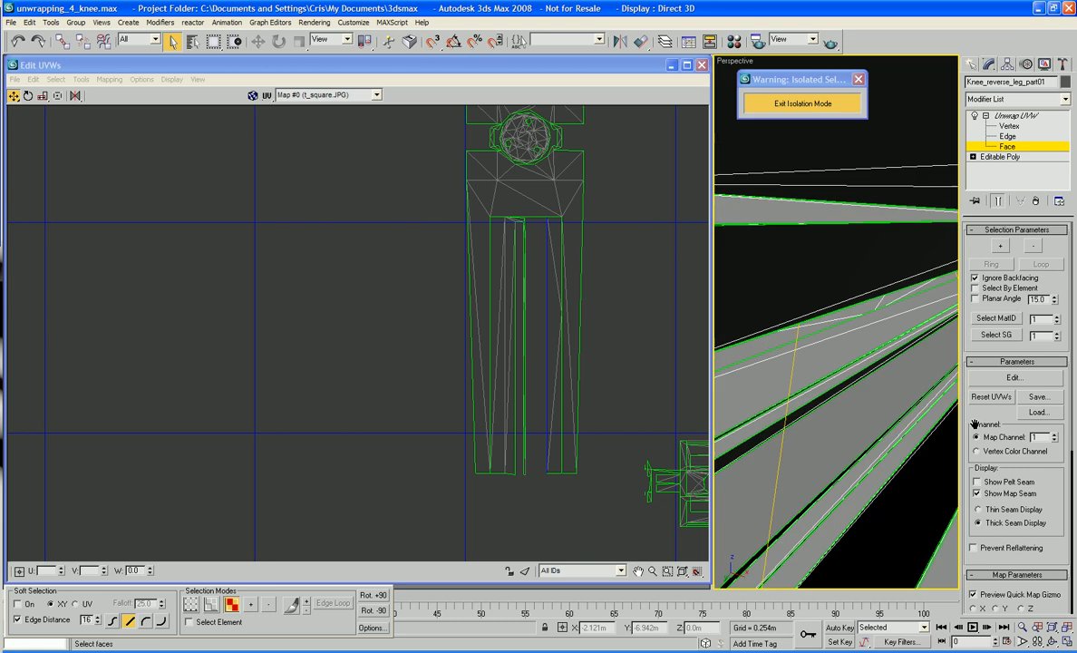
Add the opposite narrow strip and the connecting faces at the closed end to the face selection on the model
alt+middle_drag(897, 423, 832, 440)
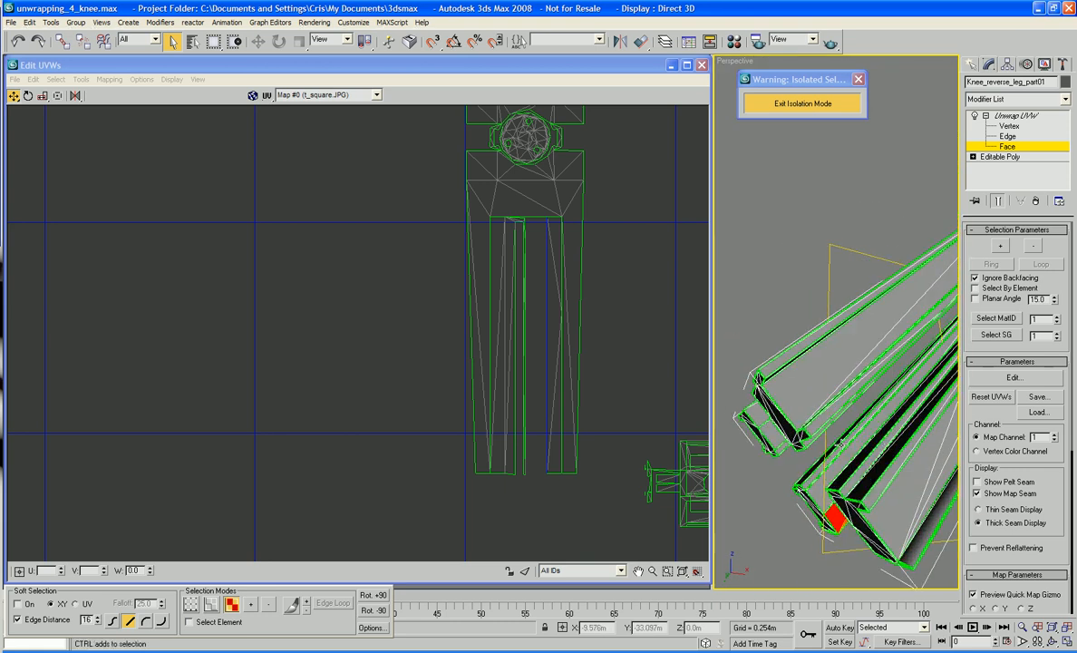
ctrl+click(841, 444)
ctrl+click(923, 360)
middle_drag(923, 360, 901, 395)
scroll(806, 423, up, 4)
alt+middle_drag(839, 456, 845, 364)
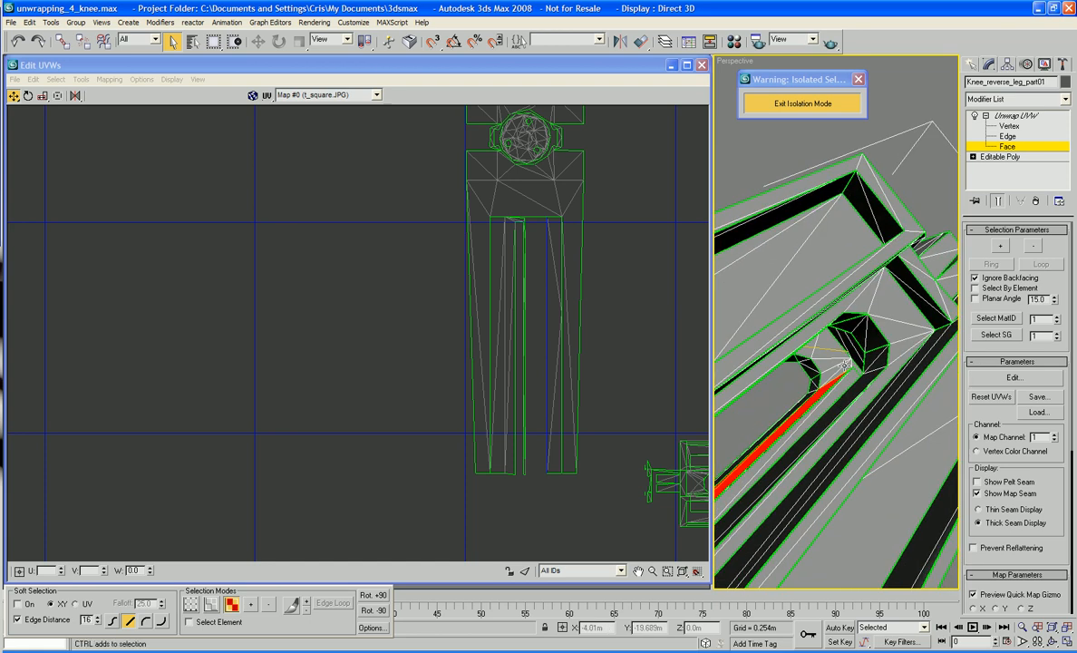
ctrl+click(846, 364)
alt+middle_drag(852, 365, 785, 374)
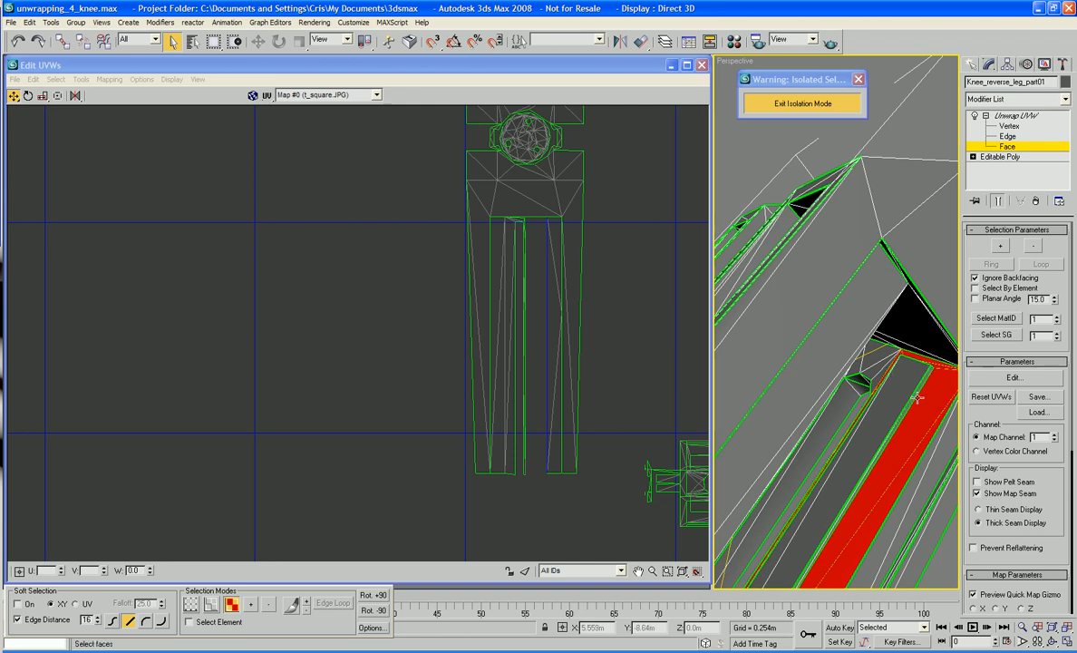
alt+middle_drag(854, 371, 807, 408)
alt+middle_drag(852, 472, 843, 404)
scroll(820, 411, down, 3)
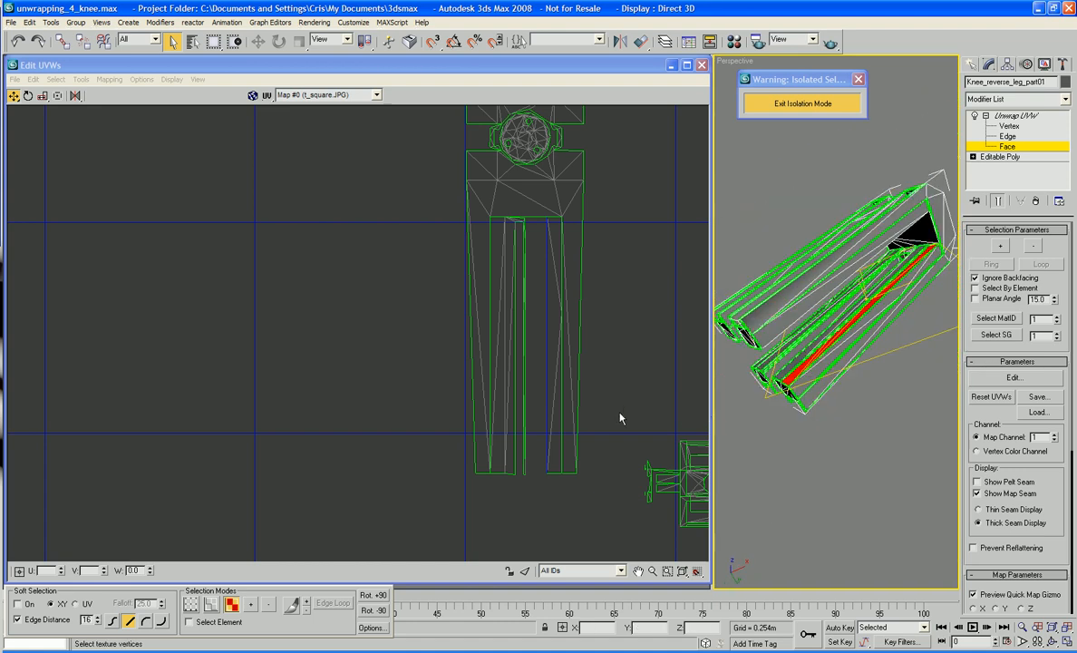
Move the selected strip faces out of the horizontal UV pieces to the empty area below and left of the disc layout
middle_drag(620, 418, 503, 411)
scroll(503, 410, down, 1)
middle_drag(605, 434, 494, 425)
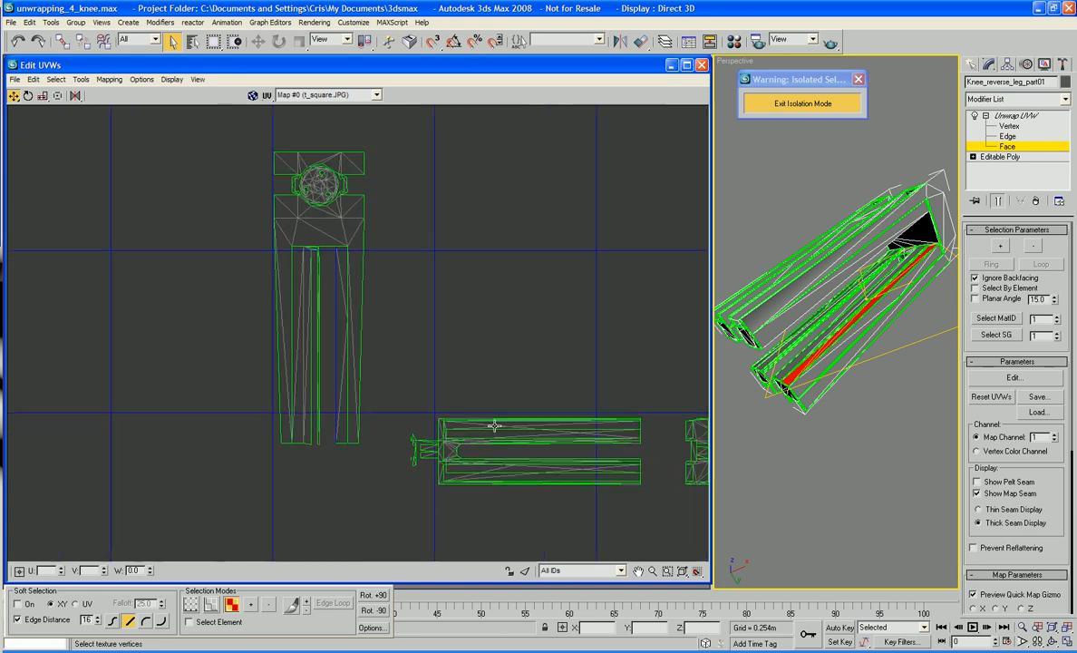
scroll(548, 455, down, 1)
middle_drag(548, 455, 503, 422)
scroll(571, 450, down, 2)
middle_drag(613, 449, 505, 441)
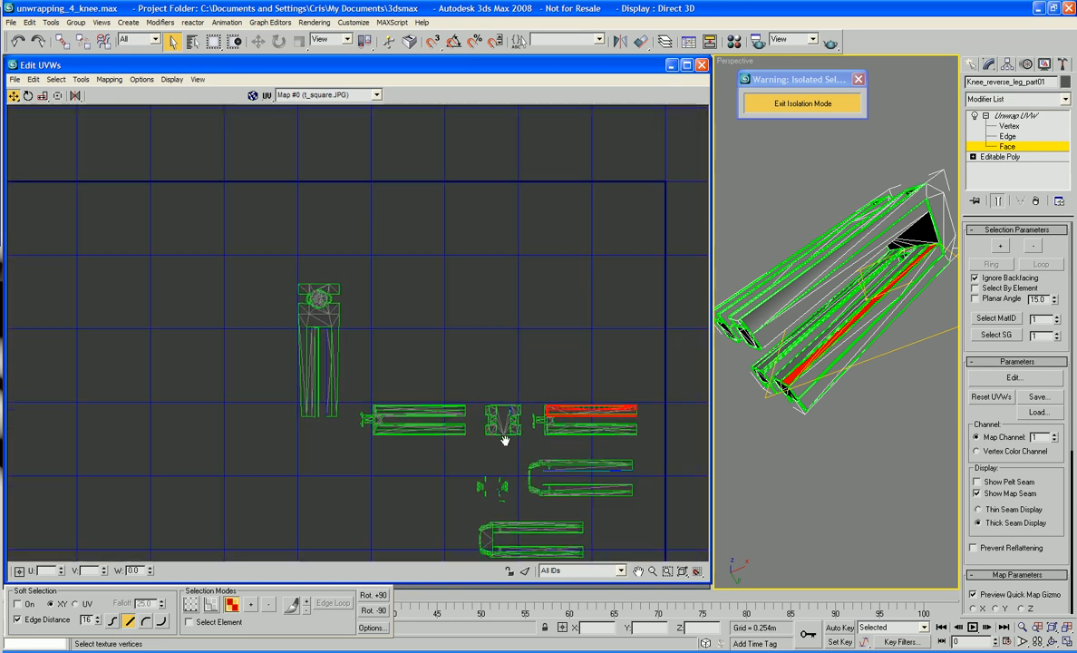
right_click(567, 408)
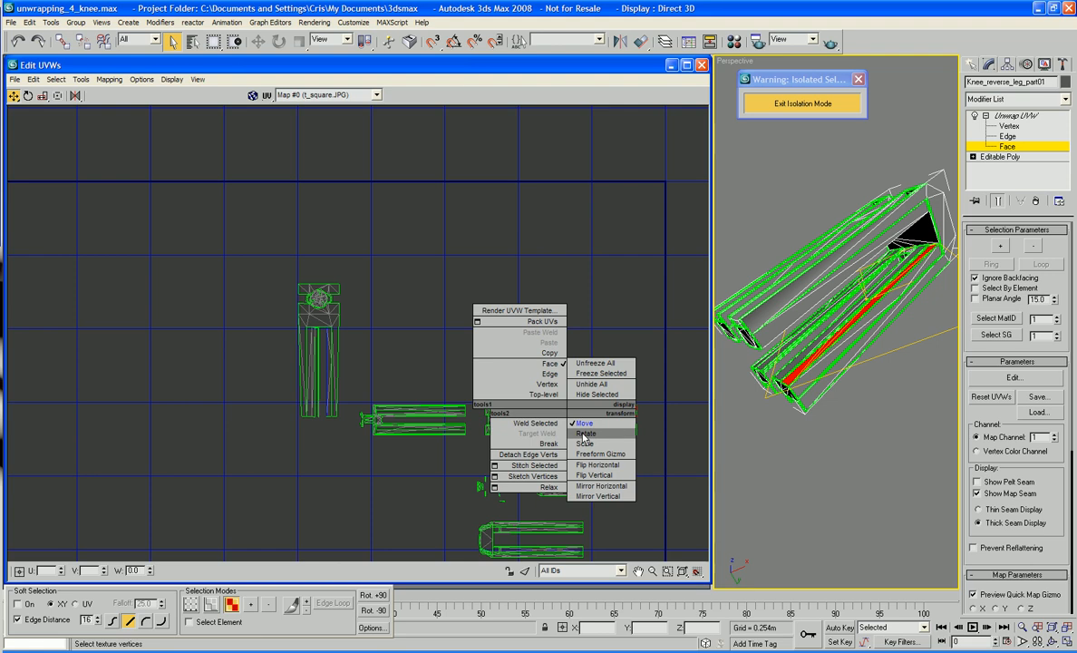
click(585, 422)
drag(587, 412, 233, 434)
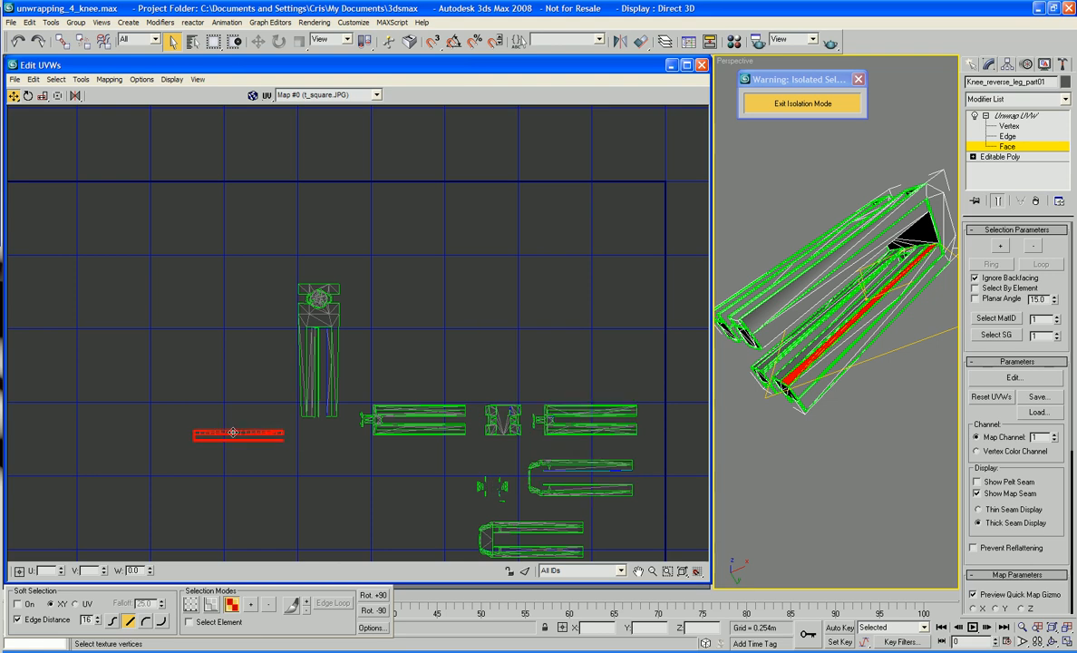
scroll(303, 452, up, 4)
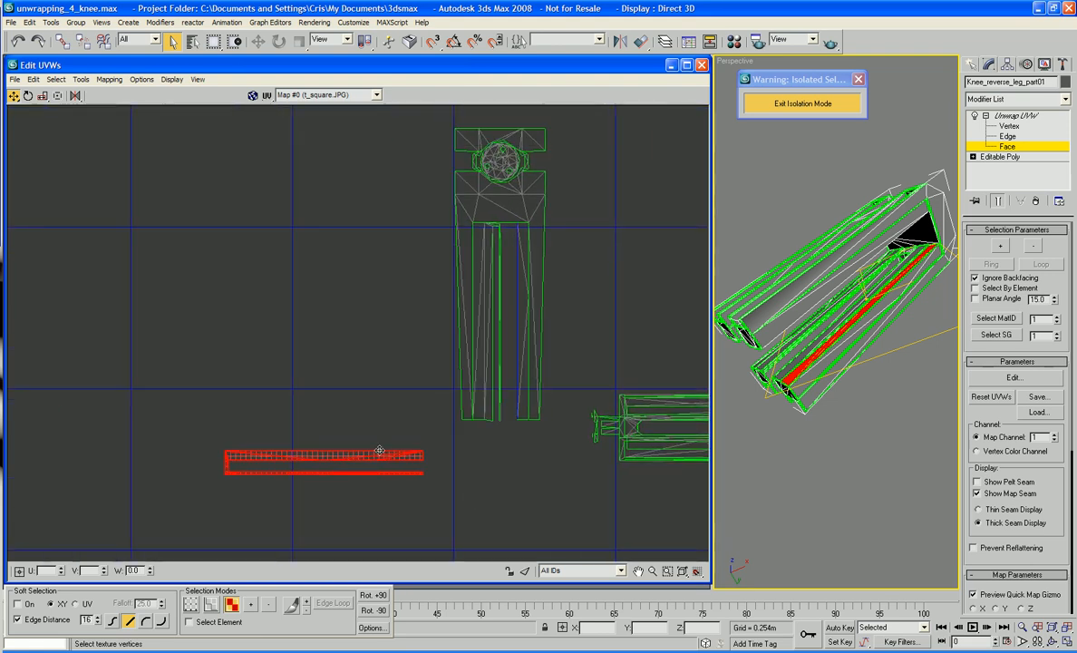
Rotate the strip faces 90 degrees clockwise and scale them horizontally to about half their width
click(374, 611)
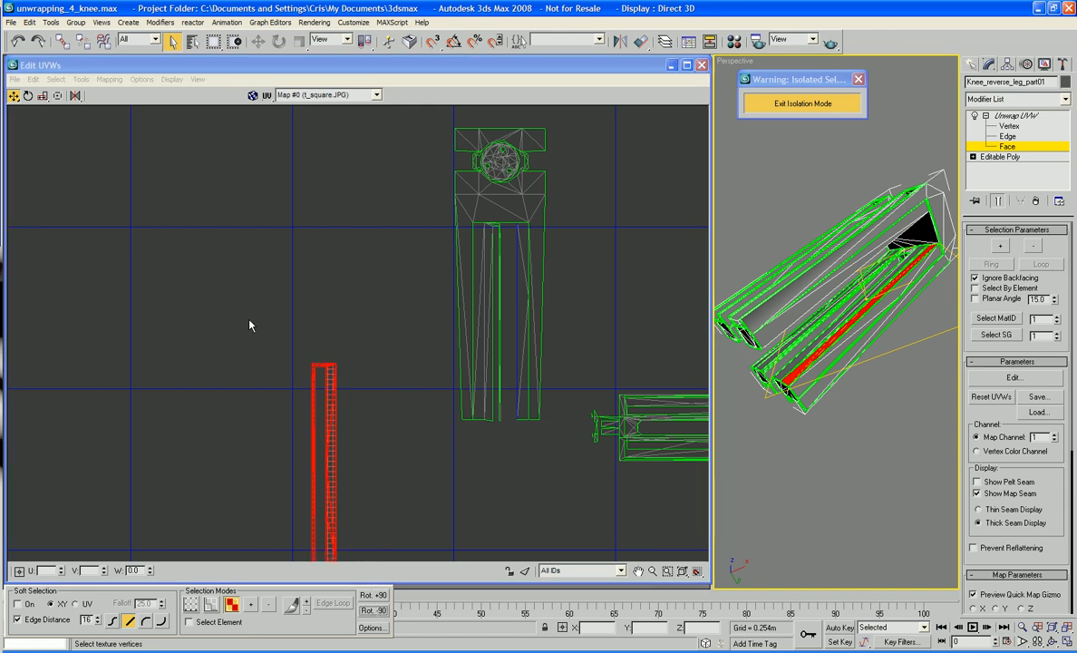
click(42, 97)
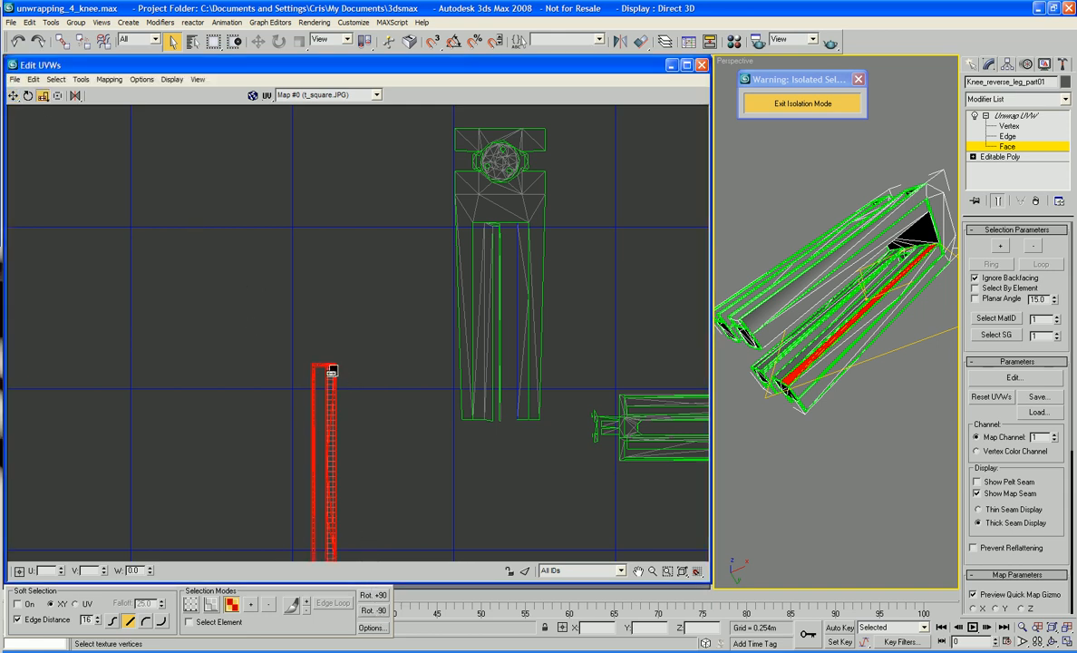
drag(327, 374, 398, 375)
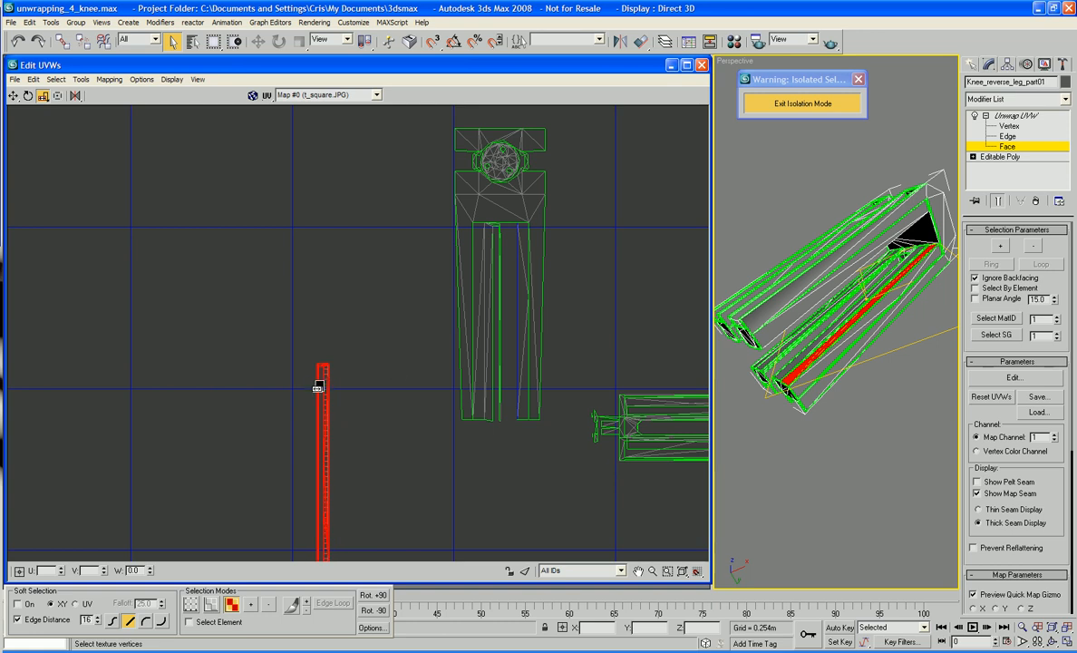
Move the narrowed strip faces beside the right leg's inner edge, directly beneath the crosspiece
right_click(320, 439)
click(309, 380)
drag(321, 390, 512, 251)
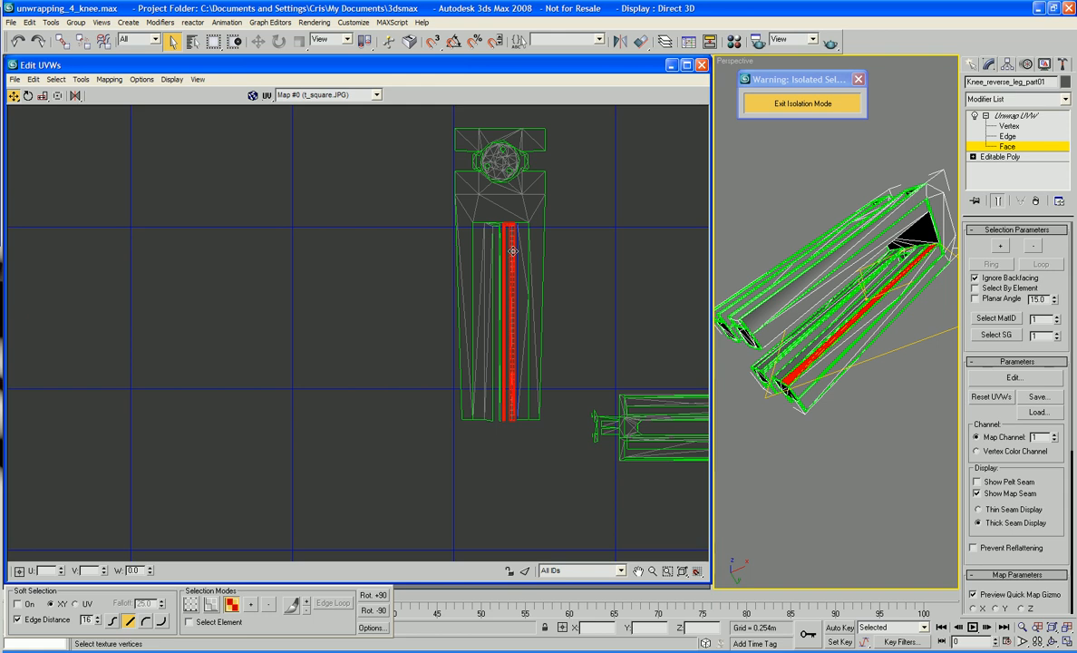
scroll(601, 311, up, 6)
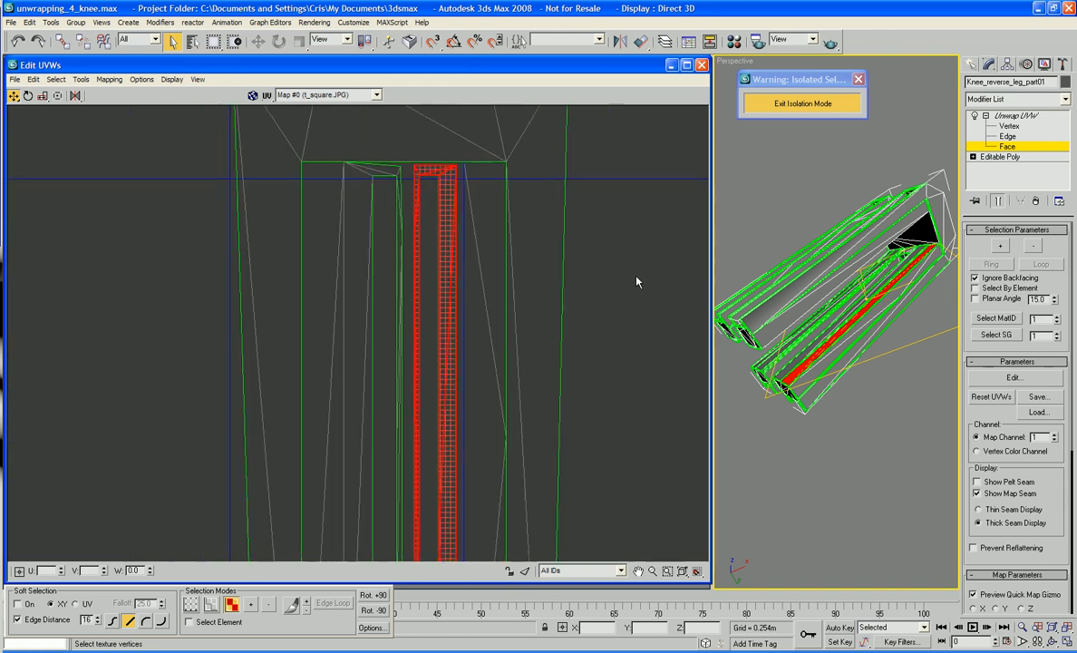
drag(448, 258, 452, 255)
Switch to vertex selection and target-weld the strip's upper-right vertex to the right leg's inner upper corner
right_click(598, 199)
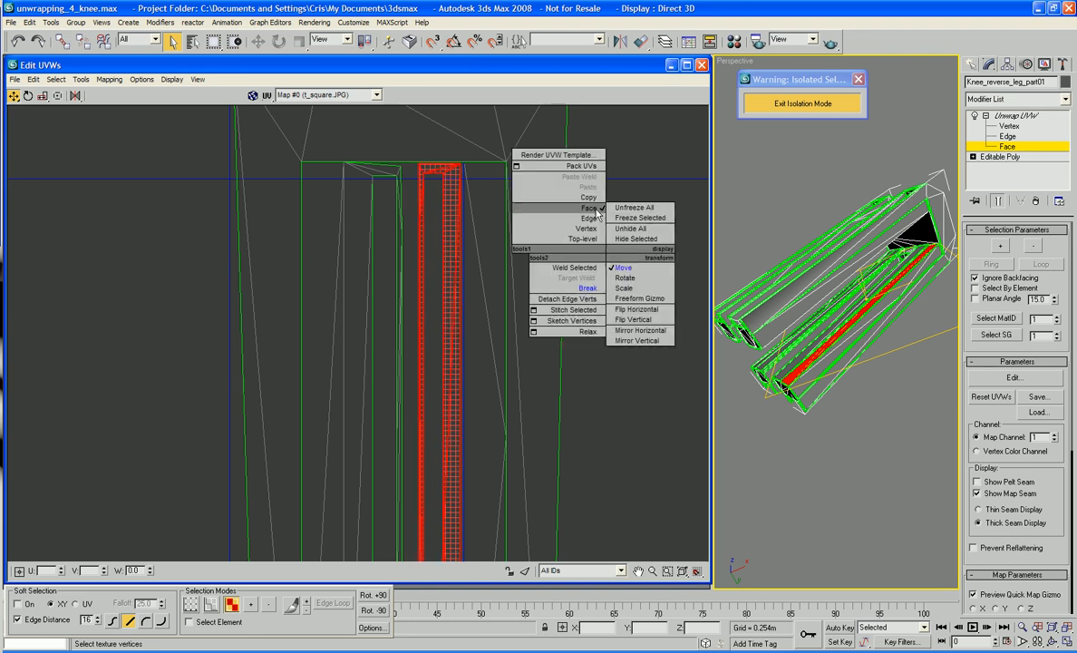
click(577, 171)
right_click(600, 203)
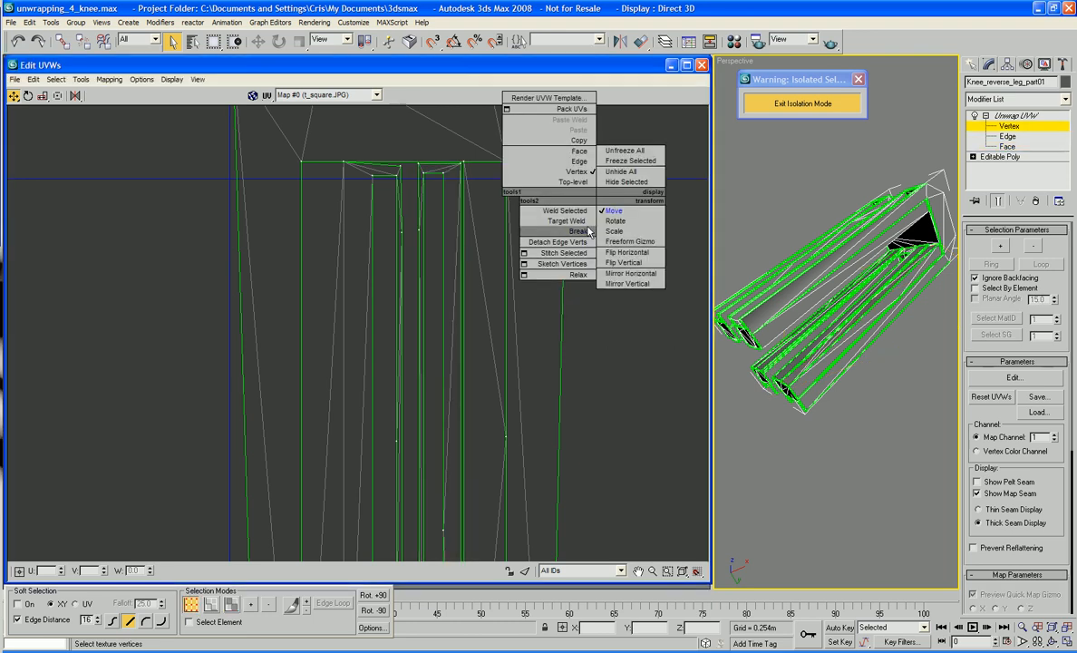
click(580, 221)
drag(463, 164, 460, 164)
Target-weld the strip's lower-right vertex to the right leg's inner lower corner
middle_drag(566, 280, 587, 159)
scroll(646, 262, down, 1)
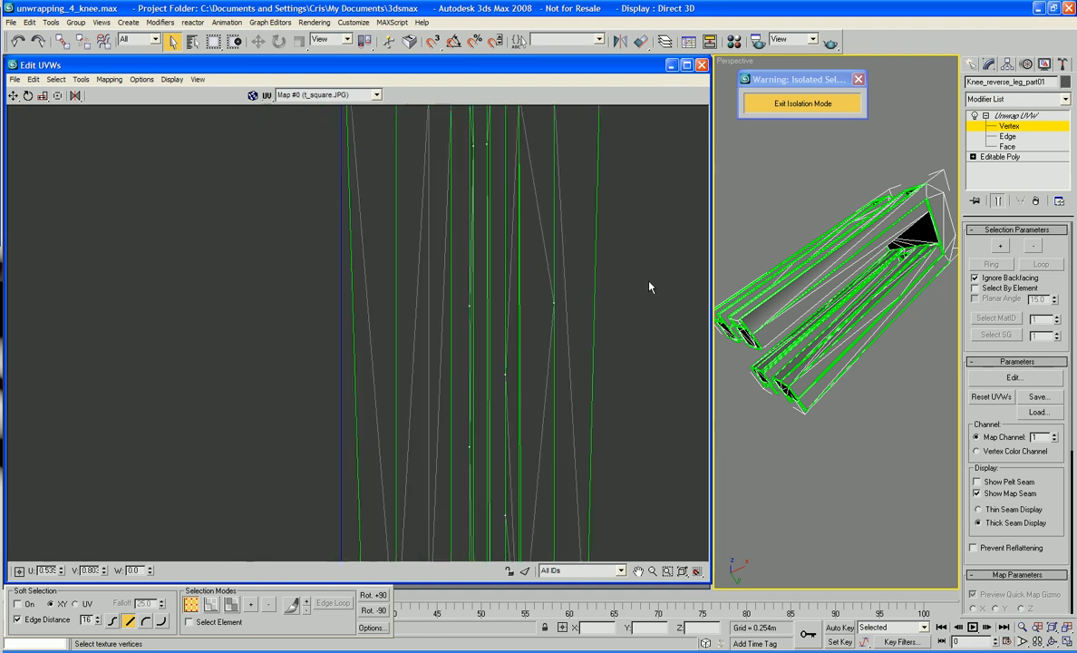
middle_drag(649, 286, 643, 144)
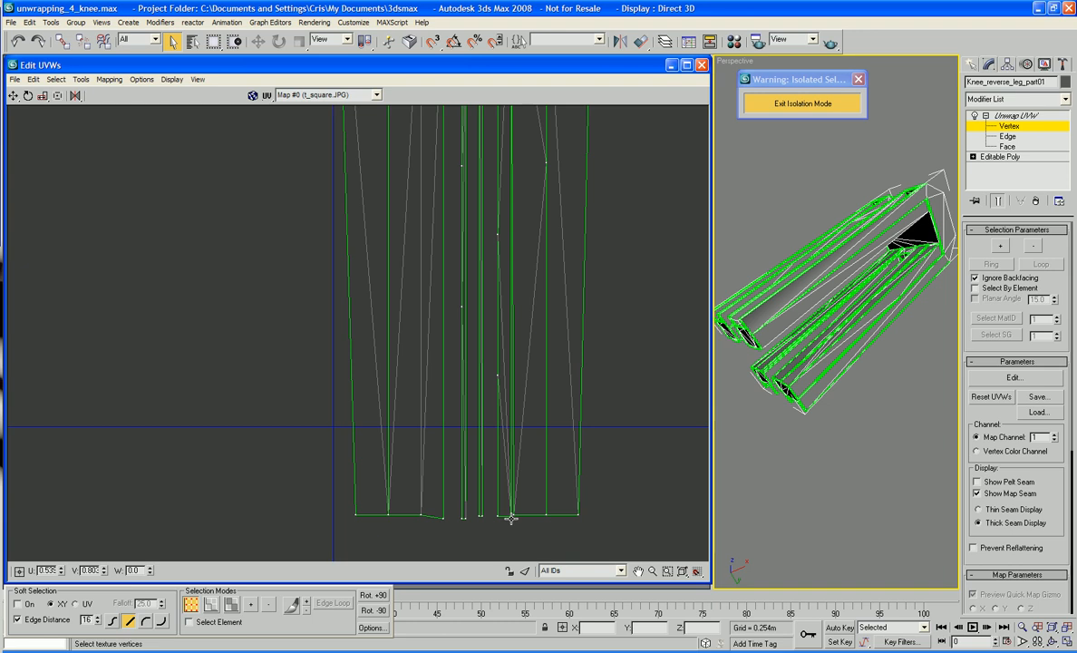
drag(511, 519, 513, 515)
click(865, 499)
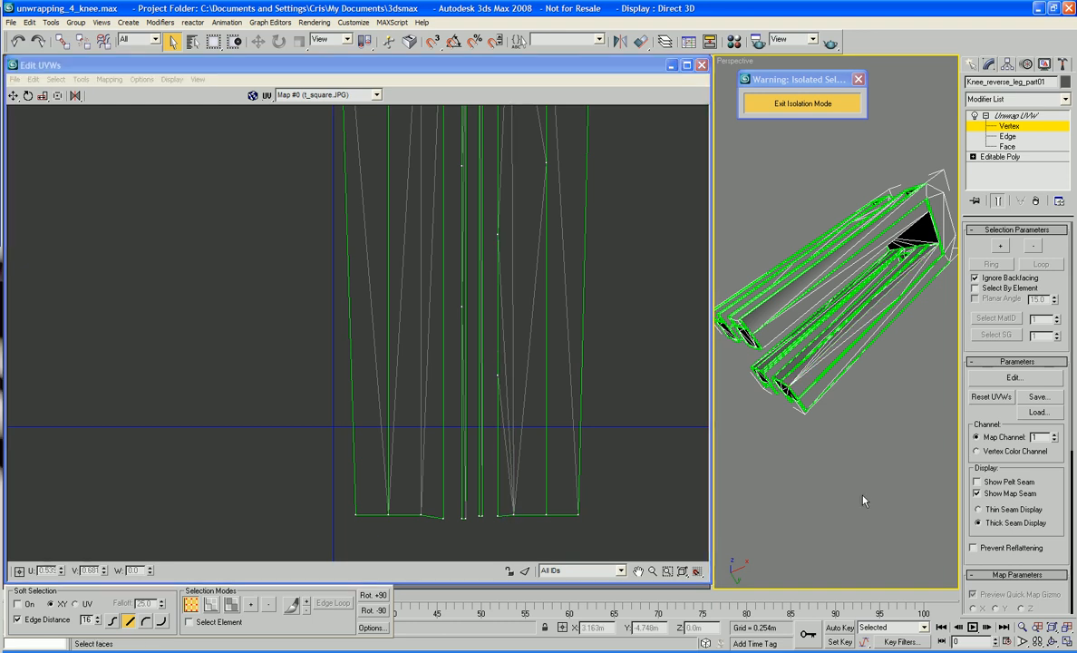
middle_drag(854, 437, 859, 471)
scroll(862, 476, down, 3)
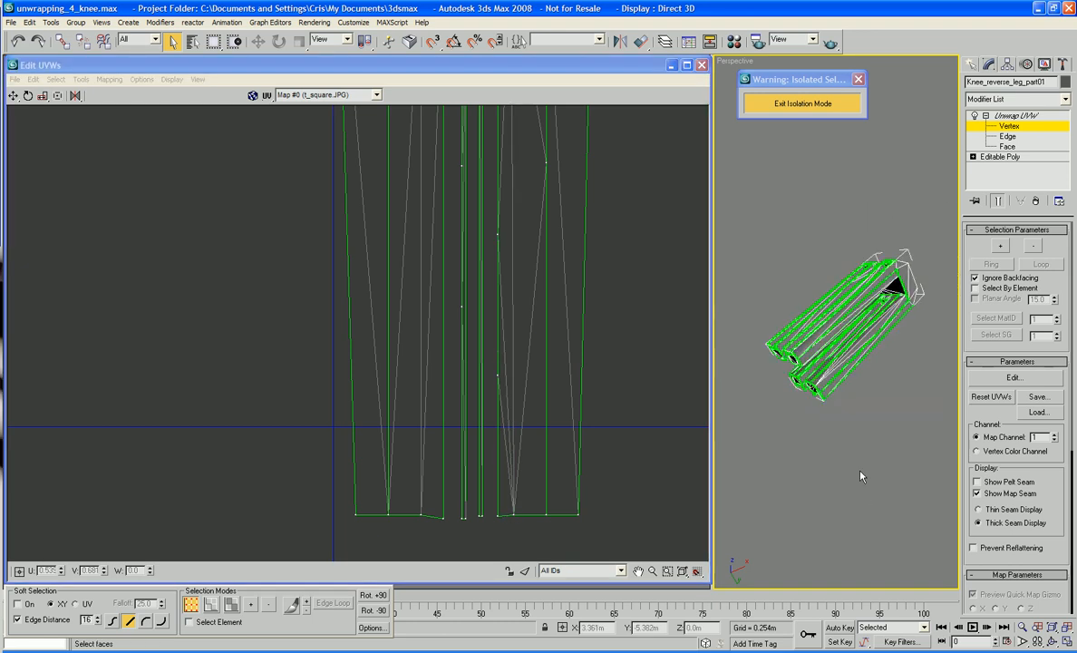
Turn off the map seam display on the knee part
scroll(622, 427, down, 3)
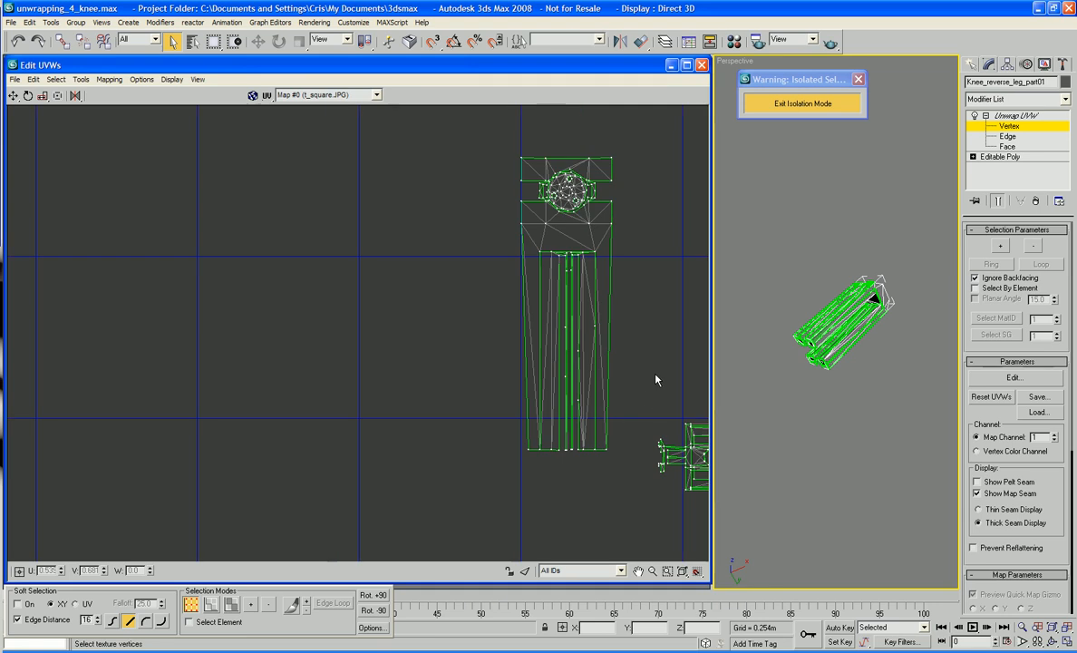
middle_drag(654, 377, 447, 404)
scroll(447, 404, down, 2)
scroll(447, 404, down, 1)
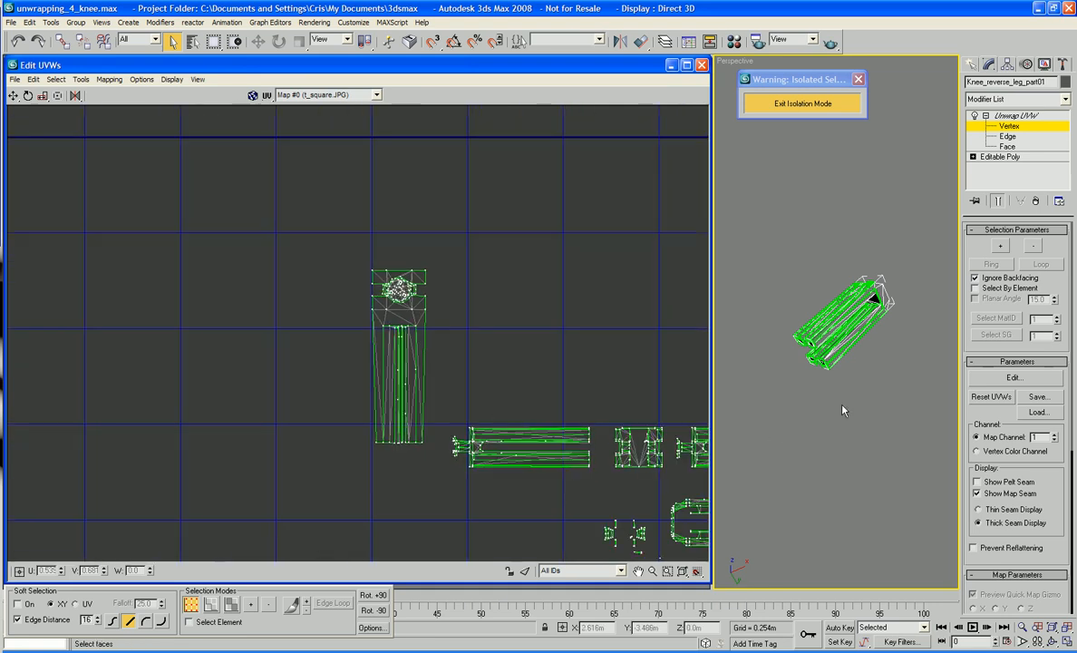
alt+middle_drag(842, 409, 847, 461)
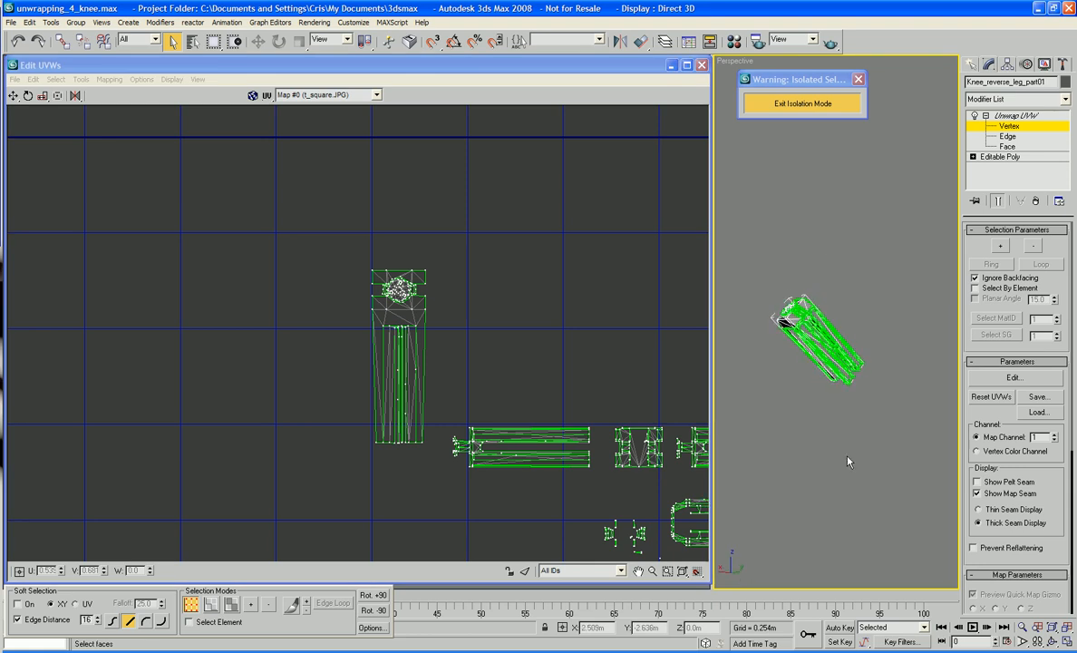
scroll(848, 461, up, 2)
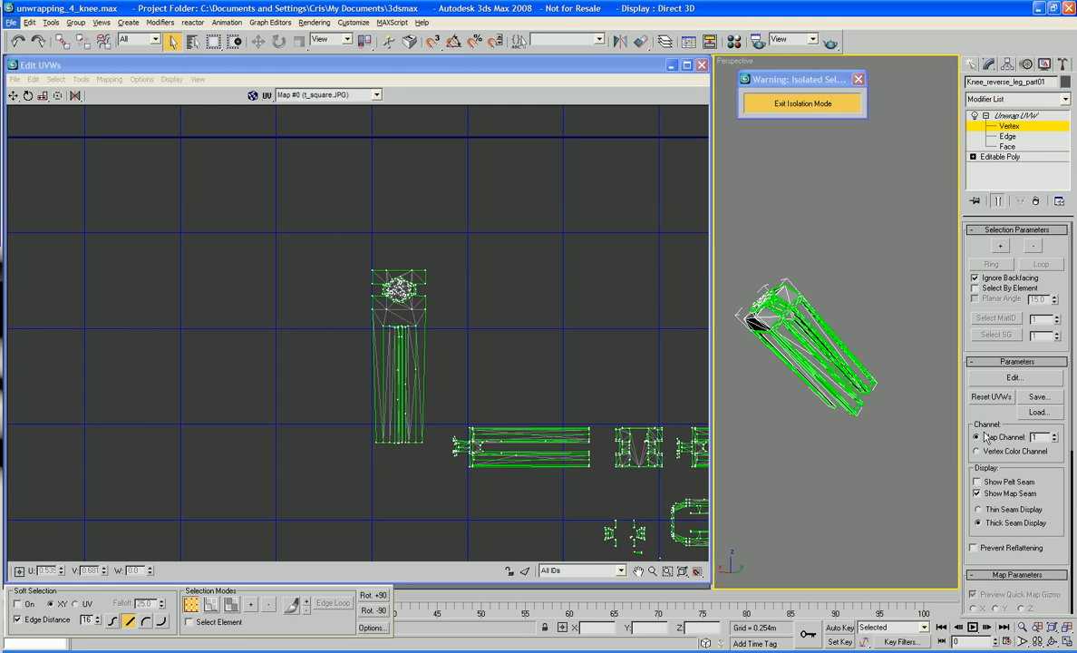
click(976, 493)
alt+middle_drag(885, 473, 857, 408)
scroll(878, 447, up, 3)
scroll(885, 429, down, 2)
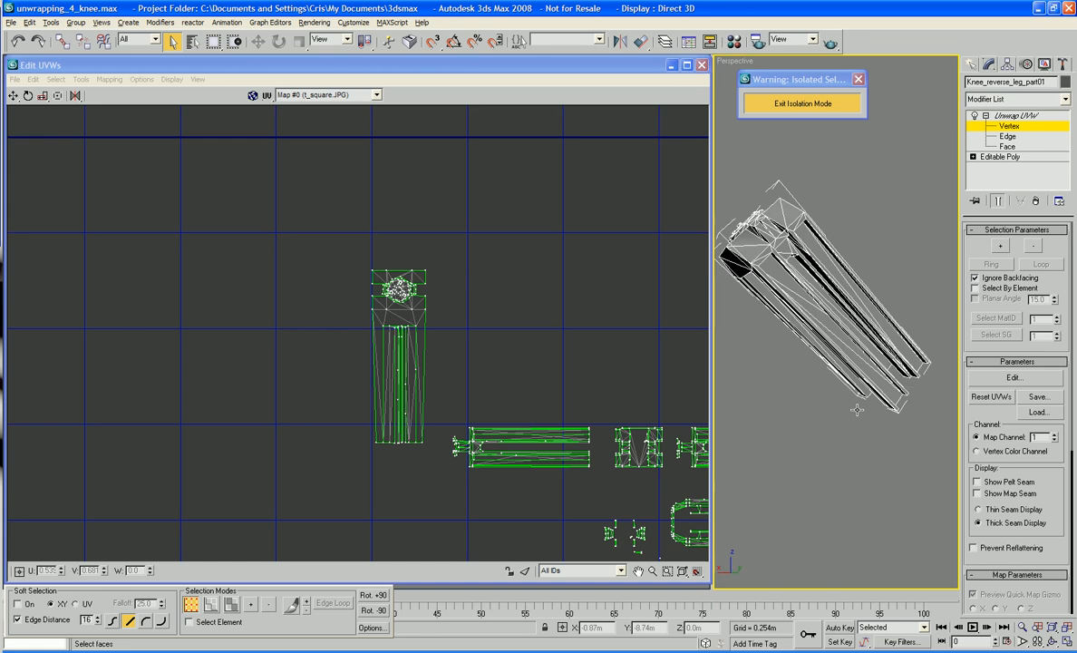
Switch to face selection and select both triangles of the long broad panel on the lower leg of the model
click(1006, 147)
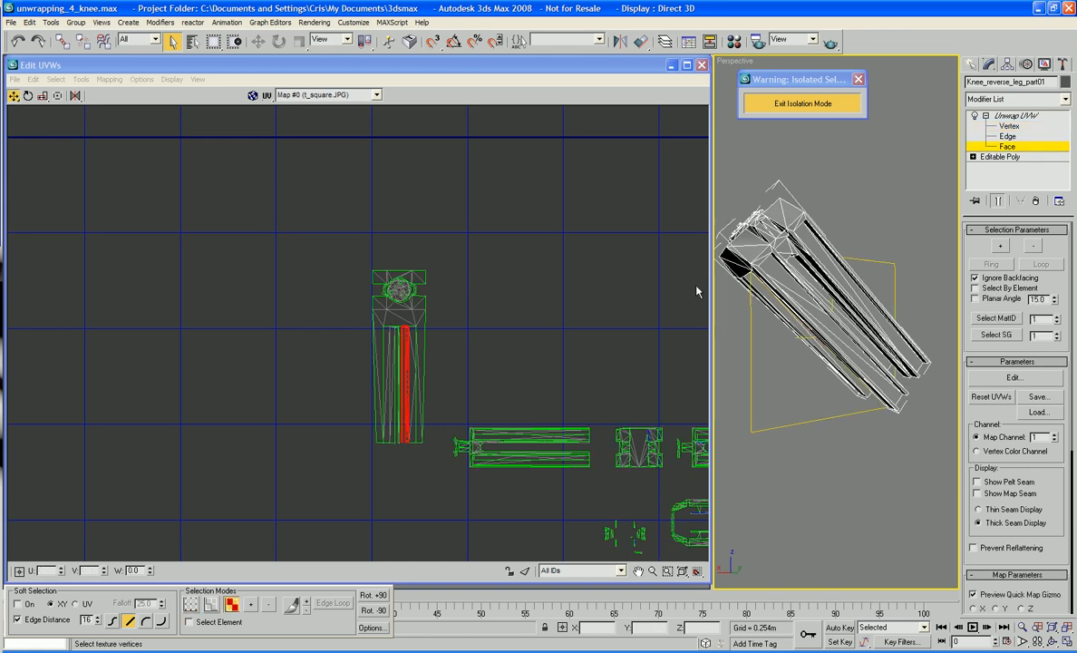
click(795, 286)
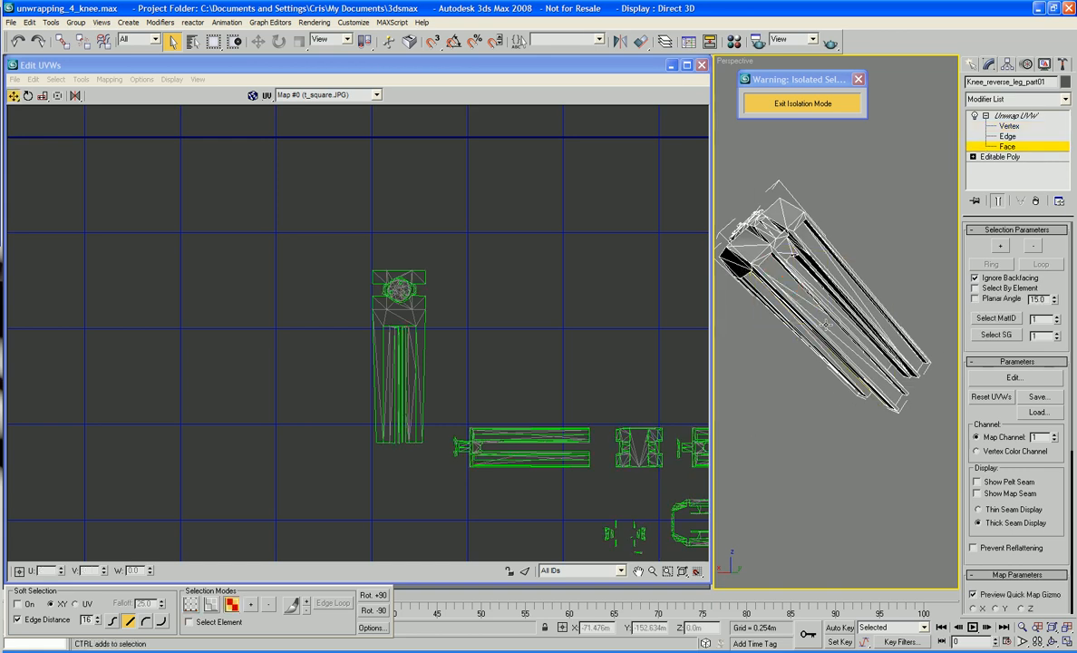
click(869, 367)
ctrl+click(871, 370)
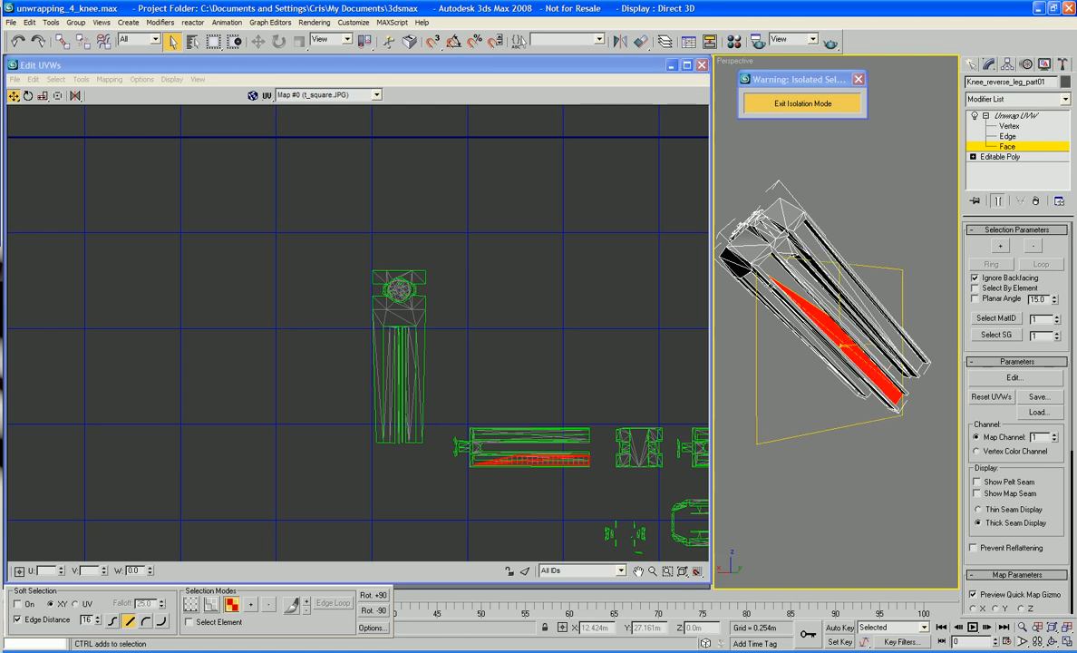
ctrl+click(803, 295)
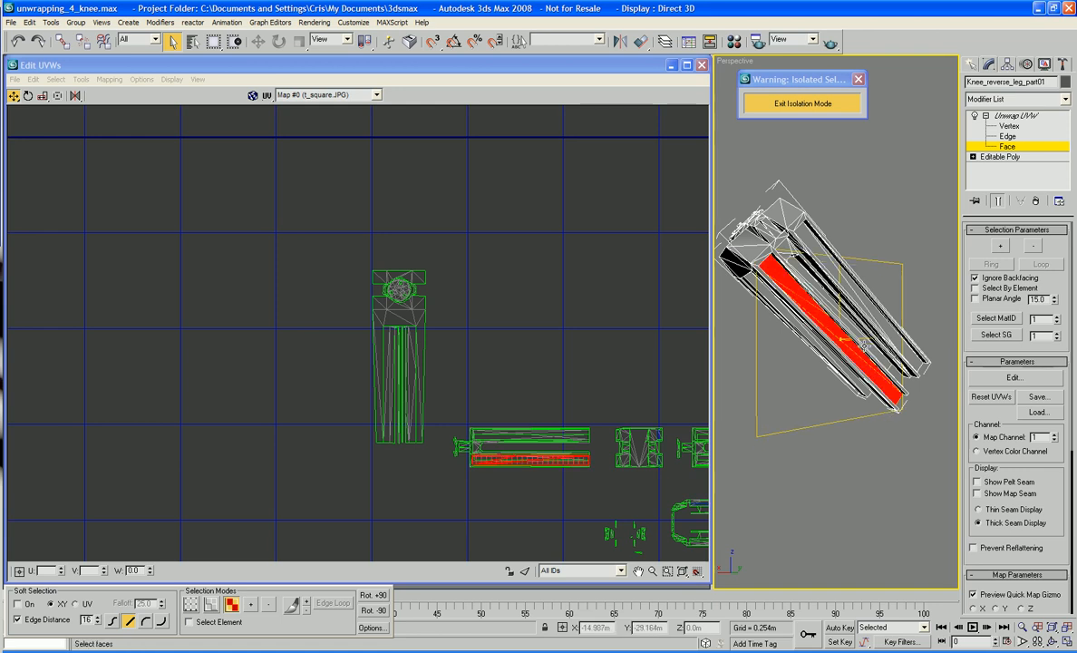
Add the matching long panel on the other leg, on the same side of the model, to the face selection
alt+middle_drag(860, 342, 852, 320)
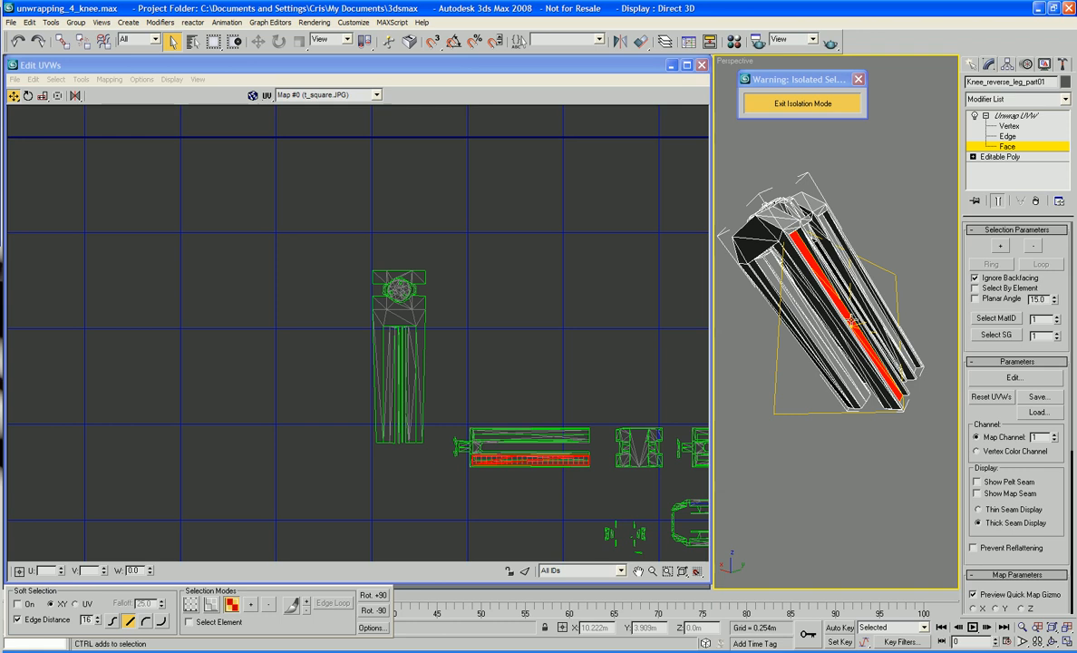
ctrl+click(852, 321)
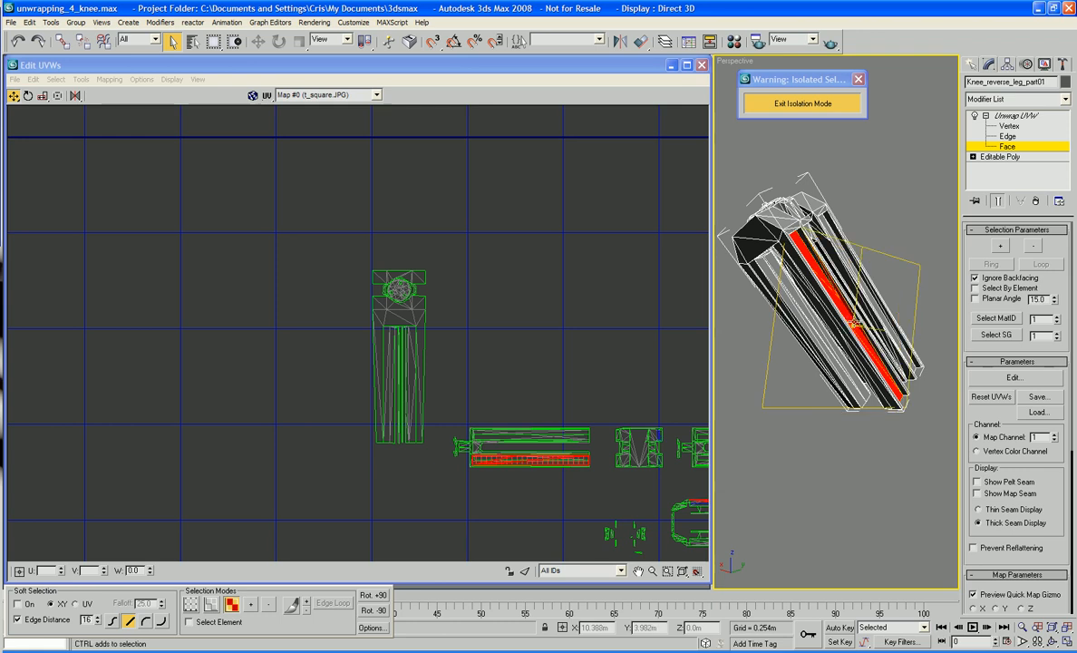
alt+click(850, 319)
alt+click(841, 315)
alt+middle_drag(842, 315, 775, 309)
ctrl+click(834, 337)
ctrl+click(846, 361)
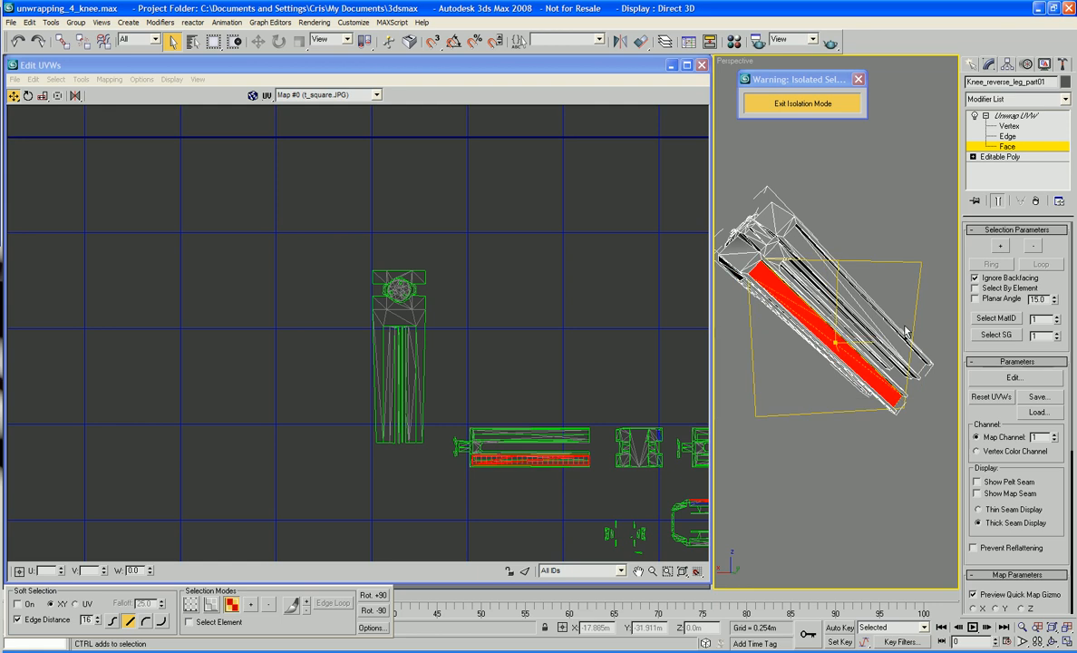
ctrl+click(843, 292)
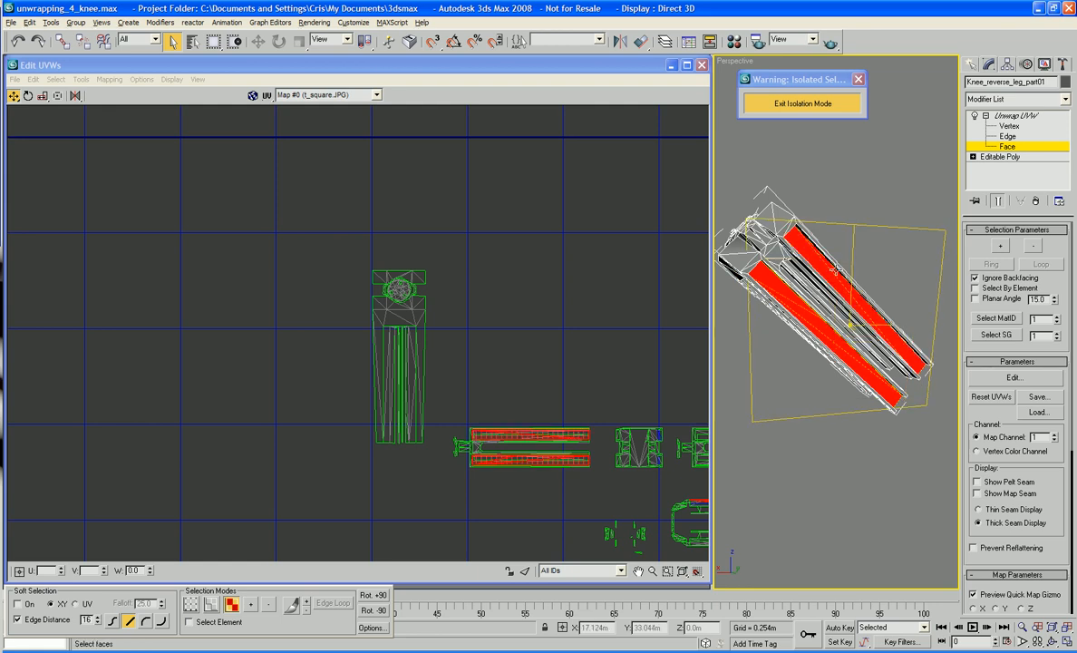
Add the long broad panels on the opposite side of both legs to the face selection
alt+middle_drag(843, 292, 1004, 272)
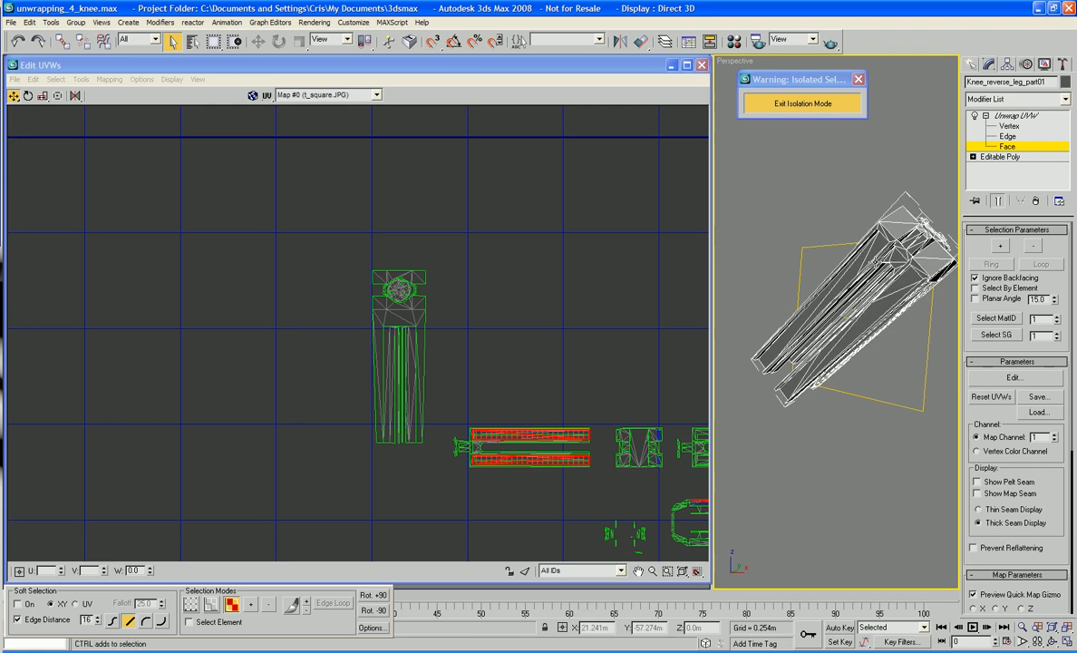
ctrl+click(874, 250)
ctrl+click(856, 268)
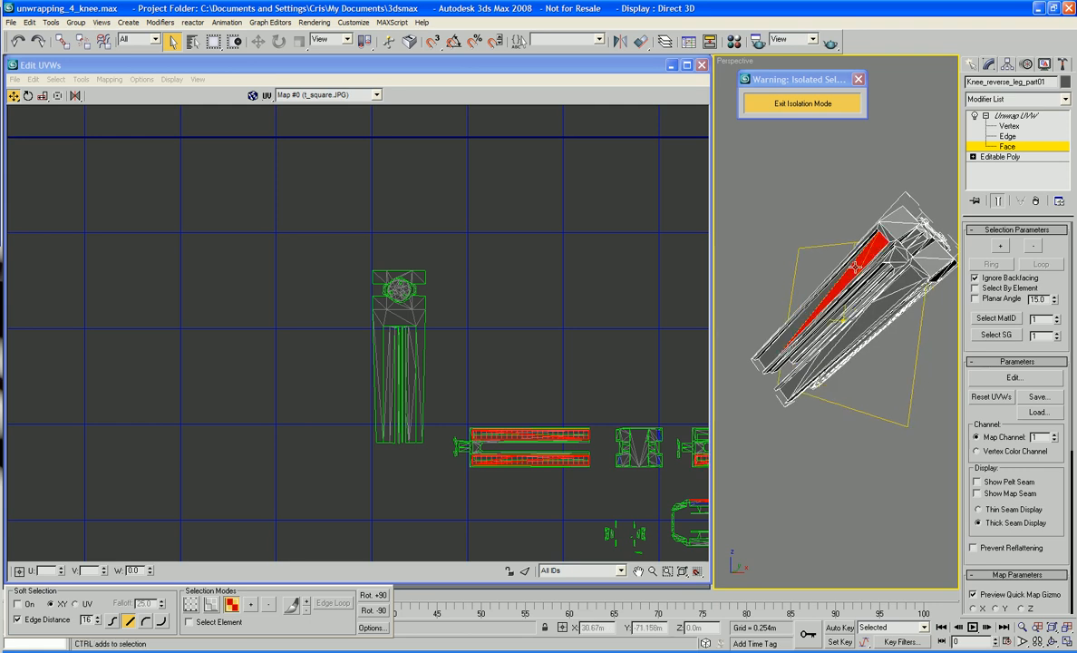
ctrl+click(807, 319)
ctrl+click(900, 286)
ctrl+click(881, 310)
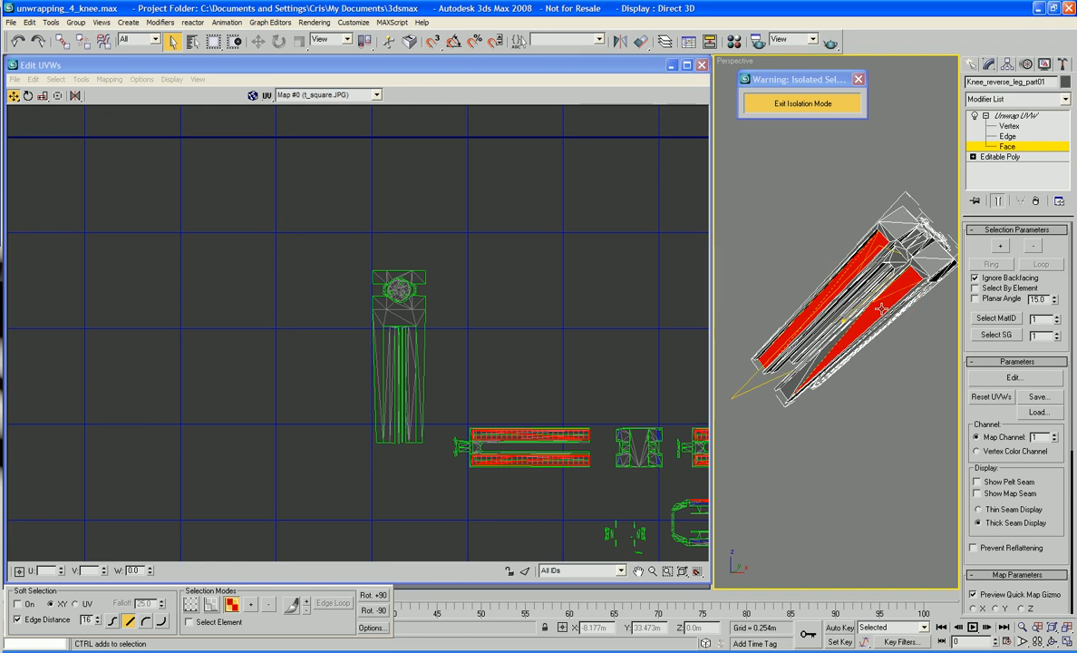
ctrl+click(830, 347)
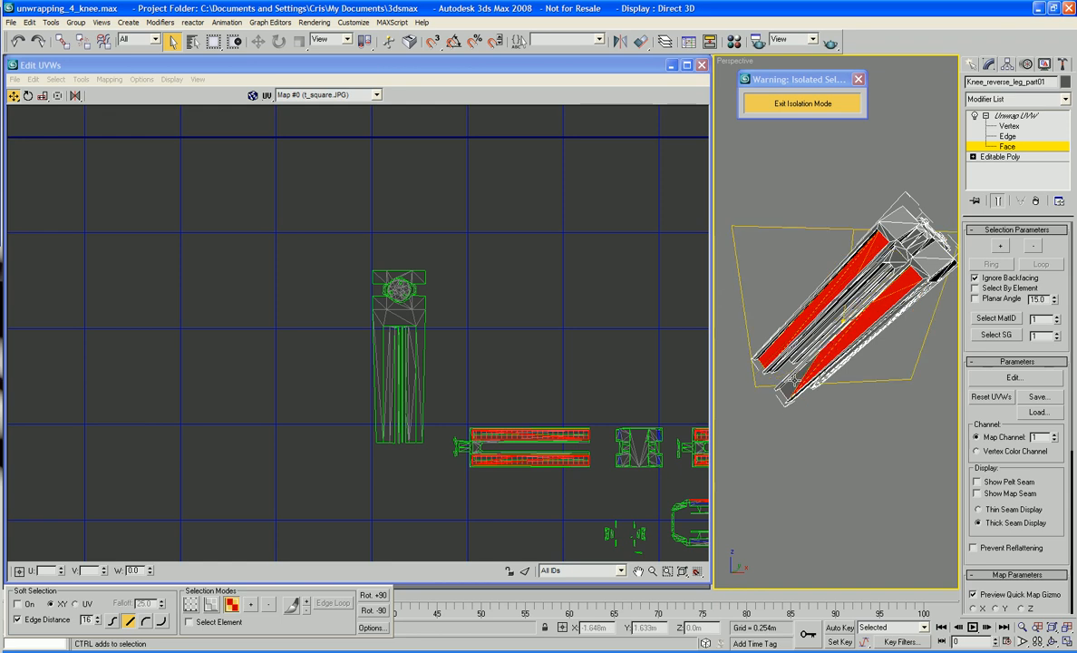
ctrl+click(794, 379)
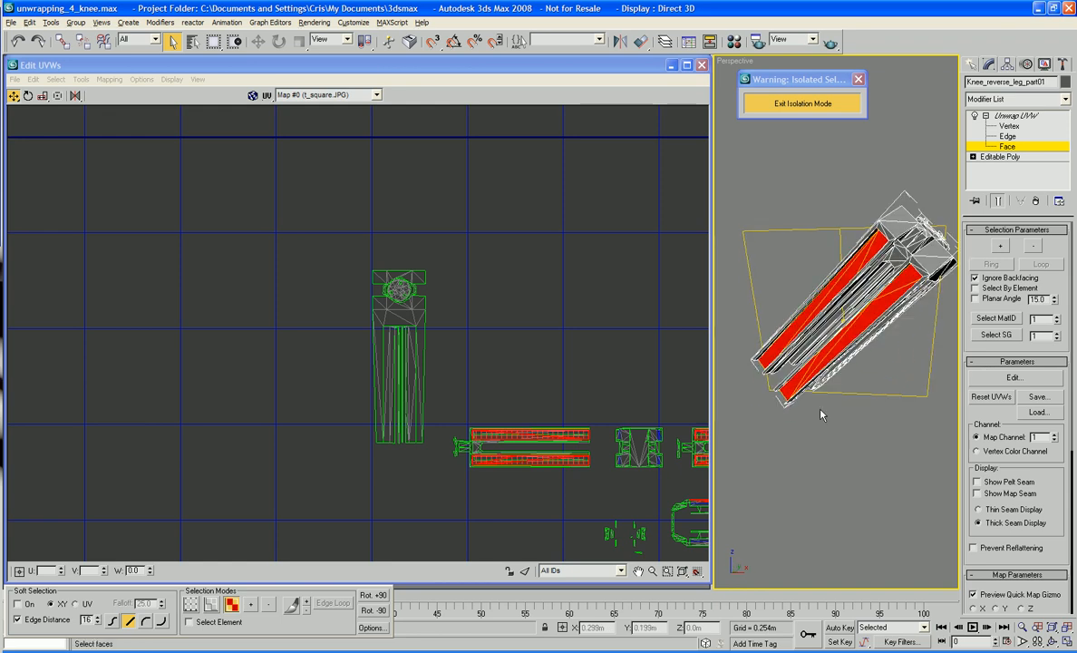
Detach the selected leg panels from their UV islands and move them to the empty area above the layout
scroll(589, 383, down, 3)
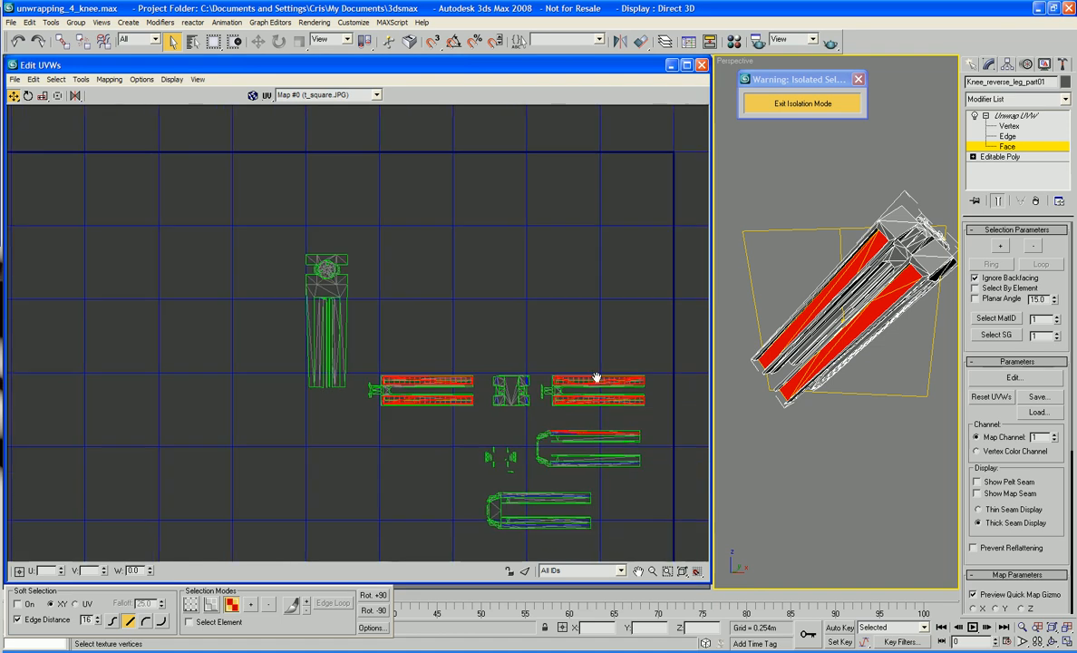
right_click(588, 385)
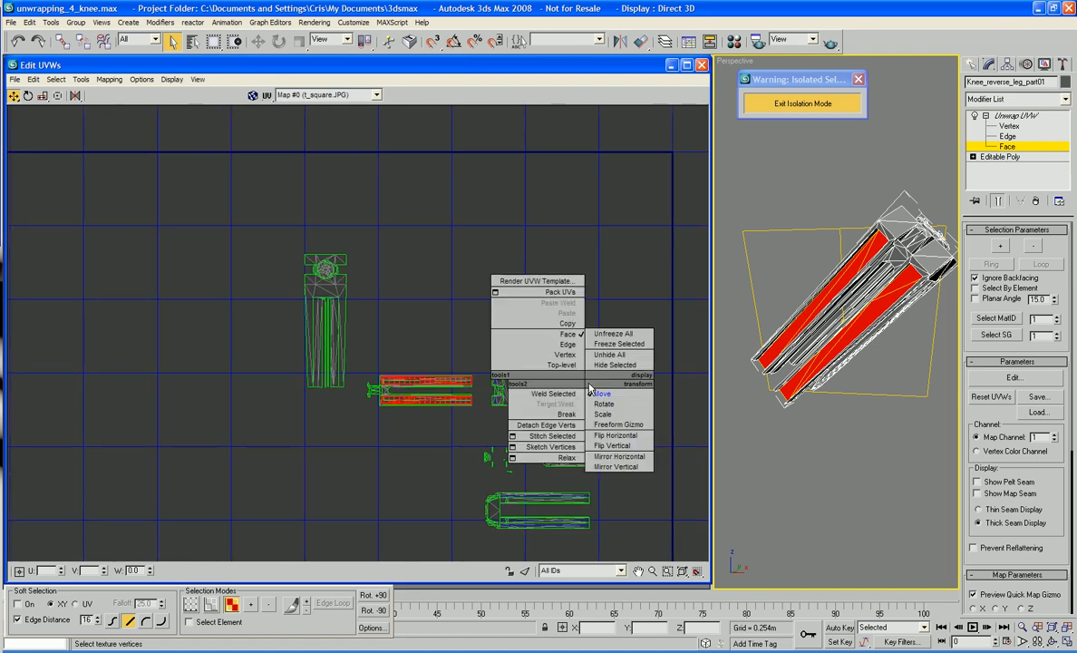
click(562, 420)
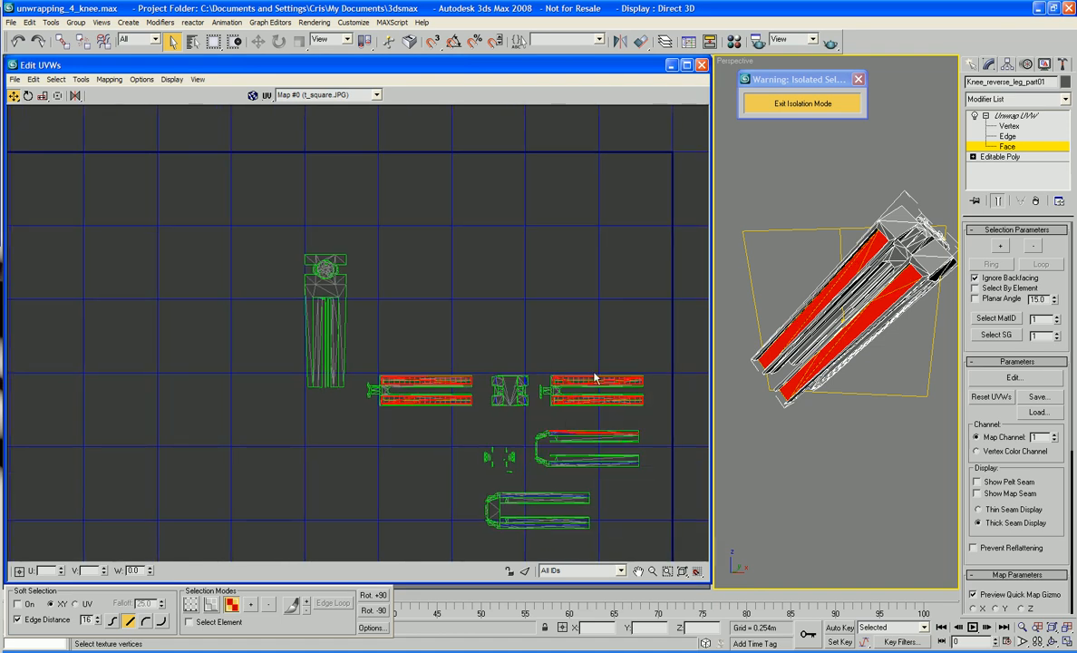
drag(596, 379, 565, 205)
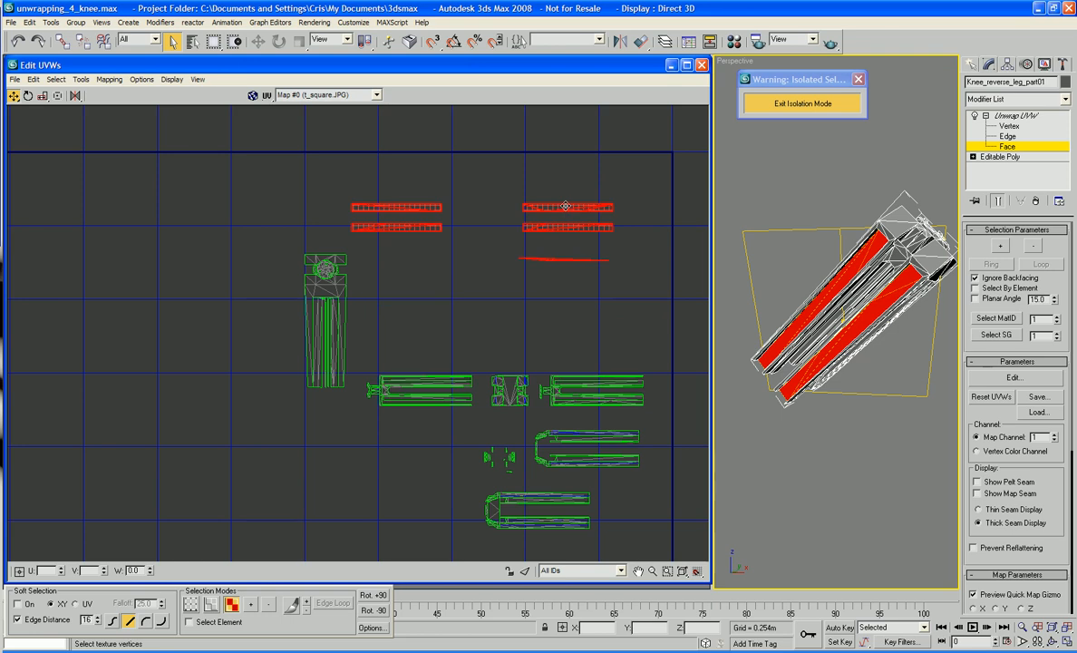
Start a new face selection with the long narrow wall bordering one leg's panel and the short wall at its upper end
click(594, 290)
alt+middle_drag(834, 380, 795, 312)
scroll(814, 367, up, 5)
click(819, 289)
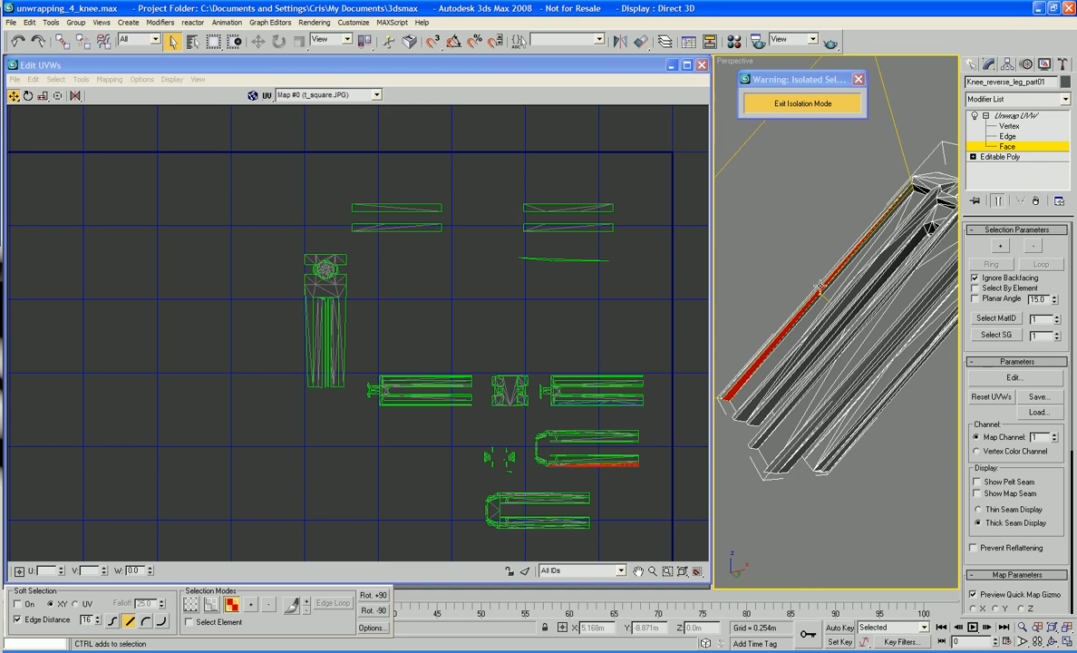
ctrl+click(826, 287)
middle_drag(880, 240, 887, 294)
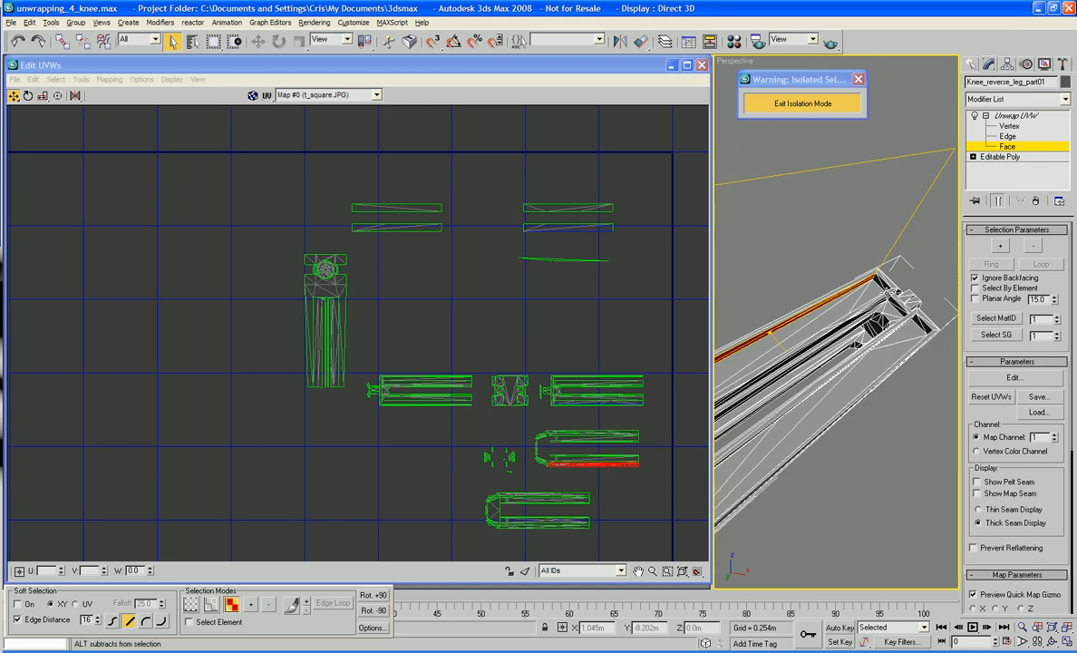
ctrl+click(876, 284)
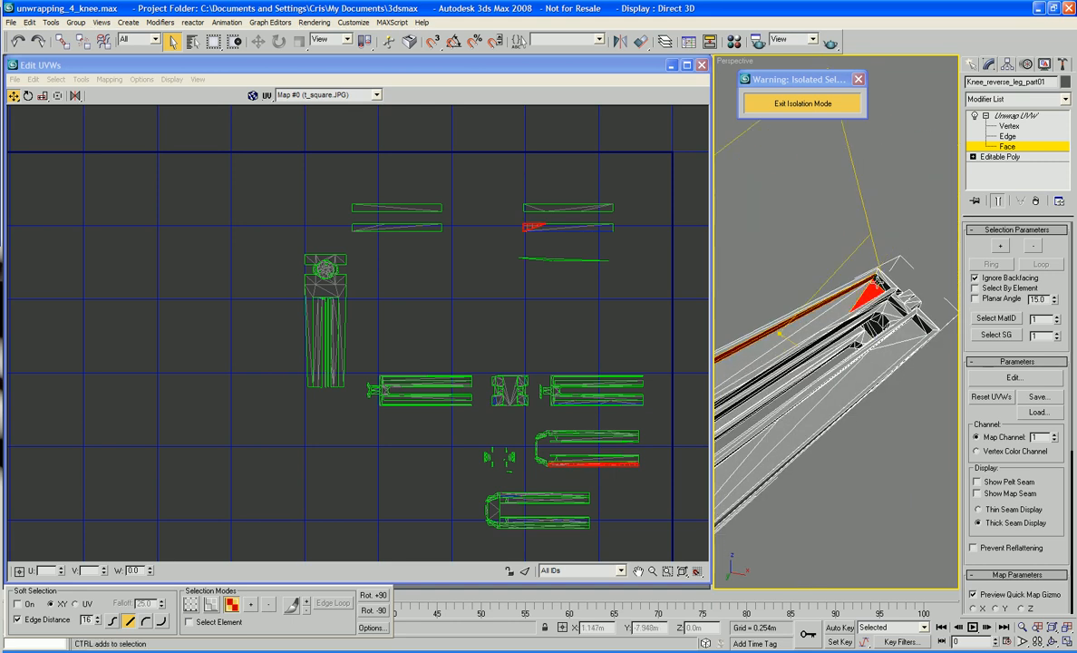
ctrl+click(878, 280)
ctrl+click(884, 283)
ctrl+click(873, 293)
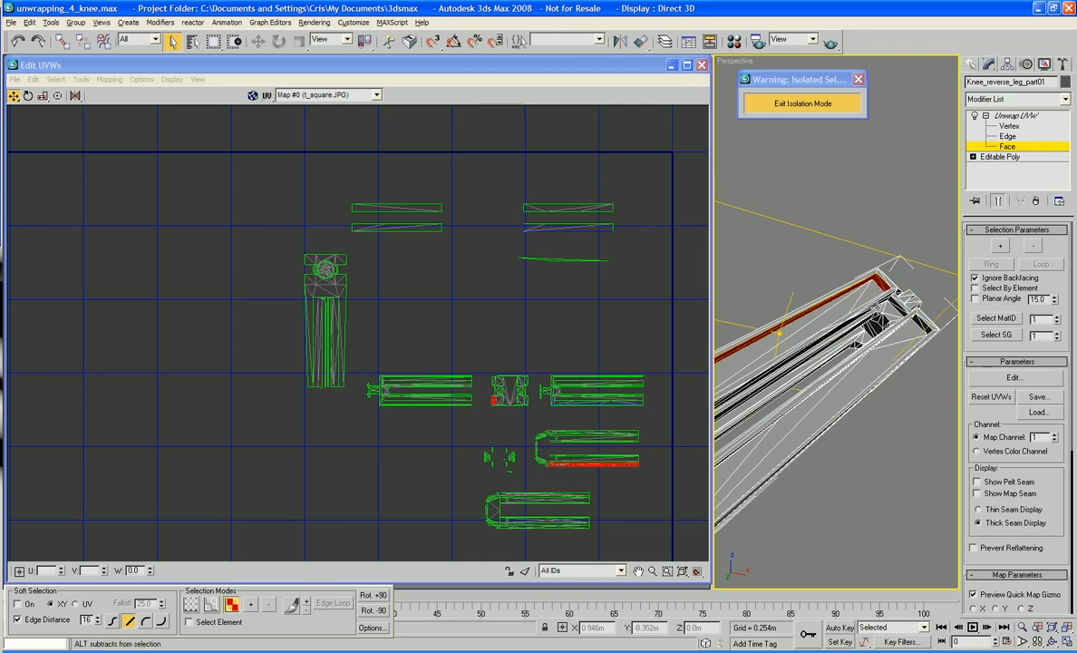
Add the long narrow wall along the opposite edge of the same leg panel to the selection
alt+middle_drag(842, 299, 874, 315)
ctrl+click(865, 311)
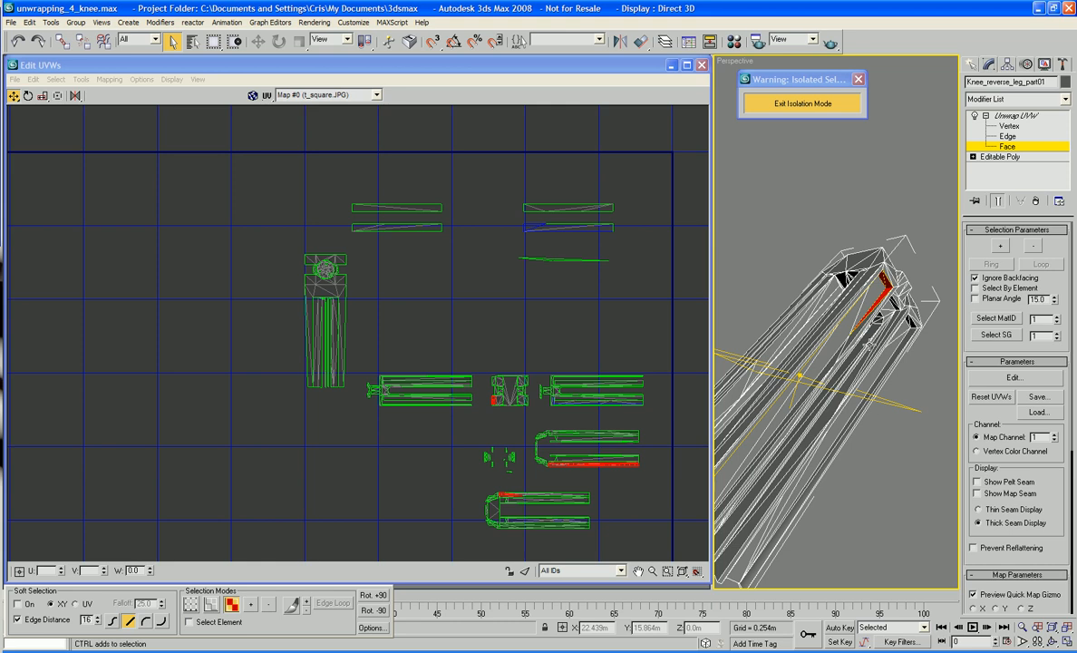
alt+middle_drag(861, 344, 868, 341)
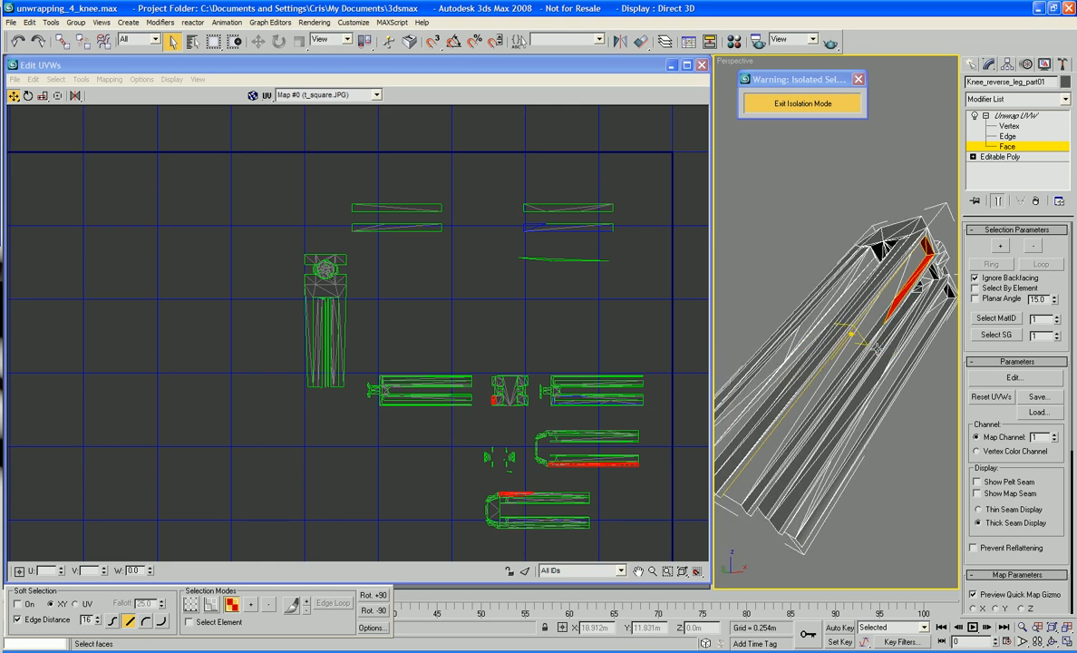
ctrl+click(811, 415)
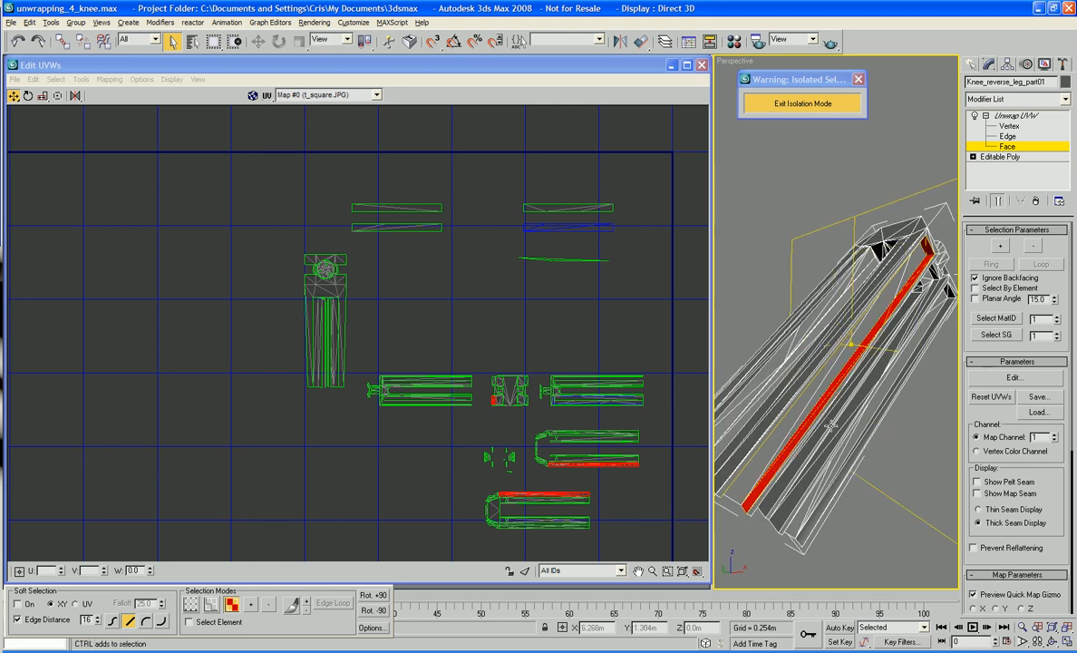
Add the two long narrow walls and the short end wall bordering the other leg's panel to the selection
alt+middle_drag(811, 415, 715, 380)
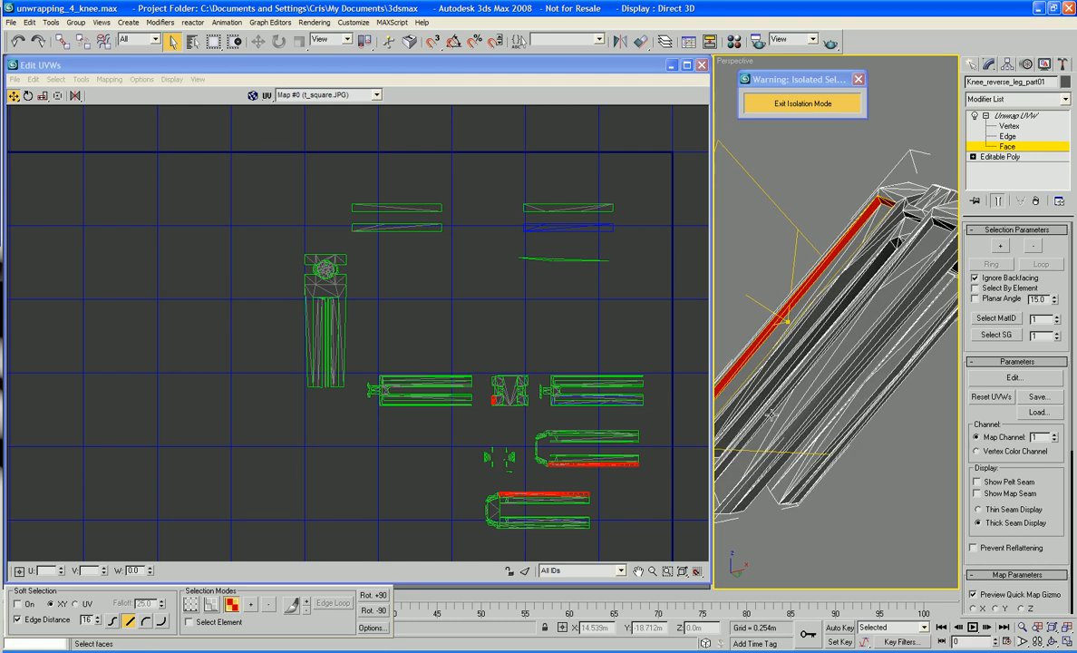
ctrl+click(792, 389)
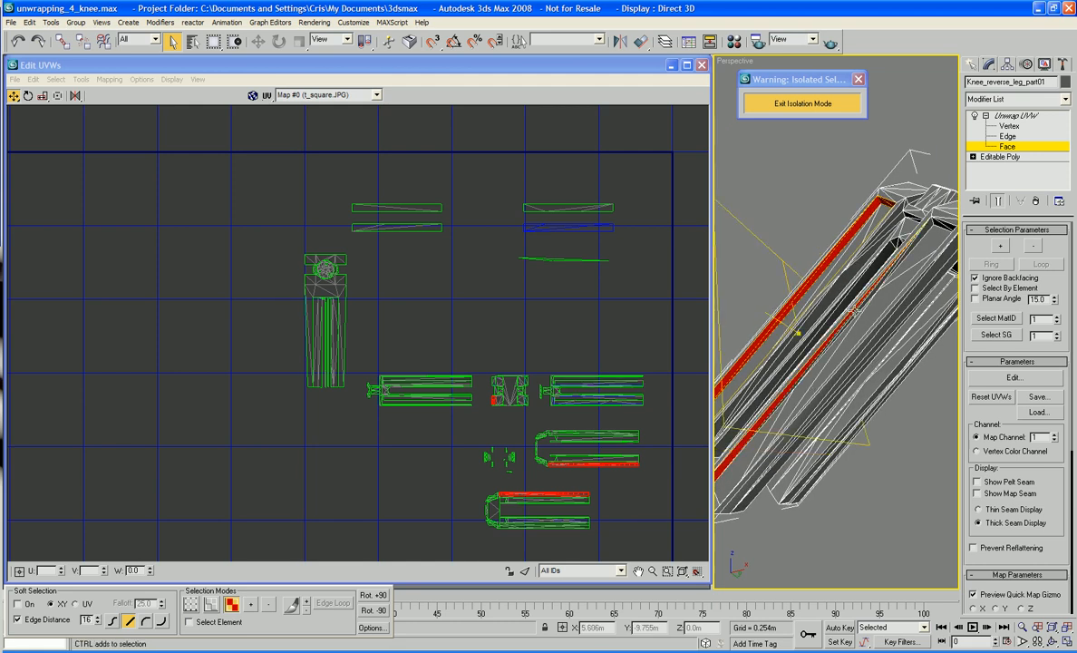
ctrl+click(859, 310)
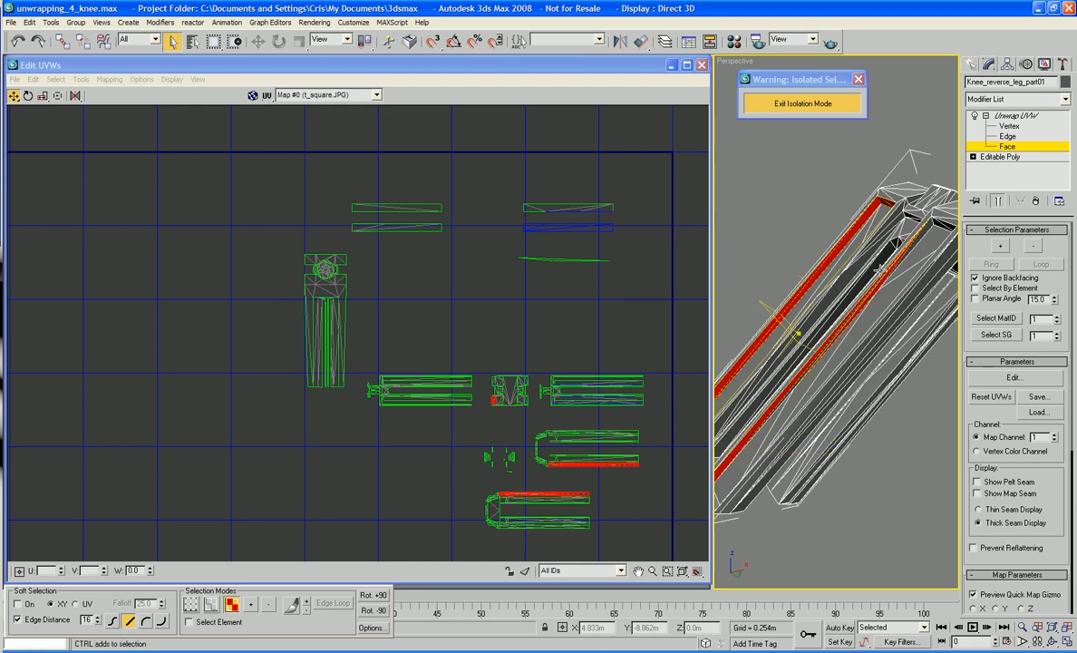
ctrl+click(923, 226)
alt+middle_drag(923, 227, 935, 301)
ctrl+click(935, 302)
middle_drag(943, 346, 1012, 280)
ctrl+click(862, 389)
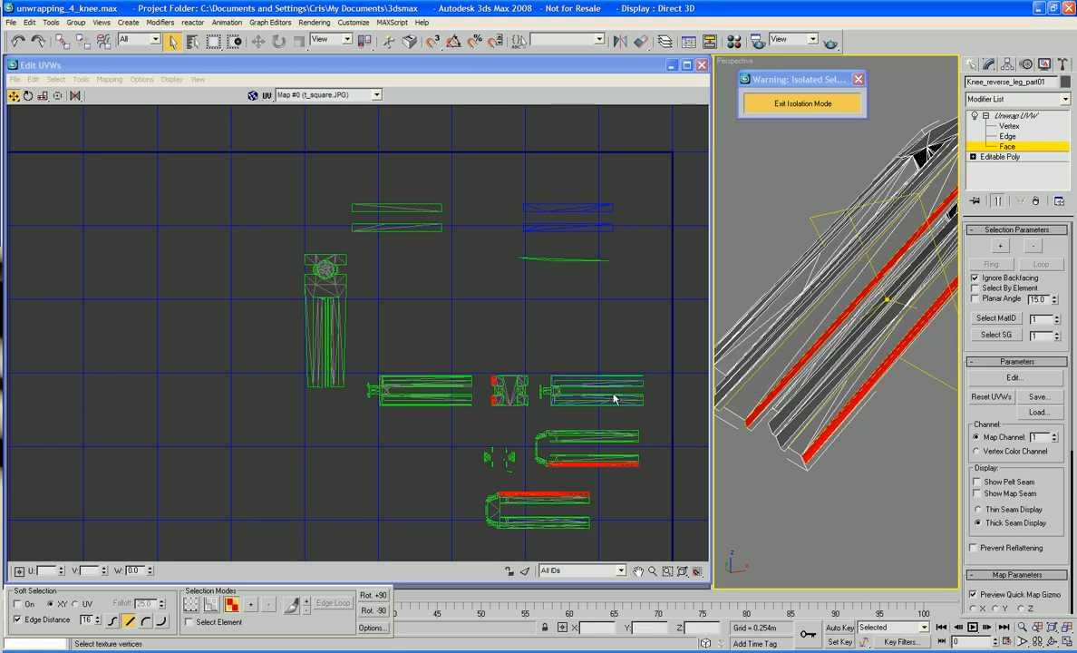
Add the next long narrow wall bordering a leg panel on the part's opposite side to the face selection
alt+middle_drag(749, 349, 873, 433)
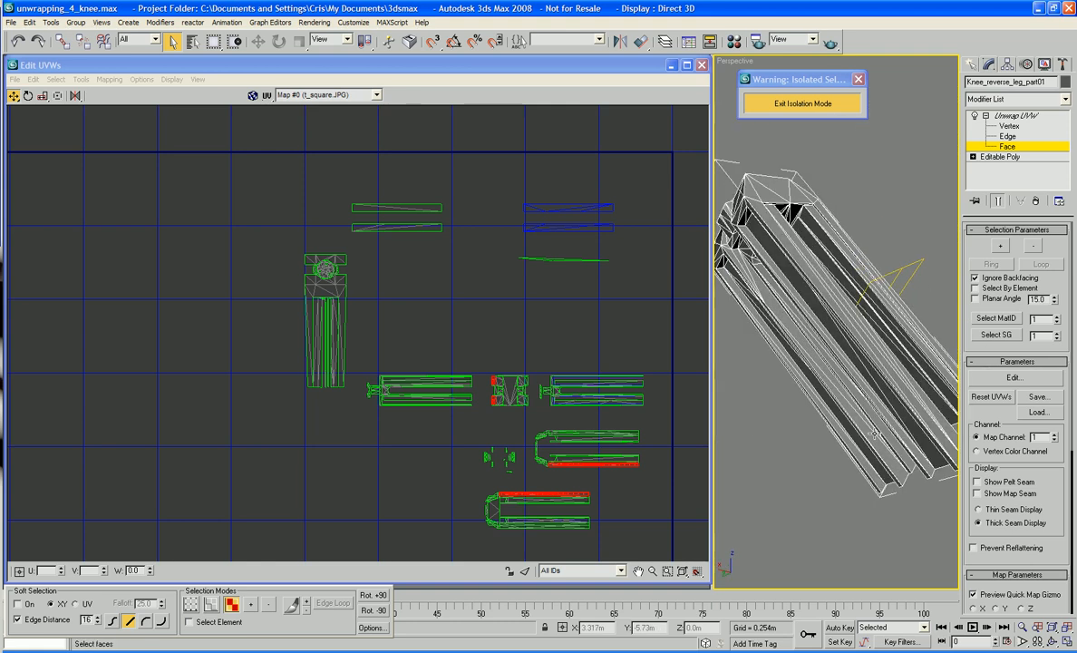
scroll(874, 433, up, 3)
ctrl+click(822, 461)
ctrl+click(823, 450)
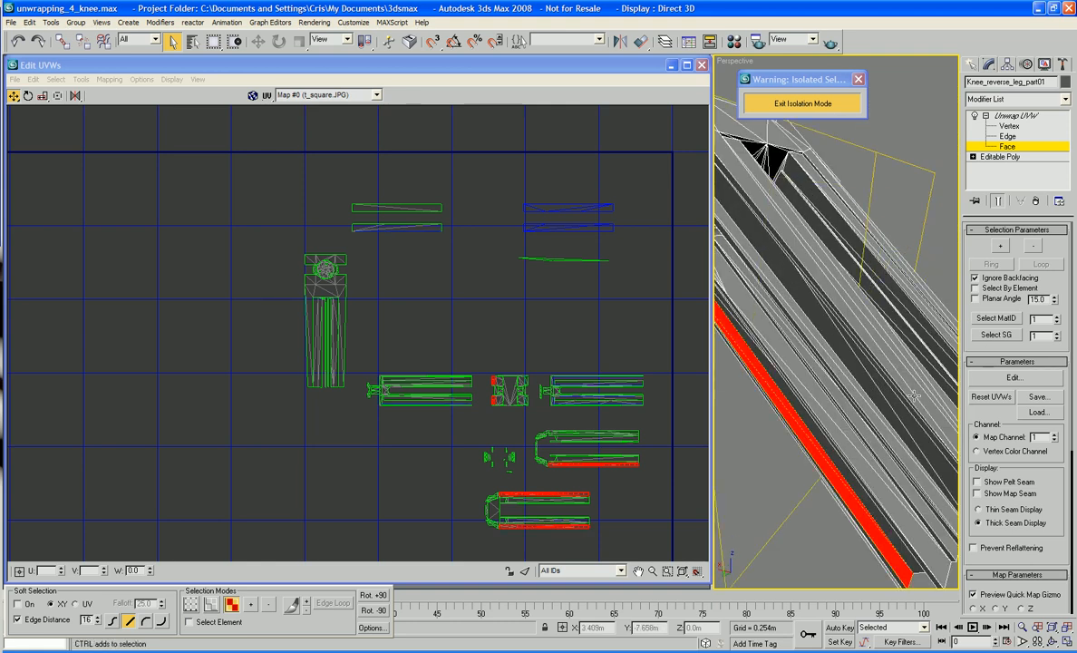
Add the remaining long narrow walls and short upper end walls bordering the leg panels to the selection
alt+middle_drag(827, 365, 804, 279)
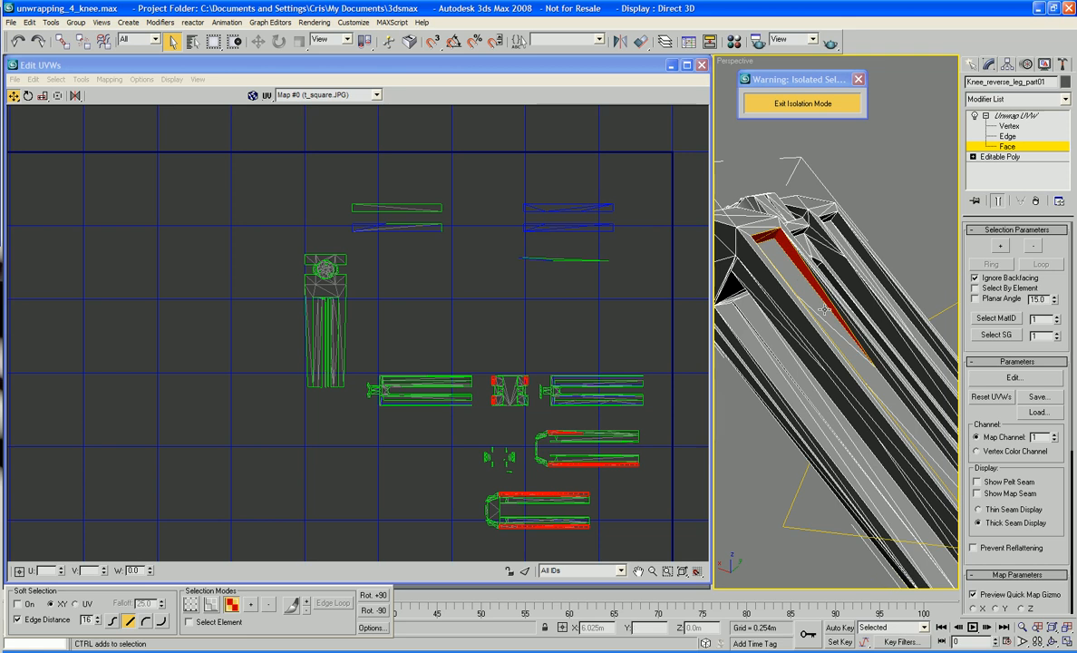
ctrl+click(868, 350)
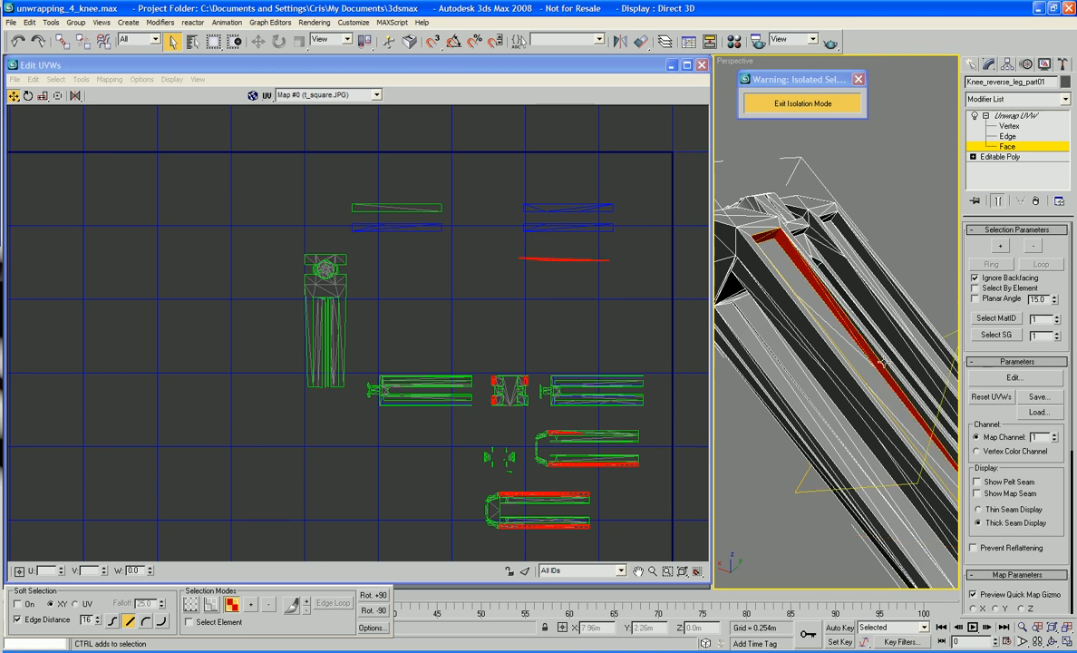
alt+middle_drag(881, 363, 739, 431)
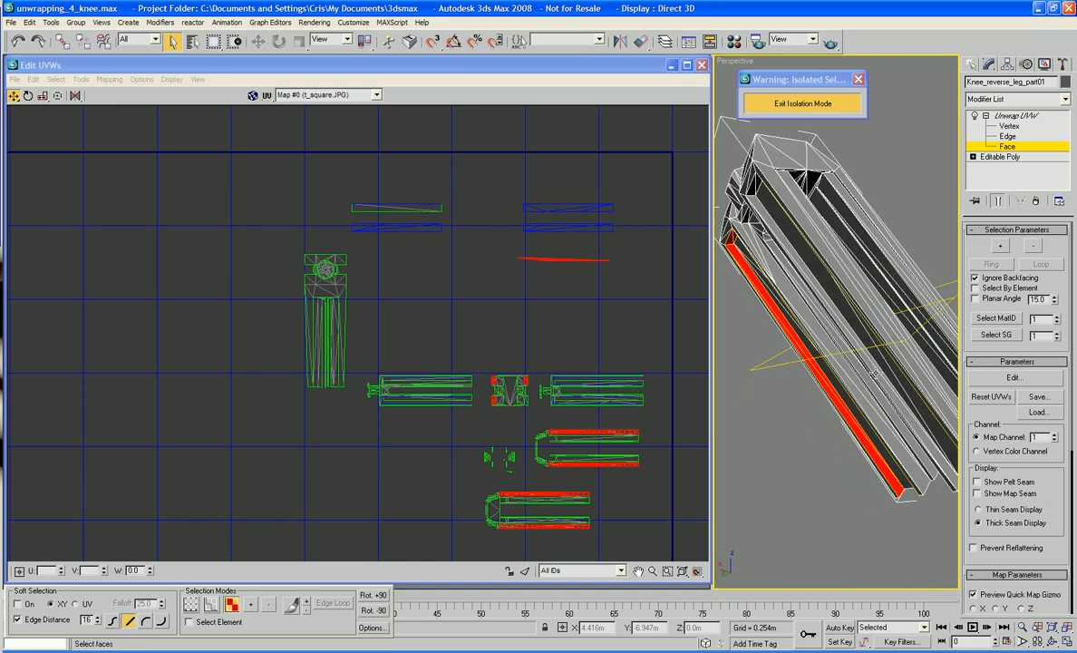
ctrl+click(875, 373)
ctrl+click(869, 361)
alt+middle_drag(780, 188, 728, 199)
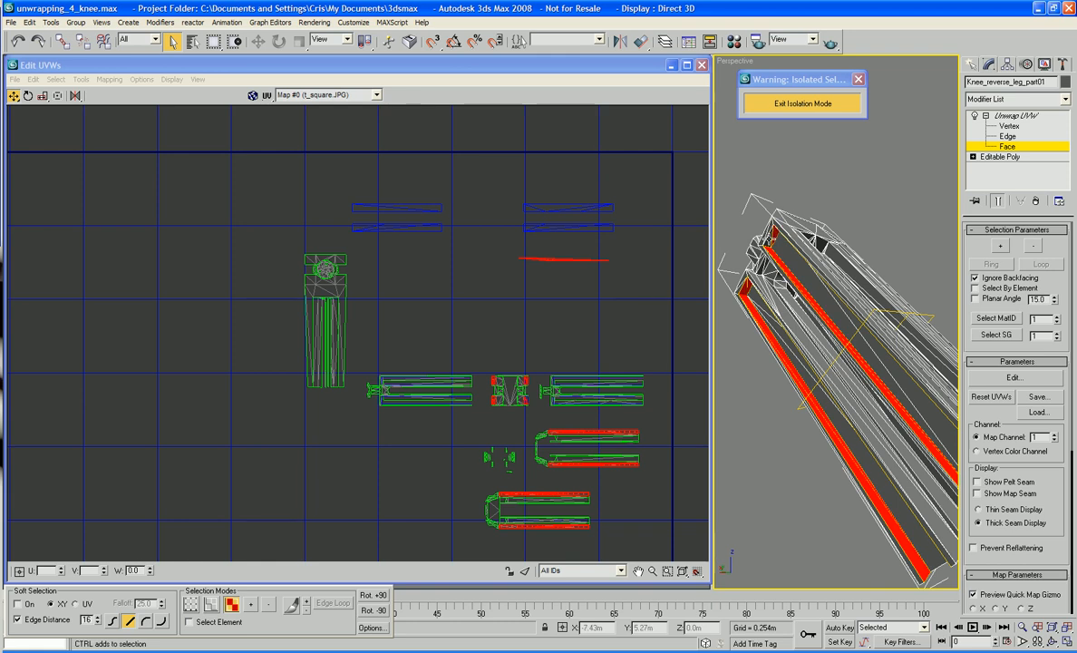
Break the selected walls off their UV islands and move them to the empty area left of the layout
scroll(442, 300, down, 3)
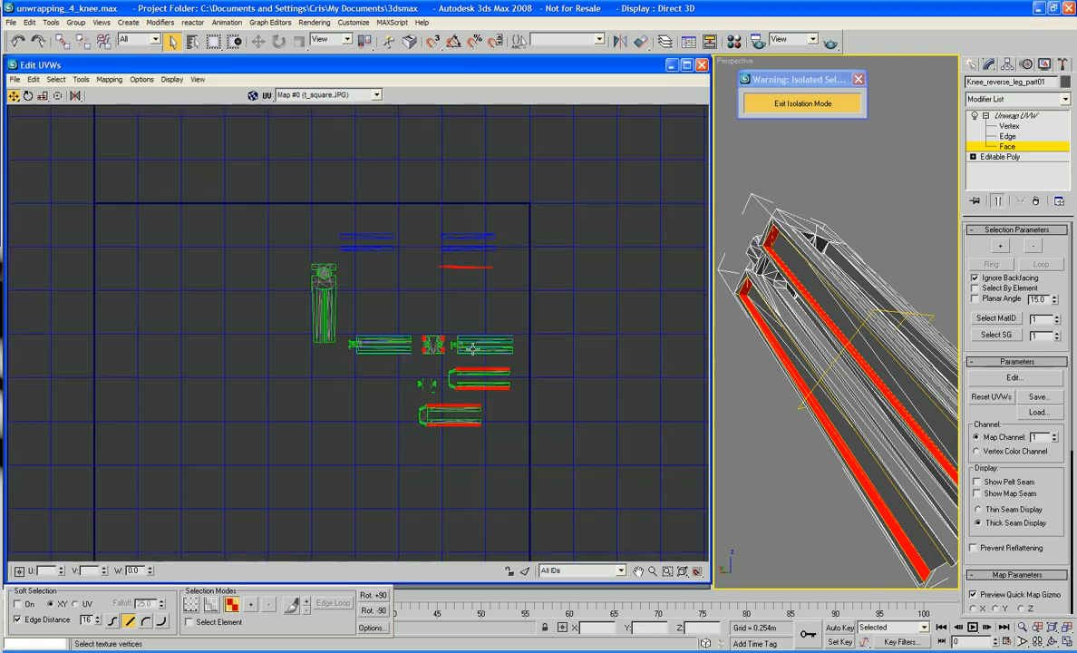
right_click(474, 371)
click(494, 424)
drag(474, 371, 233, 372)
middle_drag(276, 378, 410, 390)
scroll(410, 389, up, 2)
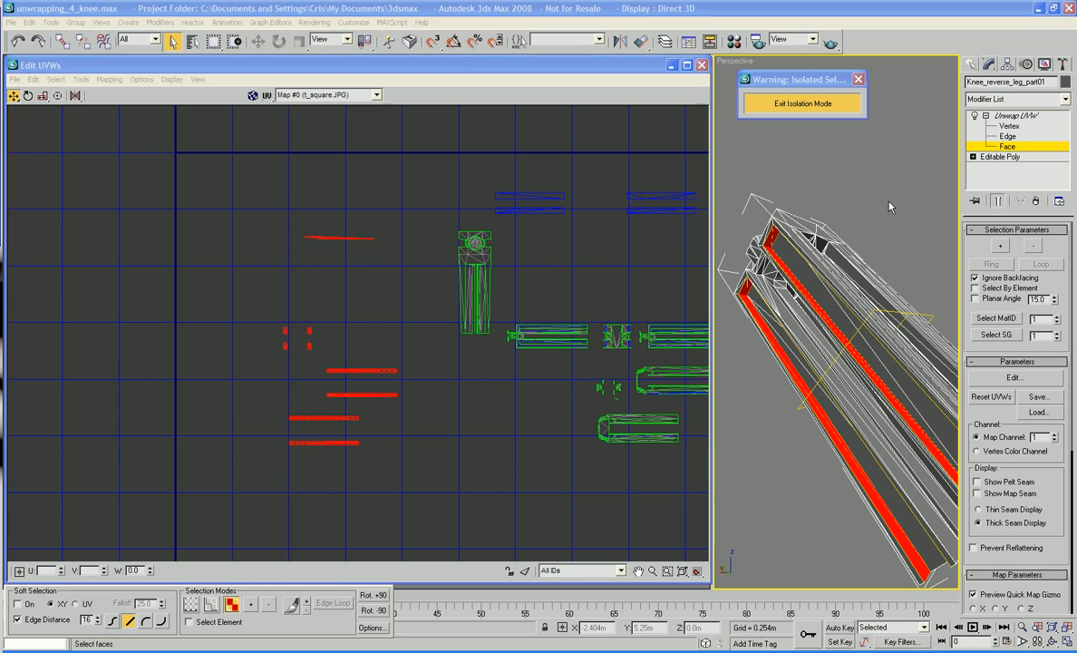
Clear the selection and move the upper left leg panel of the four into the area with the detached walls
click(449, 410)
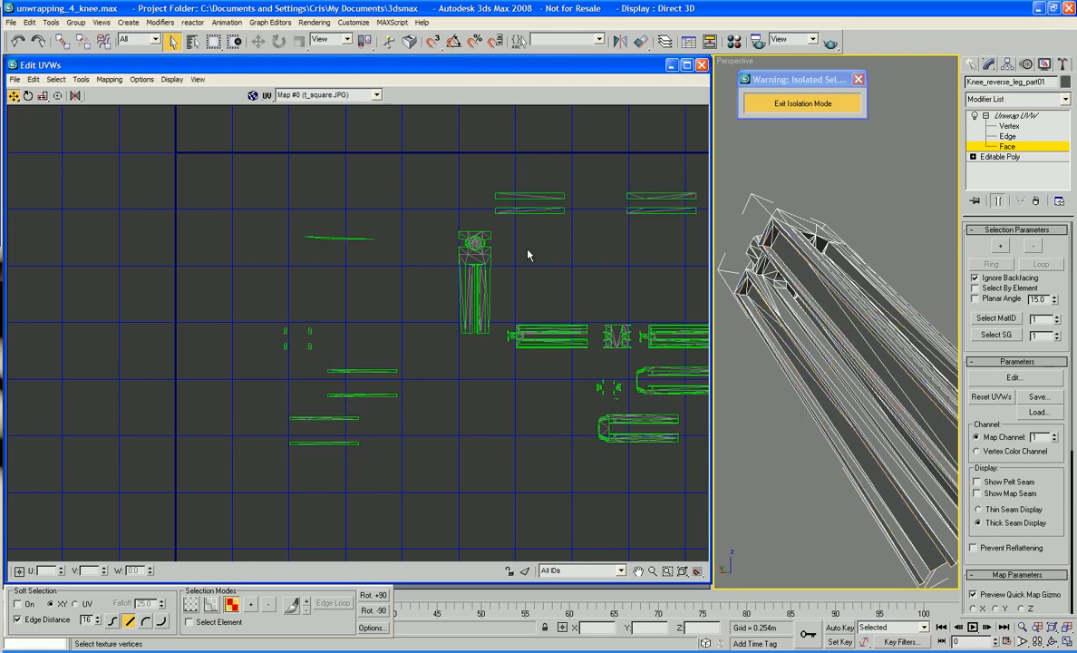
drag(571, 205, 381, 311)
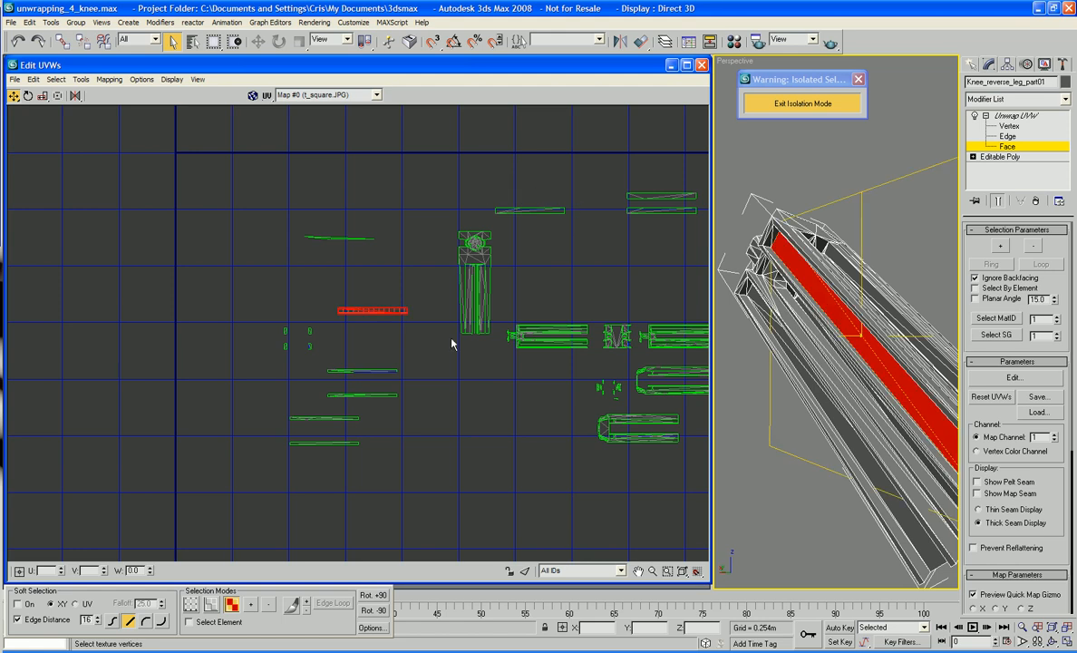
scroll(451, 339, up, 2)
middle_drag(496, 330, 520, 342)
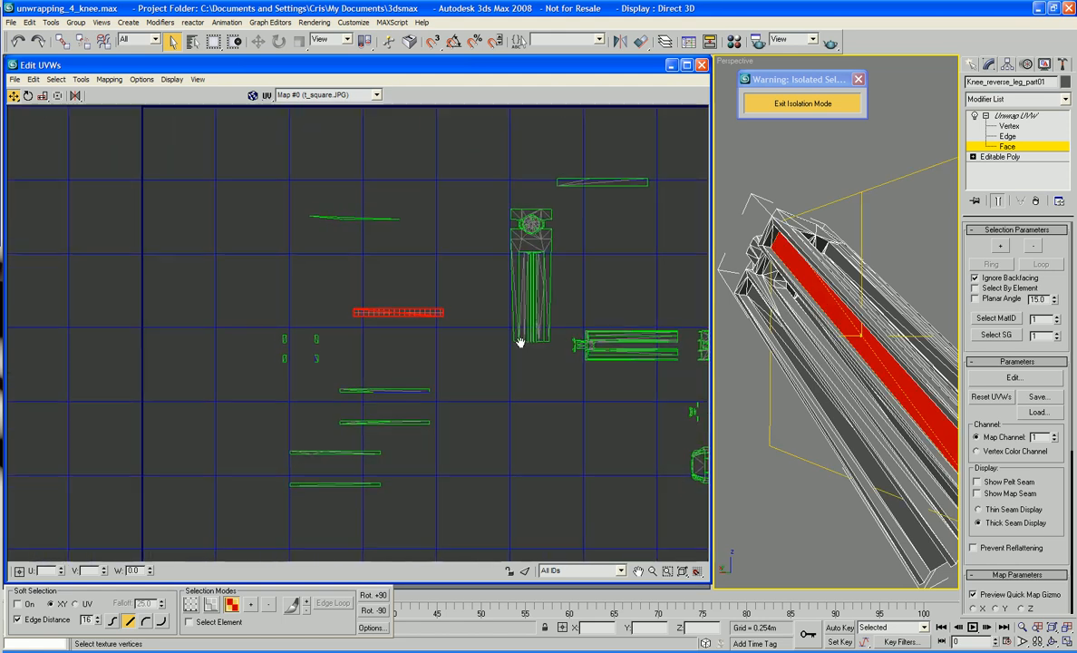
Try to grow the panel's face selection to its bordering walls and move them together, and undo the move
click(1000, 245)
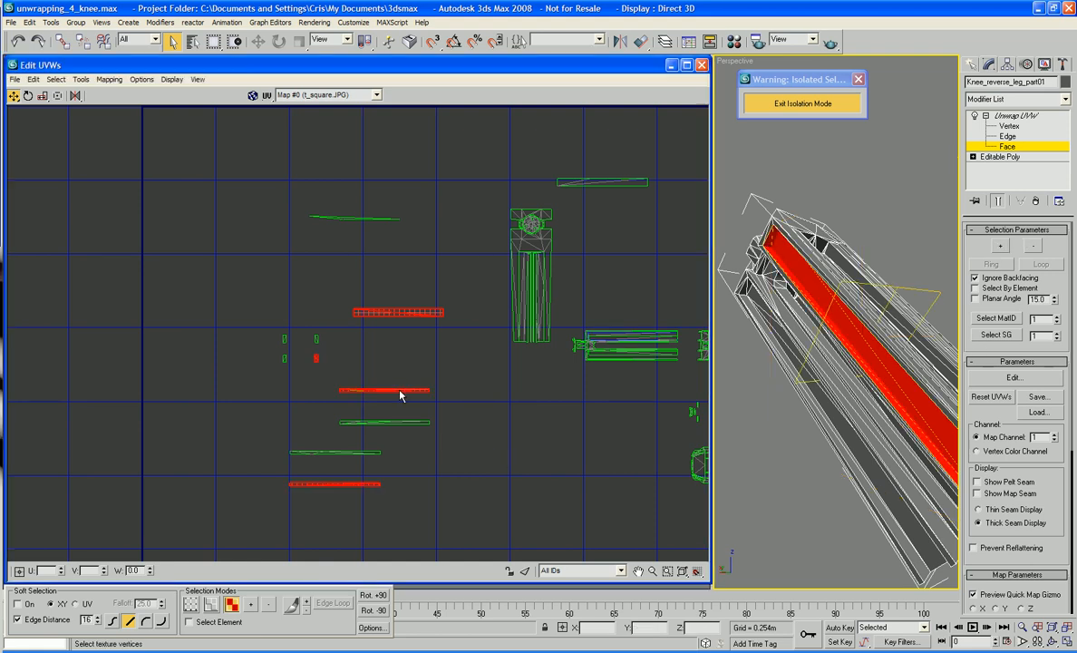
drag(400, 390, 294, 338)
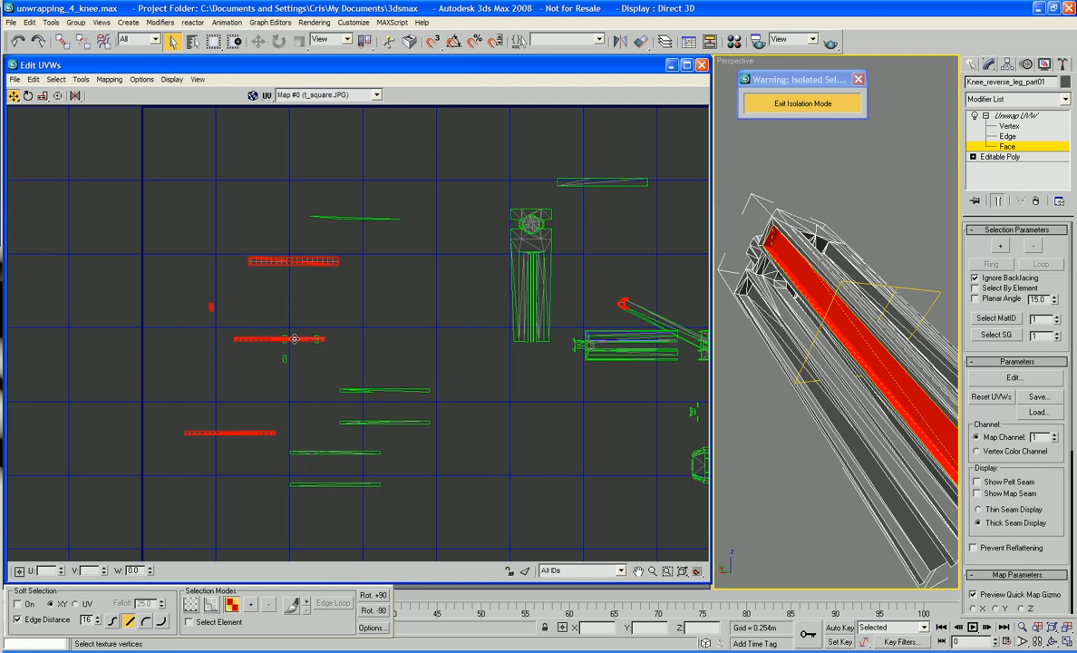
key(ctrl+z)
alt+middle_drag(788, 447, 723, 353)
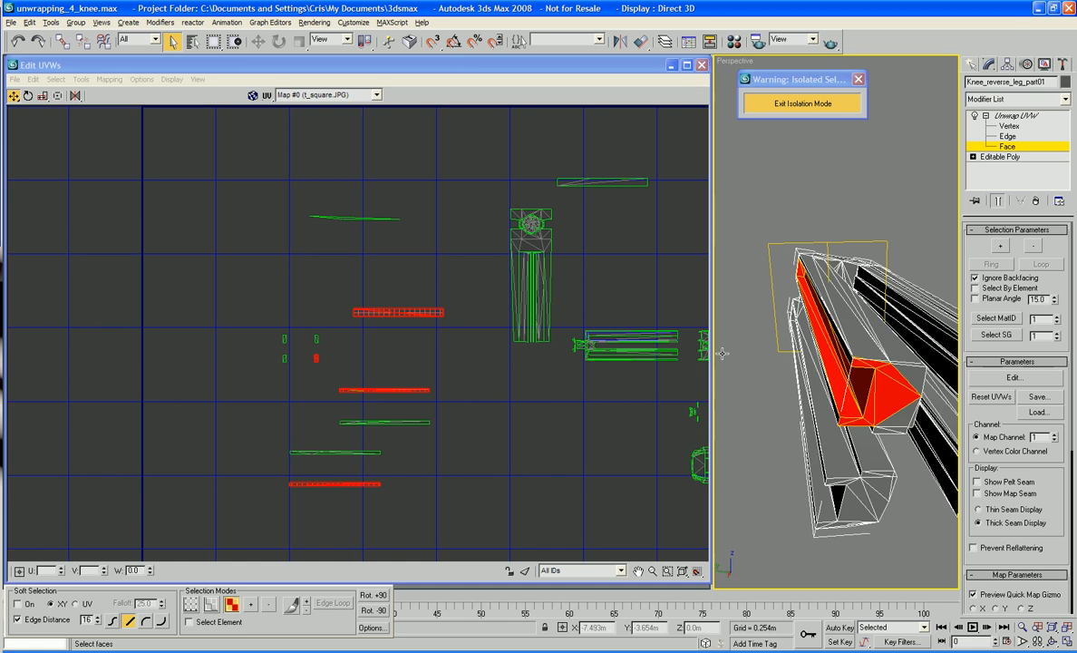
ctrl+click(909, 375)
ctrl+click(895, 418)
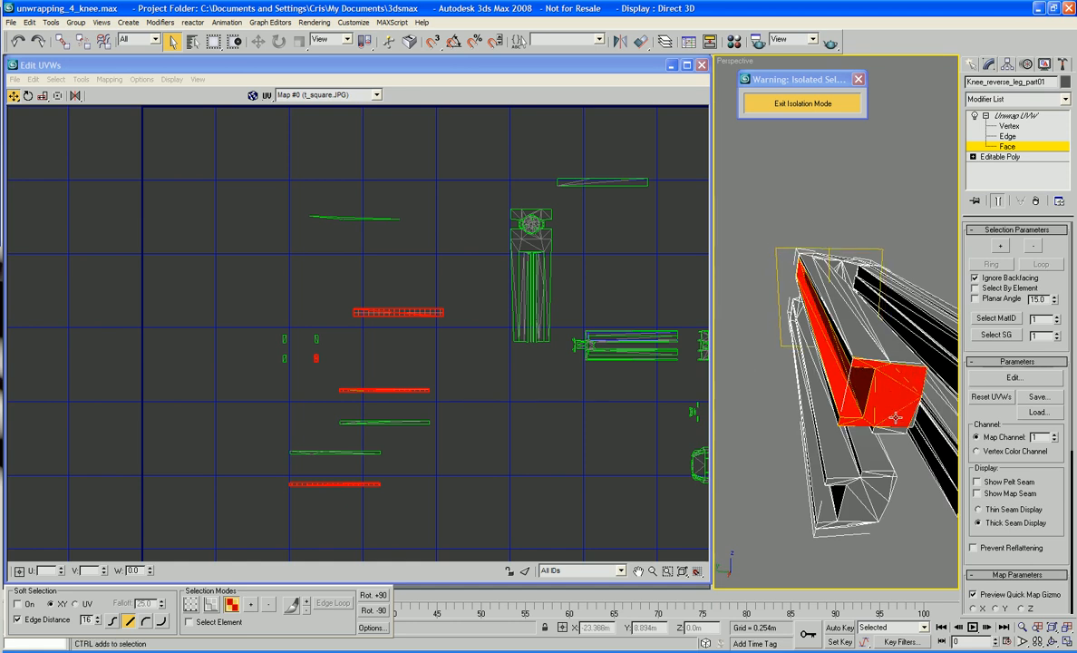
ctrl+click(898, 430)
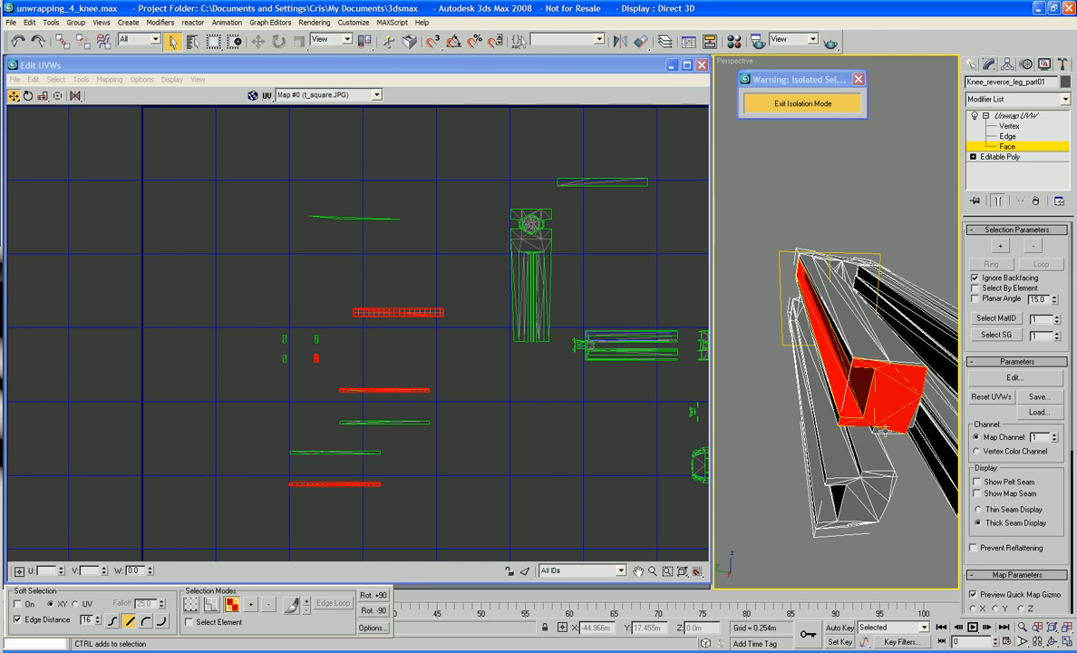
ctrl+click(903, 429)
middle_drag(697, 420, 576, 415)
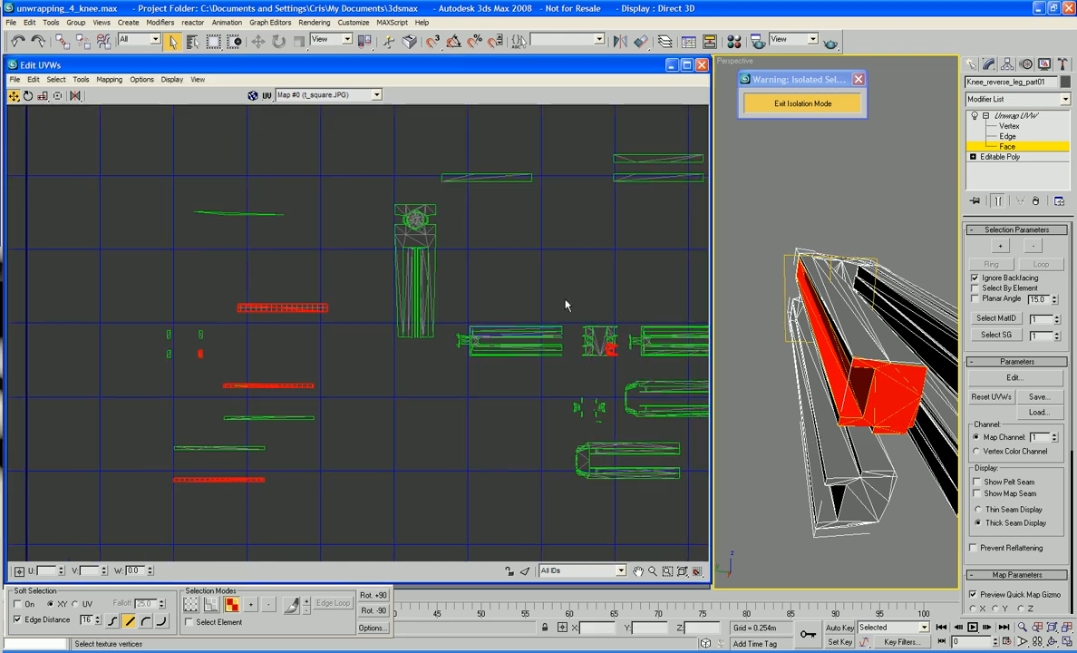
ctrl+click(863, 377)
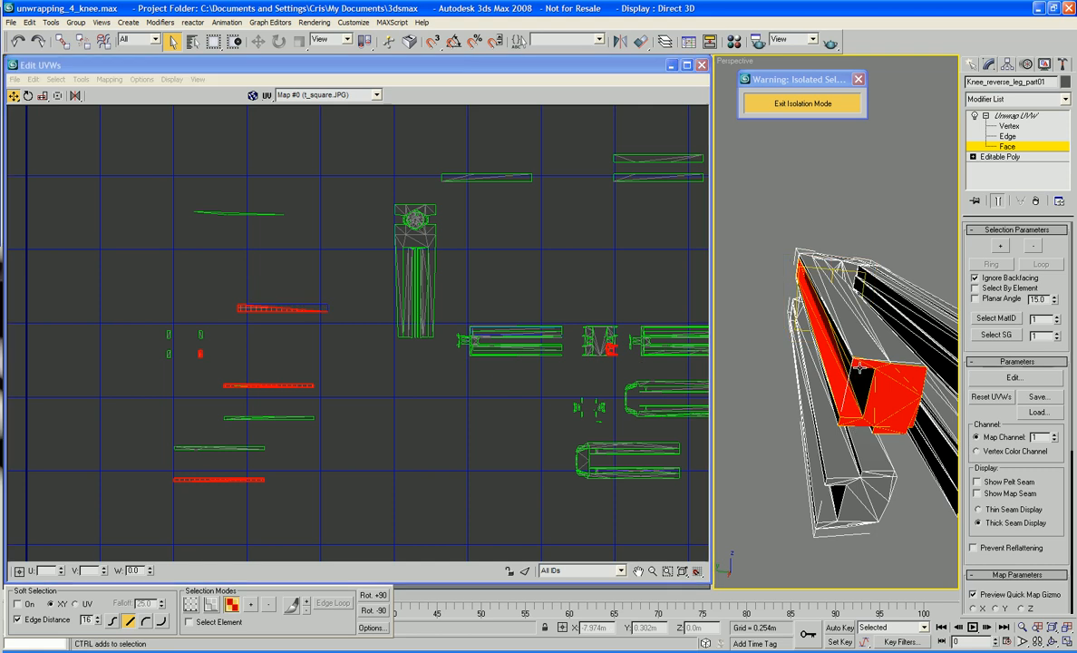
ctrl+click(864, 378)
ctrl+click(867, 368)
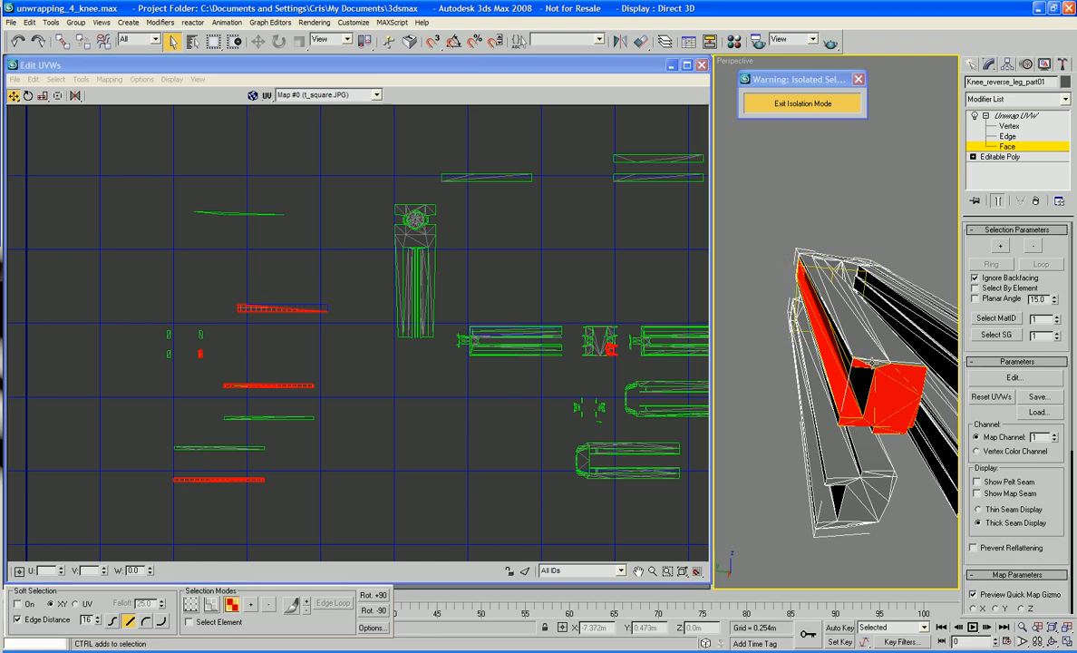
ctrl+click(868, 368)
ctrl+click(868, 368)
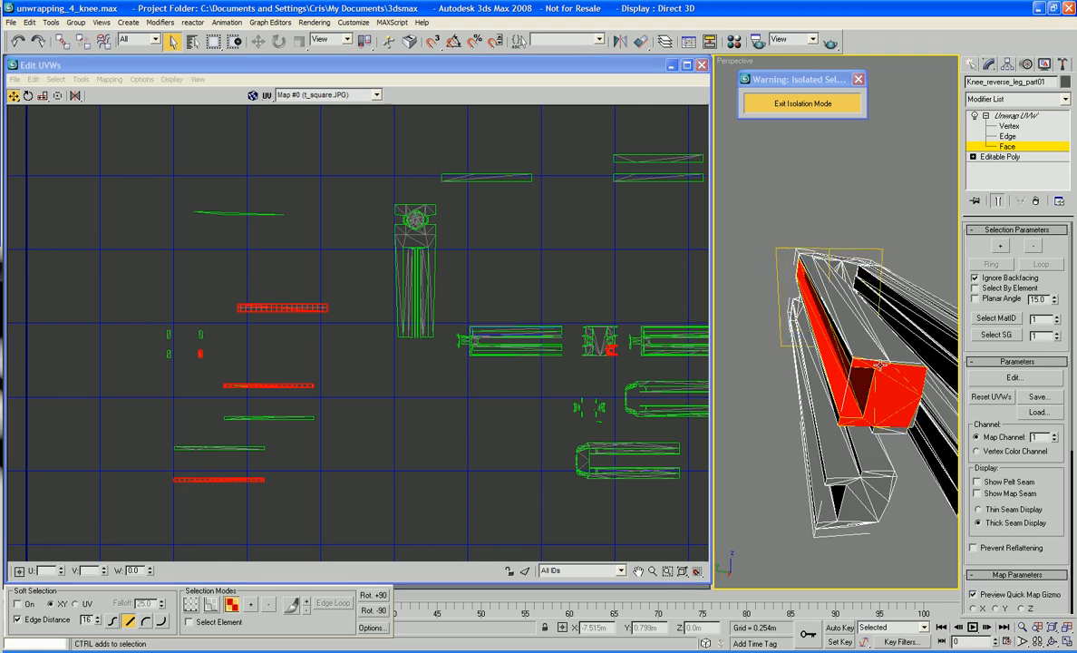
Reselect only the leg panel and grow the face selection to its bordering walls
click(880, 370)
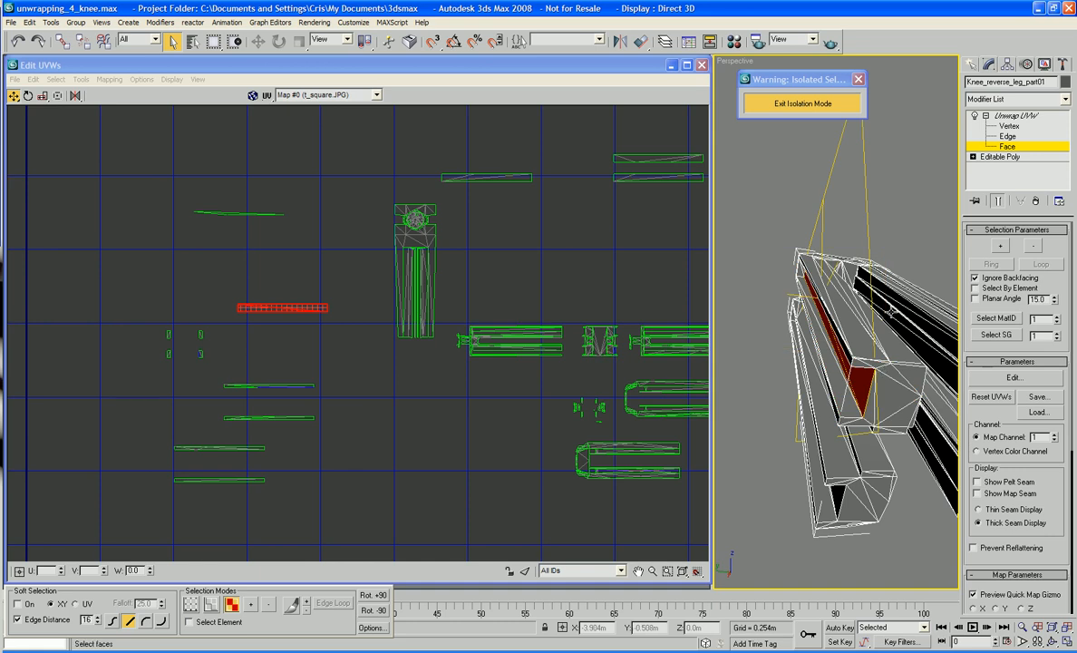
click(1000, 246)
ctrl+click(863, 370)
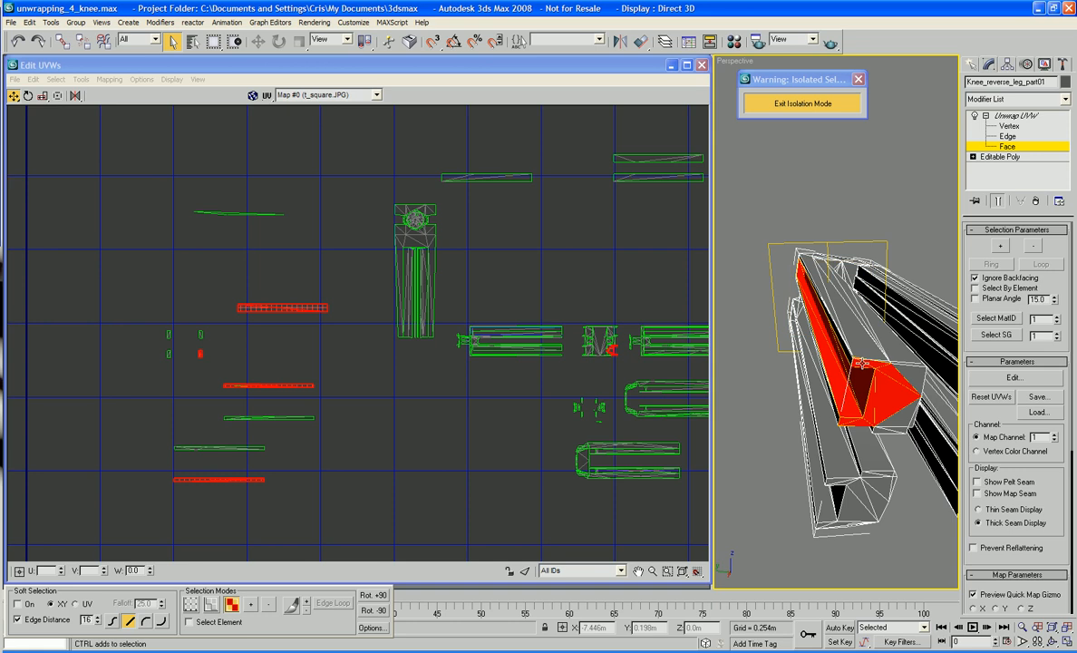
Remove the leg's triangulated end-cap faces from the selection, keeping only the panel and its bordering walls
alt+middle_drag(866, 366, 882, 348)
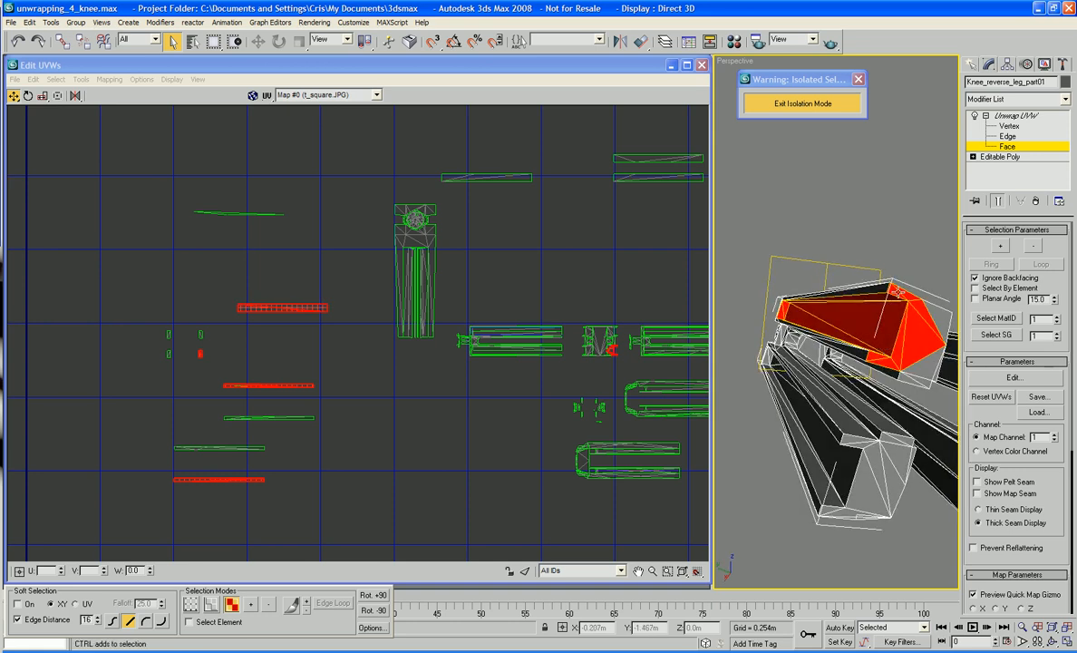
ctrl+click(899, 294)
ctrl+click(905, 292)
ctrl+click(925, 319)
ctrl+click(927, 338)
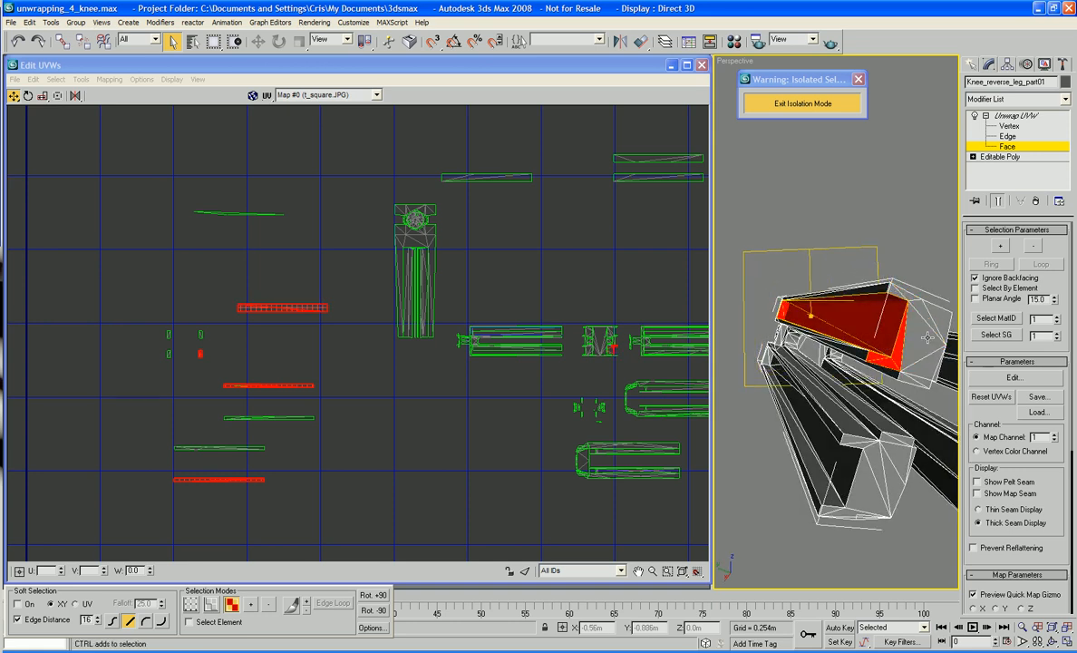
ctrl+click(900, 355)
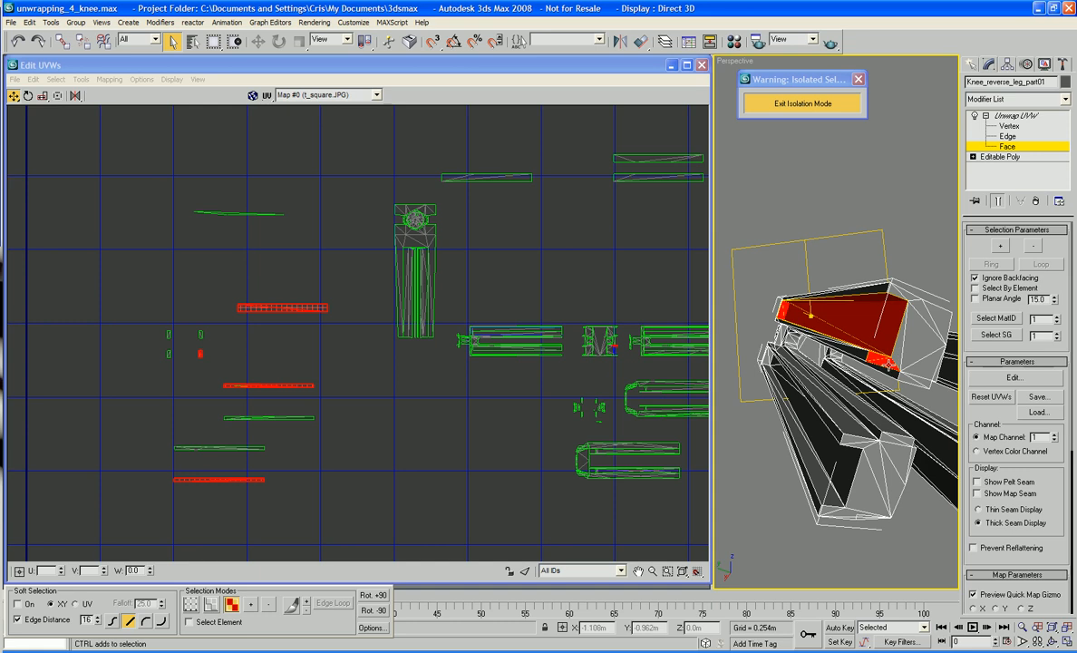
alt+click(890, 363)
alt+click(877, 357)
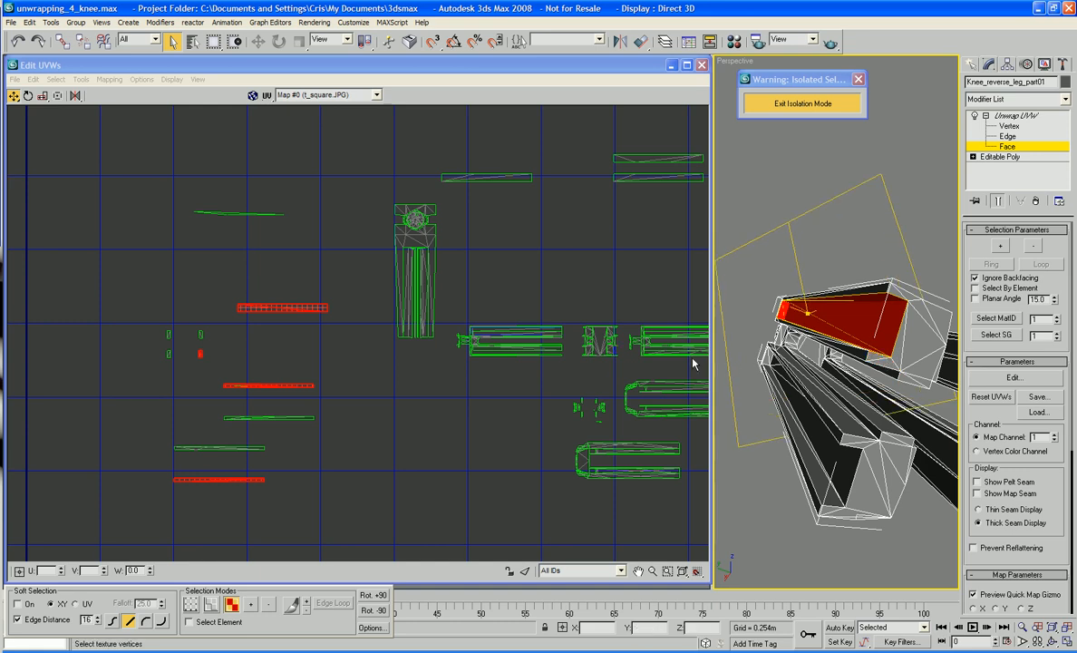
Move the selected panel and its three bordering walls up and left, apart from the other detached walls, and clear the selection
middle_drag(694, 360, 667, 334)
middle_drag(404, 347, 455, 359)
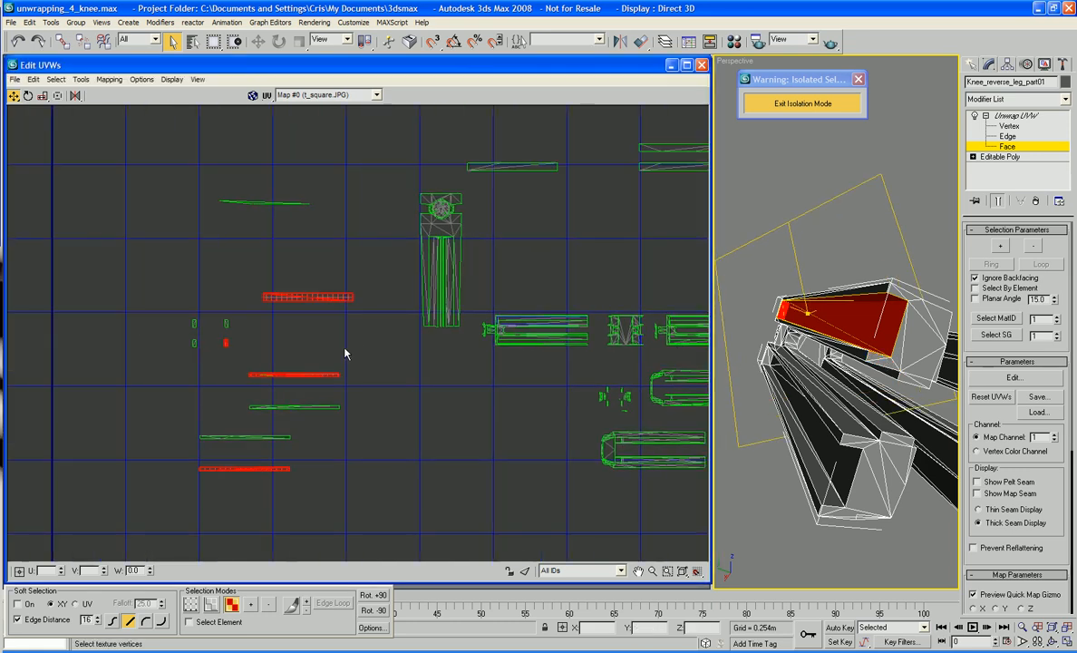
drag(334, 306, 204, 233)
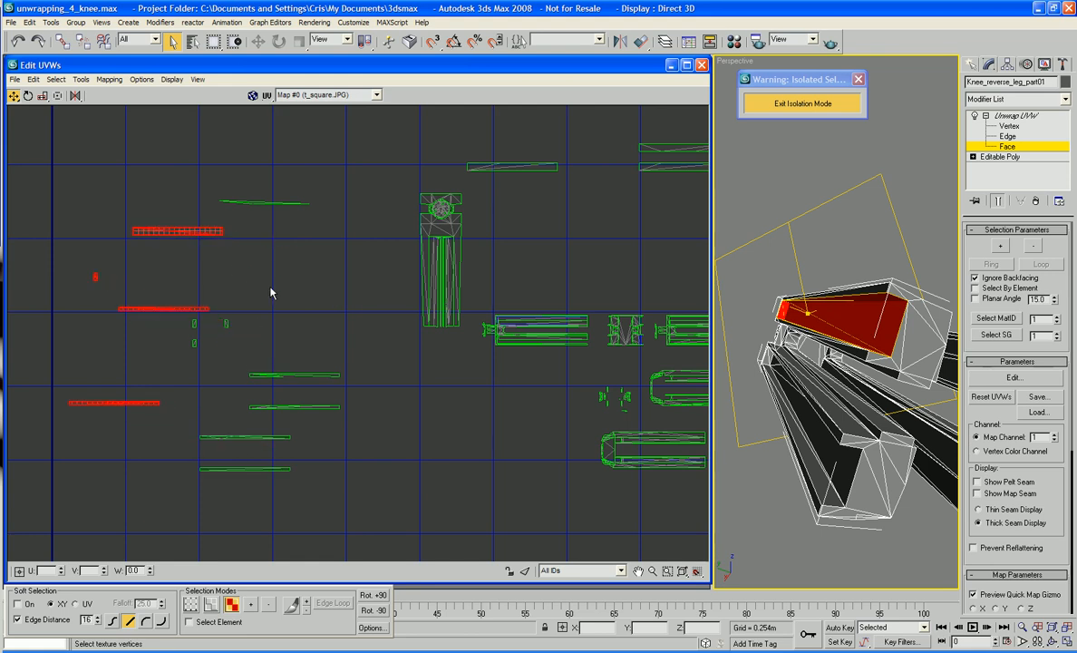
scroll(299, 276, up, 4)
click(362, 294)
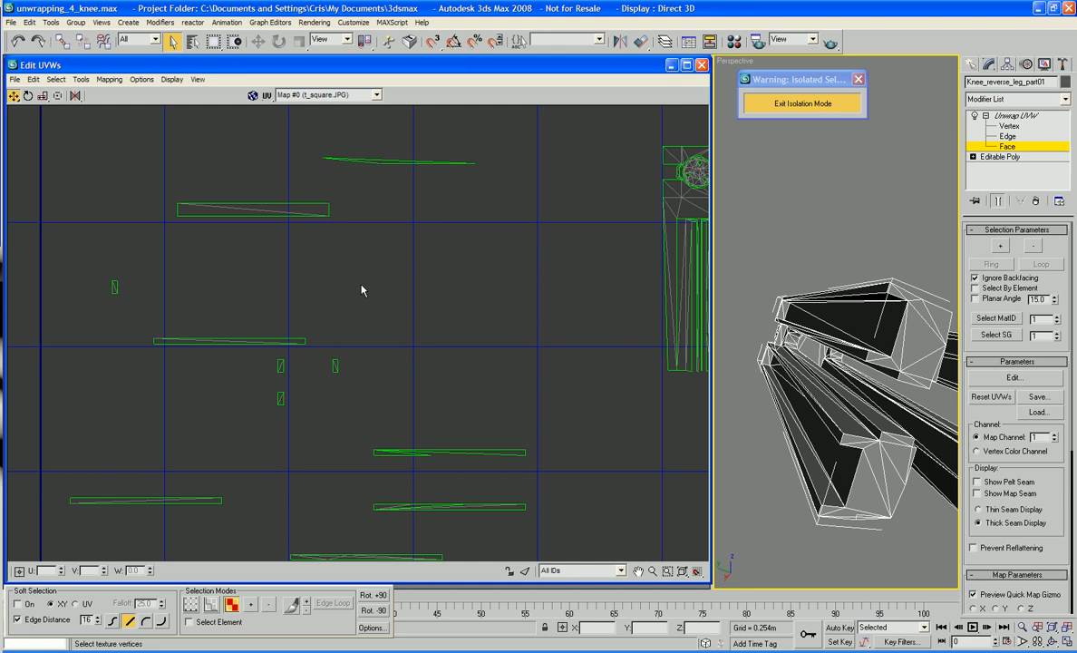
Place the panel's two long walls parallel to it, one just above and one just below, and clear the selection
click(280, 207)
drag(145, 318, 327, 361)
drag(269, 341, 287, 194)
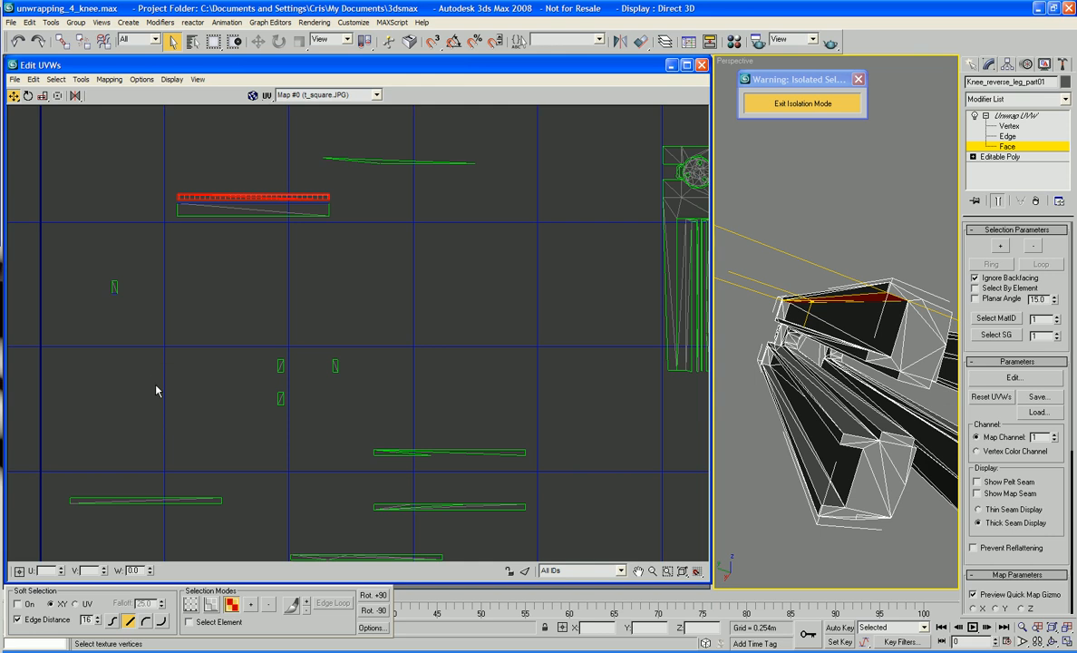
drag(268, 530, 268, 530)
drag(196, 502, 309, 222)
click(133, 293)
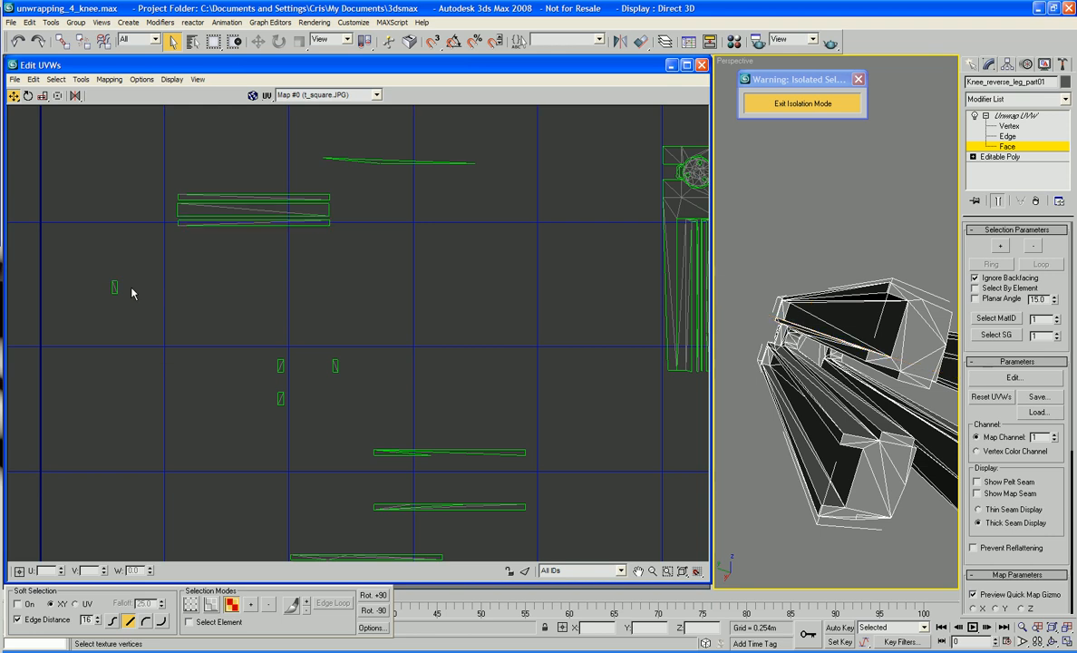
Place the short end wall against the left end of the leg panel between its two long walls
click(116, 287)
click(114, 289)
drag(113, 290, 169, 213)
click(323, 212)
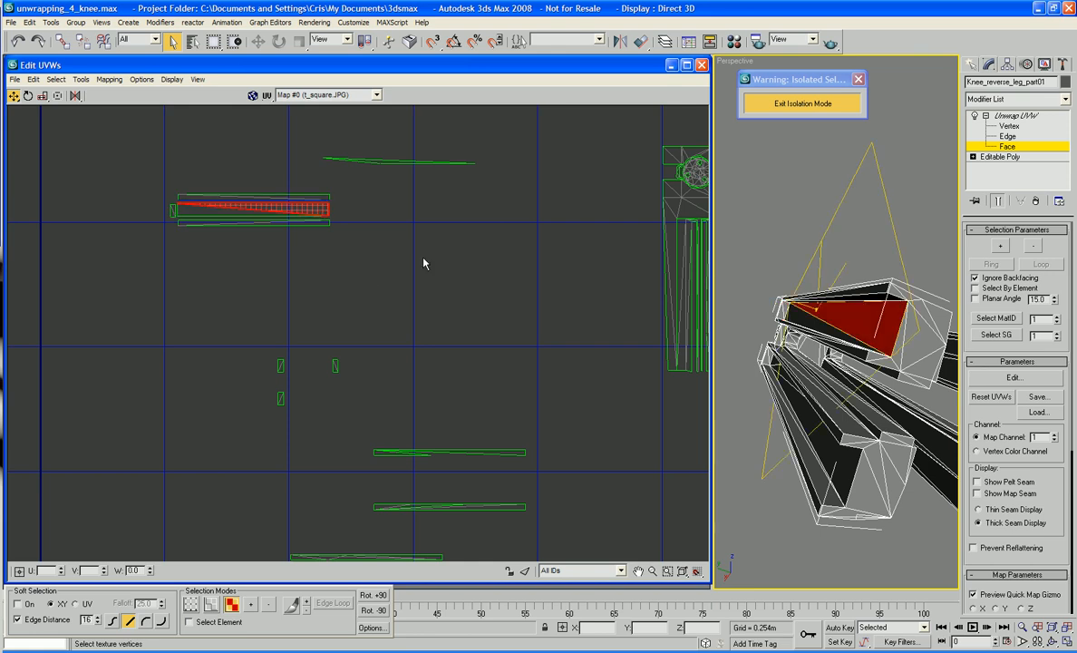
Clear the face selection and target-weld the inner corner vertices of both long walls to the leg panel's matching corners at both ends
middle_drag(371, 255, 672, 483)
scroll(466, 345, up, 2)
scroll(572, 419, up, 1)
scroll(613, 445, up, 1)
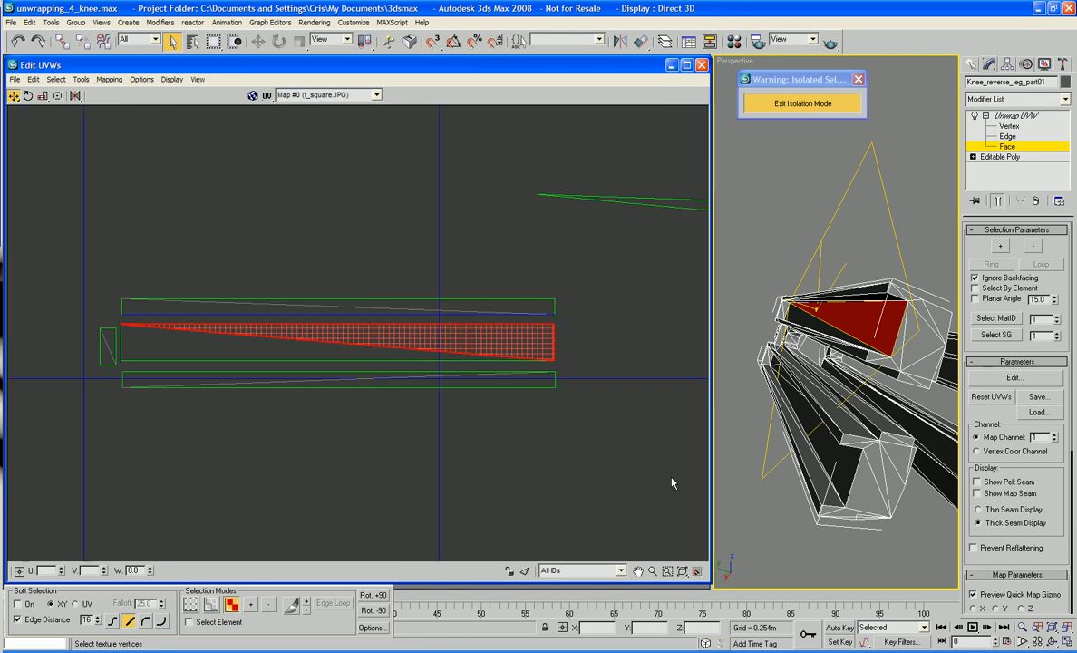
scroll(629, 440, up, 1)
middle_drag(629, 440, 710, 456)
click(664, 426)
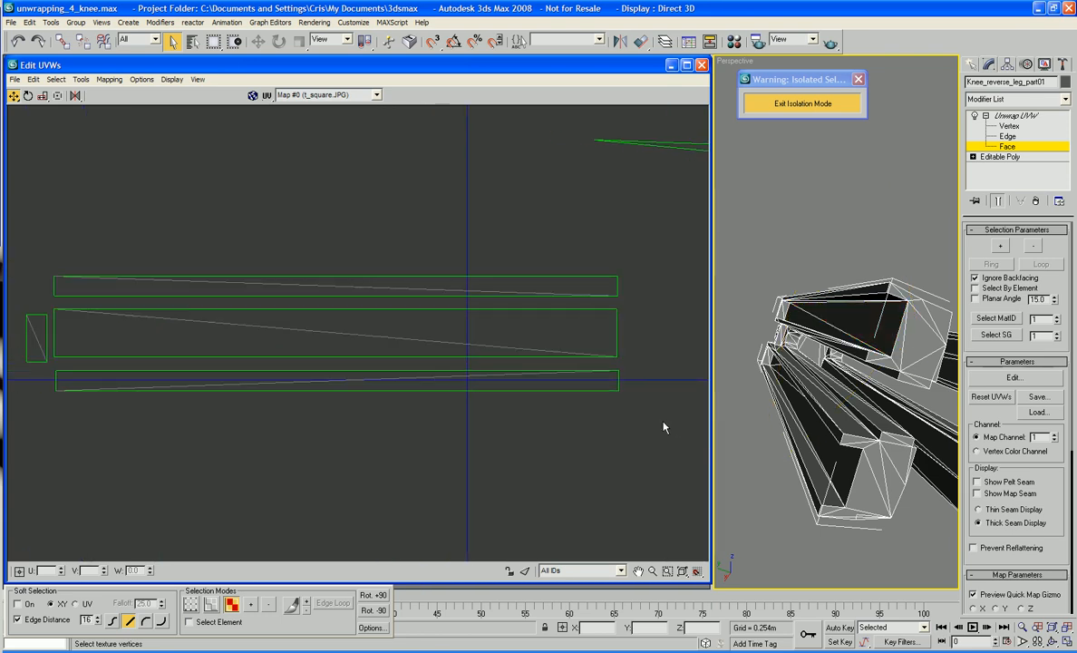
right_click(591, 417)
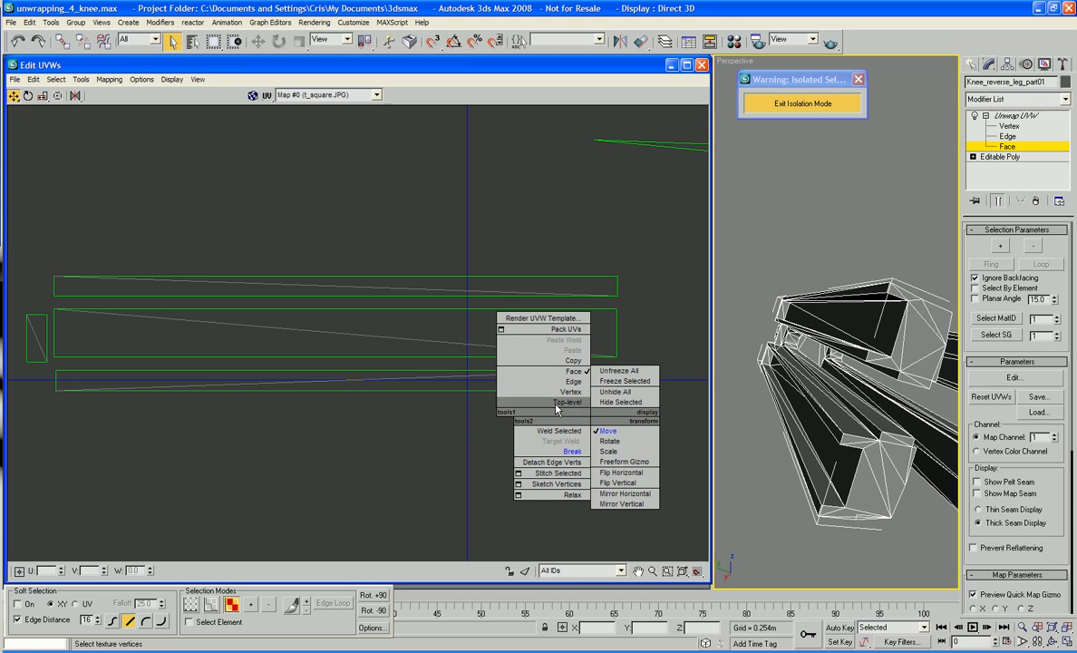
click(569, 391)
right_click(544, 417)
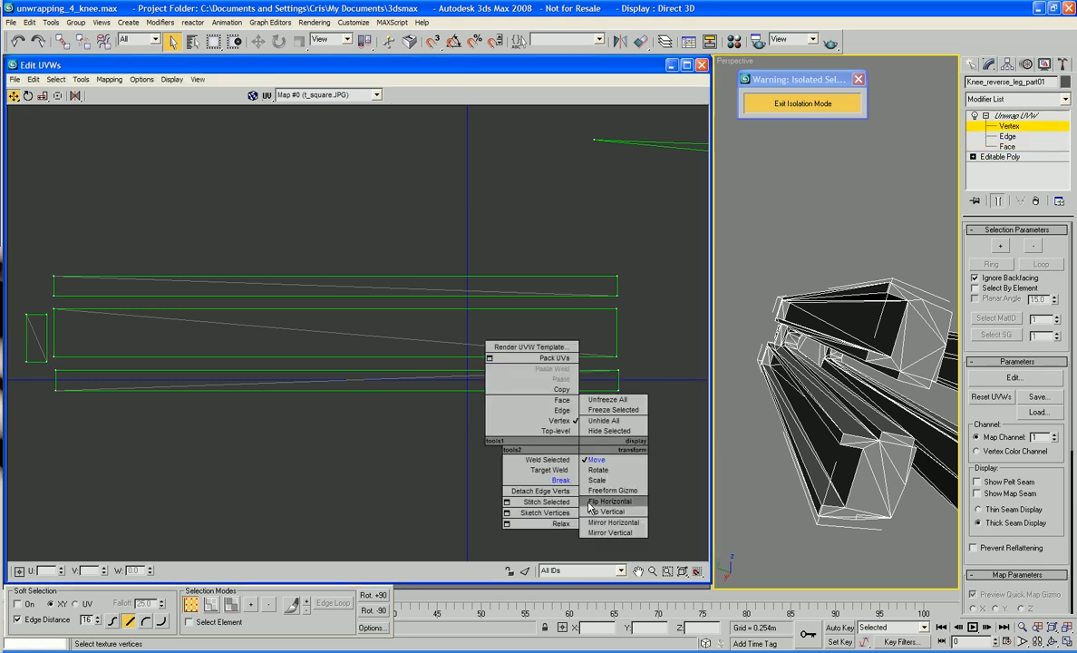
click(558, 455)
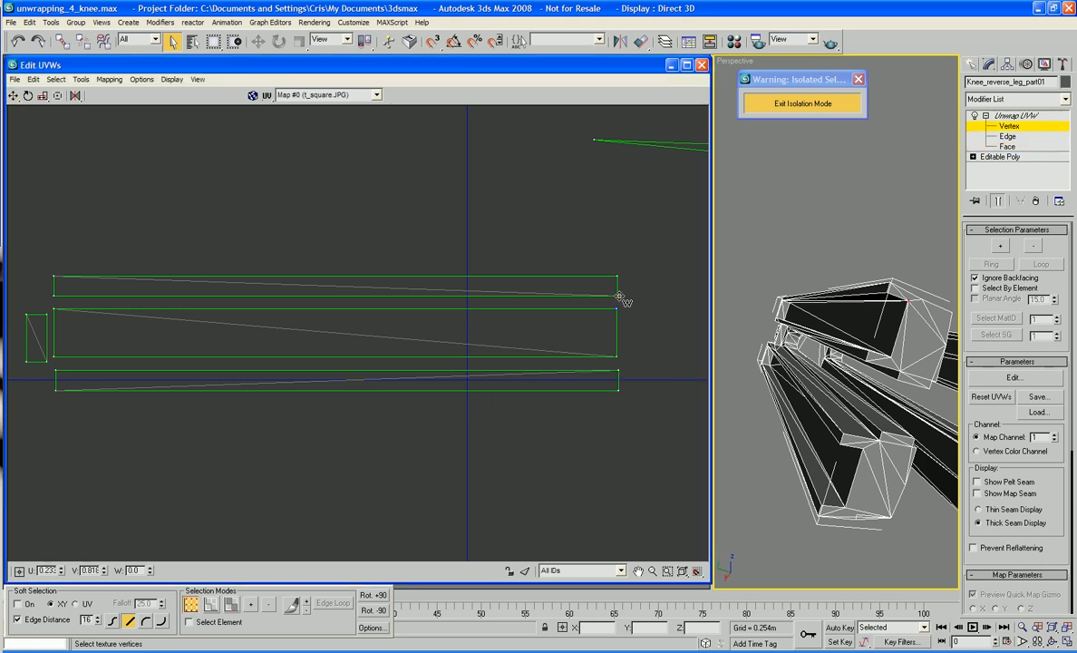
drag(618, 295, 618, 308)
drag(618, 370, 615, 358)
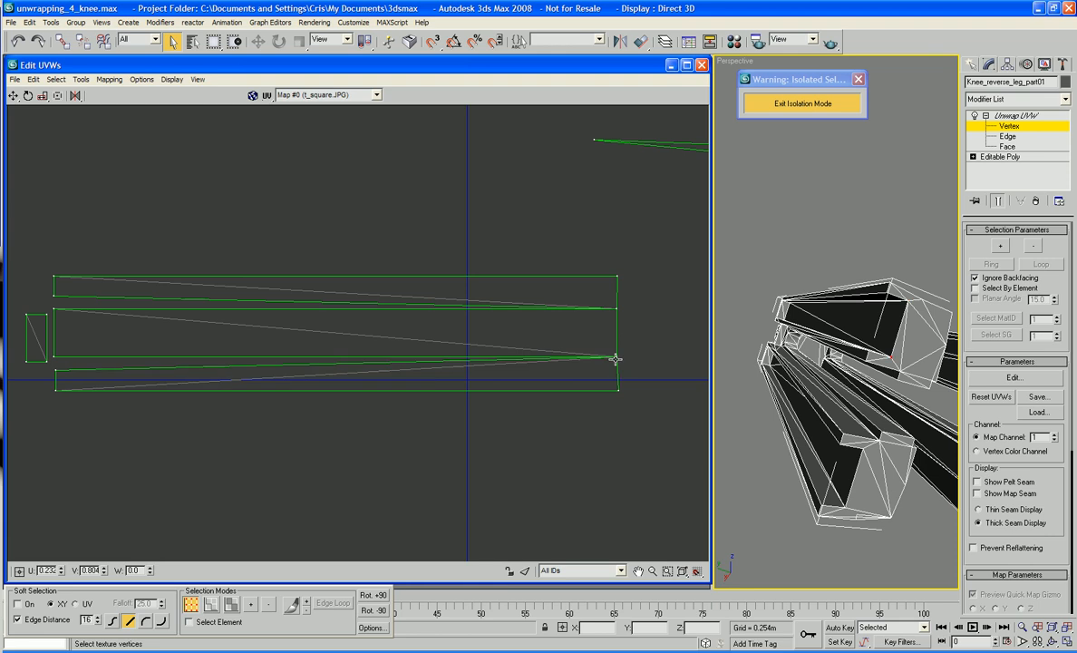
drag(49, 371, 55, 357)
drag(54, 297, 52, 310)
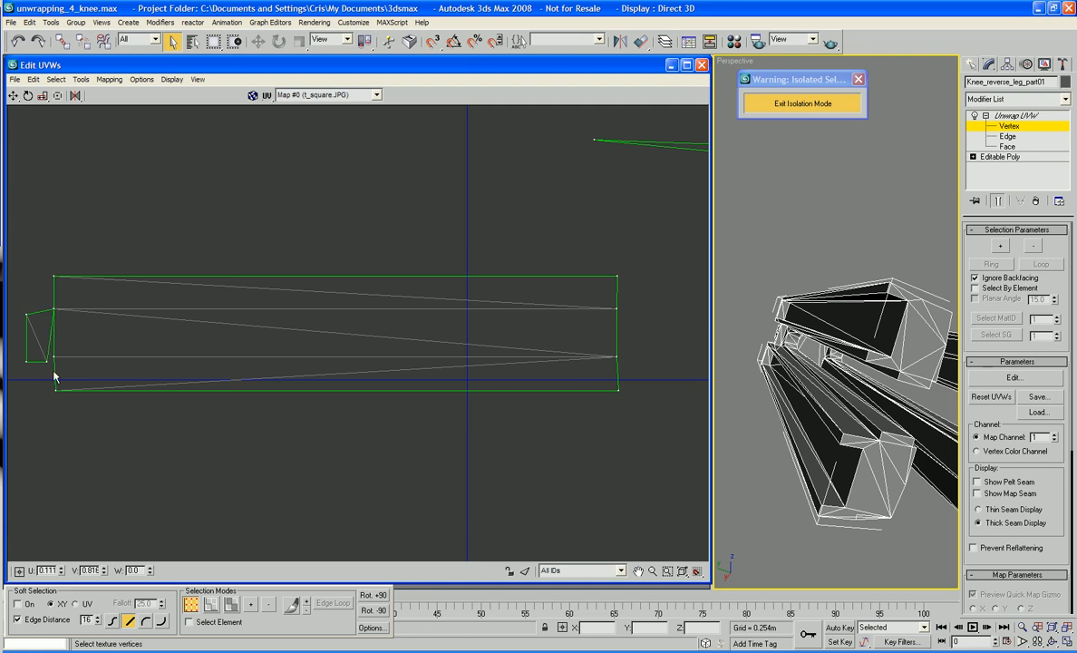
Weld the short end wall's inner corner to the panel and join its outer corners with the long walls' outer corners, forming mitred corners
drag(49, 363, 55, 357)
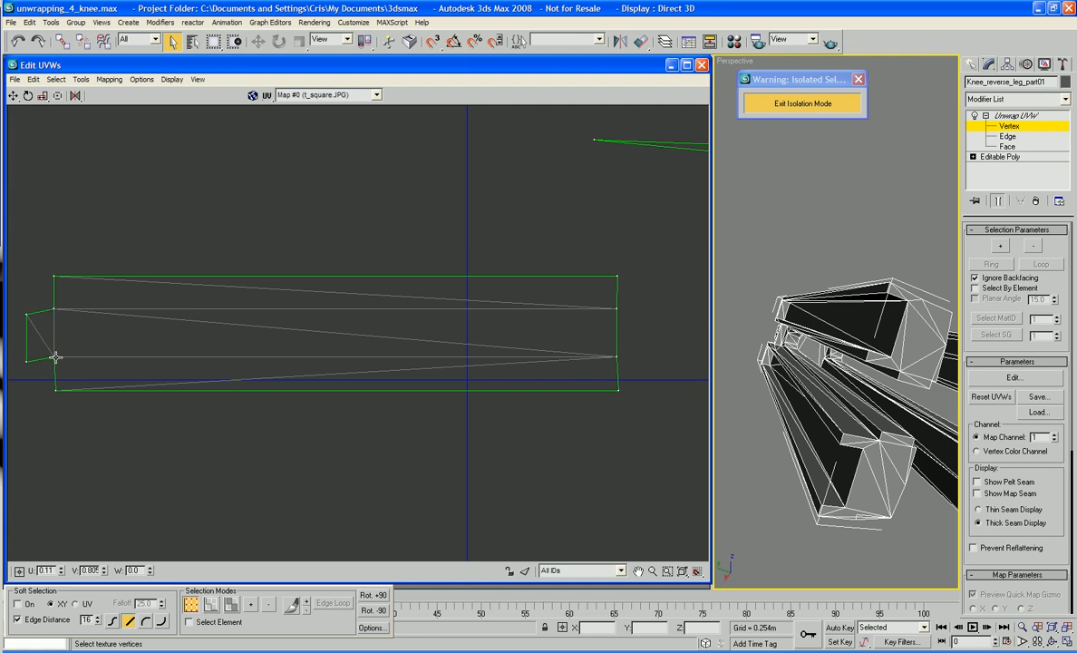
click(28, 316)
drag(28, 362, 39, 374)
drag(56, 276, 39, 292)
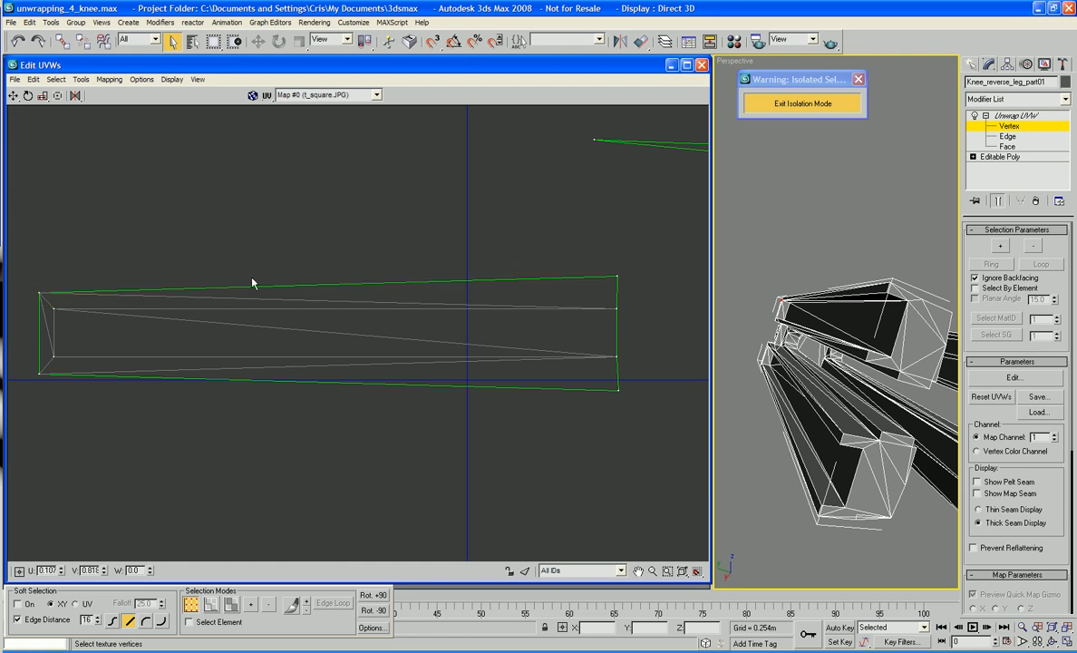
Move the long walls' outer corner vertices at the open end inward so both outer edges run parallel to the leg panel
drag(562, 240, 616, 293)
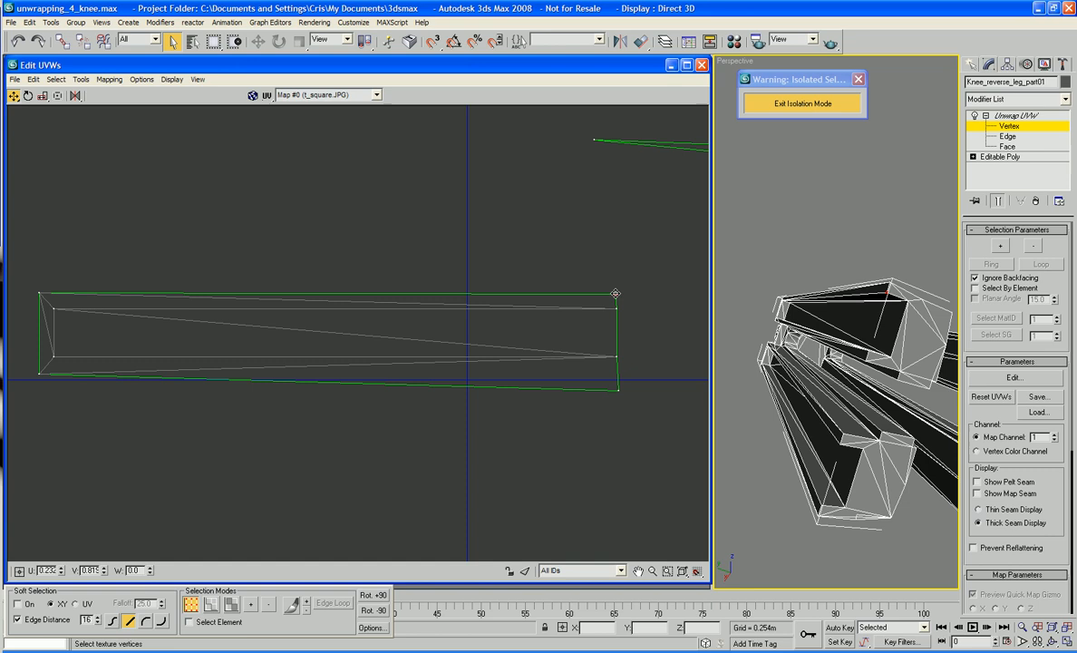
click(618, 392)
drag(619, 389, 618, 373)
scroll(628, 404, down, 8)
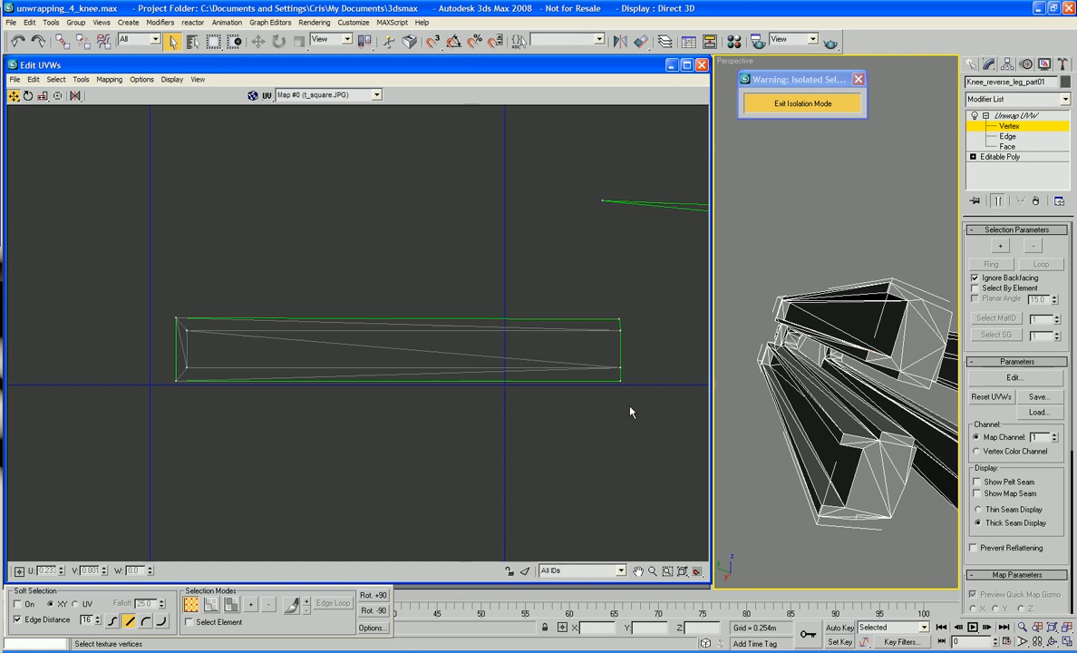
middle_drag(512, 418, 392, 421)
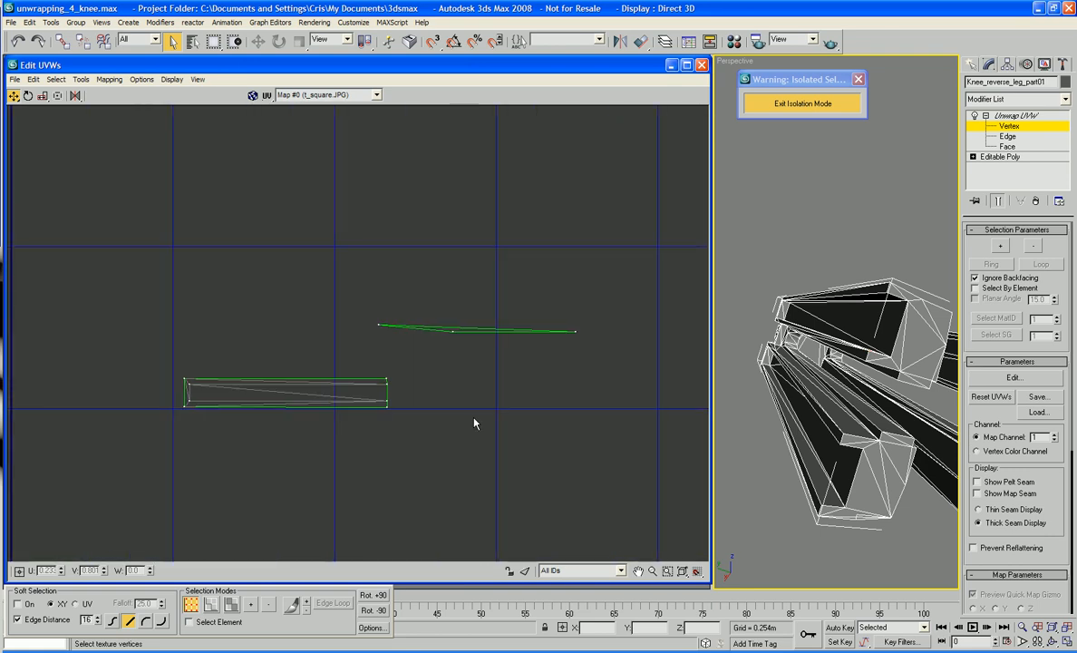
scroll(474, 418, down, 3)
middle_drag(494, 476, 496, 404)
middle_drag(511, 447, 512, 381)
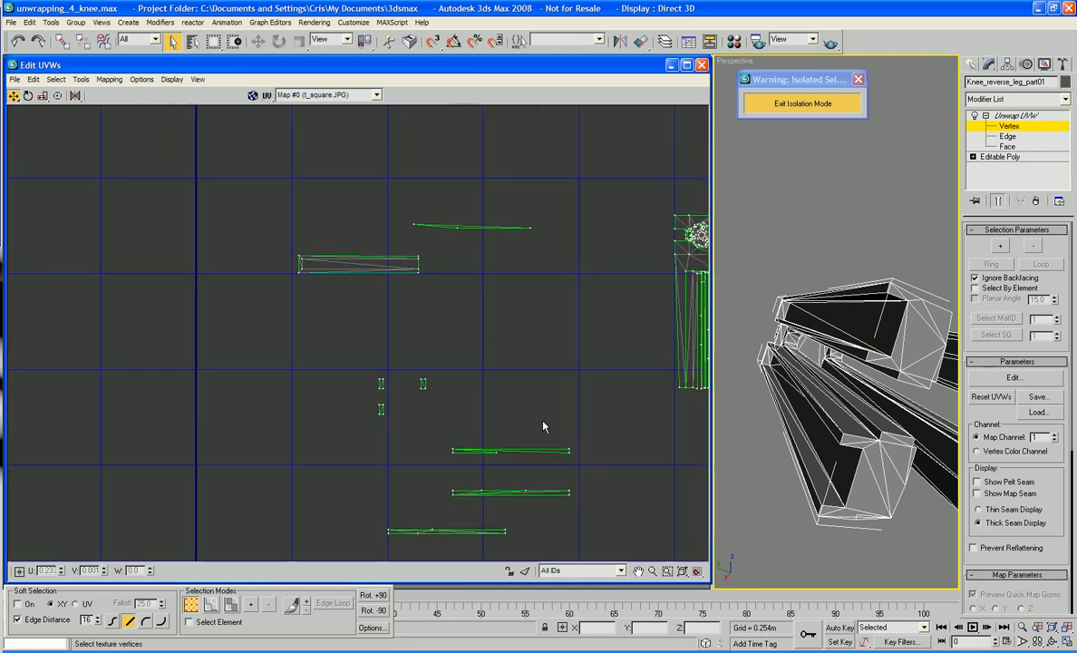
middle_drag(544, 424, 401, 432)
middle_drag(472, 400, 379, 402)
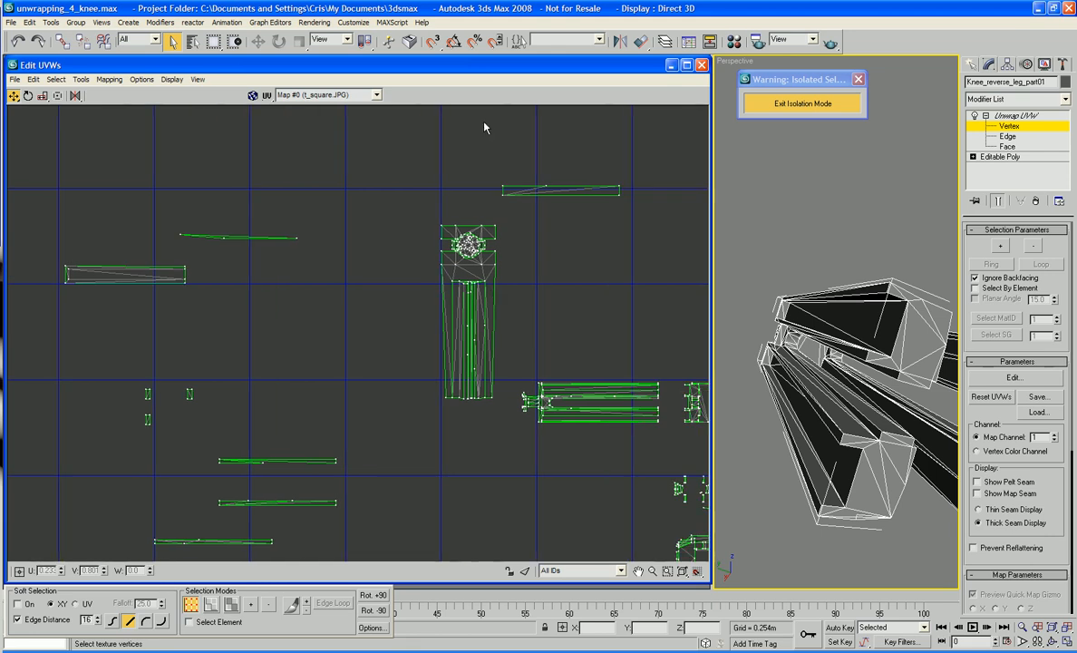
Move the long rectangular UV strip from above the main islands into the empty space among the other loose strips
drag(480, 156, 649, 221)
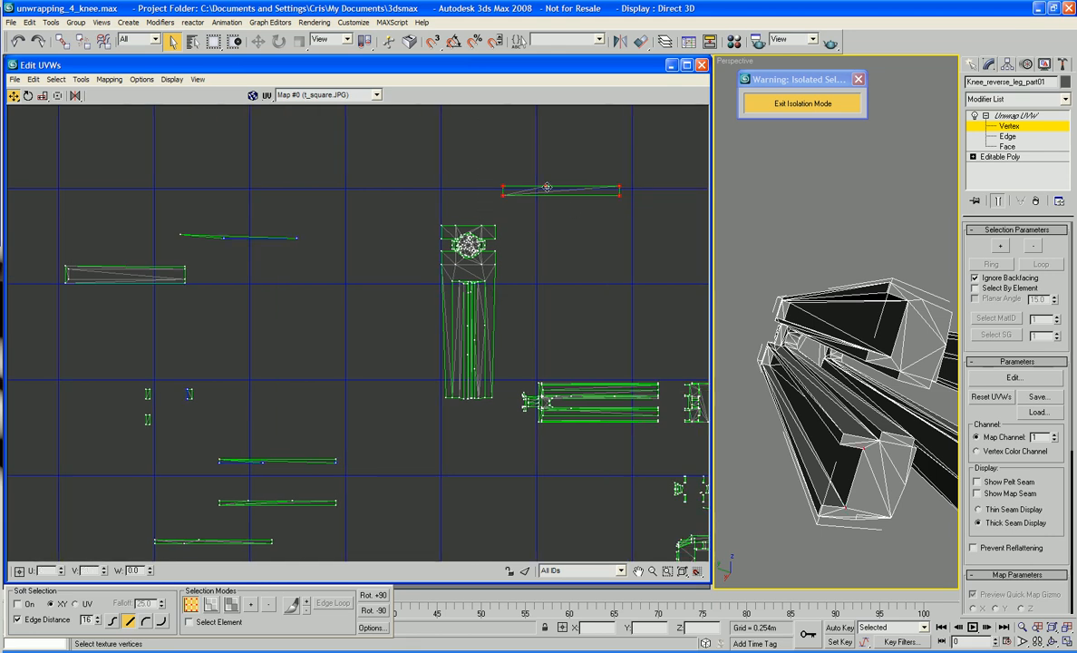
drag(545, 185, 289, 320)
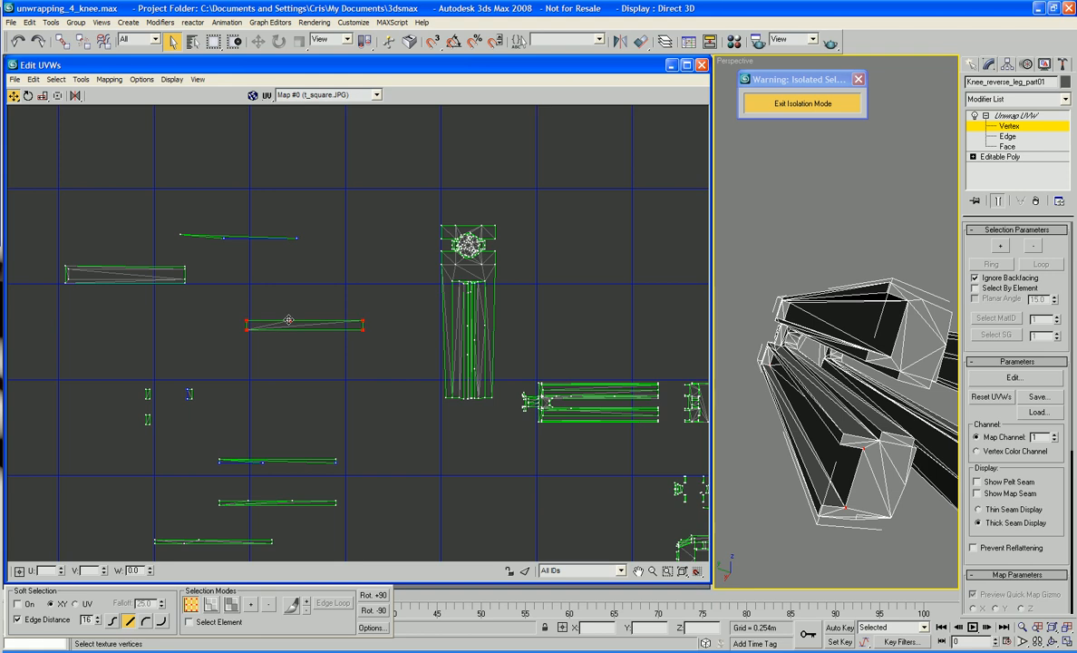
middle_drag(344, 365, 364, 290)
click(365, 290)
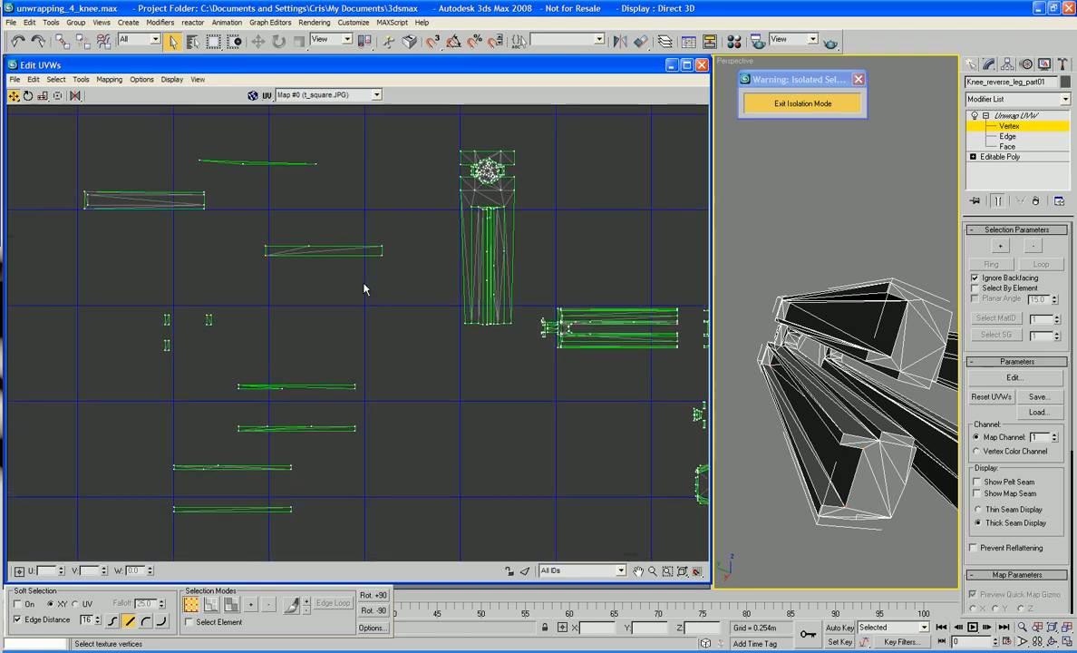
In face mode, select the moved strip, grow the selection to its neighbouring faces, and deselect the leg's end-cap faces
right_click(367, 226)
click(371, 194)
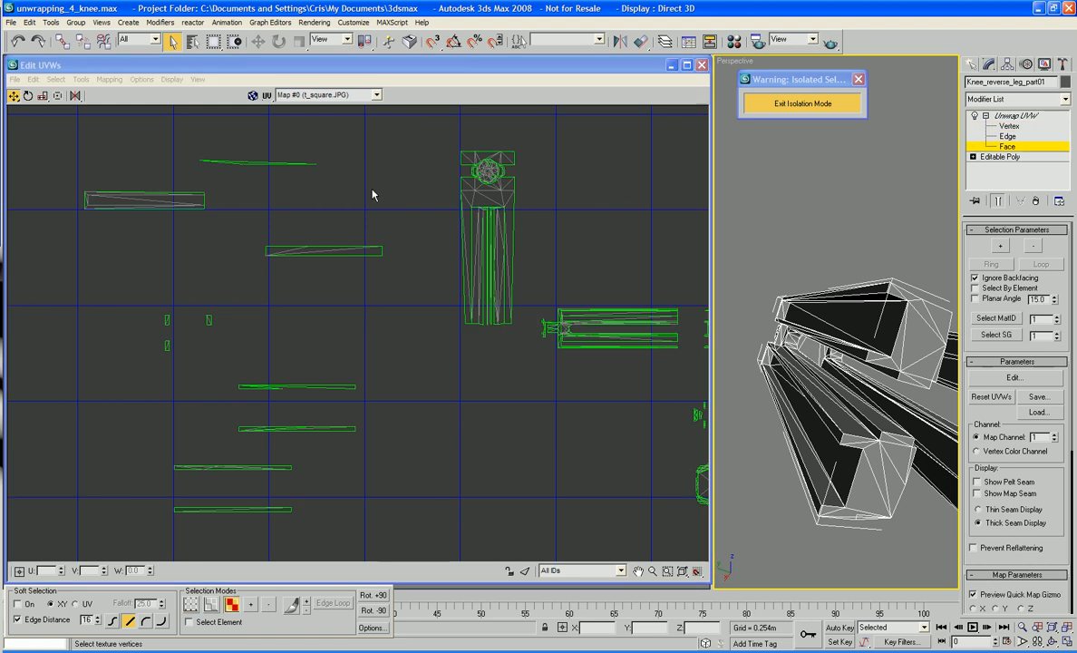
drag(396, 229, 254, 292)
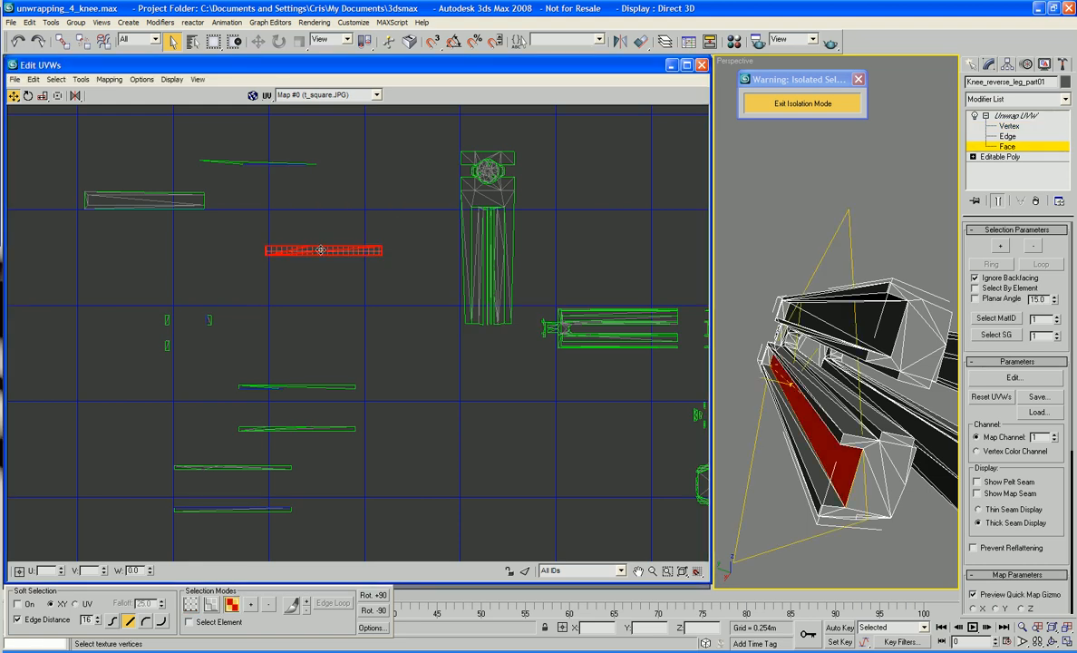
click(1008, 248)
middle_drag(616, 321, 553, 322)
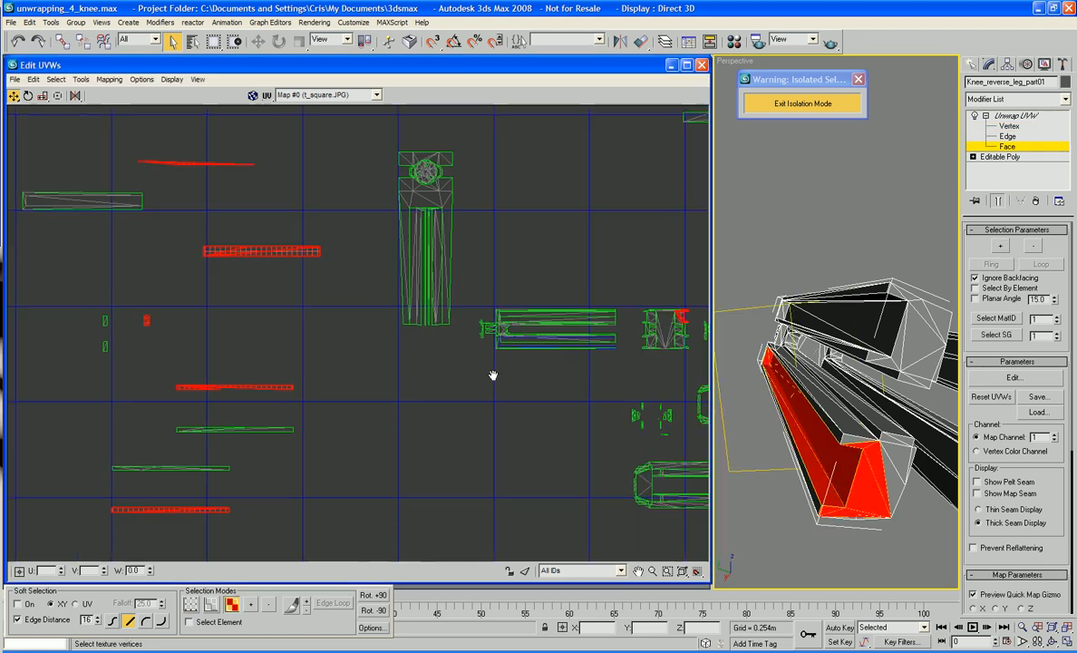
ctrl+click(851, 444)
ctrl+click(882, 490)
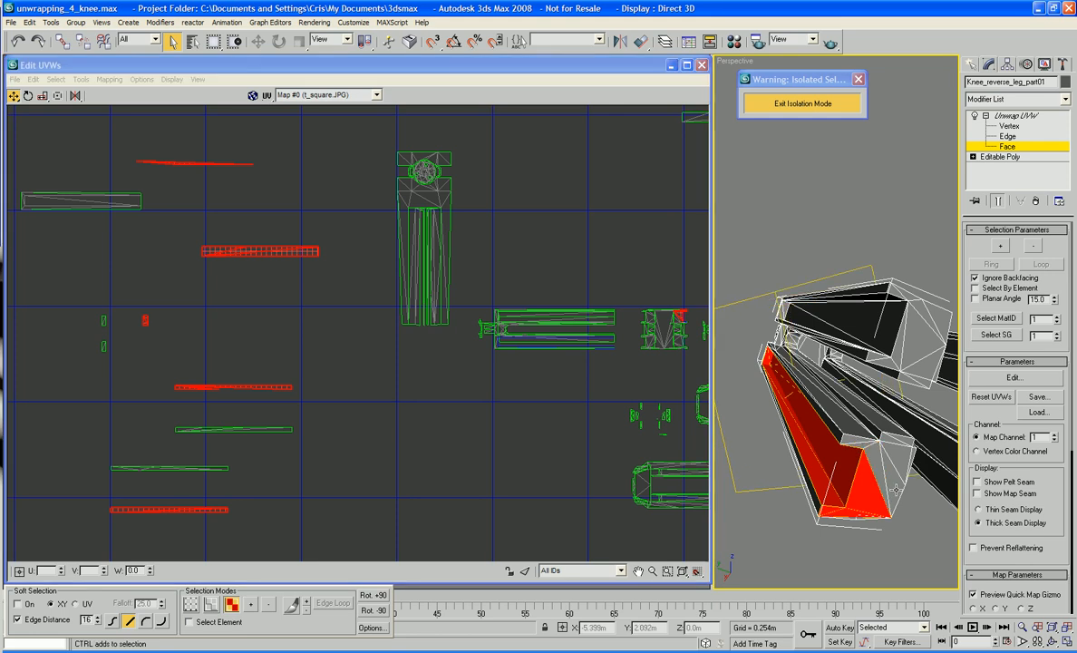
alt+click(862, 487)
alt+click(852, 514)
alt+click(827, 510)
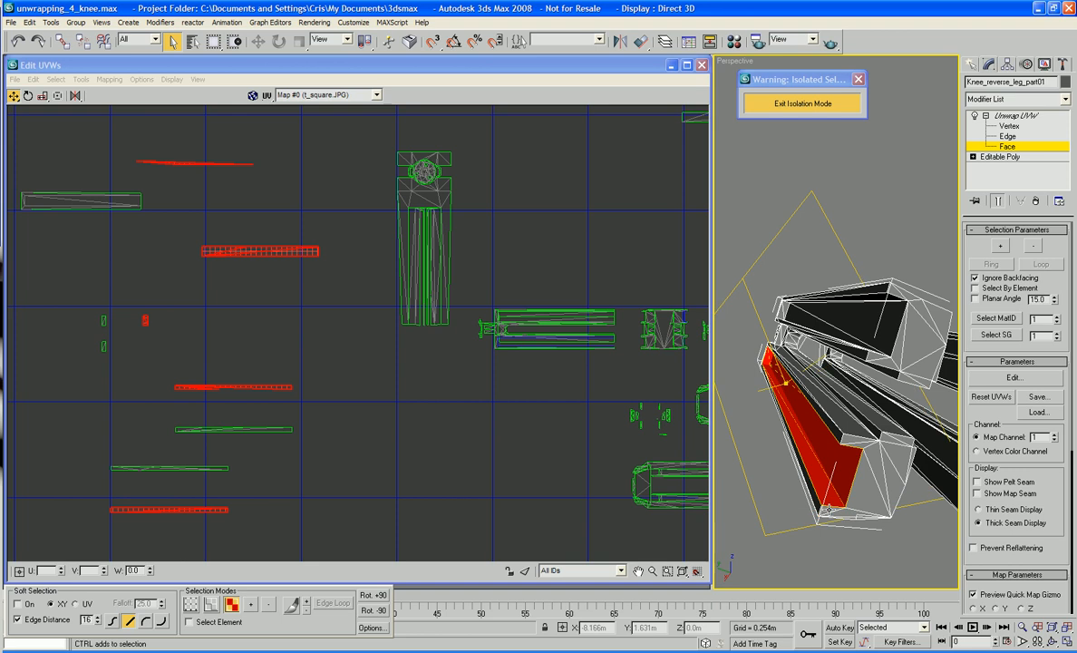
Move the selected UV pieces left, clear of the unselected strips, then deselect them
middle_drag(392, 381, 530, 379)
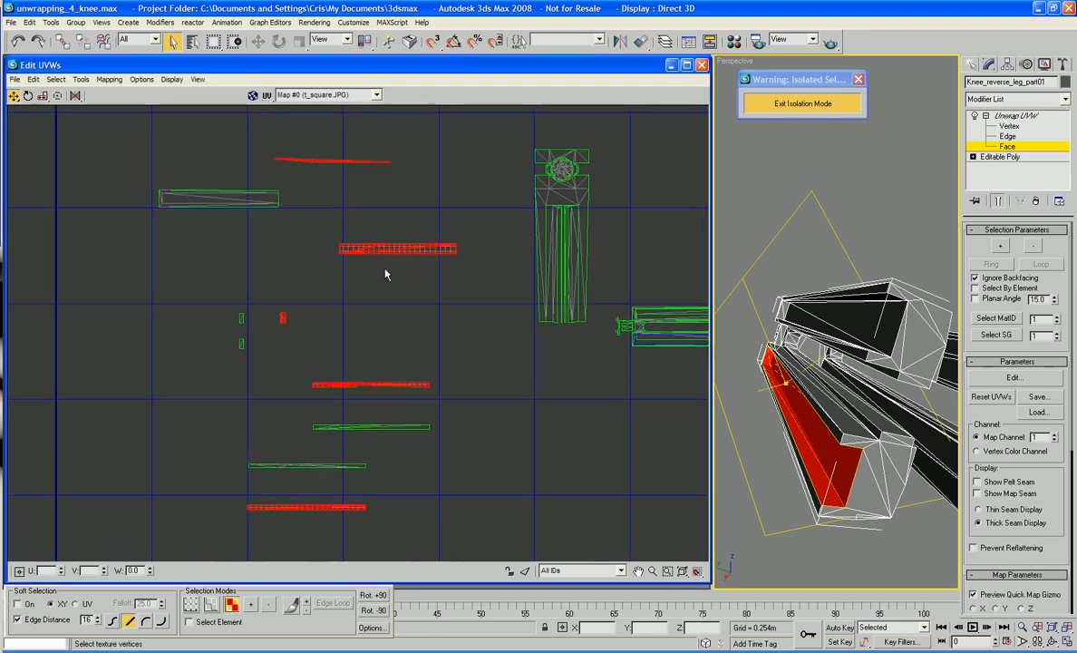
drag(384, 249, 110, 290)
middle_drag(183, 312, 357, 281)
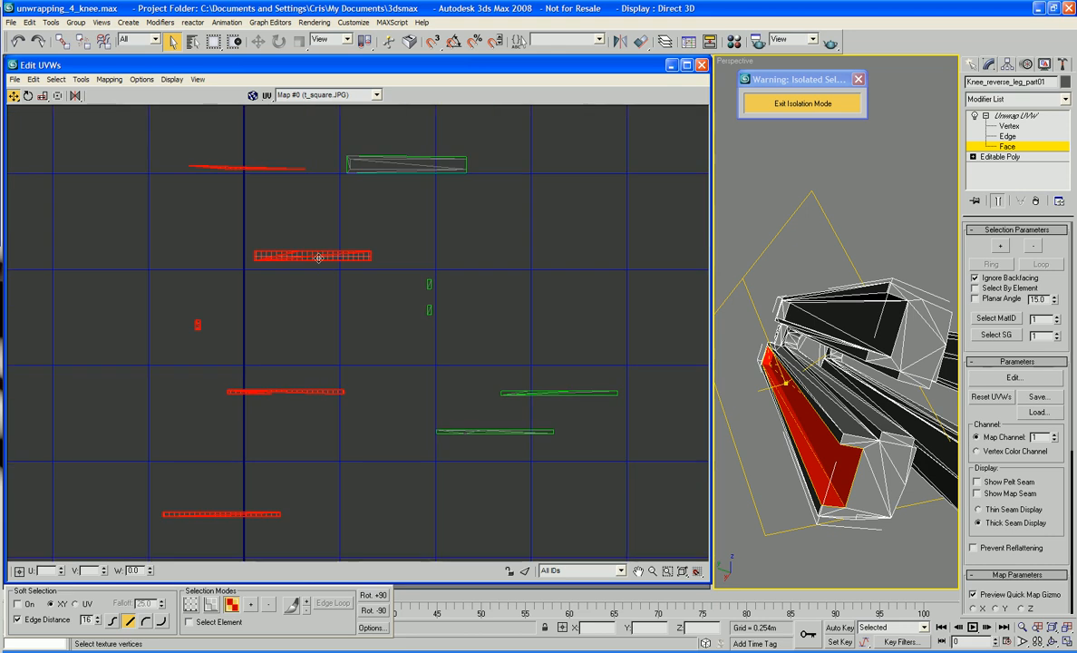
drag(318, 255, 260, 256)
click(204, 252)
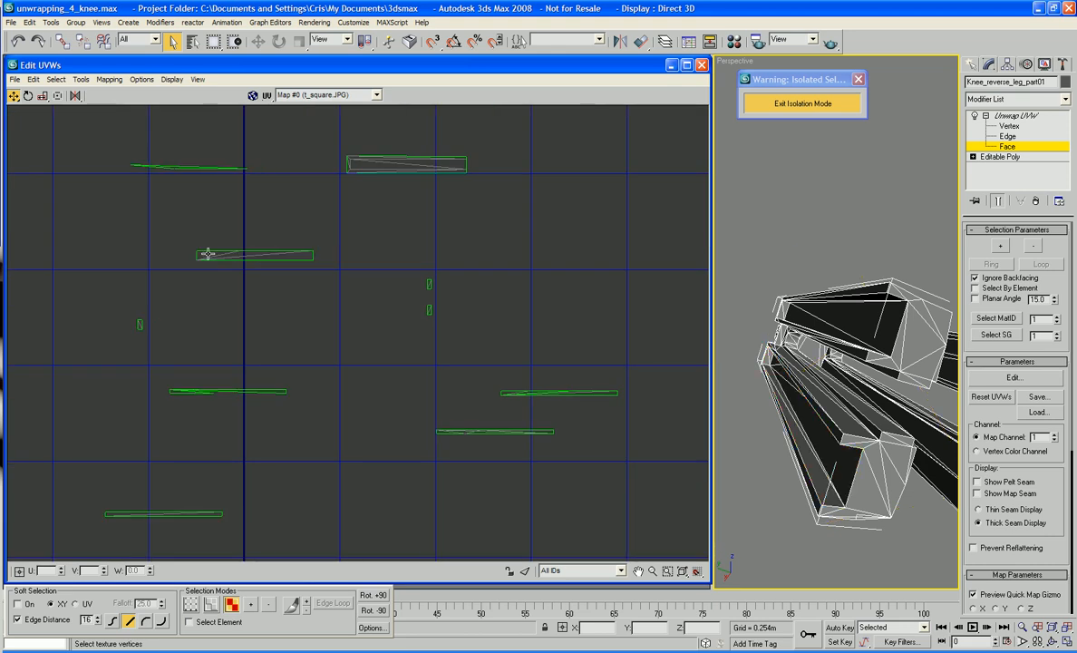
Target-weld the three vertices of the uppermost thin triangle onto the matching vertices of the thin strip below the wide one
right_click(192, 181)
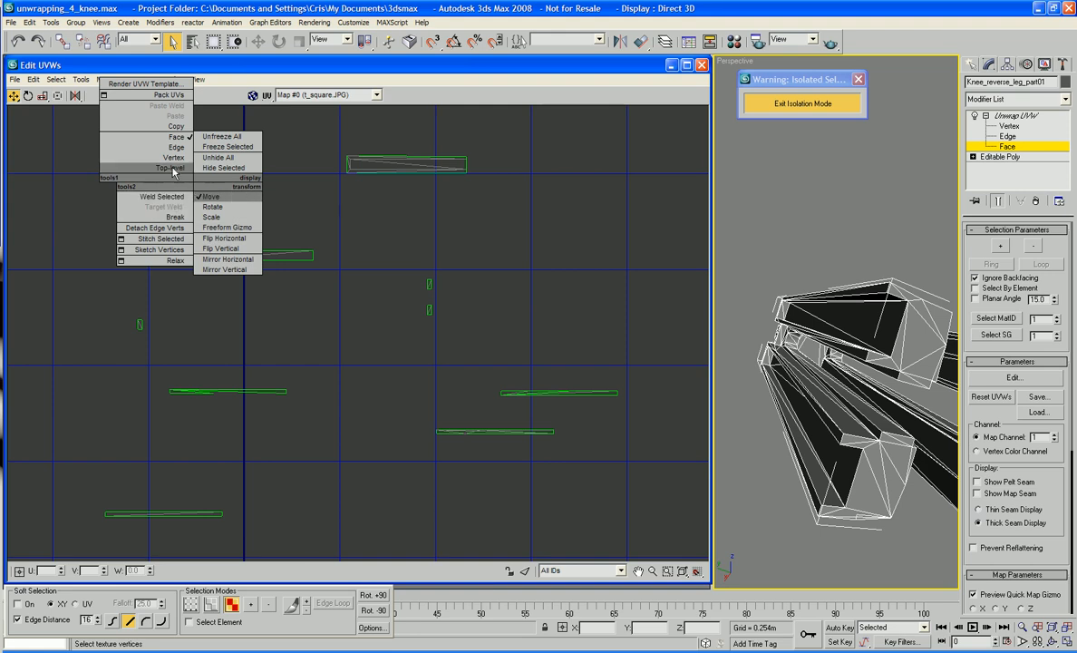
click(172, 156)
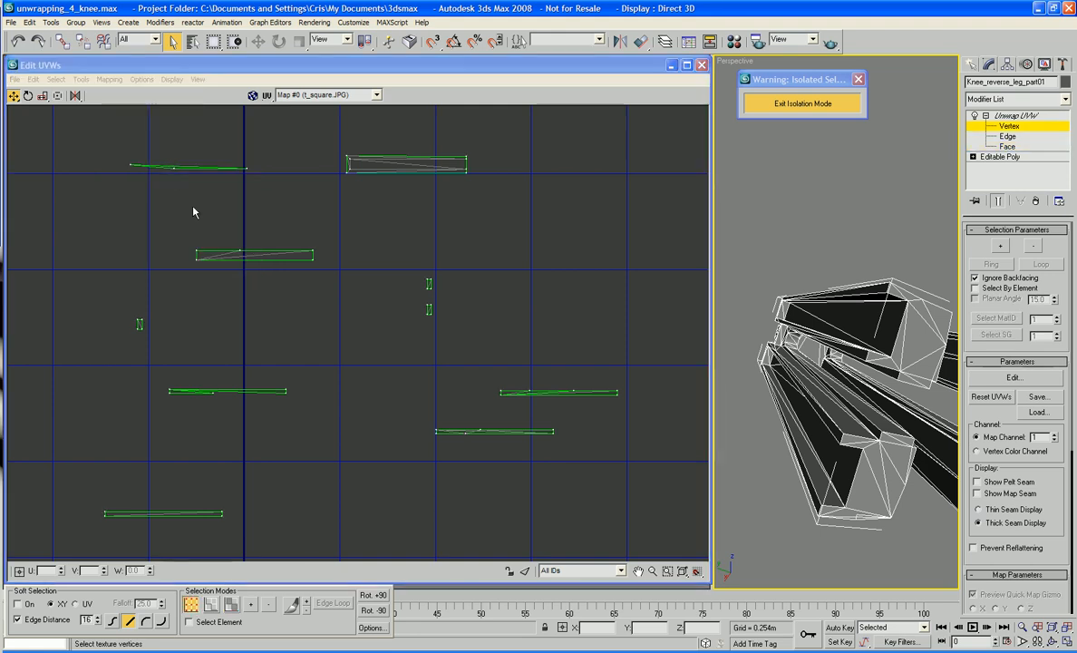
right_click(193, 212)
click(166, 194)
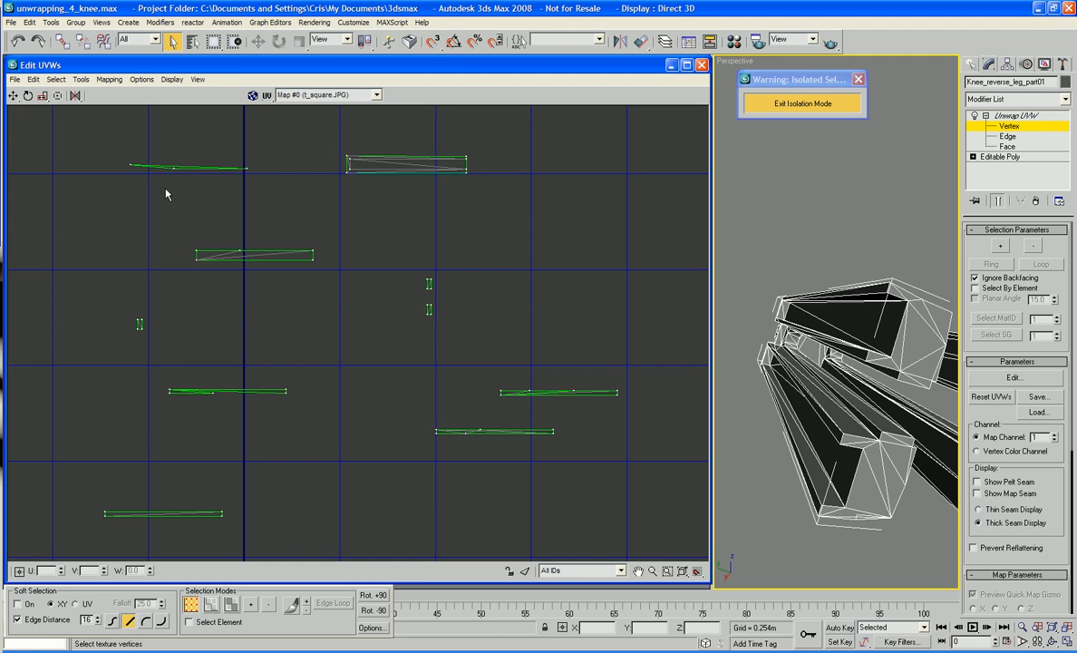
drag(171, 171, 212, 395)
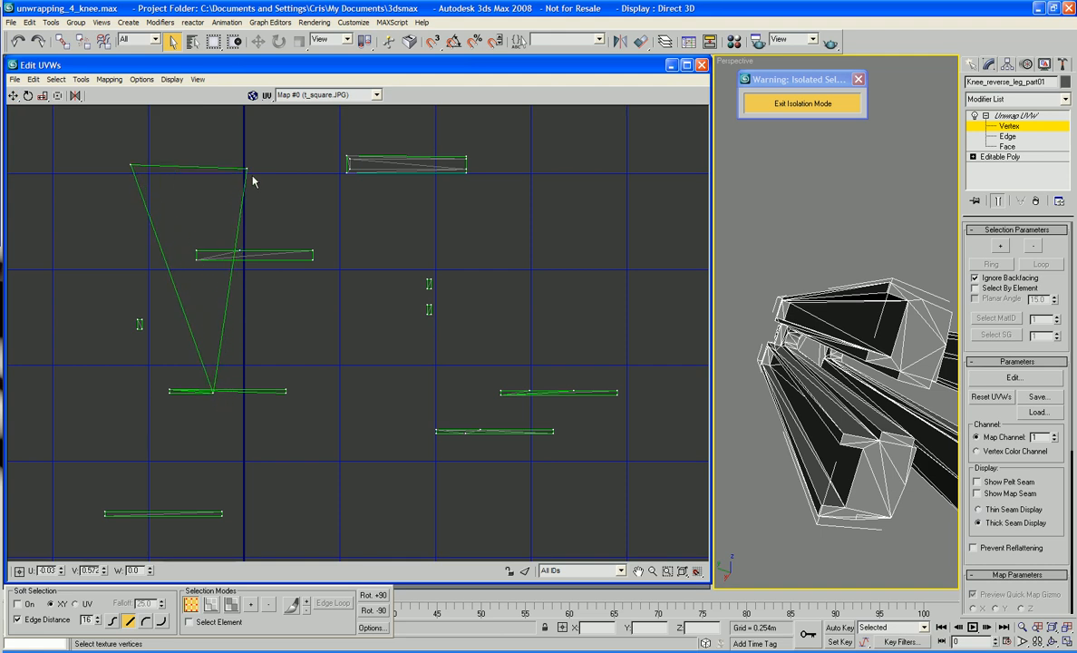
drag(250, 173, 287, 395)
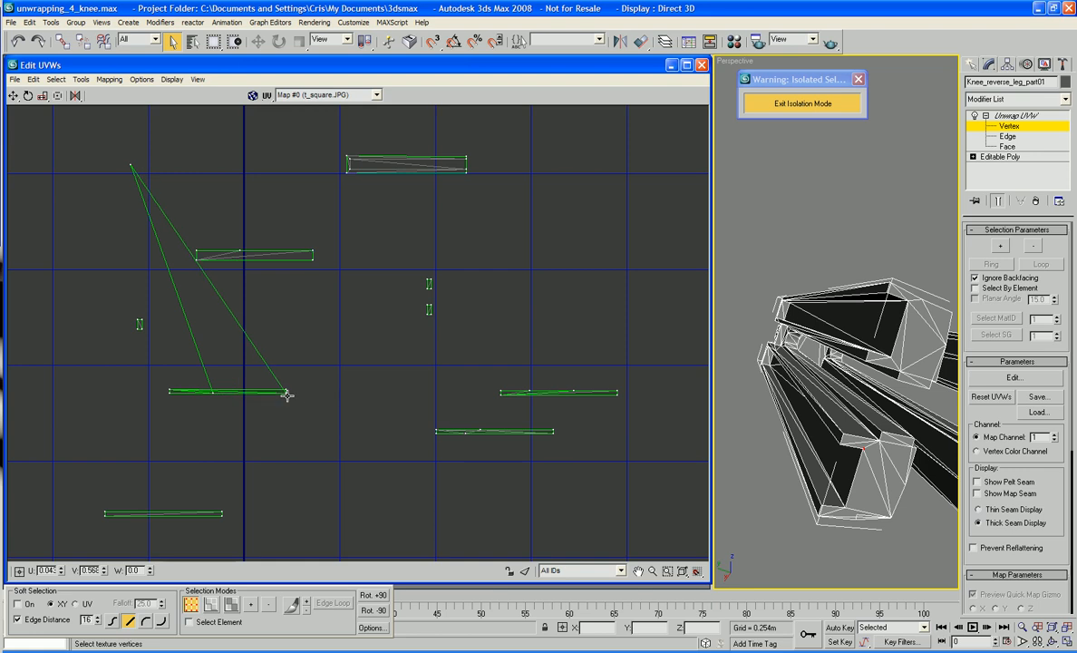
drag(133, 164, 170, 391)
click(288, 363)
click(285, 391)
scroll(316, 360, up, 2)
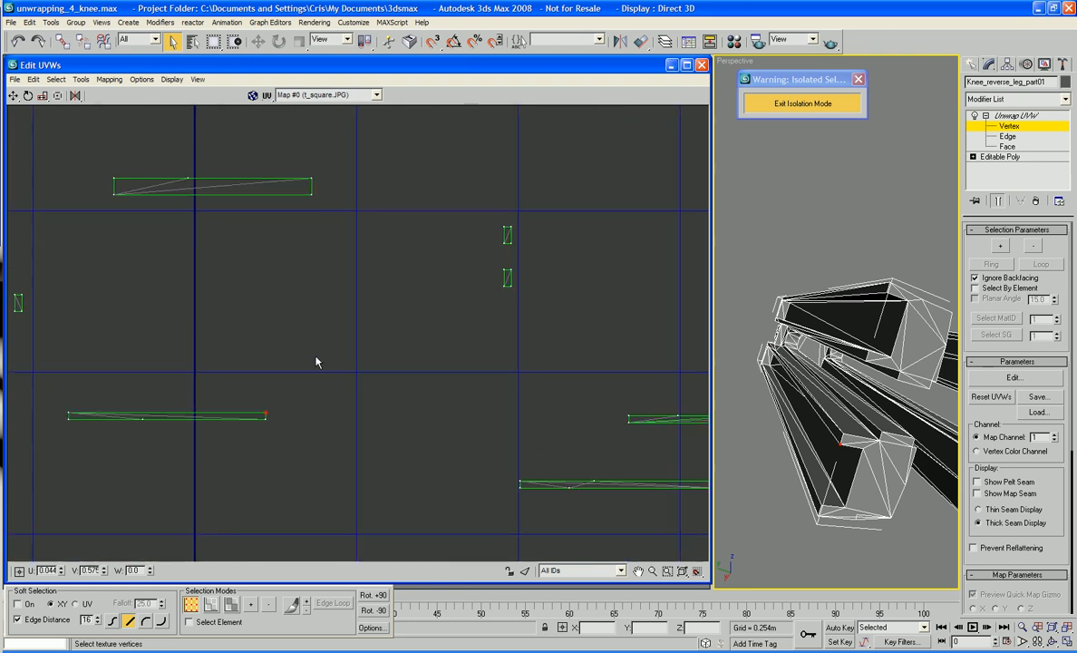
Place the welded thin strip just above the wide strip and the lowest thin strip just below it
middle_drag(316, 361, 392, 357)
scroll(392, 357, down, 2)
drag(386, 364, 277, 418)
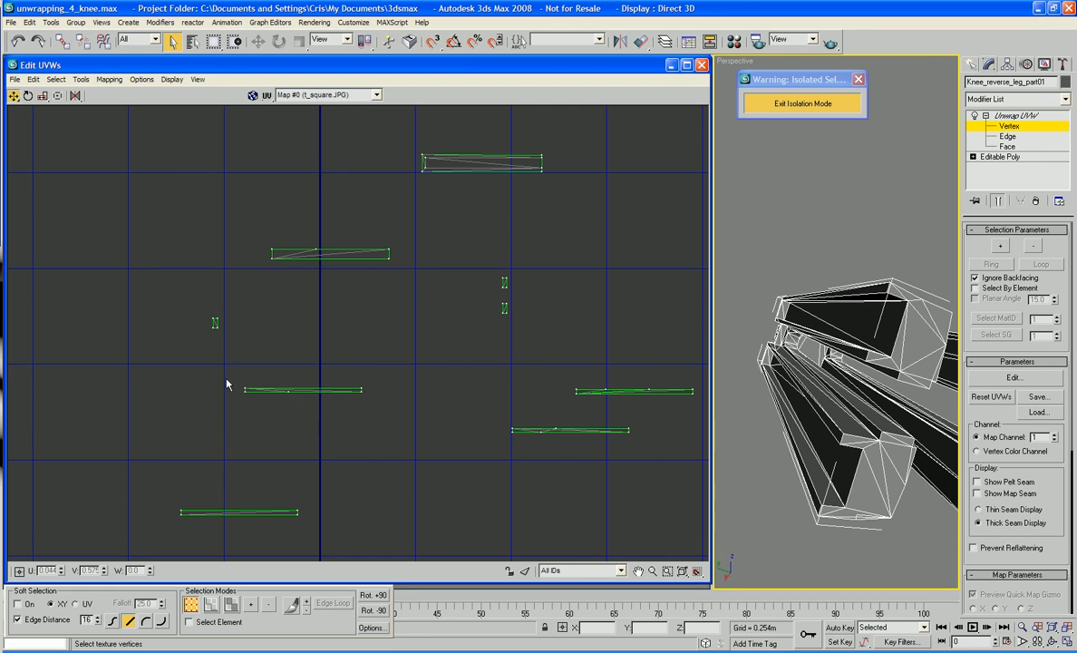
drag(227, 384, 394, 428)
drag(286, 391, 312, 231)
drag(168, 471, 386, 270)
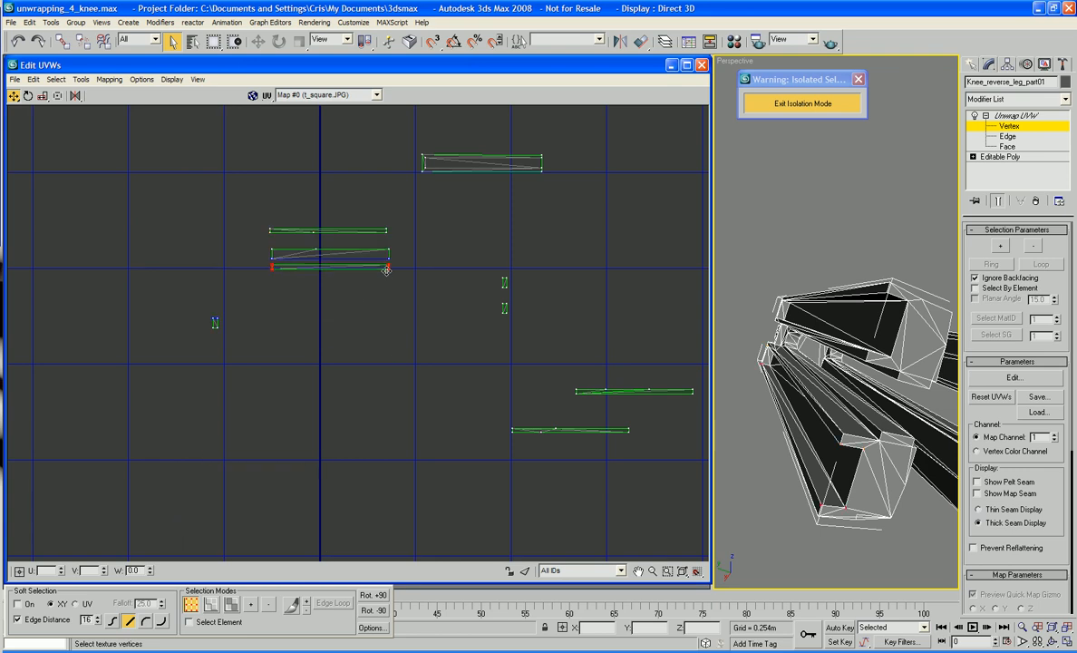
Rotate the small loose rectangle 180 degrees and place it against the left end of the wide strip
drag(202, 307, 224, 337)
click(379, 597)
click(379, 597)
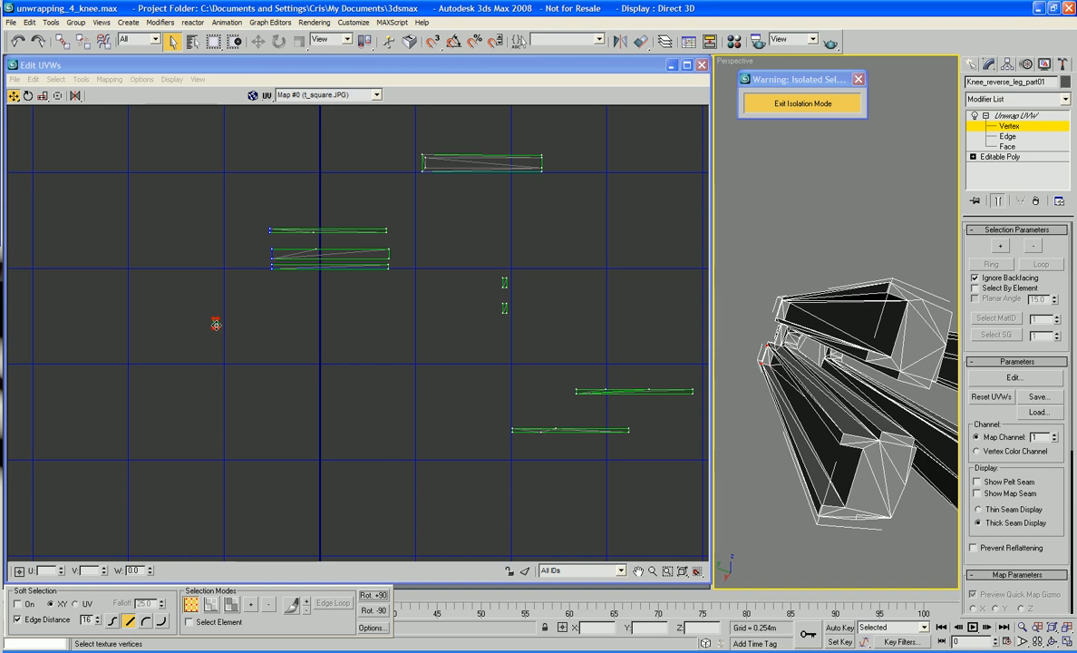
drag(216, 324, 260, 260)
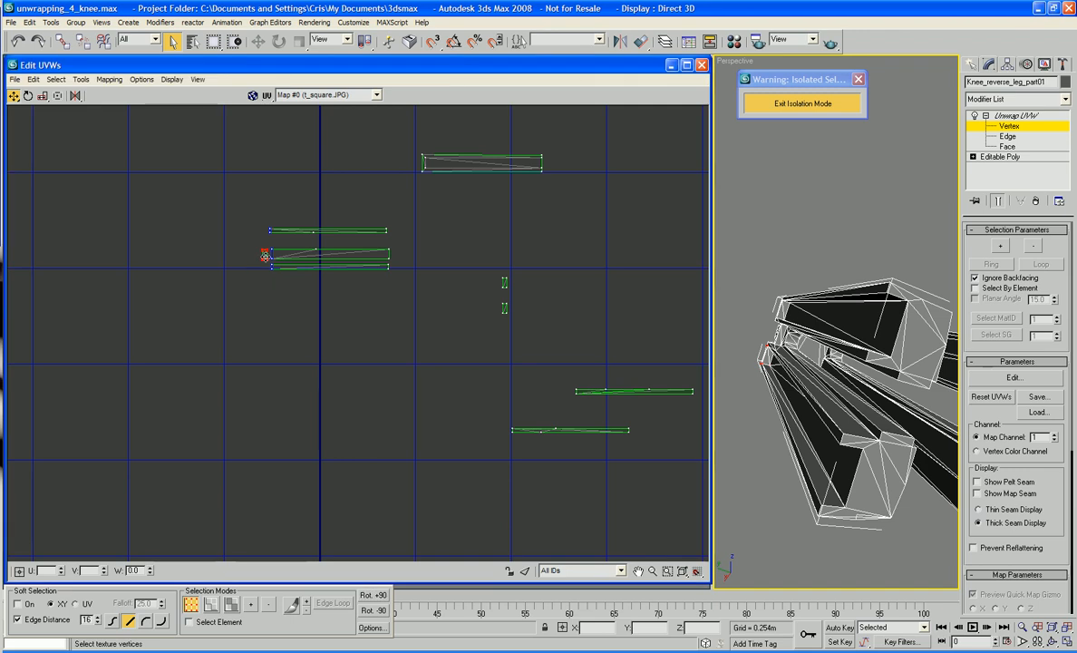
Move the upper and lower thin strips and the small end piece closer to the wide strip, lining up their matching vertices
click(377, 315)
scroll(381, 322, up, 5)
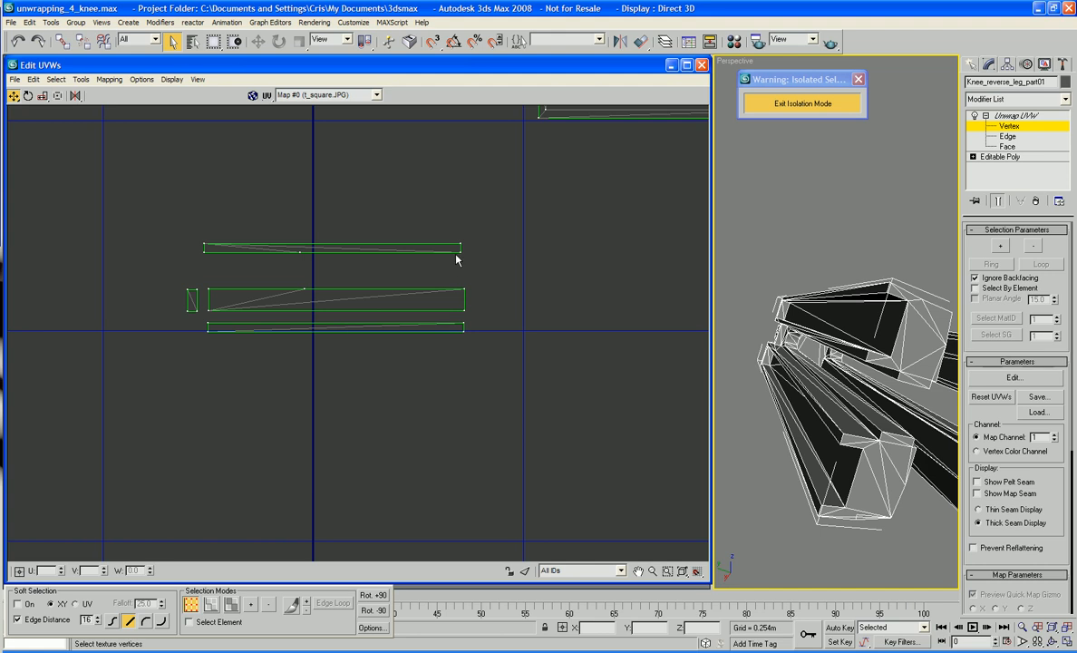
click(461, 249)
drag(179, 218, 467, 283)
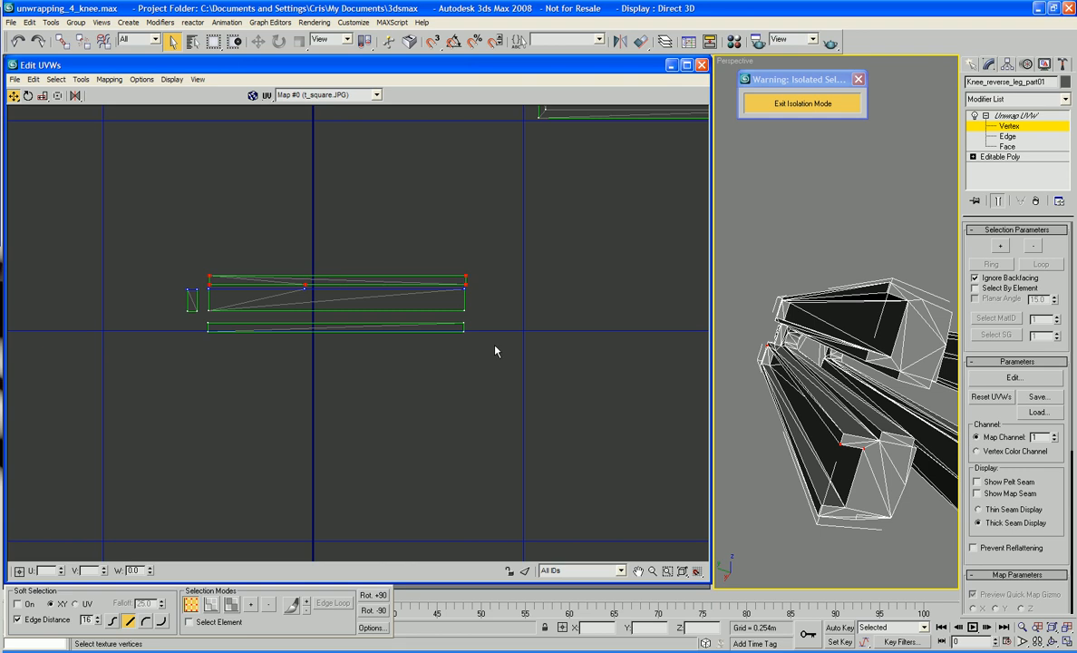
drag(493, 344, 208, 314)
drag(152, 274, 206, 310)
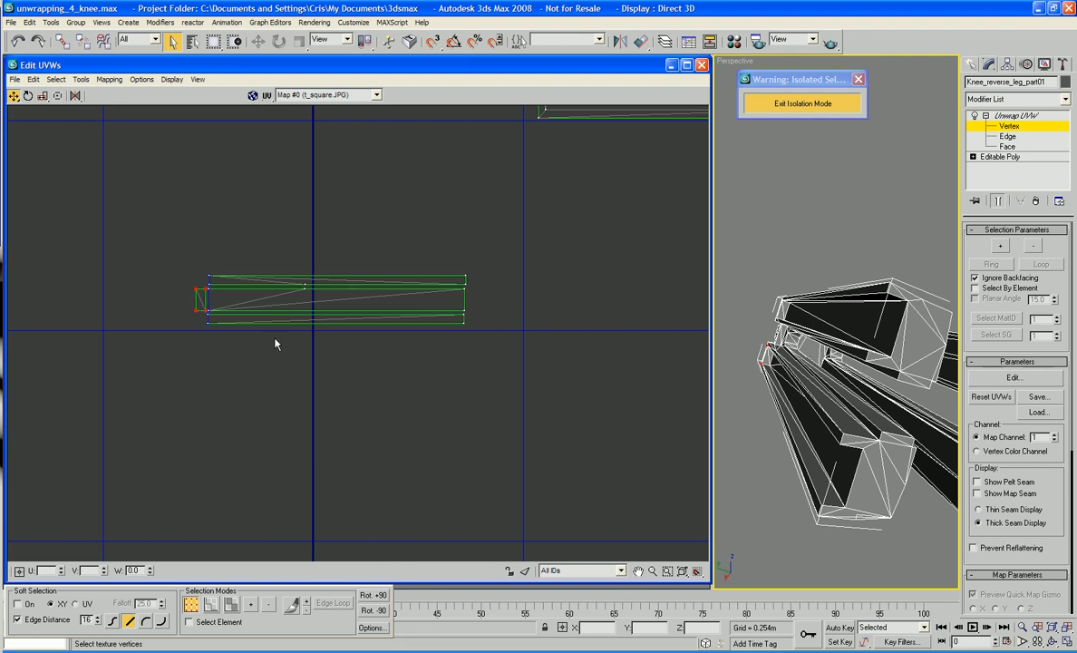
Target-weld the adjoining vertices of the thin strips and the small end piece to the wide strip's edges
scroll(379, 387, up, 5)
right_click(380, 387)
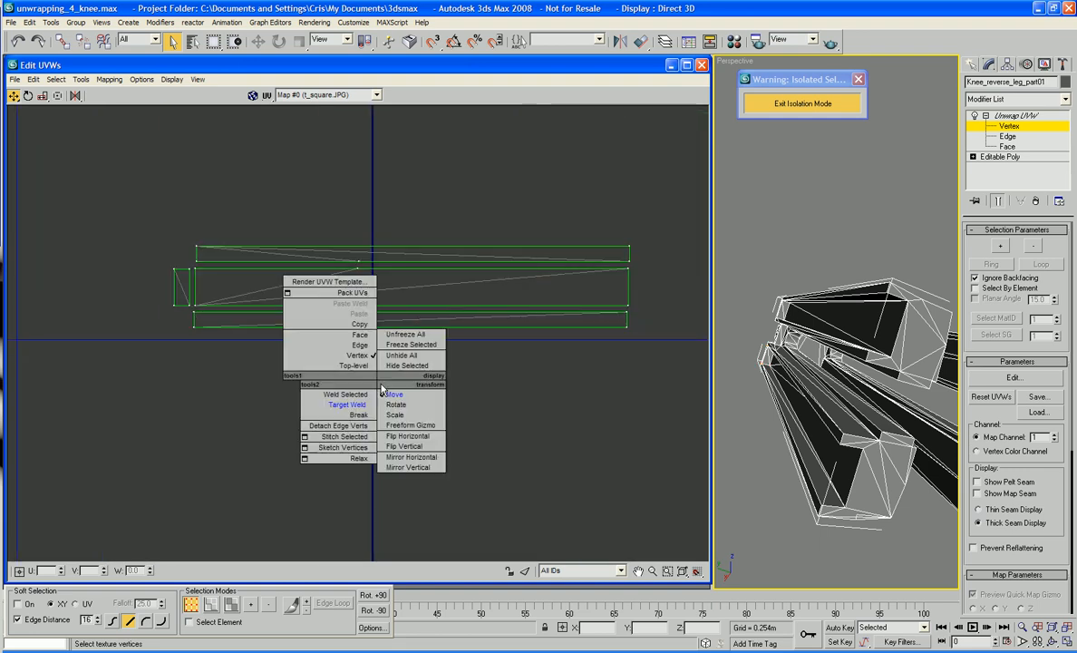
click(358, 406)
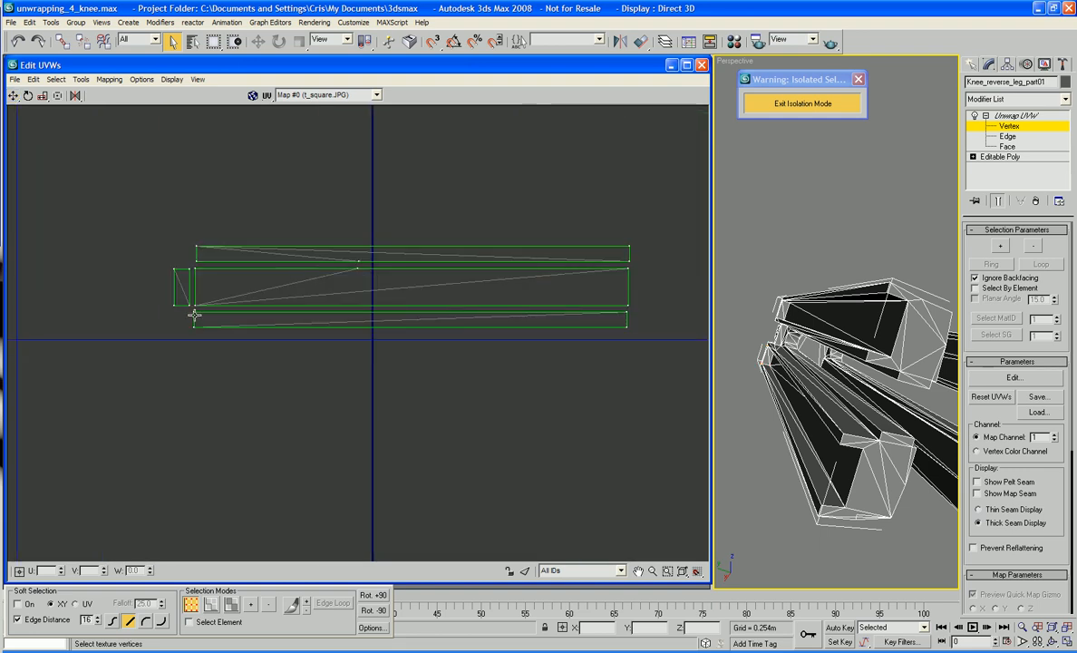
drag(194, 315, 196, 268)
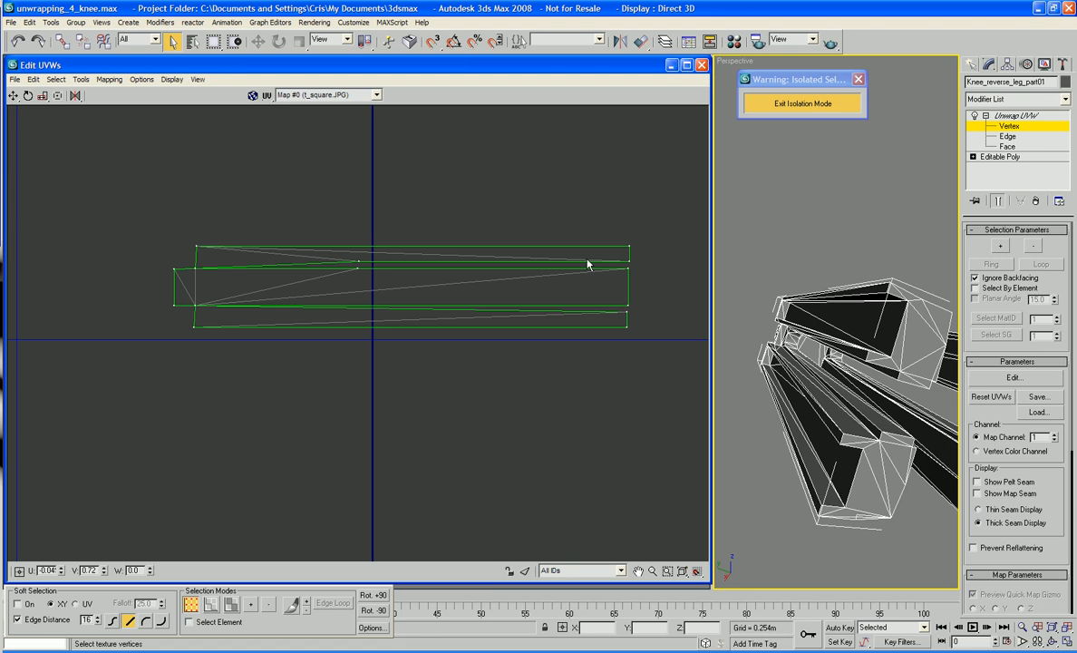
drag(622, 264, 627, 268)
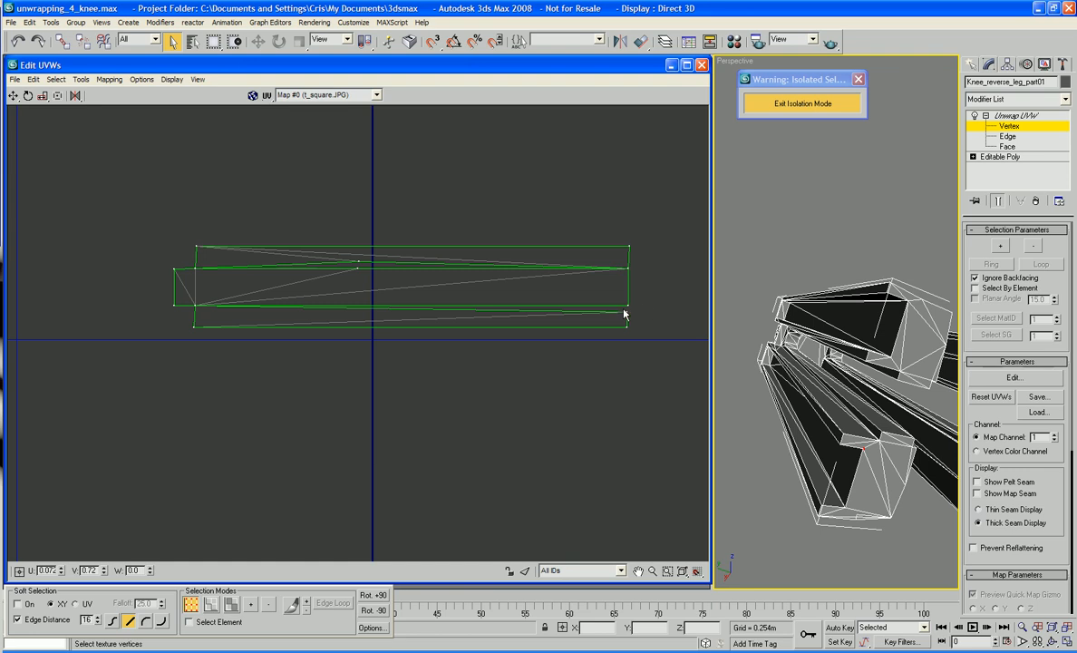
drag(625, 313, 629, 304)
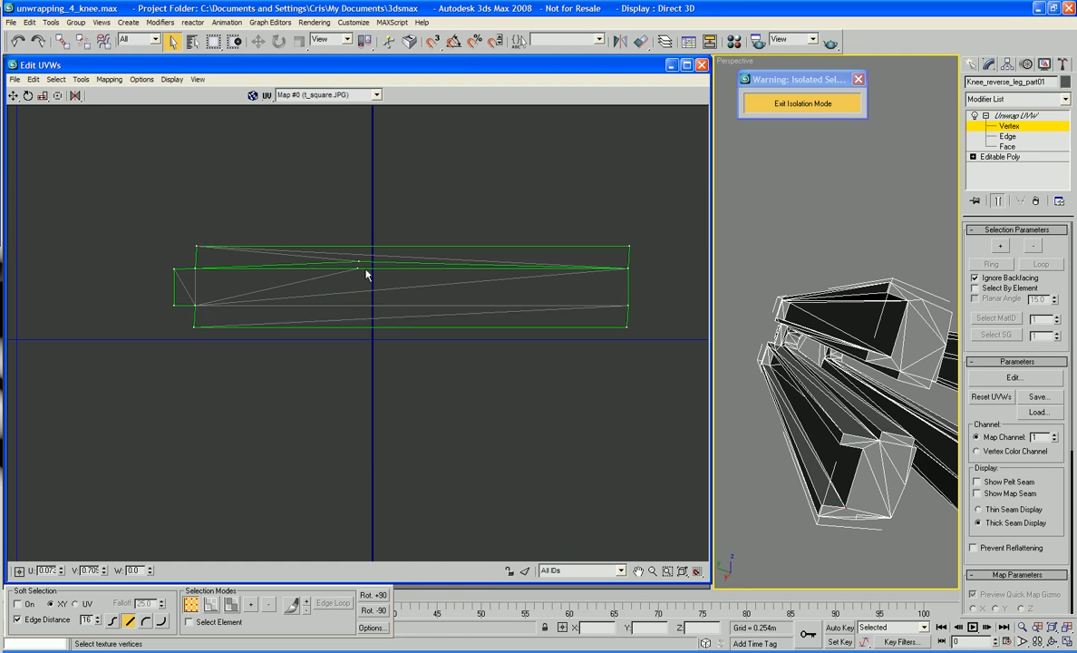
drag(359, 264, 360, 268)
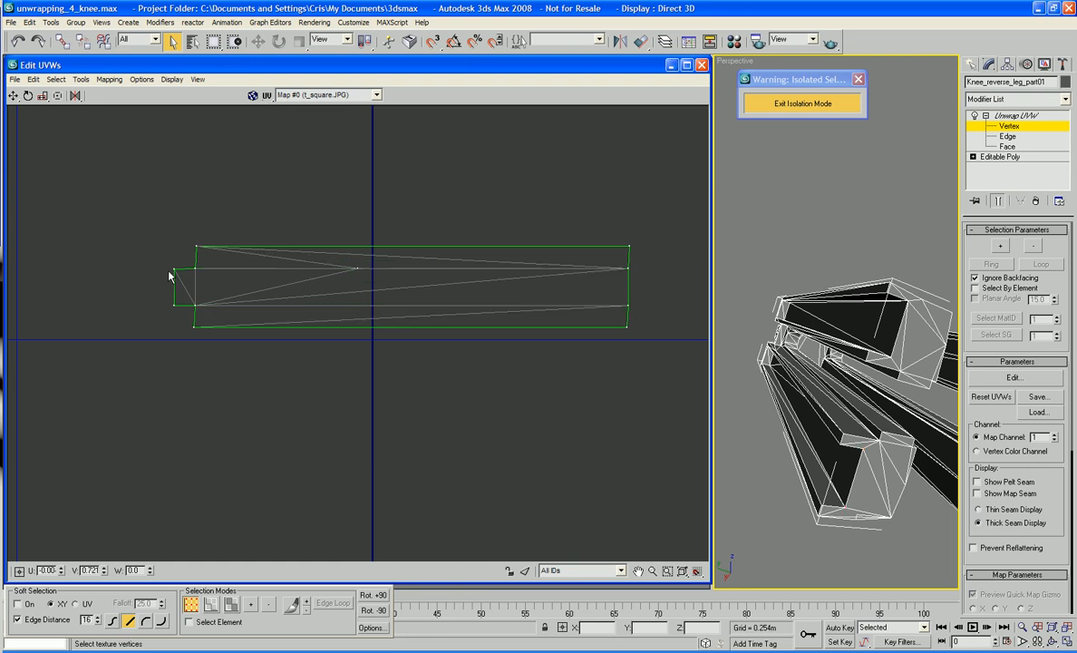
Spread the end piece's two outer vertices and target-weld the upper and lower strips' left outer corners to them
drag(175, 271, 182, 259)
drag(175, 308, 179, 313)
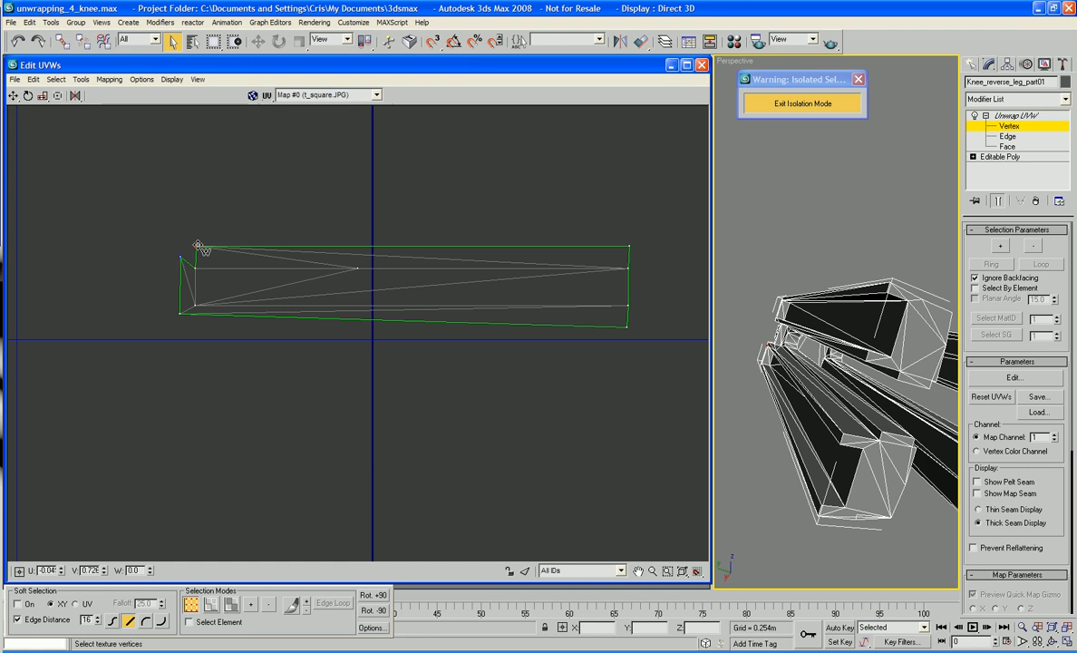
drag(197, 245, 181, 255)
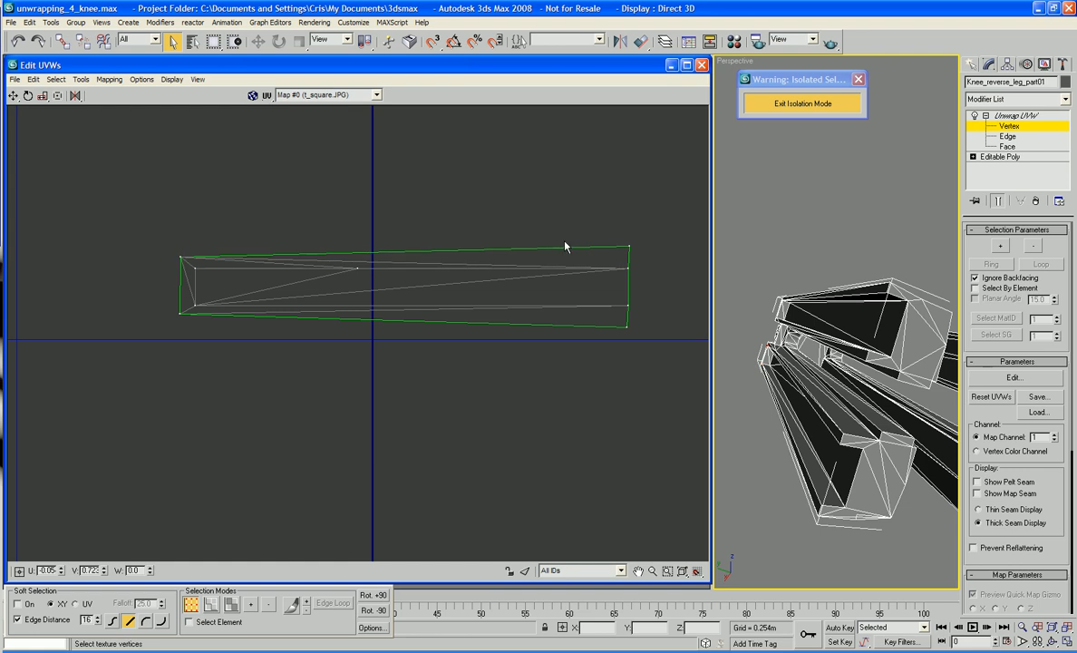
Move the island's two right outer corner vertices inward so its long edges line up with the left corners
click(603, 223)
drag(628, 244, 628, 257)
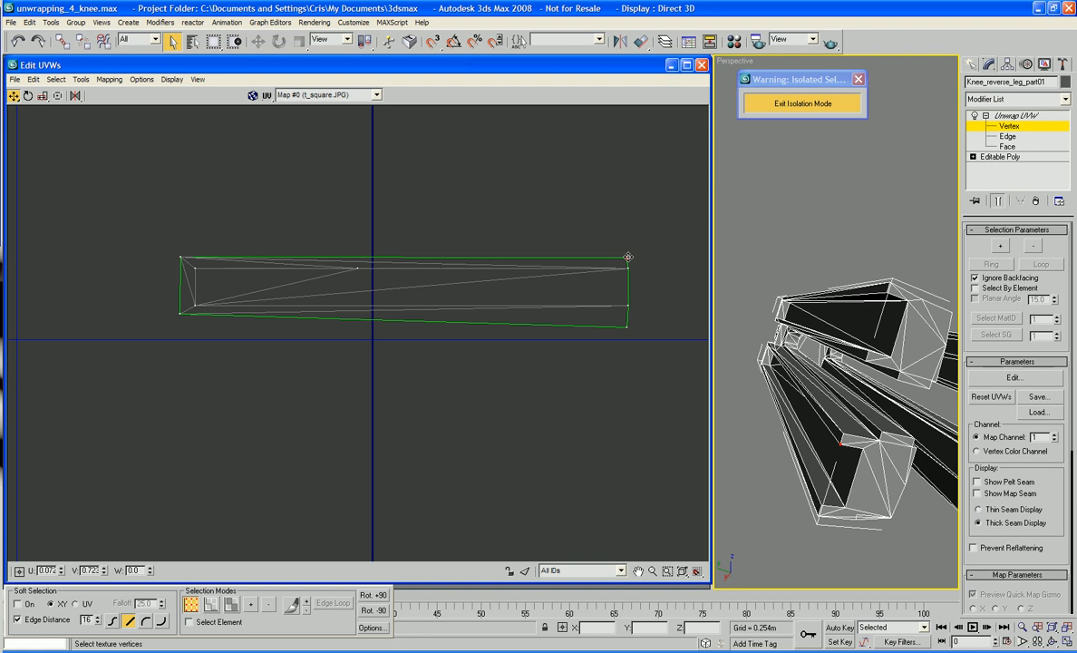
click(624, 330)
drag(629, 332, 629, 316)
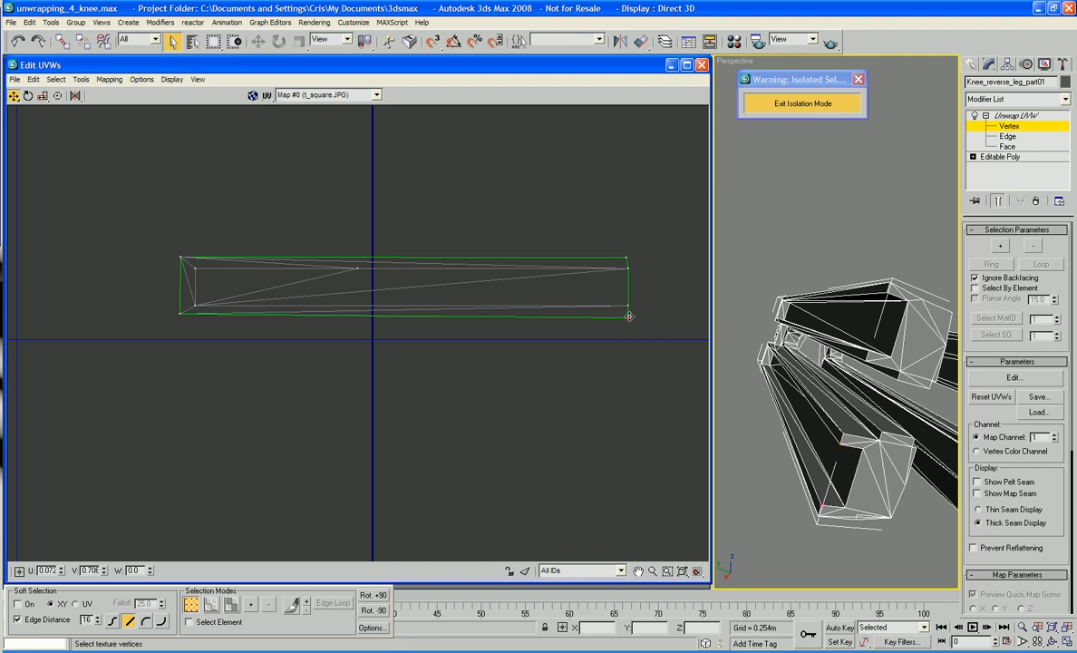
scroll(629, 317, down, 5)
middle_drag(649, 319, 487, 335)
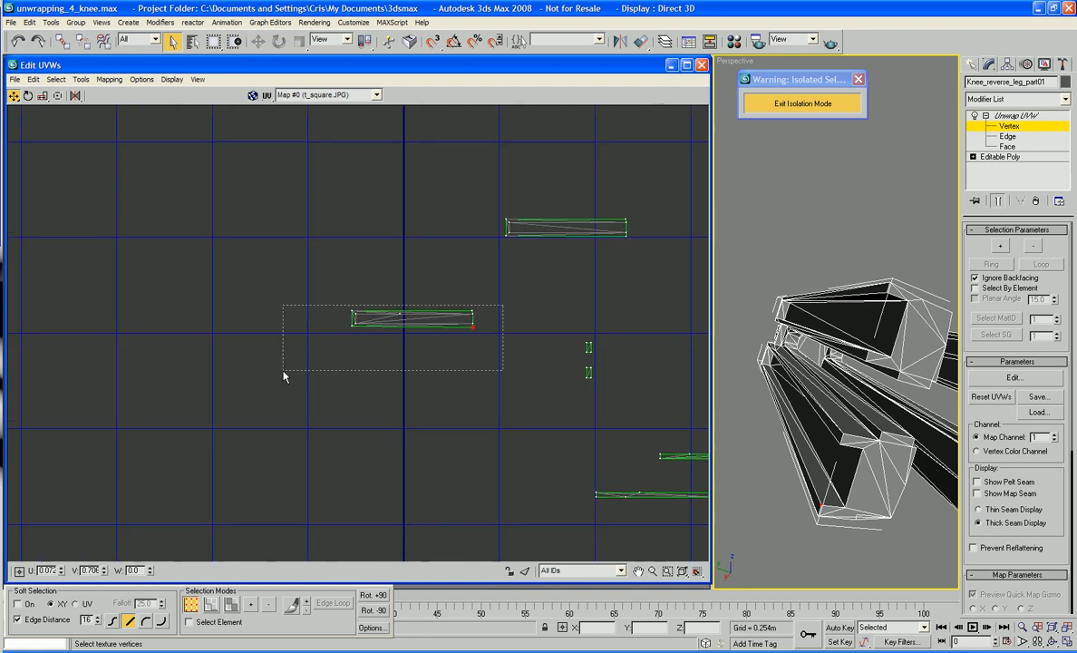
Move the welded island directly below the other finished island, lining up their ends
drag(283, 371, 284, 371)
drag(472, 328, 623, 260)
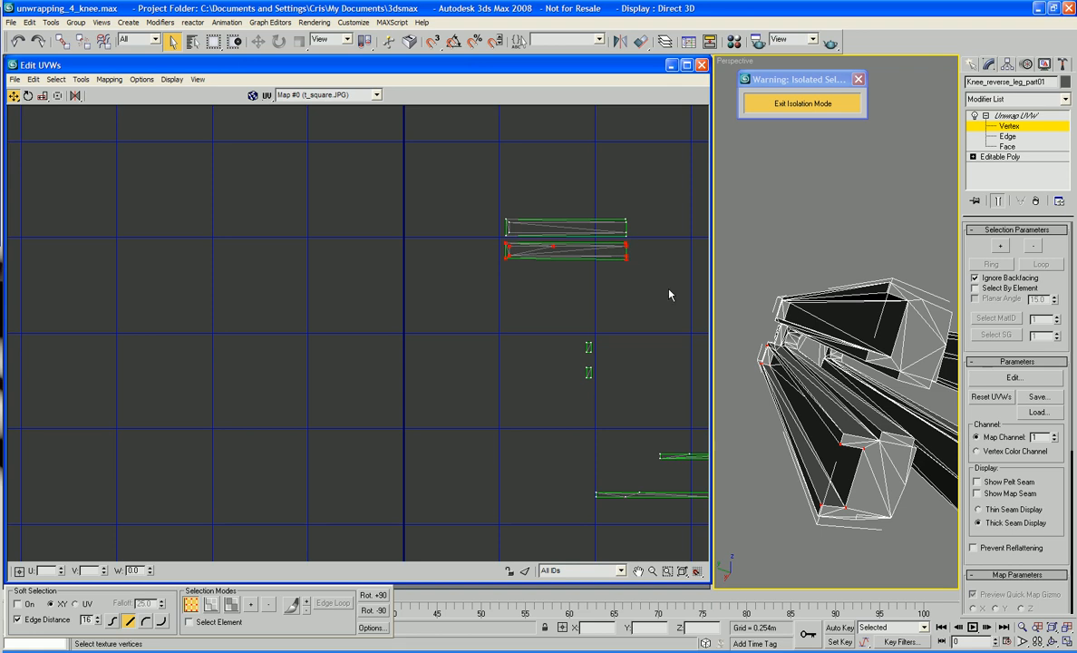
Select the faces of the next two wide UV strips and grow the selection to their neighbouring faces
alt+middle_drag(788, 378, 809, 384)
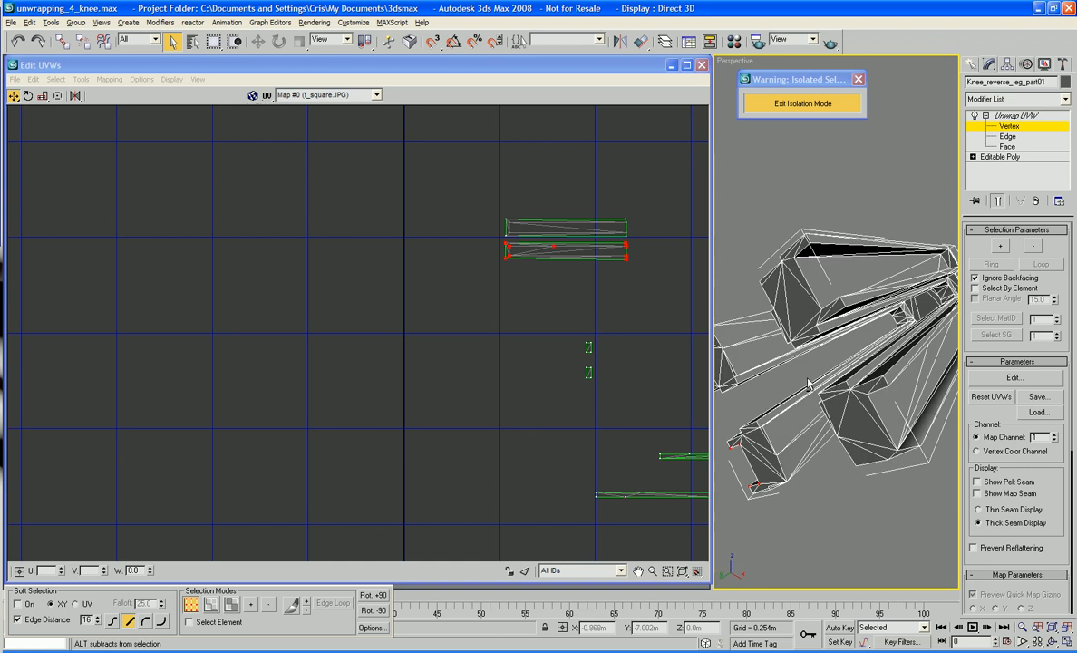
middle_click(593, 402)
scroll(593, 402, up, 2)
middle_drag(593, 403, 404, 403)
middle_drag(507, 460, 429, 409)
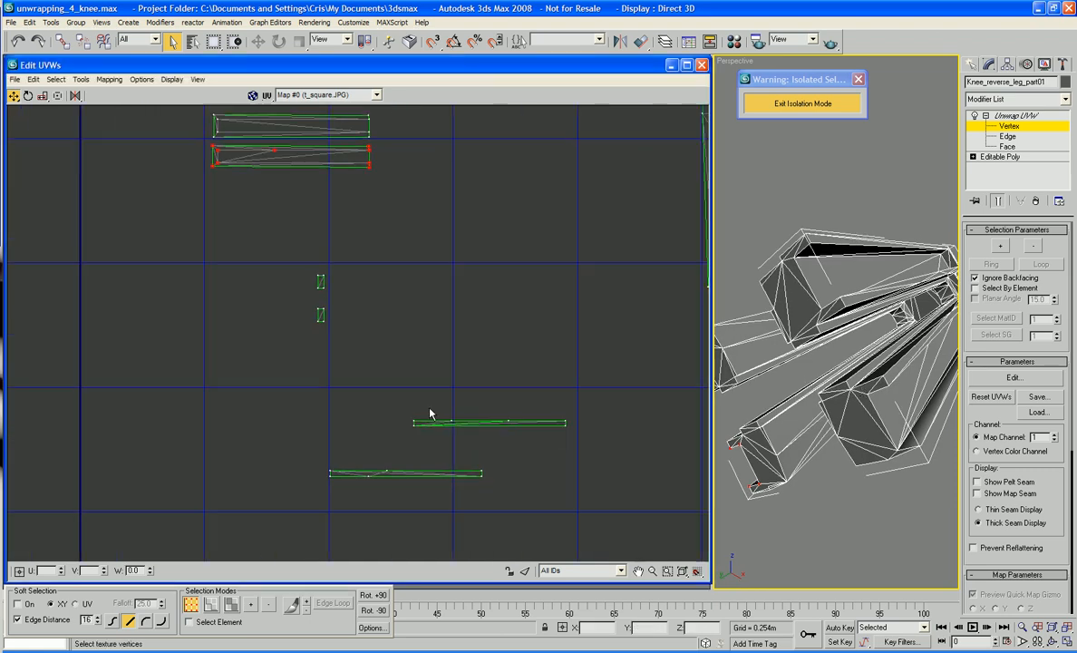
scroll(430, 414, down, 3)
scroll(510, 392, down, 5)
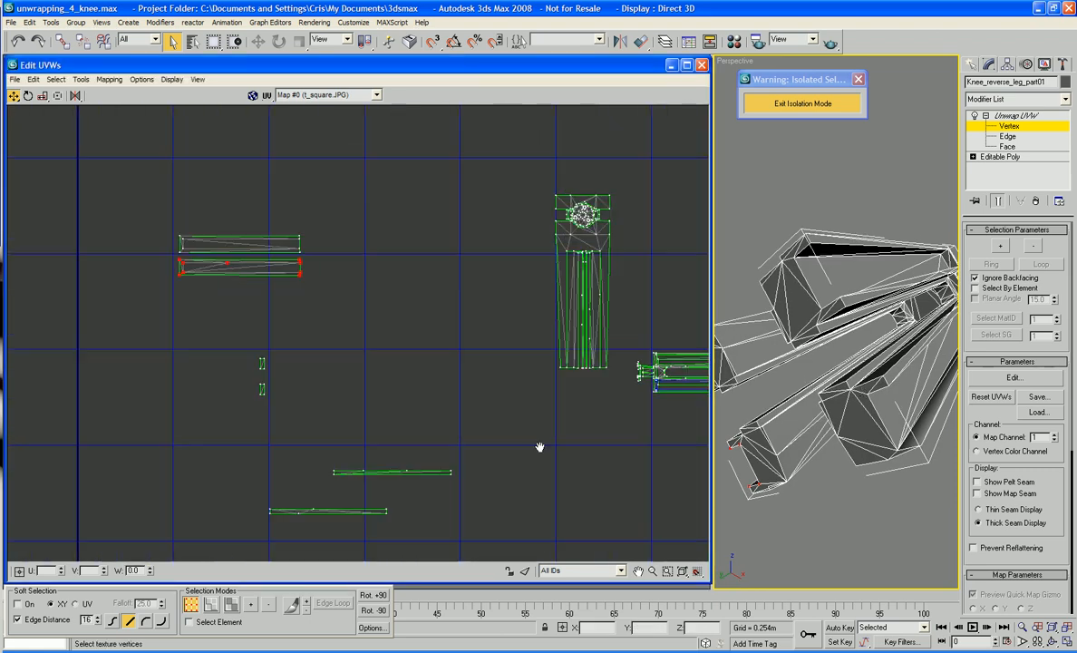
middle_drag(563, 481, 466, 398)
drag(622, 278, 325, 421)
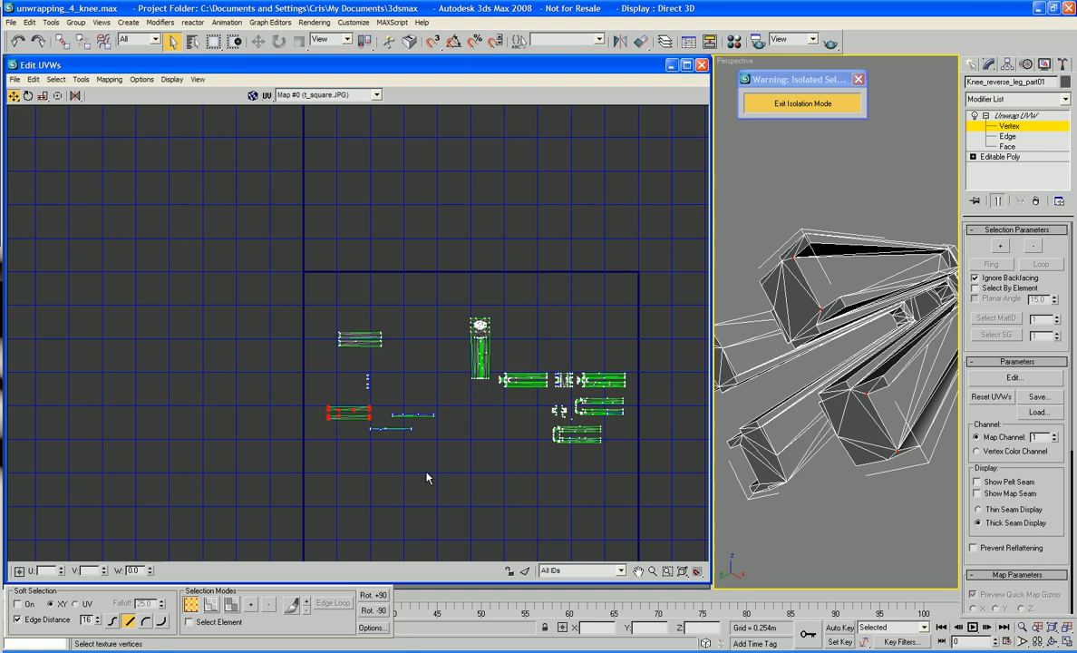
click(589, 410)
right_click(475, 450)
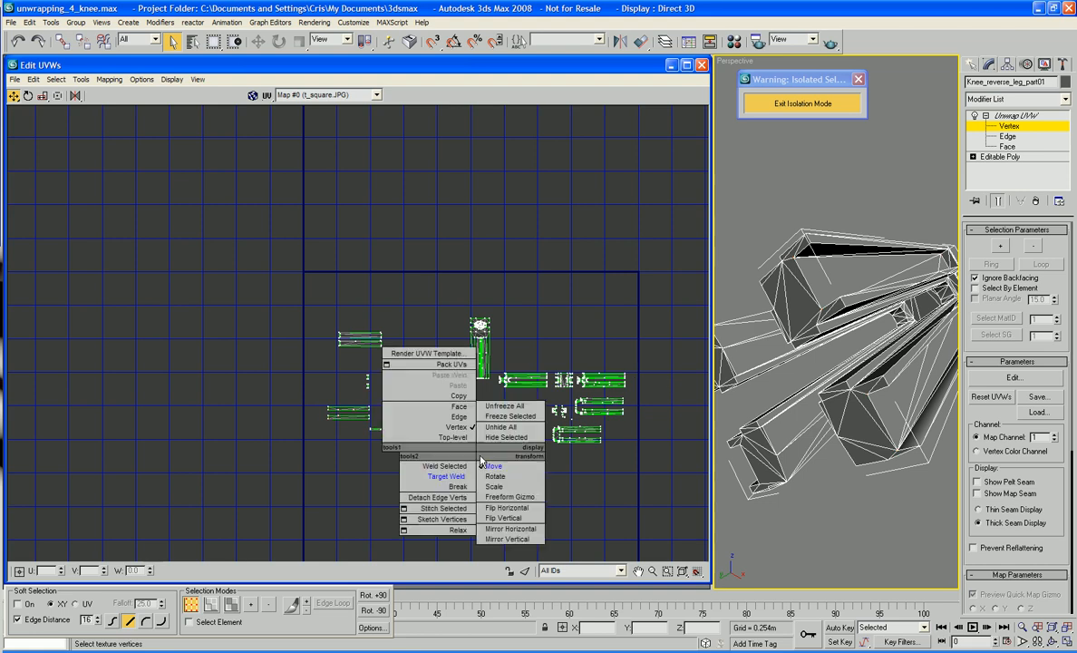
click(458, 406)
drag(322, 401, 373, 428)
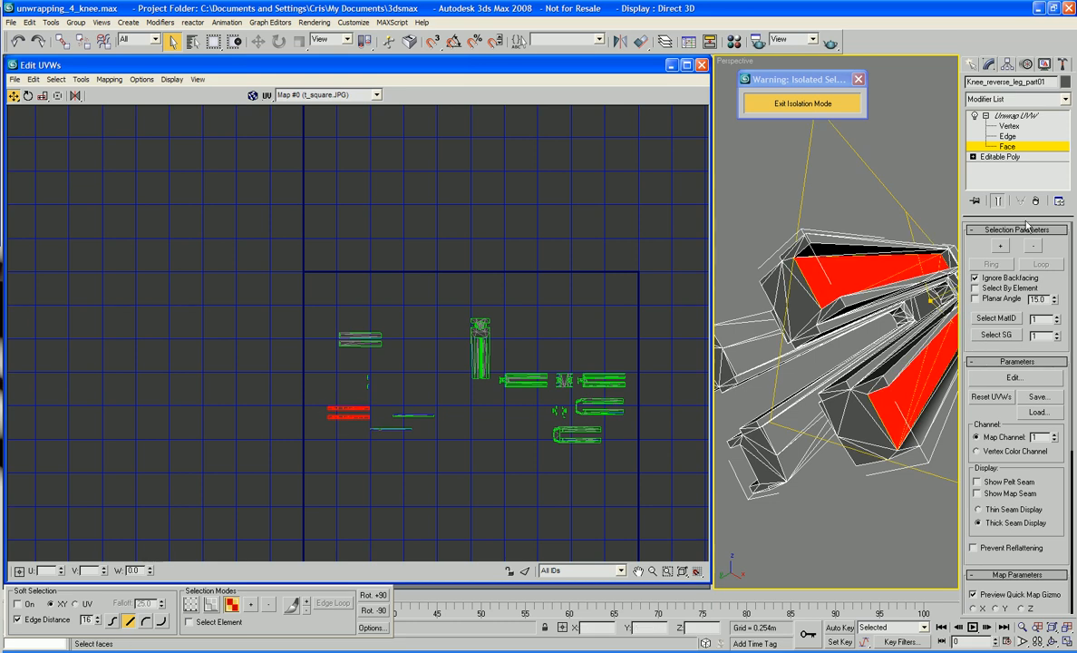
click(999, 245)
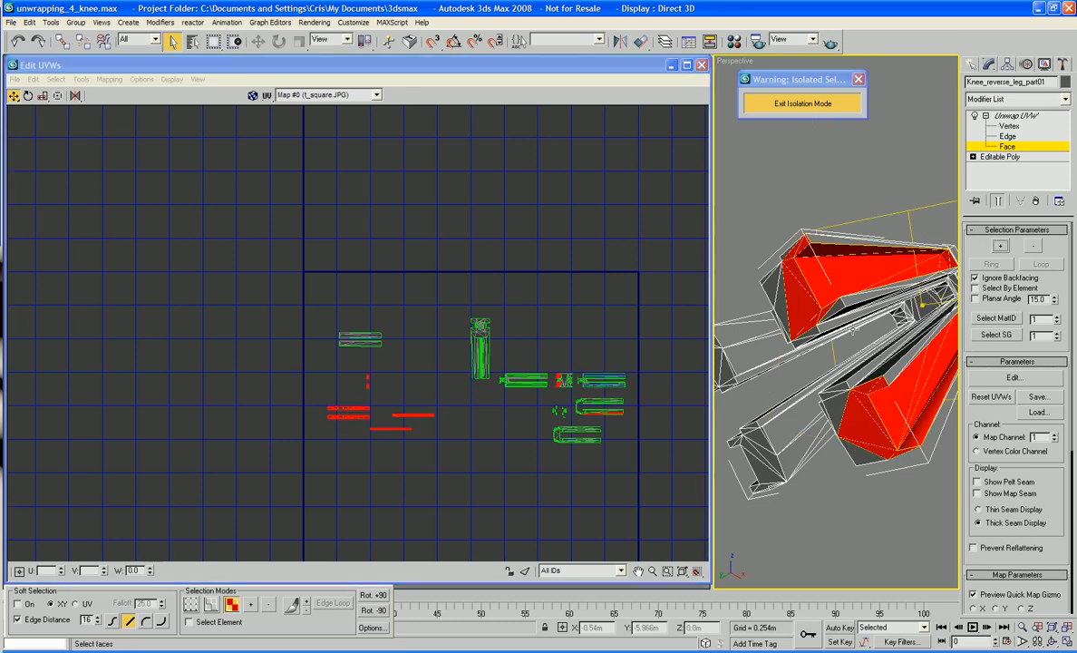
Deselect the end-cap faces of the upper bar on the model, keeping only its long side faces selected
alt+click(809, 314)
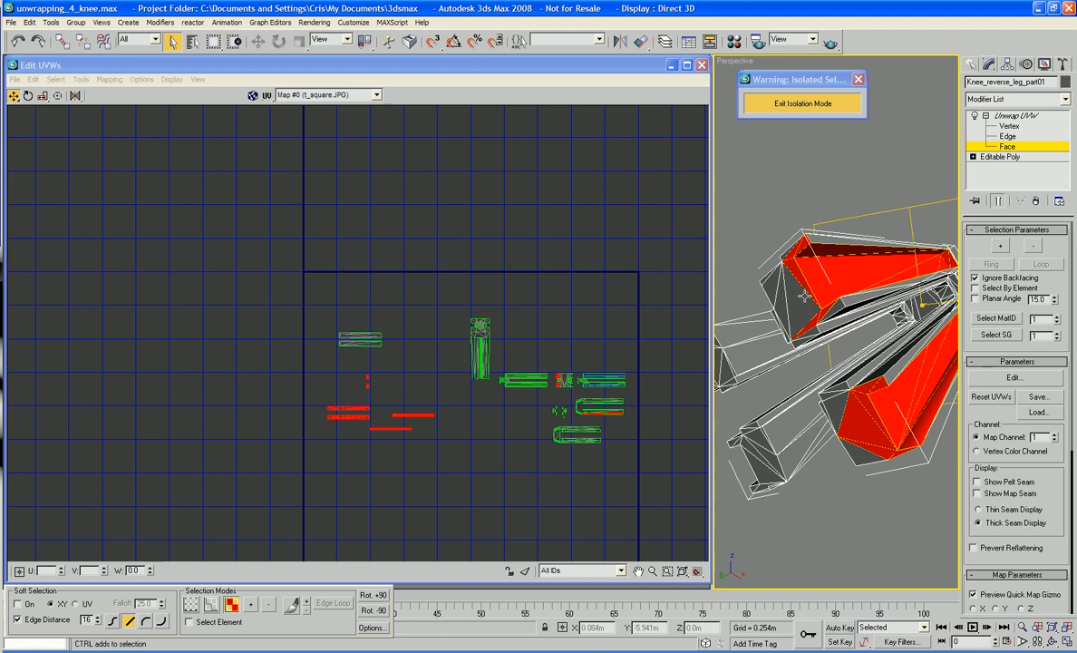
alt+click(799, 282)
alt+click(790, 252)
alt+click(800, 247)
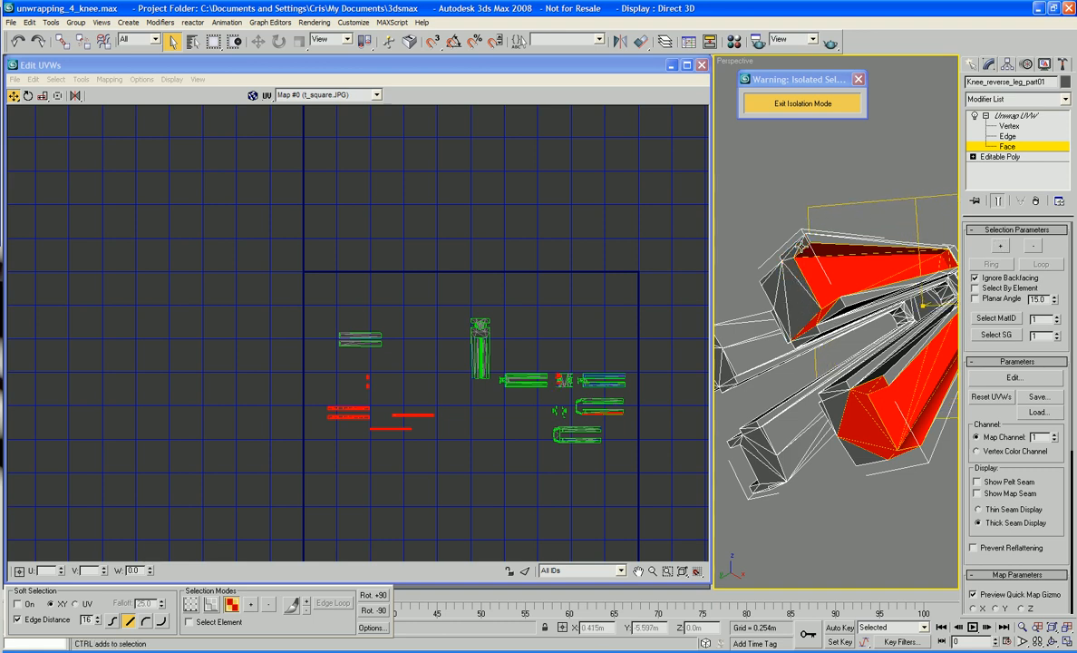
alt+click(824, 311)
alt+click(812, 320)
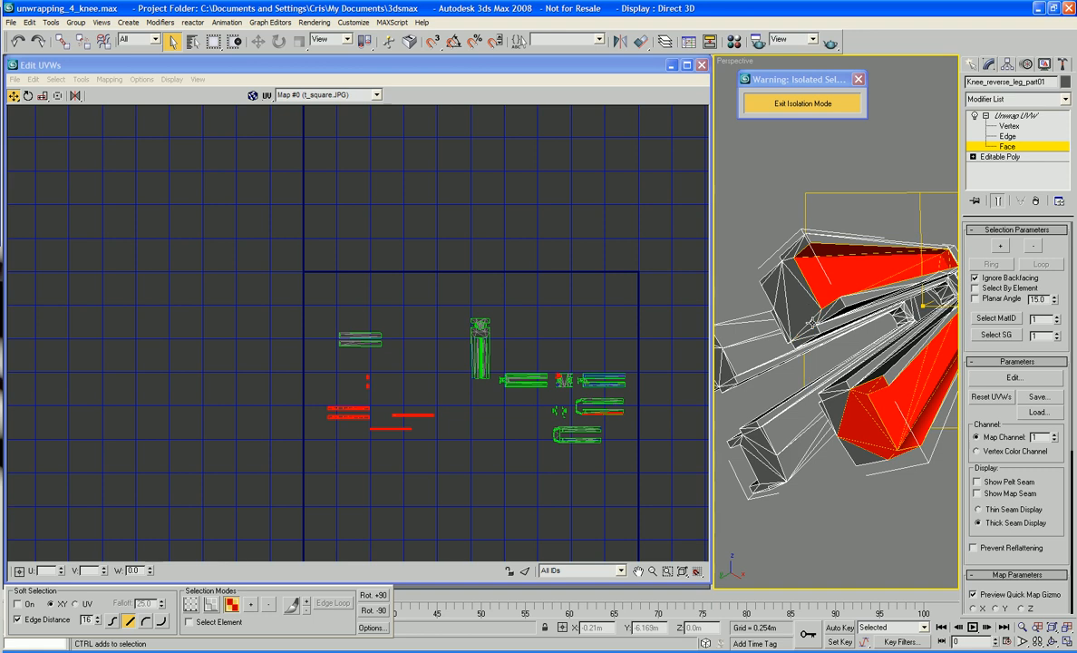
Remove the lower bar's end-cap and bevel faces from the selection, keeping only its long side faces
alt+click(859, 387)
alt+click(877, 384)
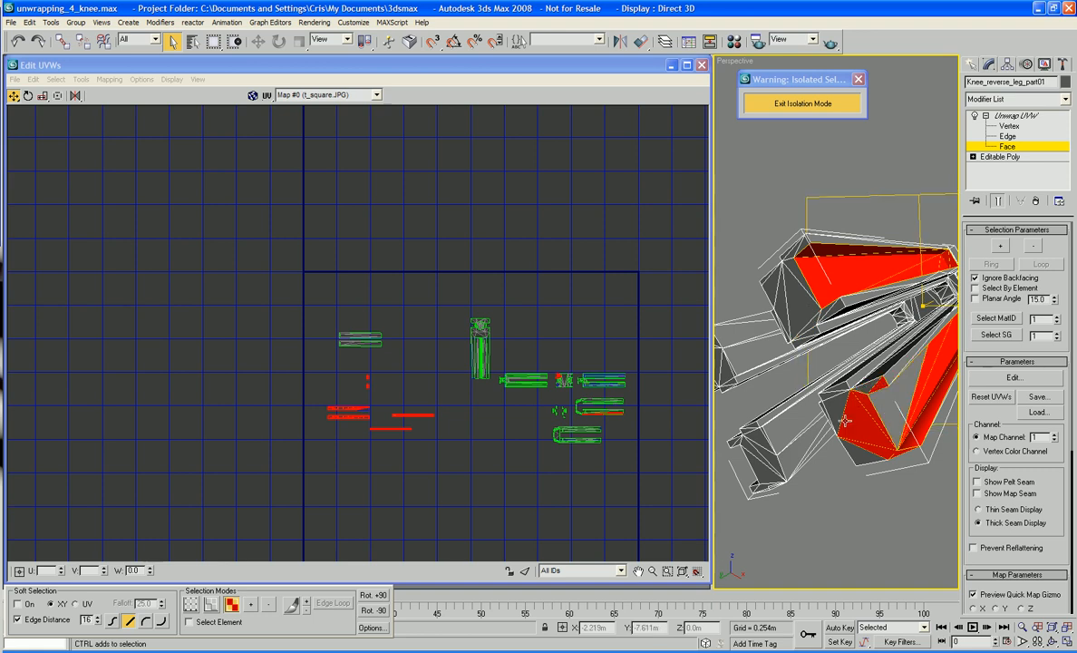
ctrl+click(892, 401)
alt+click(882, 383)
alt+click(882, 383)
ctrl+click(886, 391)
alt+click(847, 413)
alt+click(866, 405)
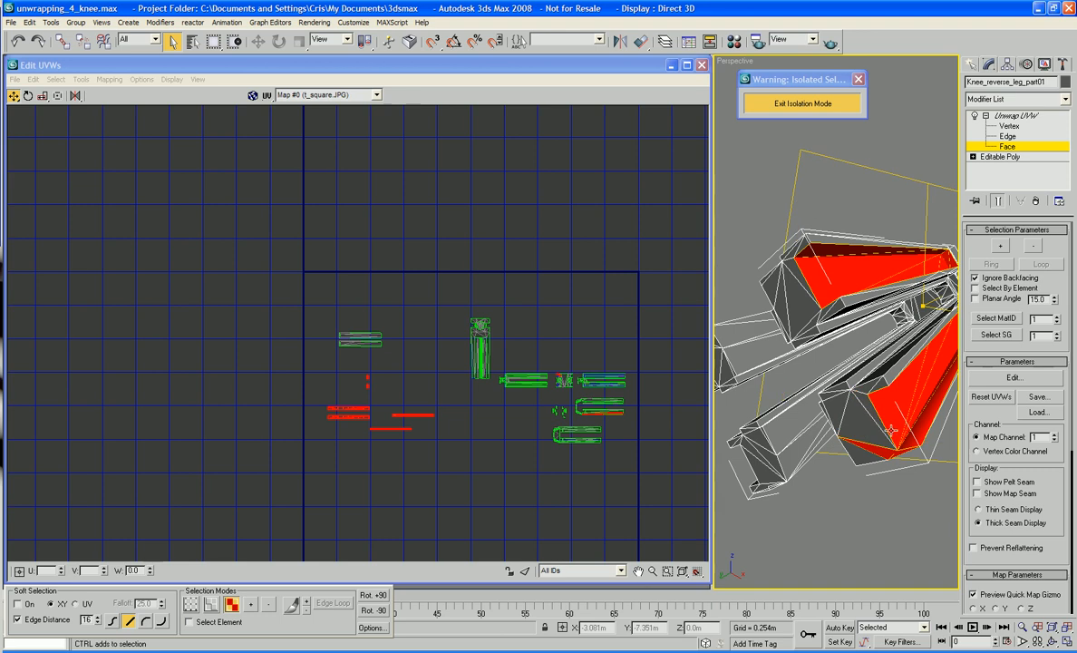
alt+click(882, 452)
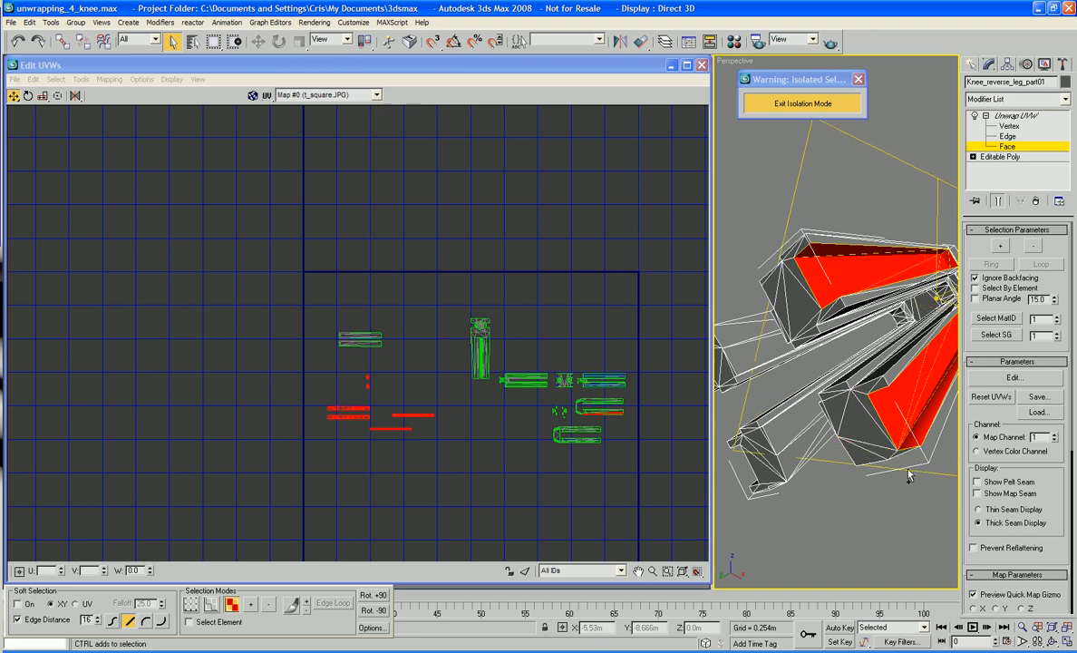
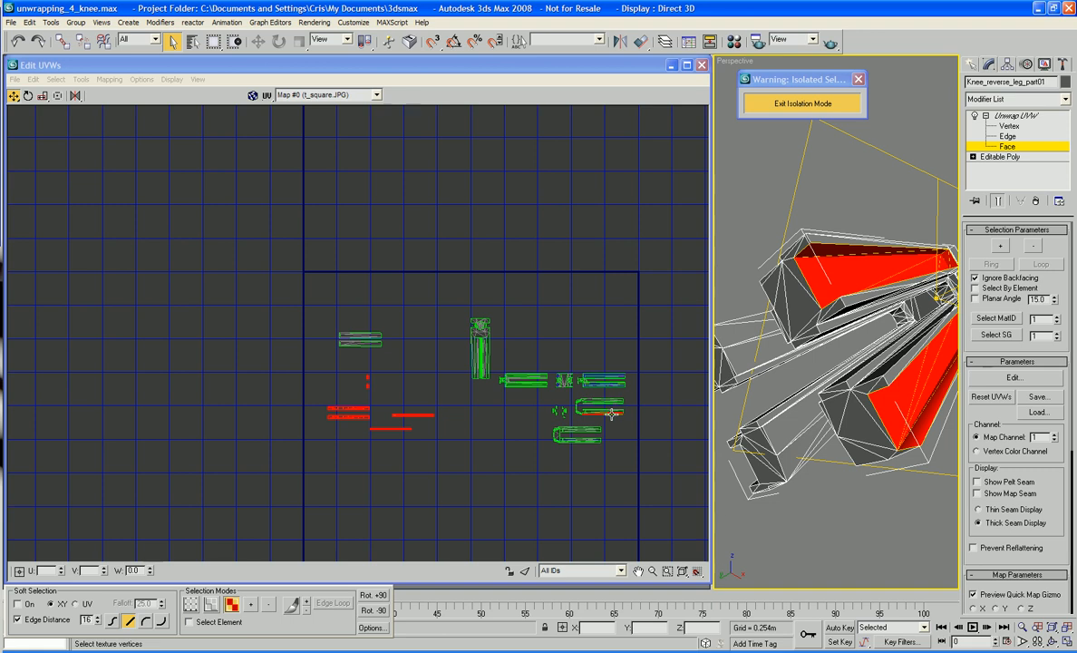
Break the selected faces off and move them together into the empty area left of the UV tile
right_click(402, 415)
click(409, 446)
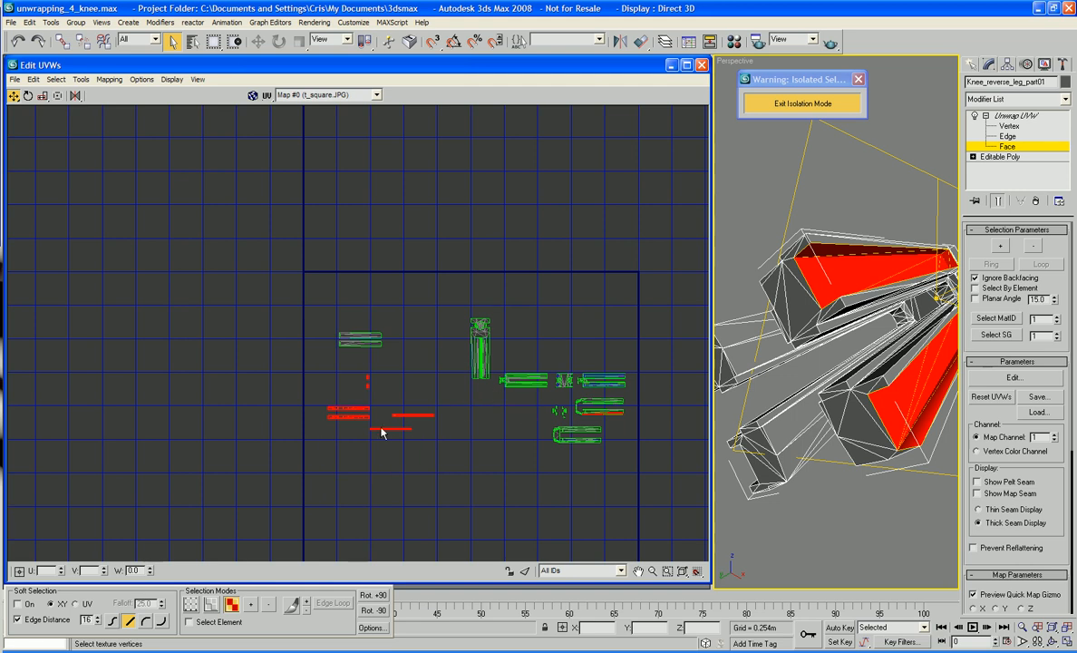
drag(359, 421, 225, 441)
Select the stray thin sliver left inside the UV tile and move it next to the broken-off strips
drag(437, 424, 498, 459)
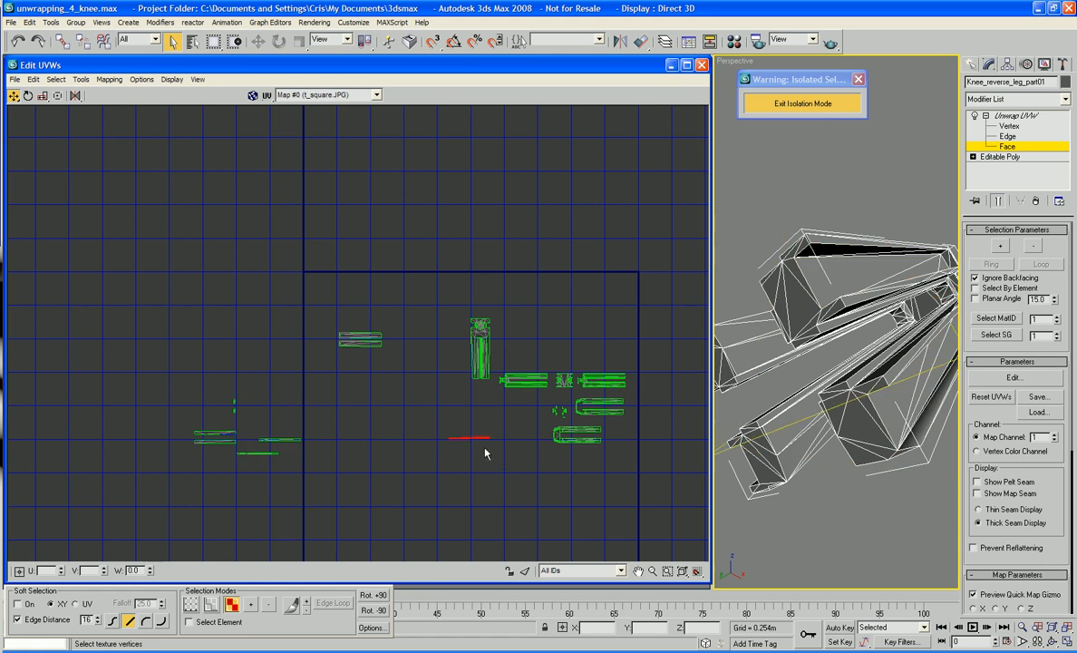
scroll(485, 453, up, 2)
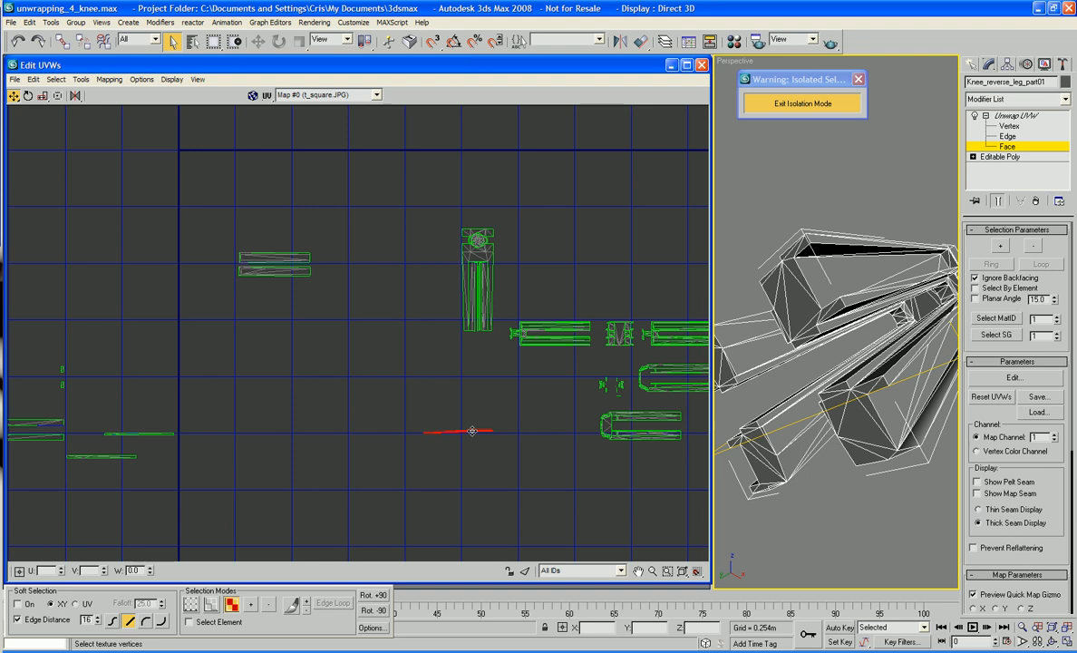
drag(473, 435, 125, 418)
Select the upper wide strip's faces, grow the selection, and deselect the bar's end-cap faces on the model
middle_drag(126, 418, 532, 384)
scroll(532, 384, up, 3)
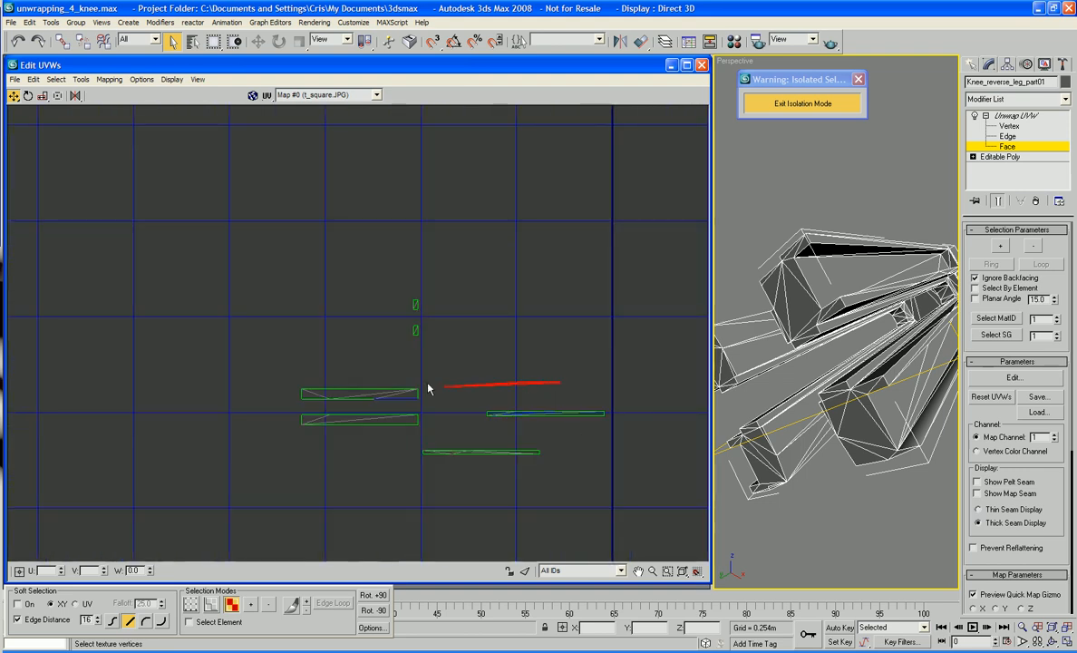
drag(404, 400, 428, 409)
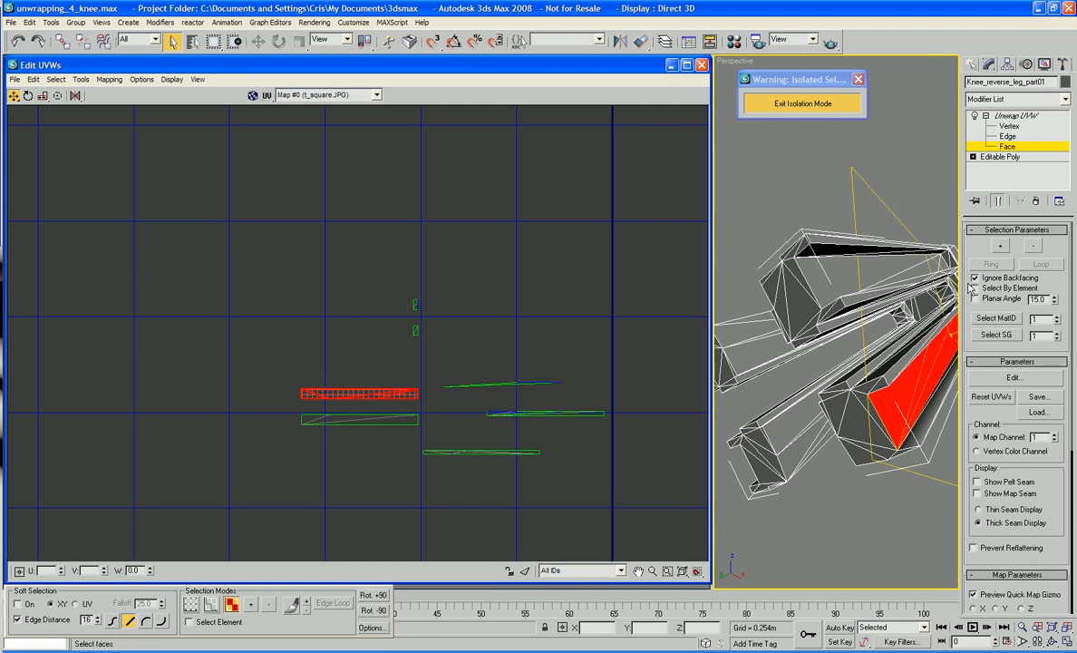
click(998, 245)
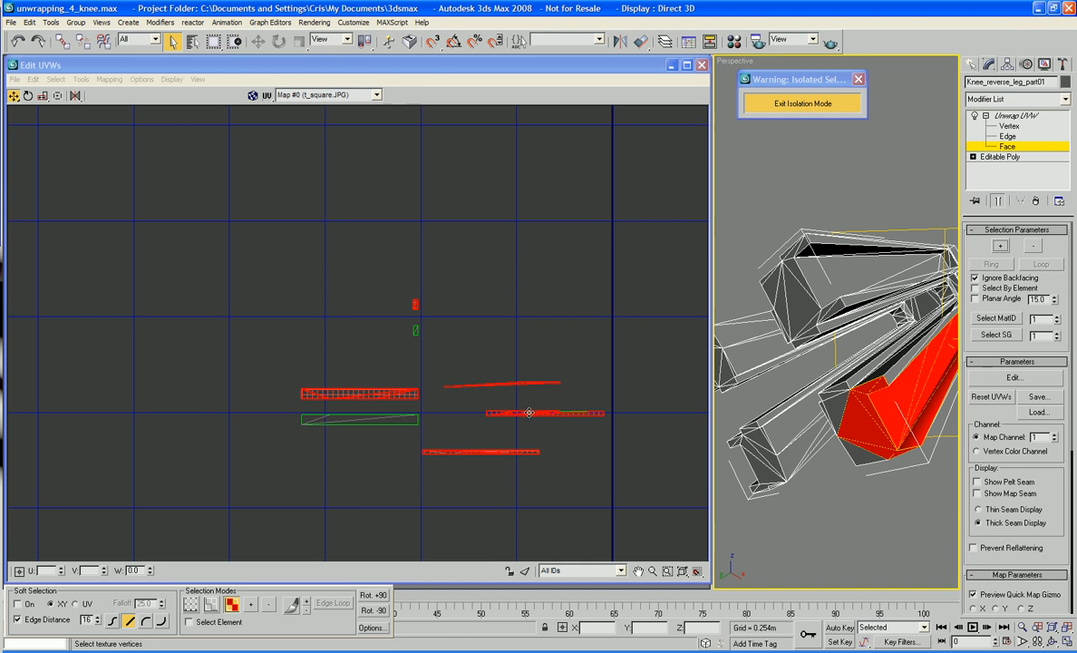
alt+click(874, 386)
alt+click(861, 401)
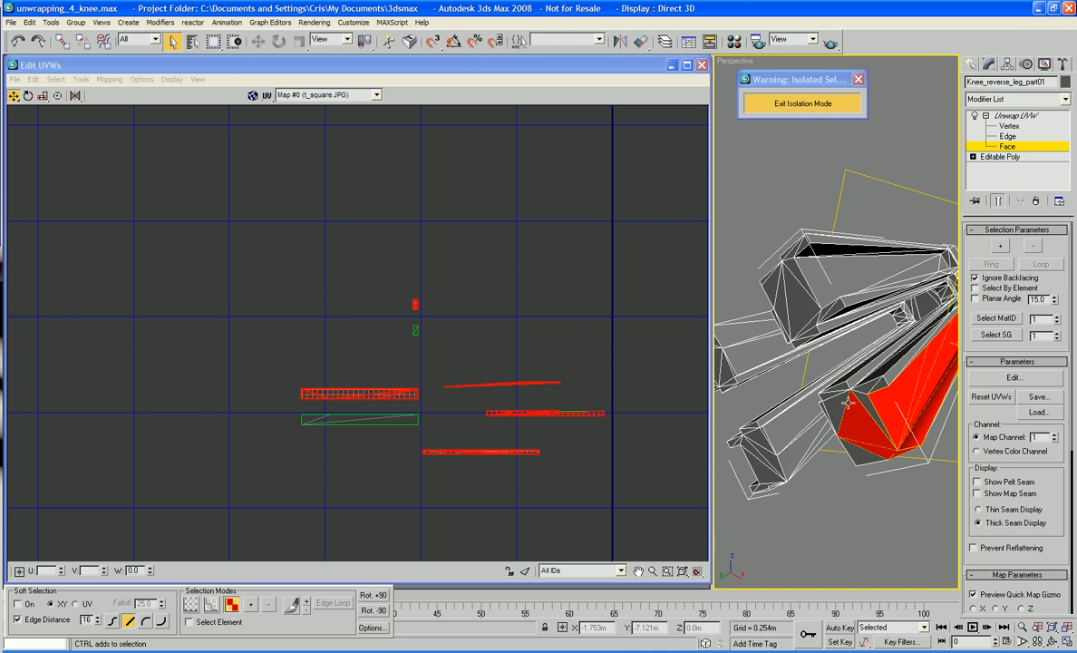
alt+click(854, 424)
alt+click(879, 451)
alt+click(904, 451)
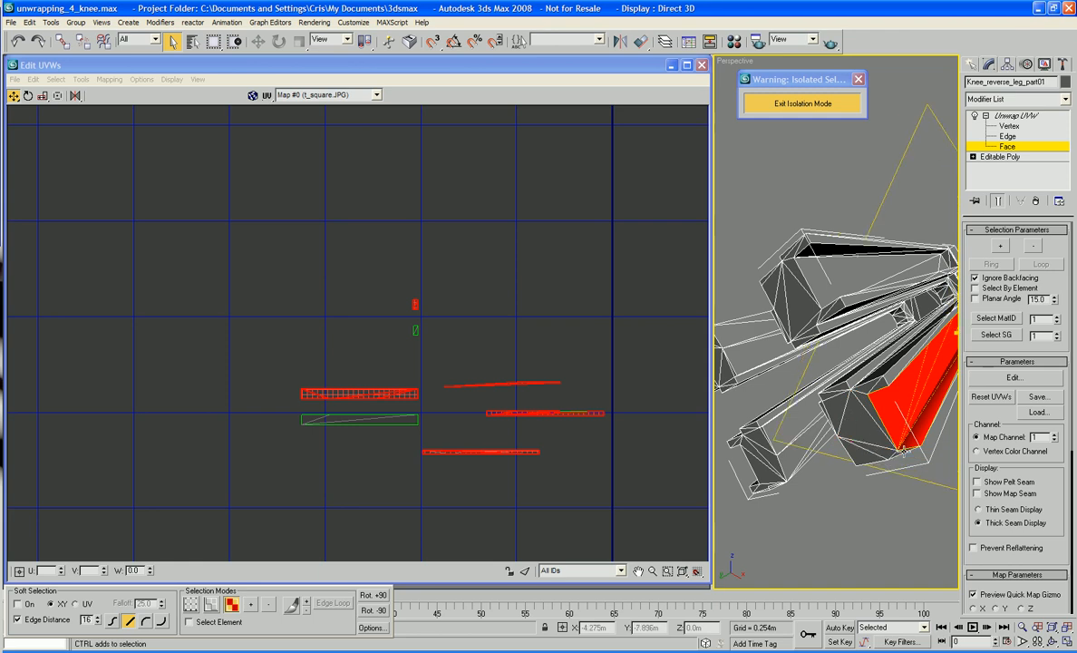
drag(534, 414, 538, 364)
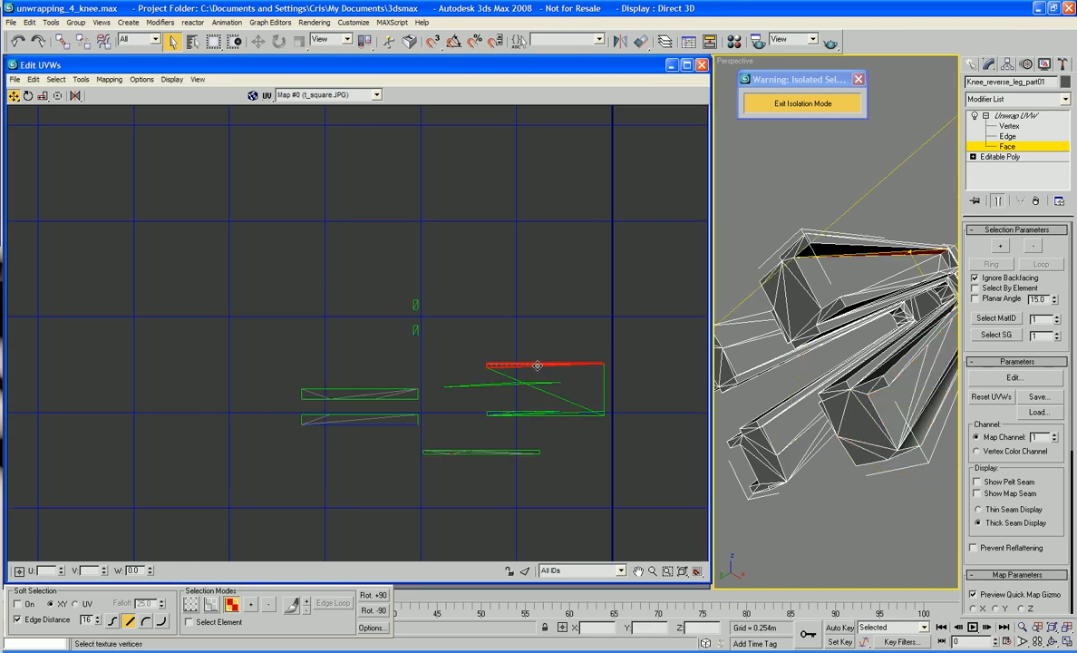
key(ctrl+z)
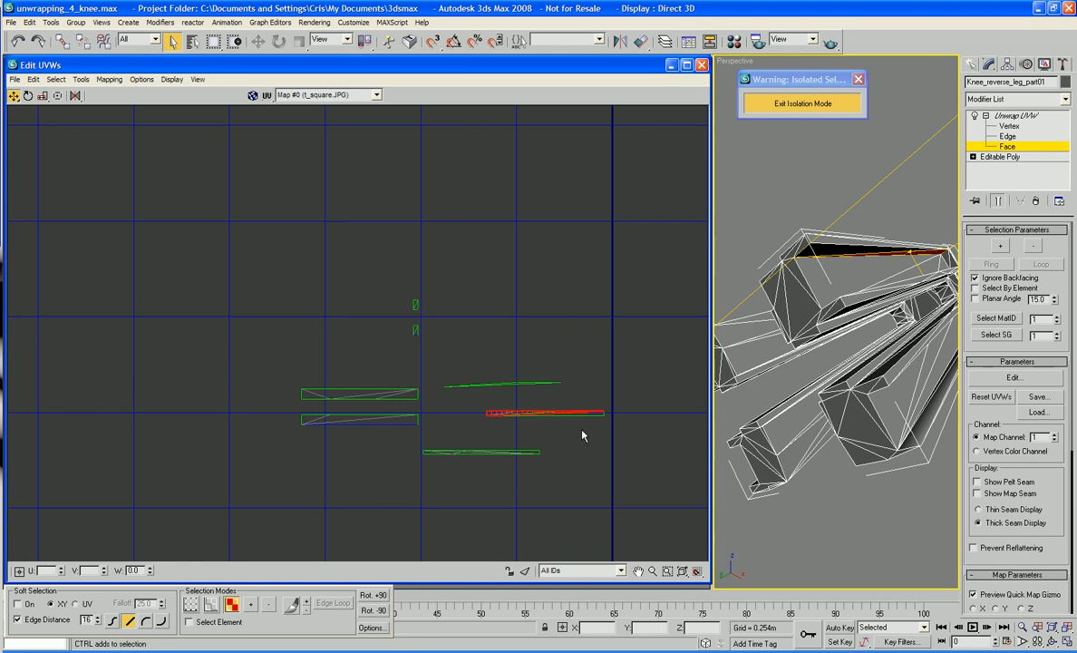
key(ctrl+z)
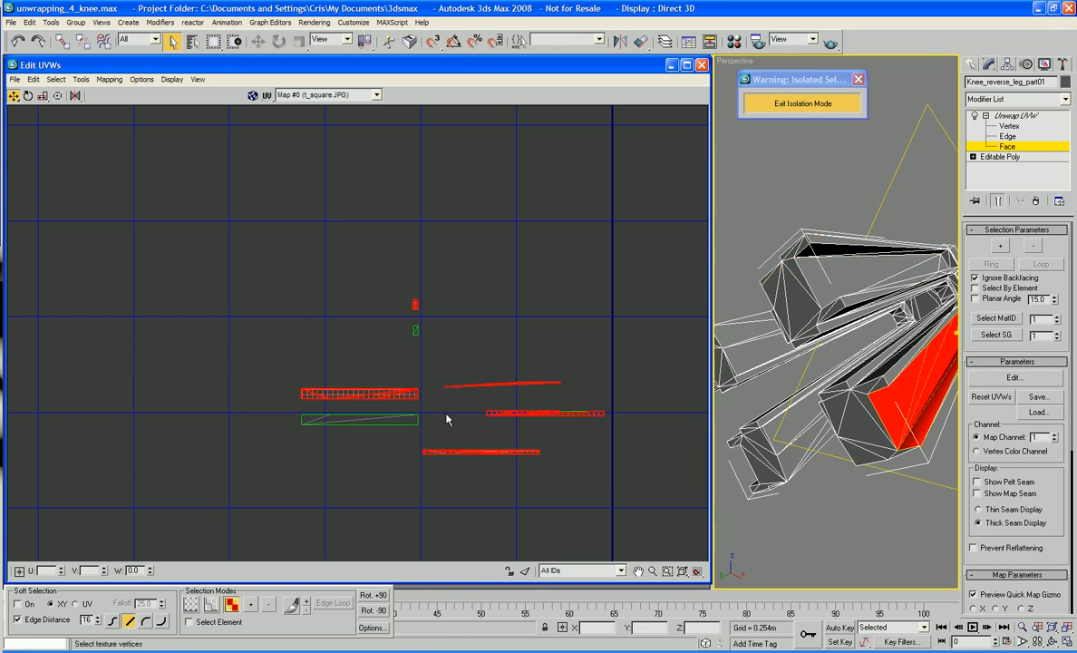
Break the selected faces apart and move them above the remaining bar's strips to separate the two sets
right_click(471, 450)
click(449, 487)
drag(450, 454, 436, 392)
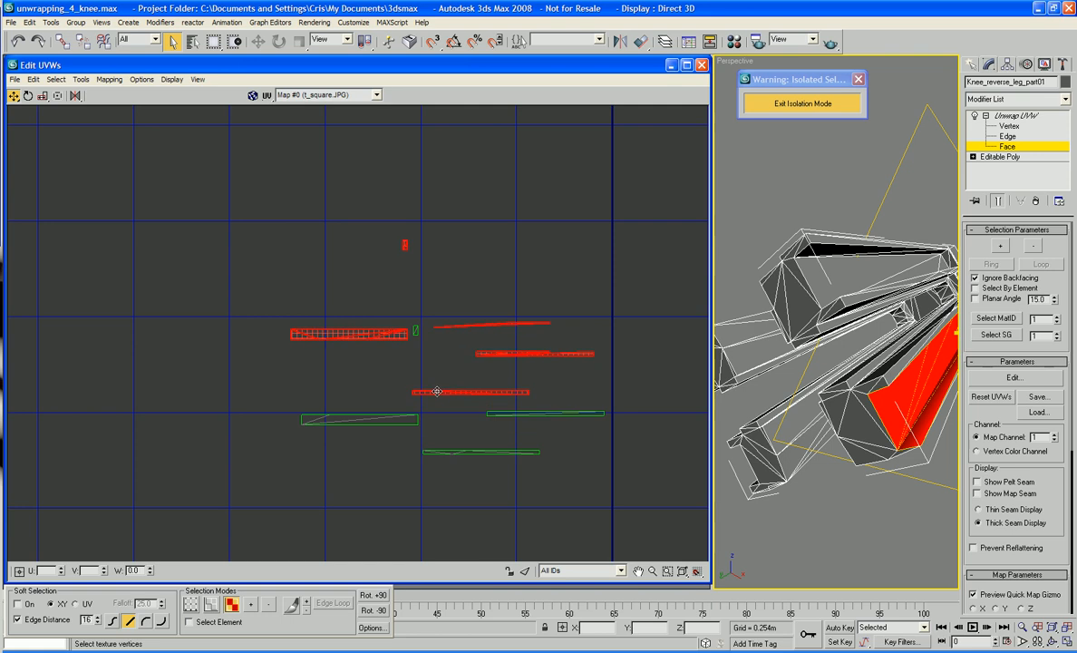
click(623, 310)
scroll(623, 310, up, 2)
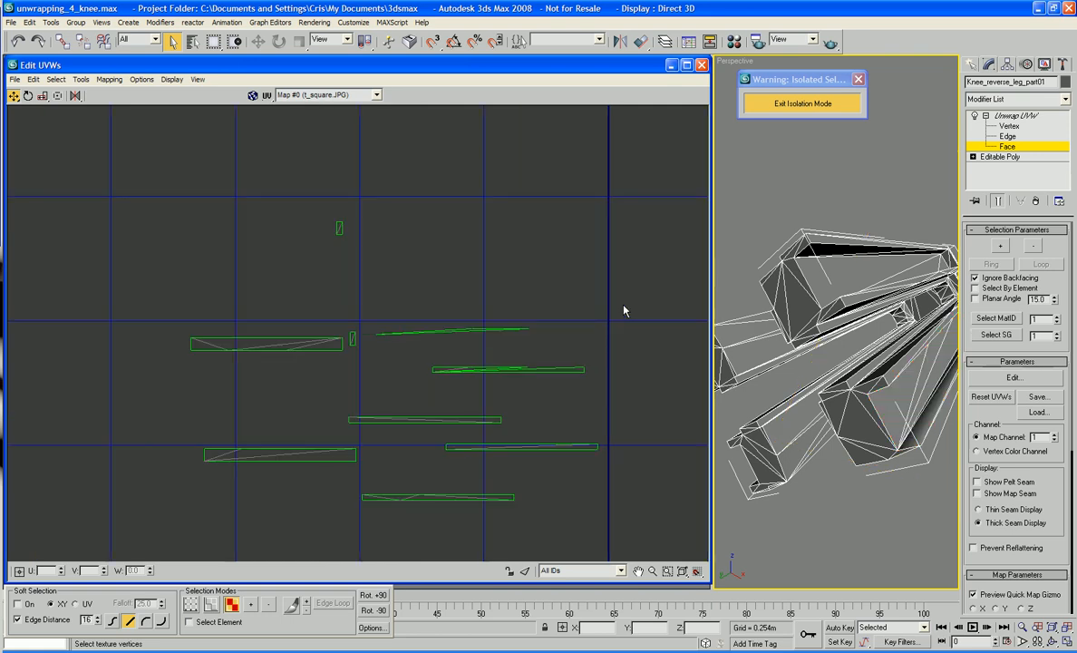
Target-weld the slanted sliver's vertices to the matching vertices of the thin strip below it
right_click(417, 366)
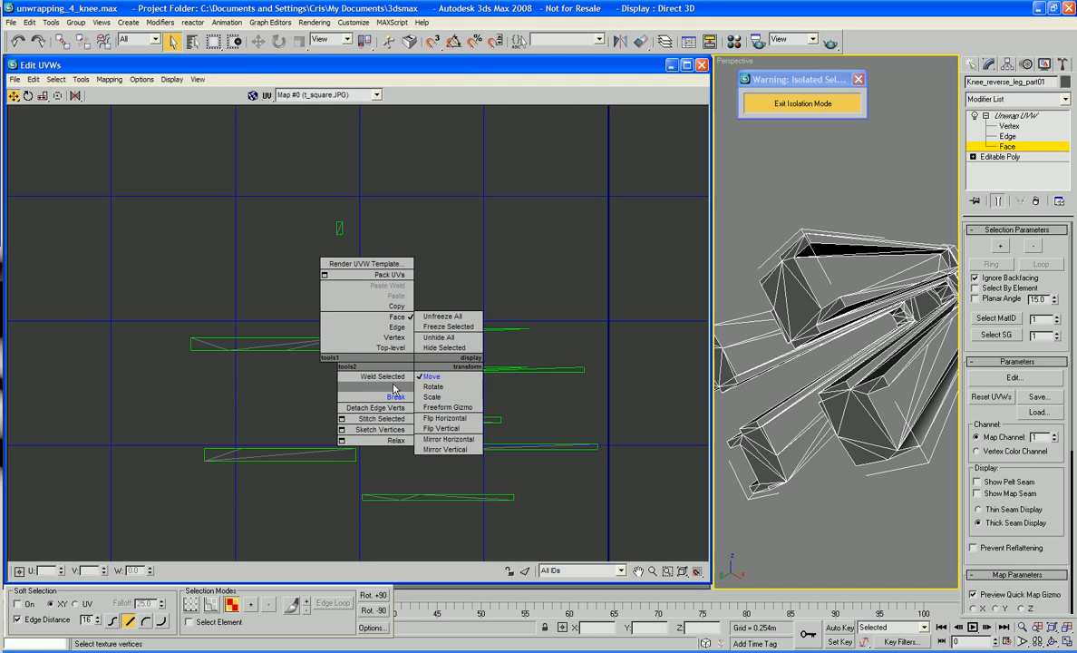
click(395, 337)
right_click(392, 365)
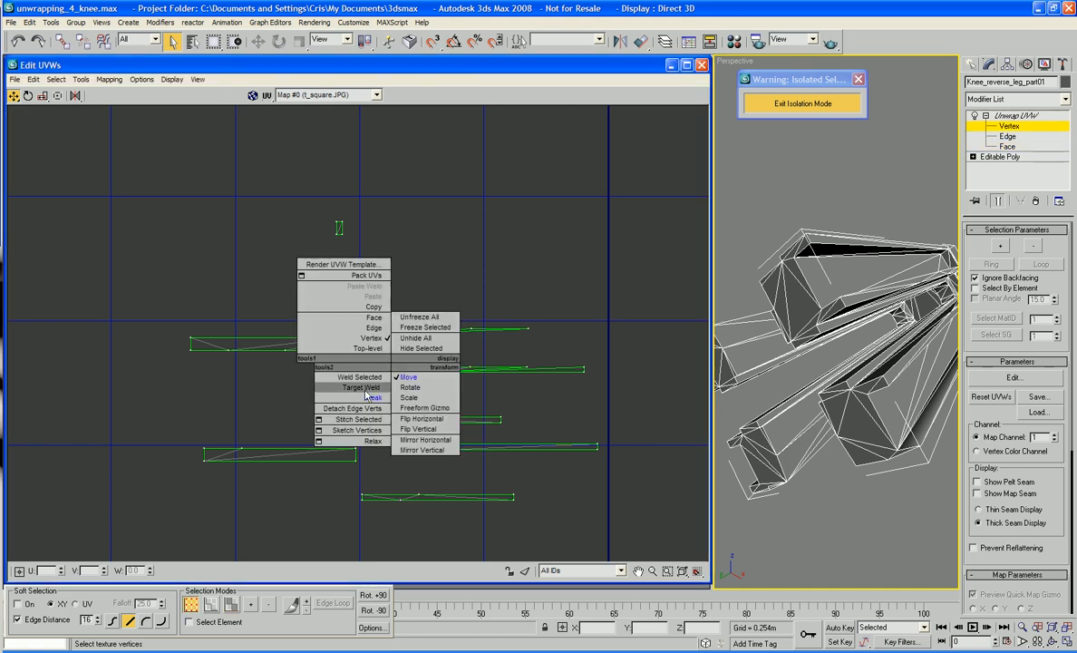
click(365, 389)
drag(376, 337, 432, 372)
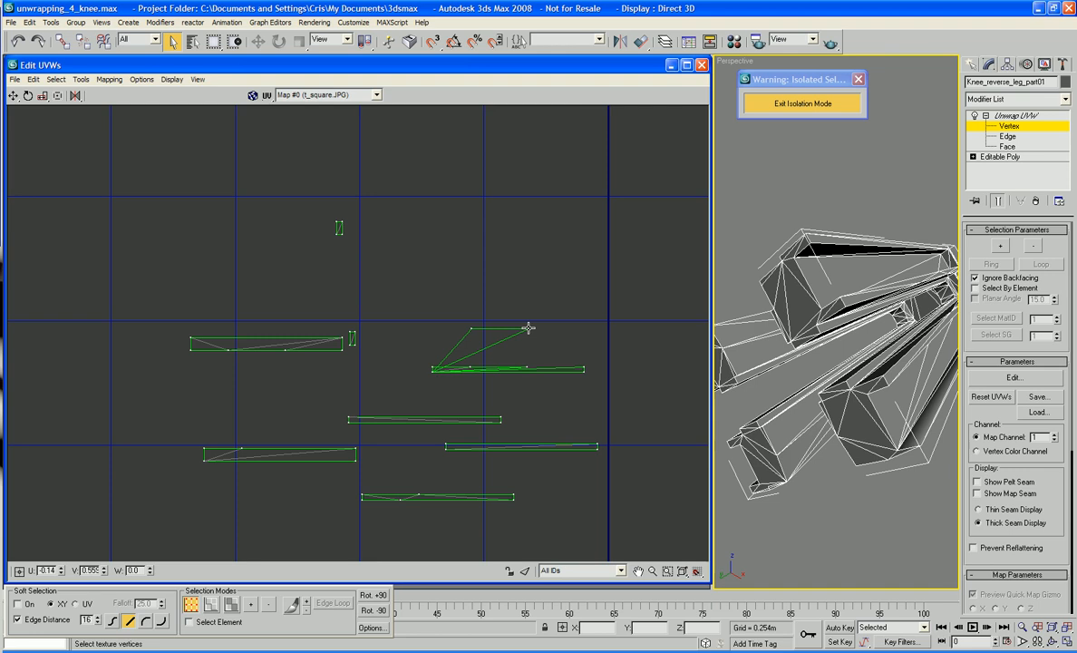
drag(528, 328, 584, 369)
drag(468, 328, 526, 368)
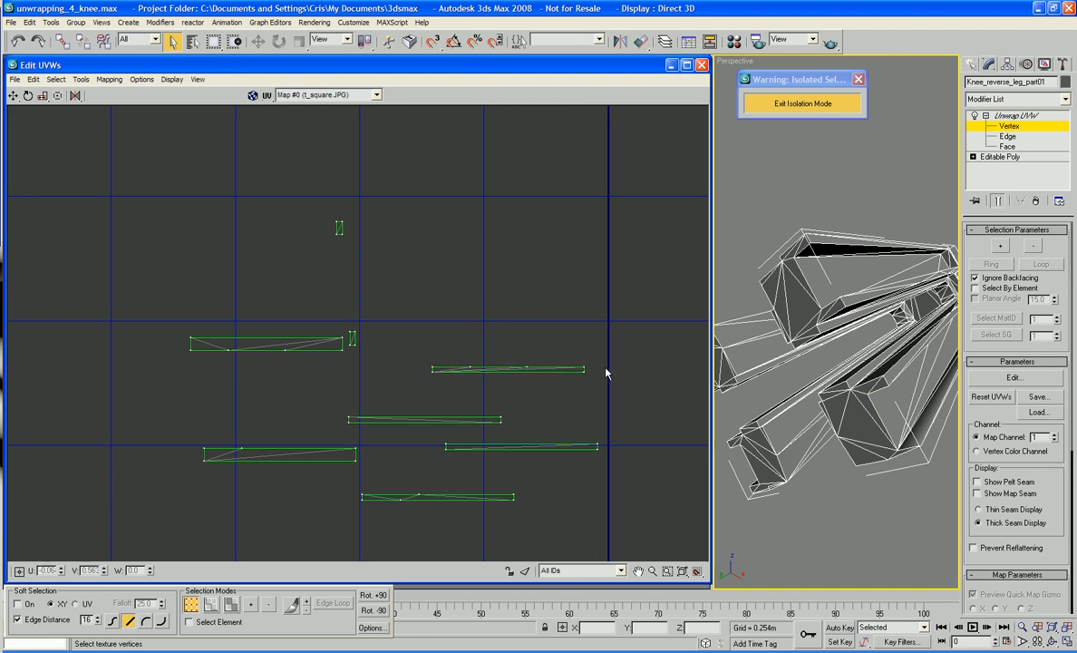
Move the welded thin strip below the wide strip and the other thin strip above it, lining up their ends
drag(611, 341, 419, 392)
right_click(434, 376)
drag(418, 352, 597, 389)
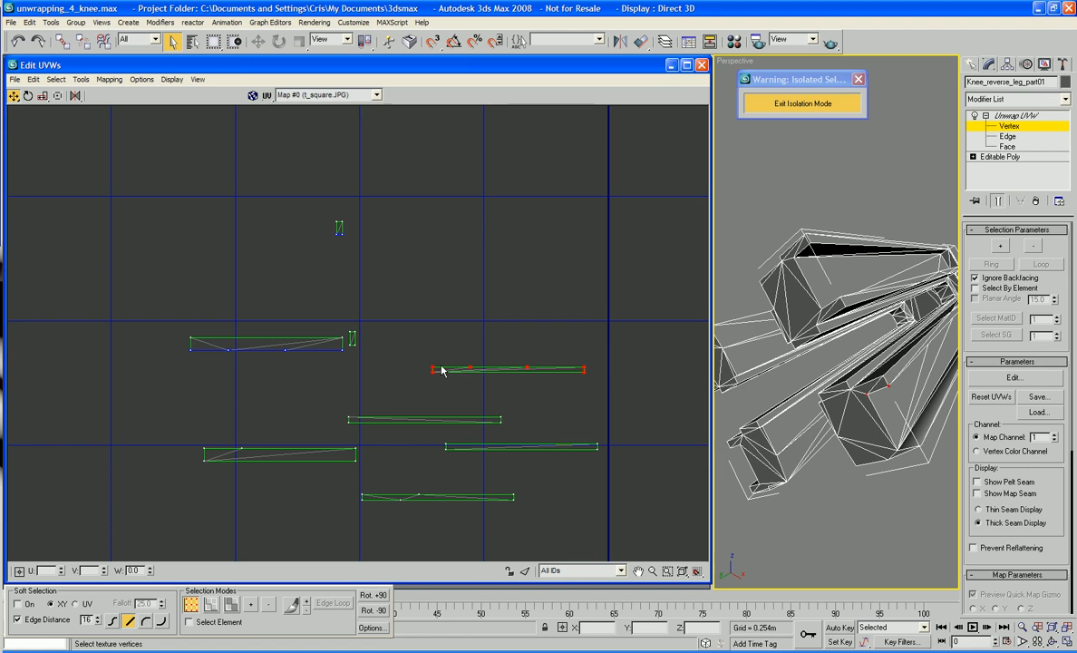
drag(433, 370, 191, 352)
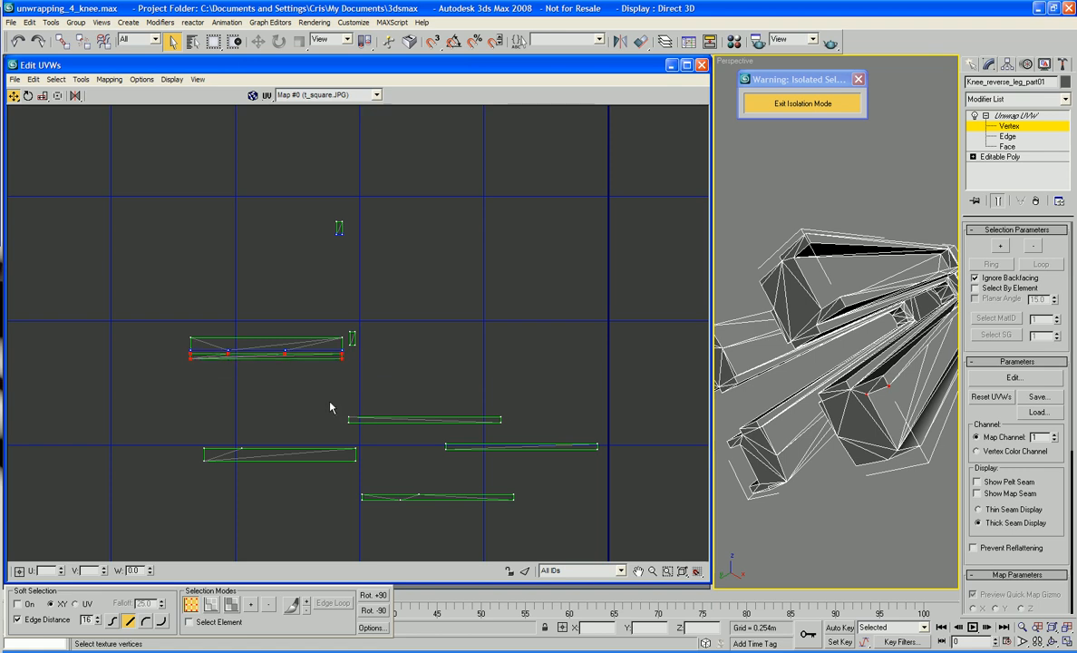
drag(332, 403, 347, 352)
click(401, 327)
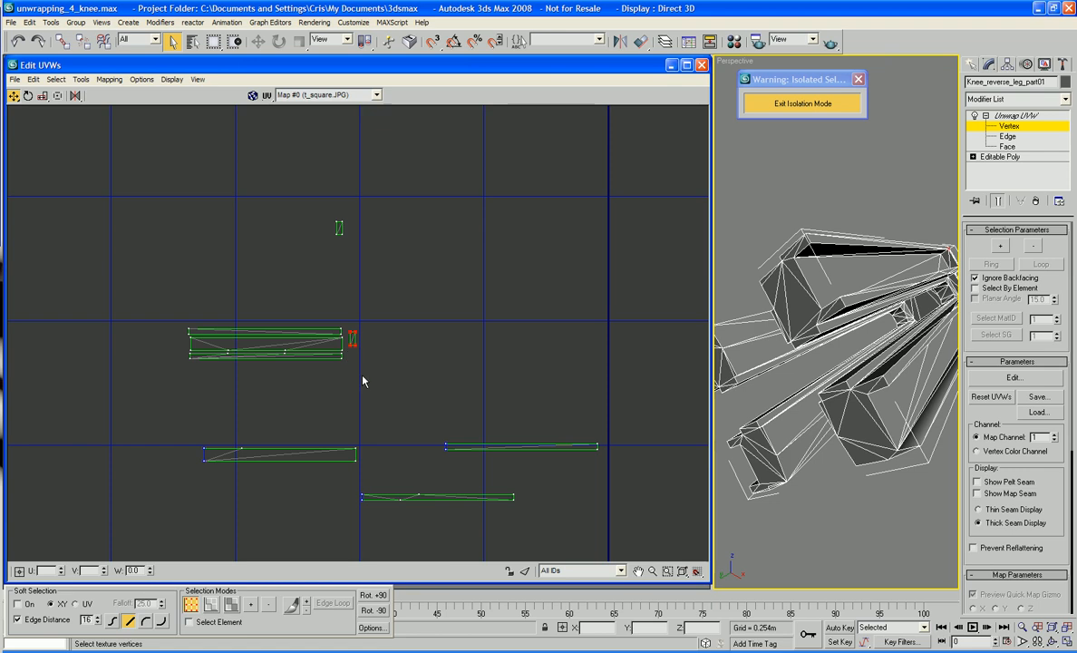
Move the small upper end-cap piece to the wide strip's left end, rotate it upright, line it up, and check its matching corners
drag(324, 205, 399, 276)
drag(340, 234, 184, 350)
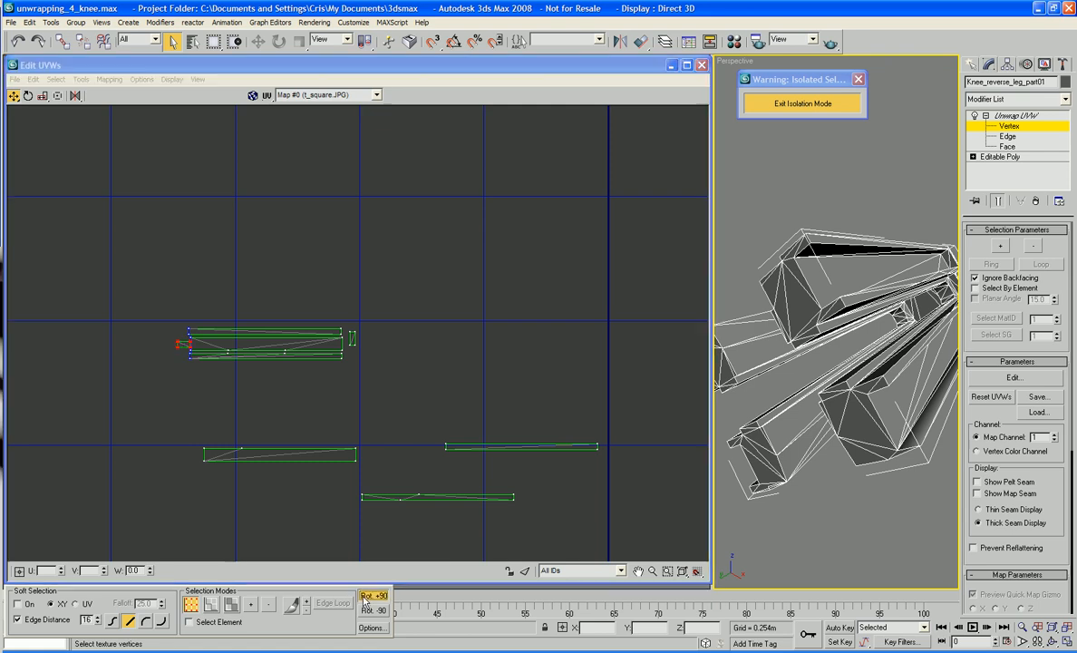
middle_drag(337, 500, 588, 604)
scroll(497, 497, up, 3)
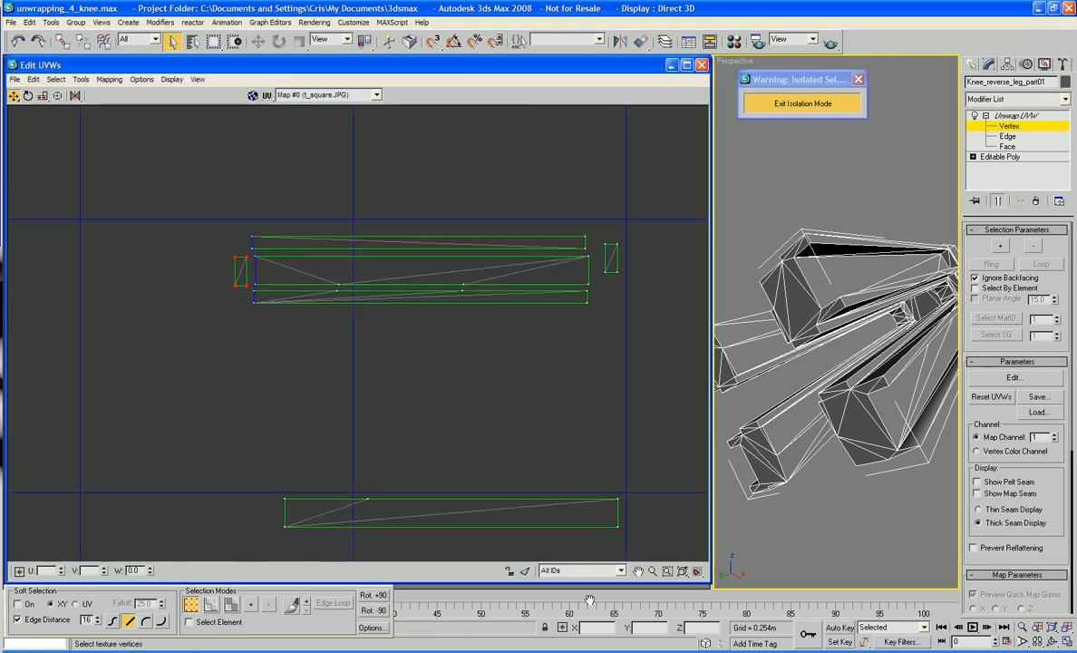
middle_drag(583, 459, 594, 521)
scroll(592, 521, up, 1)
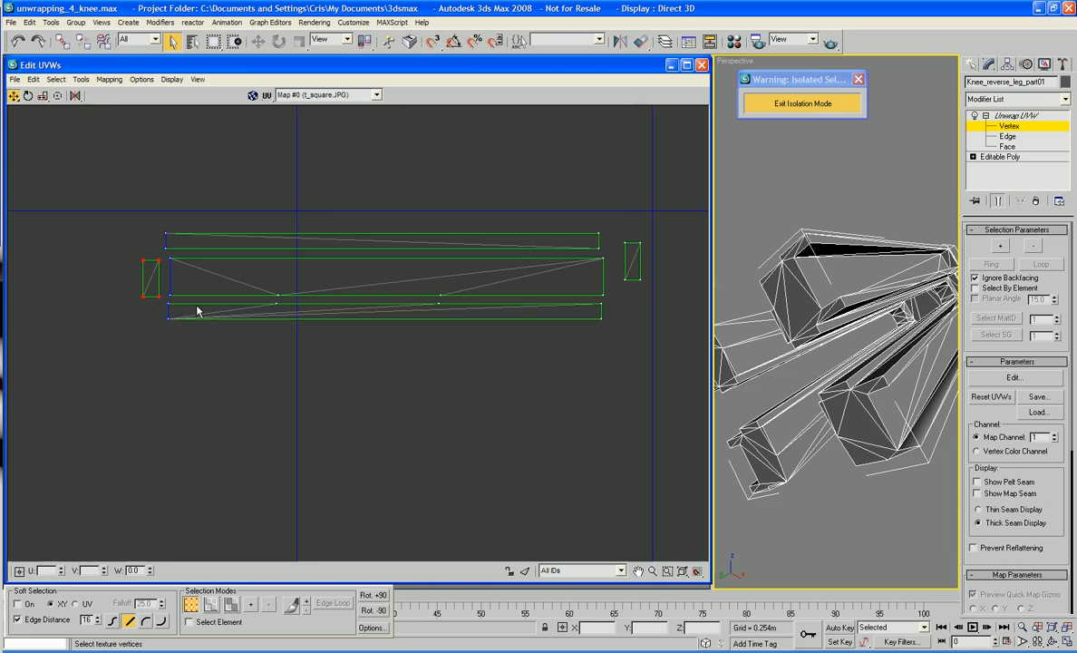
drag(160, 259, 164, 259)
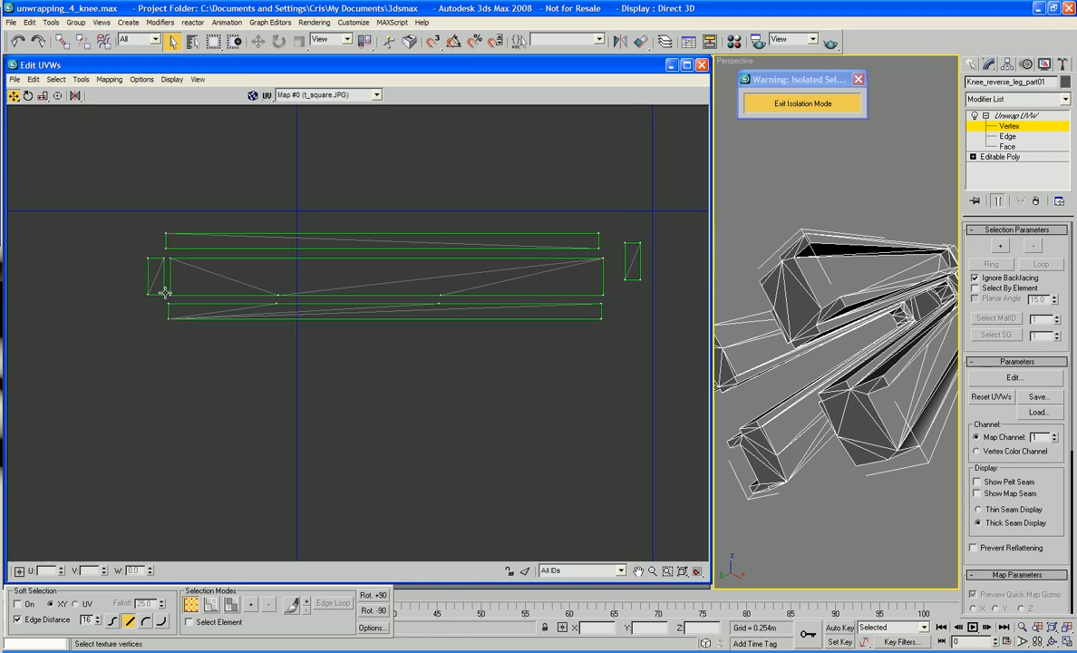
click(164, 293)
click(148, 294)
drag(140, 257, 165, 307)
click(169, 305)
click(164, 250)
Target-weld the thin strips above and below to the wide strip at their matching corner and edge vertices
right_click(289, 415)
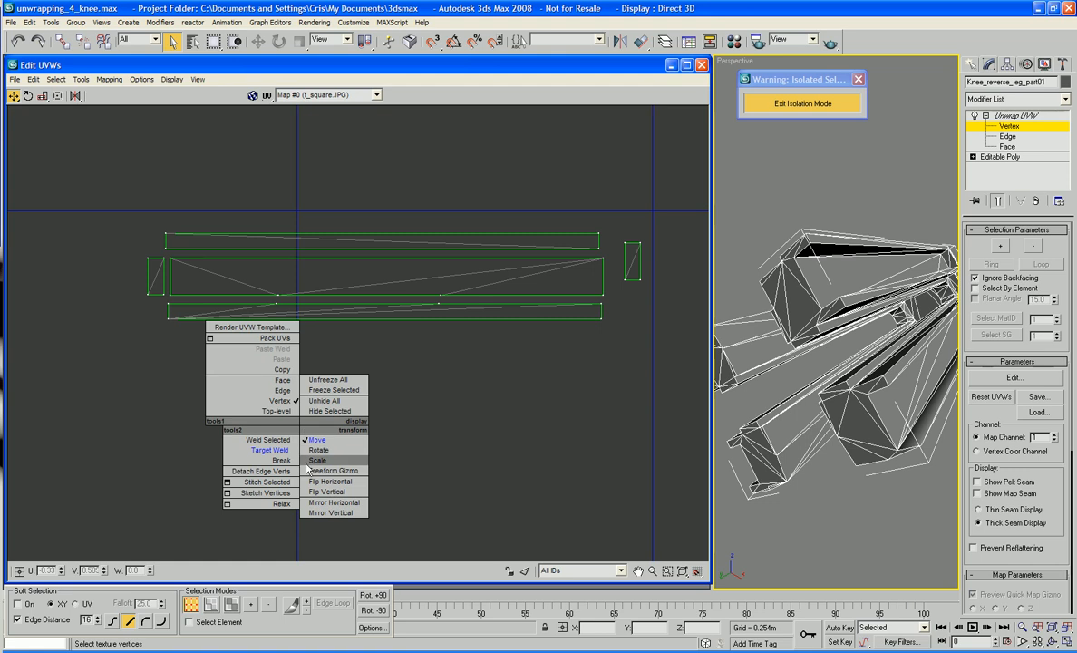
click(290, 453)
drag(602, 304, 603, 294)
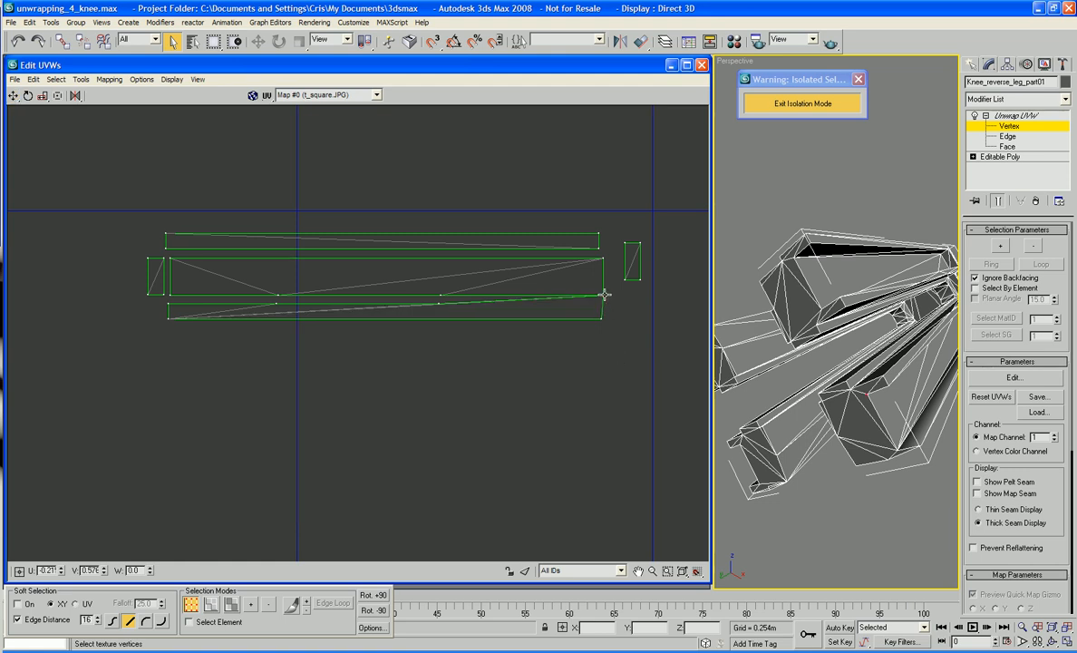
drag(169, 304, 170, 295)
drag(276, 305, 279, 294)
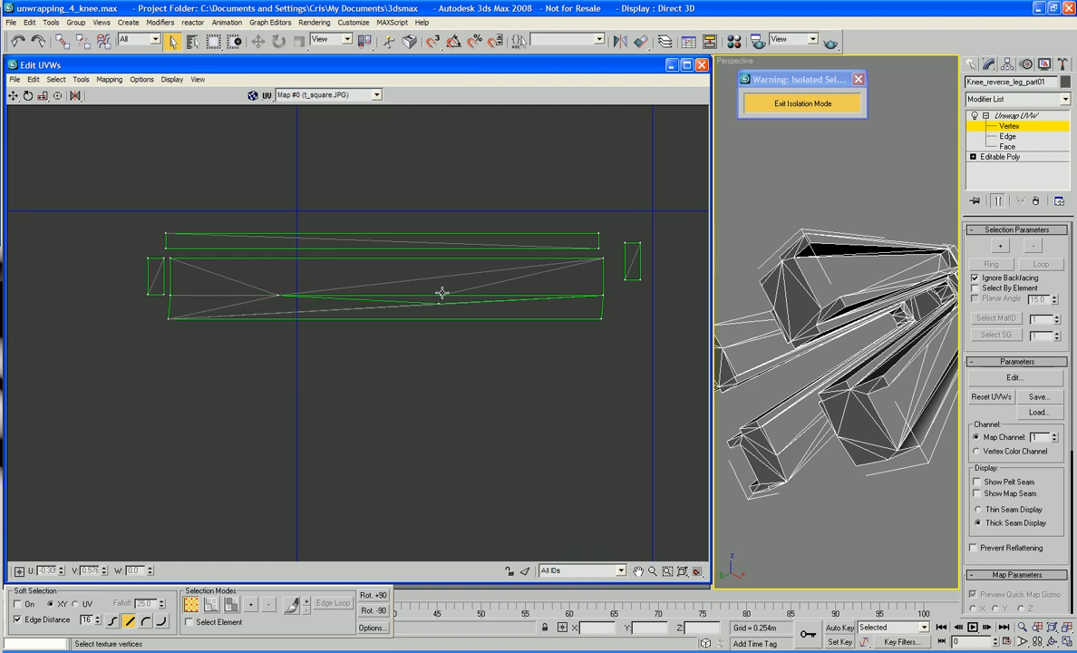
drag(439, 305, 440, 295)
drag(165, 248, 174, 257)
drag(596, 251, 603, 257)
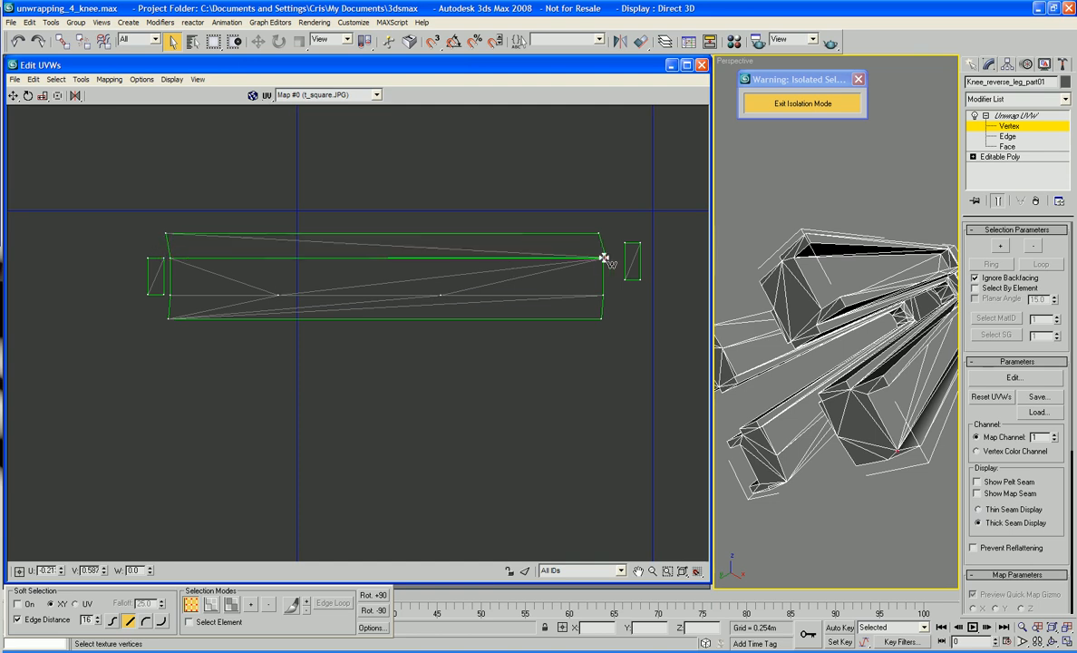
Target-weld the end cap to the strips' left corners and pull the island's right outer corners inward
drag(164, 253, 158, 305)
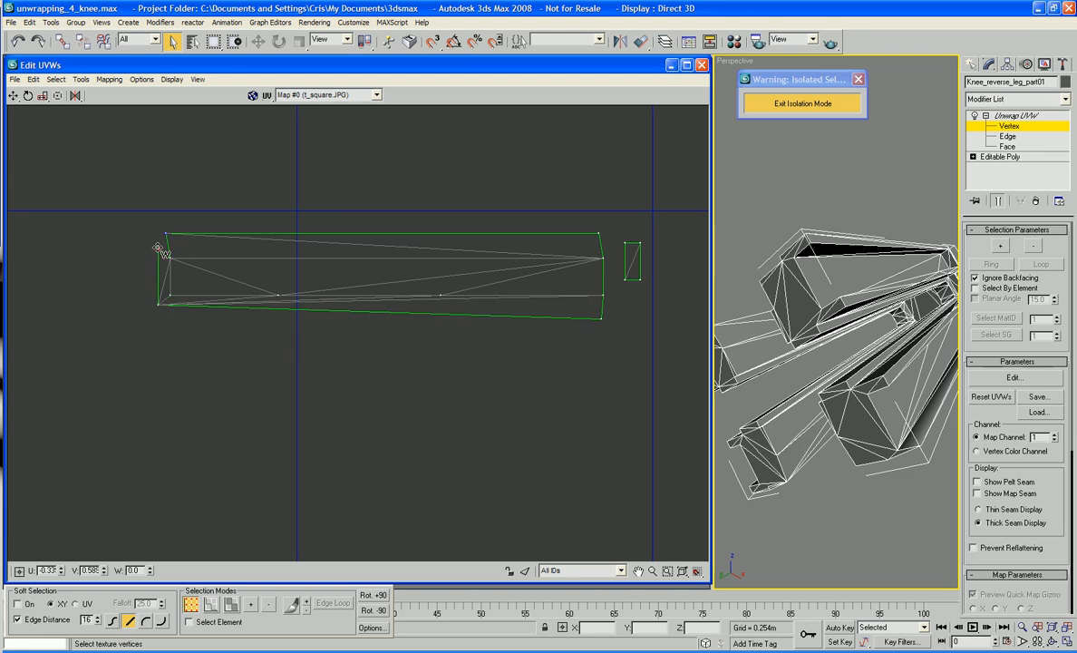
drag(166, 233, 158, 248)
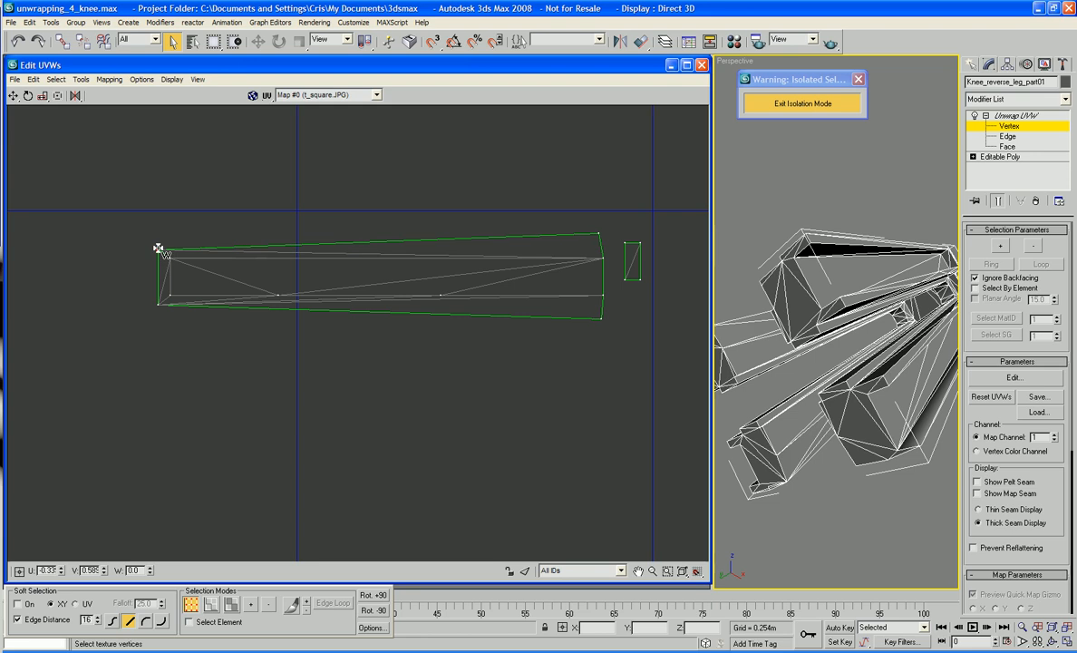
drag(587, 224, 602, 244)
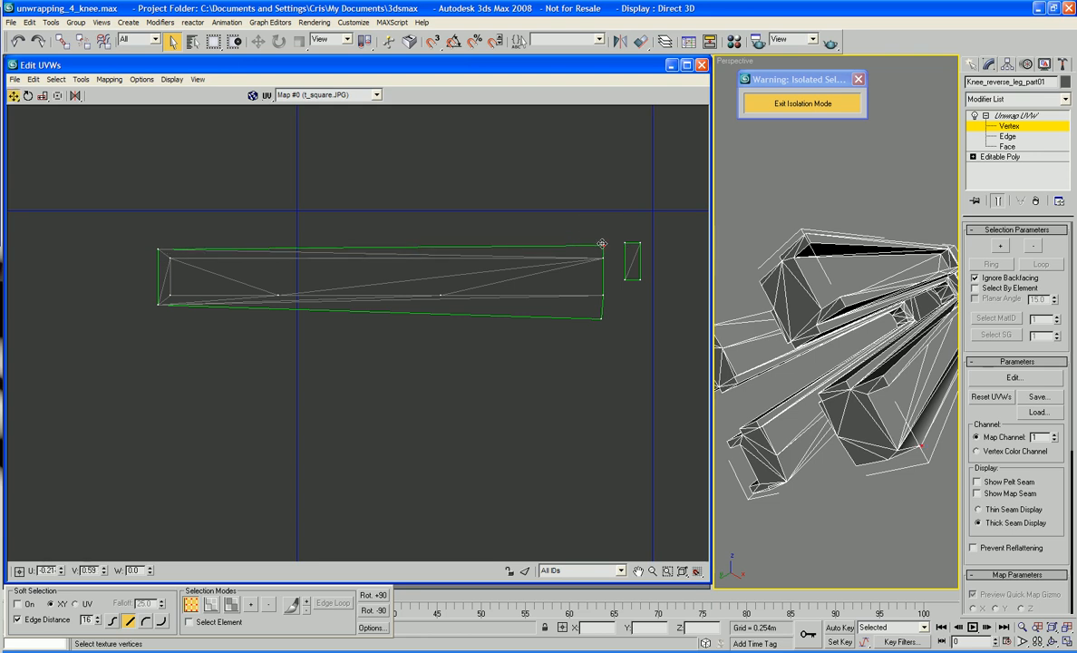
click(603, 330)
mouse_move(593, 312)
mouse_down()
mouse_move(604, 332)
mouse_move(603, 308)
mouse_up()
click(659, 321)
Move the welded bar island beneath the two finished islands at the upper right
scroll(652, 325, down, 2)
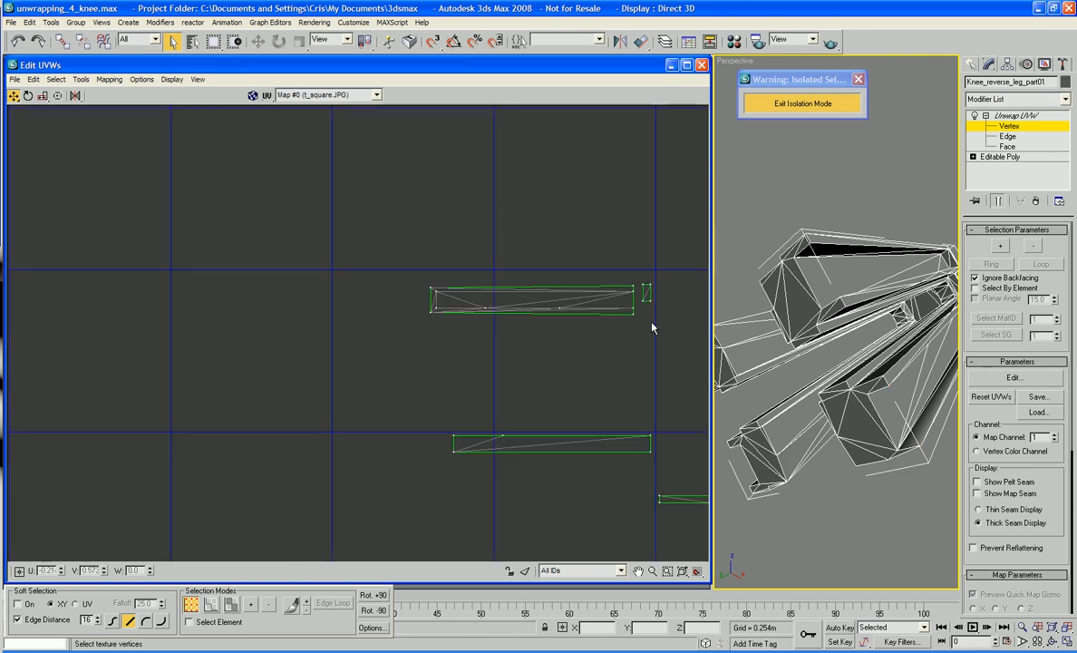
scroll(495, 342, down, 1)
scroll(457, 346, down, 3)
middle_drag(466, 342, 425, 332)
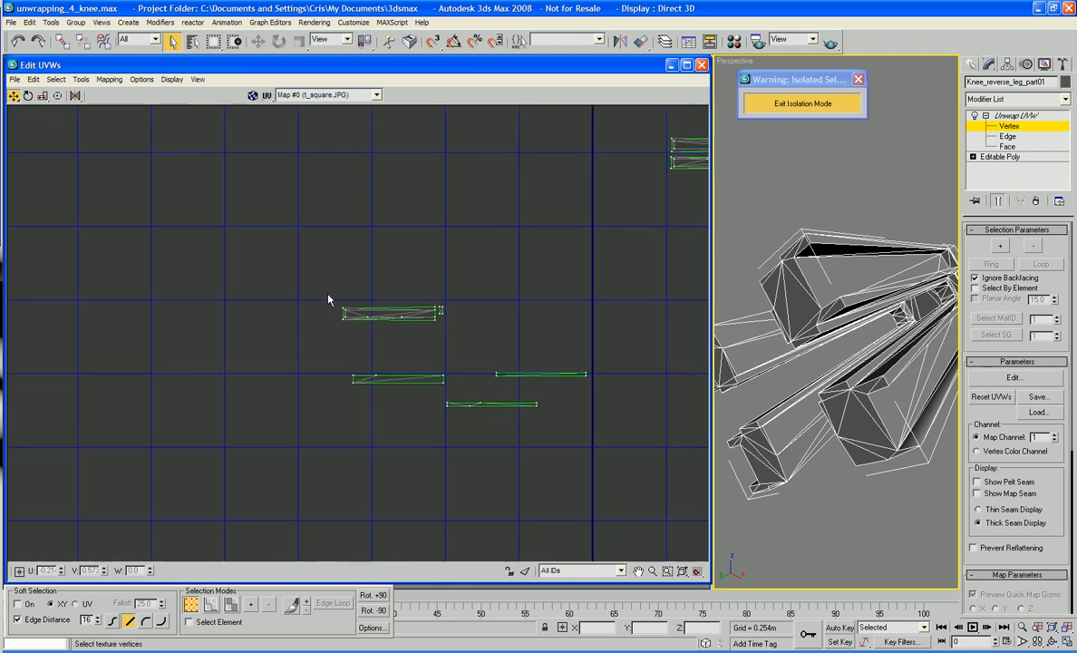
drag(328, 294, 434, 343)
drag(309, 290, 763, 187)
click(624, 240)
middle_drag(648, 240, 521, 266)
scroll(521, 265, down, 1)
scroll(521, 271, up, 1)
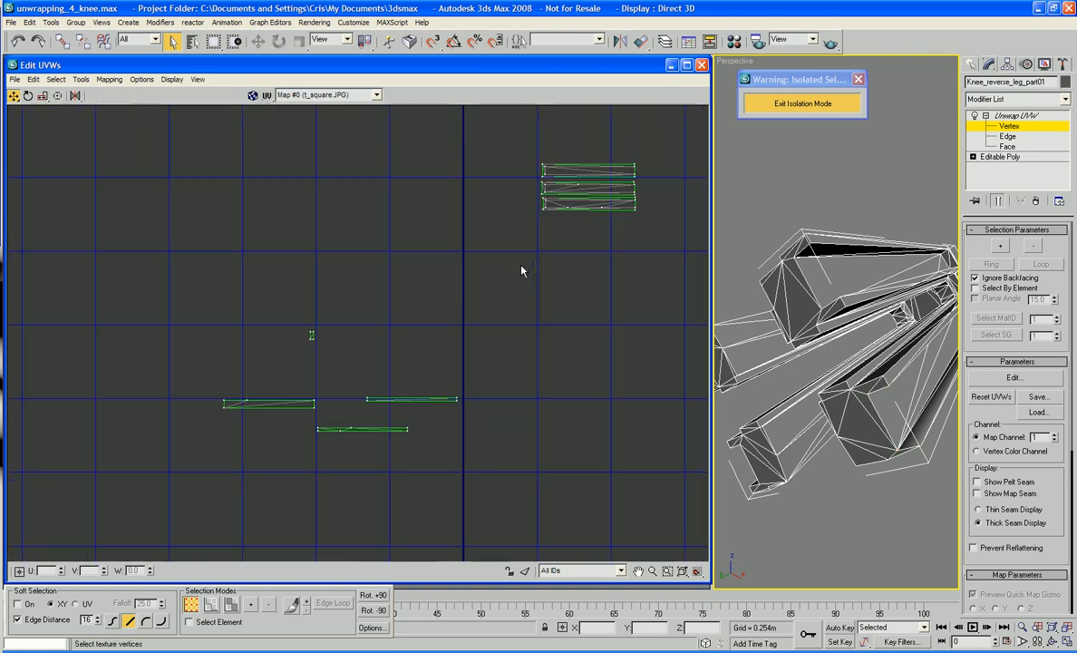
Place one remaining thin strip below the wide strip and the other above it, aligning their ends
middle_drag(355, 373, 364, 357)
drag(366, 356, 472, 395)
drag(380, 383, 236, 397)
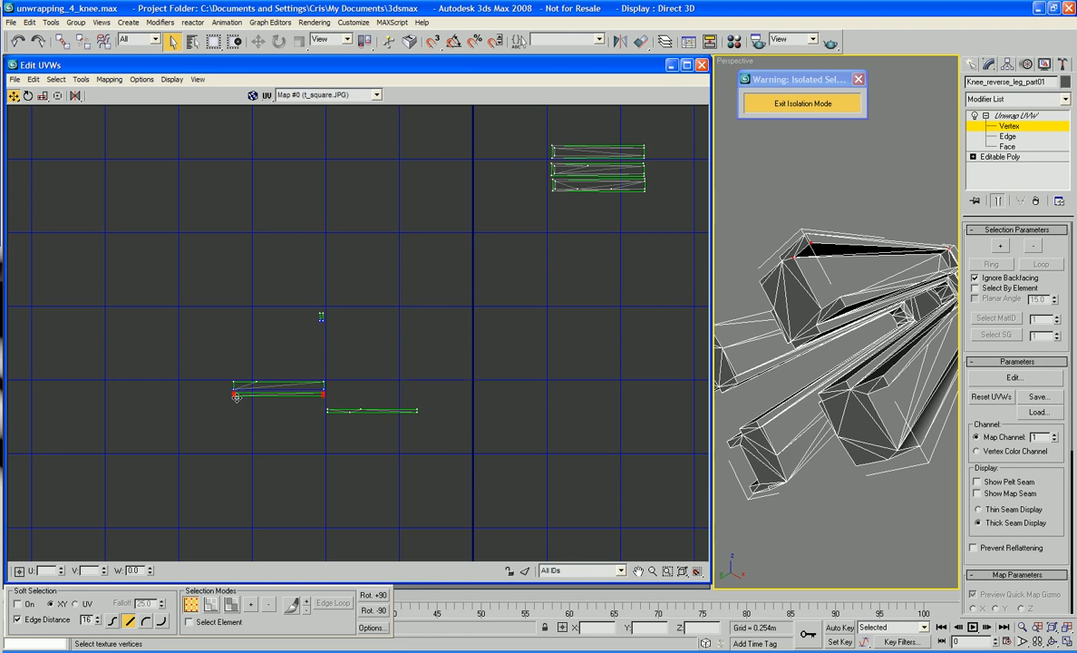
drag(291, 447, 233, 381)
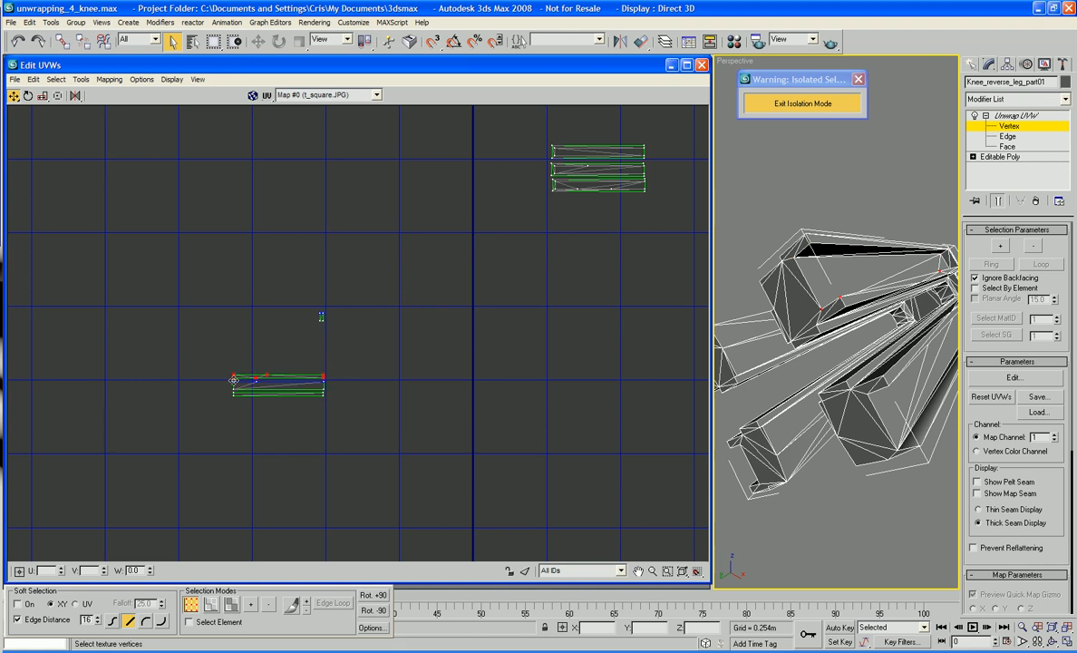
Move the remaining end-cap piece beside the wide strip's left end, line it up, and check its matching vertices
drag(269, 292, 223, 391)
scroll(424, 418, up, 5)
middle_drag(264, 444, 399, 524)
scroll(399, 531, up, 2)
middle_drag(414, 377, 349, 488)
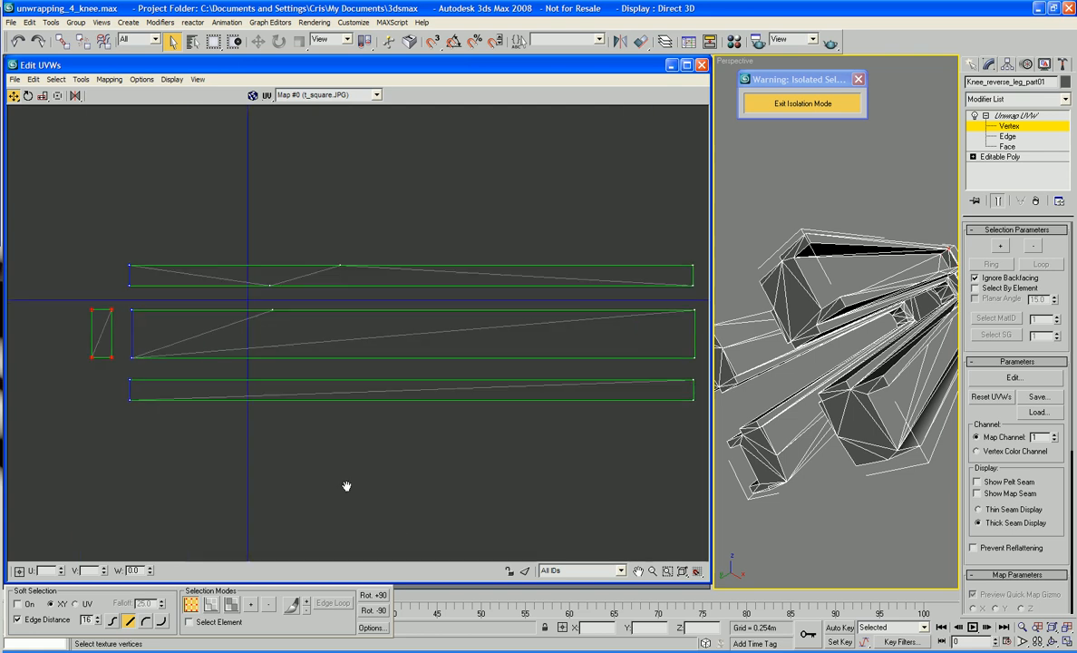
drag(111, 356, 124, 355)
click(124, 375)
click(131, 399)
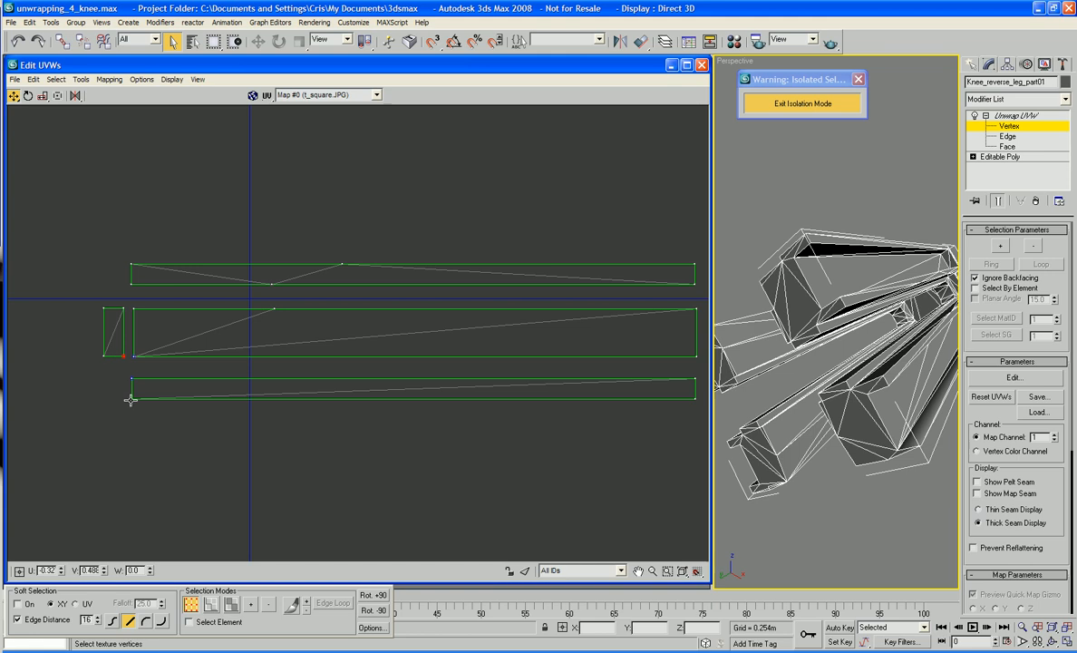
click(126, 374)
Target-weld the end cap's inner corners and both thin strips' adjoining vertices to the wide strip
middle_drag(224, 360, 188, 361)
right_click(209, 388)
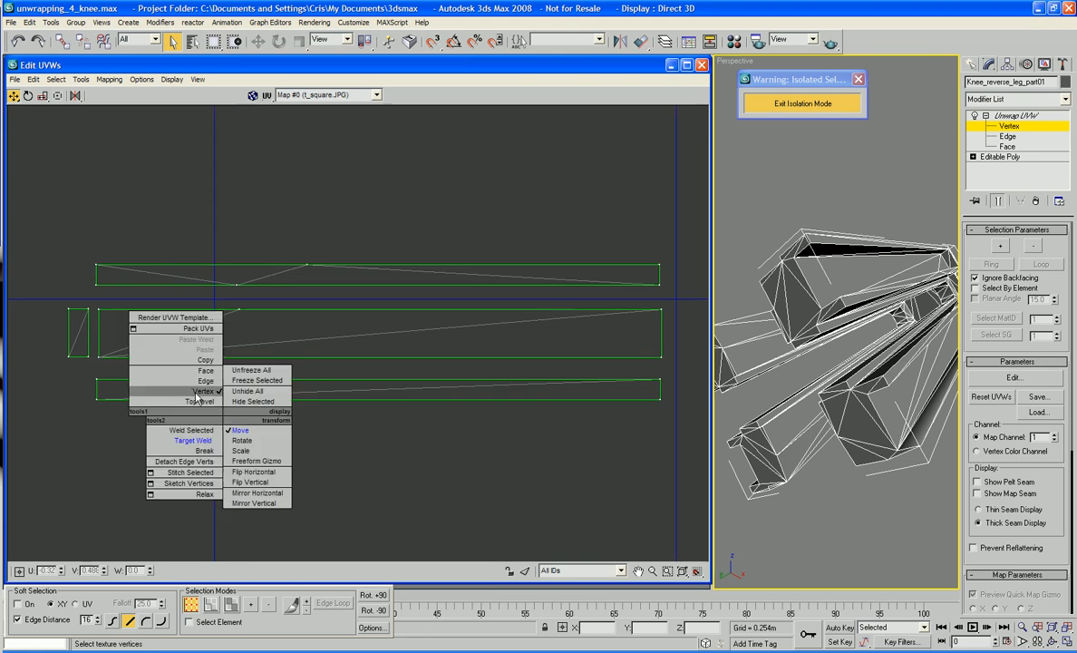
click(181, 413)
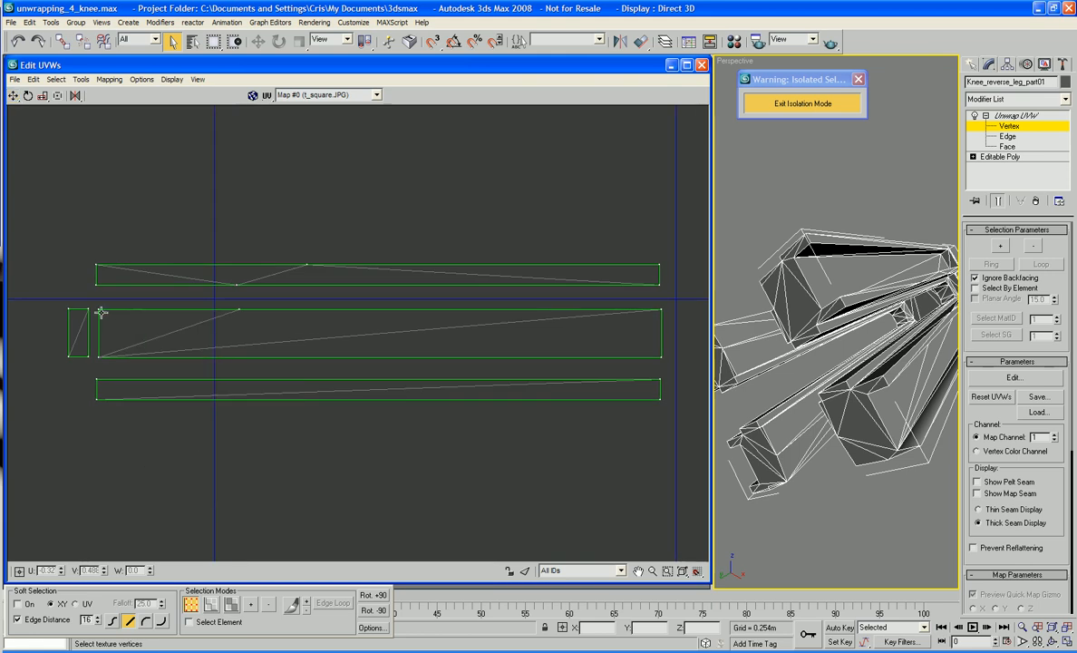
drag(96, 284, 96, 310)
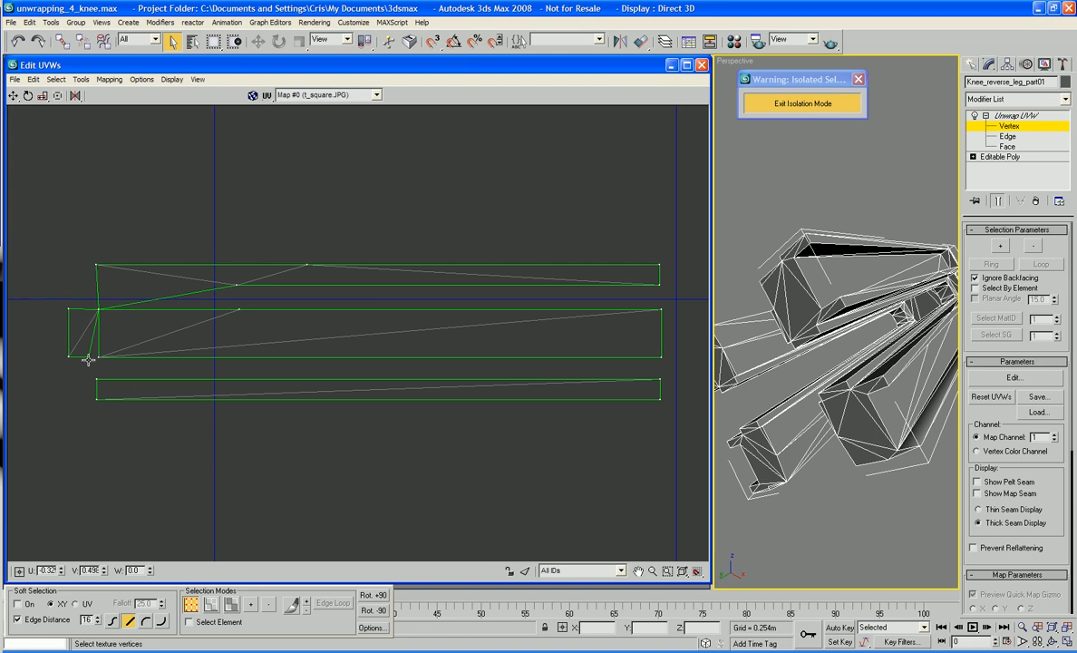
drag(88, 355, 98, 356)
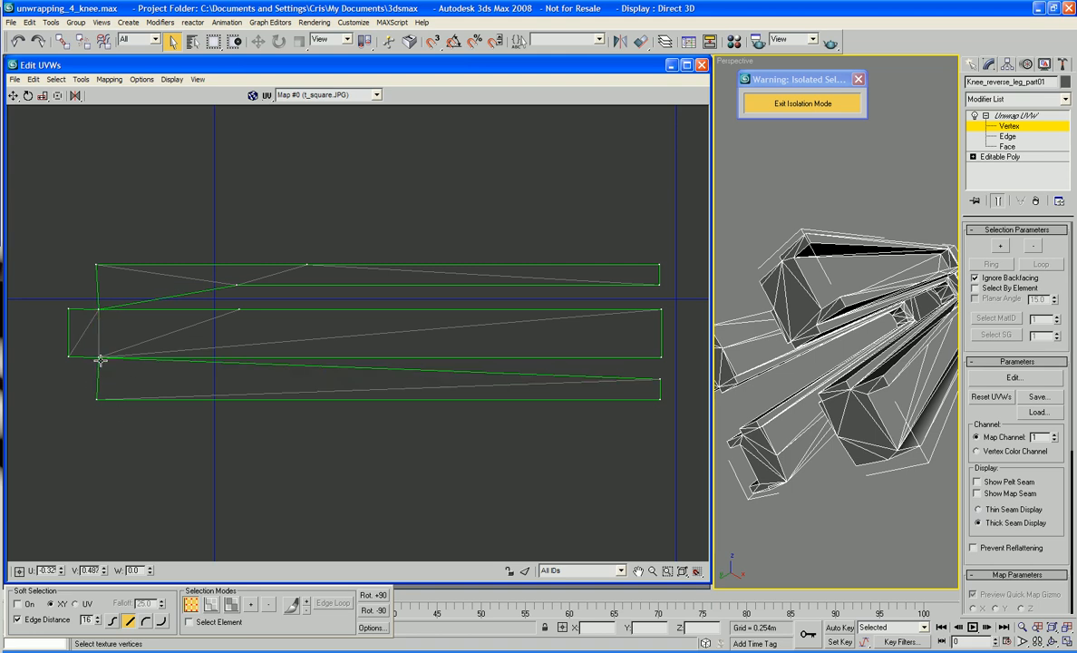
drag(658, 377, 659, 359)
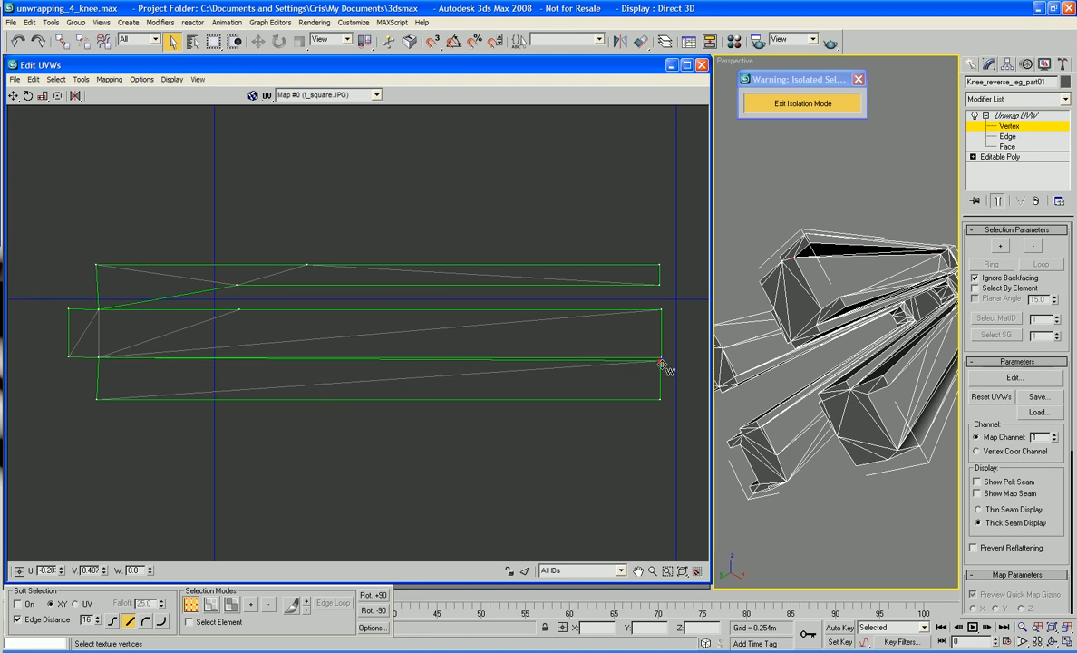
drag(660, 361, 662, 358)
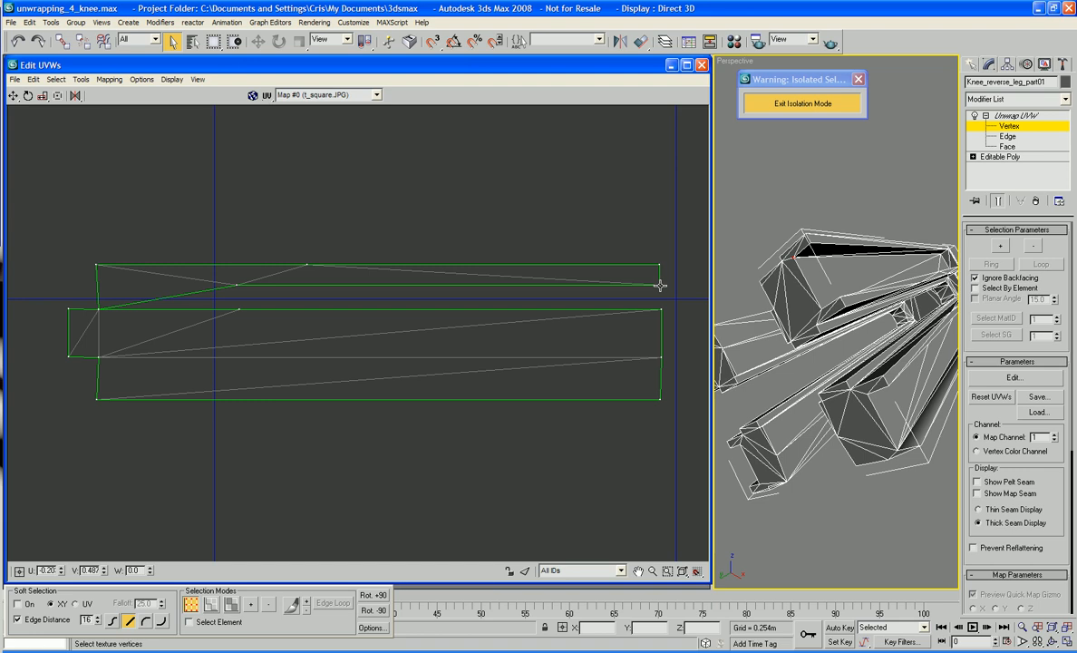
drag(659, 285, 661, 308)
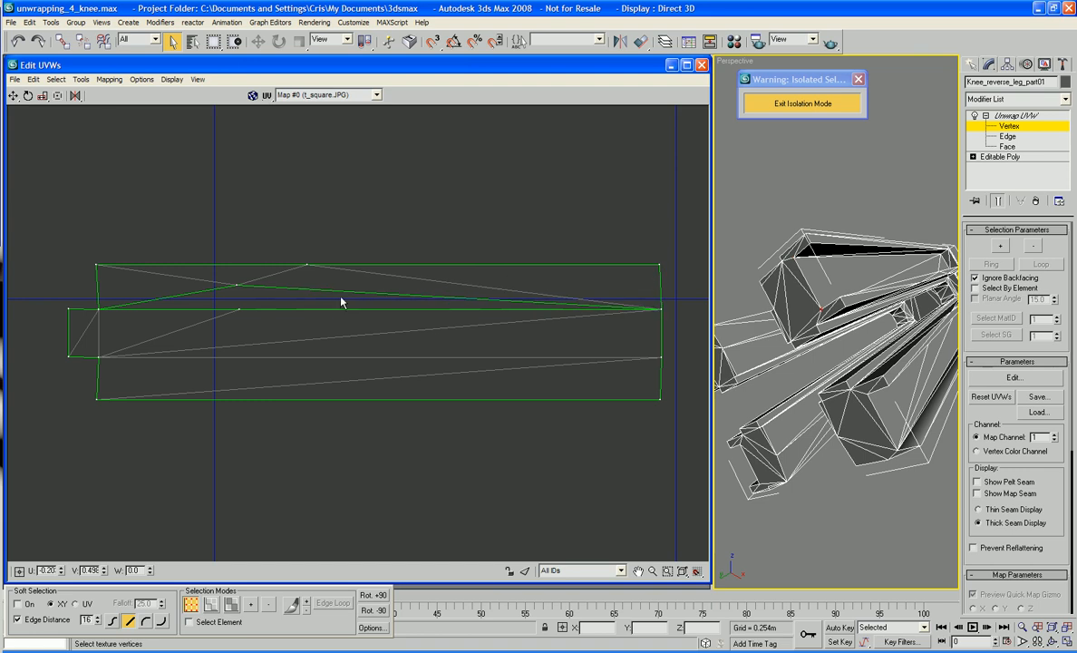
drag(236, 282, 233, 311)
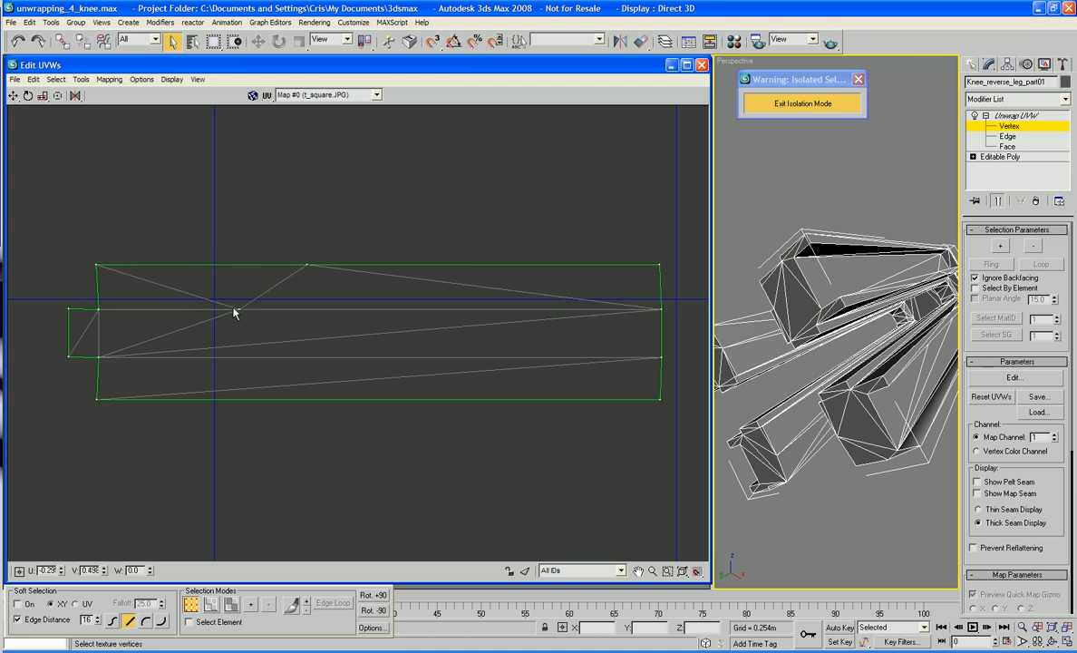
Spread the end cap's outer corners vertically and target-weld the thin strips' left outer corners to them
drag(71, 313, 79, 293)
drag(69, 355, 78, 374)
drag(98, 263, 77, 293)
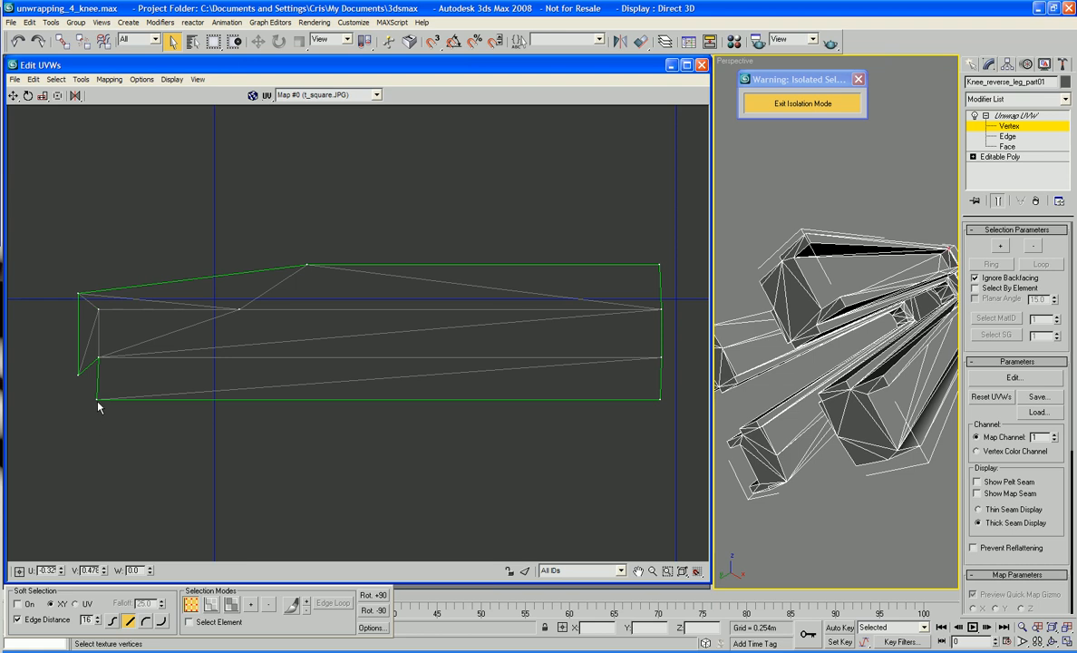
drag(97, 400, 80, 373)
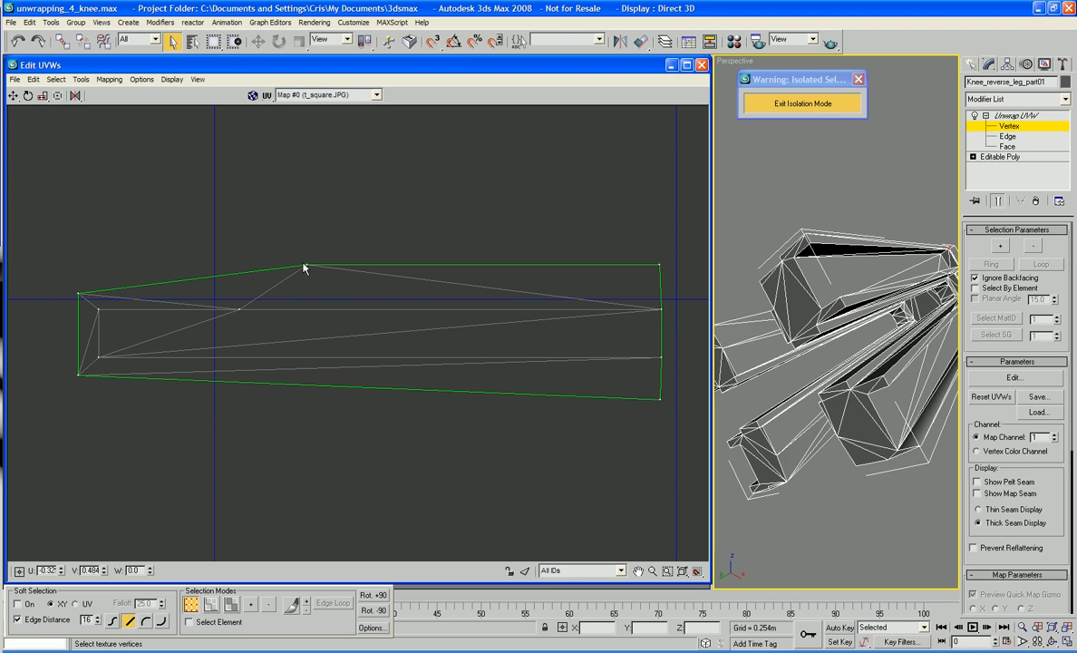
Move the upper edge's middle vertex and the right outer corners inward to straighten the island's long edges
drag(306, 264, 309, 291)
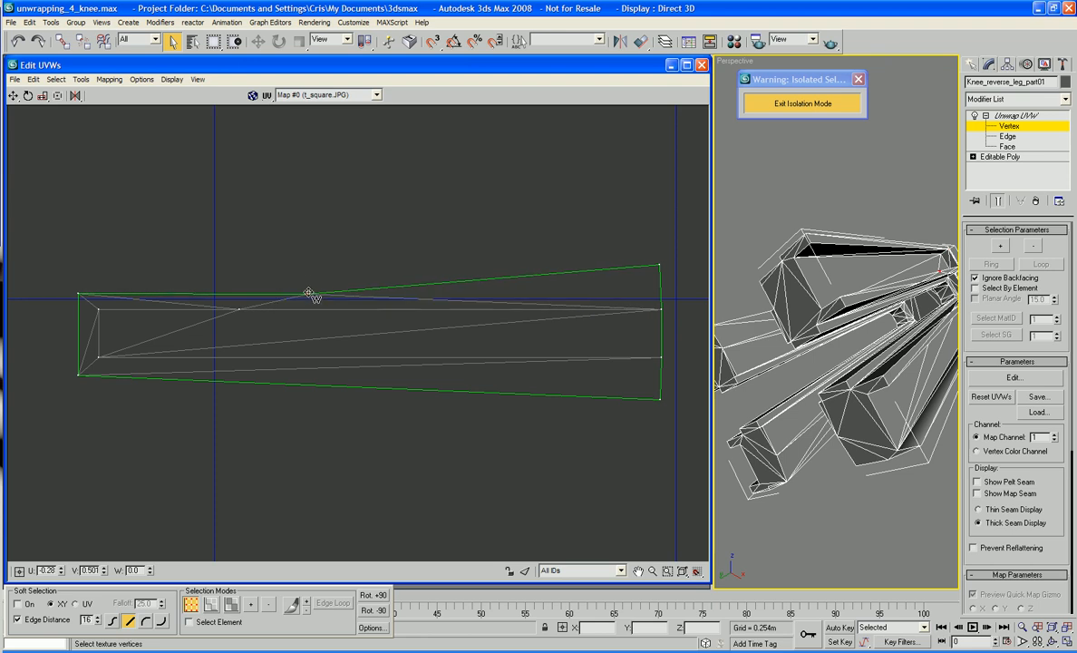
drag(655, 267, 661, 293)
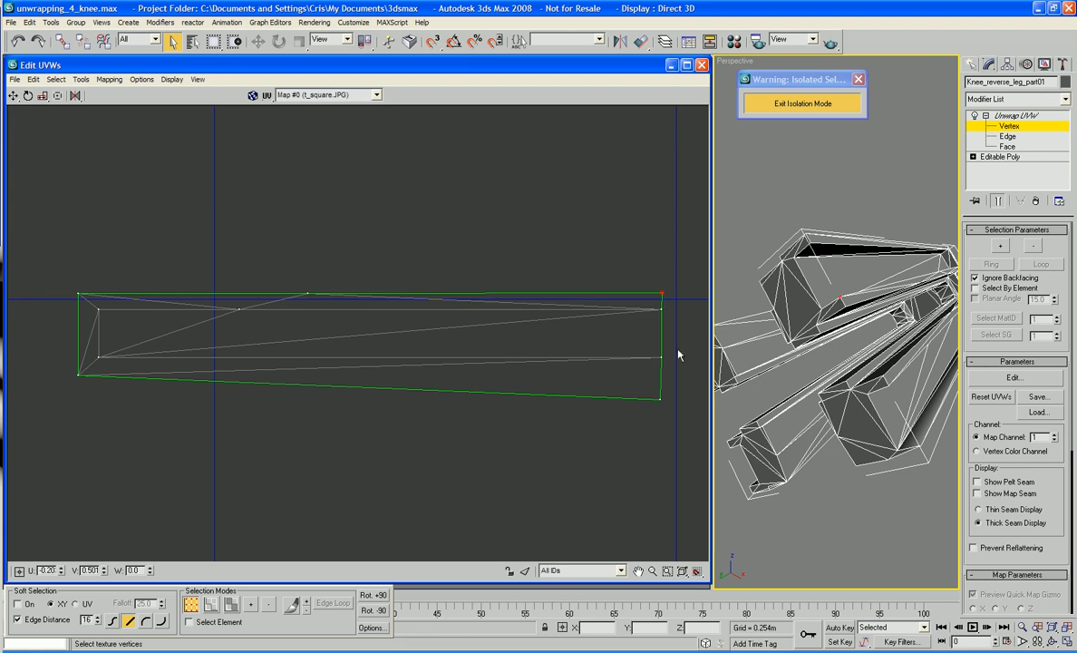
drag(657, 400, 659, 375)
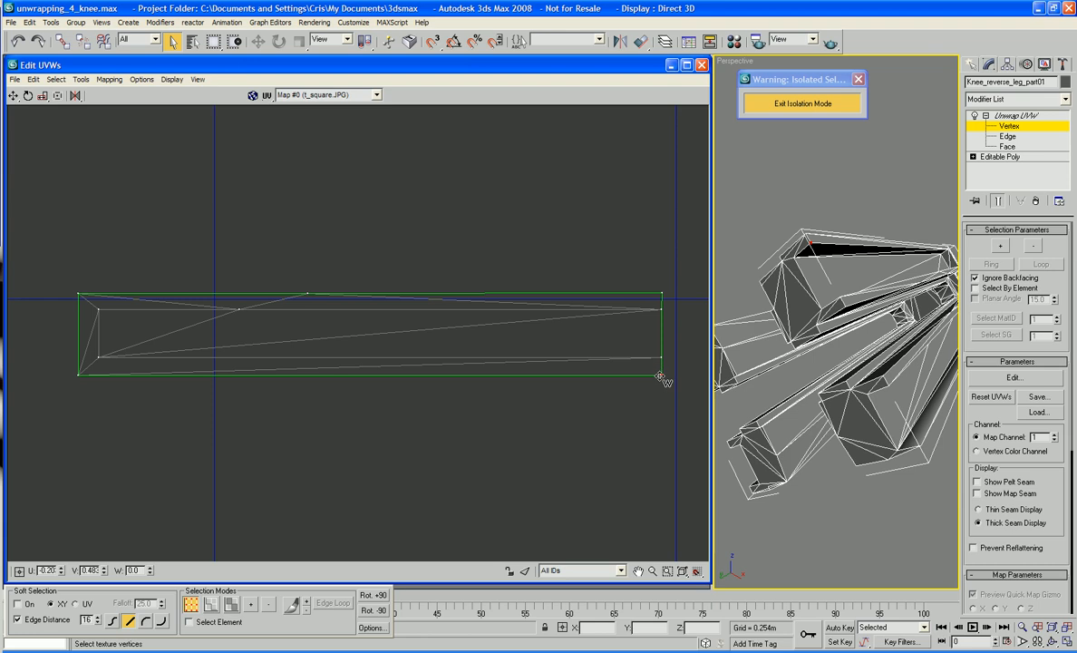
click(672, 408)
Move the newly welded bar island to the bottom of the stack of three finished islands
scroll(672, 409, down, 7)
middle_drag(645, 395, 385, 418)
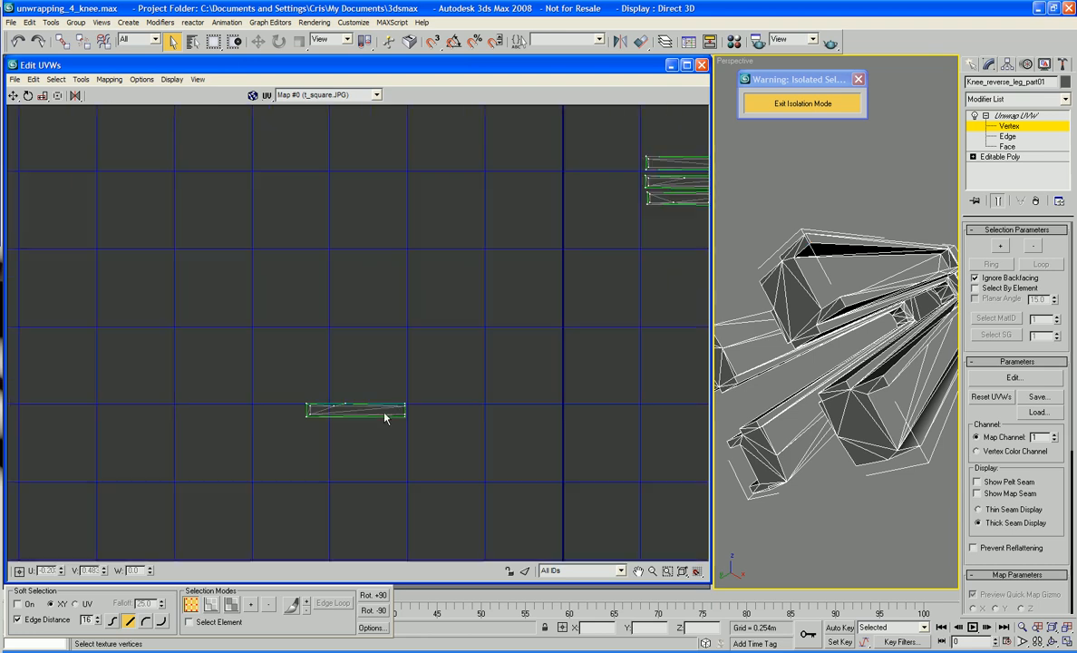
middle_drag(481, 415, 353, 408)
drag(139, 379, 298, 429)
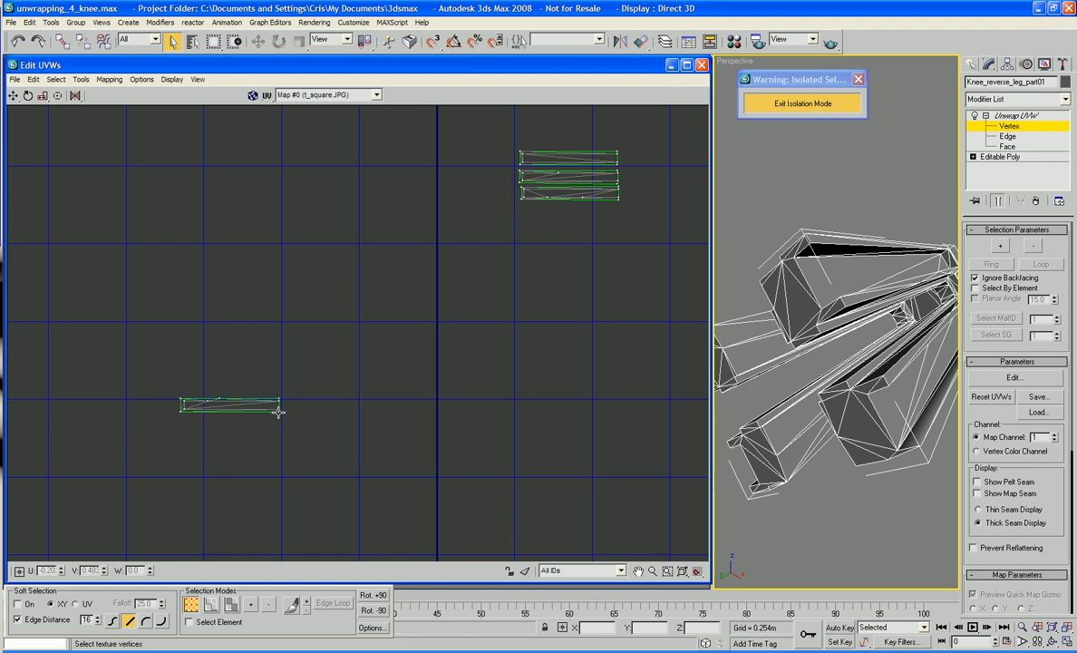
drag(169, 366, 619, 217)
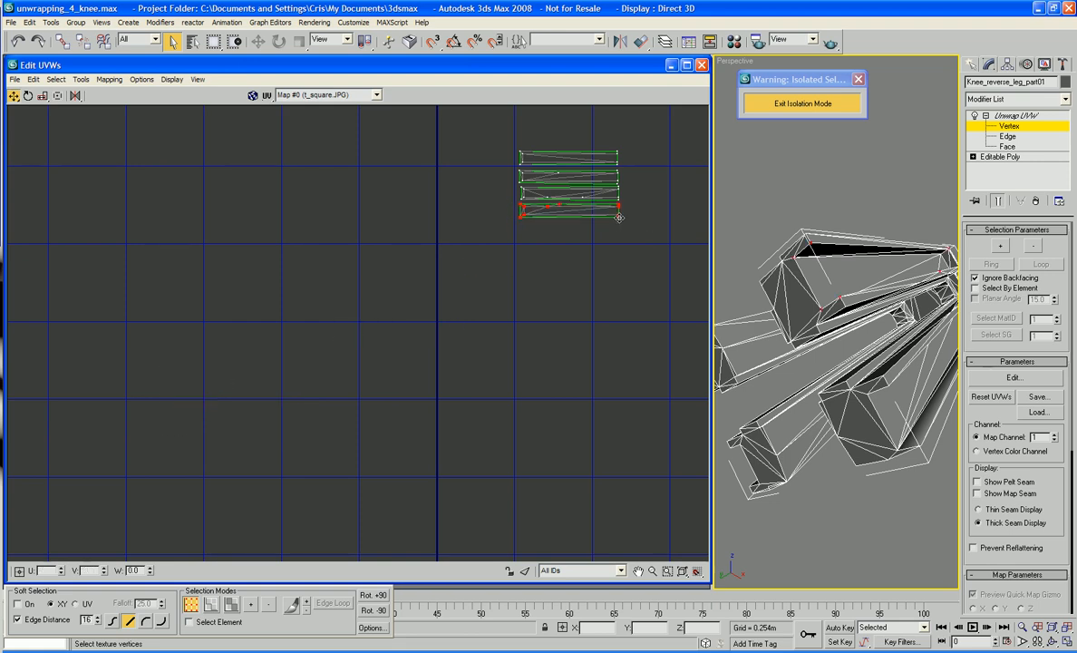
middle_drag(664, 241, 437, 257)
scroll(455, 267, down, 1)
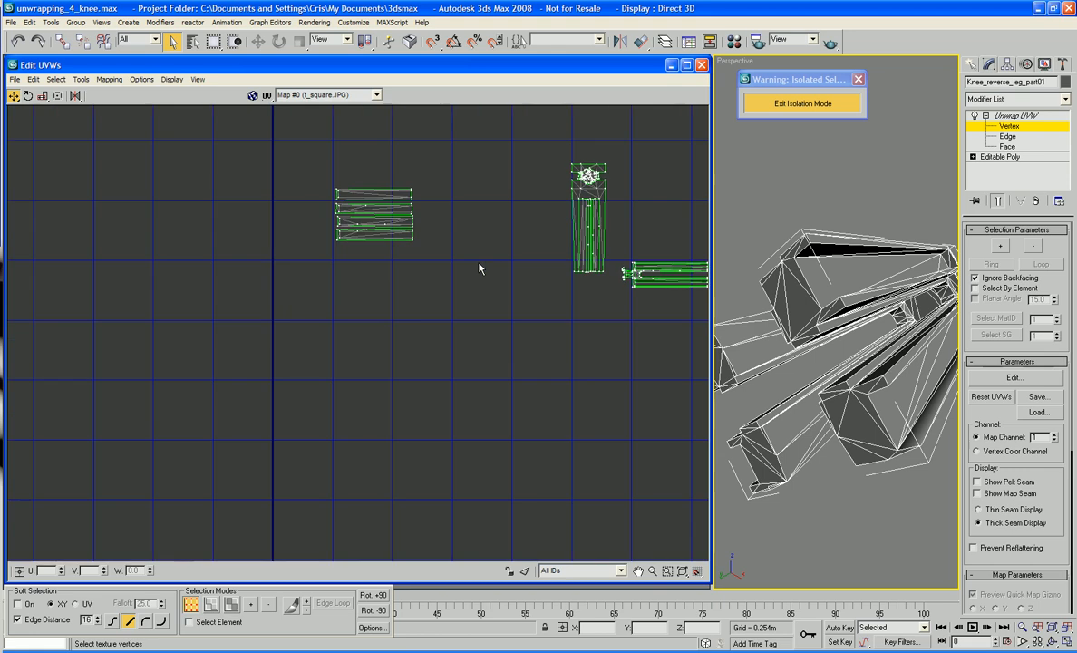
Move the stack of four finished bar islands against the left edge of the tall island
drag(320, 160, 433, 274)
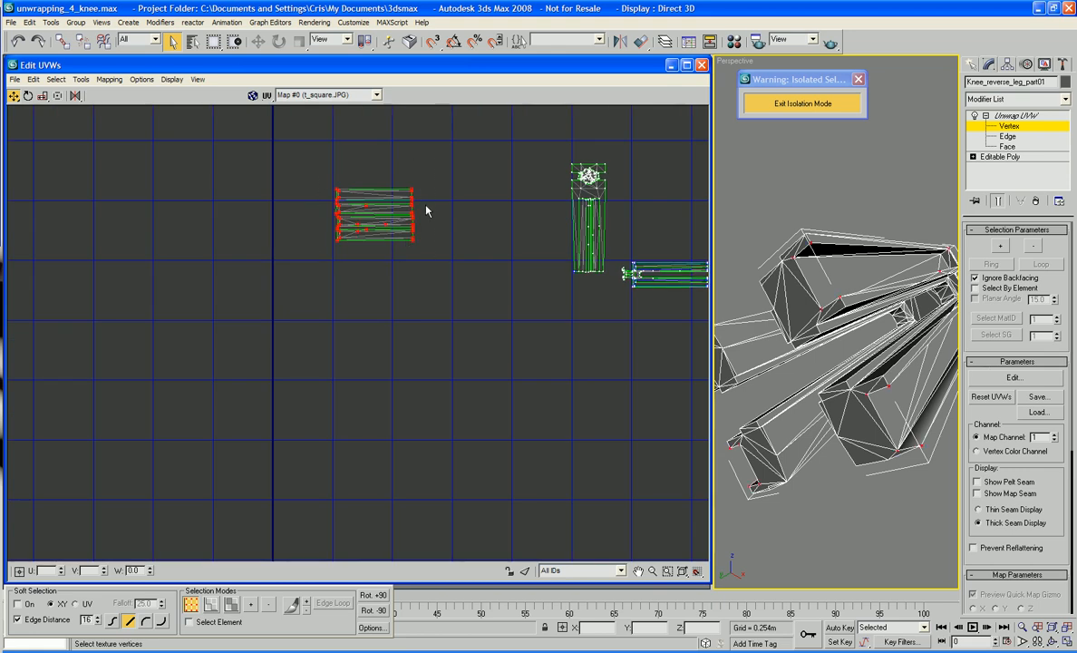
drag(410, 194, 568, 170)
middle_drag(644, 204, 378, 201)
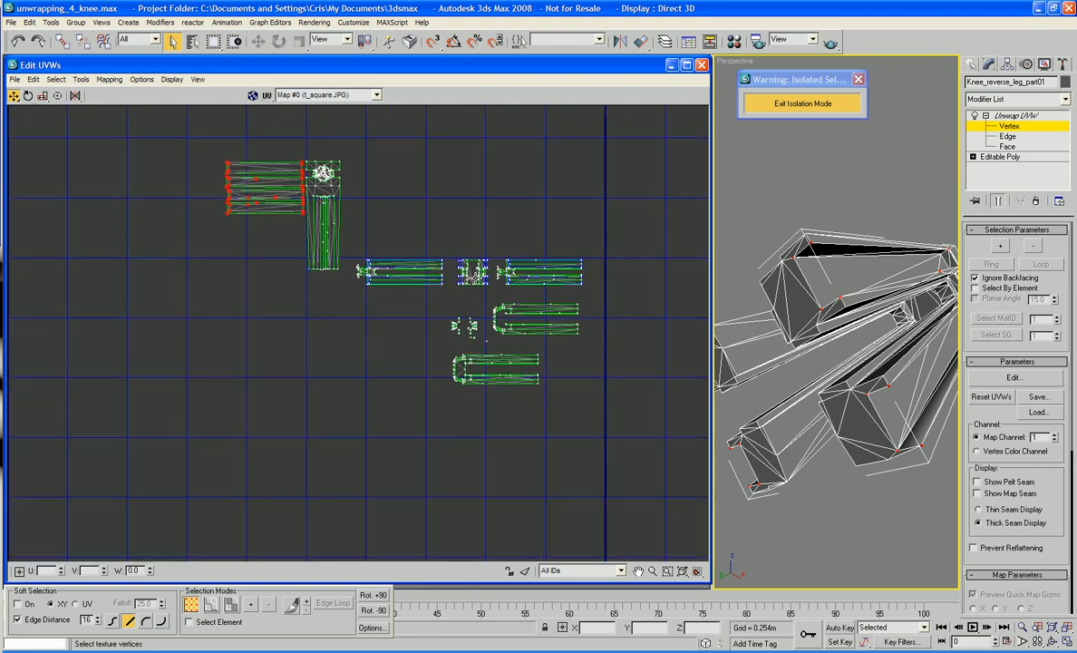
Scale down the small island between the two horizontal bar groups and move it beside the tall island's upper end
drag(449, 244, 349, 178)
right_click(299, 240)
click(319, 270)
right_click(292, 243)
click(306, 250)
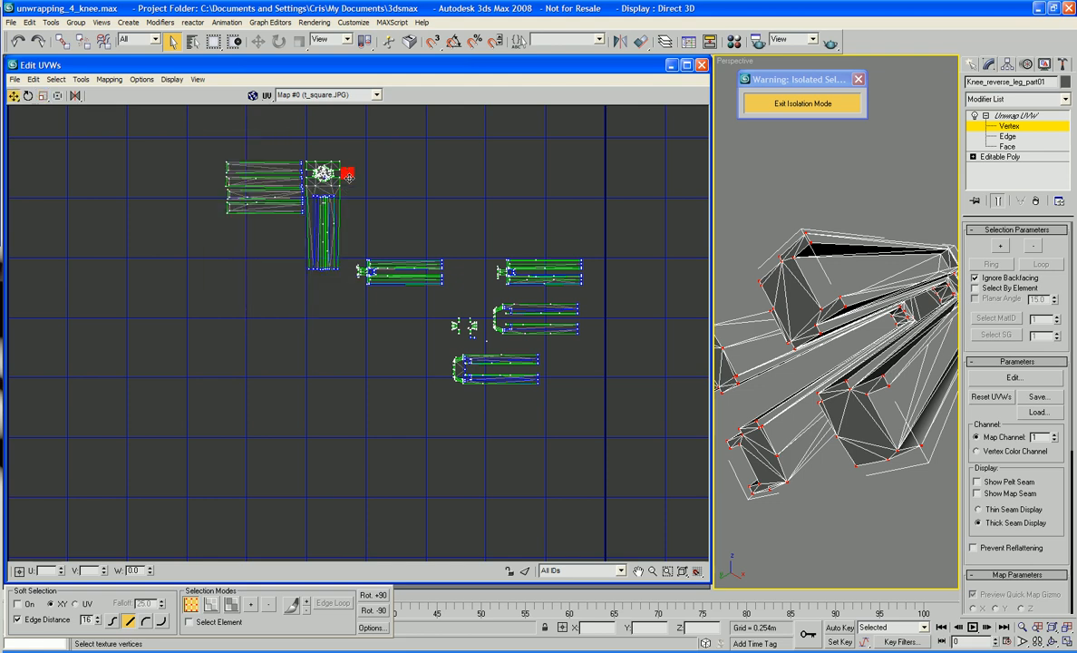
click(391, 187)
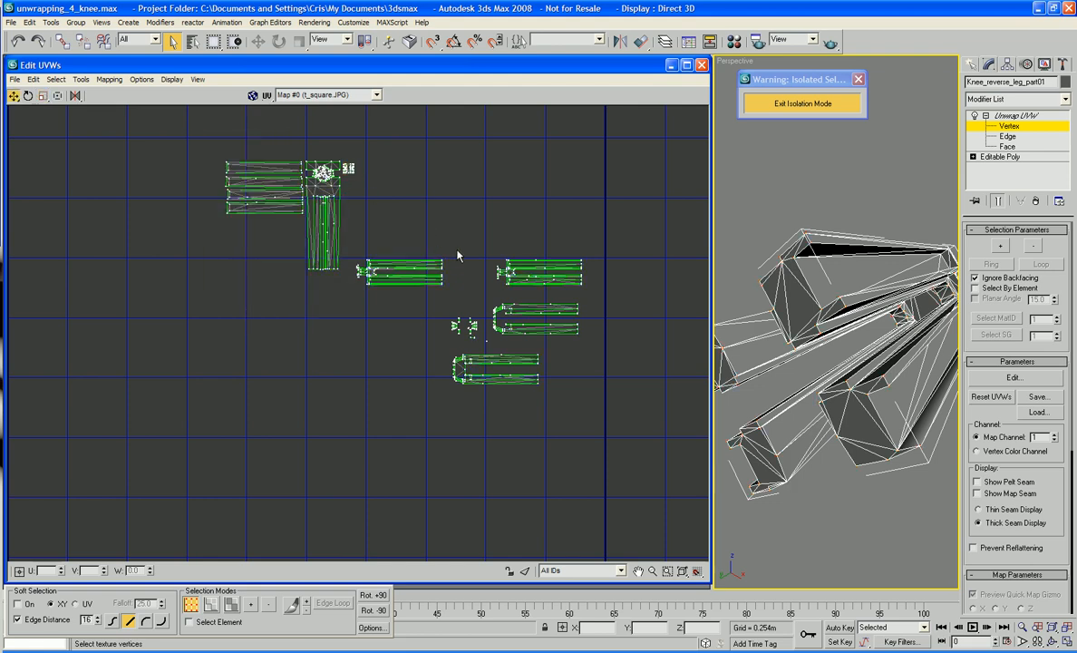
Switch to face selection, select the lowest U-shaped island's faces and frame them on the model
right_click(426, 237)
click(409, 208)
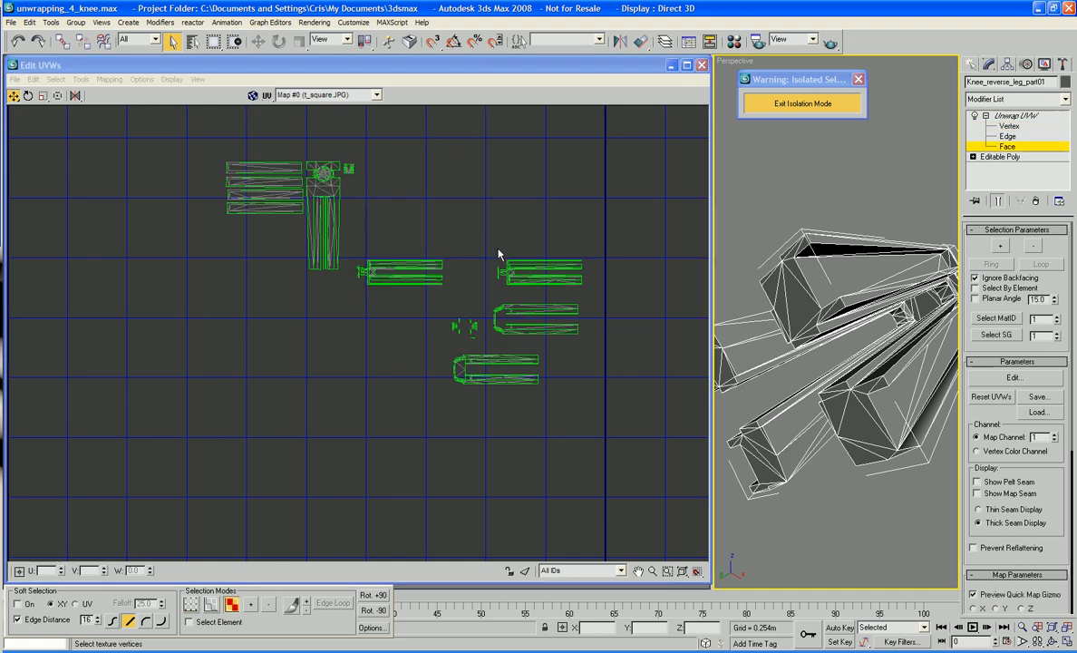
drag(498, 255, 591, 297)
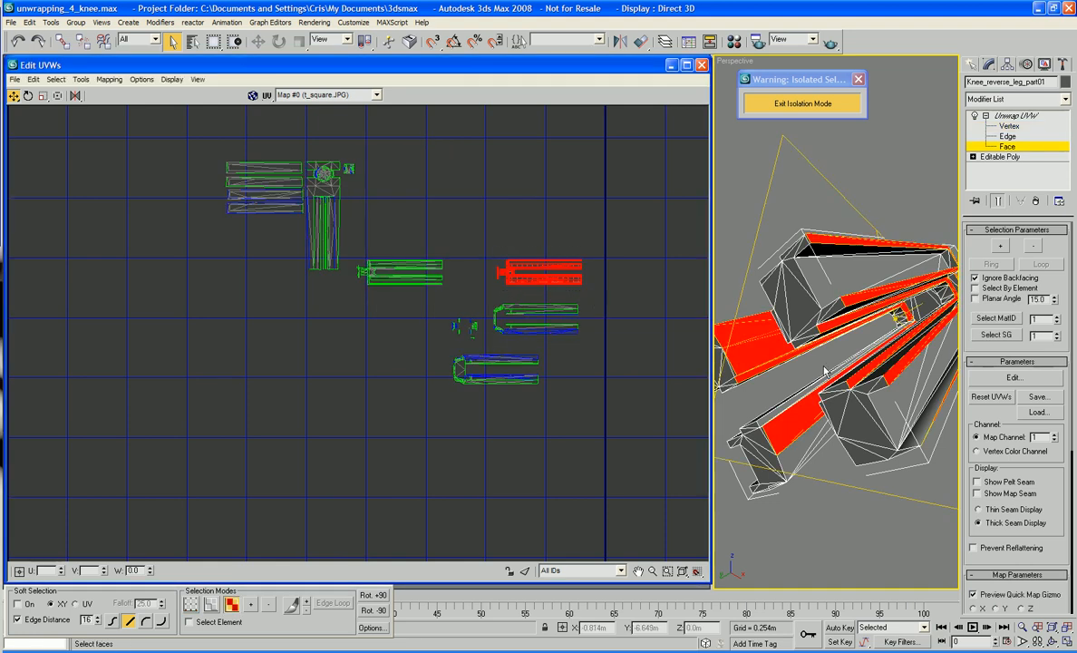
alt+middle_drag(764, 346, 838, 363)
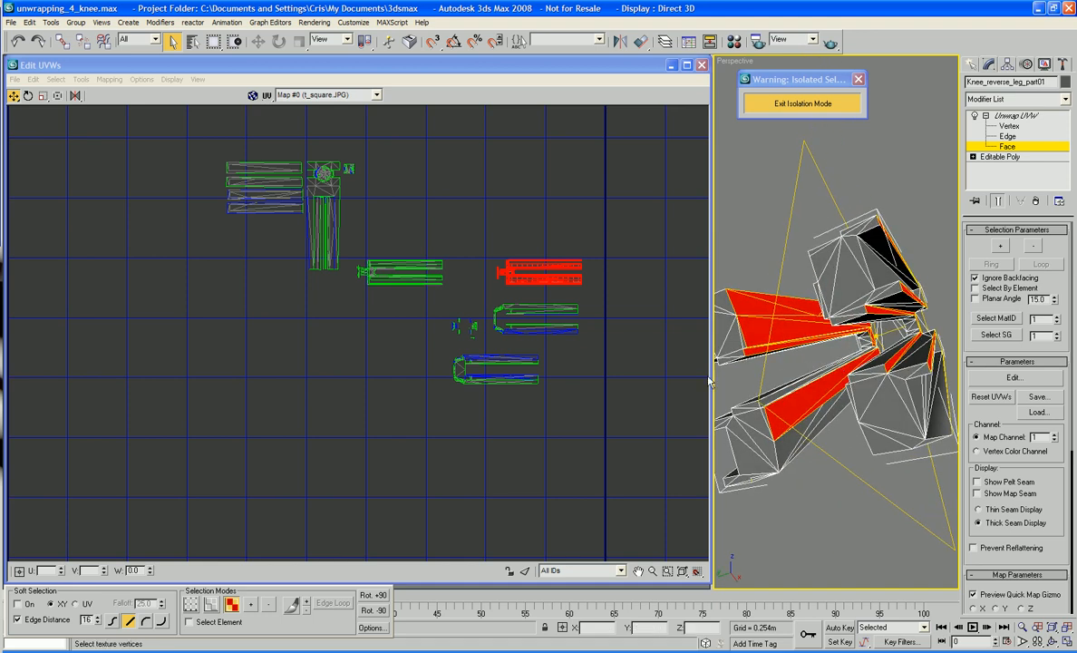
drag(566, 399, 435, 354)
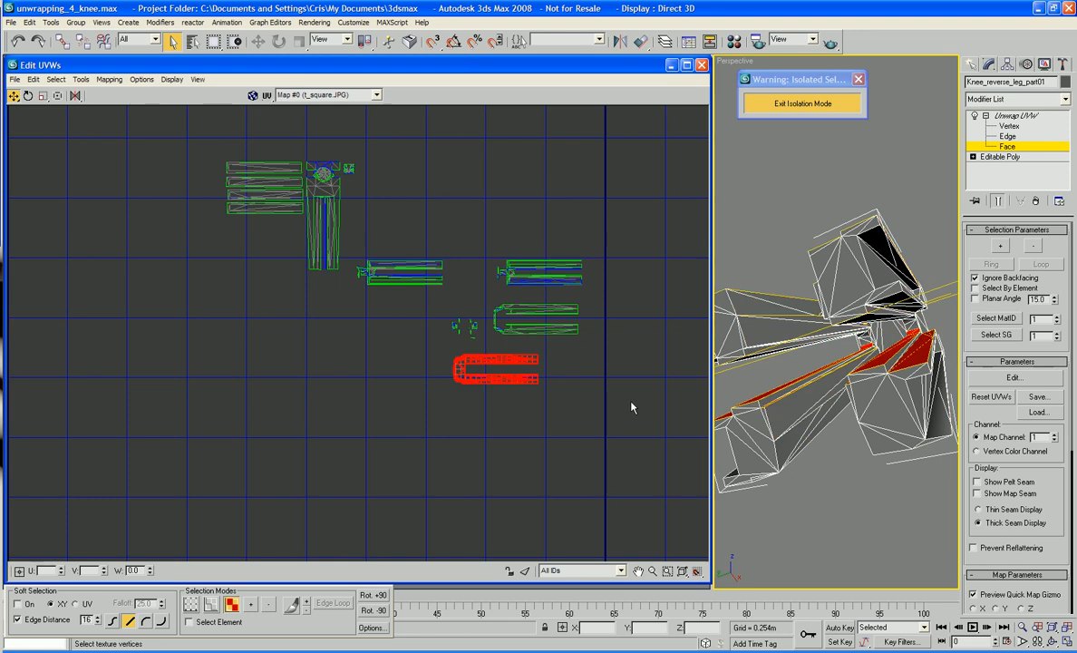
key(z)
alt+middle_drag(844, 455, 845, 466)
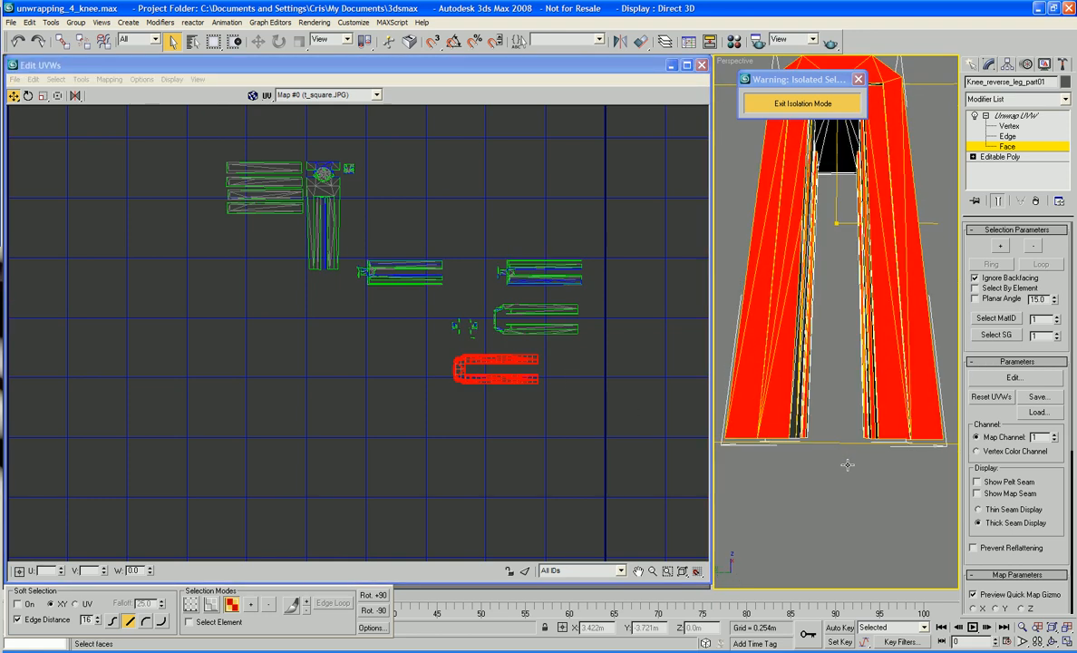
scroll(837, 402, down, 3)
alt+middle_drag(837, 401, 851, 438)
scroll(851, 438, up, 3)
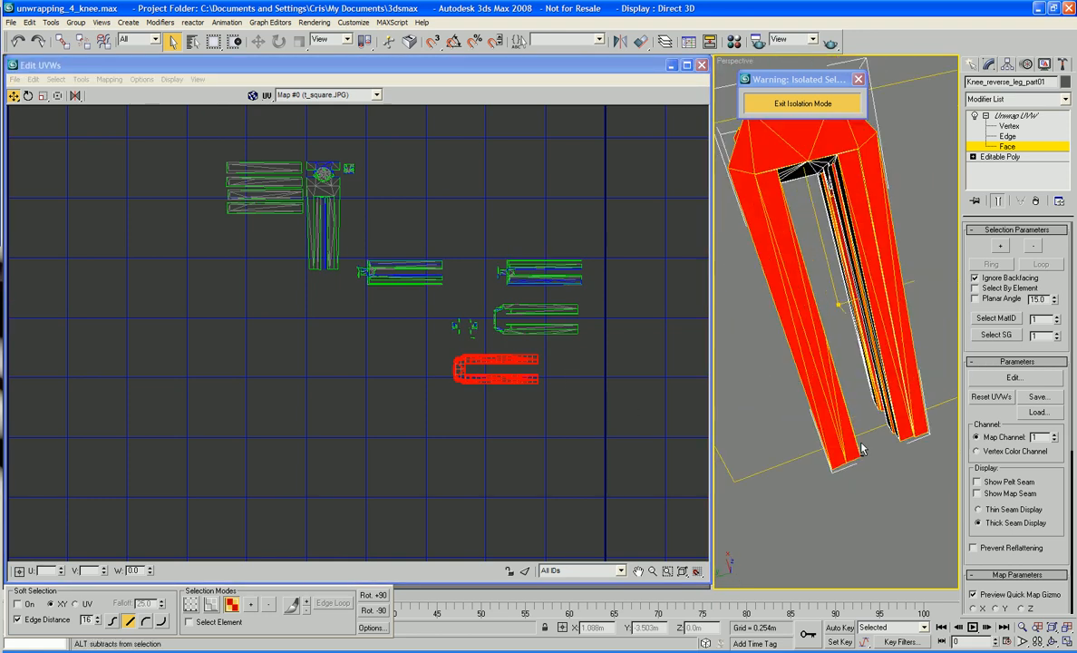
Select the outer faces along the bracket's left leg directly on the model
click(847, 437)
ctrl+click(830, 429)
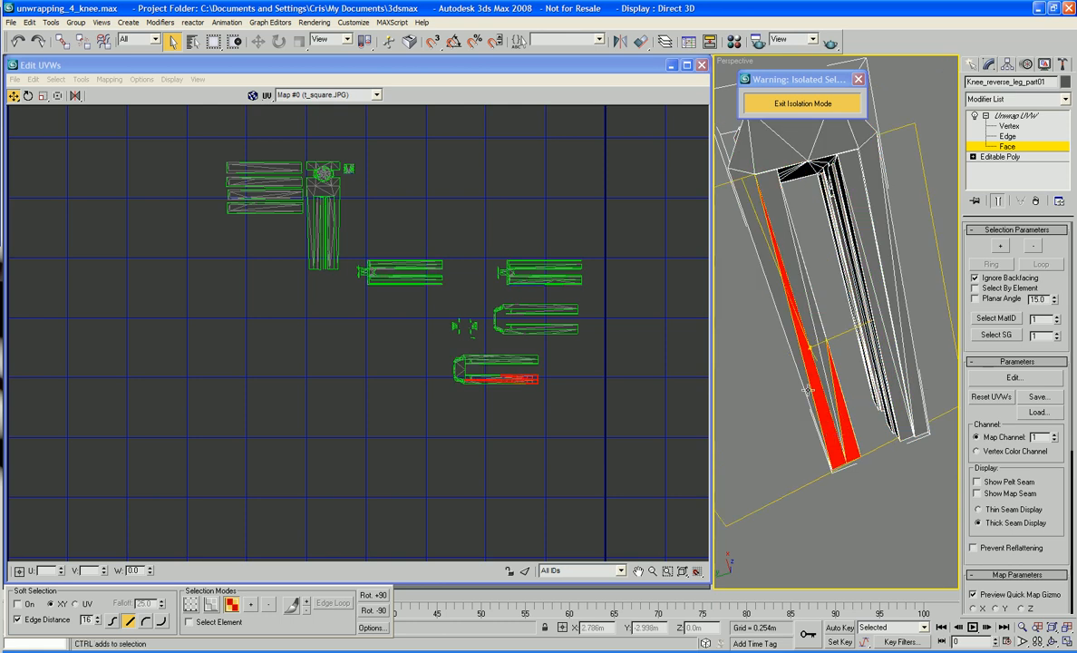
ctrl+click(808, 385)
ctrl+click(817, 371)
ctrl+click(826, 369)
alt+middle_drag(820, 277, 840, 350)
alt+middle_drag(832, 309, 837, 233)
Add the bridge faces across the bracket's top and the upper faces of its right leg to the selection
ctrl+click(822, 229)
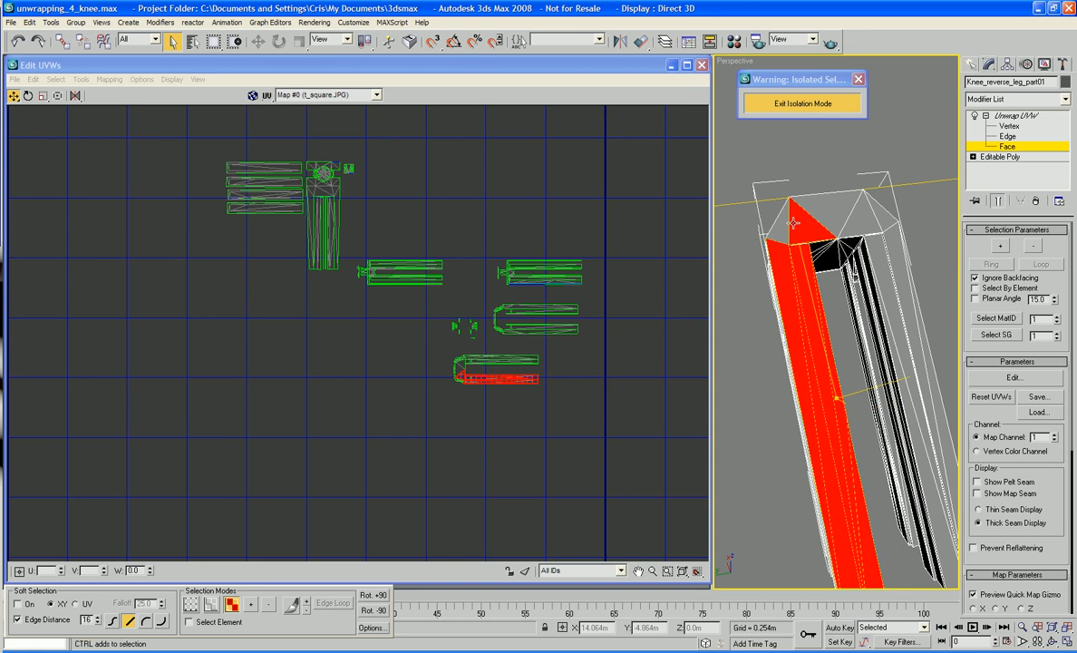
ctrl+click(783, 226)
ctrl+click(842, 215)
ctrl+click(852, 218)
ctrl+click(882, 220)
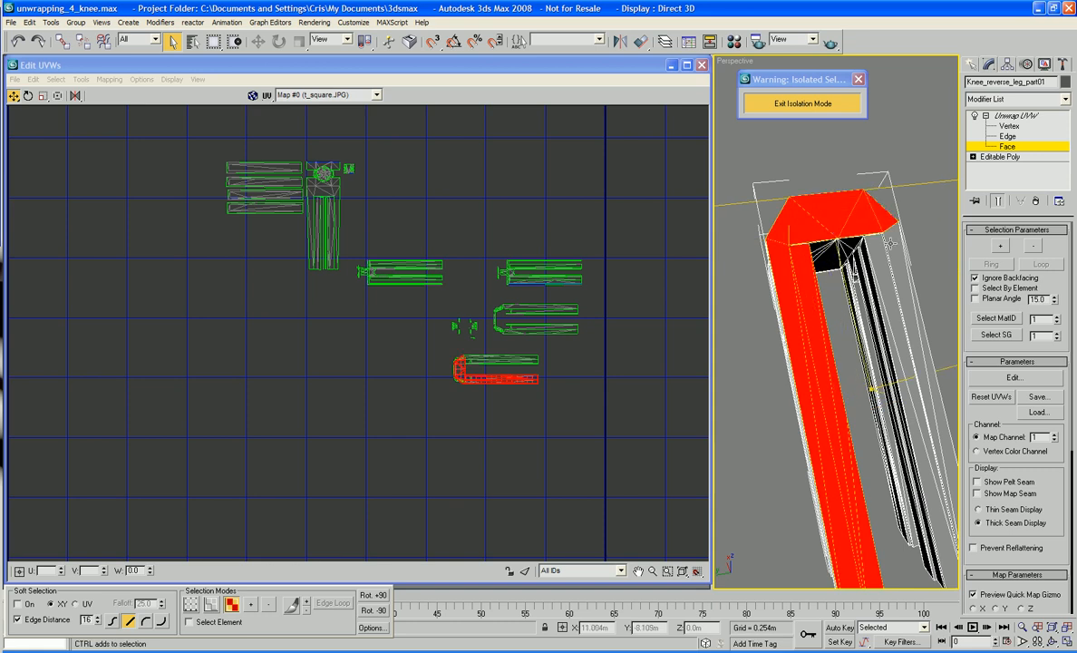
ctrl+click(889, 242)
ctrl+click(877, 243)
mouse_move(895, 301)
alt+middle_down()
mouse_move(855, 307)
mouse_move(888, 310)
alt+middle_up()
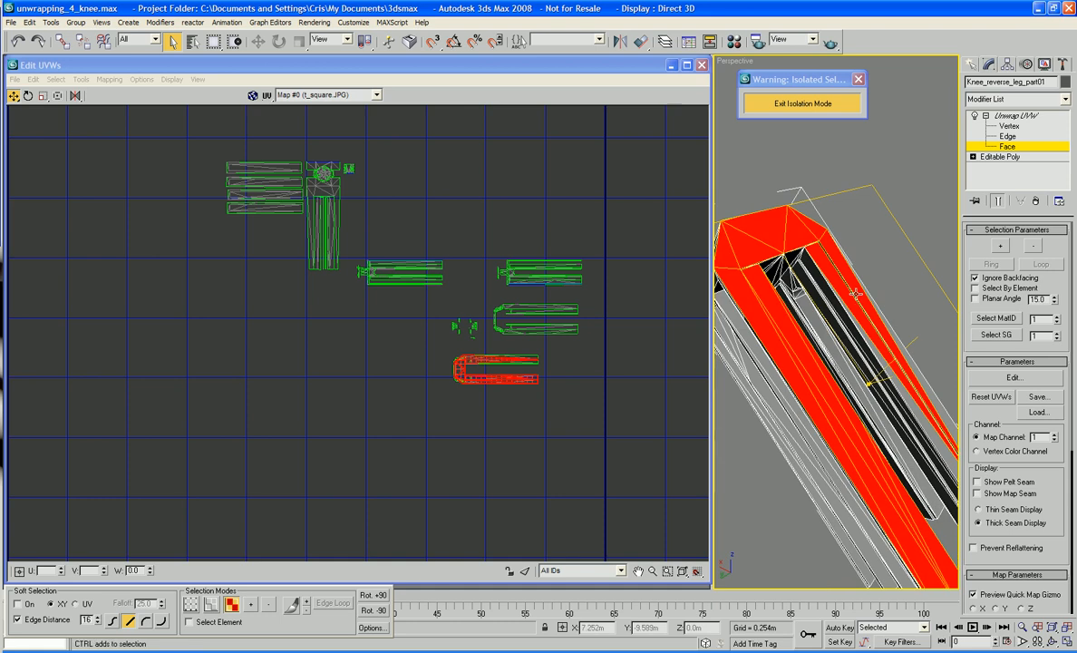
ctrl+click(850, 290)
Add the thin sliver faces along the bridge's underside at both legs to the selection
scroll(850, 291, up, 2)
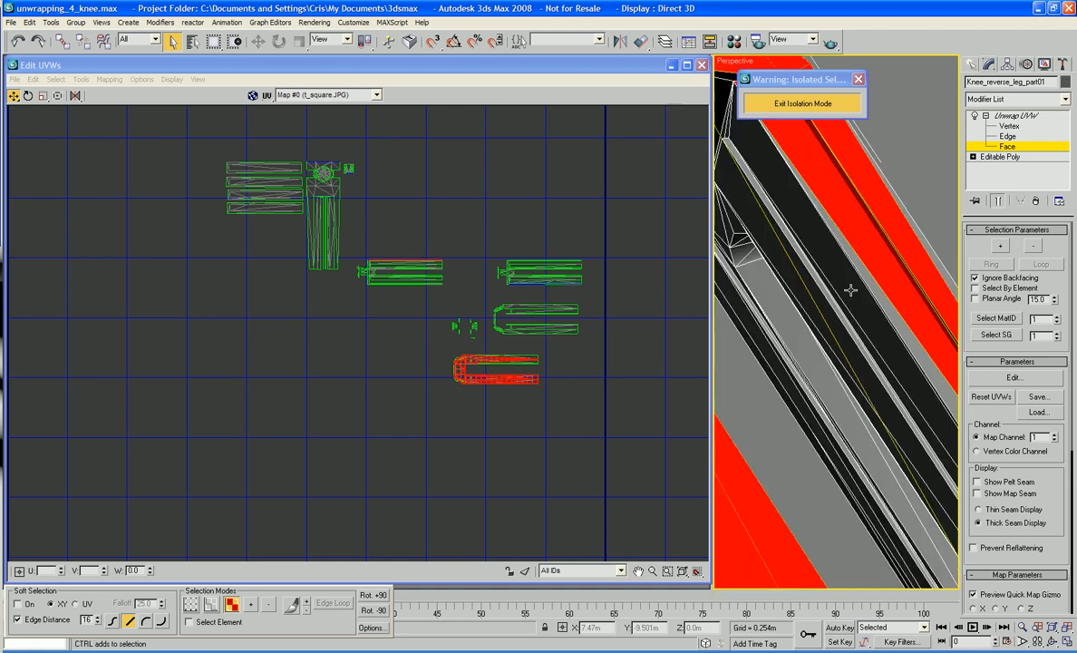
scroll(850, 290, down, 1)
alt+middle_drag(850, 290, 832, 283)
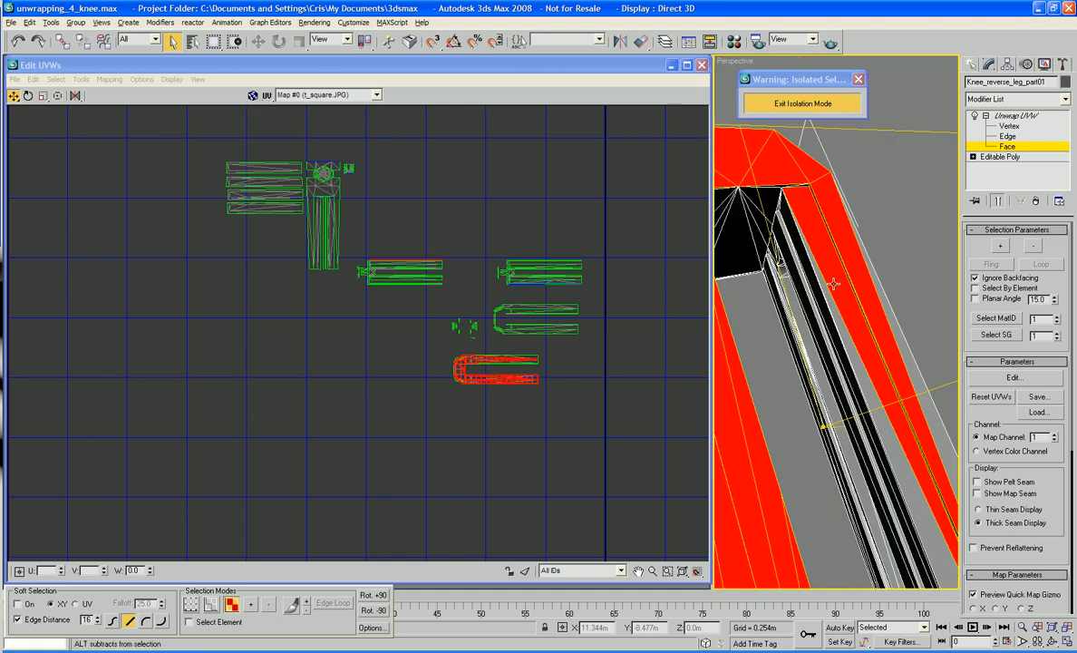
ctrl+click(803, 185)
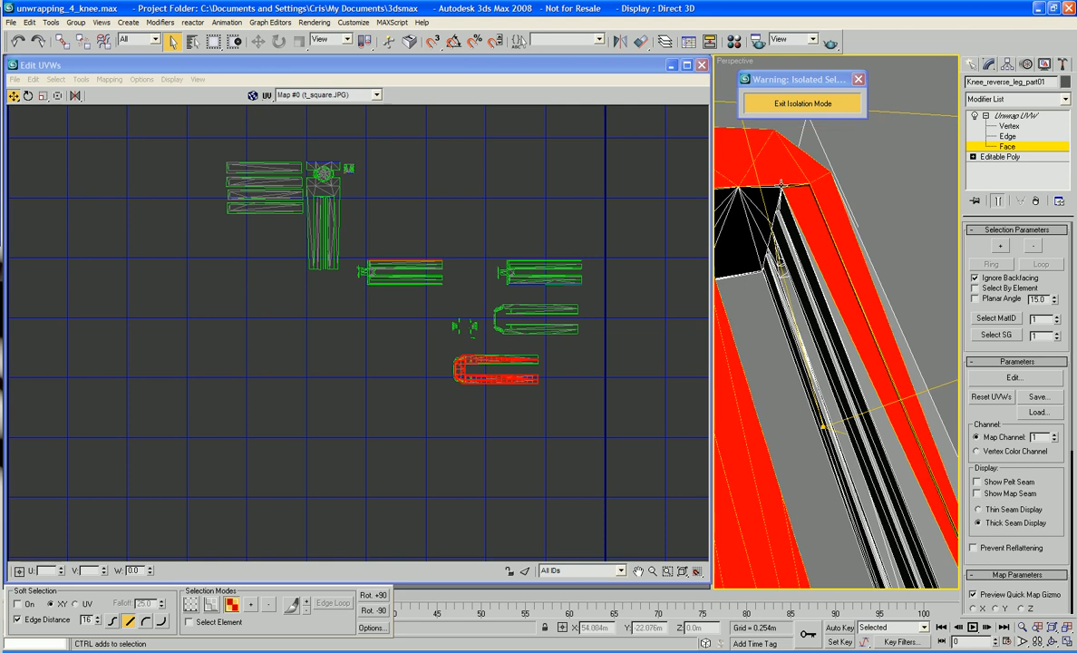
ctrl+click(781, 185)
alt+middle_drag(787, 184, 792, 180)
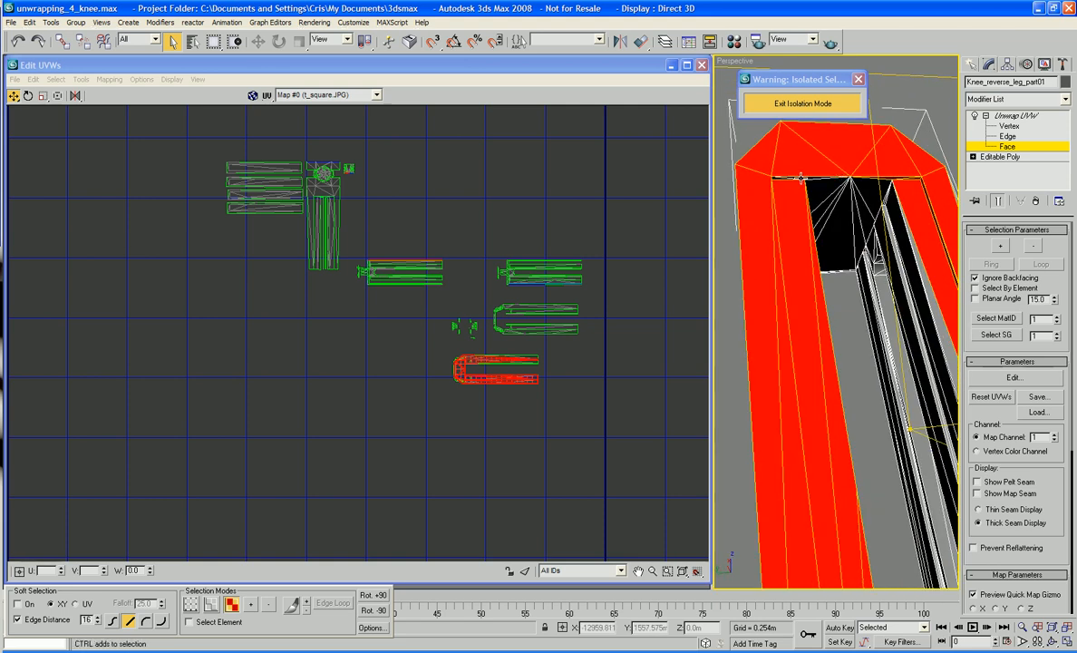
ctrl+click(801, 179)
ctrl+click(777, 178)
Add the remaining faces at the right leg's lower end to the selection
mouse_move(848, 245)
alt+middle_down()
mouse_move(841, 200)
mouse_move(857, 258)
alt+middle_up()
scroll(840, 198, down, 5)
scroll(872, 306, up, 5)
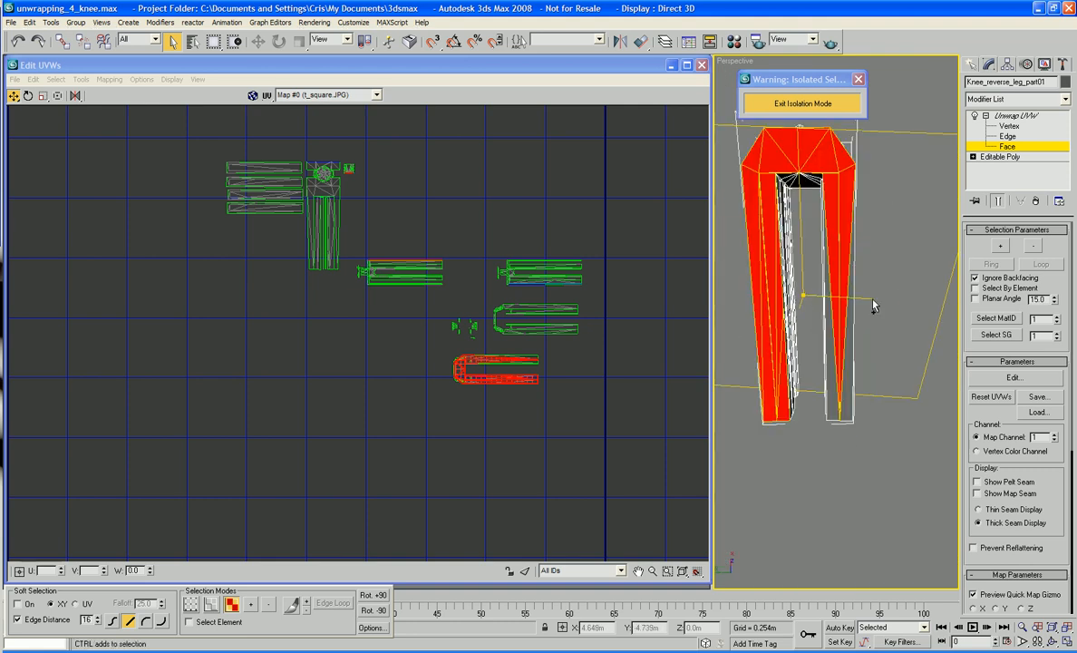
ctrl+click(846, 370)
ctrl+click(831, 373)
Move the selected U-shaped bracket faces and their thin slivers to an empty area away from the other islands
middle_click(629, 391)
scroll(629, 391, up, 3)
middle_drag(629, 392, 687, 396)
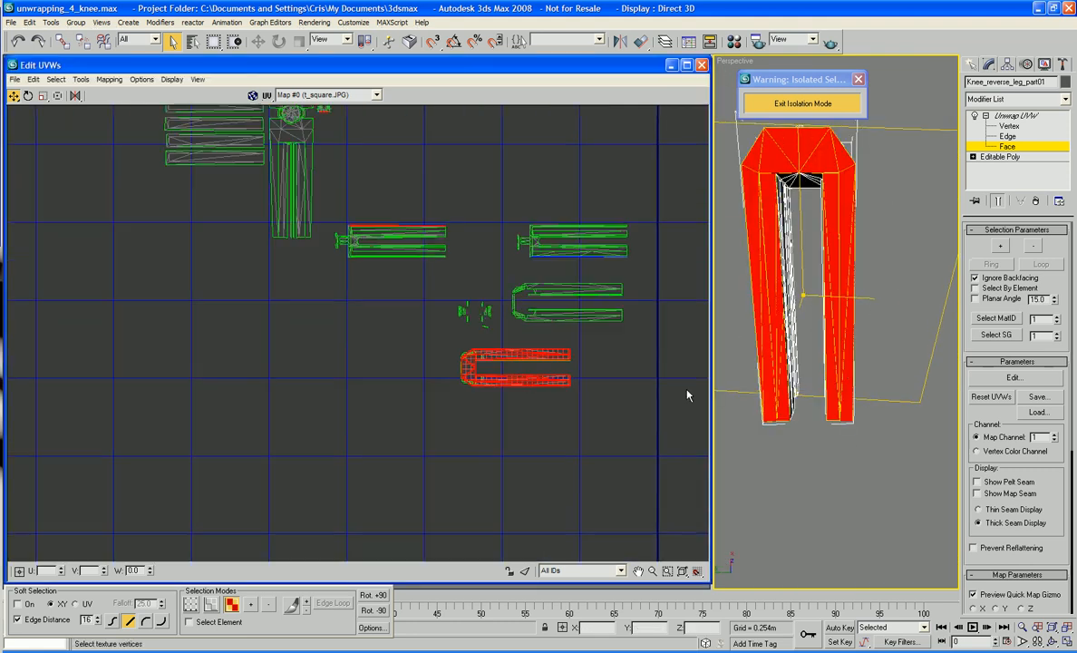
middle_drag(593, 389, 638, 437)
right_click(590, 407)
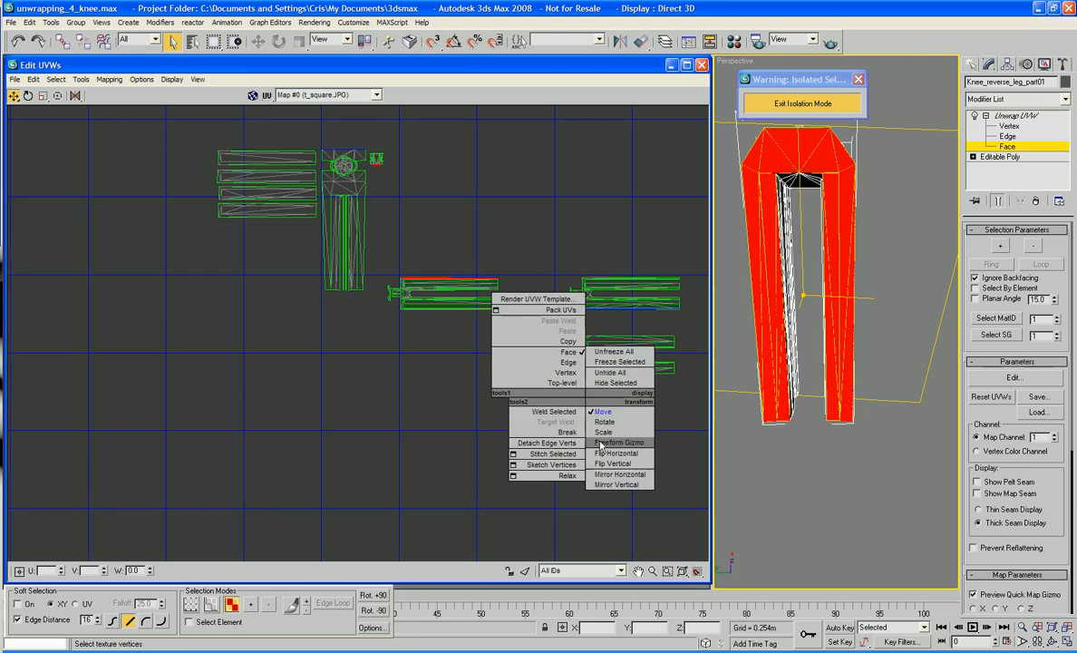
click(573, 421)
drag(581, 402, 286, 554)
click(404, 472)
drag(419, 452, 215, 560)
drag(289, 514, 142, 321)
scroll(461, 430, up, 2)
middle_drag(279, 396, 632, 560)
scroll(589, 464, up, 2)
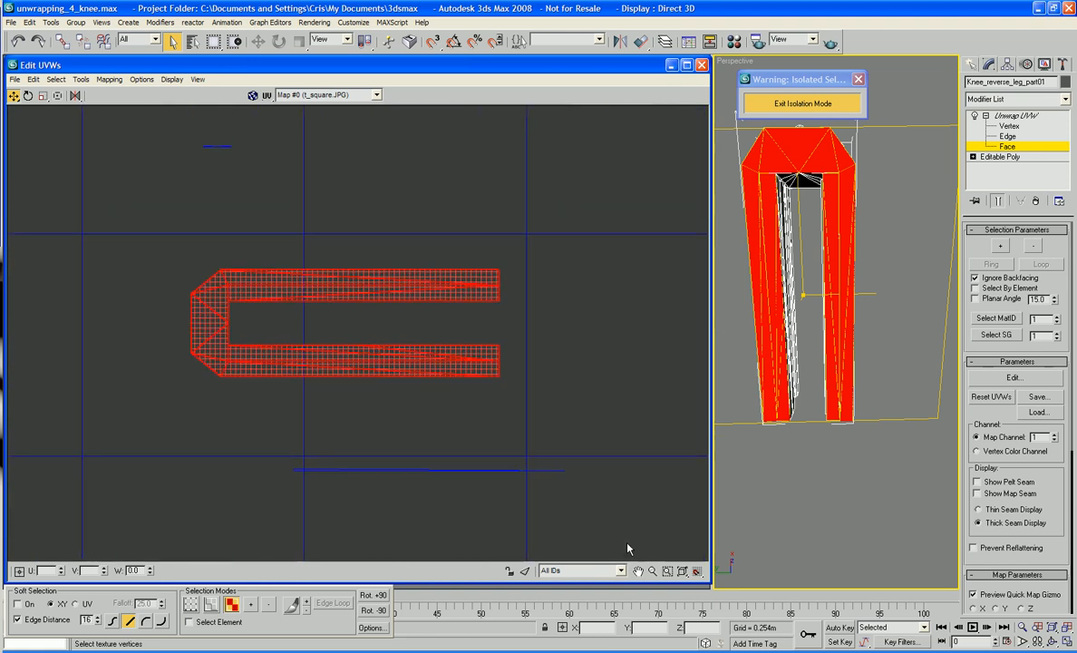
Clear the face selection and switch to vertex selection for the U-shaped island
click(516, 444)
right_click(541, 450)
click(486, 425)
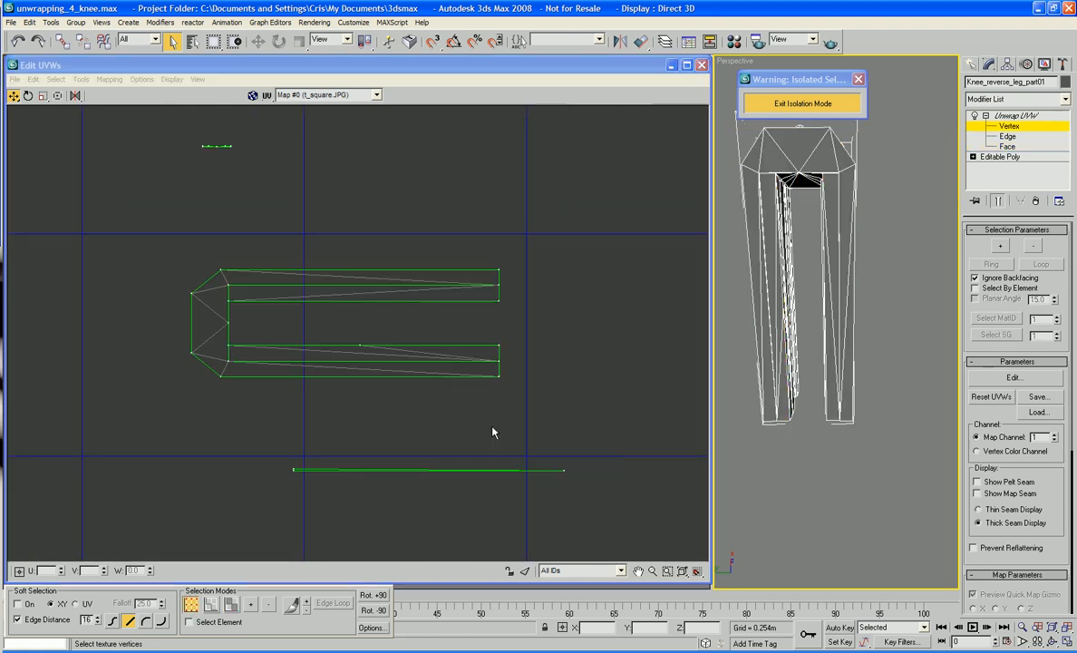
Try to target-weld the long thin strip's end vertices to both ends of the U-shaped island's upper-leg centre line
right_click(502, 426)
click(492, 450)
click(565, 473)
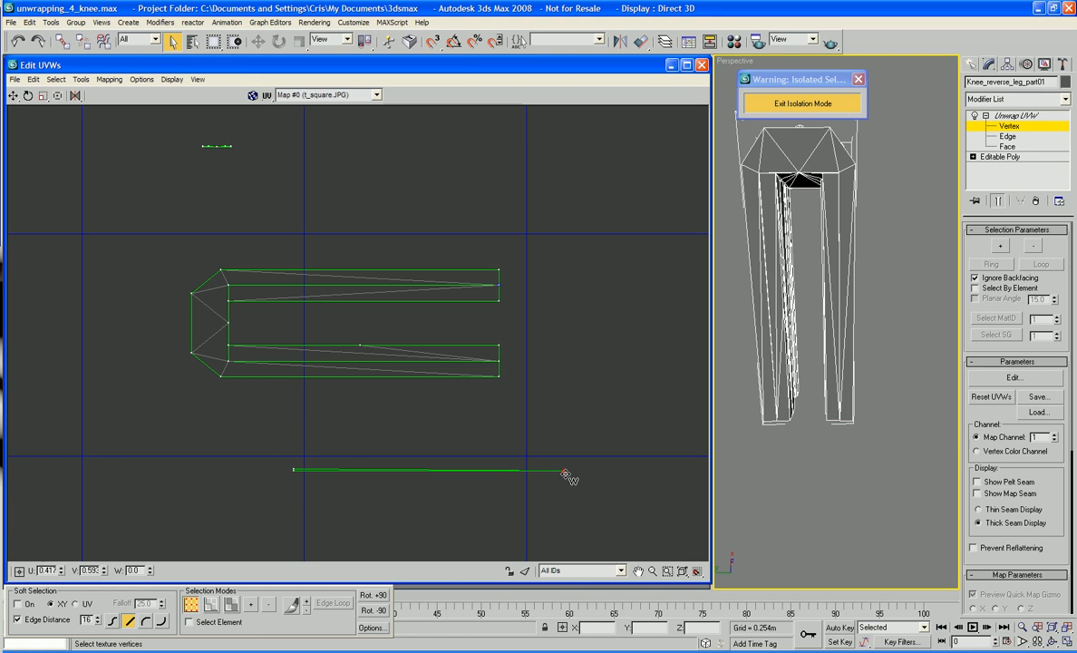
drag(564, 472, 498, 285)
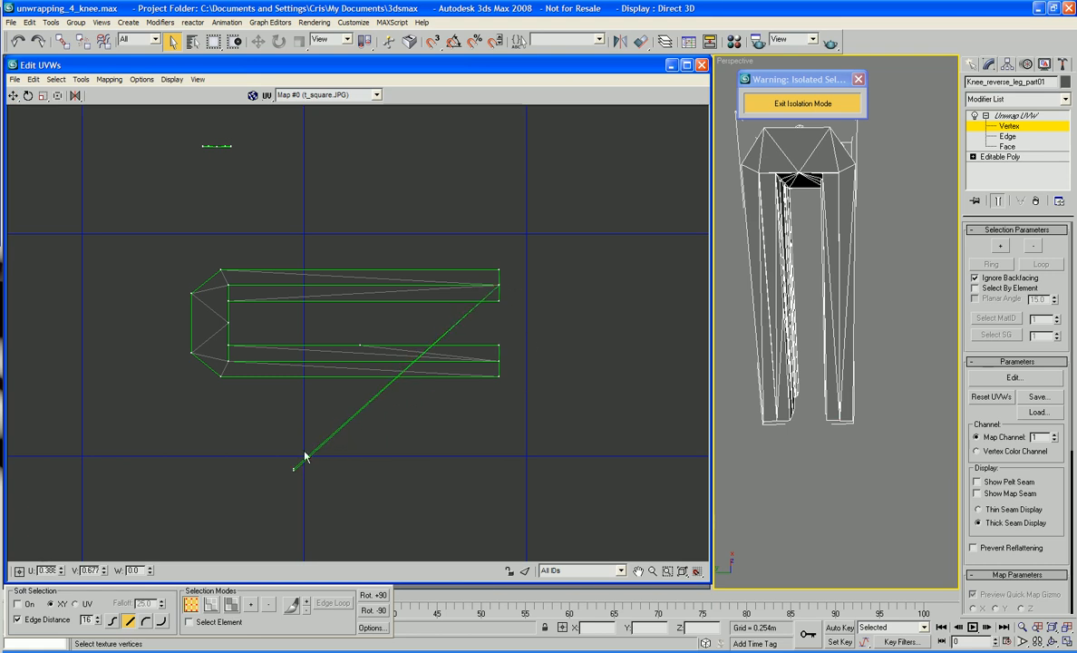
drag(293, 470, 228, 287)
drag(295, 469, 228, 288)
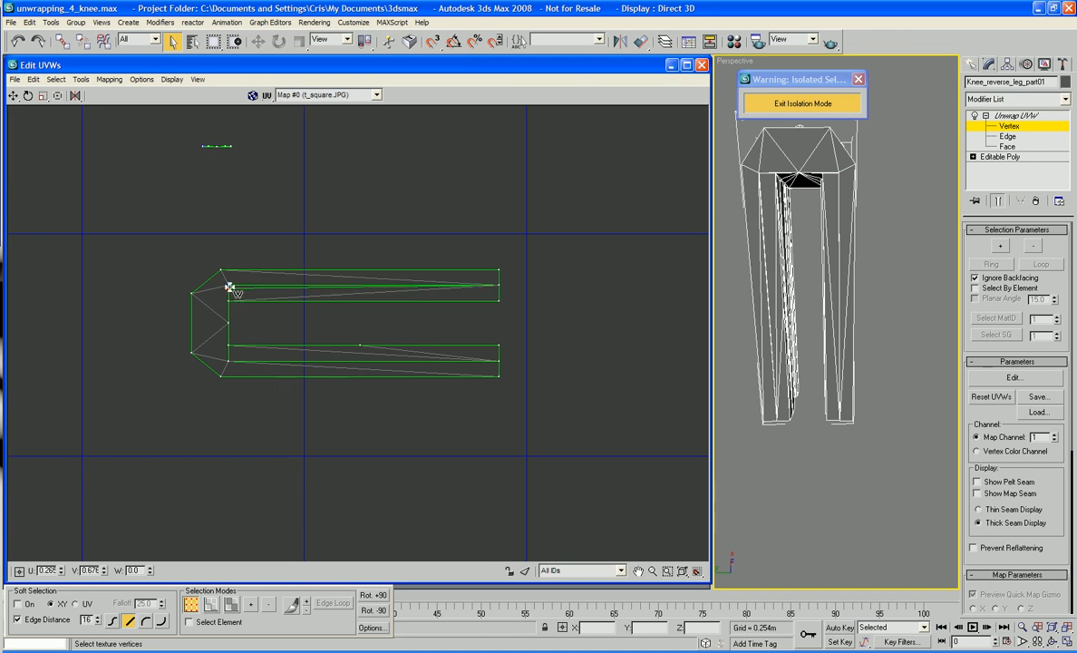
scroll(312, 399, up, 5)
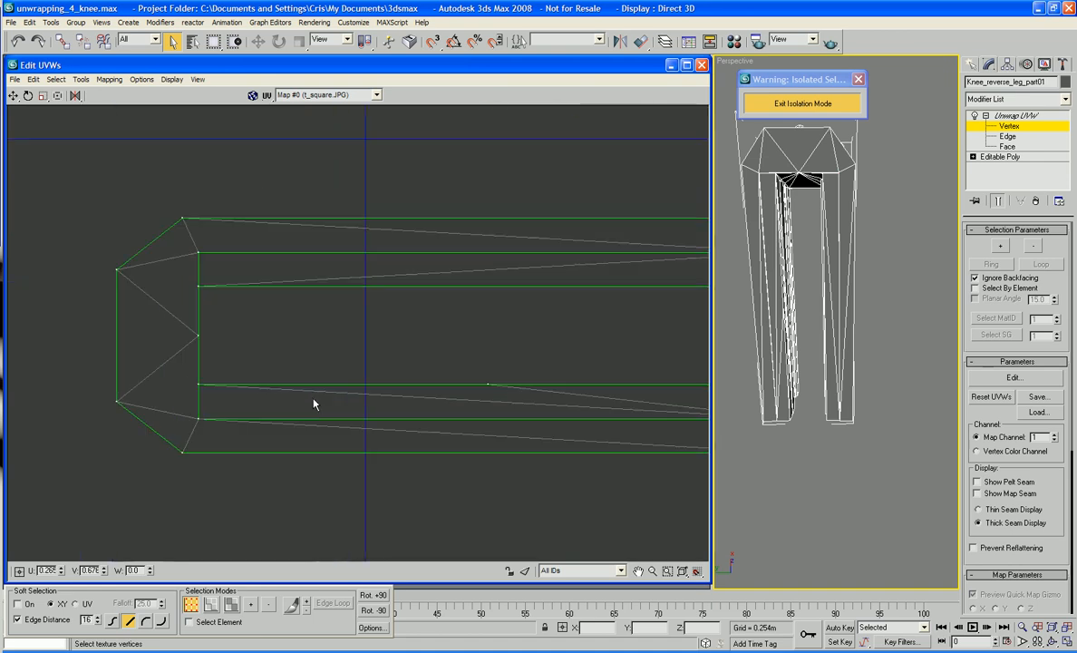
scroll(313, 403, up, 5)
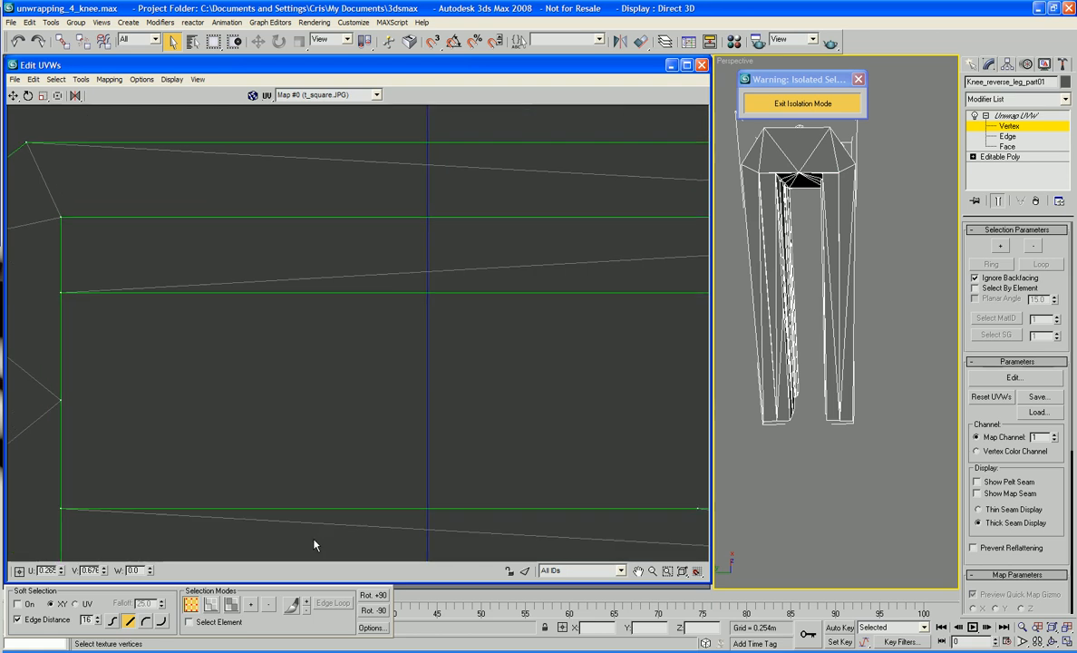
scroll(314, 539, down, 4)
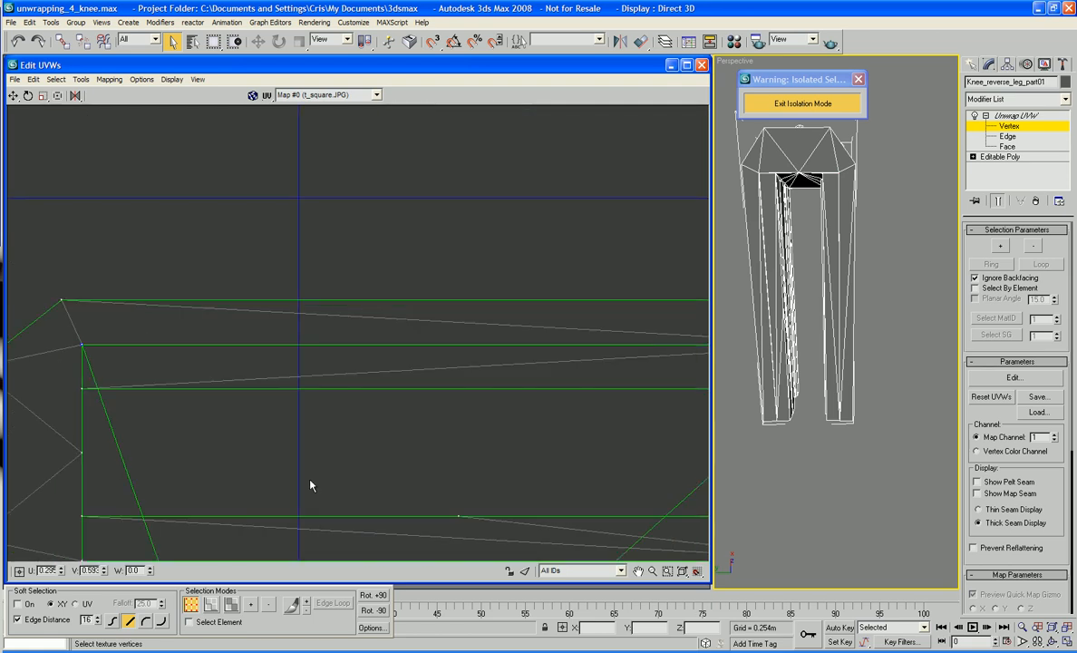
scroll(299, 462, down, 6)
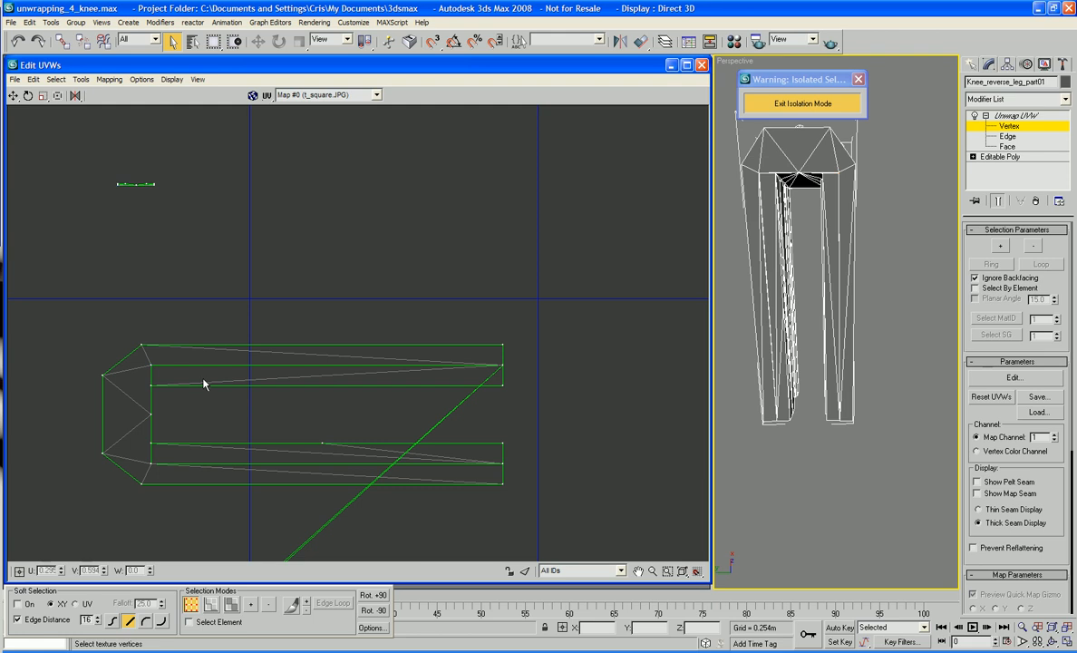
Undo the trial moves of the bridge's inner vertices and the thin strip's target welds
click(148, 365)
drag(149, 366, 151, 363)
key(ctrl+z)
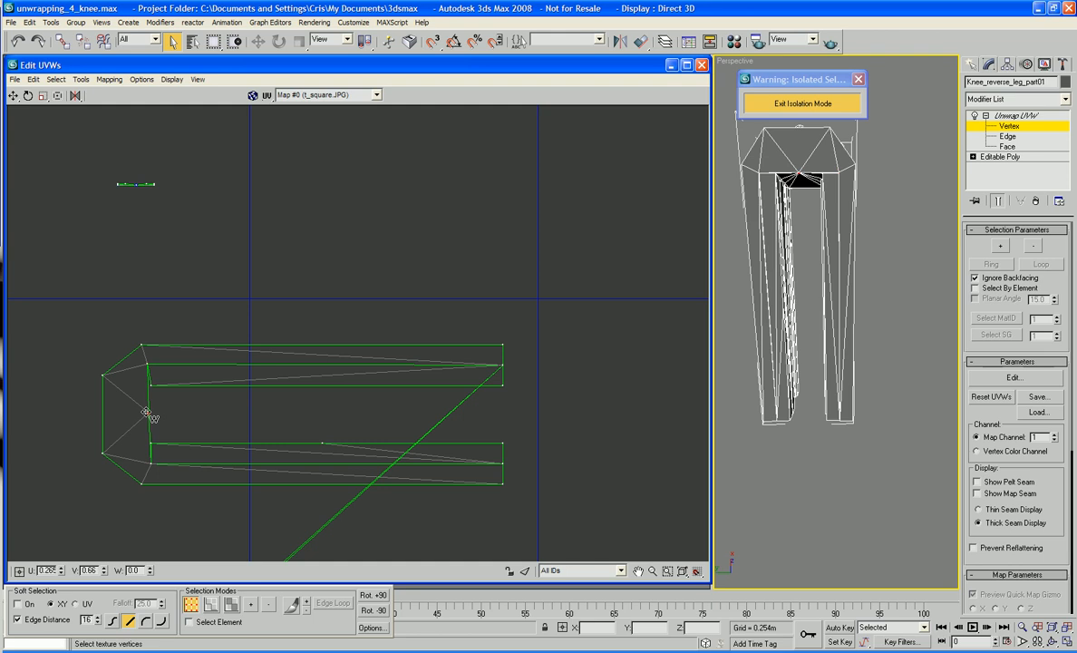
key(ctrl+z)
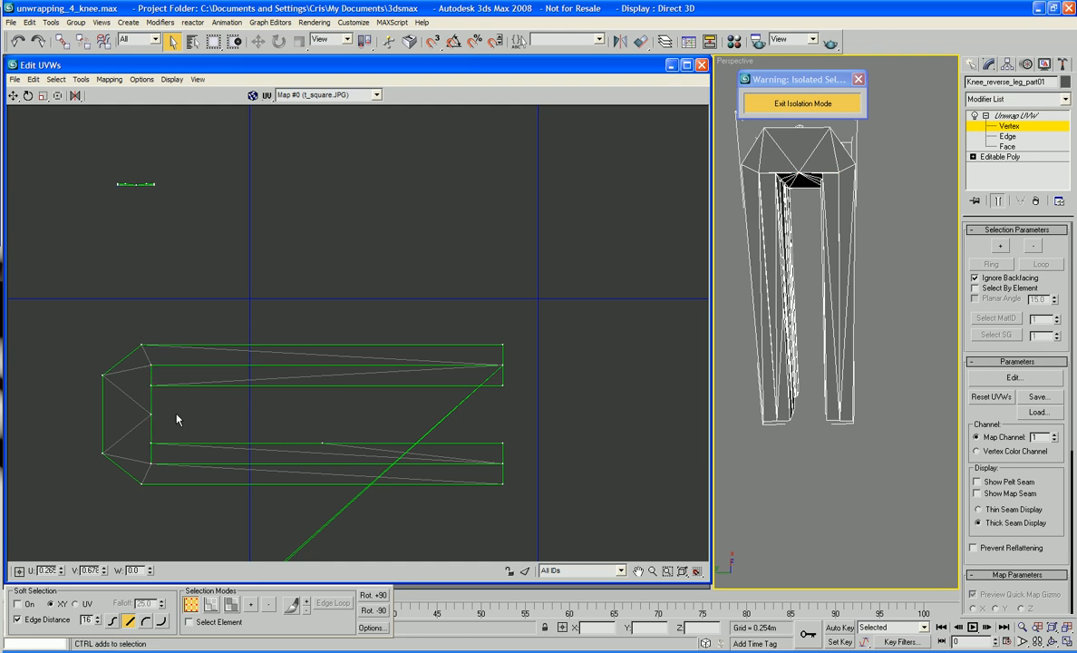
drag(151, 365, 146, 361)
key(ctrl+z)
key(ctrl+z)
key(ctrl+z)
key(ctrl+z)
key(ctrl+z)
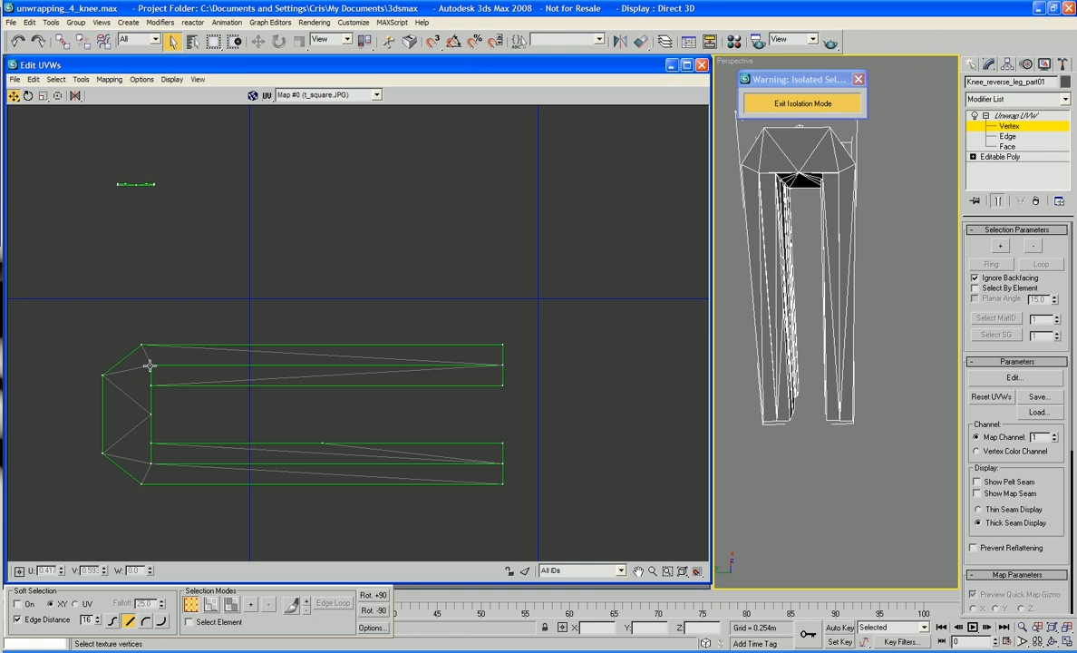
Move the bridge's upper, middle and lower inner vertices slightly outward, away from the ends of both legs
drag(149, 365, 146, 364)
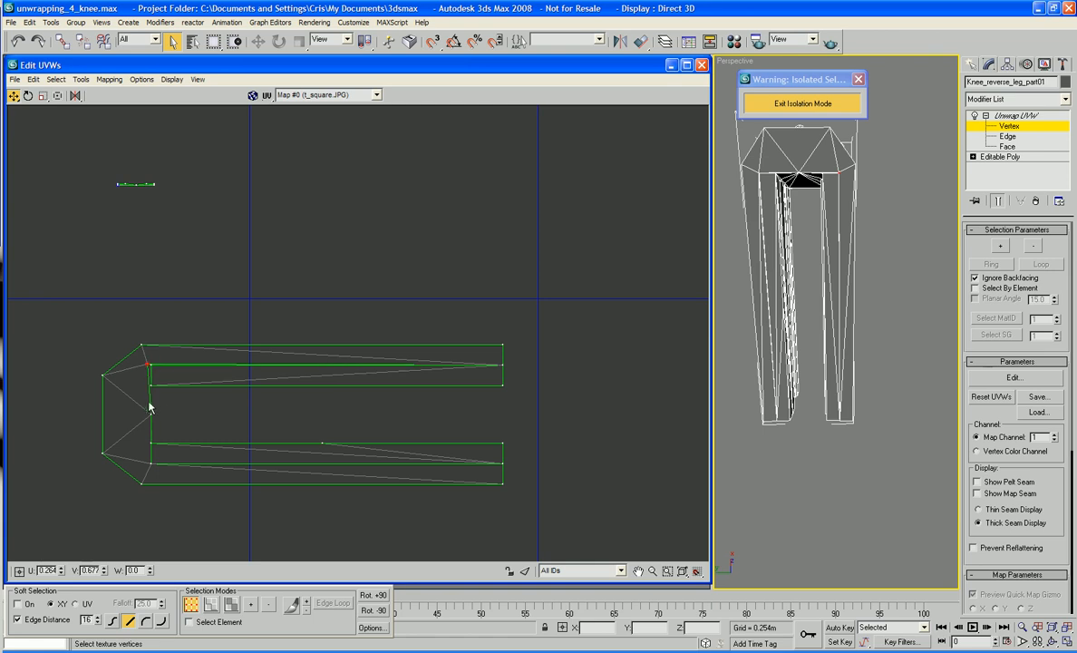
drag(150, 413, 145, 410)
click(146, 462)
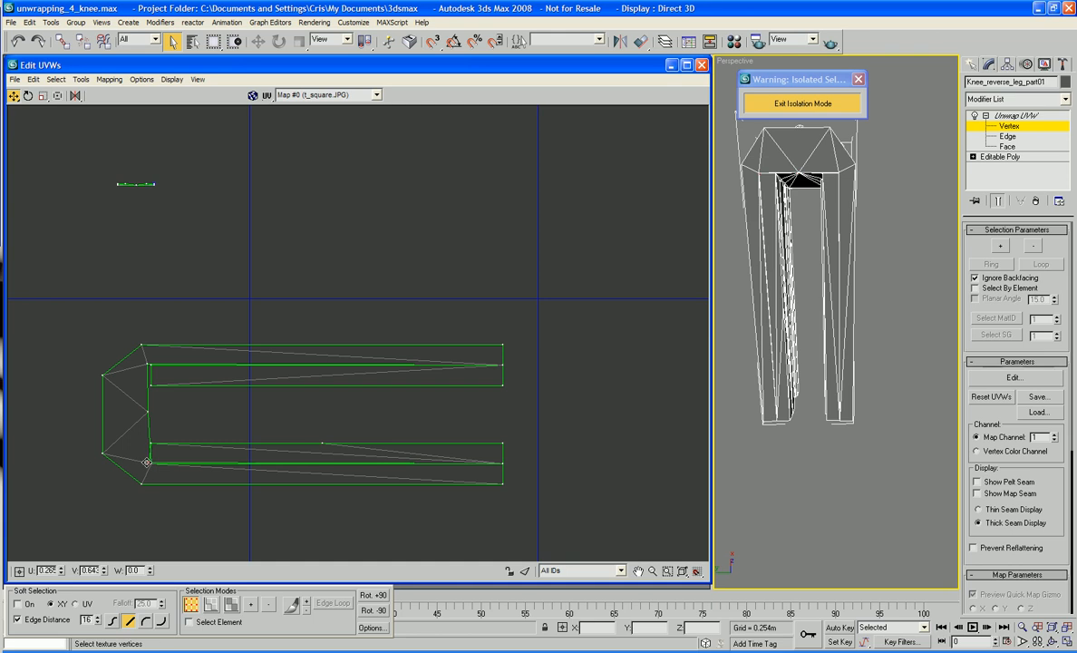
Fine-tune the position of the bridge's lower inner vertex beside the end of the U-shaped island's lower leg
drag(147, 463, 150, 465)
scroll(217, 467, up, 2)
scroll(217, 471, down, 5)
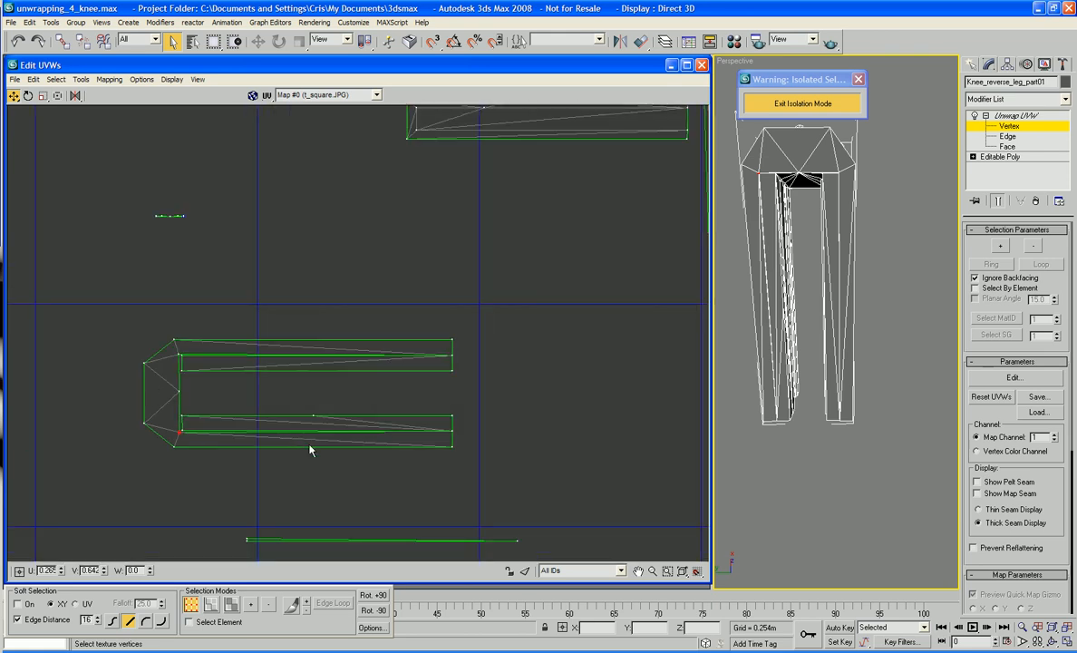
Target-weld the long thin strip's end vertices to the tip and bridge ends of the upper leg's centre line
scroll(313, 443, down, 1)
scroll(323, 444, up, 1)
middle_drag(325, 444, 326, 460)
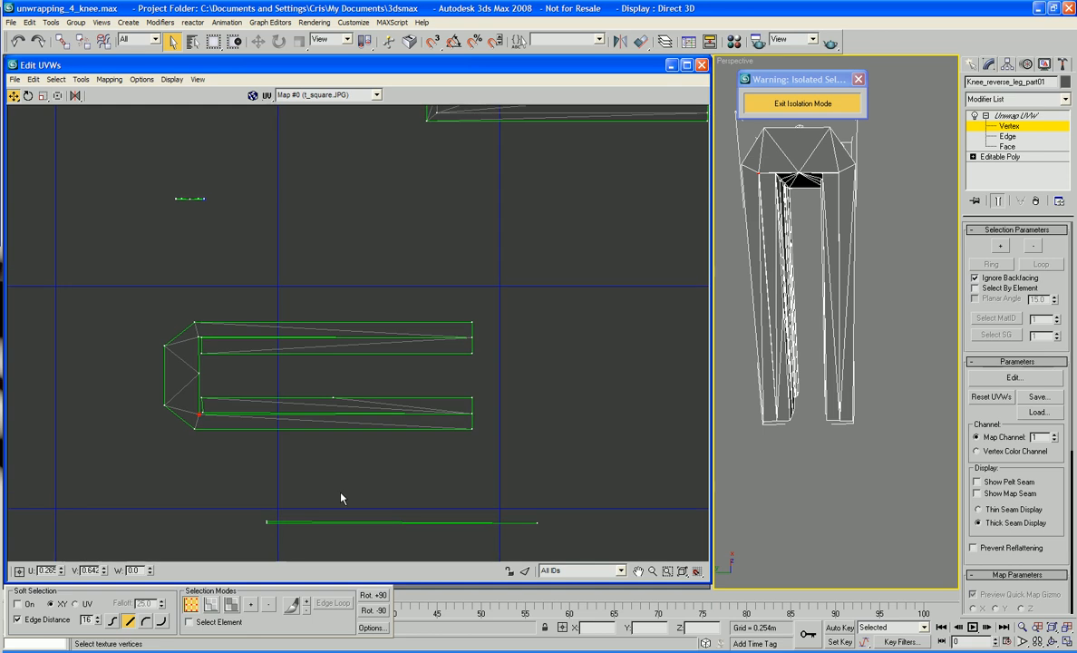
right_click(371, 498)
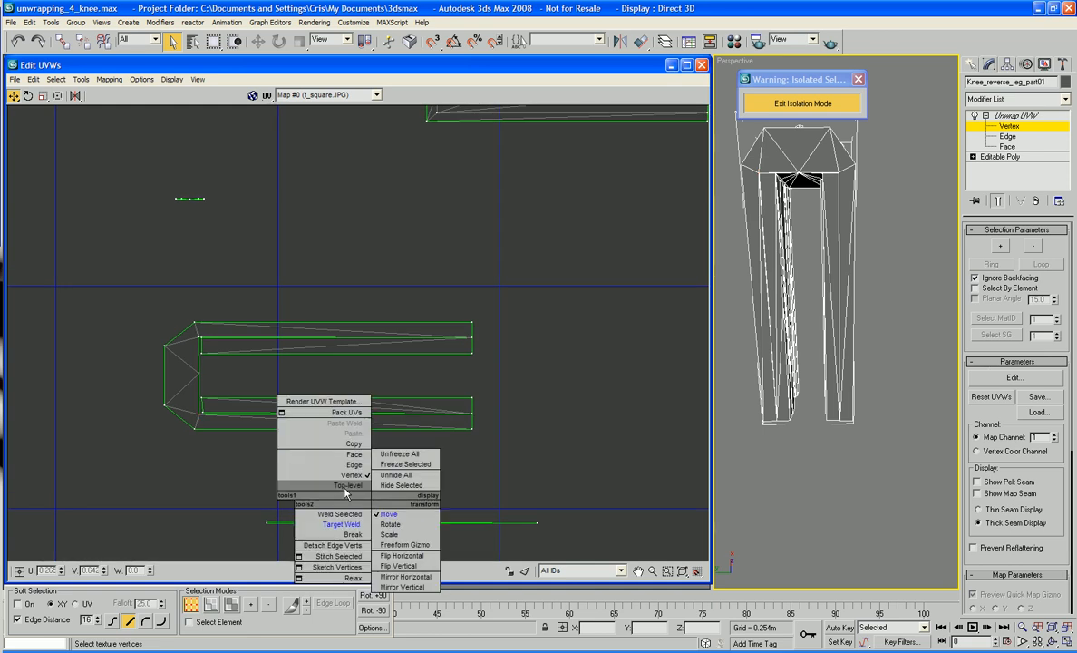
click(346, 524)
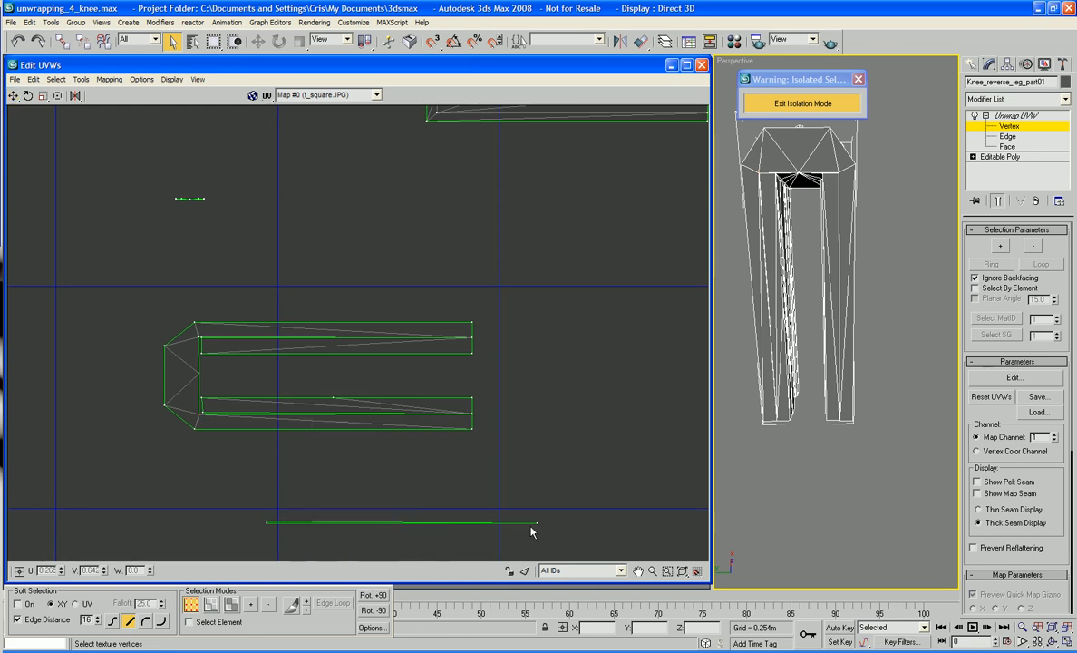
drag(537, 523, 453, 347)
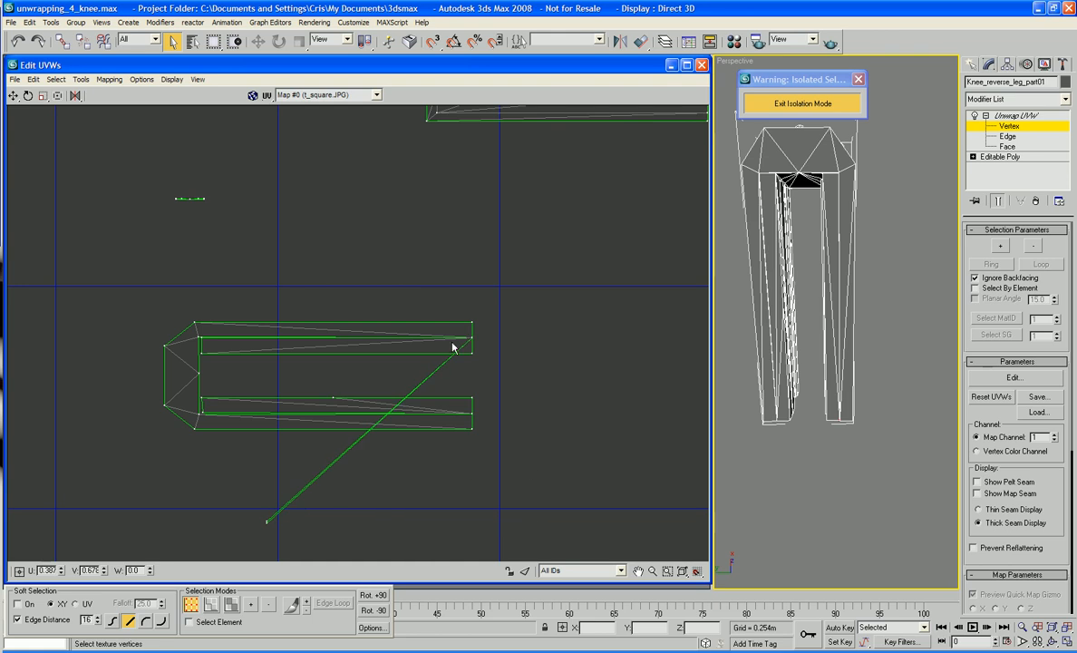
drag(268, 522, 197, 337)
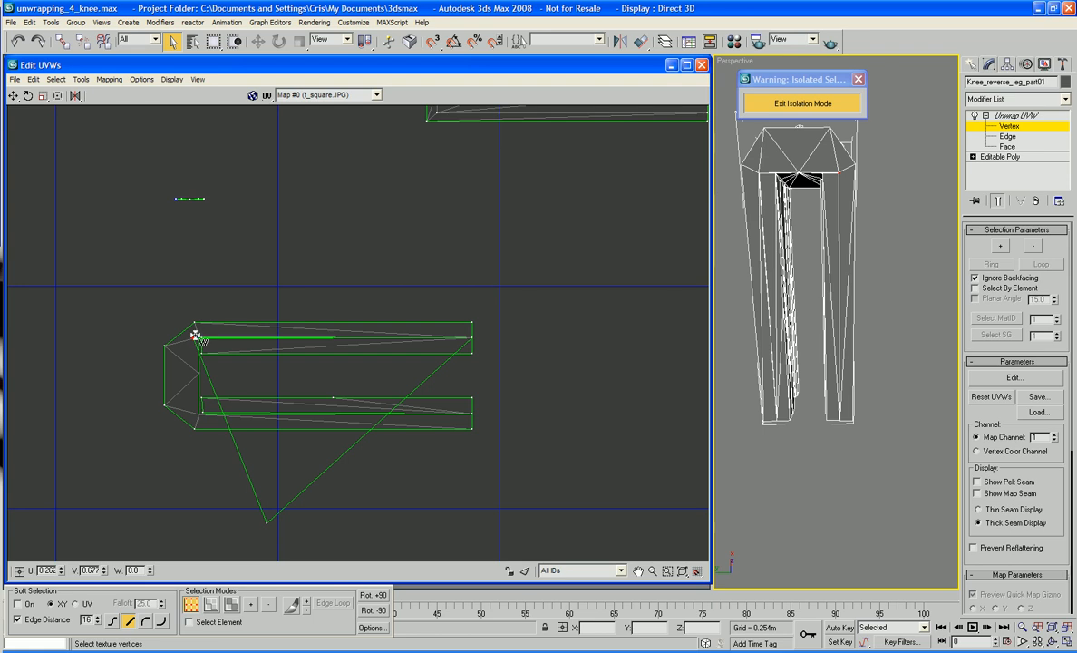
drag(264, 521, 202, 338)
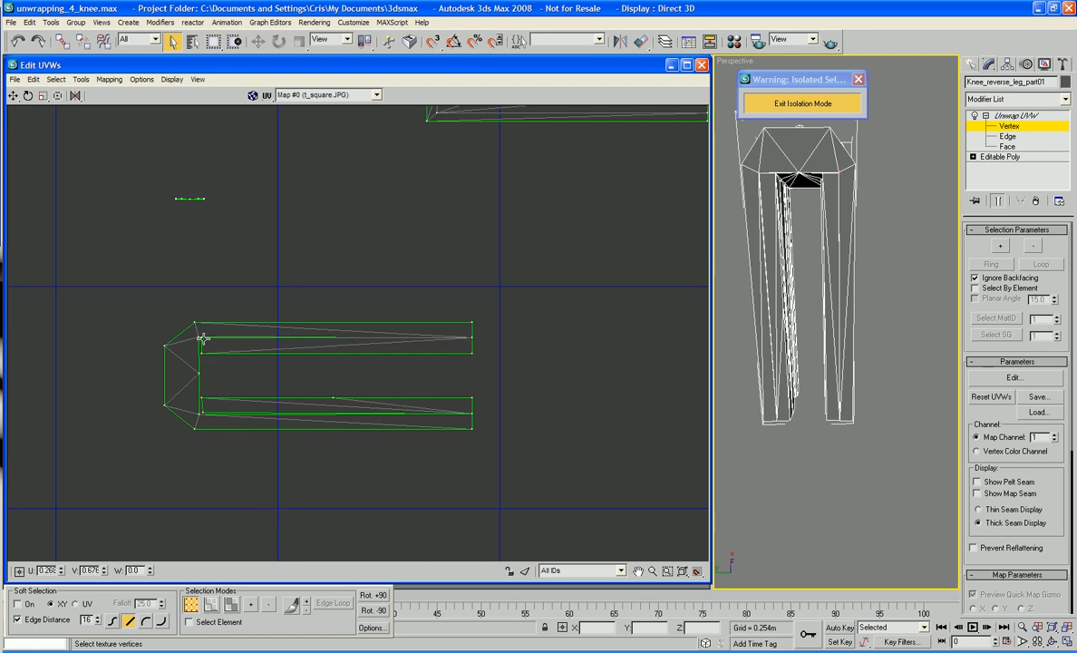
Target-weld the small loose strip's vertices one by one onto the bridge's inner vertices and the adjoining leg corners
middle_drag(306, 352, 369, 353)
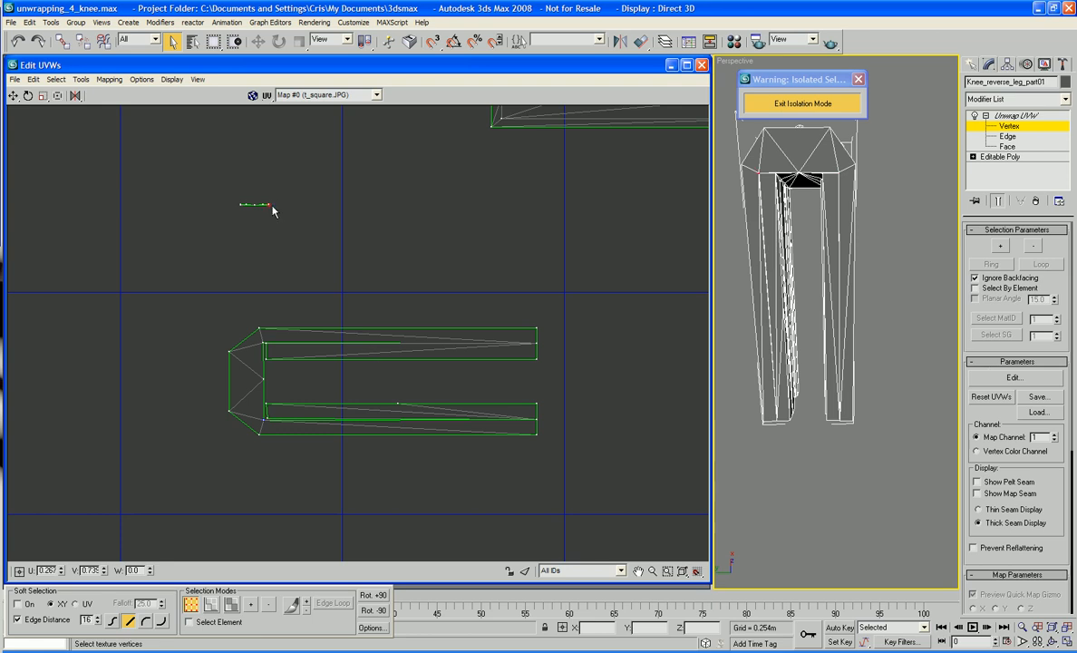
drag(272, 210, 266, 417)
drag(268, 203, 266, 417)
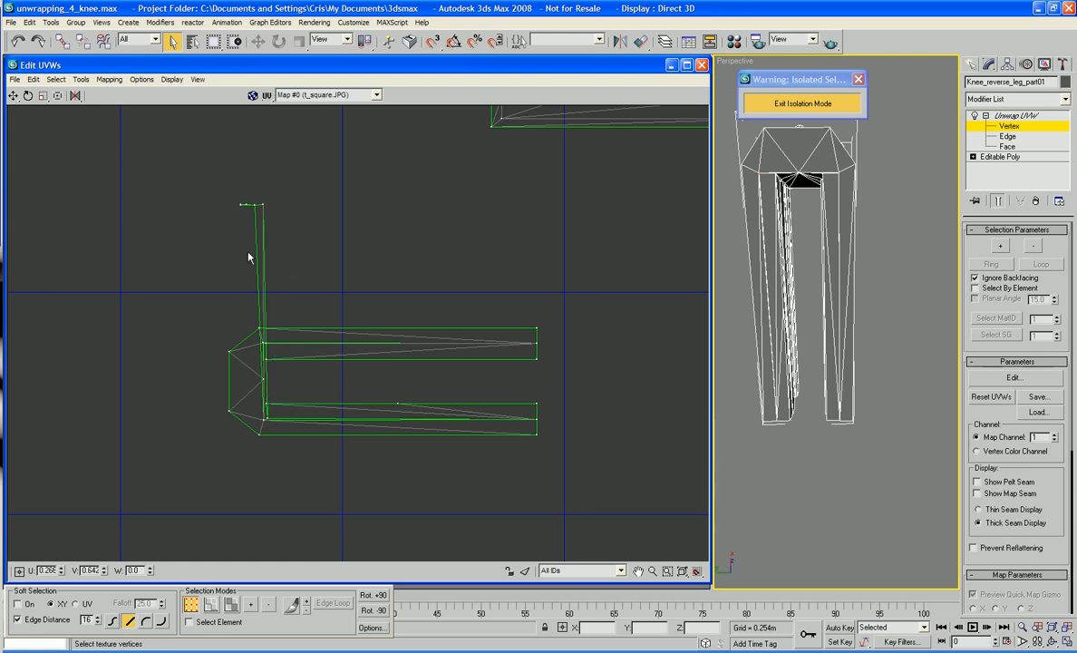
drag(261, 207, 267, 404)
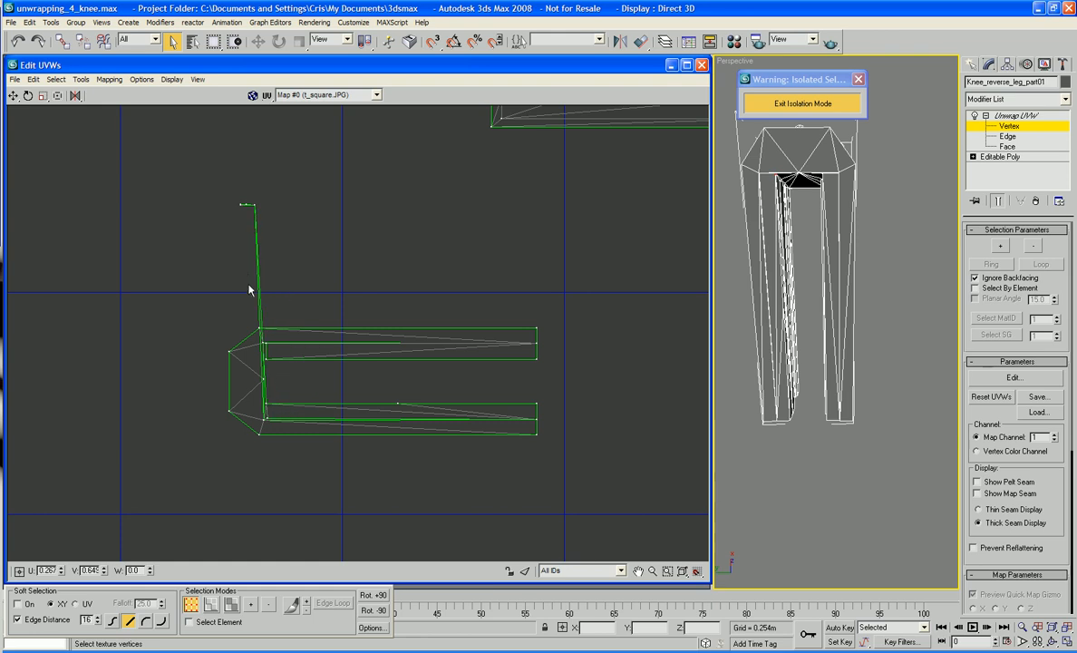
drag(255, 204, 263, 379)
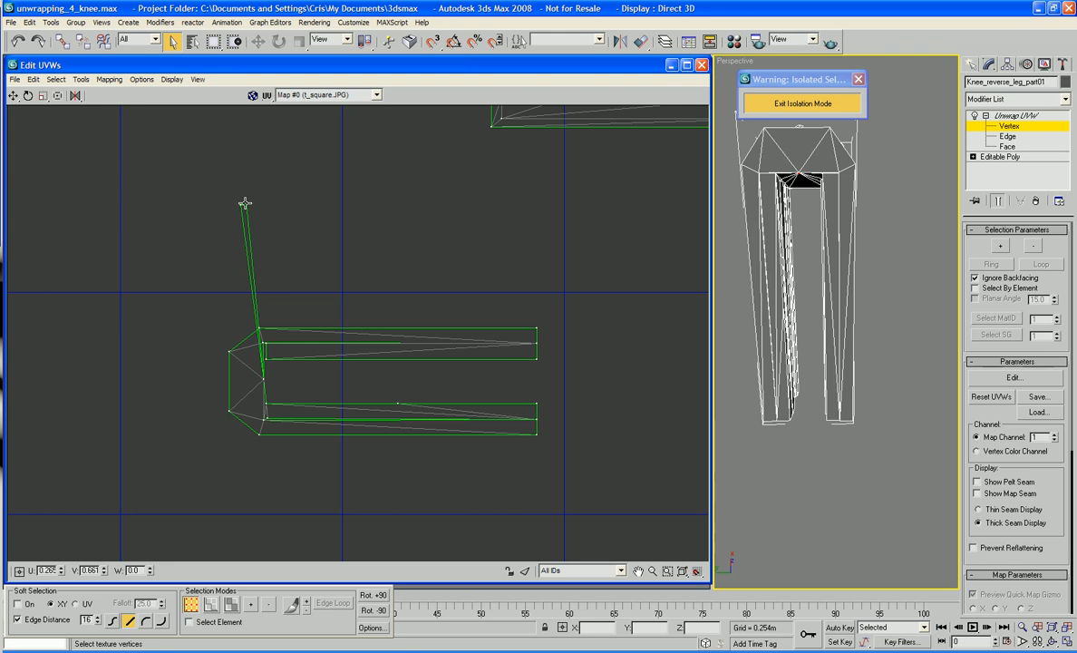
drag(244, 203, 264, 357)
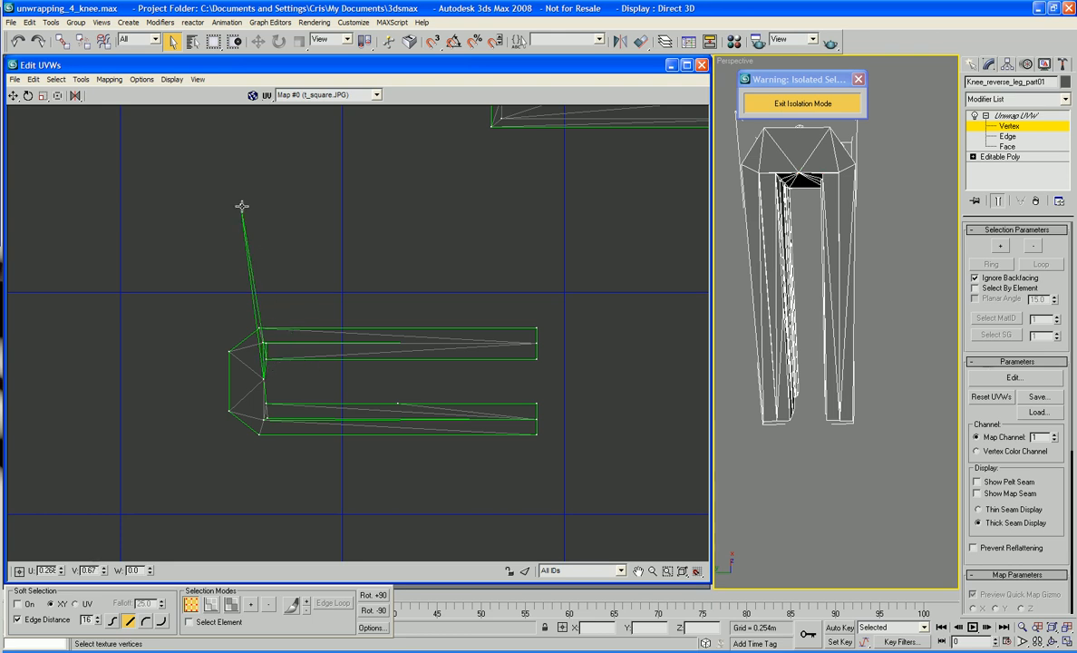
drag(241, 205, 263, 344)
middle_drag(265, 285, 280, 305)
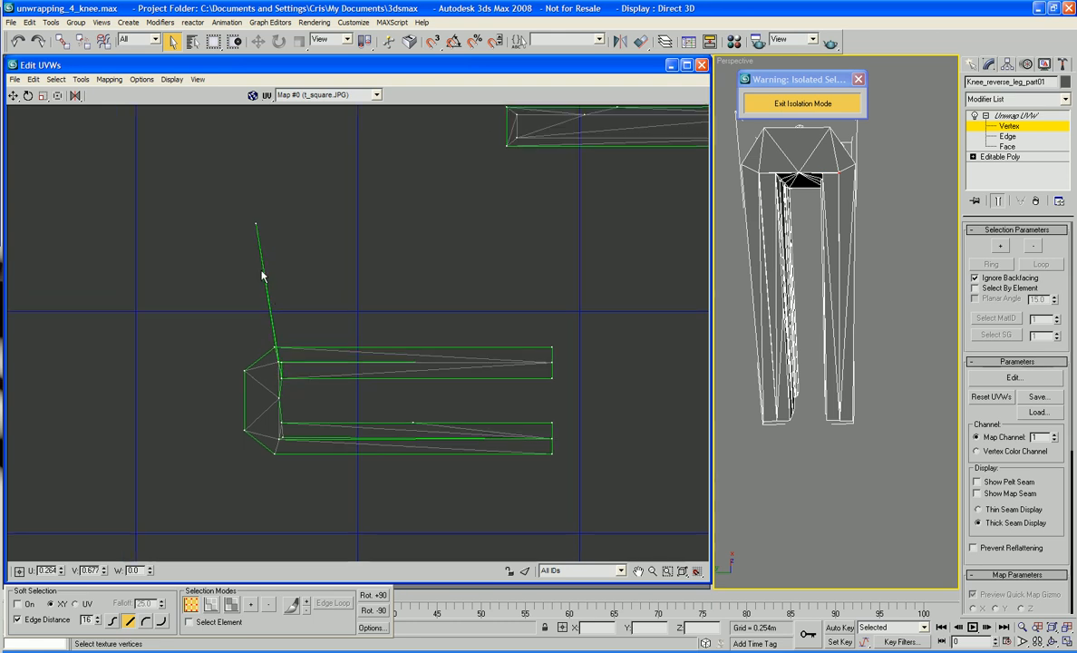
drag(256, 224, 283, 361)
Switch to face selection and select the long sliver face running along the bracket's leg on the model
scroll(359, 433, down, 2)
middle_drag(412, 390, 349, 386)
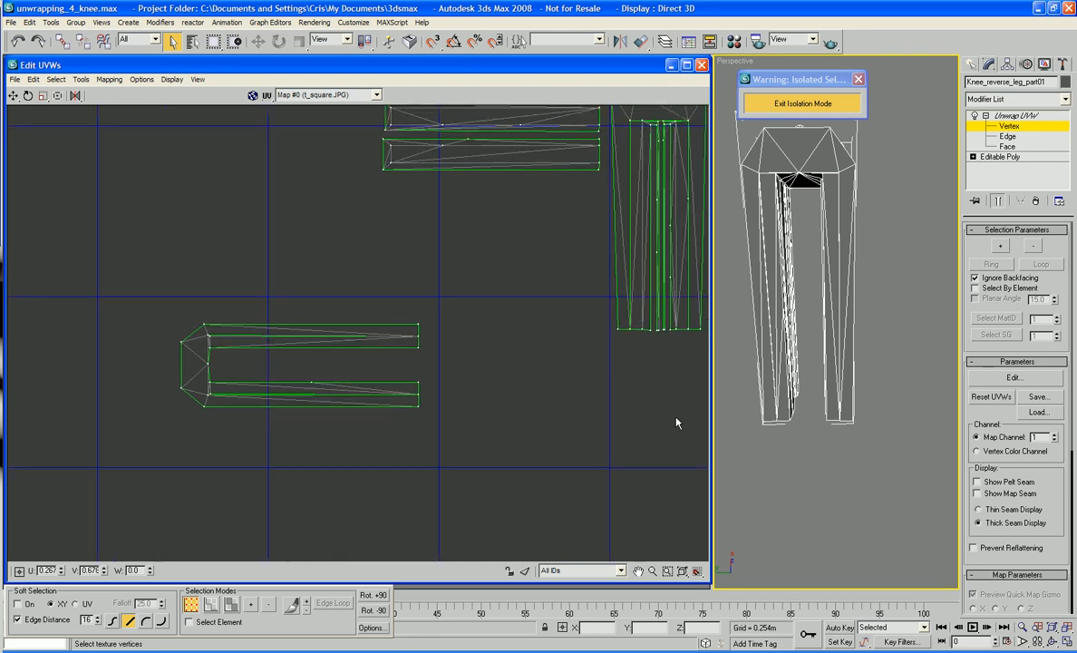
alt+middle_drag(761, 410, 711, 401)
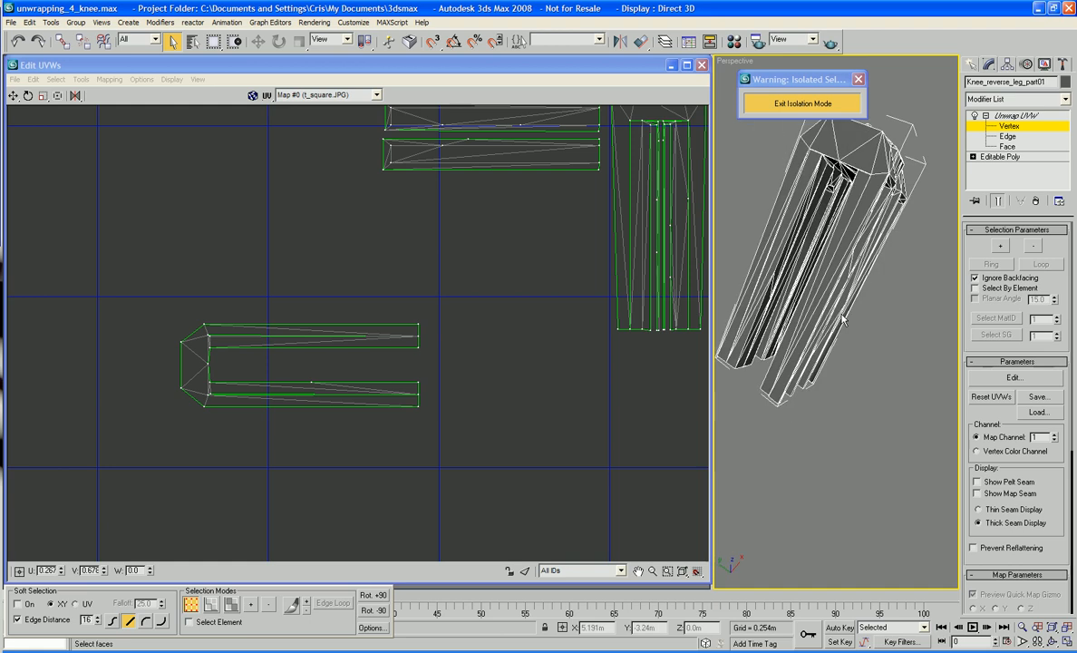
click(1006, 146)
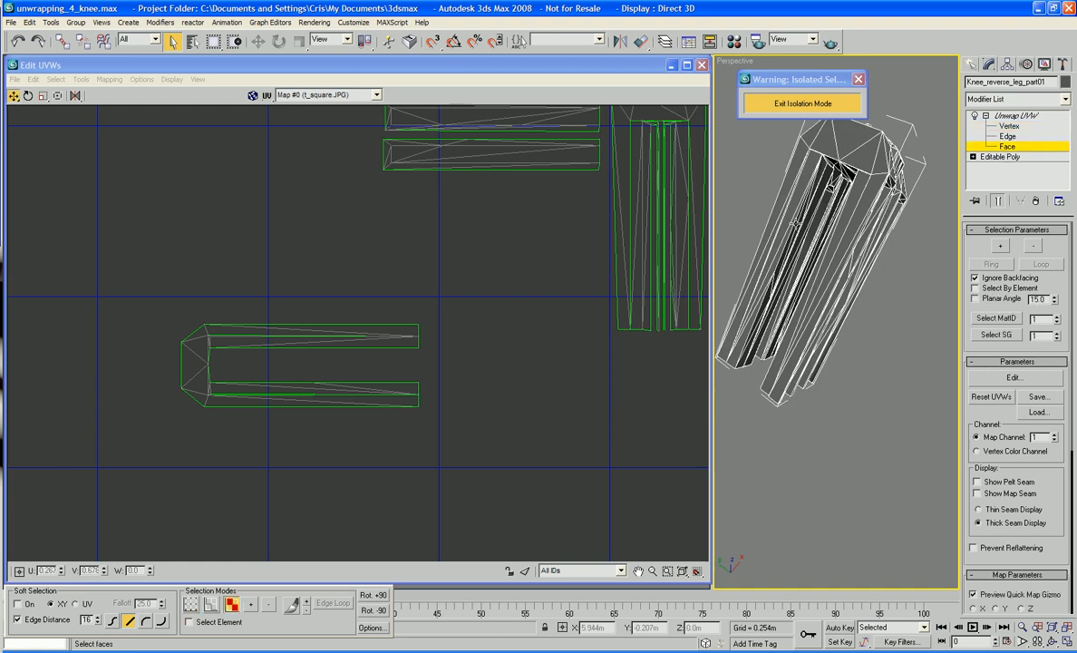
scroll(779, 250, up, 6)
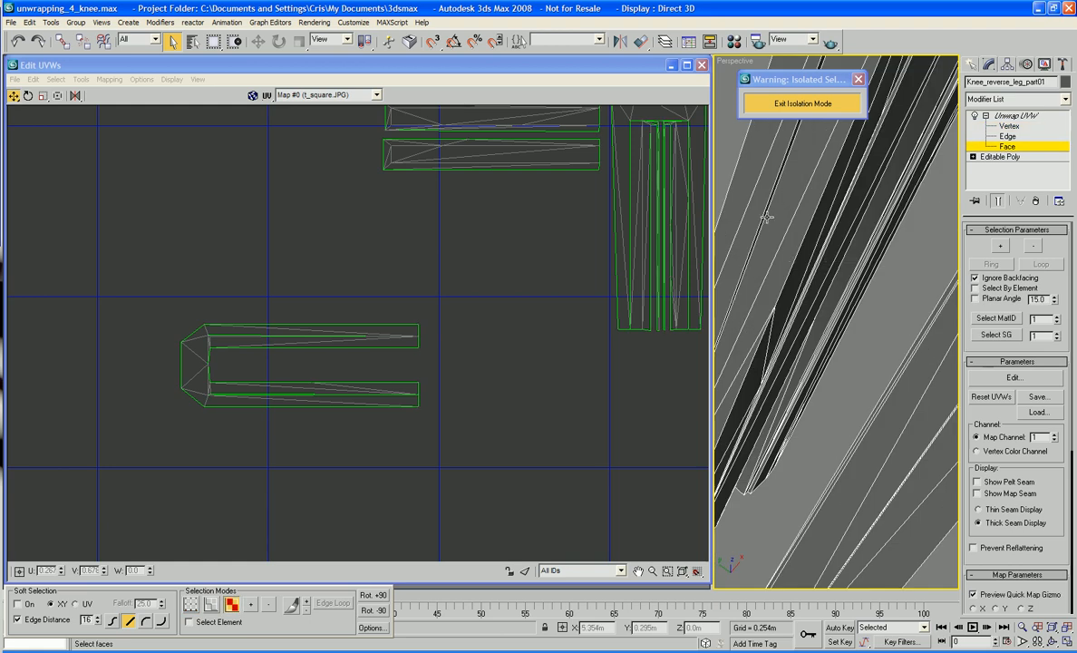
click(764, 214)
Break the selected sliver off the lower edge of the multi-strip bracket island and move it clear of that island
scroll(420, 299, down, 3)
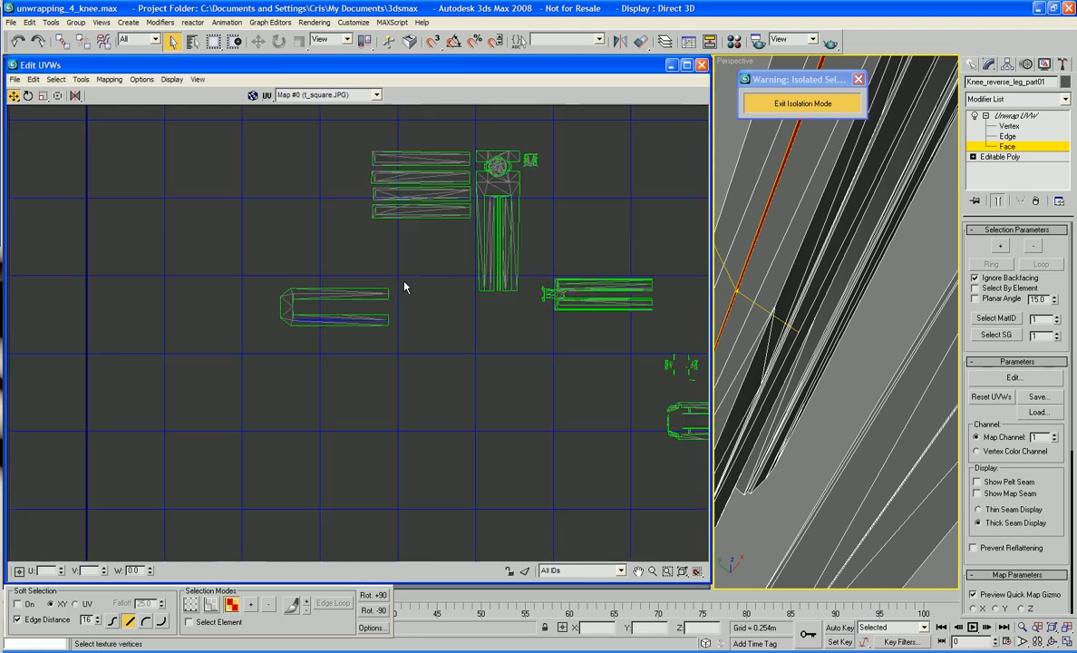
middle_drag(673, 315, 549, 324)
scroll(543, 325, up, 3)
scroll(542, 326, up, 2)
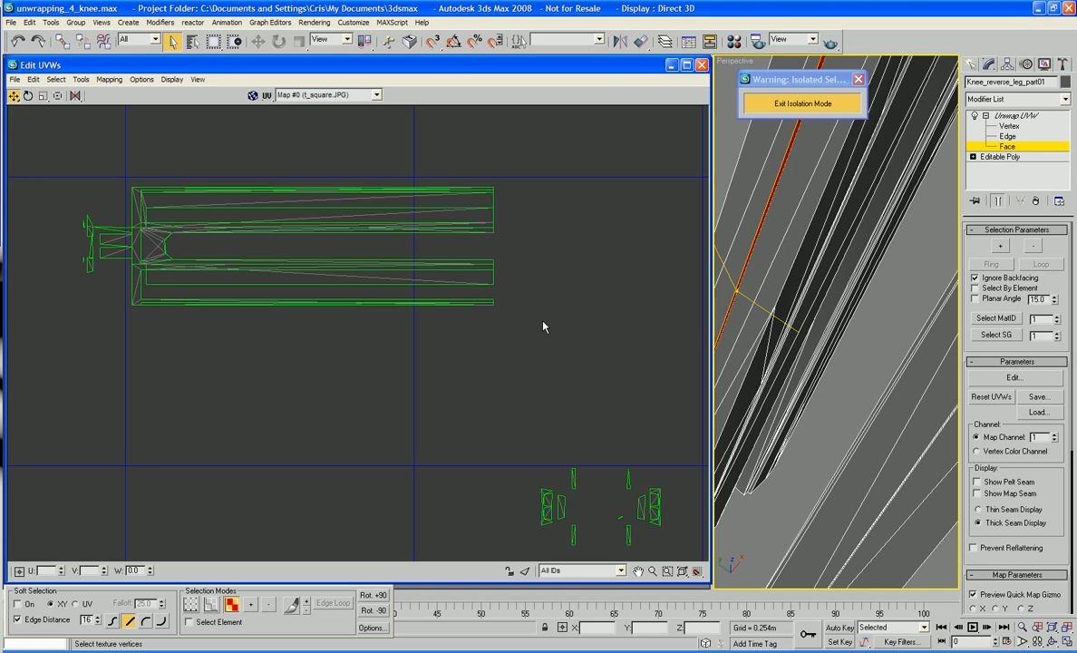
scroll(543, 326, up, 2)
scroll(543, 326, down, 4)
scroll(406, 350, up, 1)
scroll(500, 337, up, 3)
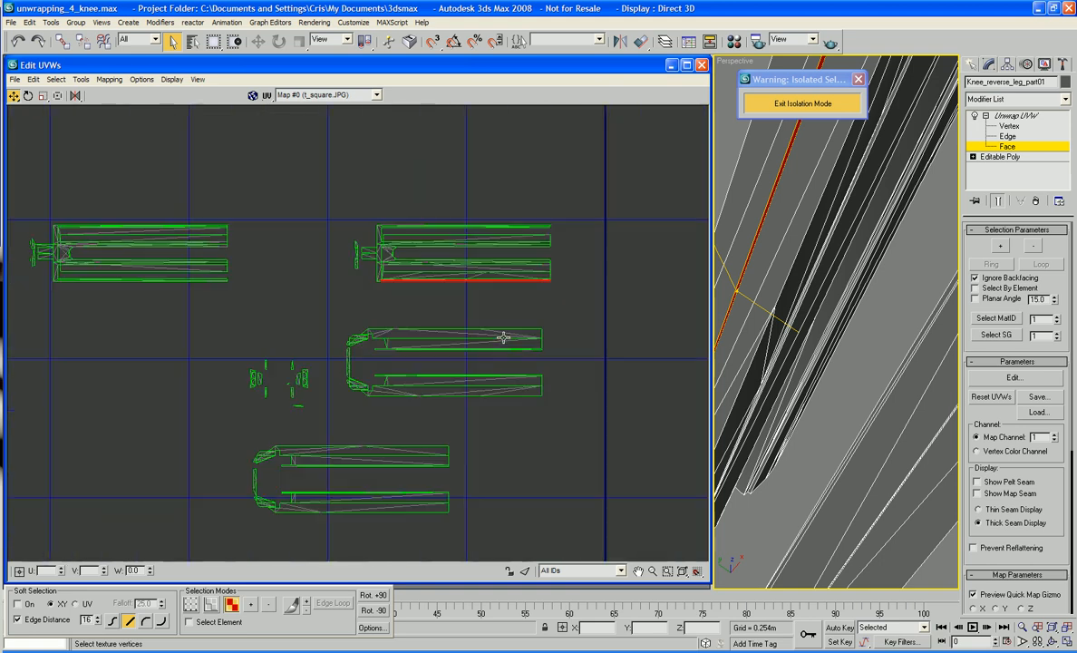
scroll(504, 259, up, 2)
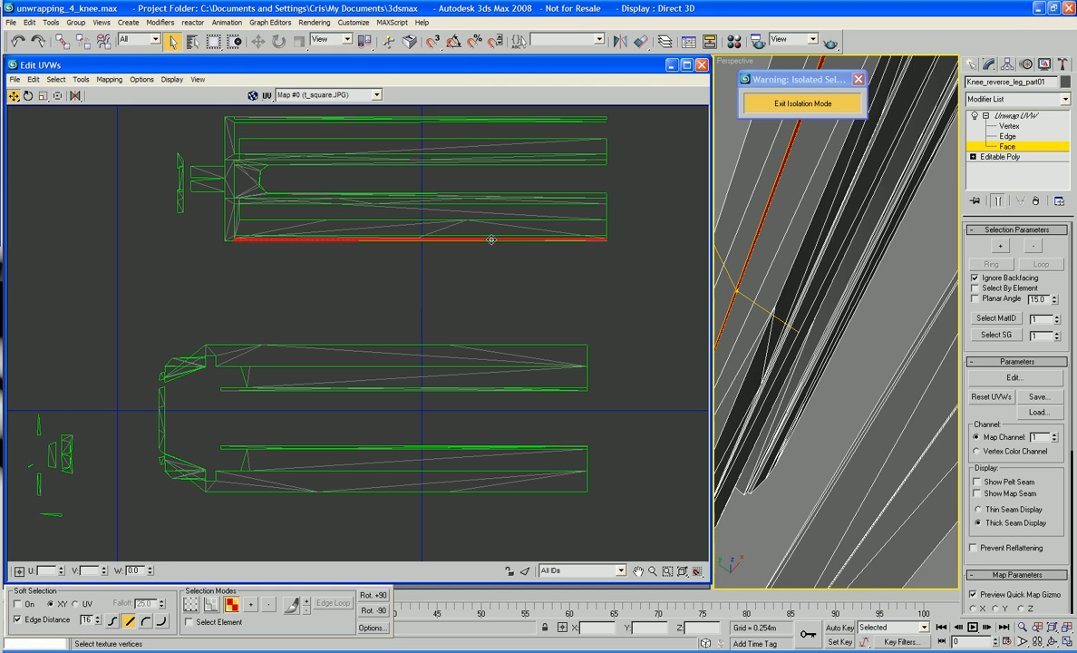
right_click(492, 239)
drag(346, 239, 105, 340)
middle_drag(205, 436, 498, 409)
scroll(497, 408, down, 2)
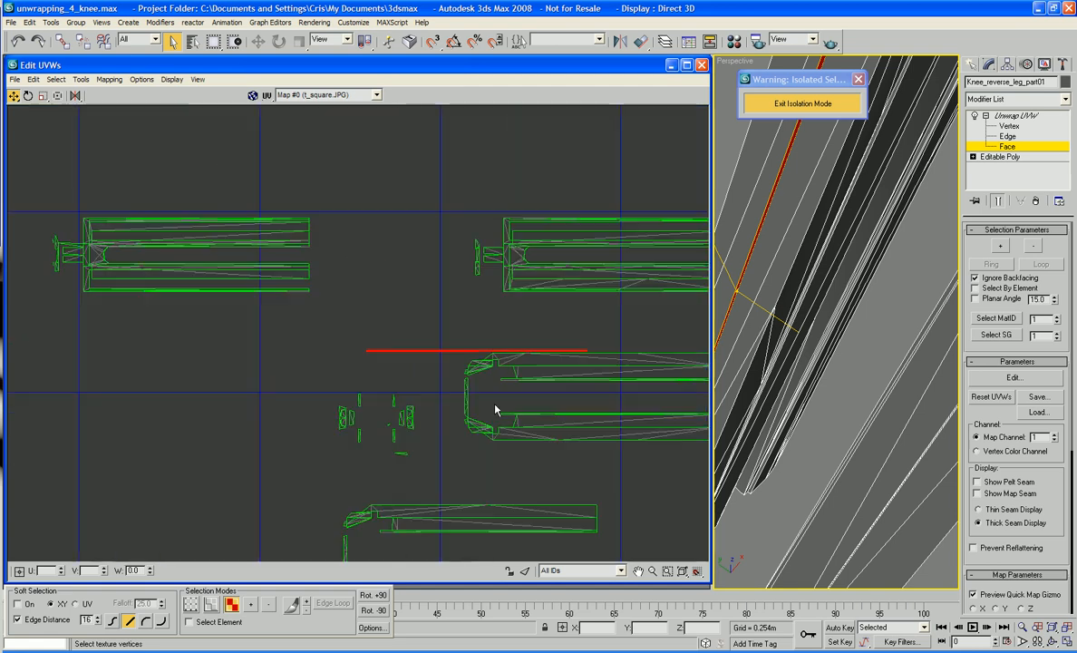
Move the sliver across the layout to just below the U-shaped island's lower leg and clear the face selection
middle_drag(257, 421, 465, 409)
scroll(432, 410, down, 3)
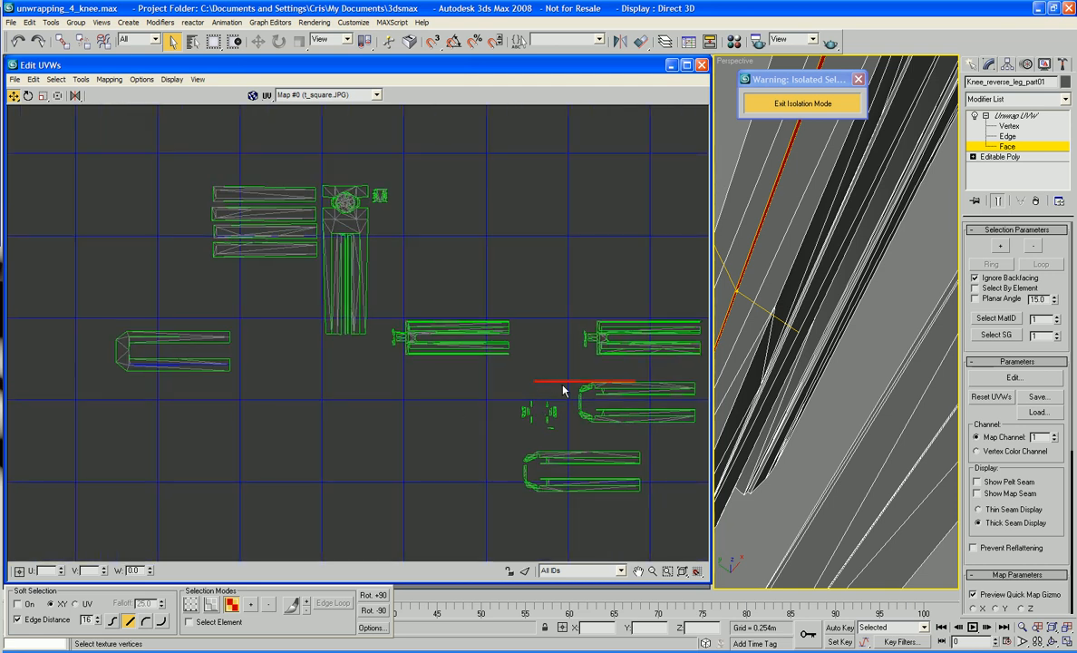
drag(562, 381, 160, 382)
middle_drag(218, 437, 447, 551)
scroll(406, 436, up, 3)
scroll(406, 436, up, 2)
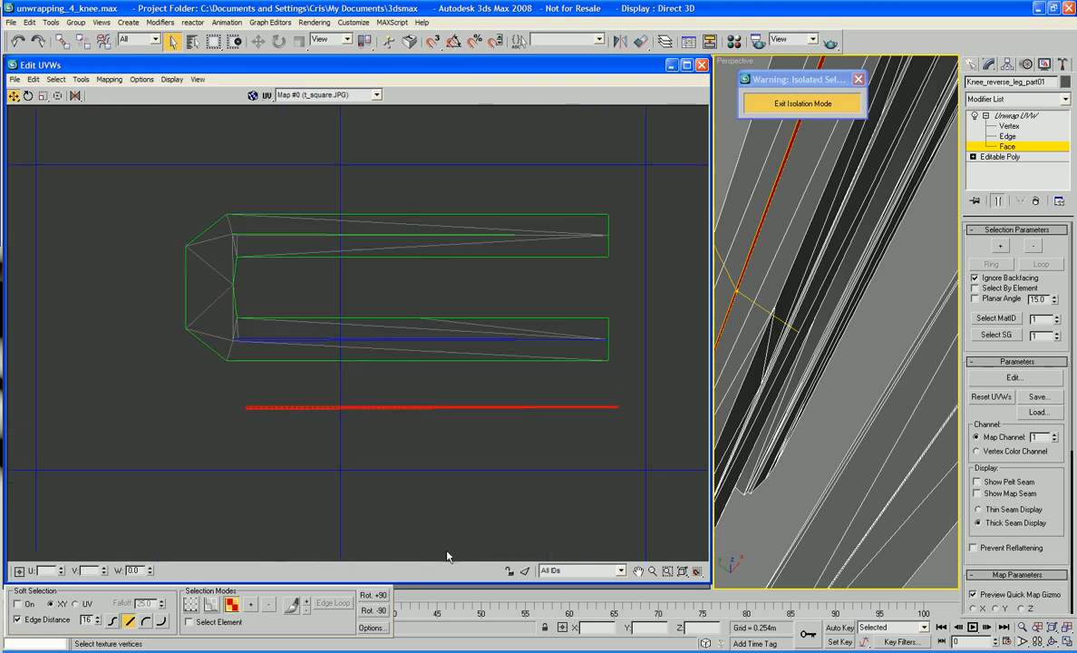
drag(288, 407, 278, 392)
click(328, 434)
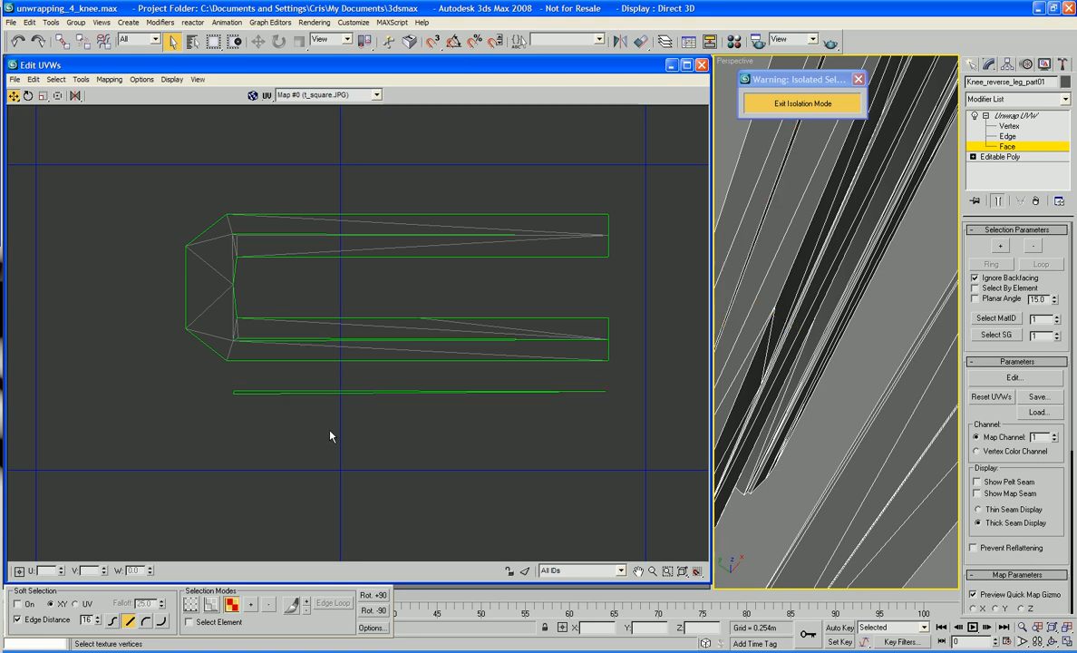
Switch to vertices and target-weld the sliver's ends to both ends of the lower leg's centre line
right_click(326, 430)
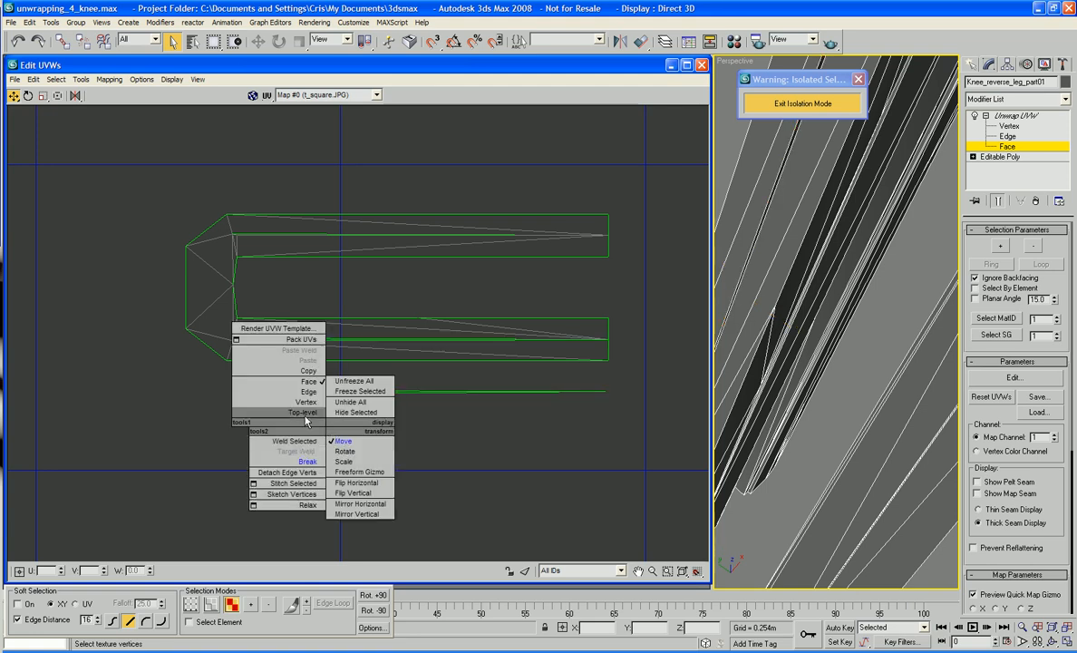
click(306, 401)
right_click(308, 415)
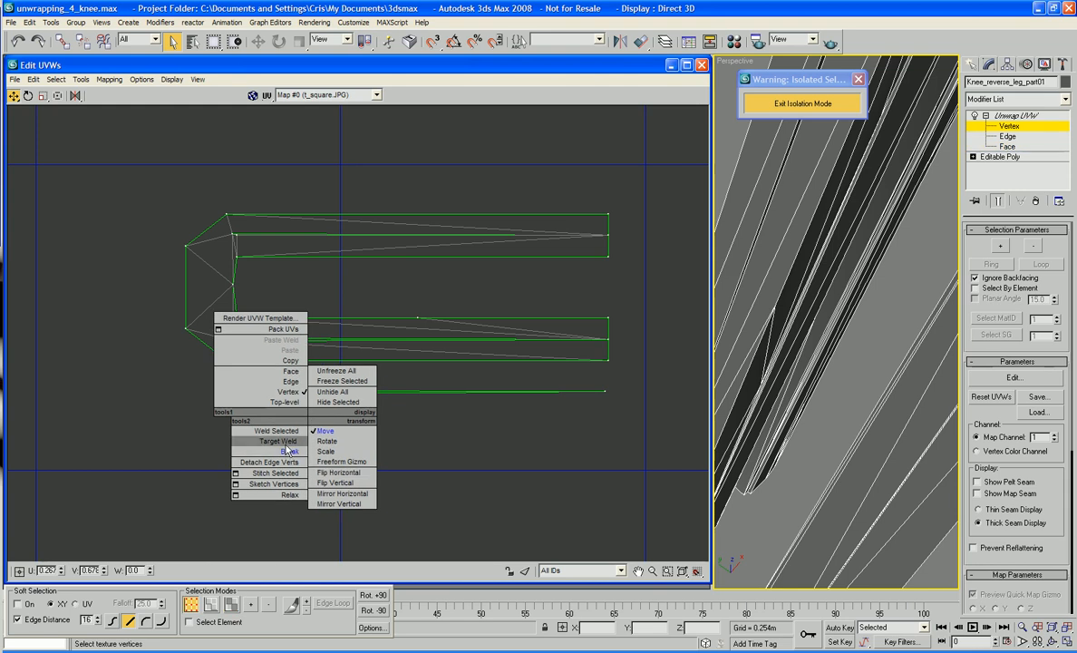
click(284, 443)
drag(230, 389, 237, 340)
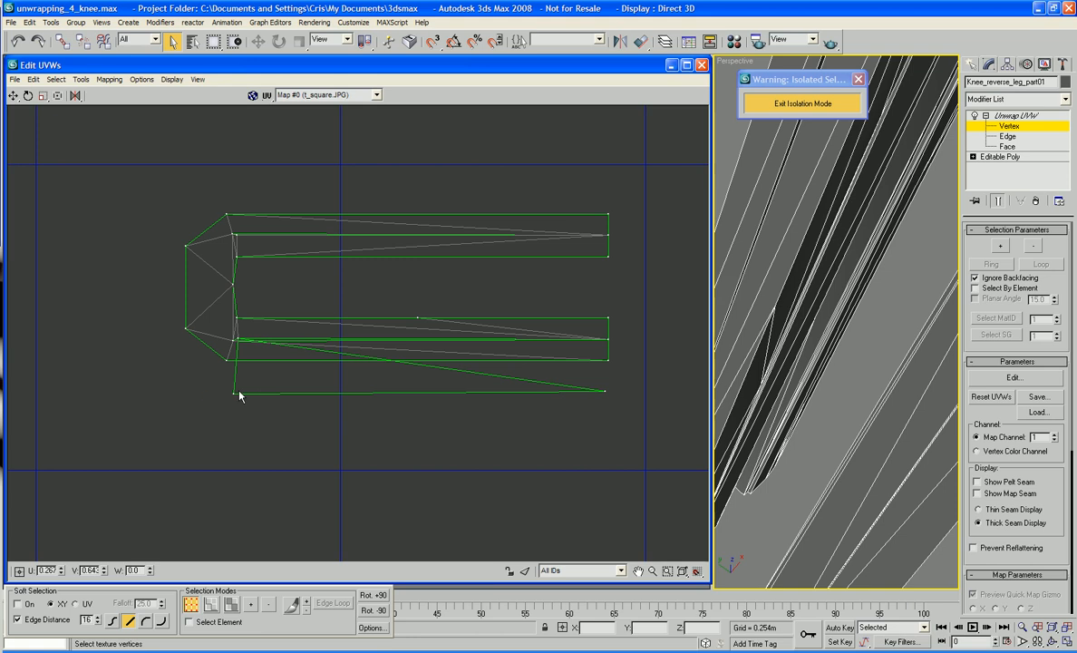
drag(234, 395, 232, 342)
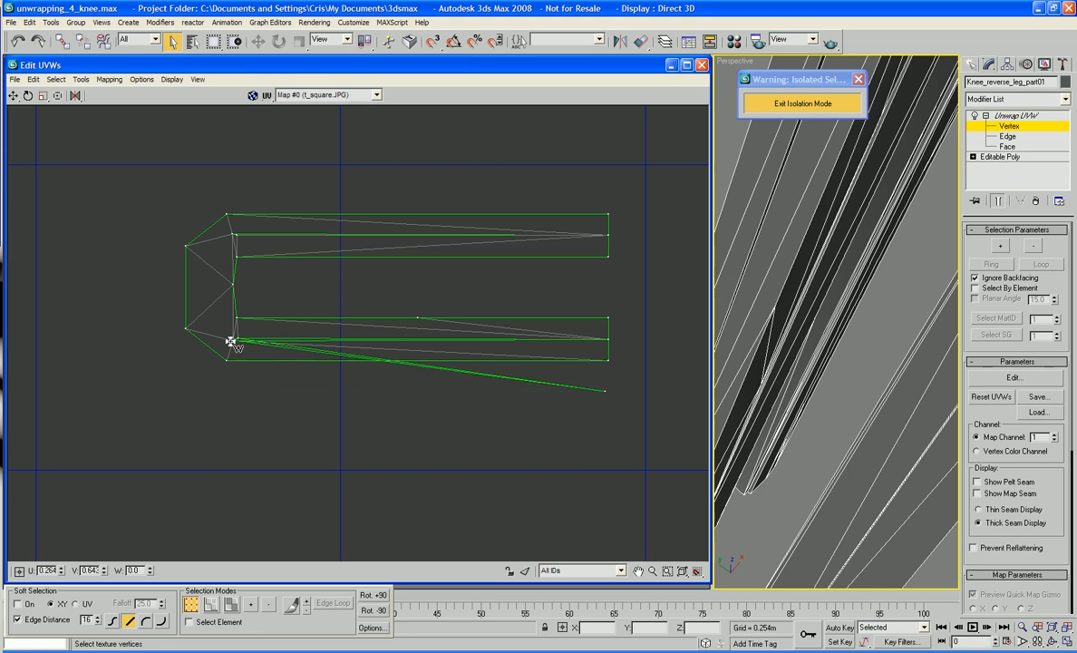
drag(603, 392, 620, 355)
scroll(620, 355, down, 1)
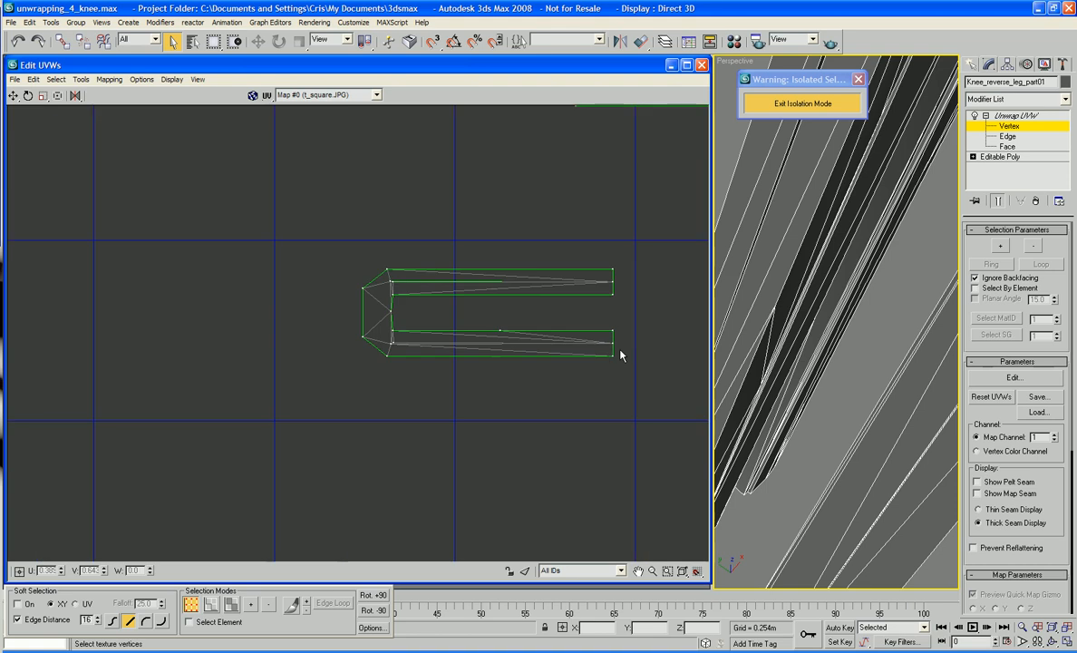
Move the whole U-shaped island directly beneath the stack of finished bar islands and clear the selection
scroll(548, 362, down, 3)
middle_drag(549, 365, 392, 409)
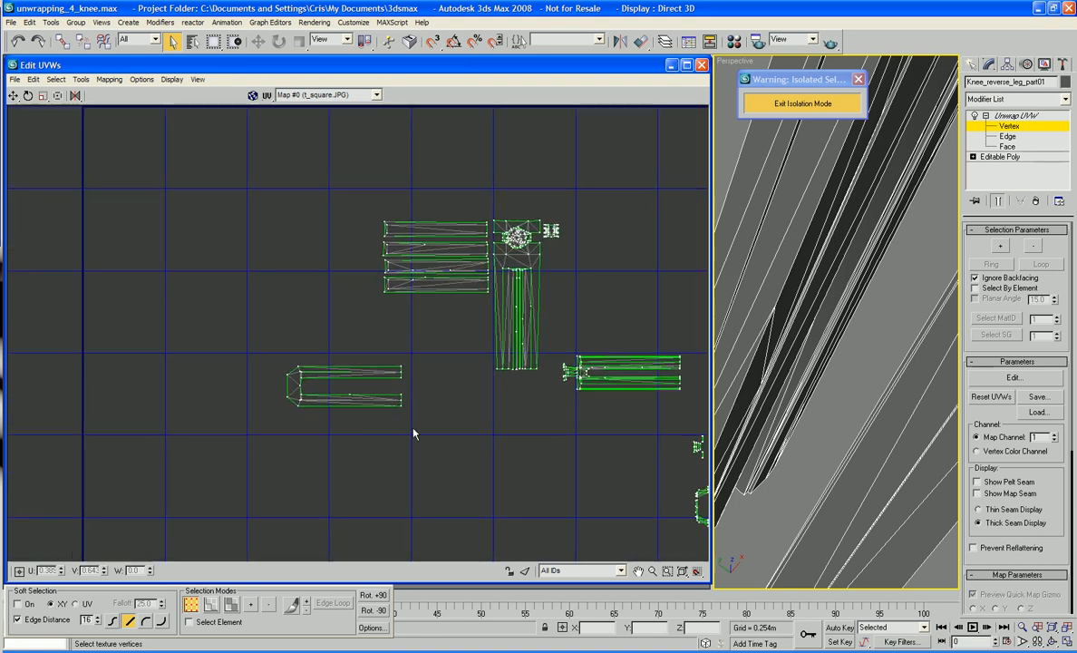
drag(413, 434, 390, 302)
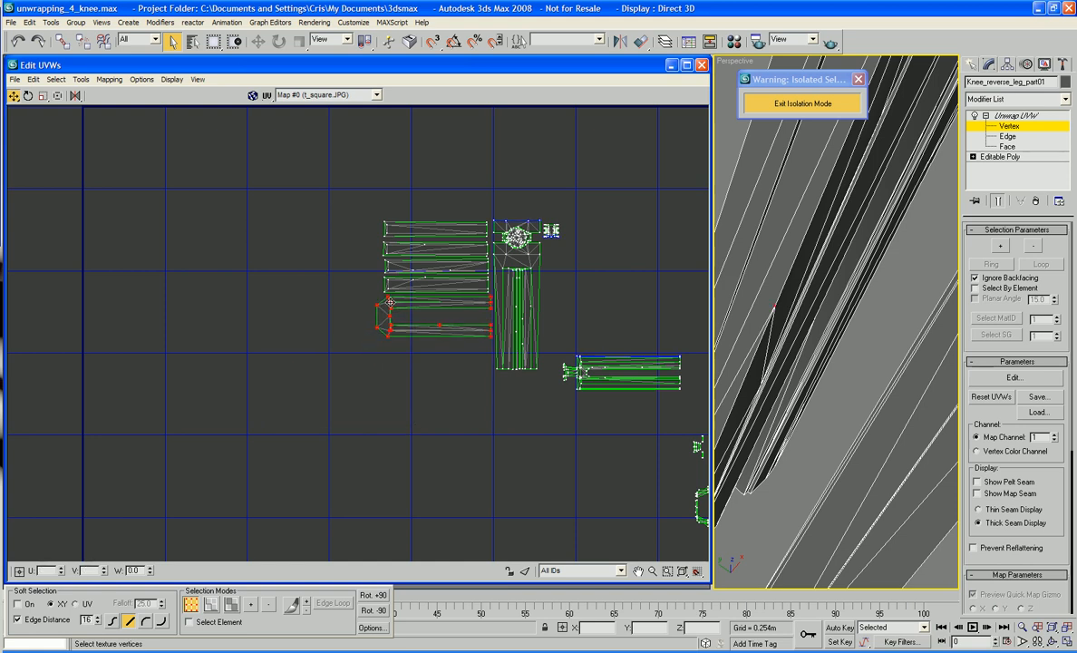
click(569, 430)
Select the vertices of the farther multi-strip island to locate it on the model, and clear the selection
middle_drag(679, 344, 553, 343)
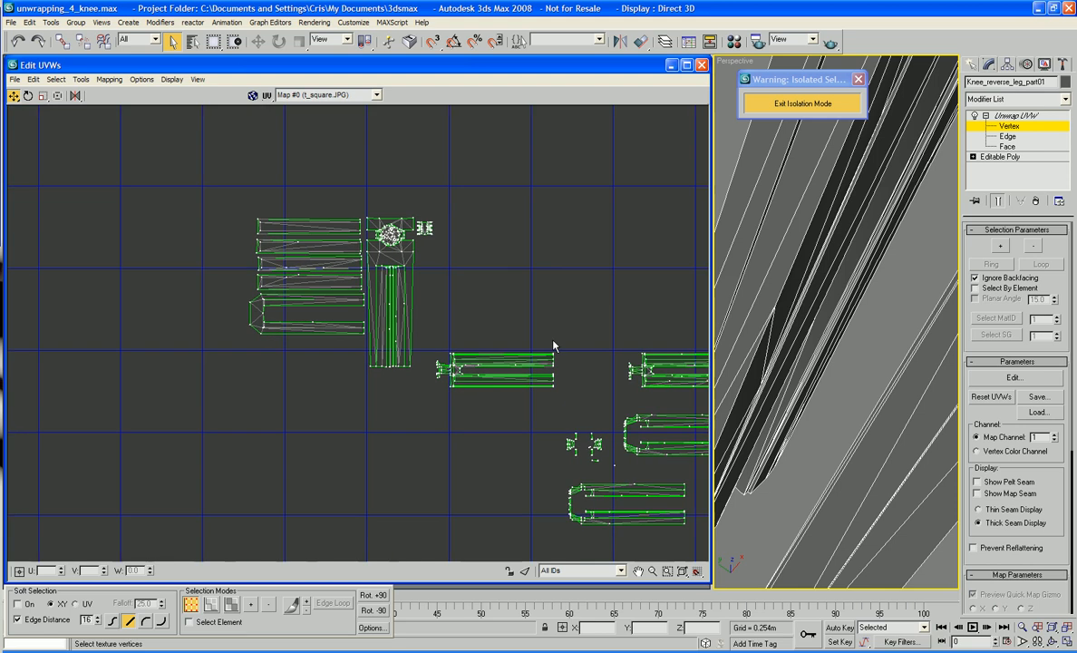
scroll(553, 343, down, 3)
middle_drag(690, 350, 600, 369)
middle_click(790, 361)
scroll(790, 361, down, 5)
scroll(587, 343, up, 4)
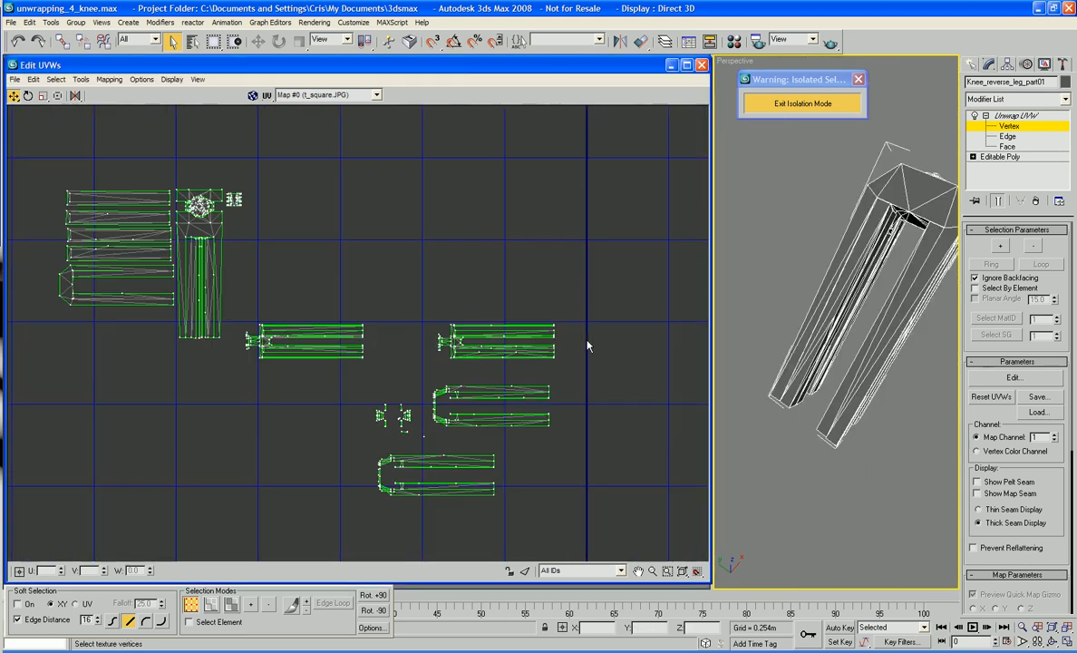
drag(597, 332, 440, 390)
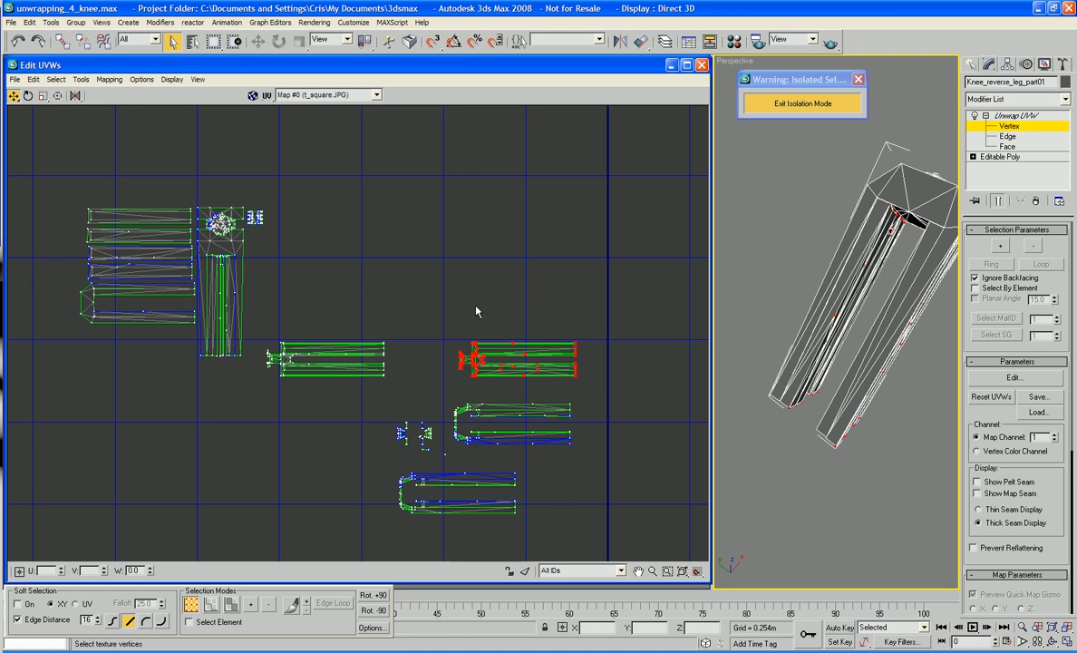
click(476, 307)
Switch to faces and select the multi-strip island nearest the finished islands to locate its faces on the model
right_click(473, 301)
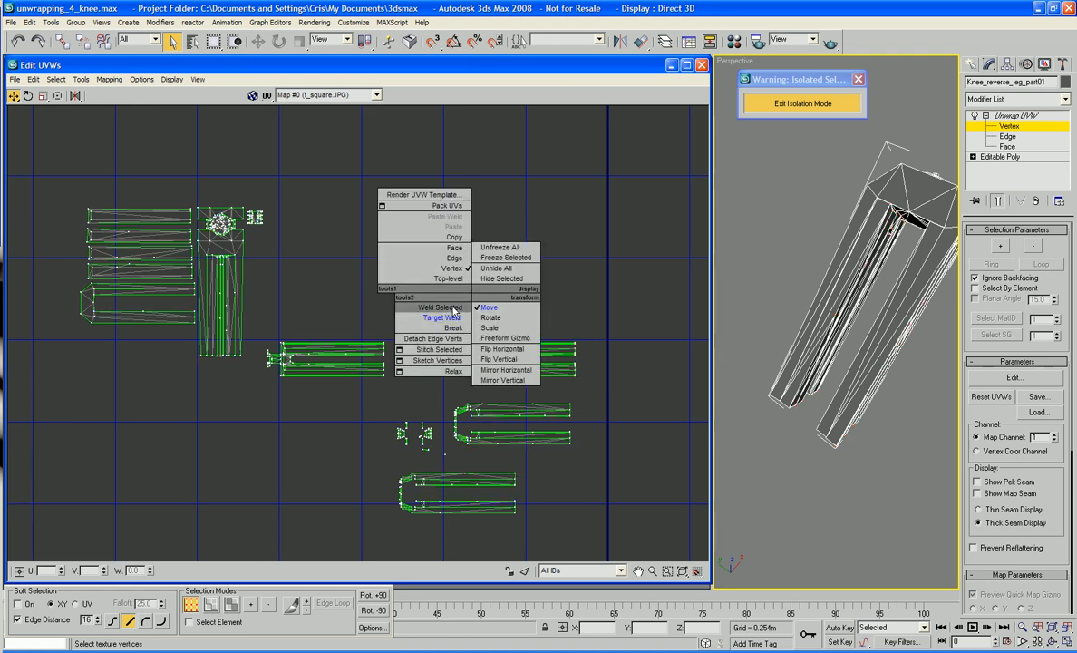
click(453, 247)
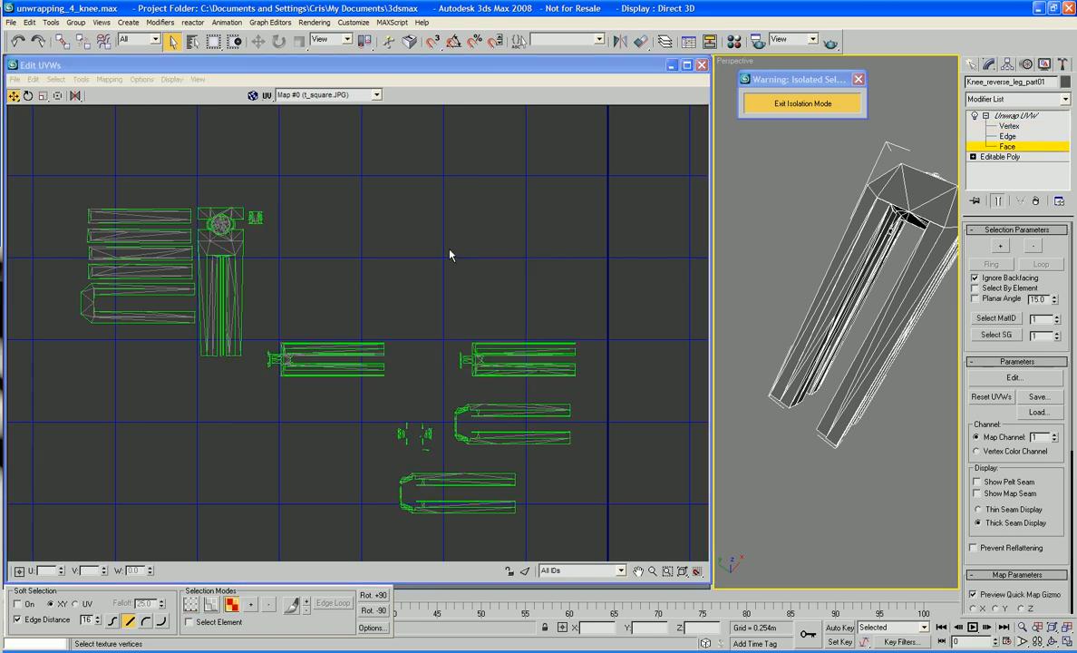
drag(396, 326, 257, 411)
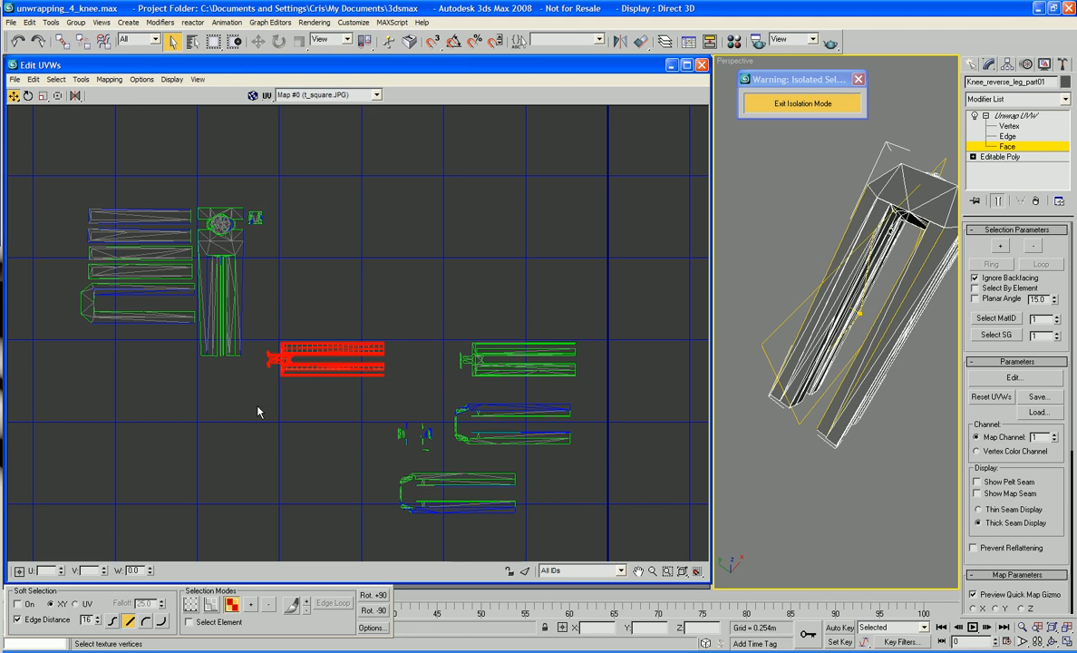
alt+middle_drag(753, 408, 943, 332)
alt+middle_drag(812, 303, 846, 362)
scroll(904, 405, up, 5)
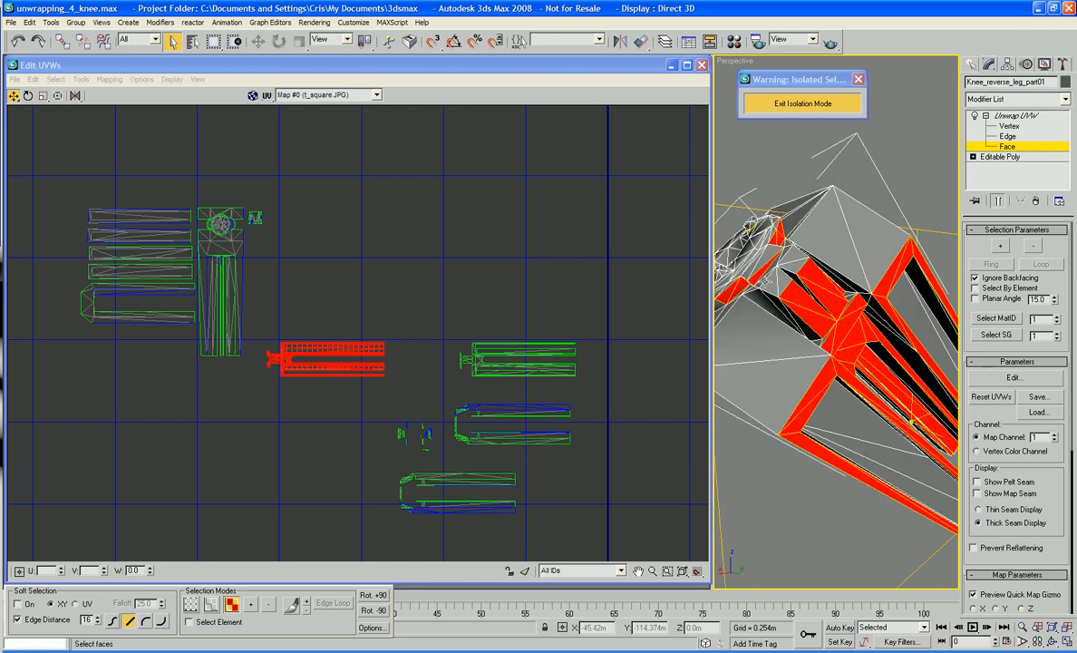
Select the small end faces, the two parallel connecting strips and the adjoining cross faces at the bracket's head on the model
click(800, 294)
click(772, 284)
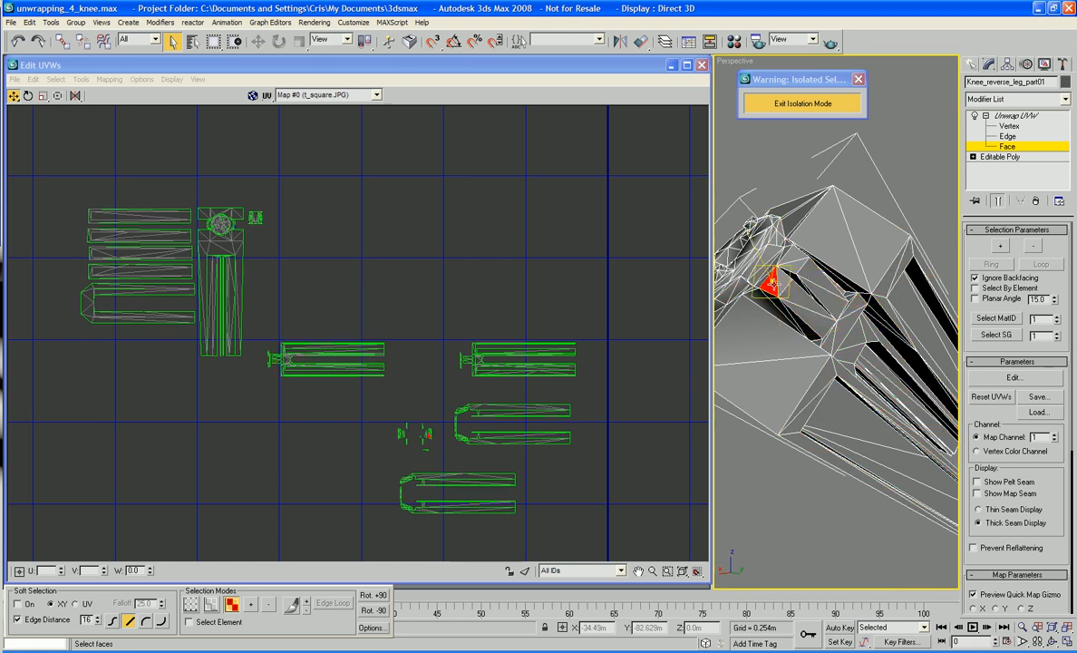
click(782, 284)
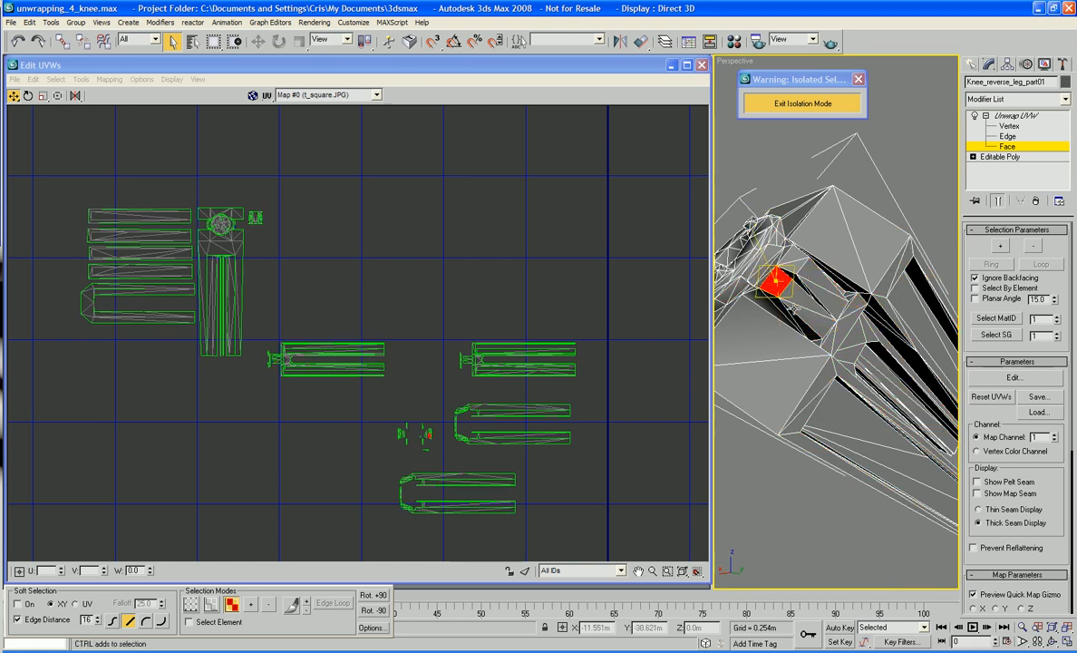
click(799, 291)
ctrl+click(802, 315)
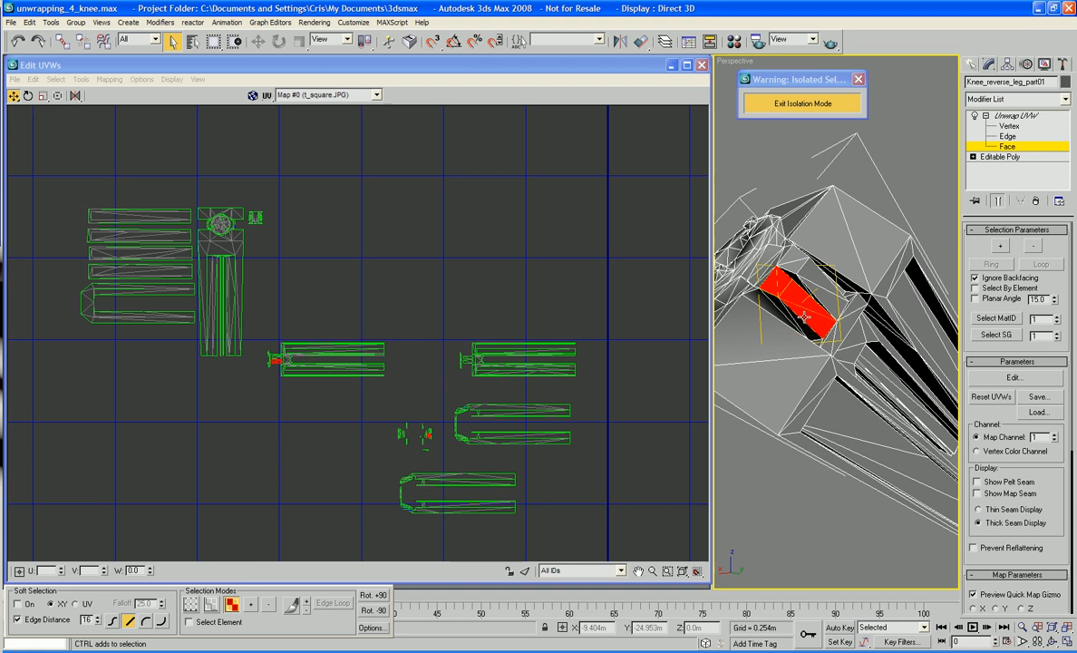
ctrl+click(821, 292)
ctrl+click(820, 282)
ctrl+click(786, 264)
ctrl+click(797, 255)
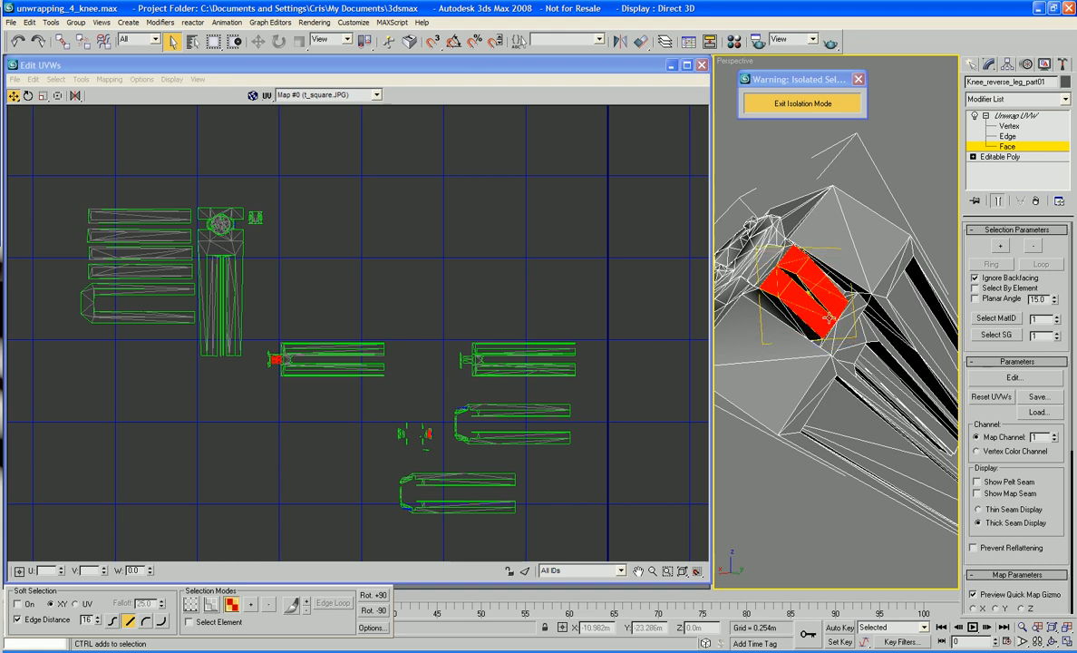
ctrl+click(830, 341)
ctrl+click(839, 331)
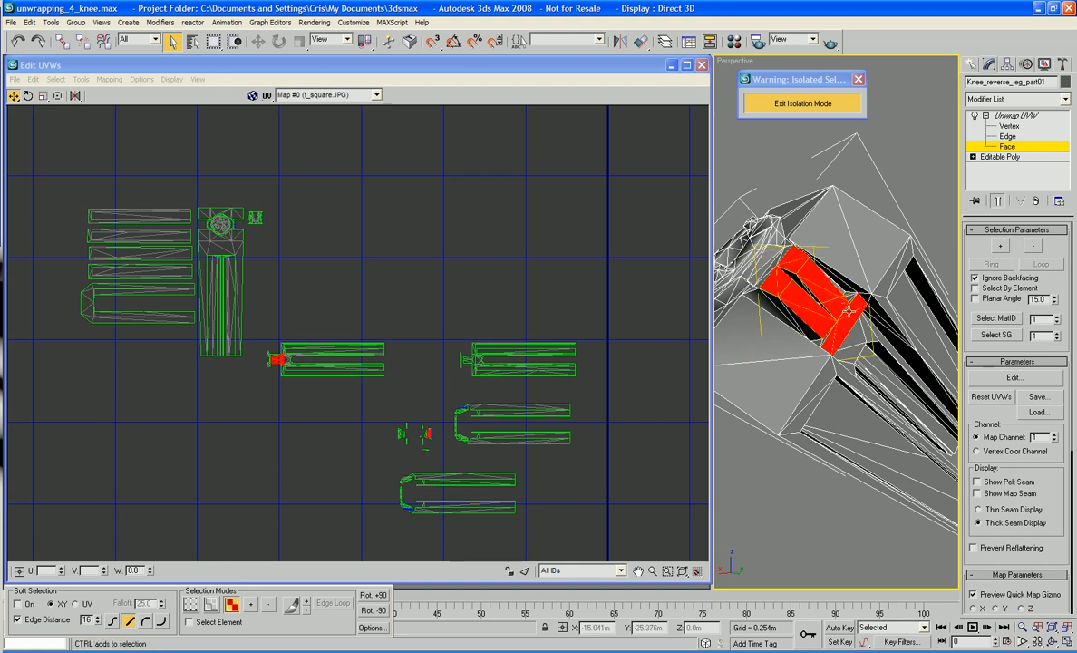
Add the rest of the cross-piece, the fan of faces beyond it and the narrow leg strips to the selection
scroll(840, 332, up, 5)
ctrl+click(900, 333)
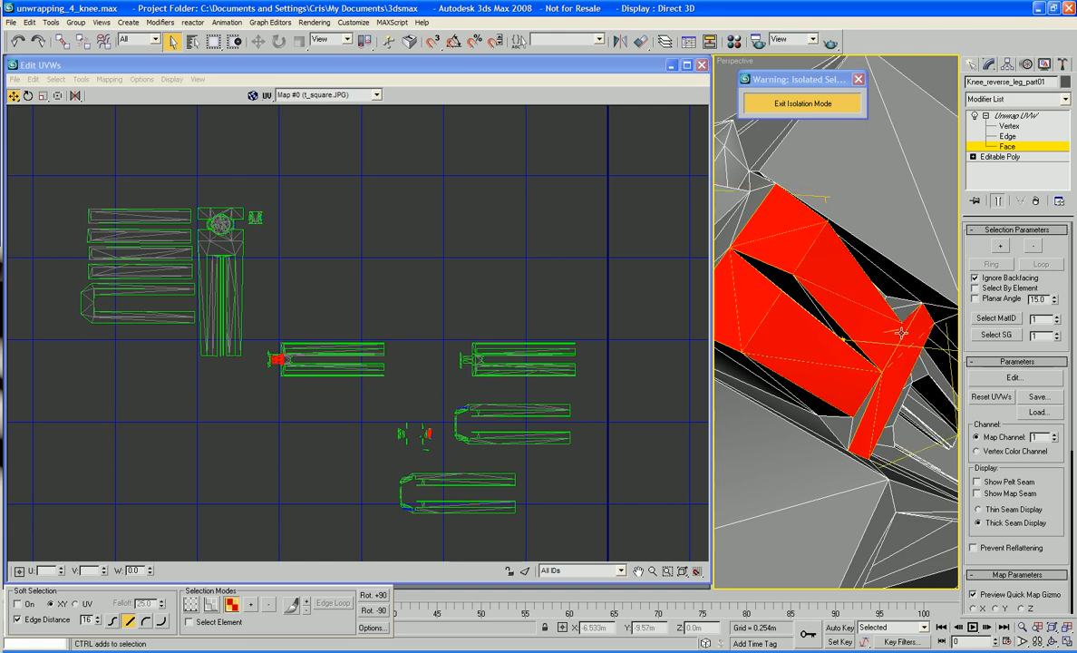
ctrl+click(856, 426)
middle_drag(900, 436, 873, 364)
ctrl+click(863, 352)
ctrl+click(864, 370)
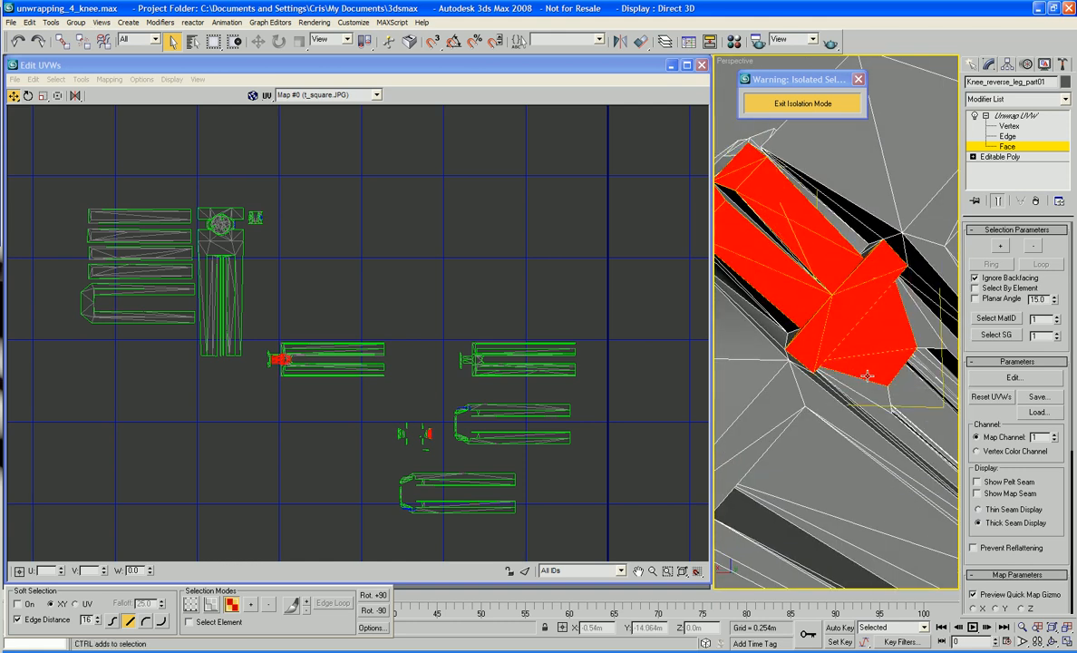
ctrl+click(867, 387)
ctrl+click(917, 327)
ctrl+click(933, 324)
Add the remaining long faces running down both sides of the same leg channel to the face selection
alt+middle_drag(923, 334, 843, 424)
ctrl+click(849, 342)
scroll(849, 343, down, 3)
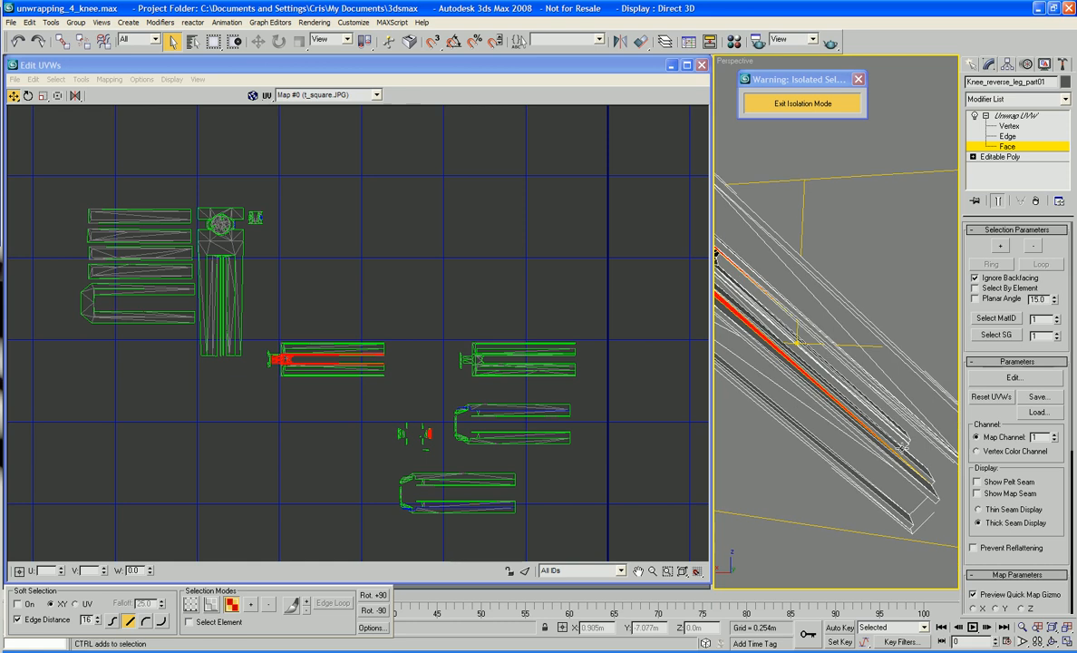
ctrl+click(906, 456)
alt+middle_drag(908, 460, 863, 371)
ctrl+click(893, 402)
ctrl+click(886, 414)
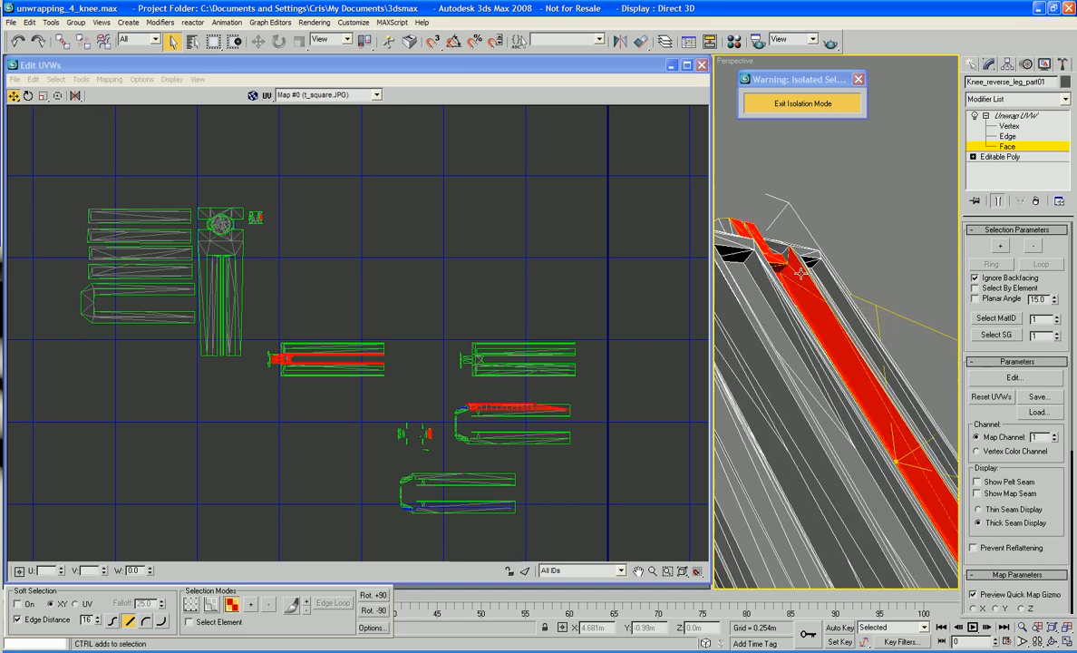
alt+middle_drag(801, 272, 727, 358)
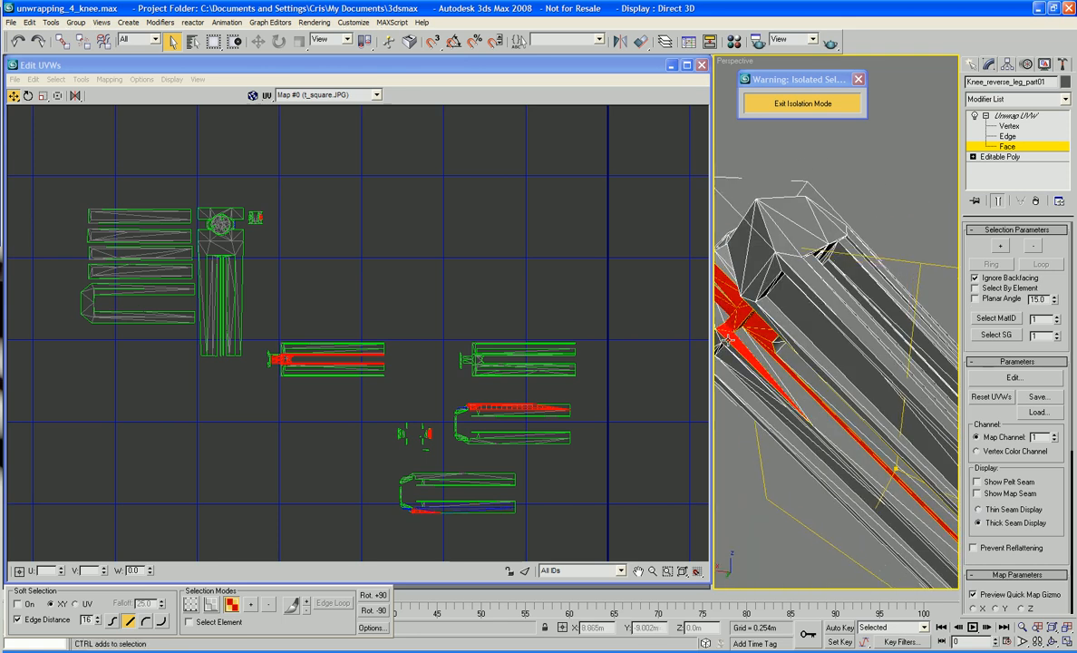
ctrl+click(814, 413)
alt+middle_drag(815, 414, 972, 473)
middle_drag(586, 433, 583, 396)
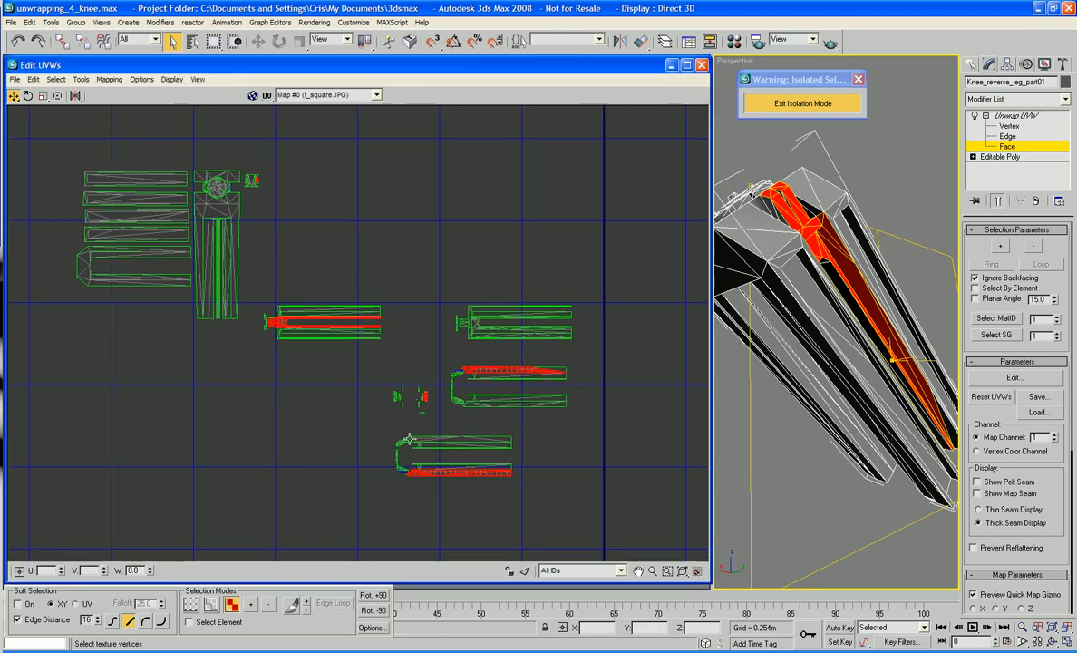
Break the selected faces off their islands and move them together into the empty area beneath the finished bars
right_click(445, 471)
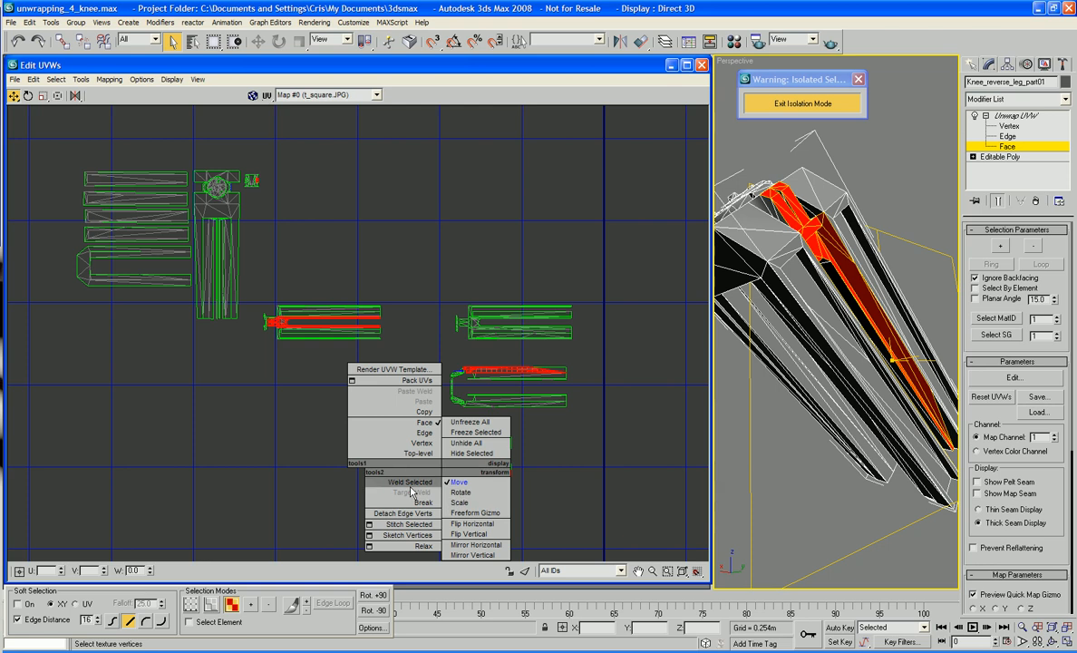
click(422, 502)
drag(456, 475, 226, 492)
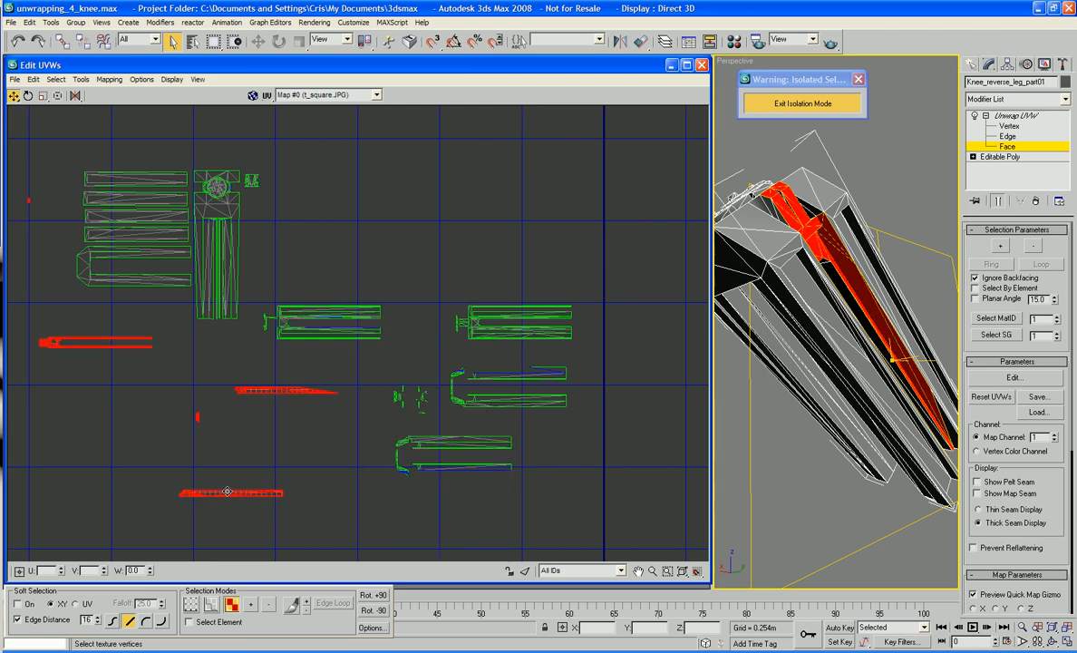
scroll(226, 492, down, 2)
middle_drag(227, 491, 366, 492)
scroll(365, 492, up, 2)
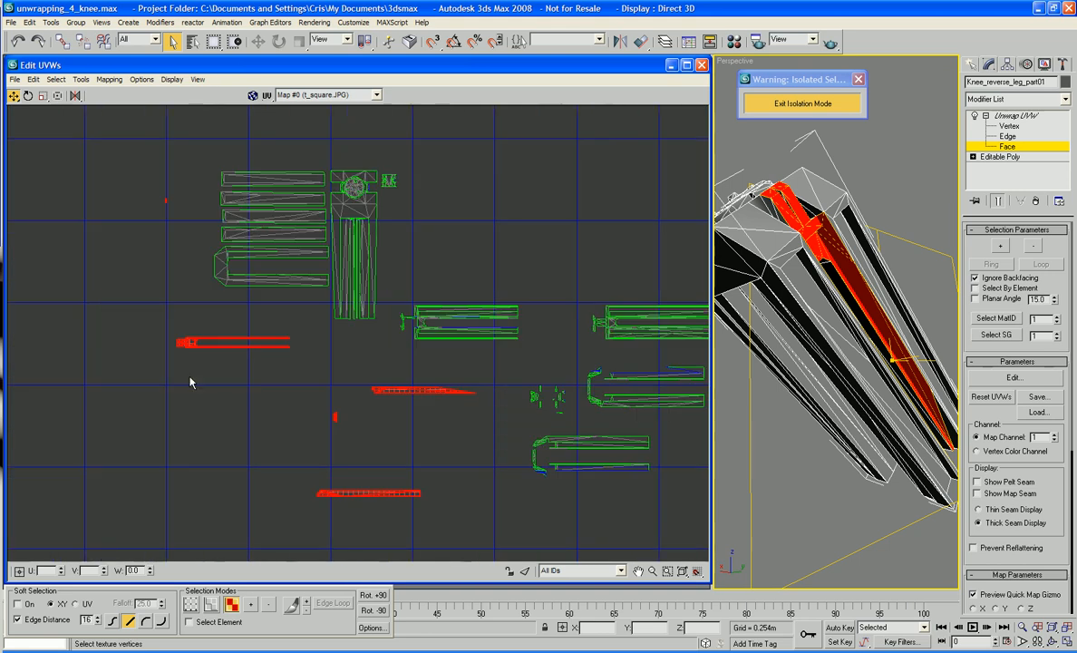
Bring the tiny detached face down below the narrow fork-shaped island and place the small end piece beside that island's head
click(151, 237)
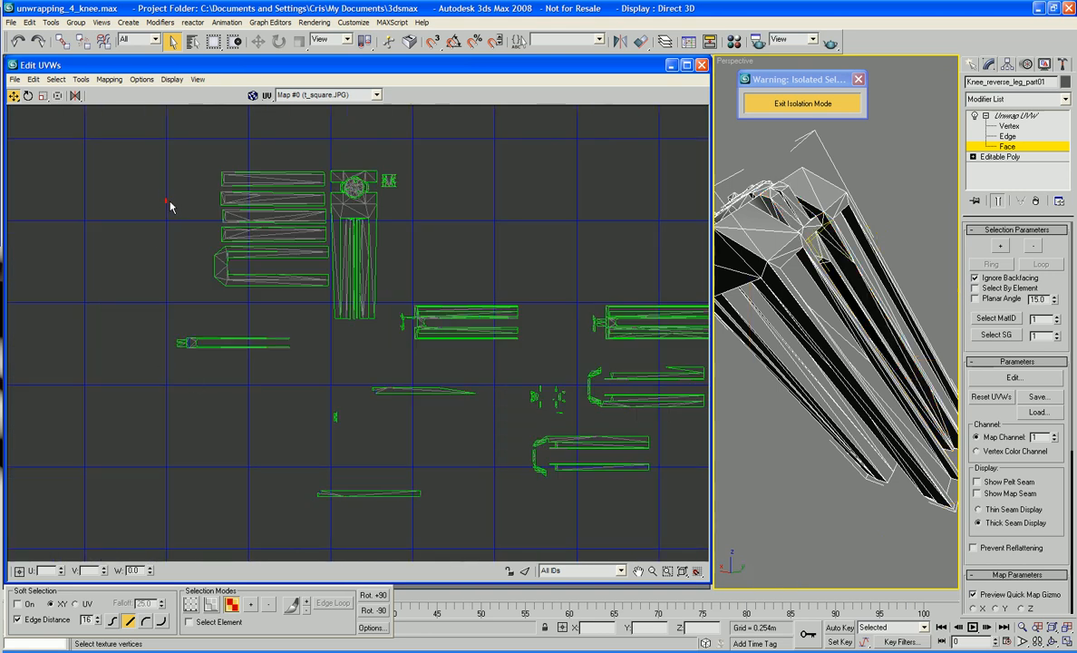
scroll(166, 205, up, 2)
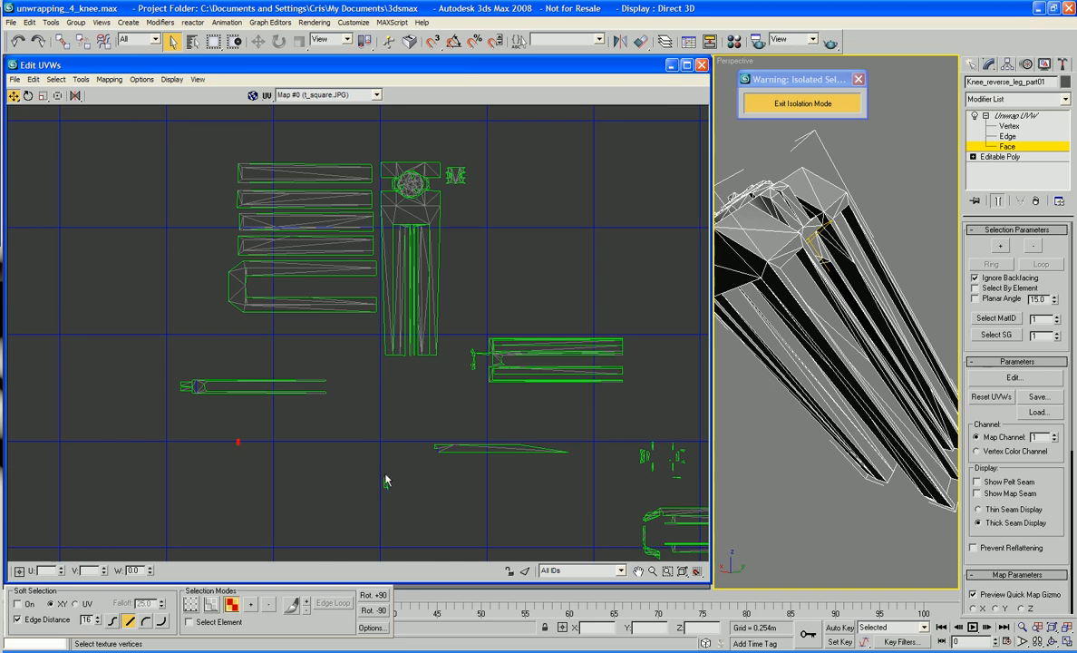
middle_drag(385, 481, 335, 399)
click(329, 399)
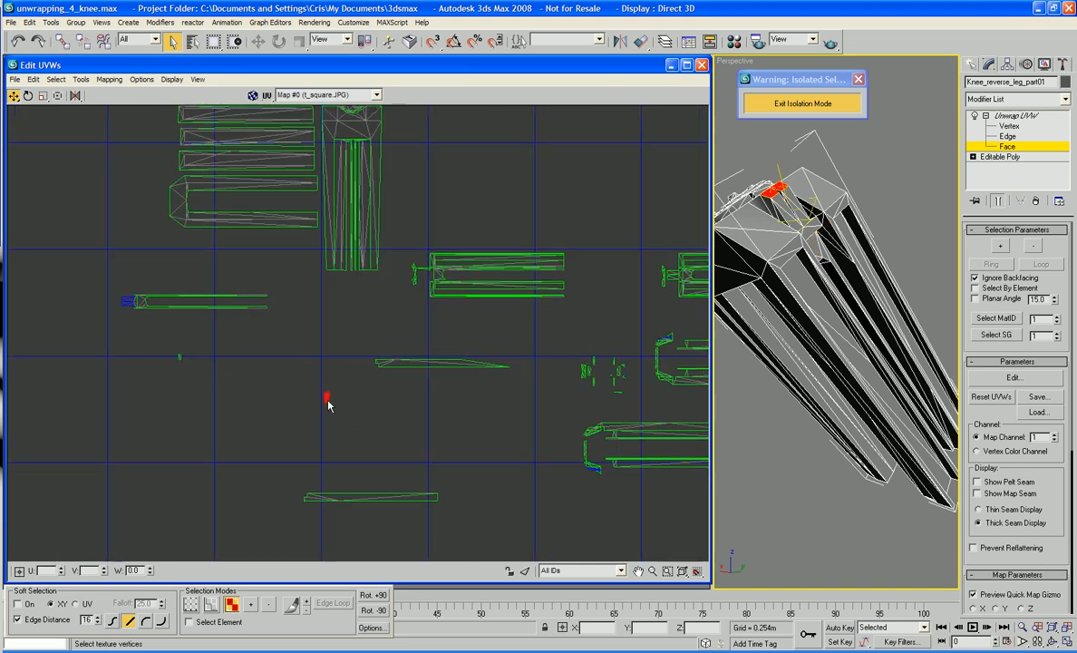
drag(115, 333, 110, 299)
Place the tapered strip directly above the narrow fork-shaped island and the long rectangular strip directly below it
drag(344, 336, 430, 381)
drag(511, 398, 510, 397)
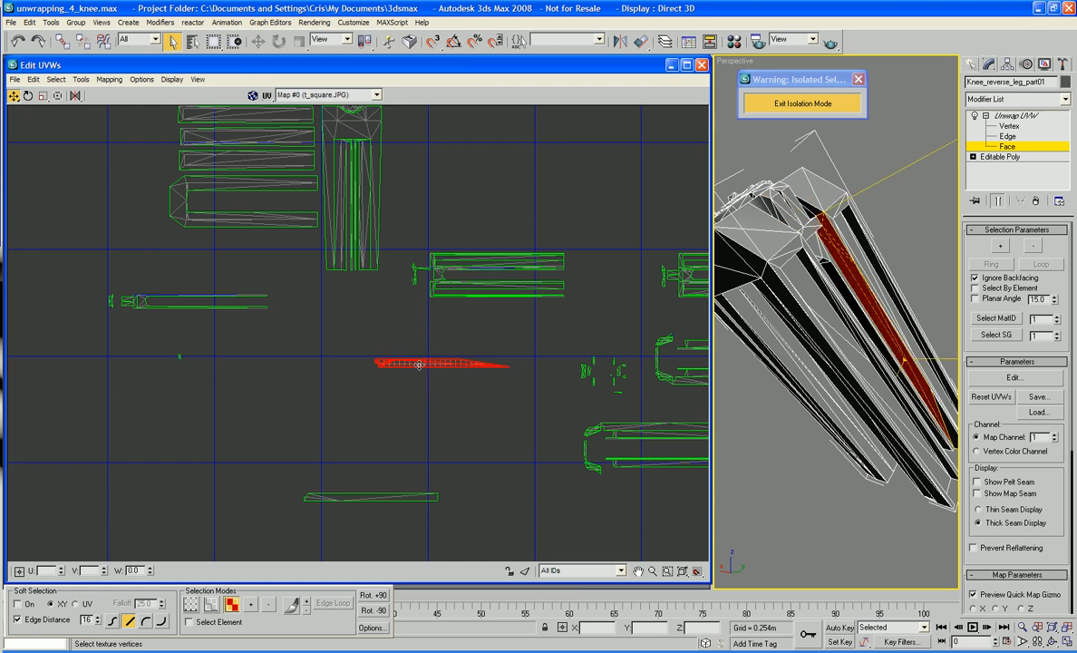
drag(414, 363, 174, 289)
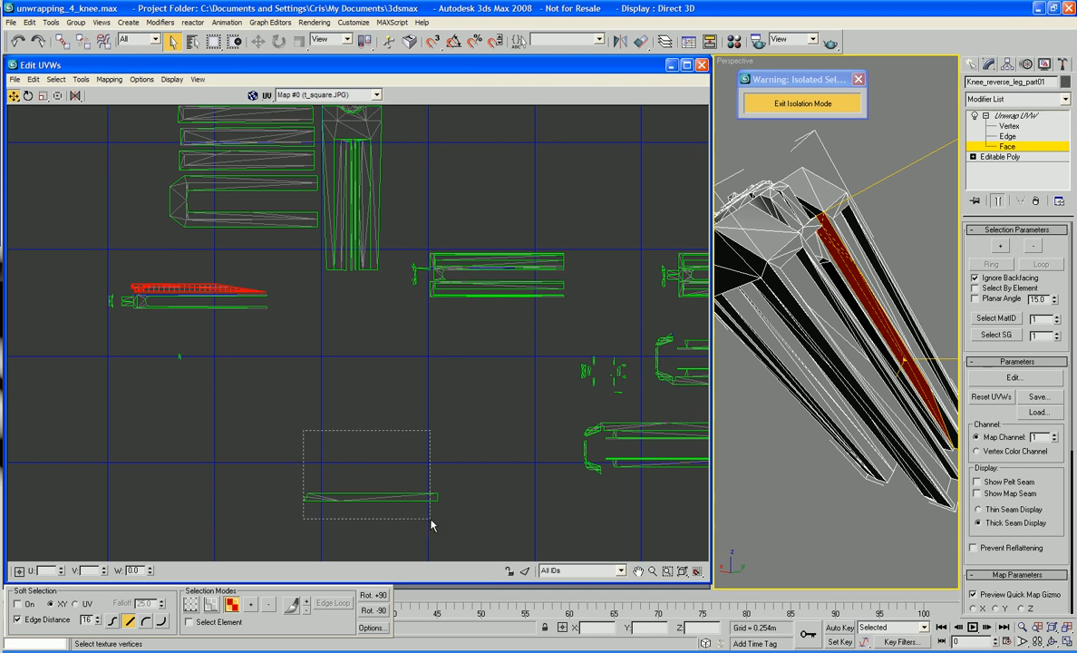
drag(432, 524, 224, 319)
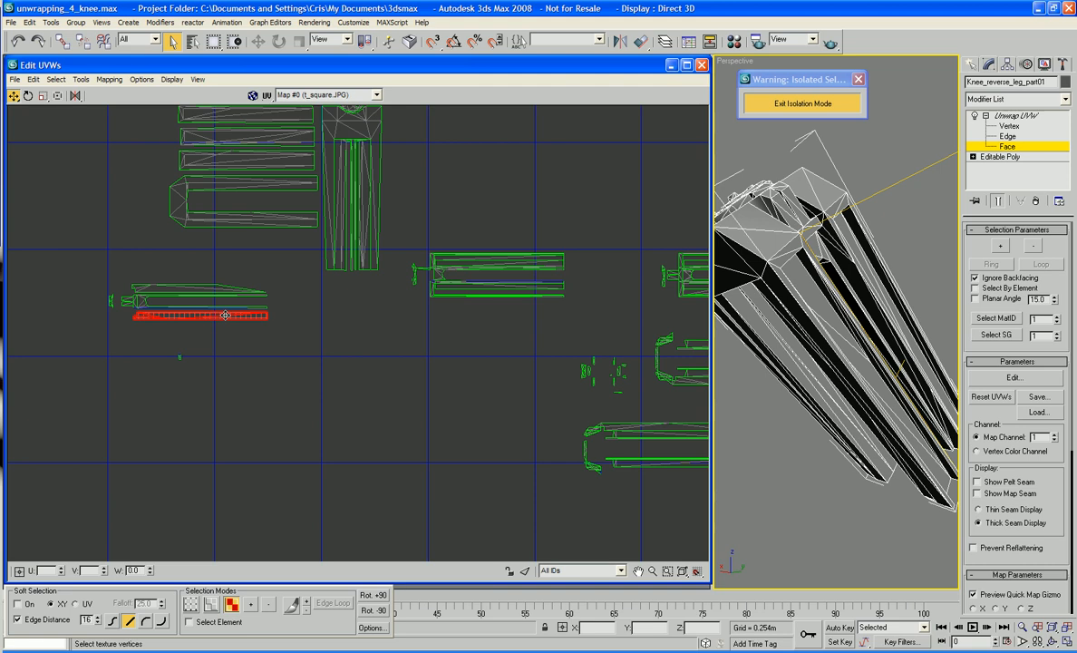
Select the triangular face missing from the tapered strip on the model and move its UV piece just above the strip's pointed end
click(331, 346)
right_click(405, 356)
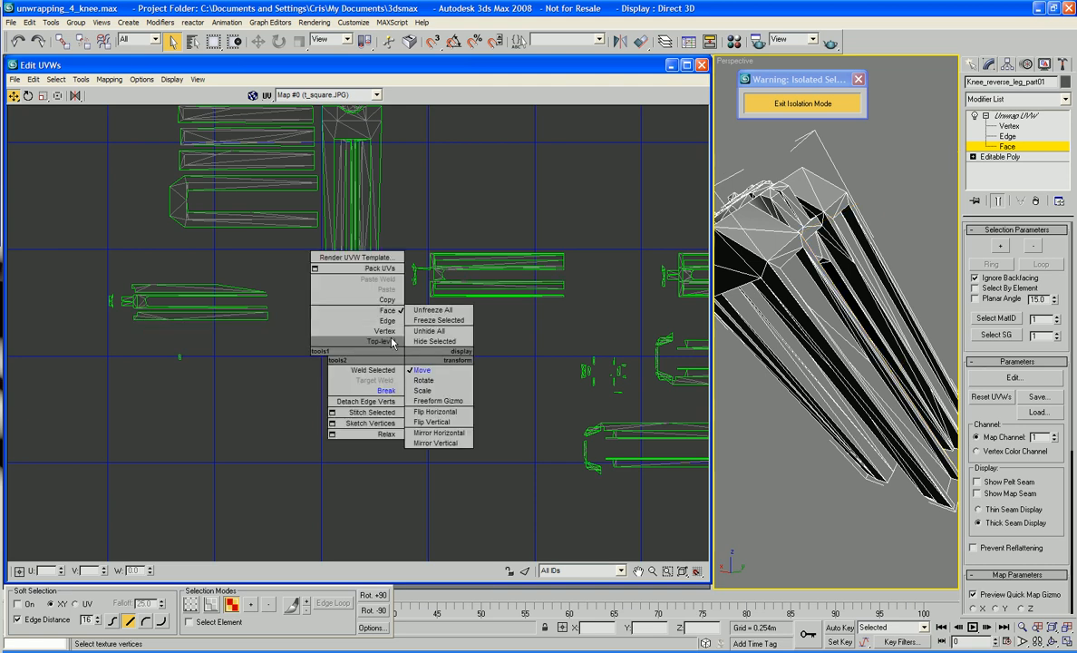
click(388, 312)
click(218, 287)
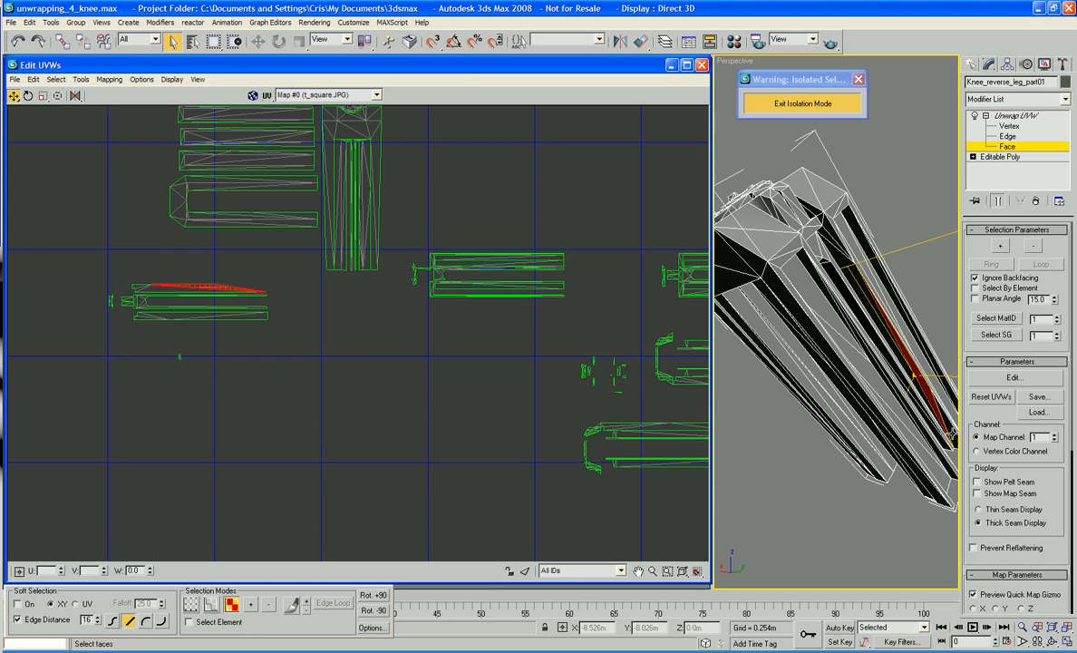
click(879, 404)
middle_drag(630, 403, 534, 405)
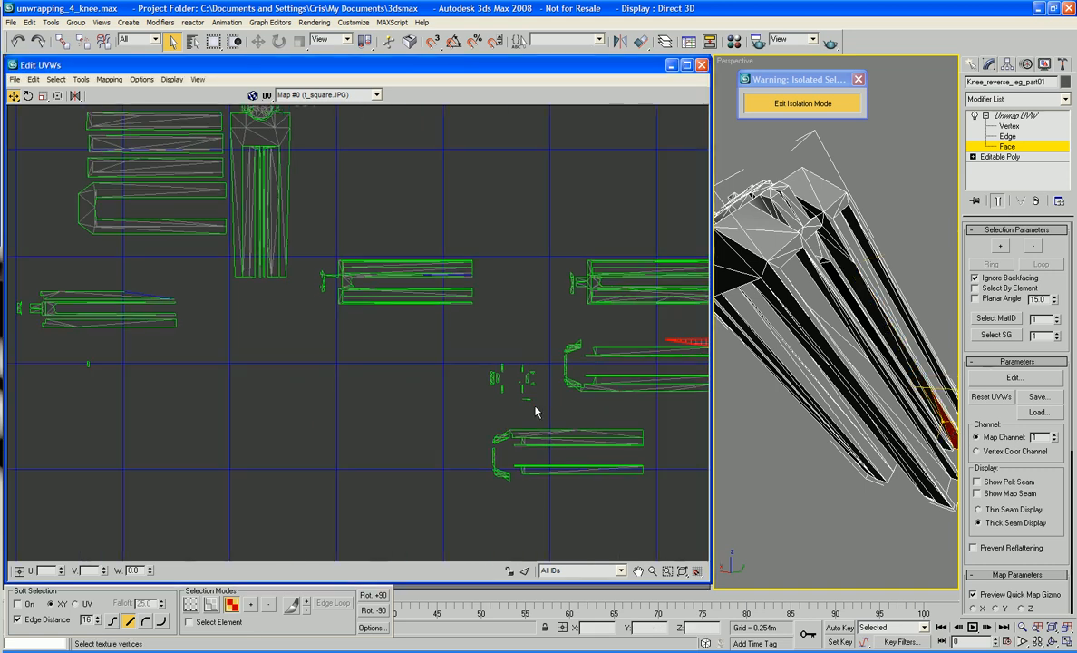
middle_drag(635, 381, 503, 381)
drag(564, 349, 175, 366)
middle_drag(284, 413, 477, 409)
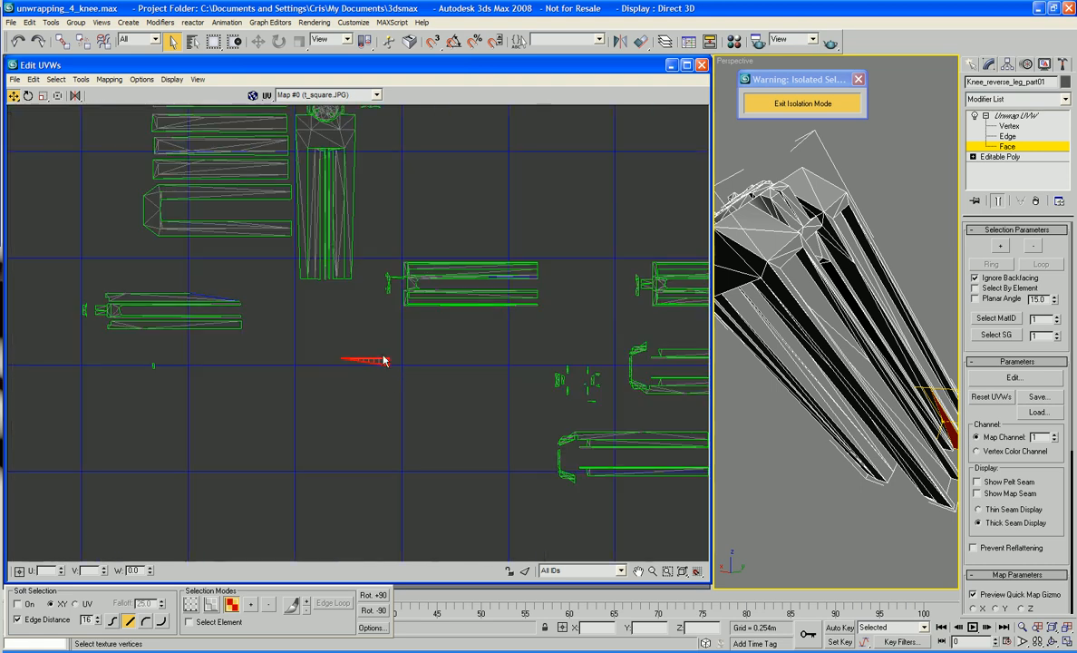
drag(385, 360, 237, 287)
middle_drag(237, 288, 563, 296)
scroll(404, 309, up, 4)
scroll(404, 309, up, 2)
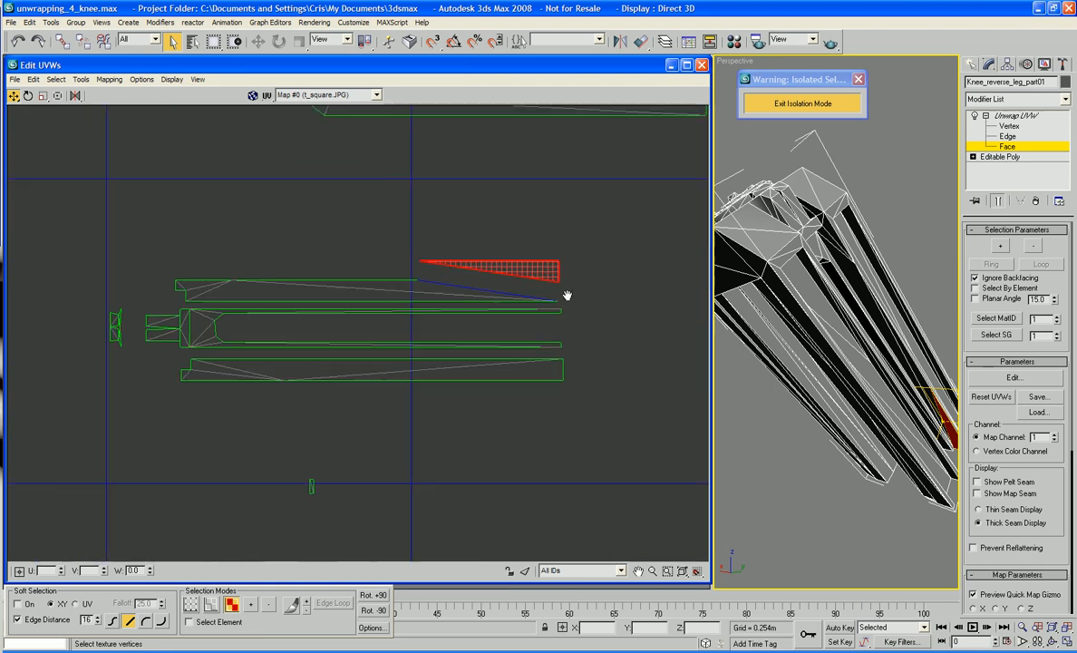
Place the small loose end piece beside the stepped end of the lower strip, just below the fork island's stub
drag(299, 465, 220, 431)
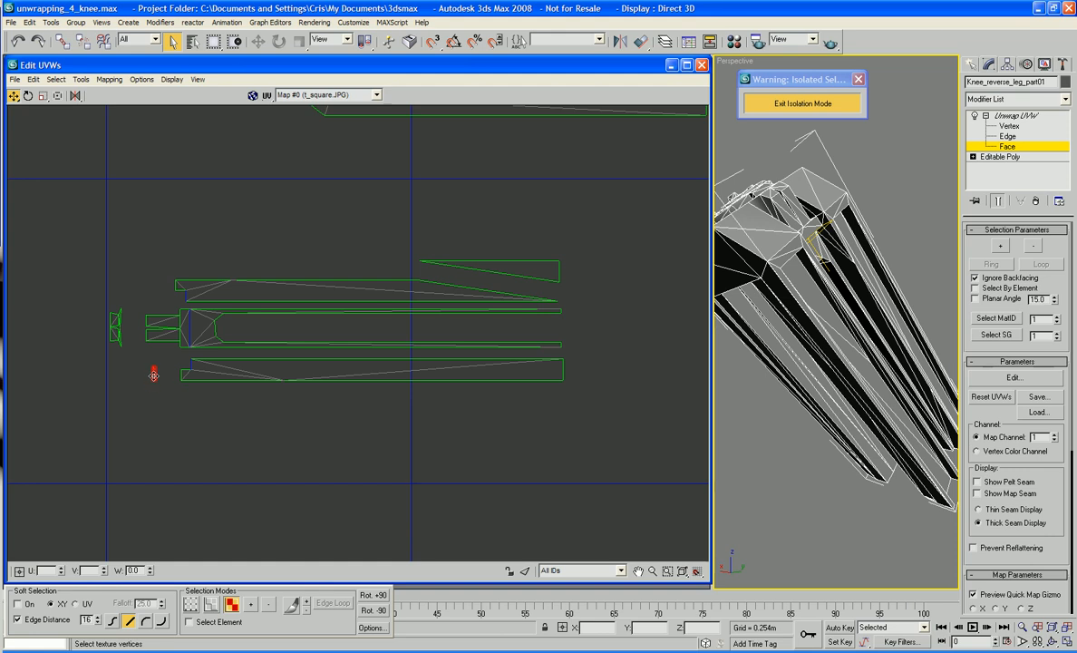
middle_drag(159, 369, 187, 402)
click(609, 325)
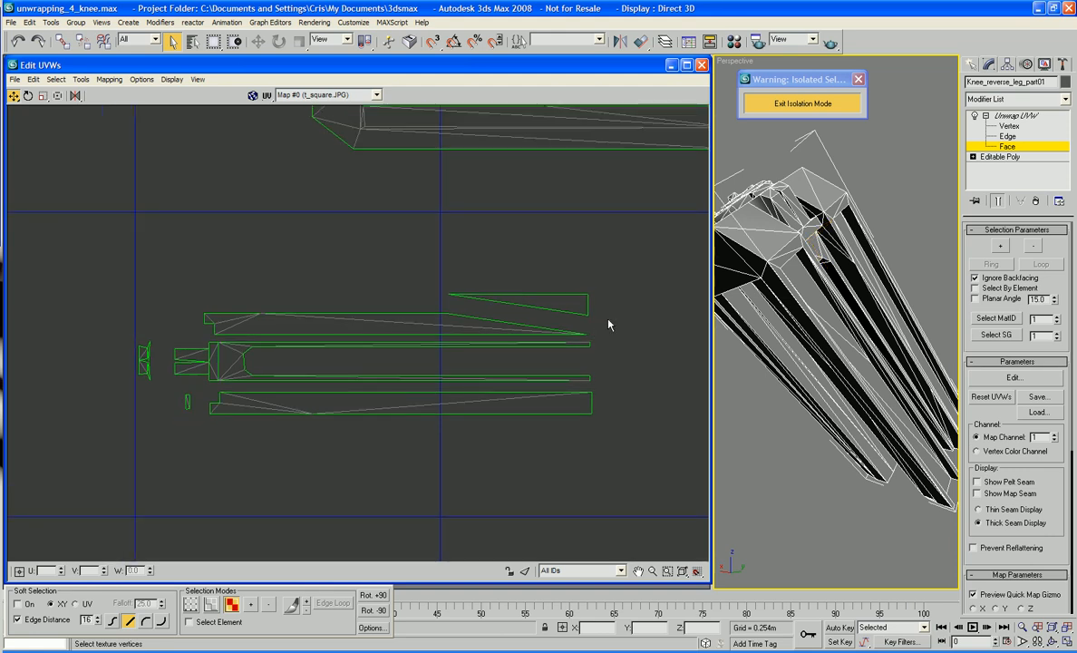
Target-weld the triangular piece onto the tapered strip and the strip's far inner corner onto the end of the fork island's upper prong
right_click(606, 306)
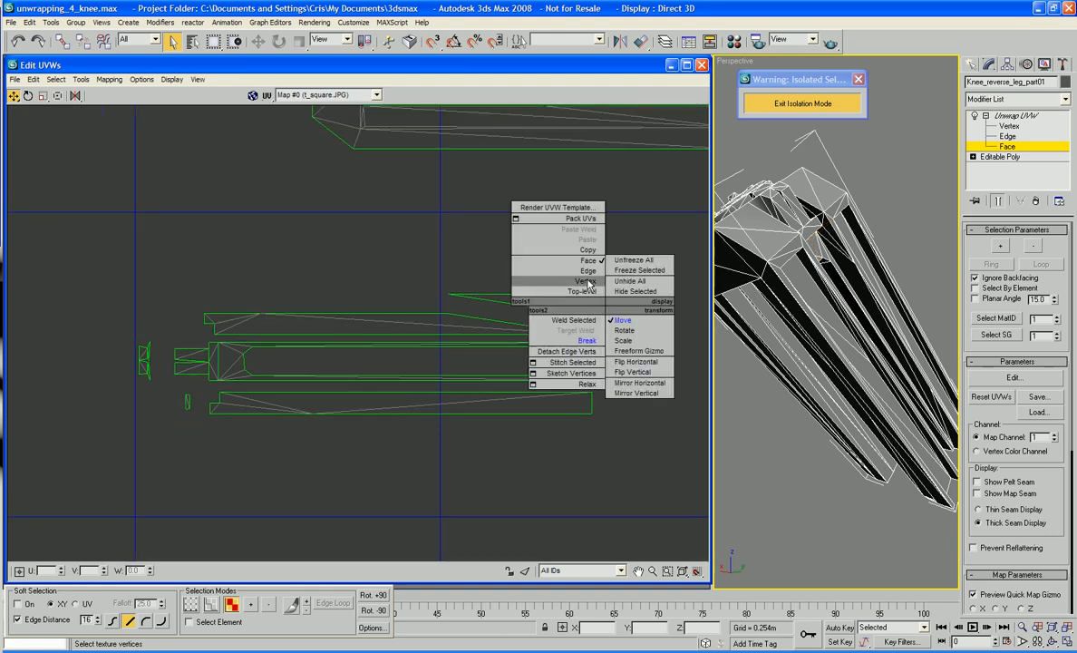
click(587, 280)
right_click(628, 285)
click(642, 297)
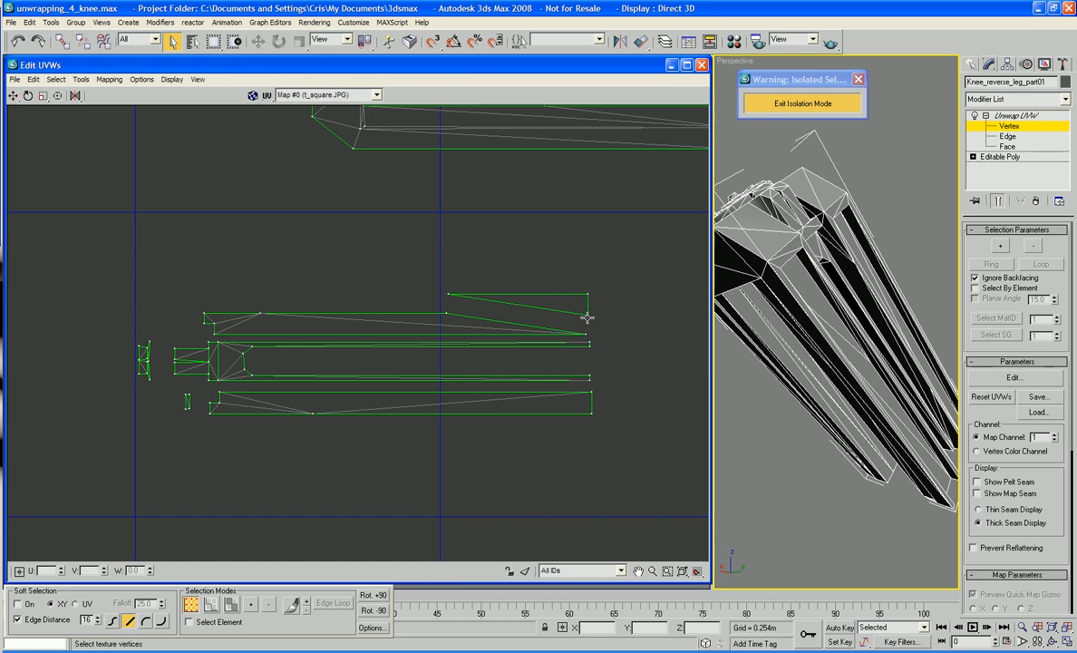
drag(584, 314, 587, 335)
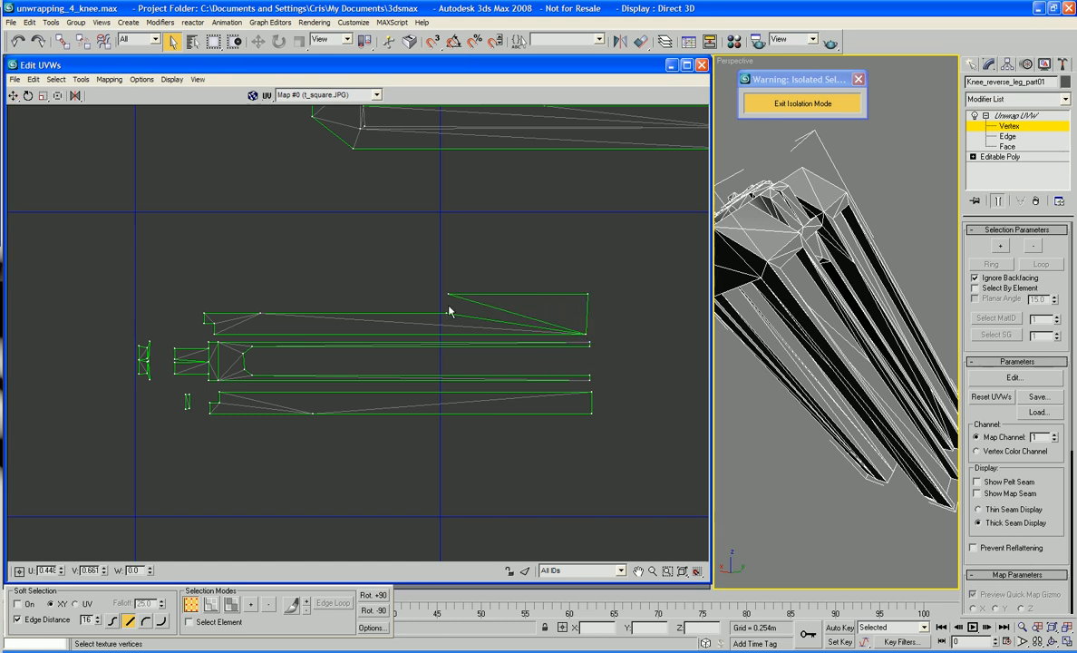
mouse_move(447, 295)
mouse_down()
mouse_move(456, 314)
mouse_move(444, 314)
mouse_up()
drag(583, 297, 589, 343)
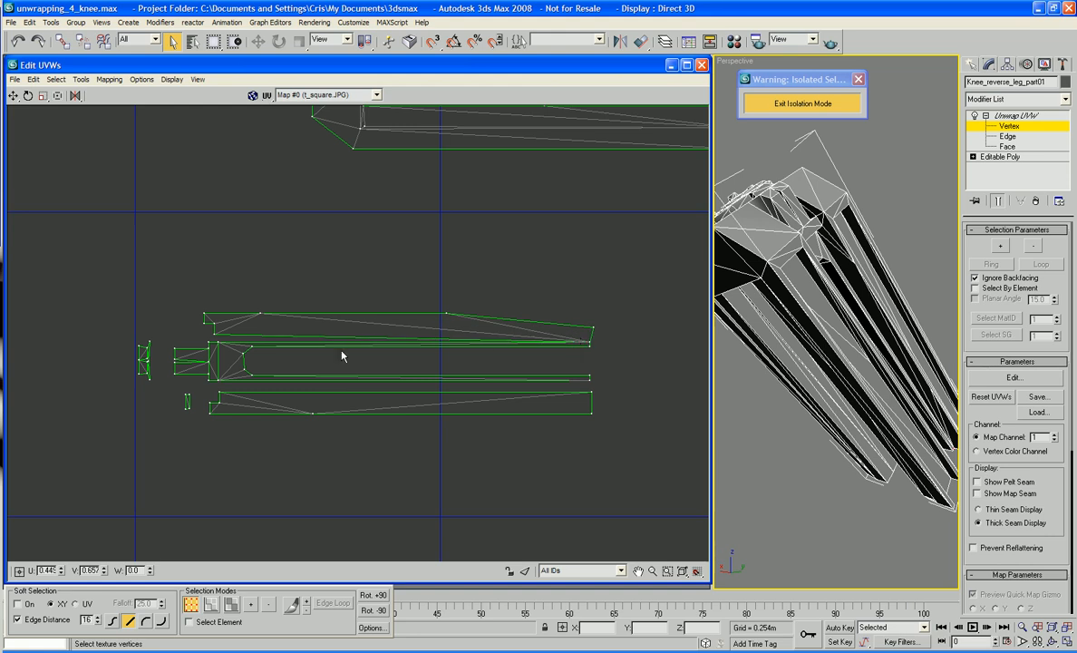
Weld the upper strip's stepped end onto the fork's head and level its outer-edge vertices into a straight line
drag(214, 335, 261, 324)
click(216, 323)
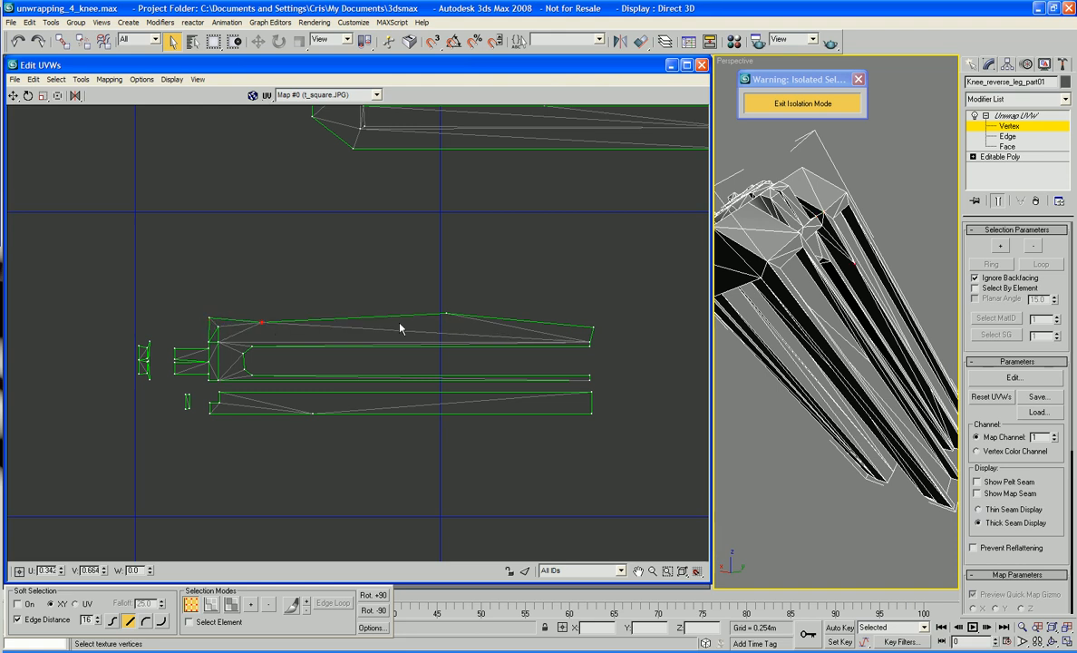
drag(446, 312, 450, 327)
mouse_move(208, 319)
mouse_down()
mouse_move(264, 326)
mouse_move(217, 335)
mouse_move(210, 325)
mouse_up()
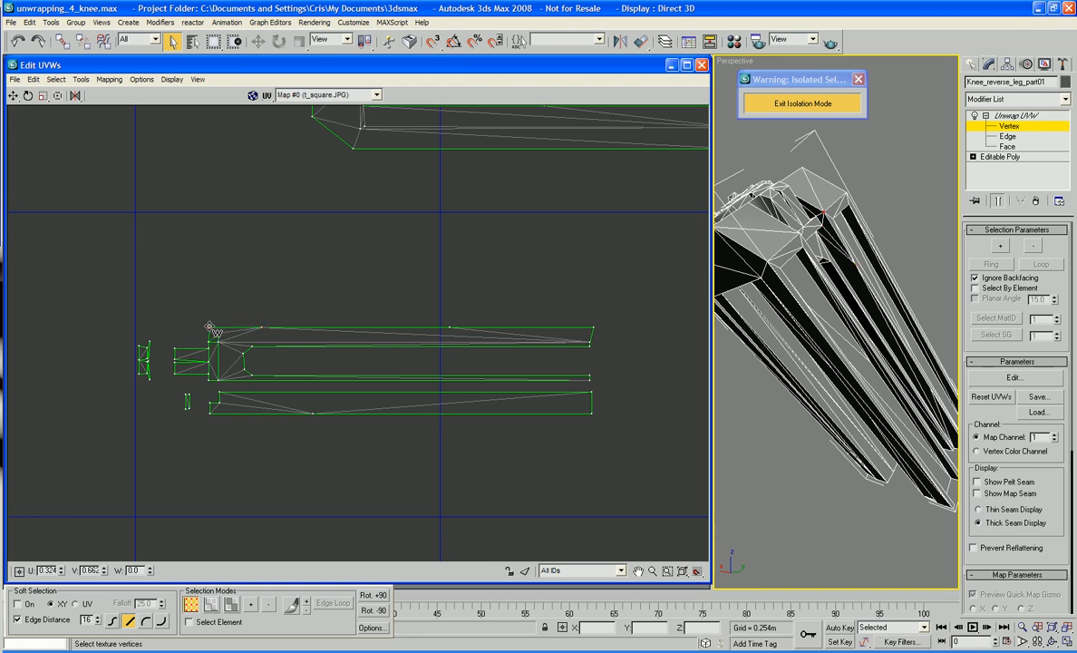
Target-weld the lower strip's inner corners onto the fork island's lower prong and head
scroll(313, 463, up, 4)
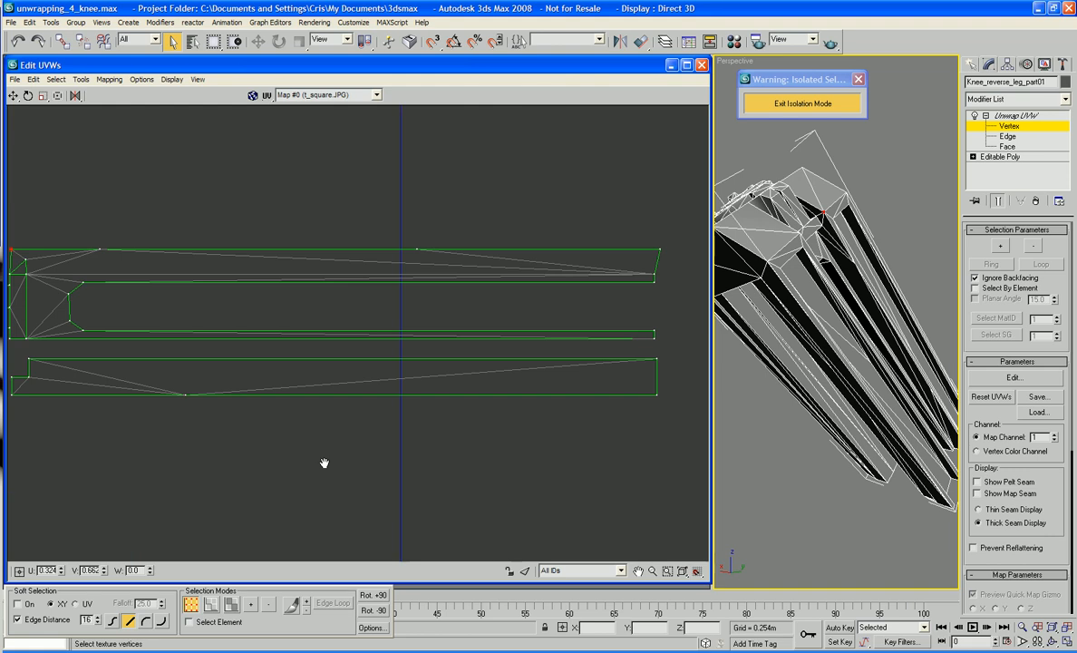
drag(641, 363, 639, 345)
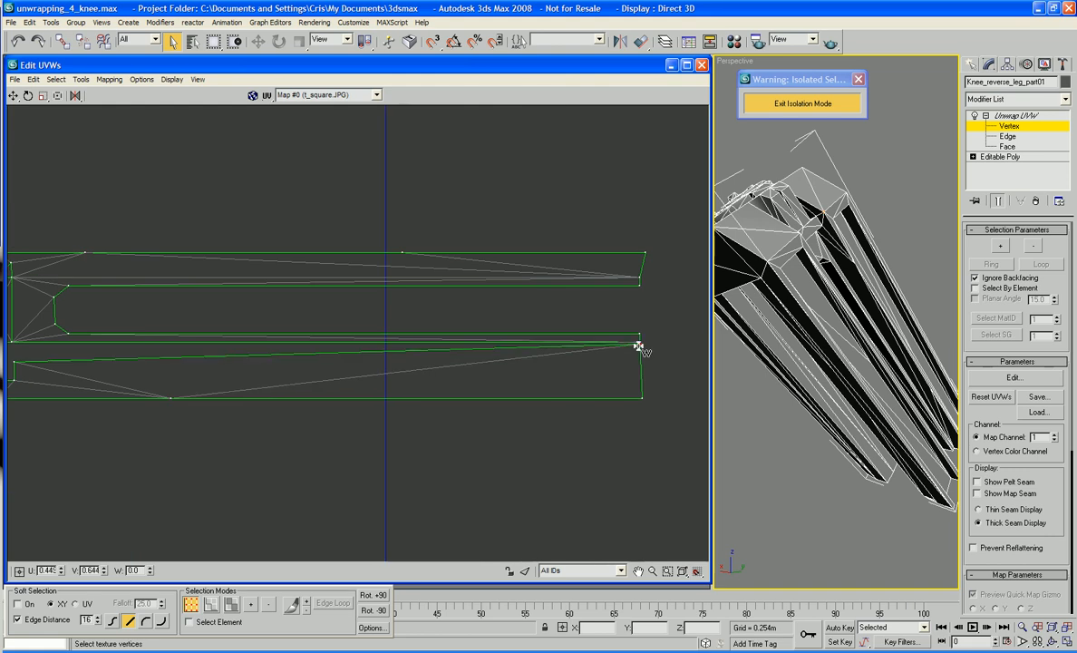
middle_drag(311, 436, 446, 405)
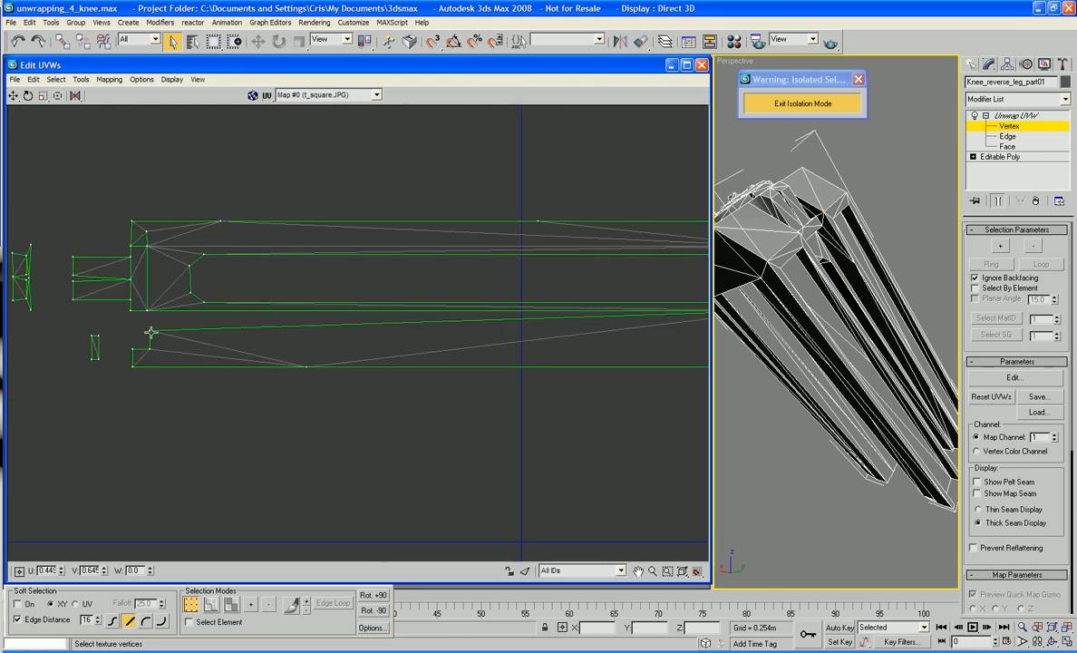
drag(150, 333, 149, 312)
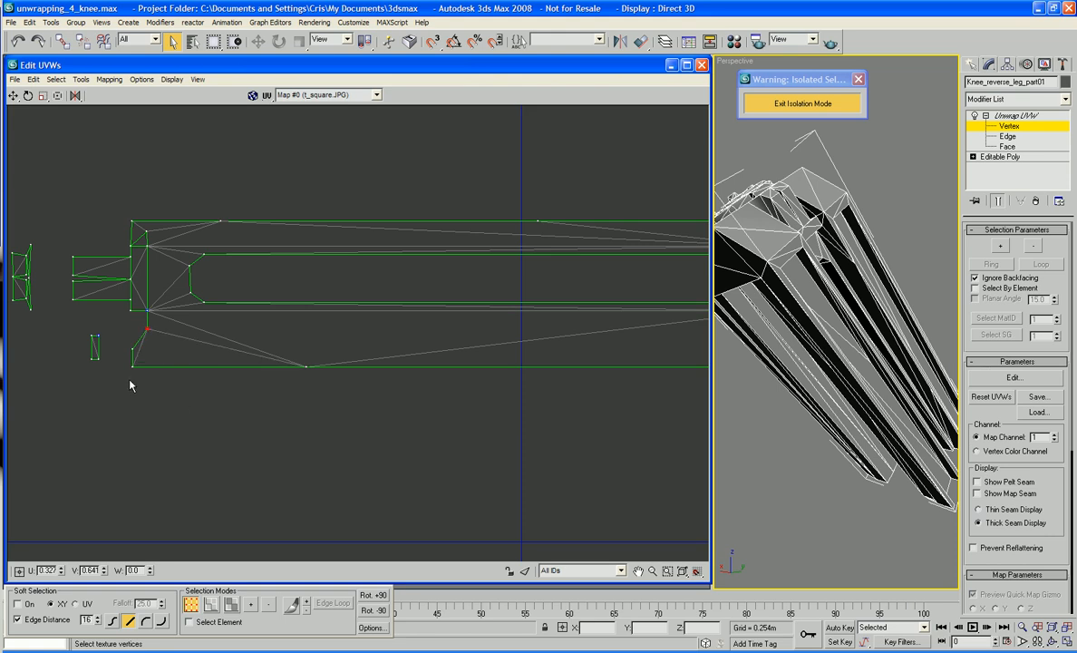
drag(134, 352, 134, 313)
Raise the lower strip's outer-edge vertices into a straight line so the strip is as narrow as the upper one
drag(135, 377, 131, 340)
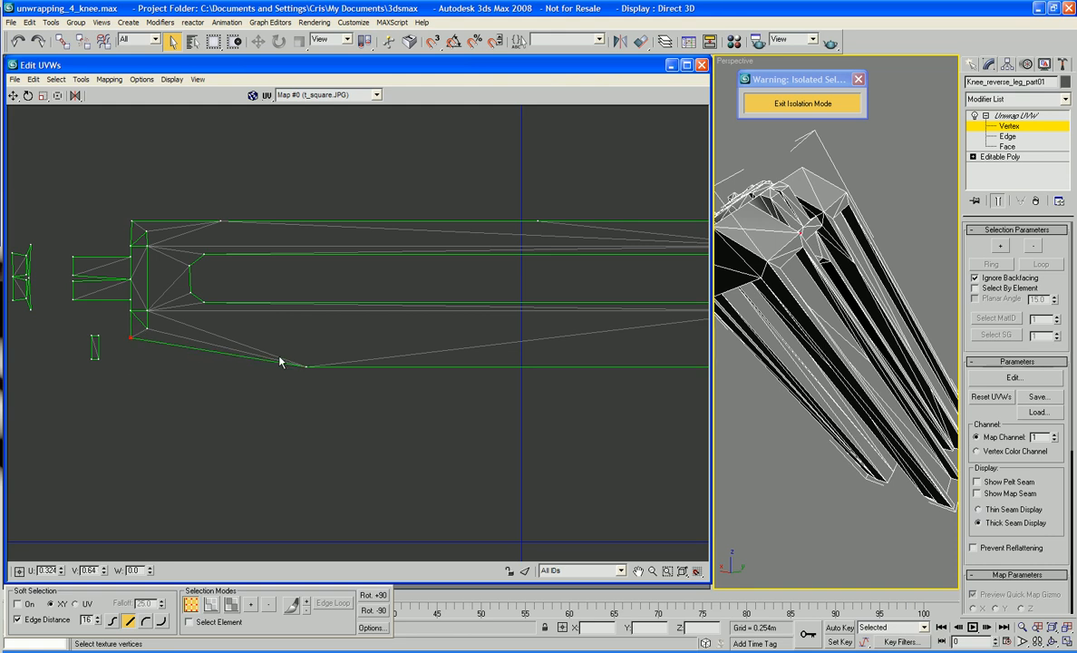
drag(307, 367, 308, 342)
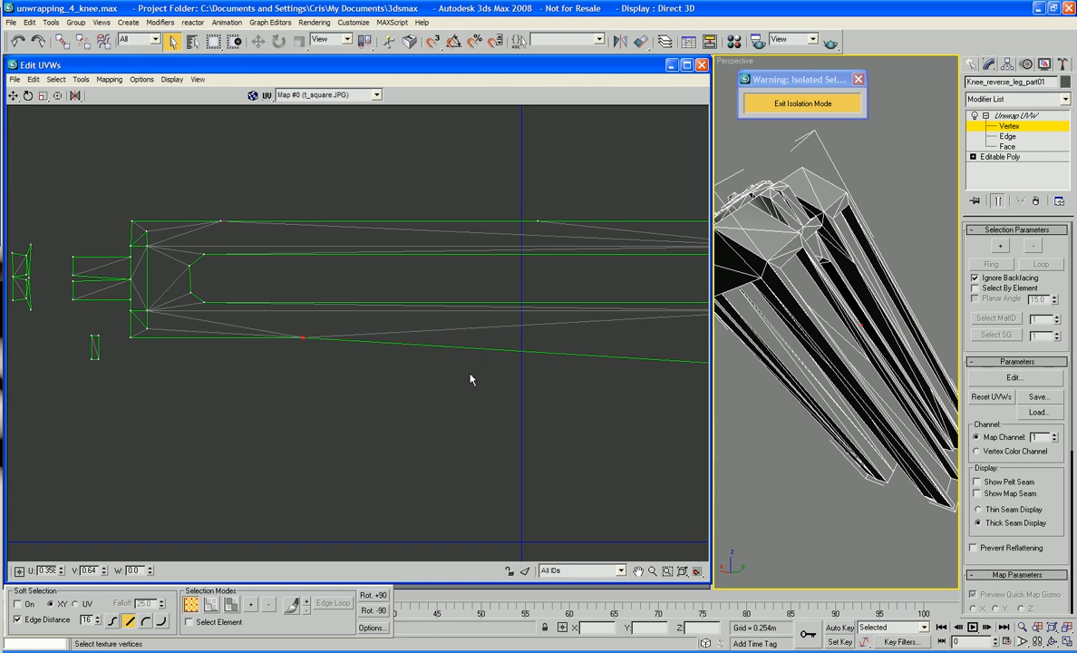
middle_drag(449, 378, 353, 381)
scroll(353, 381, down, 2)
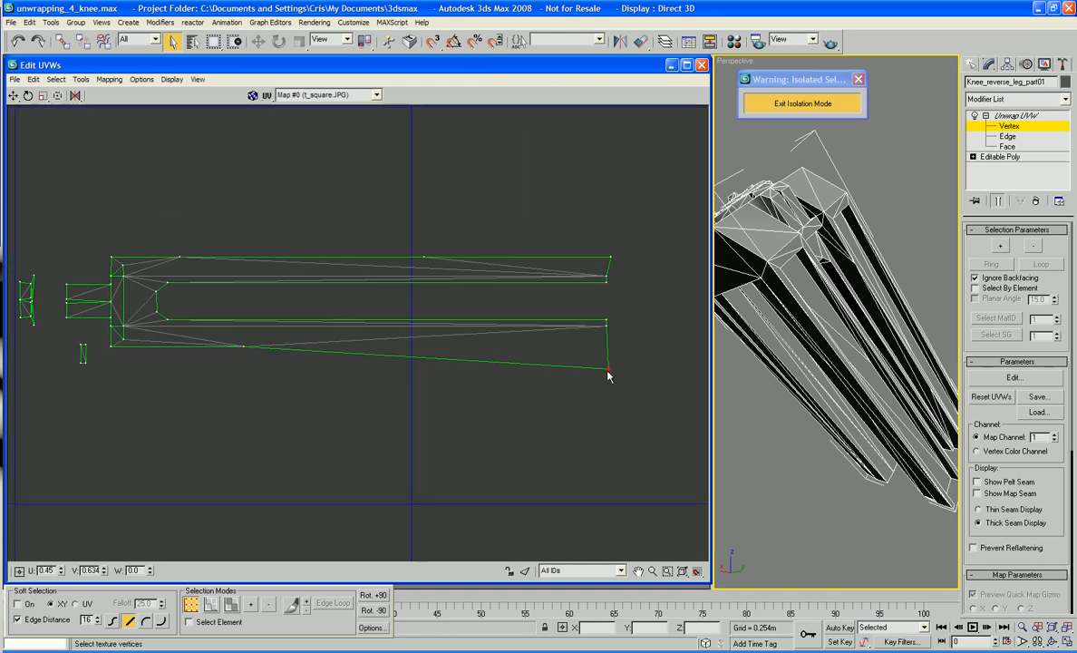
drag(607, 371, 601, 348)
scroll(605, 347, down, 2)
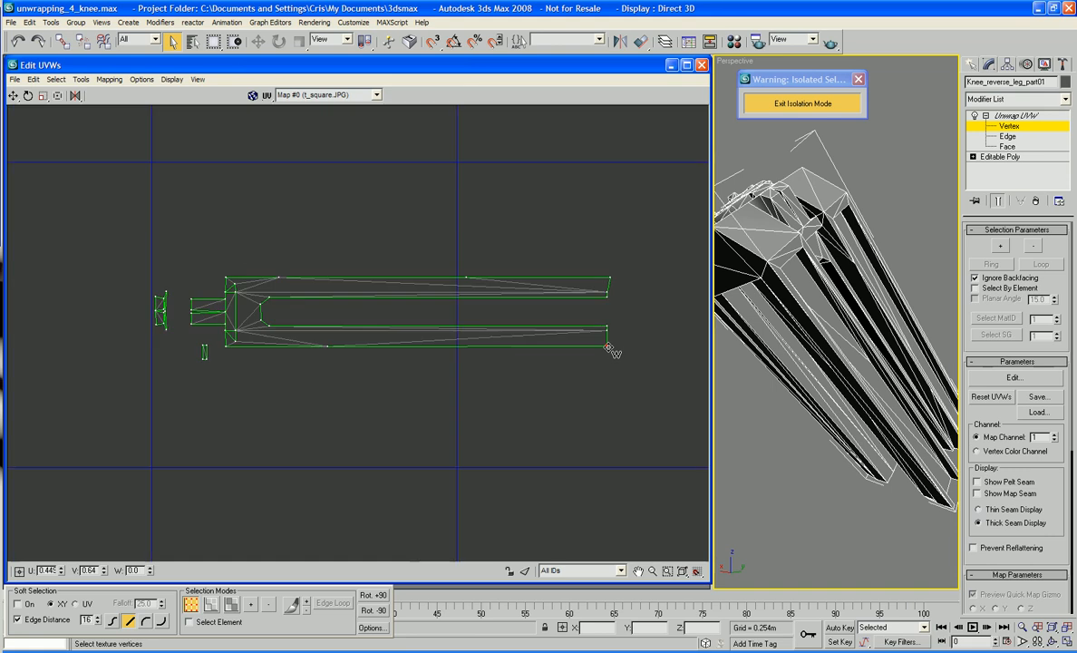
scroll(485, 372, up, 2)
middle_drag(487, 370, 681, 410)
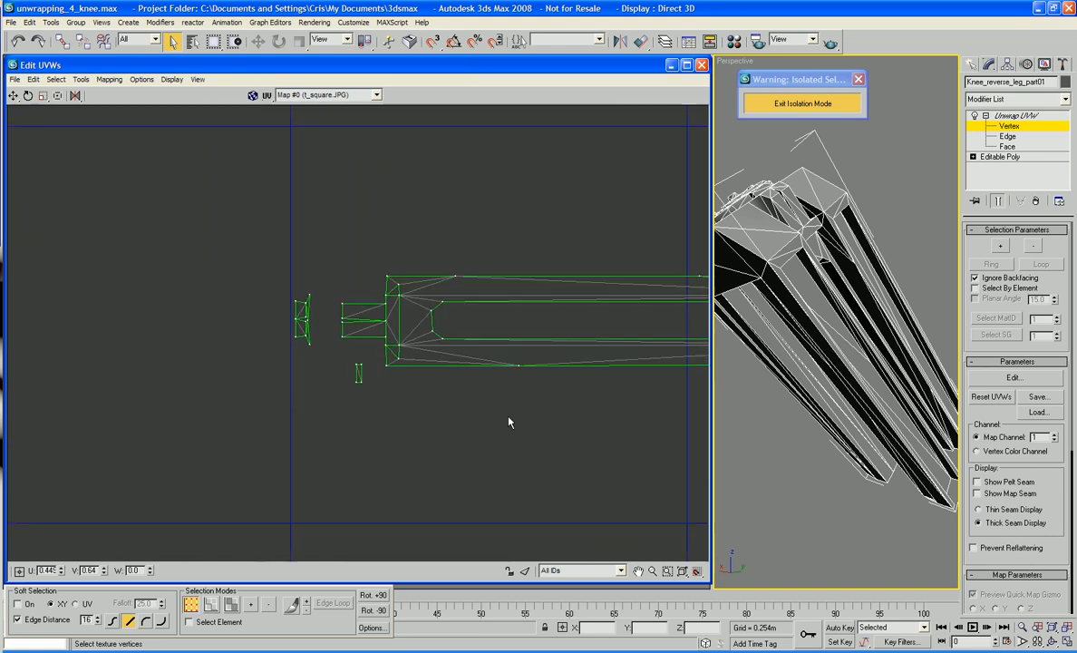
Select all vertices of the small loose end piece and move it against the head's lower corner, under the stub
middle_drag(430, 430, 473, 473)
scroll(473, 472, up, 2)
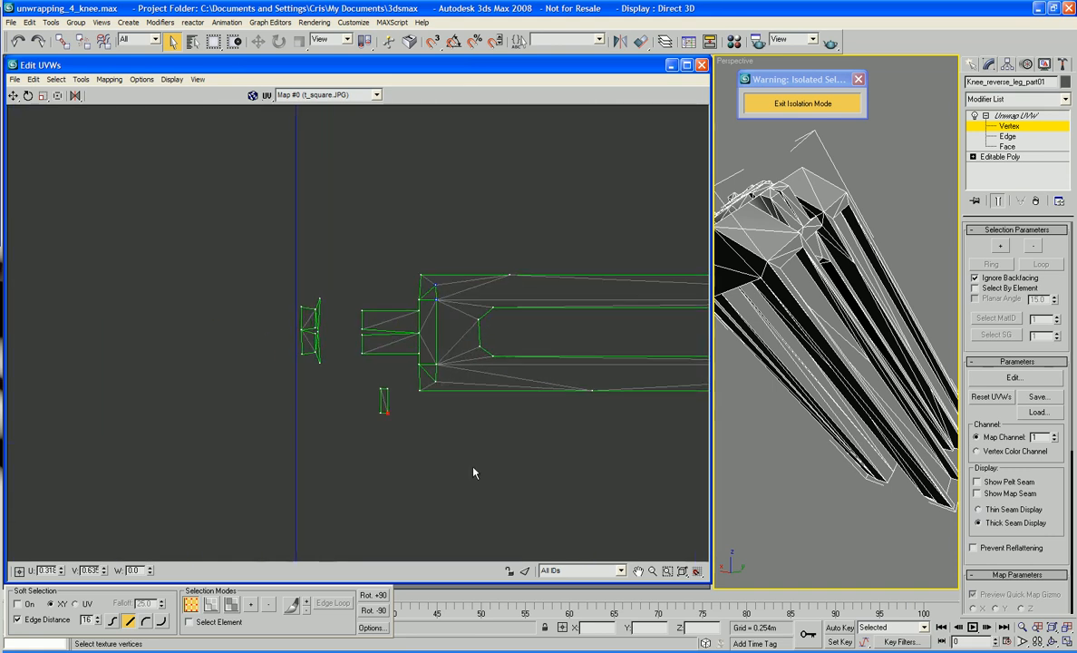
click(387, 388)
drag(395, 427, 376, 396)
drag(401, 434, 407, 387)
middle_drag(407, 388, 435, 419)
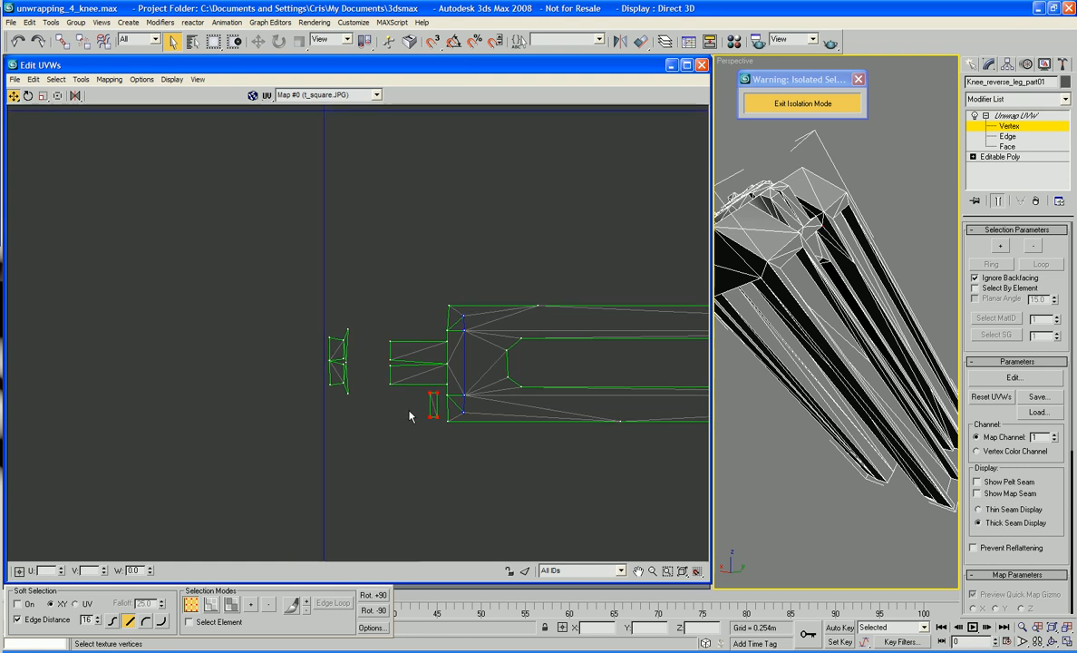
Select the loose bow-shaped piece beside the stub and rotate it a quarter turn so it lies horizontally
click(339, 397)
drag(368, 381, 377, 413)
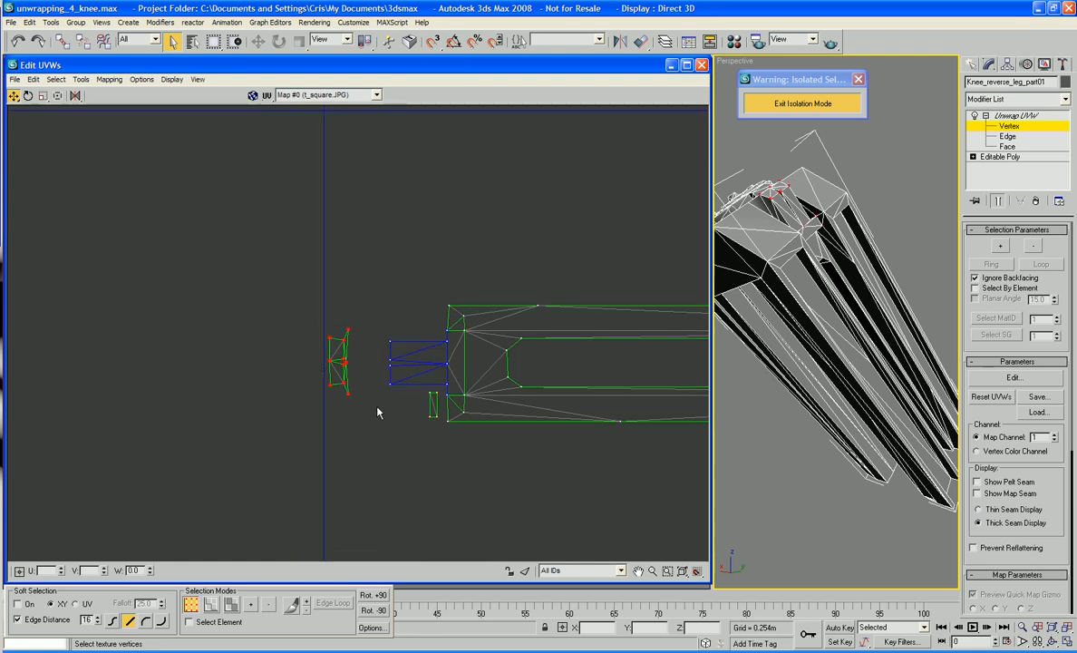
click(373, 408)
drag(310, 303, 355, 433)
right_click(345, 355)
click(340, 370)
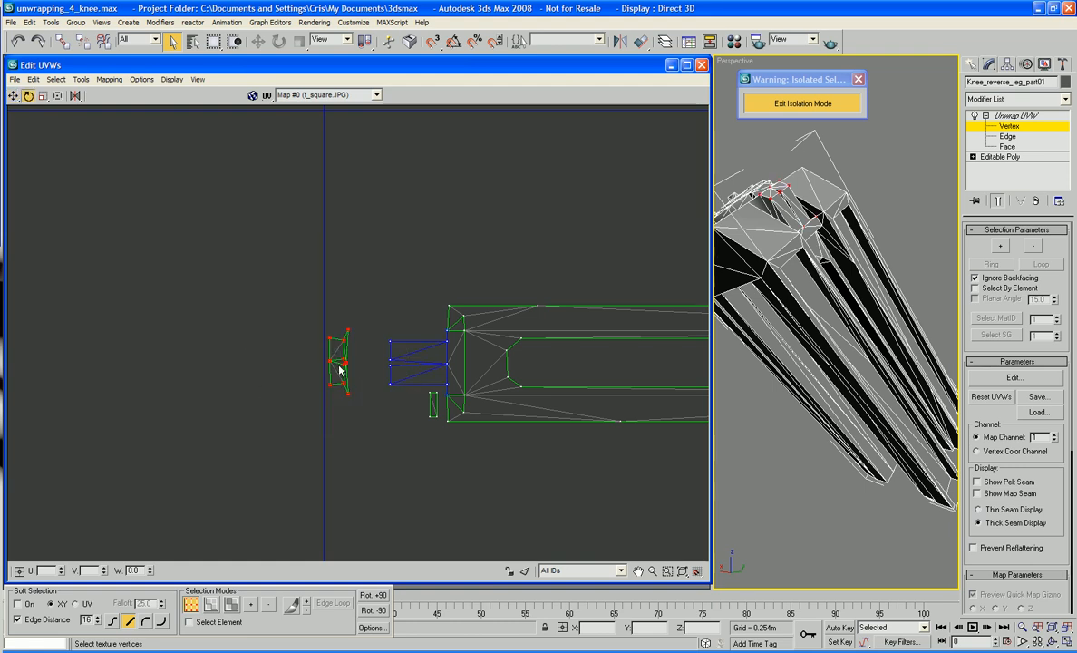
drag(329, 361, 345, 243)
Scale the bow-shaped piece down and place it directly on top of the fork island's stub
right_click(369, 350)
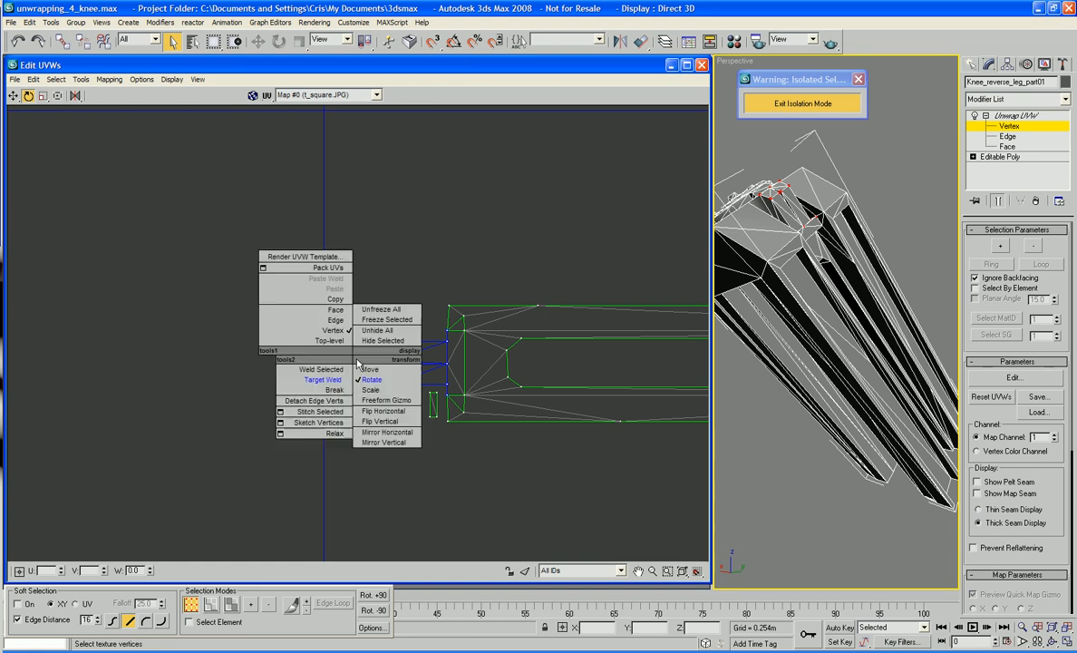
click(359, 377)
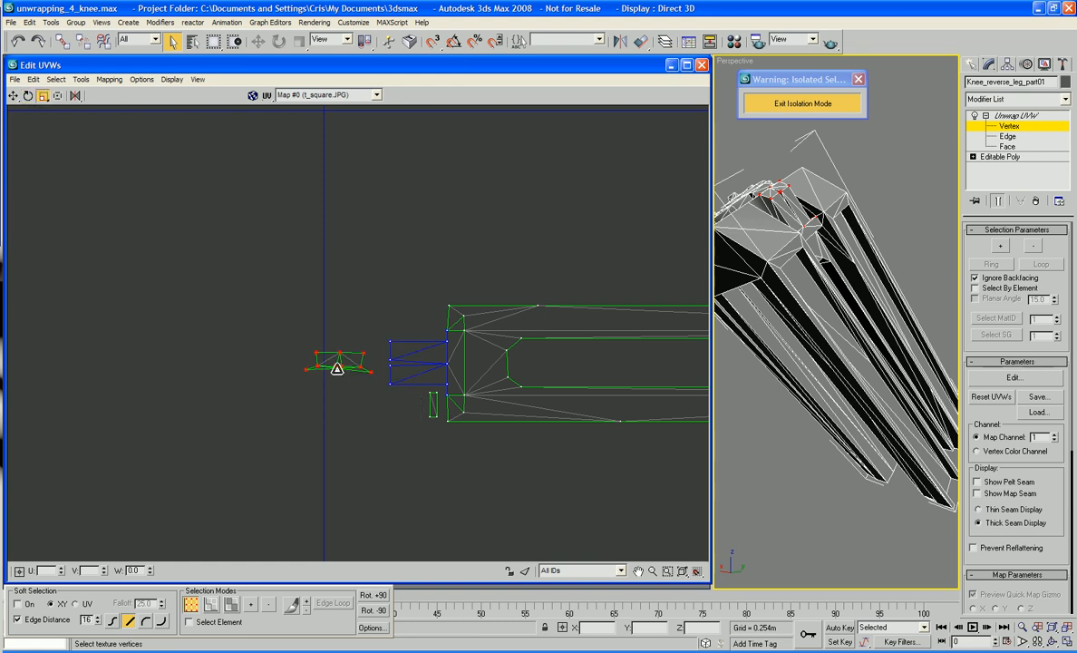
drag(336, 367, 436, 325)
right_click(345, 399)
click(358, 418)
click(416, 312)
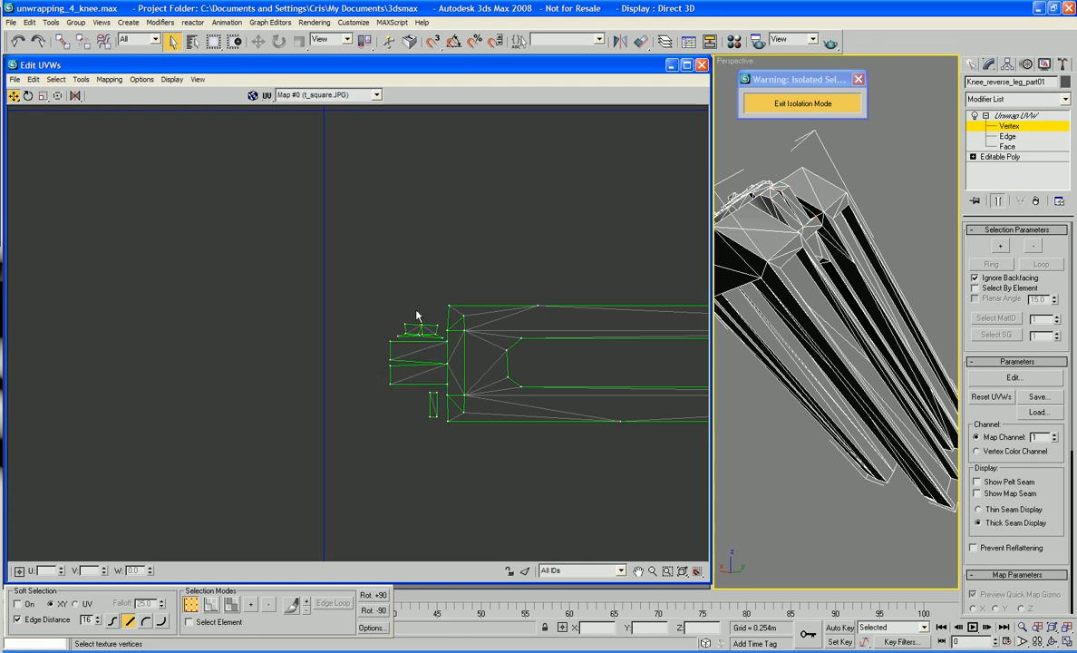
Select the whole assembled fork island with its small pieces and scale it down to fit between the larger fork island's prongs
scroll(416, 312, down, 3)
middle_drag(542, 337, 385, 342)
scroll(390, 344, down, 1)
middle_drag(474, 359, 492, 415)
drag(562, 356, 326, 455)
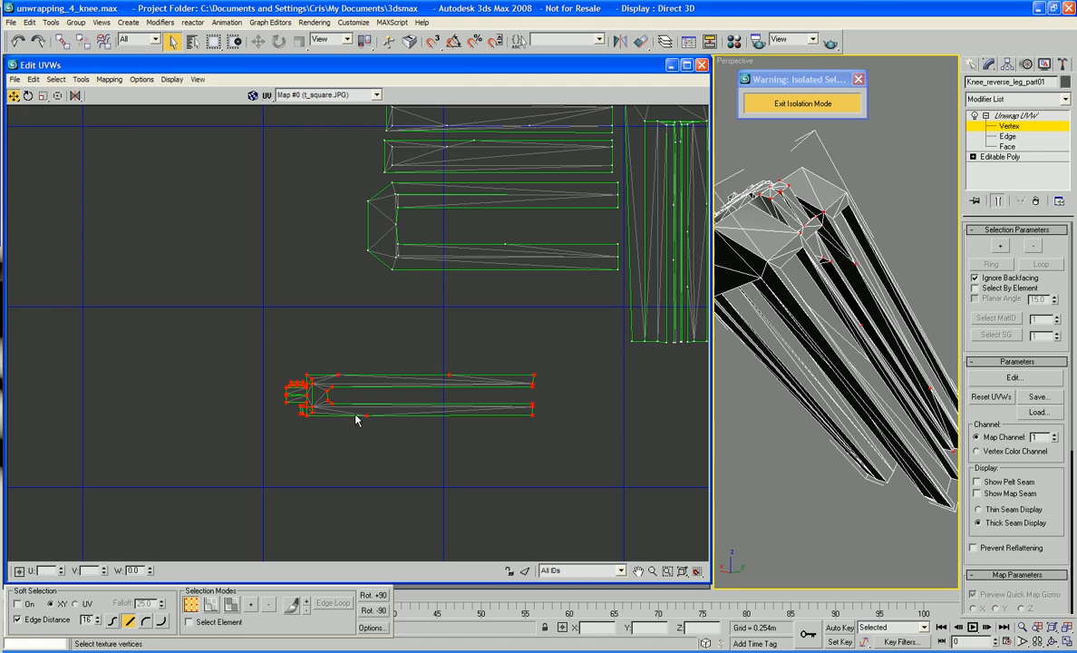
right_click(356, 419)
click(376, 424)
drag(366, 418, 368, 440)
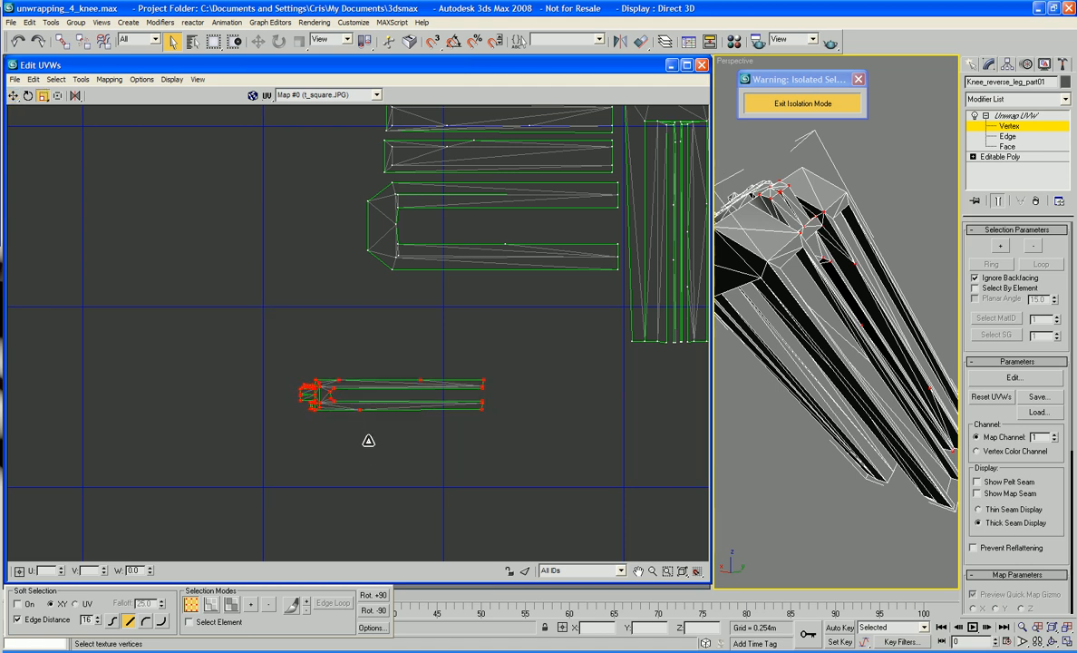
Move the scaled island into the gap between the prongs of the larger fork-shaped island
right_click(341, 407)
click(338, 404)
drag(314, 402, 451, 234)
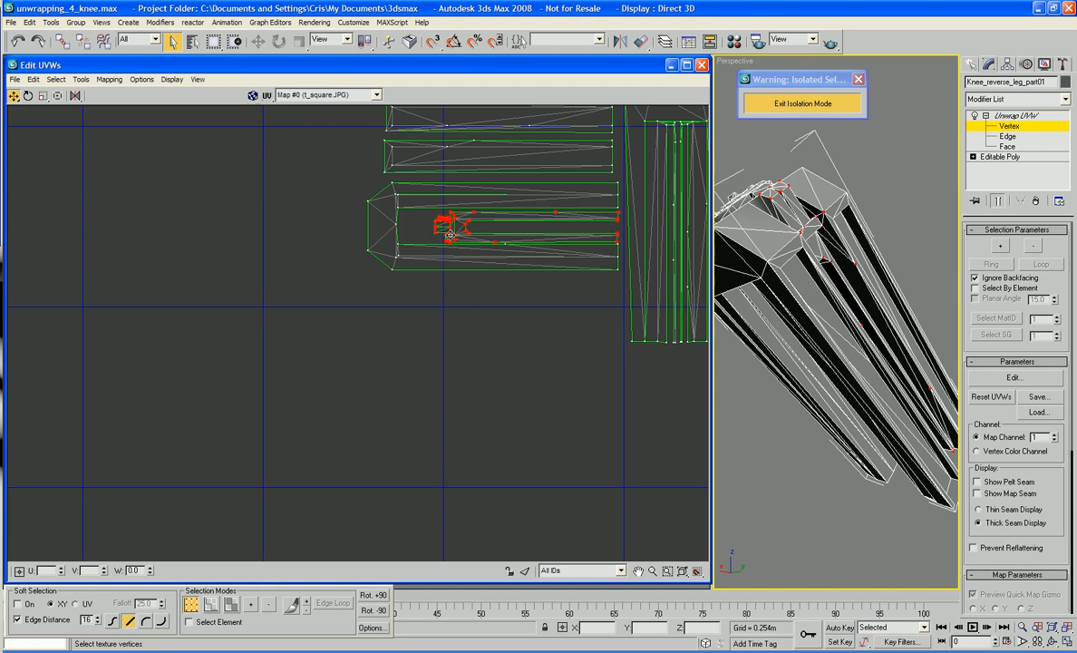
click(517, 336)
Look over the loose islands in the UV layout that are still outside the packed group
scroll(522, 332, down, 5)
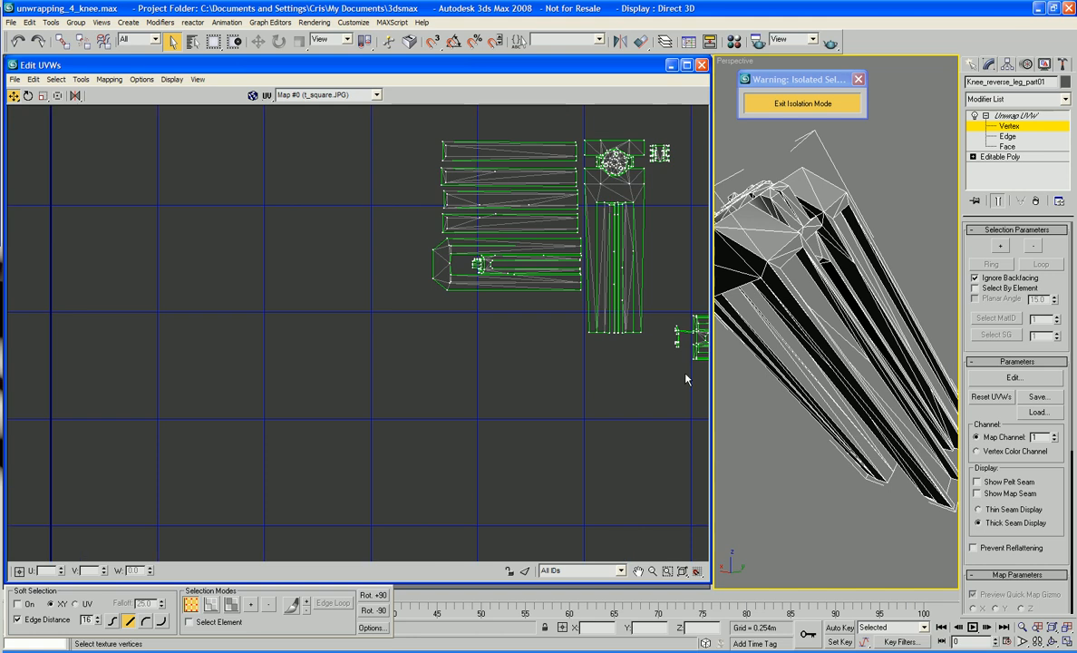
middle_drag(685, 377, 397, 375)
scroll(523, 379, down, 1)
scroll(484, 378, down, 1)
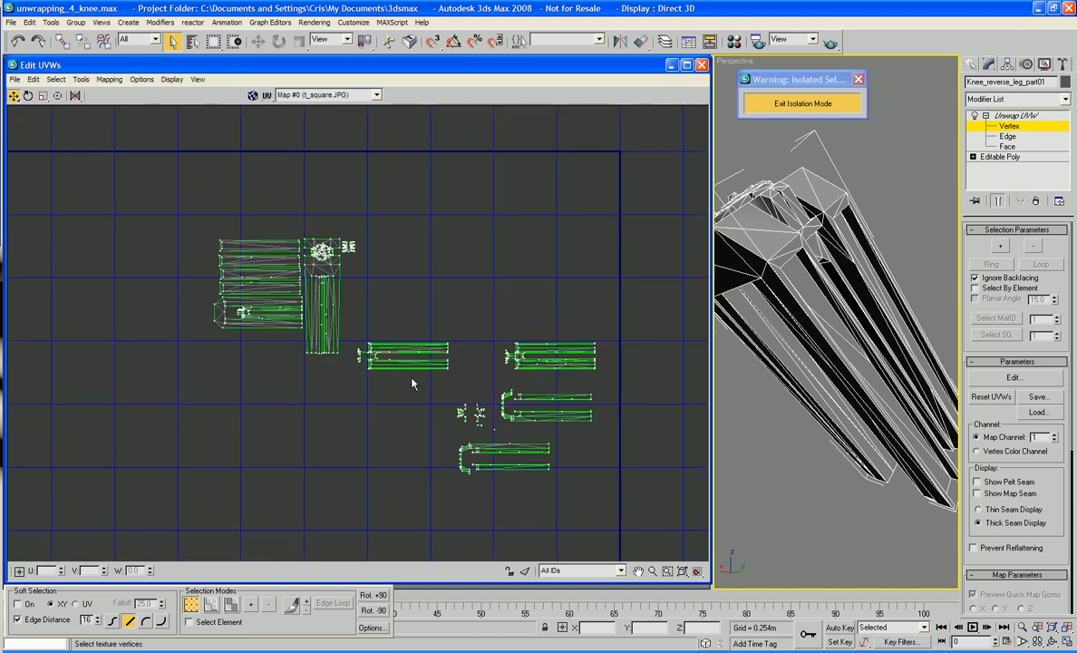
scroll(483, 397, up, 1)
middle_drag(584, 385, 502, 389)
right_click(503, 389)
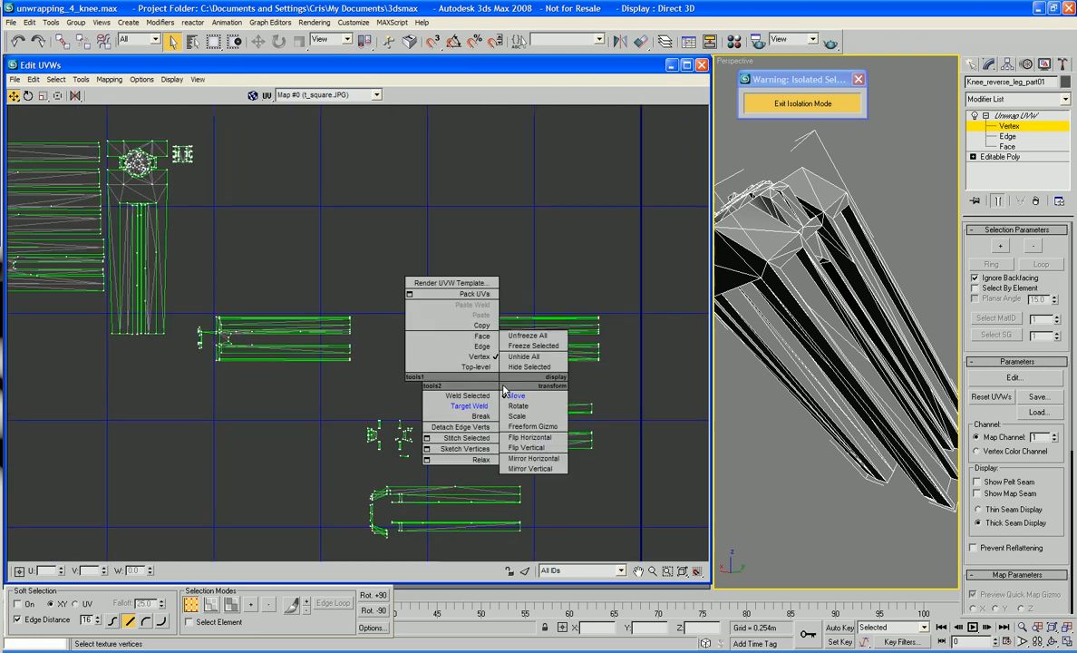
click(814, 454)
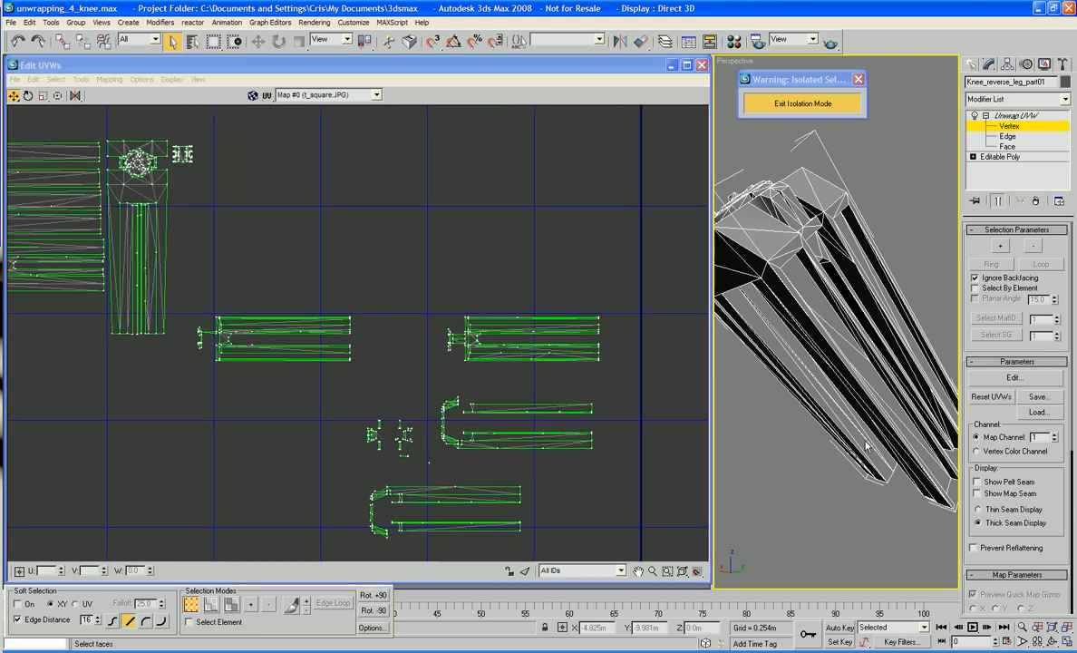
Switch to face selection and select one long narrow rim strip of the channel on the model with its adjoining short end face
alt+middle_drag(865, 441, 826, 438)
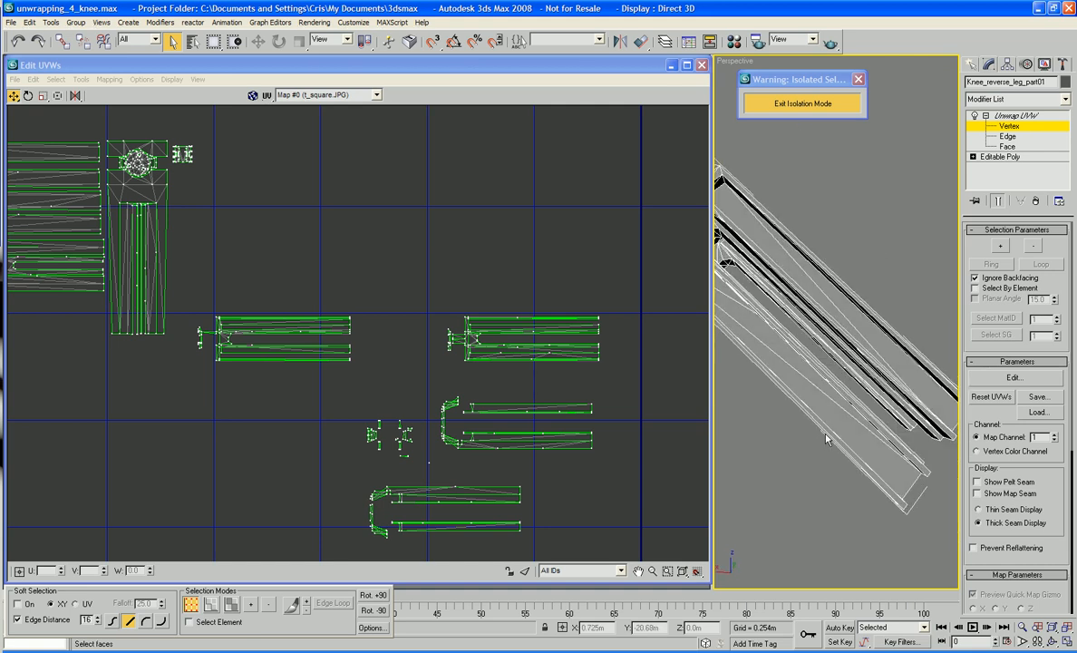
click(988, 146)
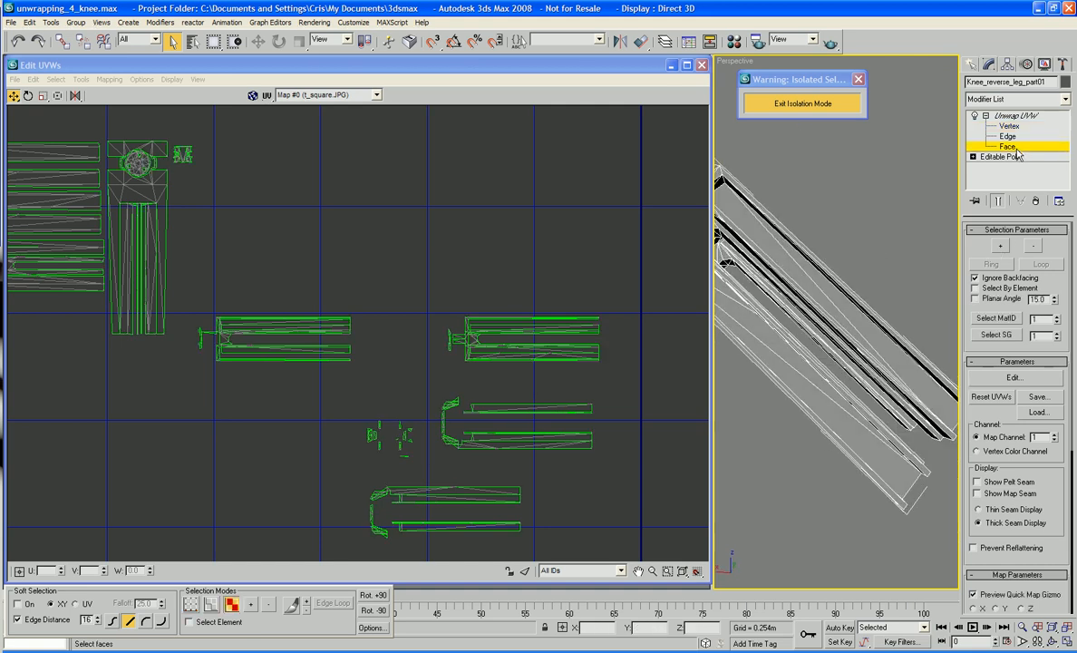
click(909, 453)
scroll(809, 403, up, 3)
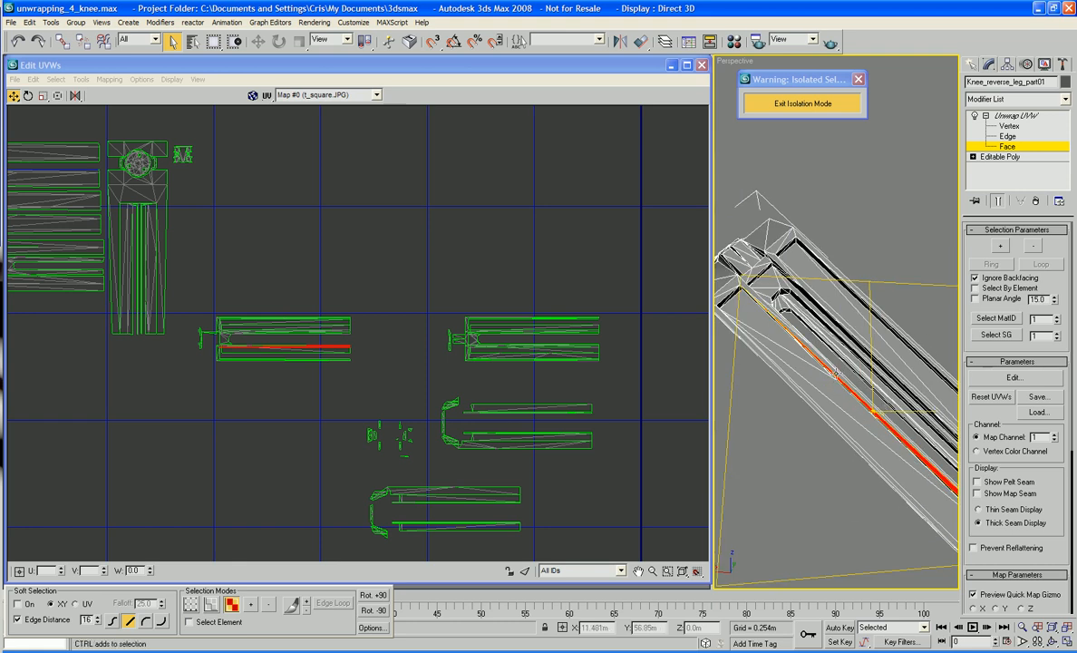
ctrl+click(835, 372)
ctrl+click(744, 290)
ctrl+click(735, 284)
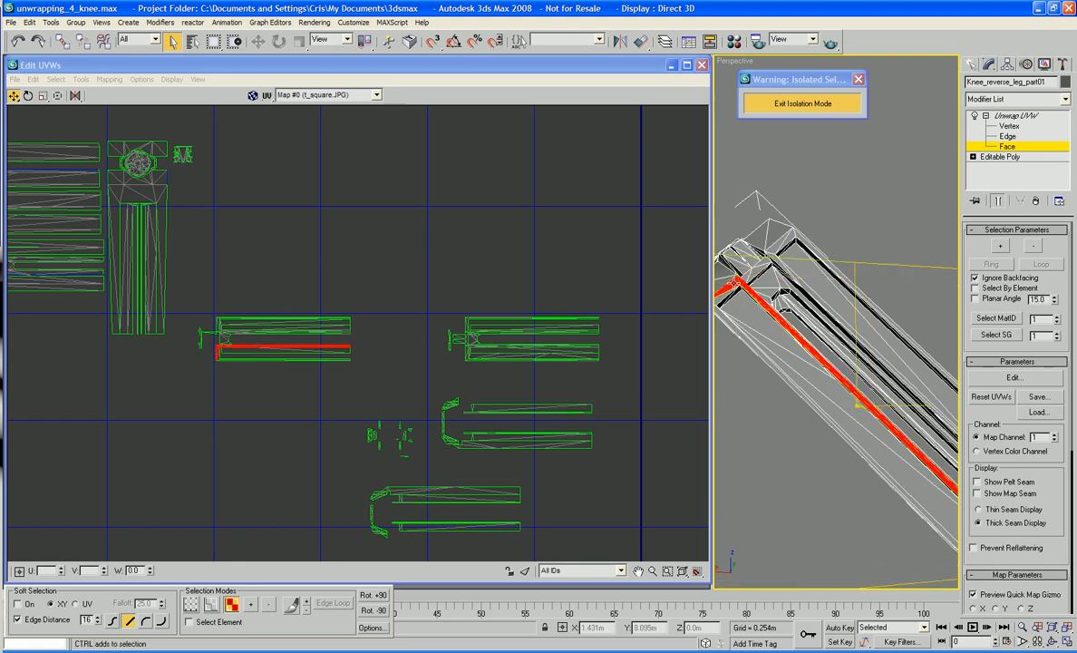
Add the rest of the short end and the opposite long strip to complete the first U-shaped rim selection
alt+middle_drag(760, 327, 787, 316)
ctrl+click(782, 288)
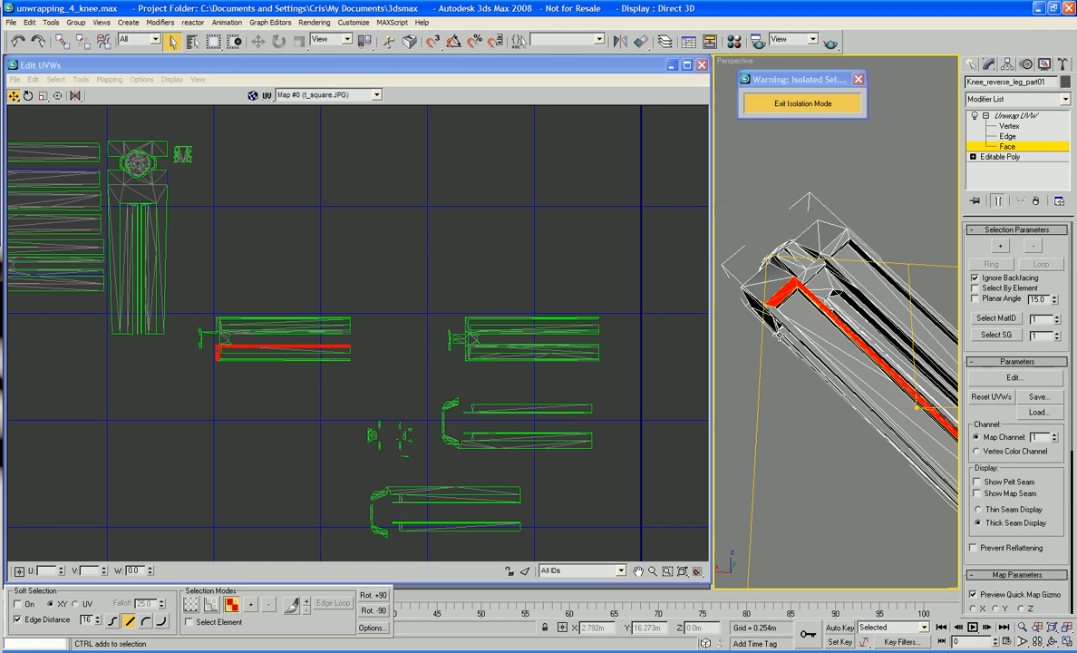
ctrl+click(784, 324)
middle_drag(883, 426, 808, 351)
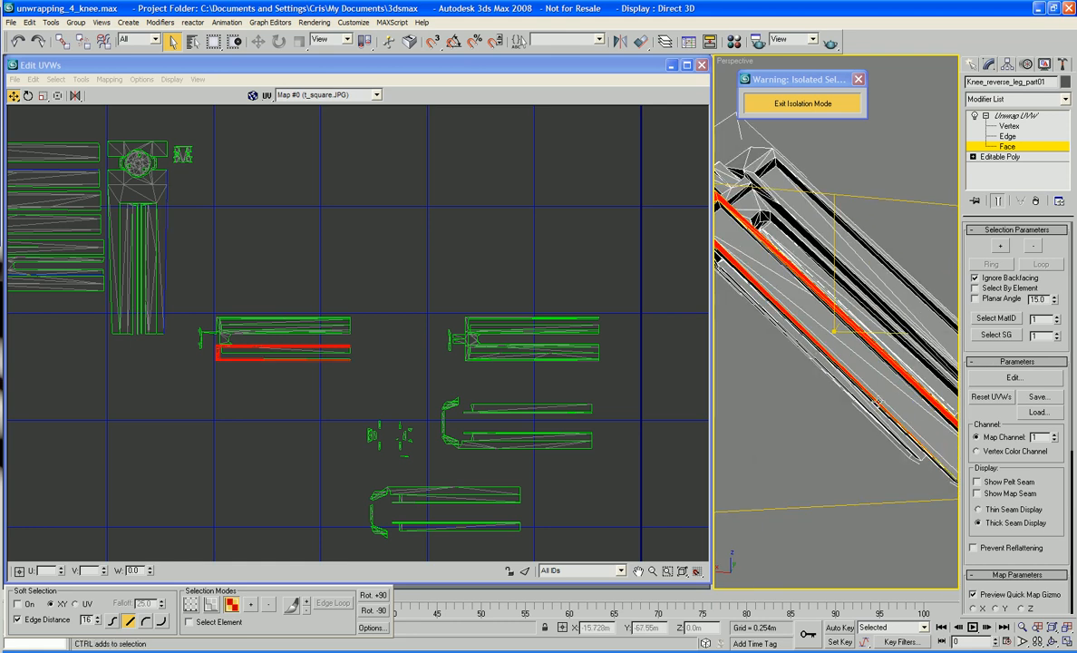
ctrl+click(876, 405)
middle_drag(896, 422, 909, 464)
Add the neighbouring U-shaped rim's inner long strip and its short end face to the selection
ctrl+click(904, 391)
ctrl+click(865, 428)
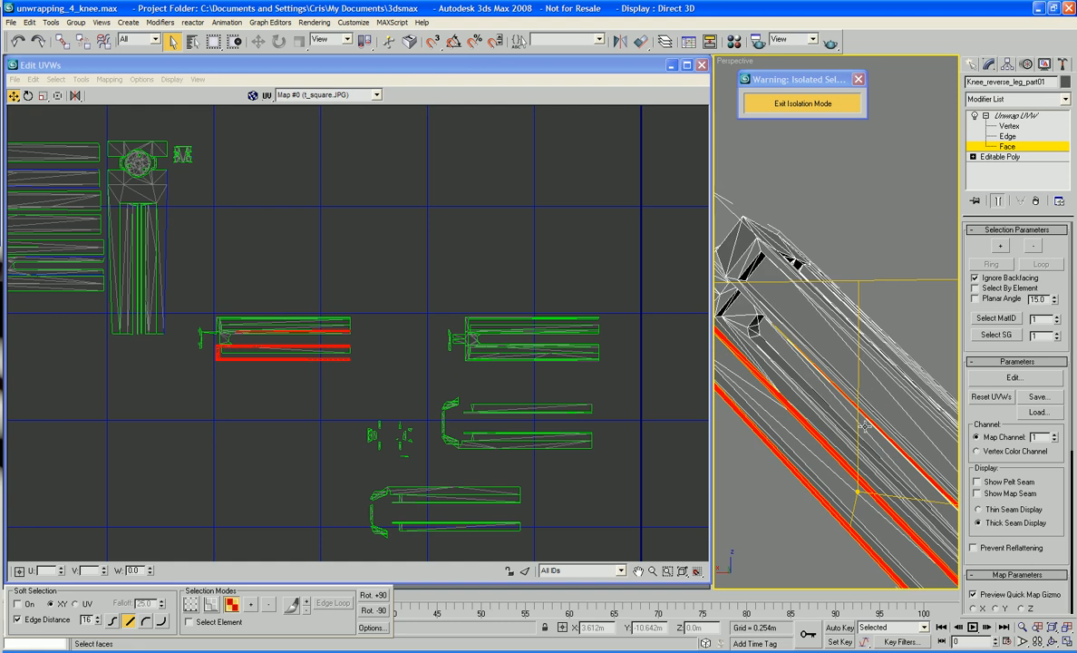
alt+middle_drag(840, 385, 845, 419)
ctrl+click(796, 362)
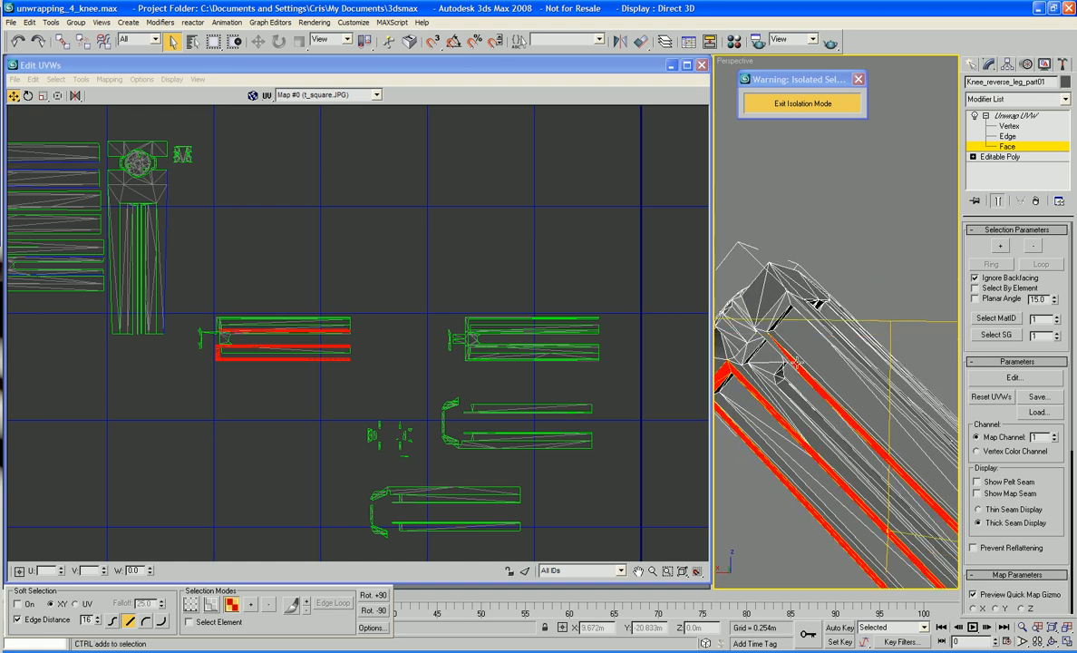
ctrl+click(776, 348)
ctrl+click(774, 315)
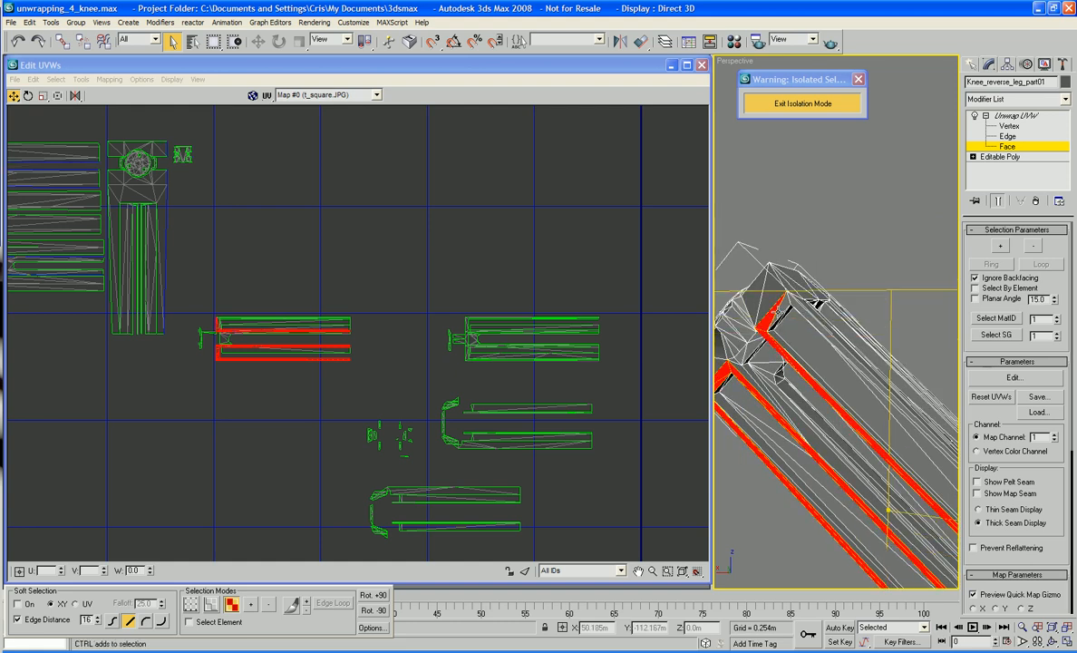
Add the second rim's remaining end and outer long strip to the face selection, and save the scene
ctrl+click(780, 307)
ctrl+click(813, 322)
mouse_move(870, 370)
middle_down()
mouse_move(786, 302)
mouse_move(872, 389)
middle_up()
ctrl+click(877, 394)
middle_drag(920, 444, 827, 459)
alt+middle_drag(875, 348, 907, 369)
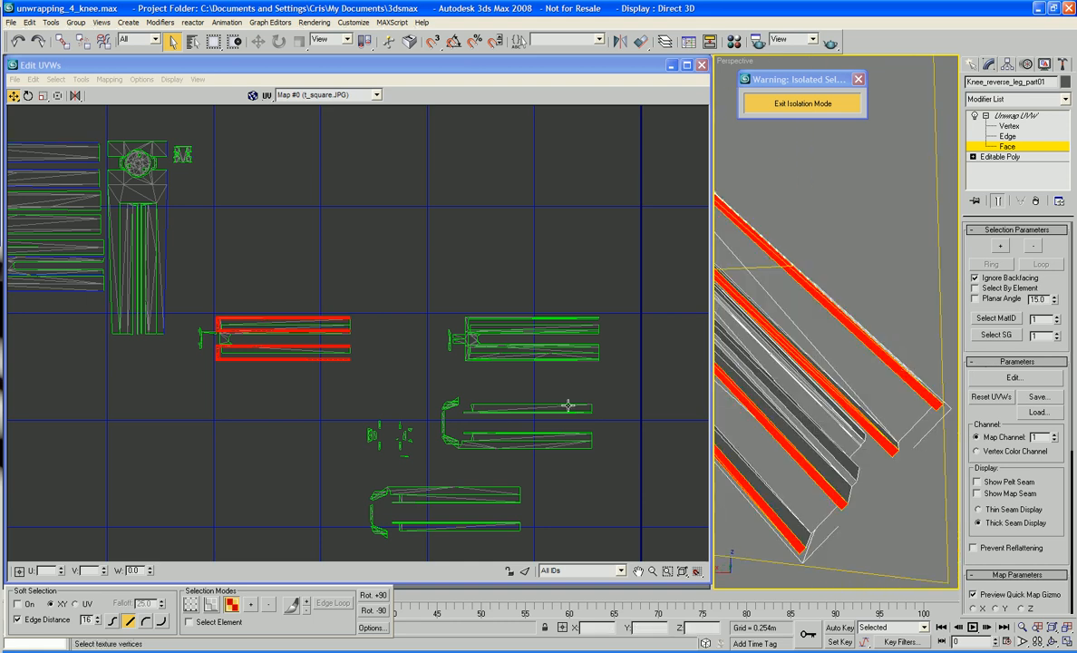
key(ctrl+s)
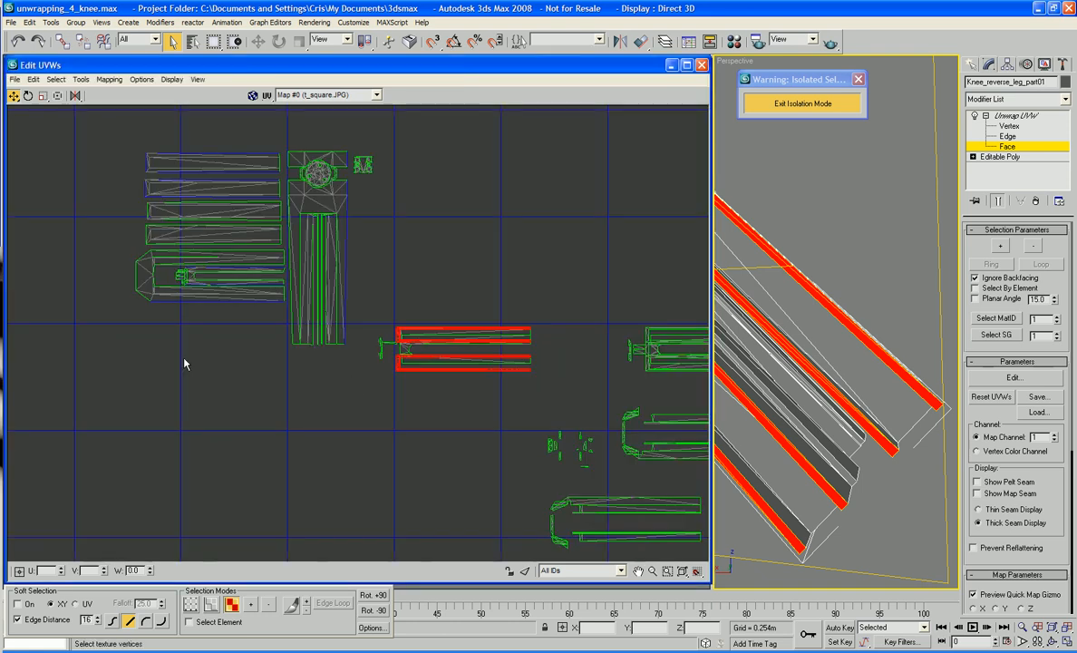
Move the two selected U-shaped rim pieces directly beneath the packed channel islands in the UV layout
right_click(463, 368)
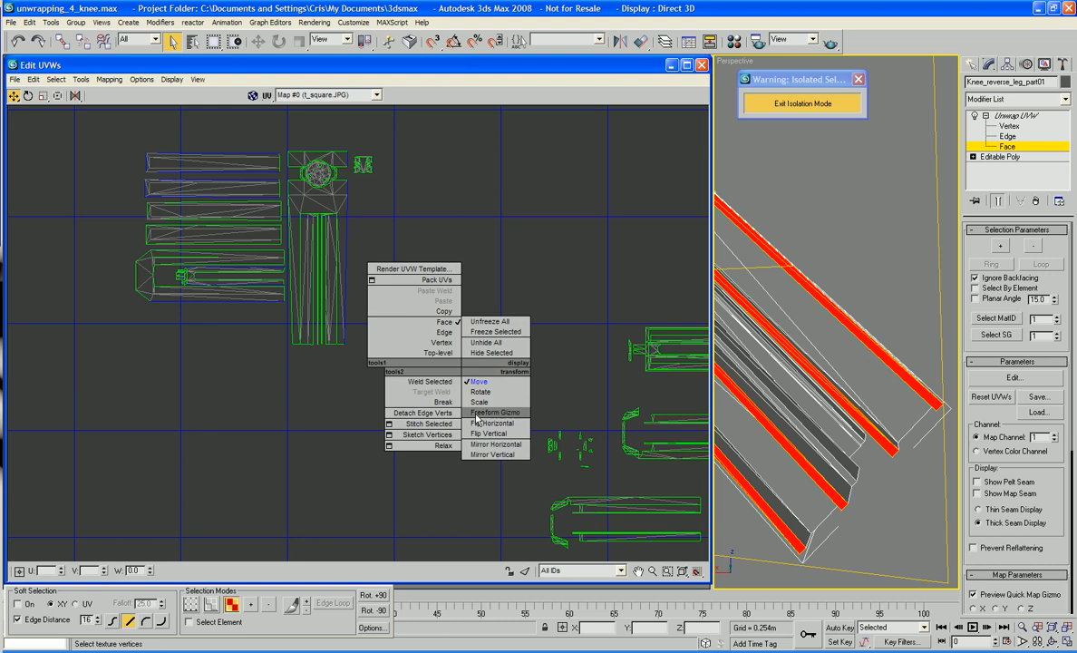
click(447, 378)
drag(447, 377, 190, 350)
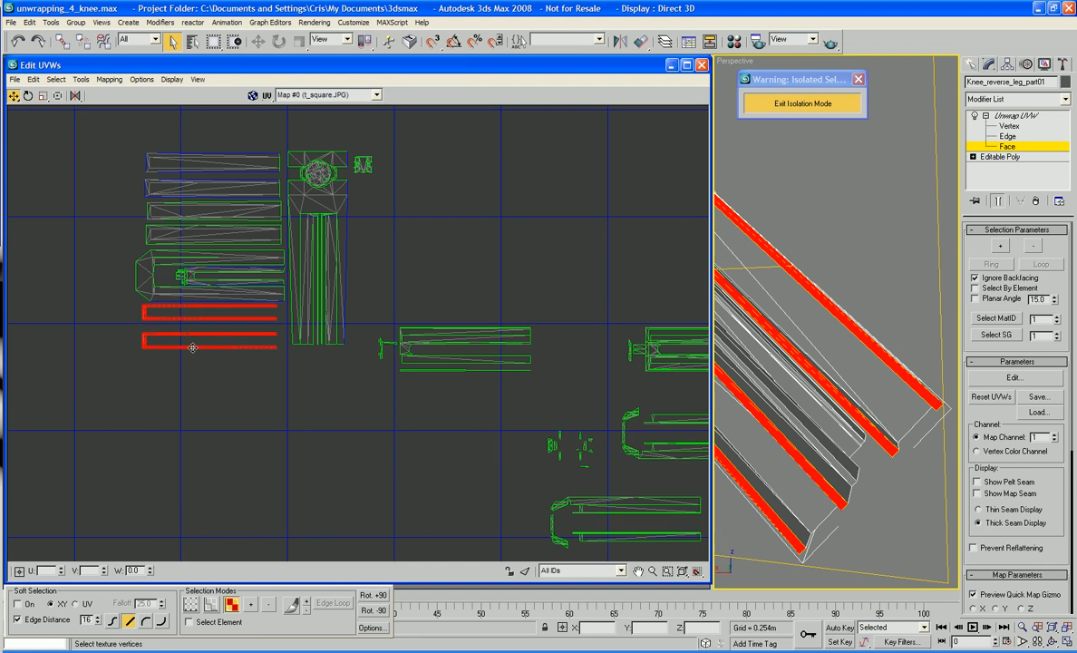
Clear the selection and select the first narrow rim strip faces on the opposite side of the model
scroll(881, 401, down, 4)
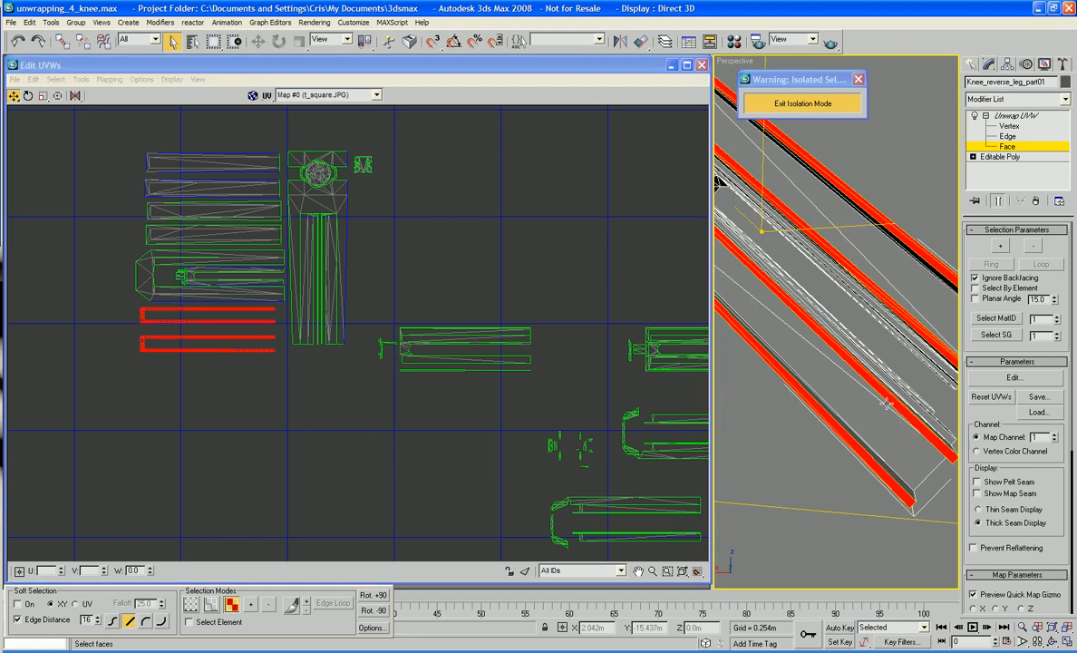
alt+middle_drag(877, 361, 682, 406)
middle_drag(841, 364, 818, 381)
scroll(849, 401, up, 2)
scroll(817, 380, up, 5)
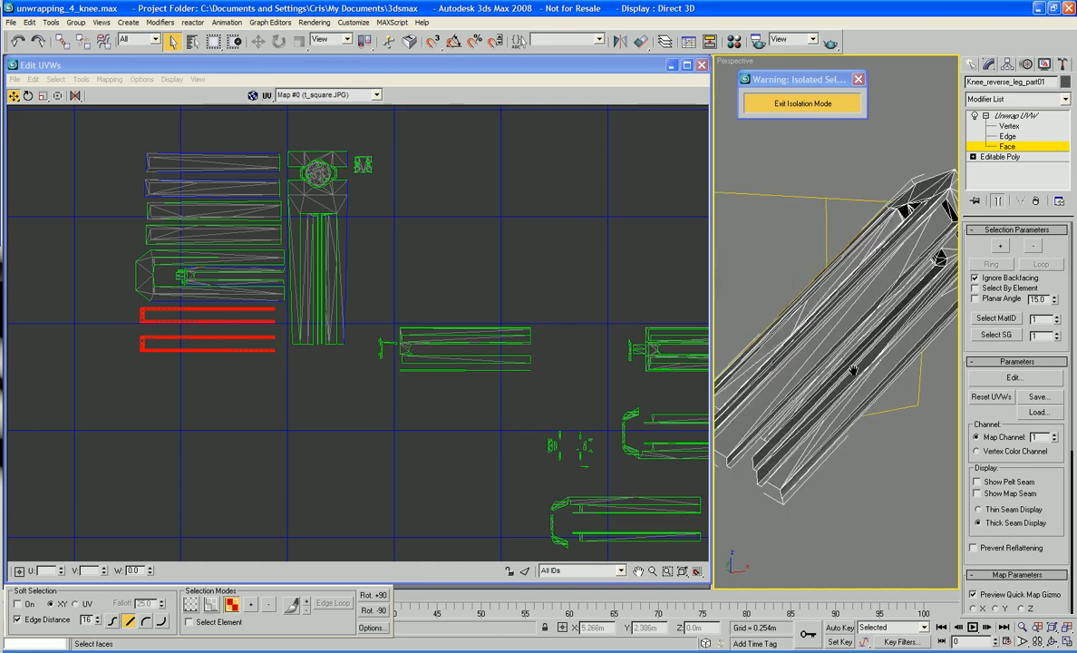
alt+middle_drag(852, 361, 772, 471)
click(751, 556)
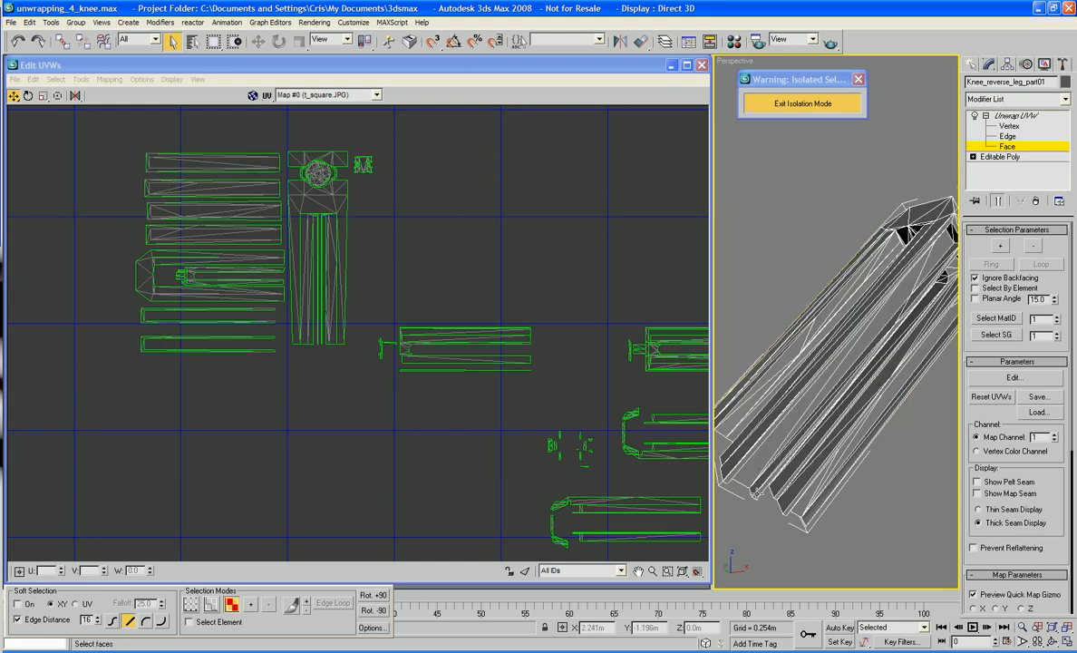
click(757, 493)
ctrl+click(735, 467)
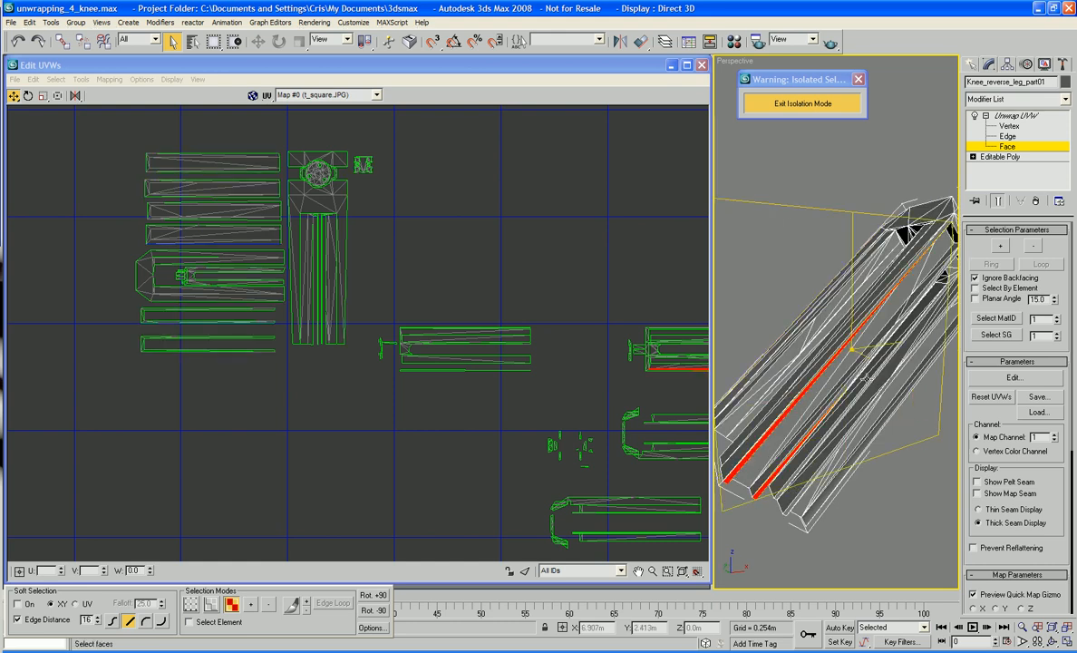
Add the remaining long strip faces and the short end faces to complete this side's first U-shaped rim selection
alt+middle_drag(867, 378, 804, 395)
alt+middle_drag(803, 396, 835, 399)
ctrl+click(827, 381)
ctrl+click(880, 343)
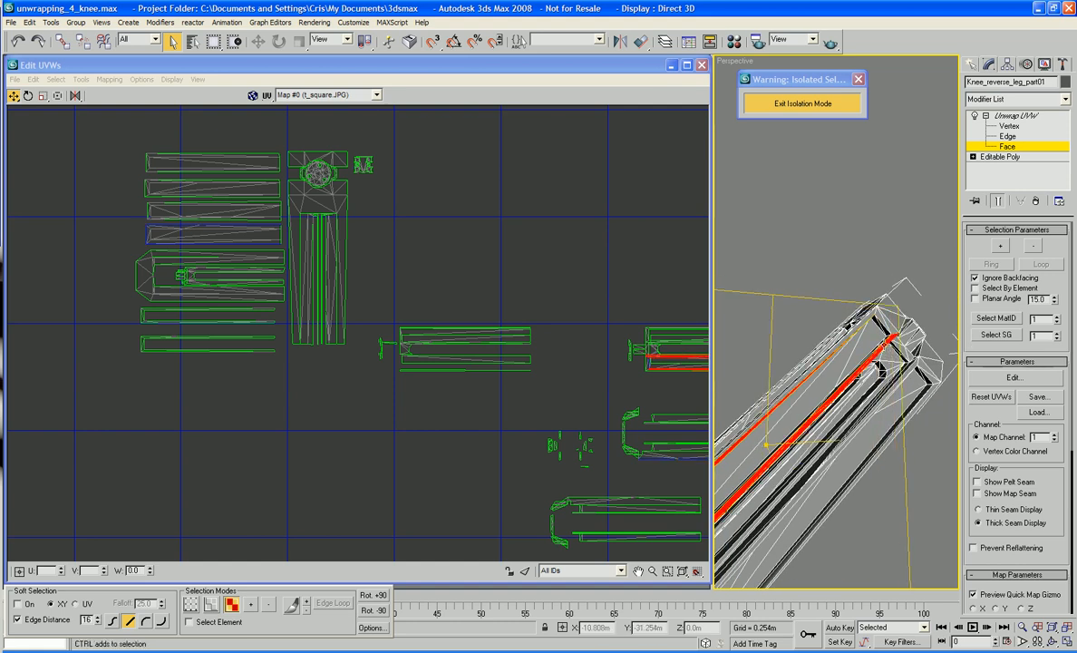
ctrl+click(890, 328)
ctrl+click(868, 319)
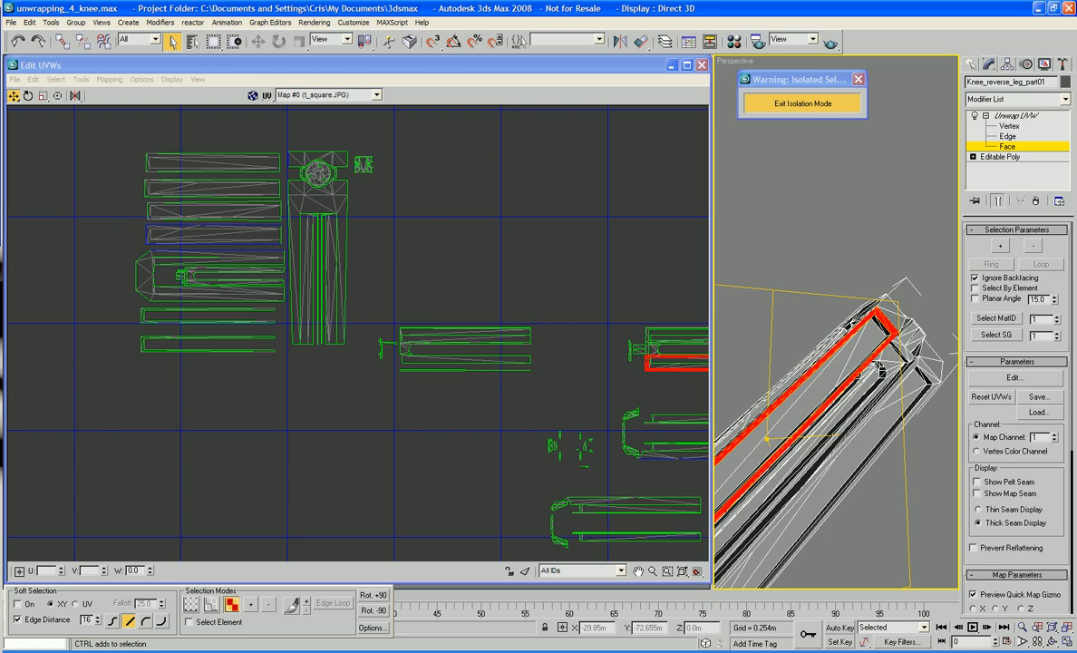
Add this side's second U-shaped rim to the selection, including both long strips and the short end, and drop the wrongly picked face
alt+middle_drag(870, 337, 886, 375)
scroll(884, 372, up, 6)
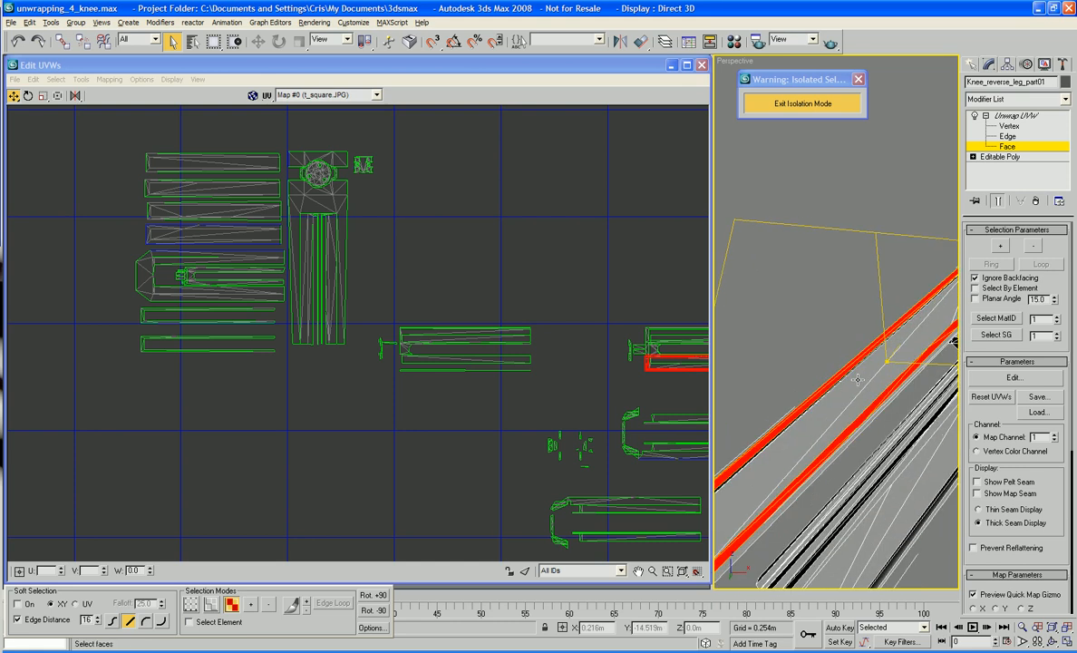
alt+middle_drag(886, 434, 842, 447)
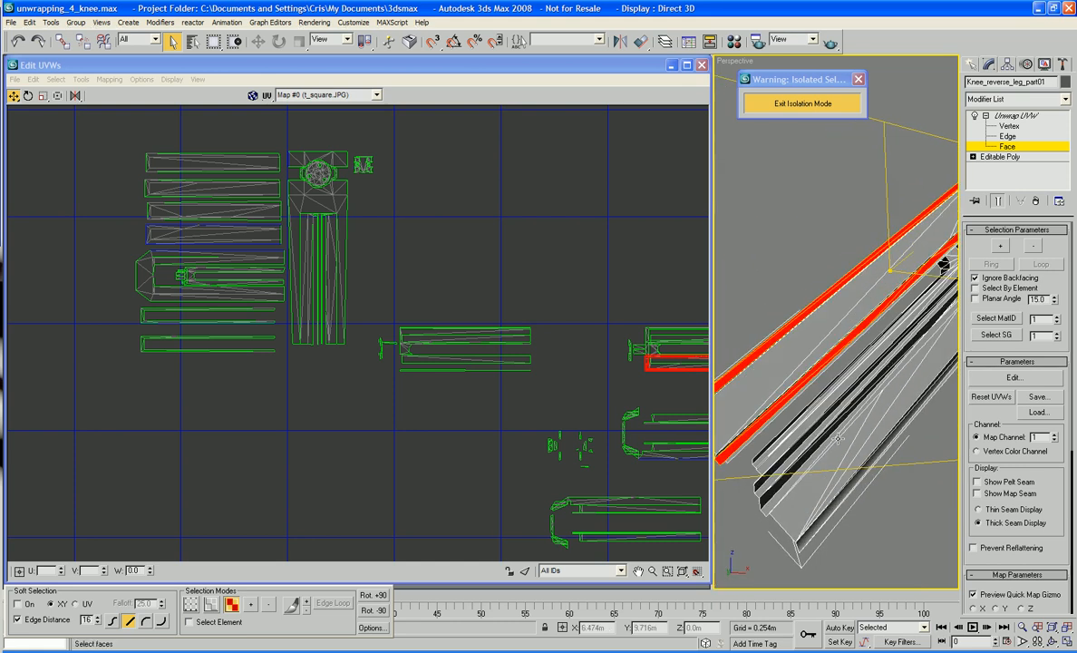
ctrl+click(900, 363)
alt+middle_drag(900, 363, 773, 444)
alt+click(839, 362)
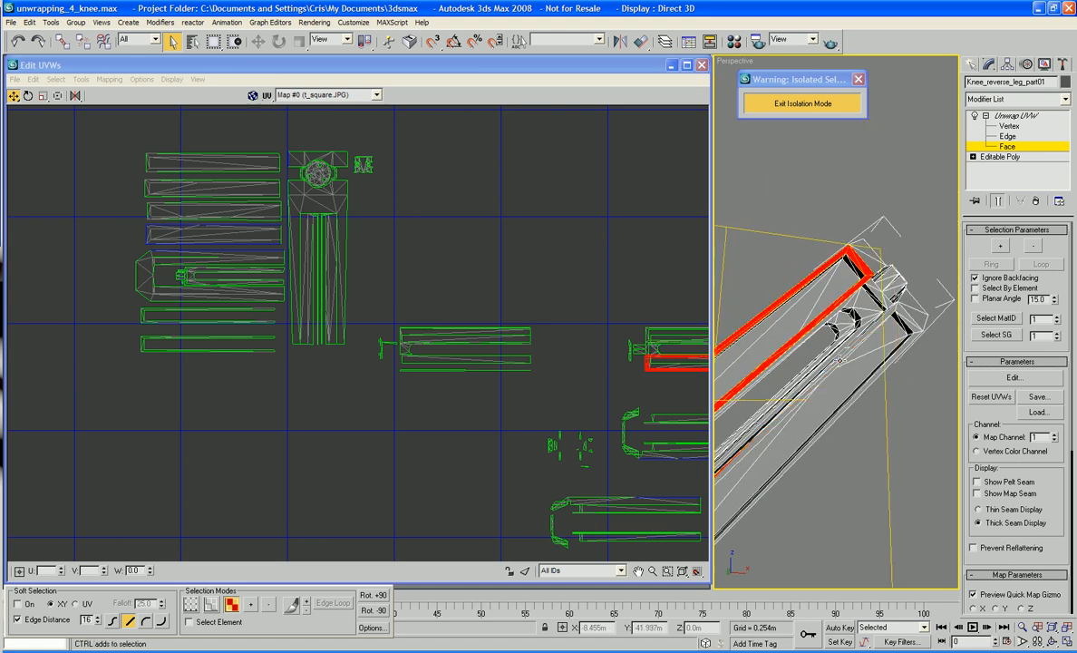
ctrl+click(875, 353)
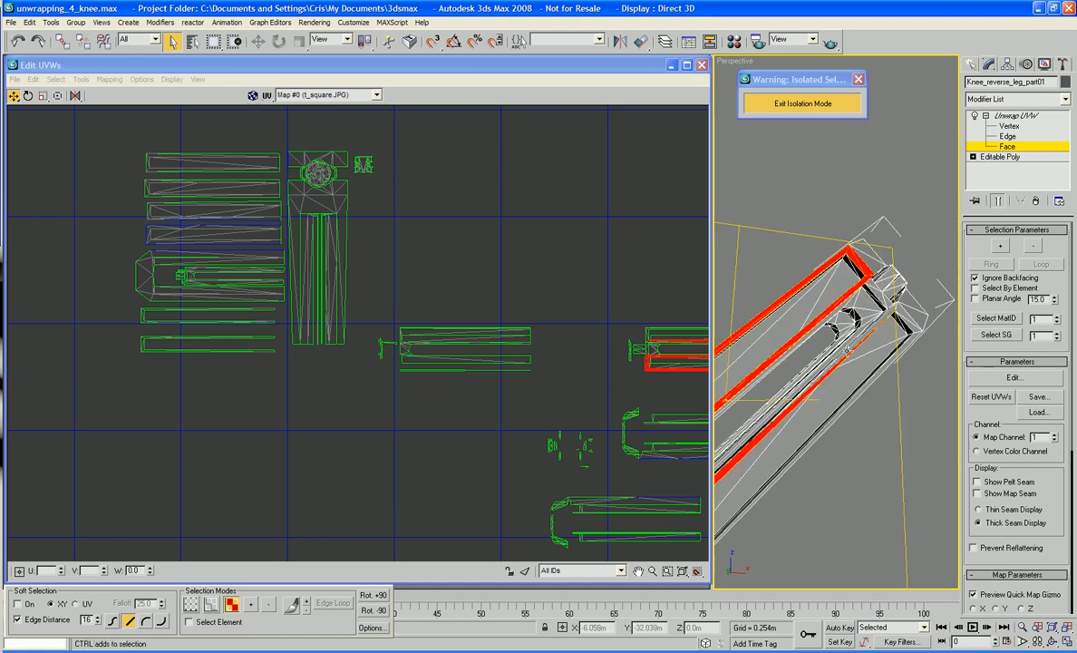
ctrl+click(919, 326)
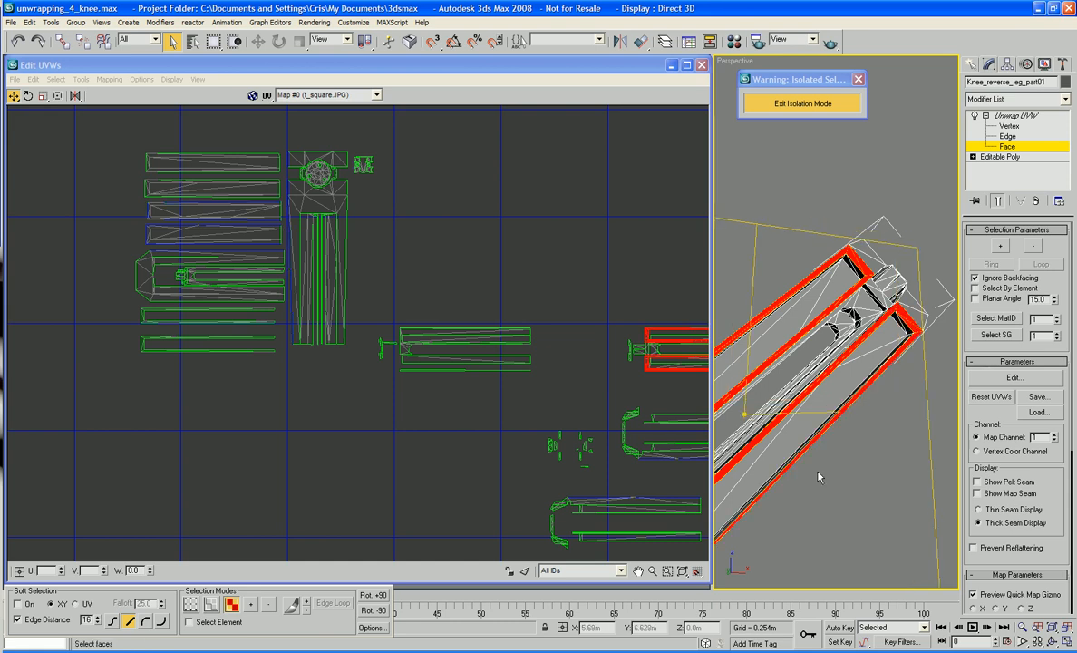
middle_drag(758, 436, 901, 435)
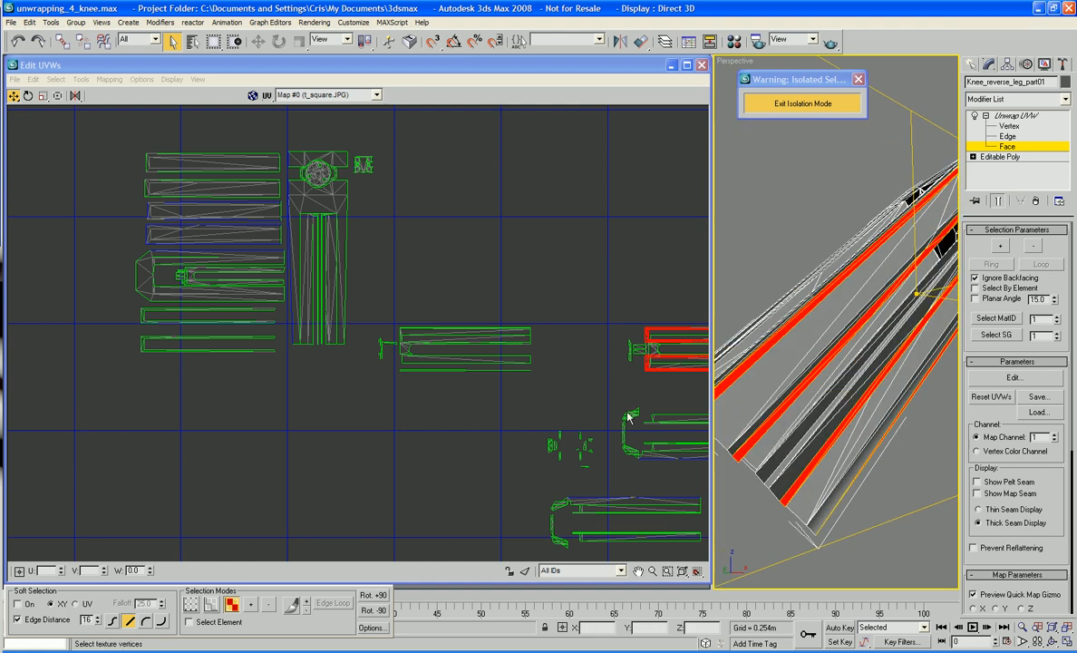
Move the two newly selected rim pieces below the packed islands and rotate them 180 degrees
middle_drag(637, 385, 524, 385)
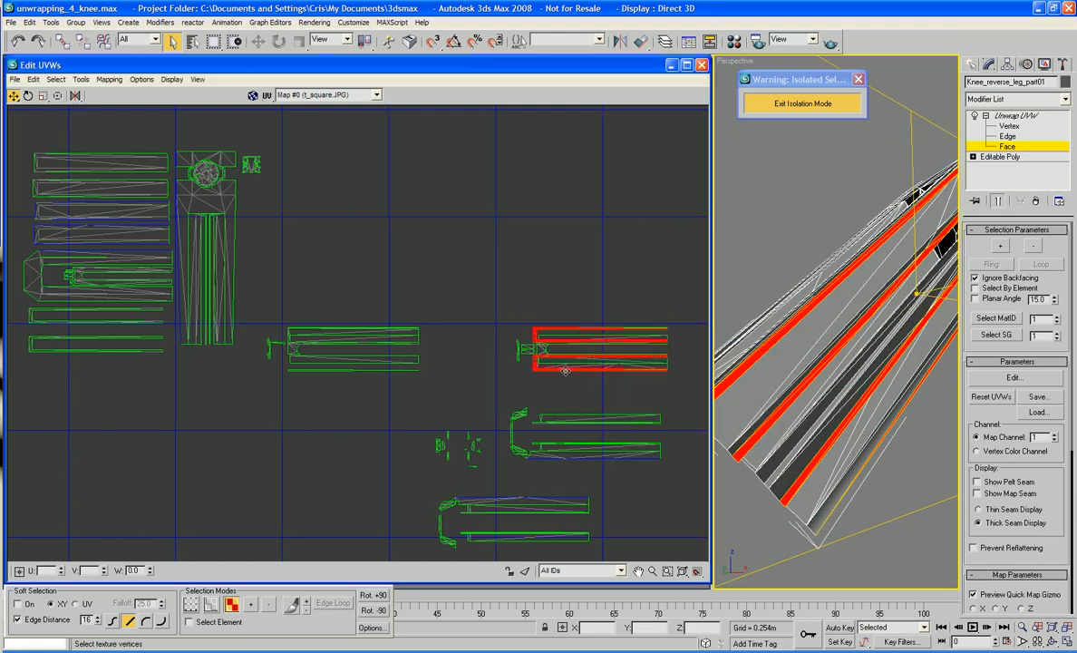
drag(558, 366, 80, 444)
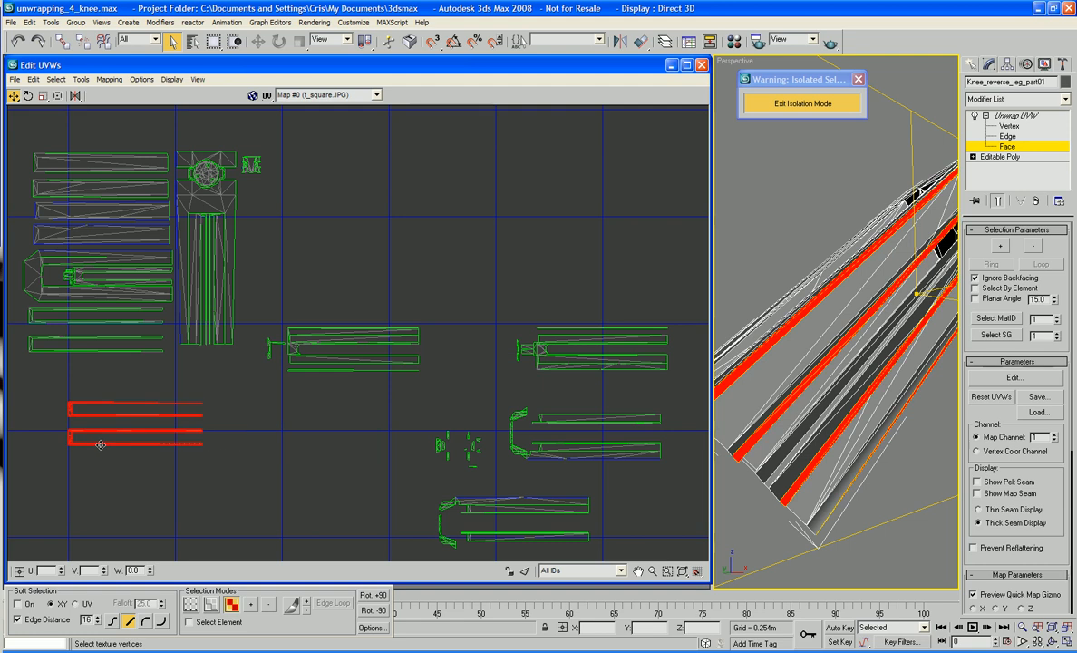
right_click(97, 440)
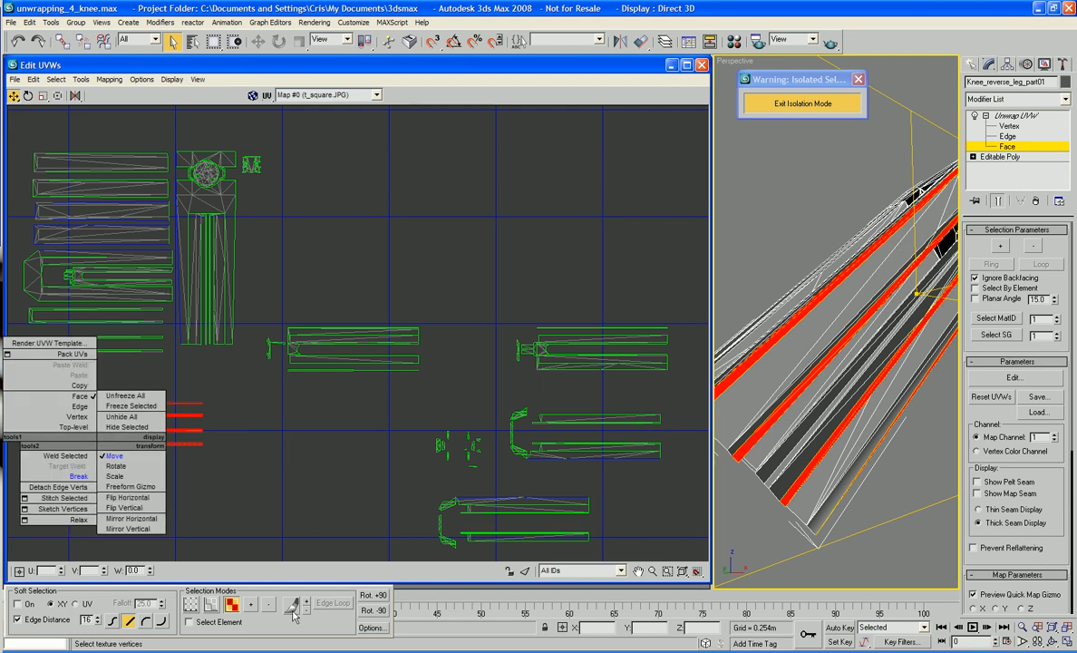
click(374, 595)
click(374, 596)
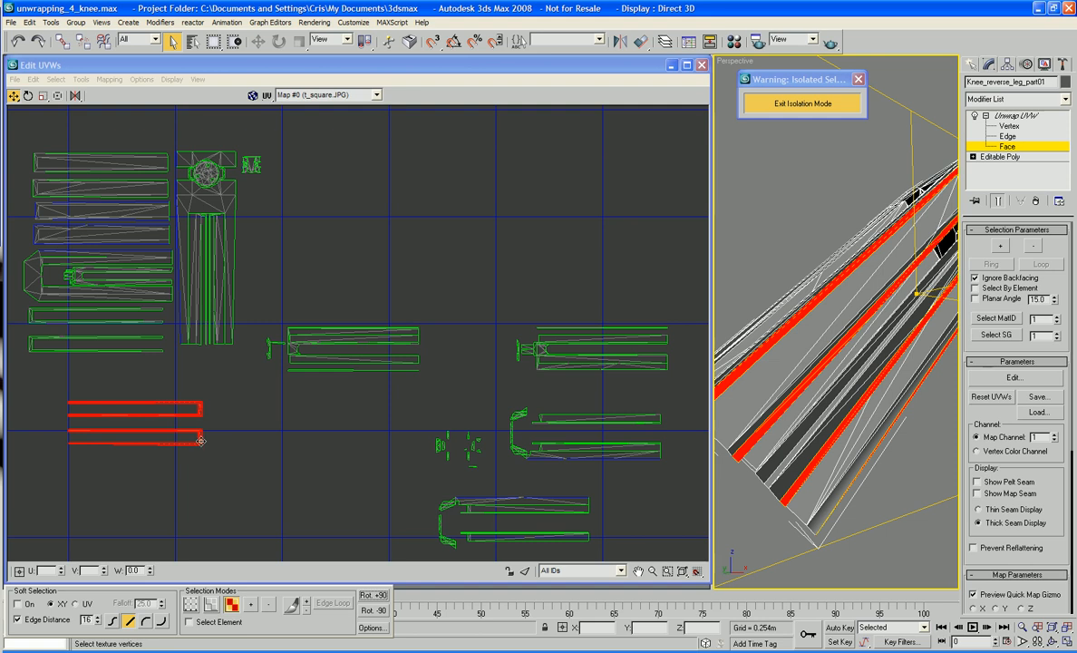
Move the rotated rim pieces up so their prongs interlock with the first pair of rims, and clear the selection
drag(201, 441, 170, 353)
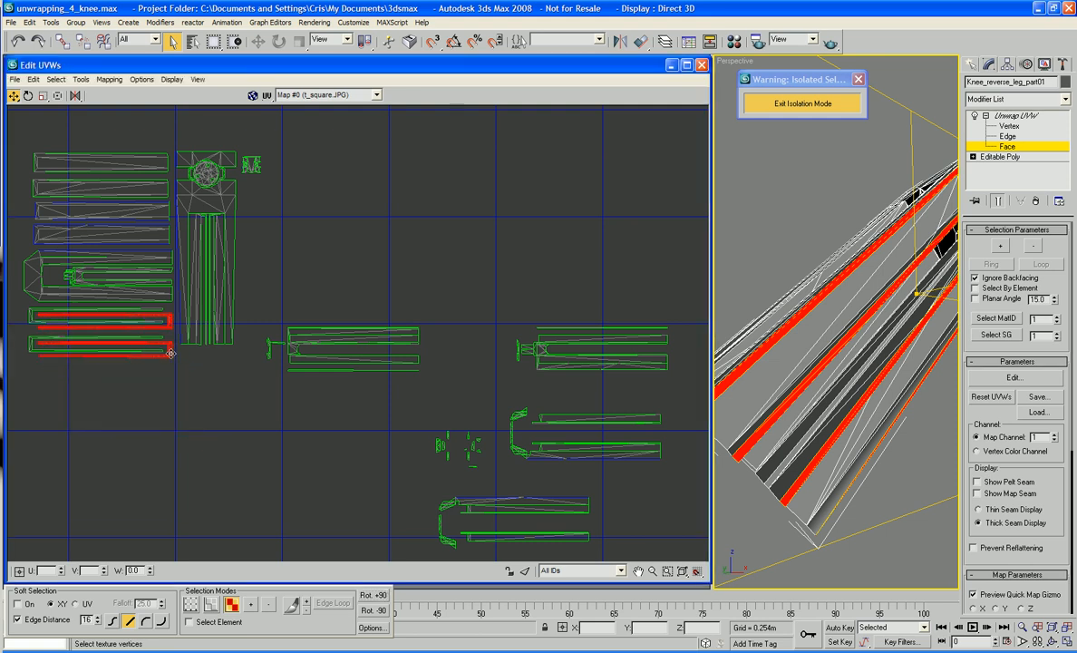
click(211, 391)
scroll(277, 432, down, 2)
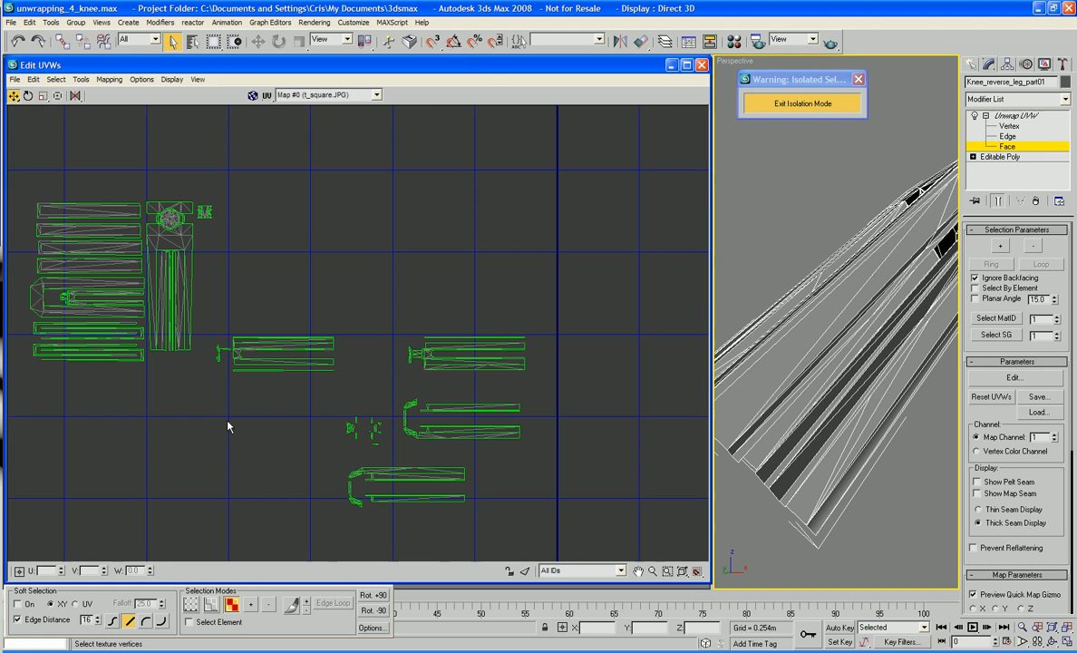
Break the bracket-shaped end piece off its strips and move it beside the packed islands, just below the small piece
middle_drag(320, 430, 312, 402)
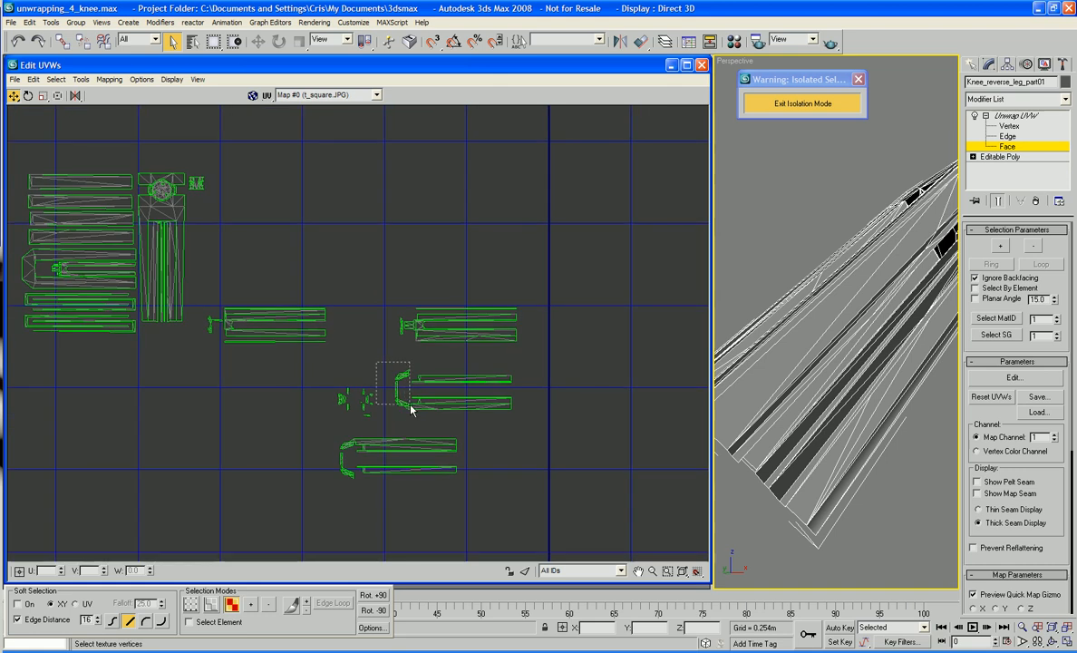
drag(410, 404, 368, 379)
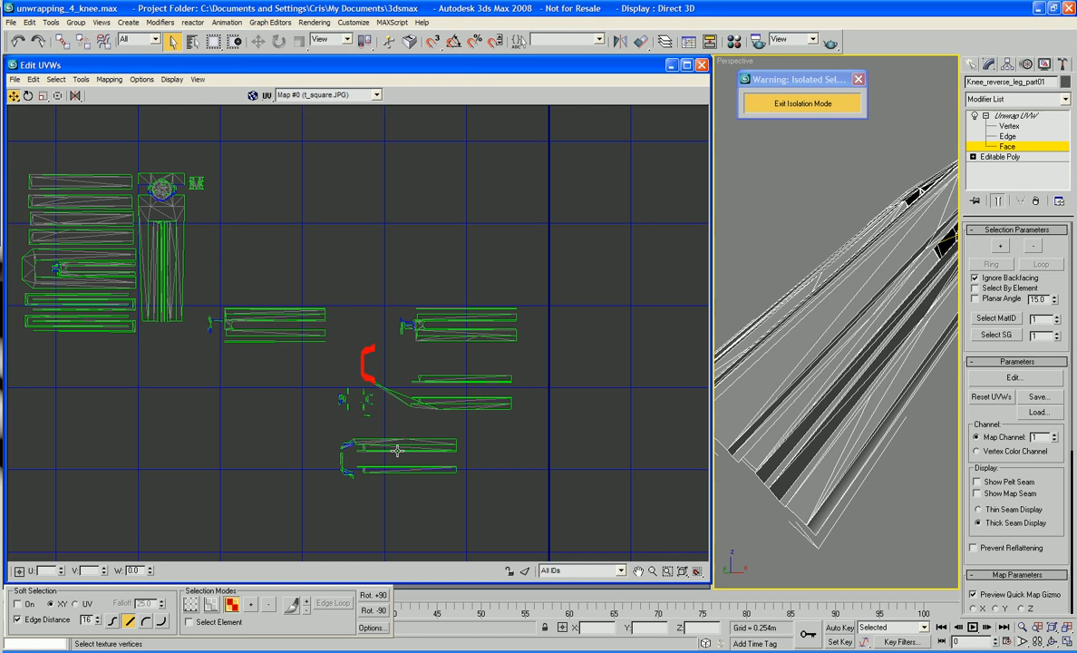
key(ctrl+z)
right_click(399, 401)
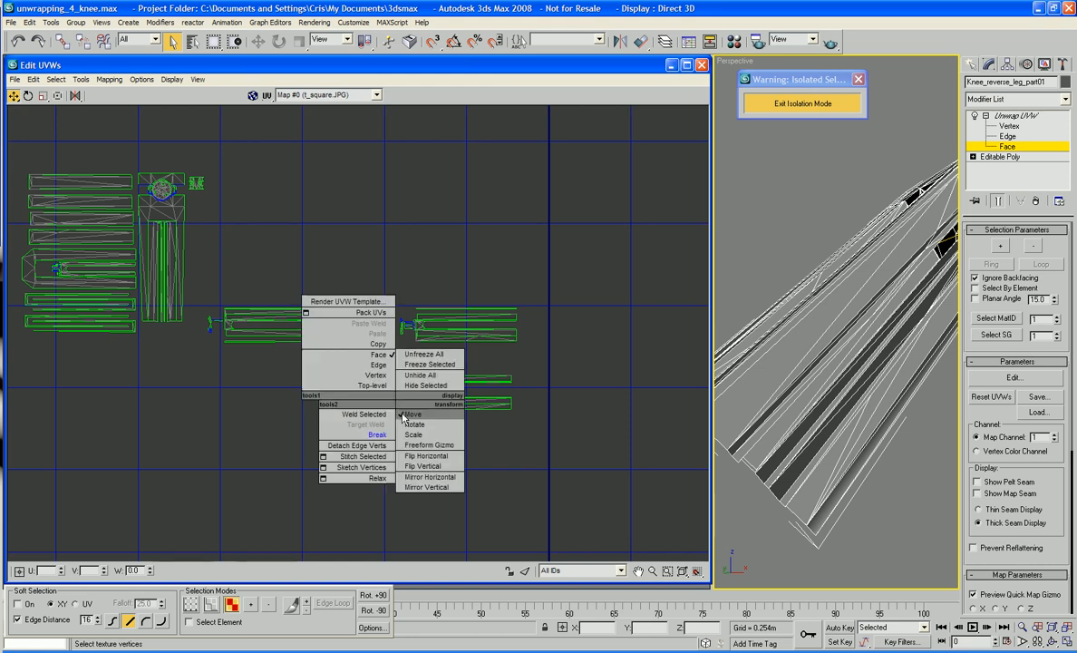
click(390, 434)
drag(402, 404, 195, 227)
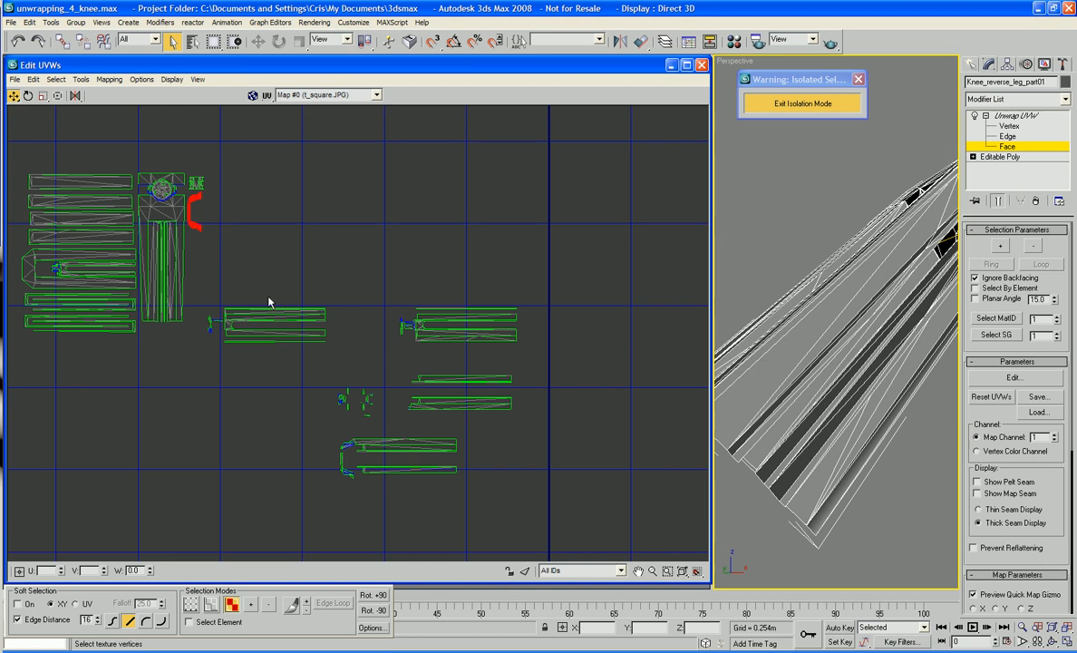
click(349, 281)
Check in the model which UV piece the dark inner end face of the channel belongs to
alt+middle_drag(796, 381, 892, 326)
scroll(805, 387, down, 3)
scroll(901, 330, up, 3)
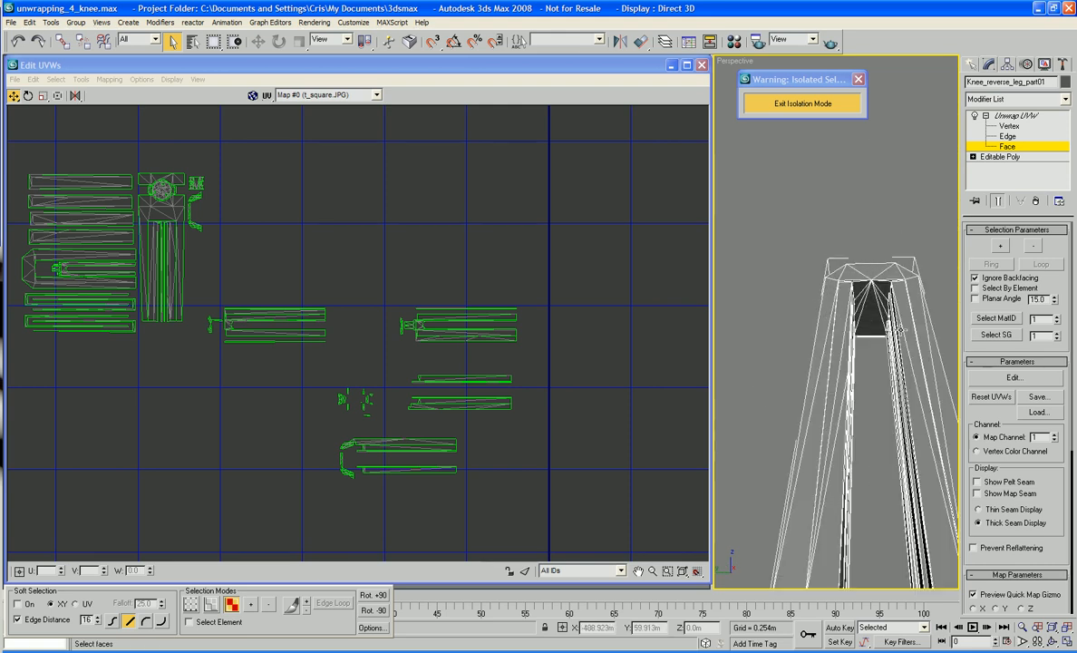
click(869, 317)
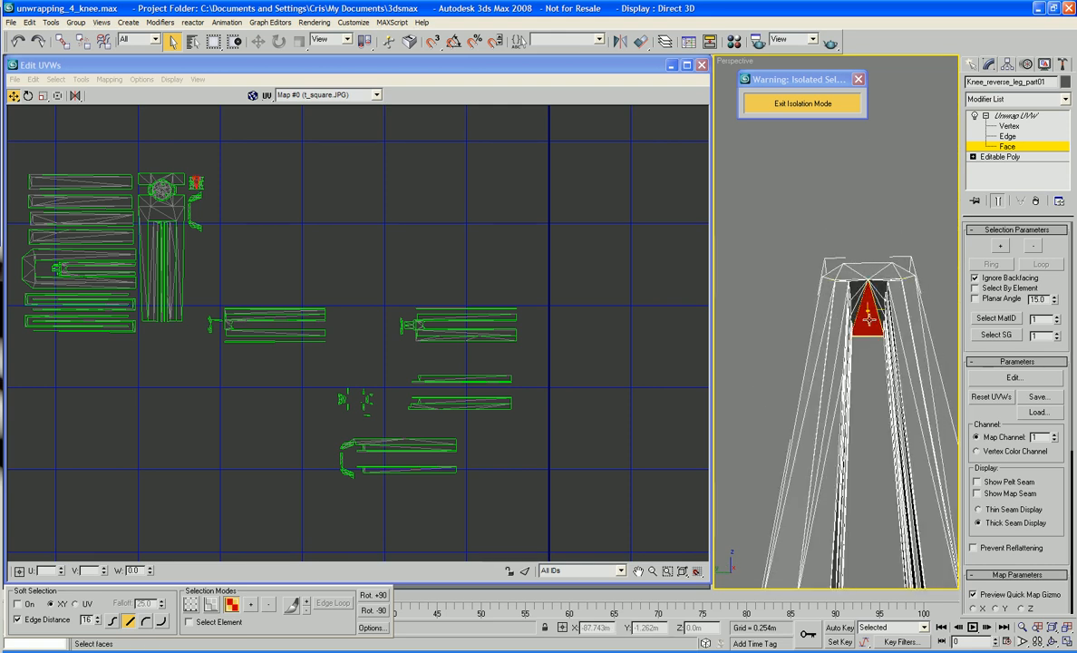
key(ctrl+z)
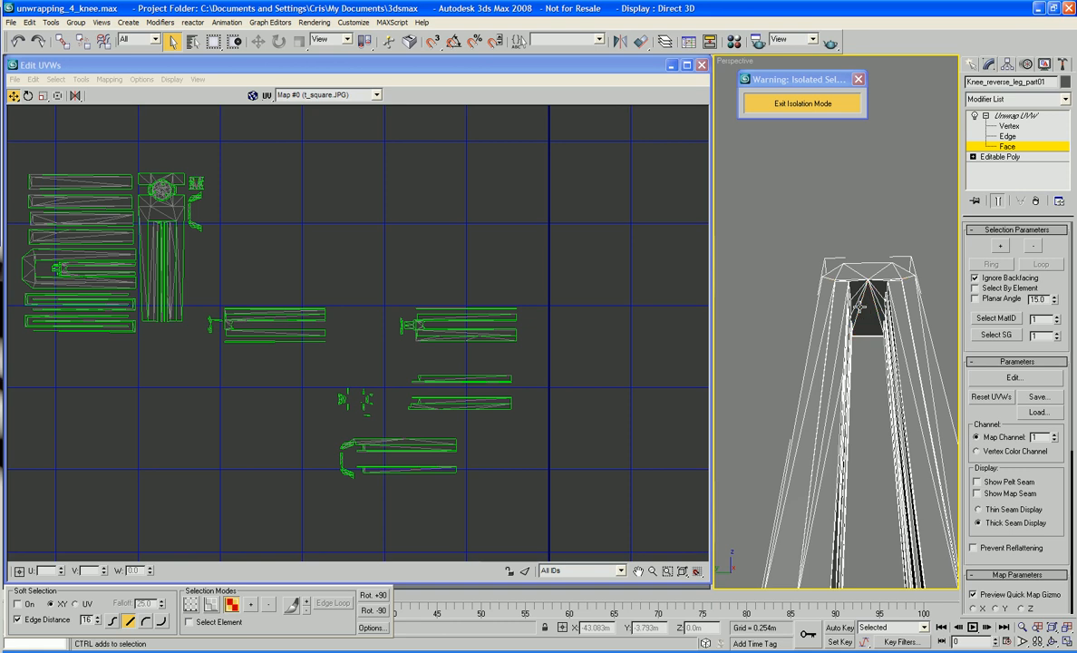
Select the group of small loose fragments, move it next to the bracket-shaped piece and scale it down
drag(332, 362, 398, 428)
alt+middle_drag(787, 447, 812, 440)
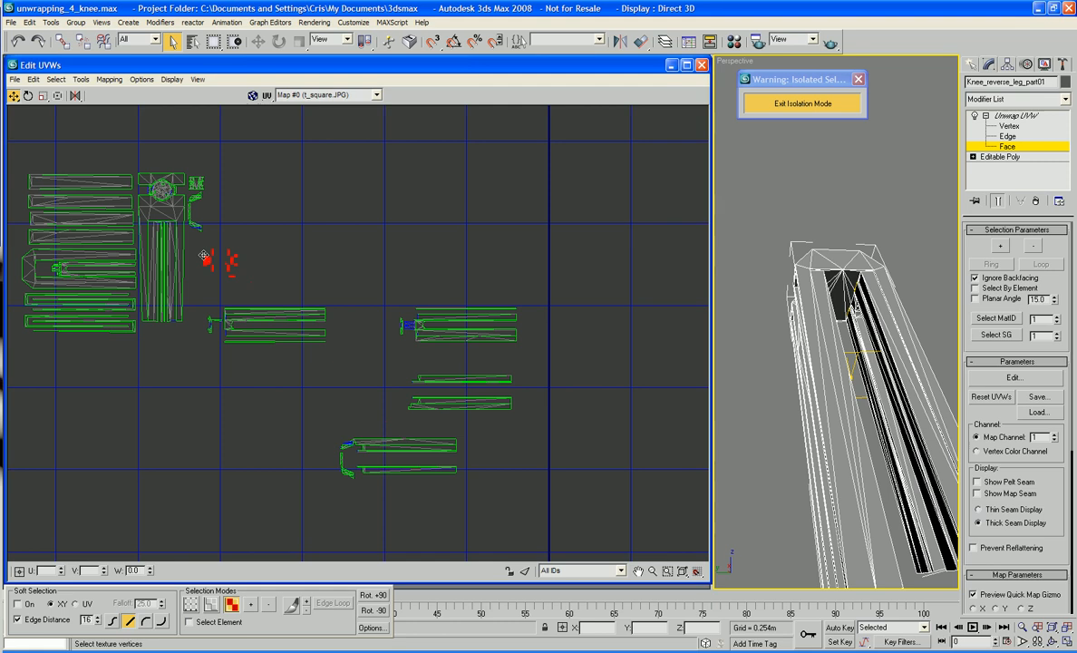
right_click(197, 209)
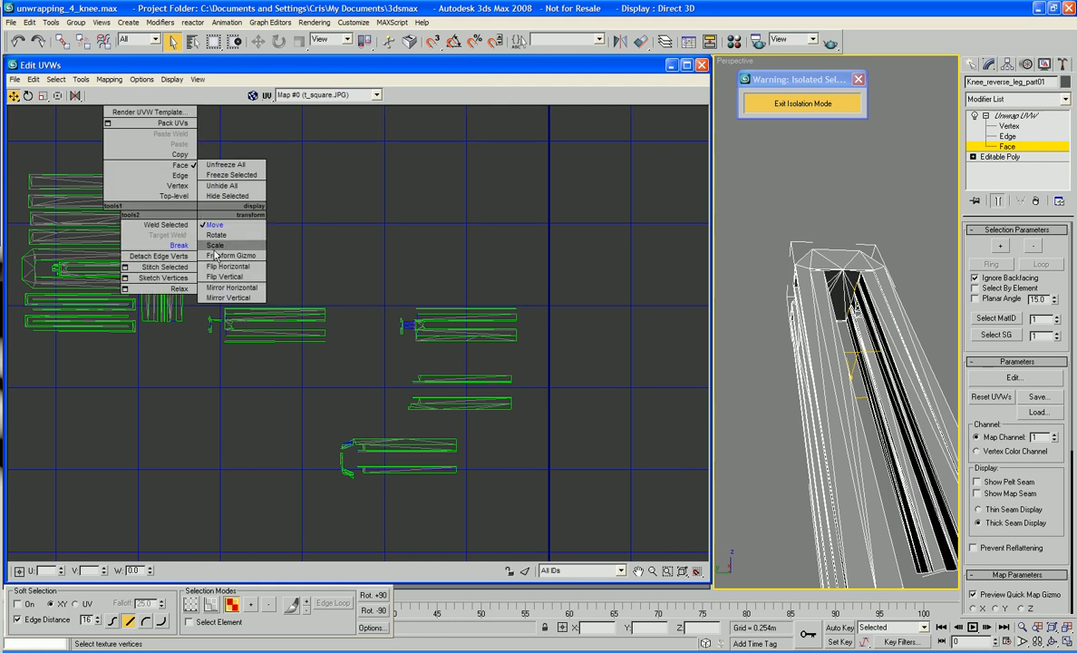
click(213, 243)
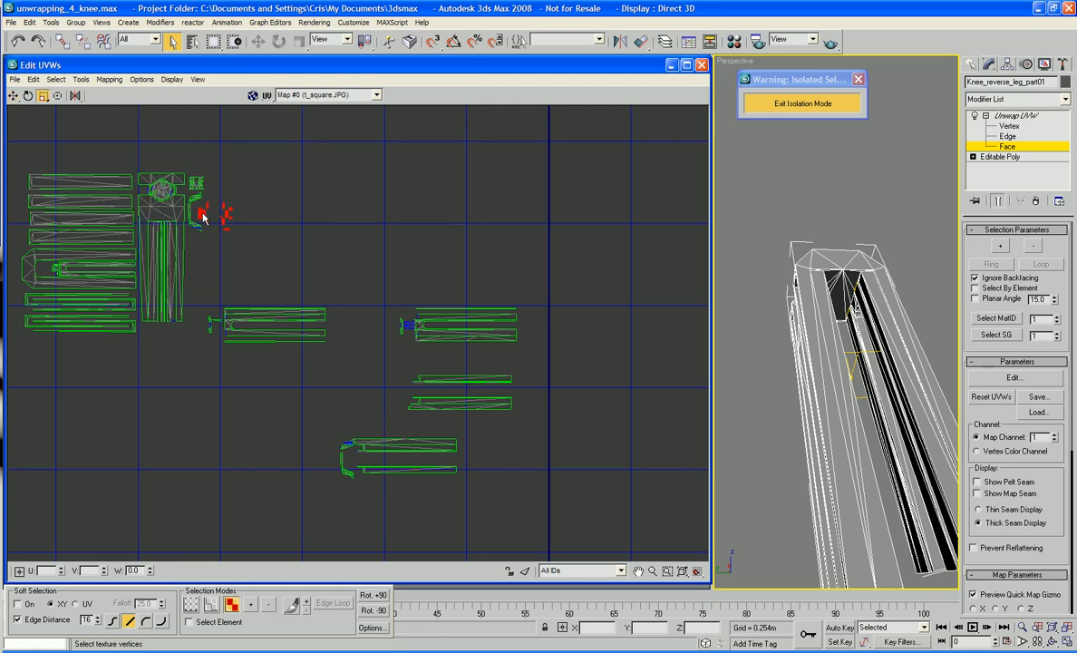
click(203, 217)
click(203, 218)
middle_drag(191, 218, 237, 239)
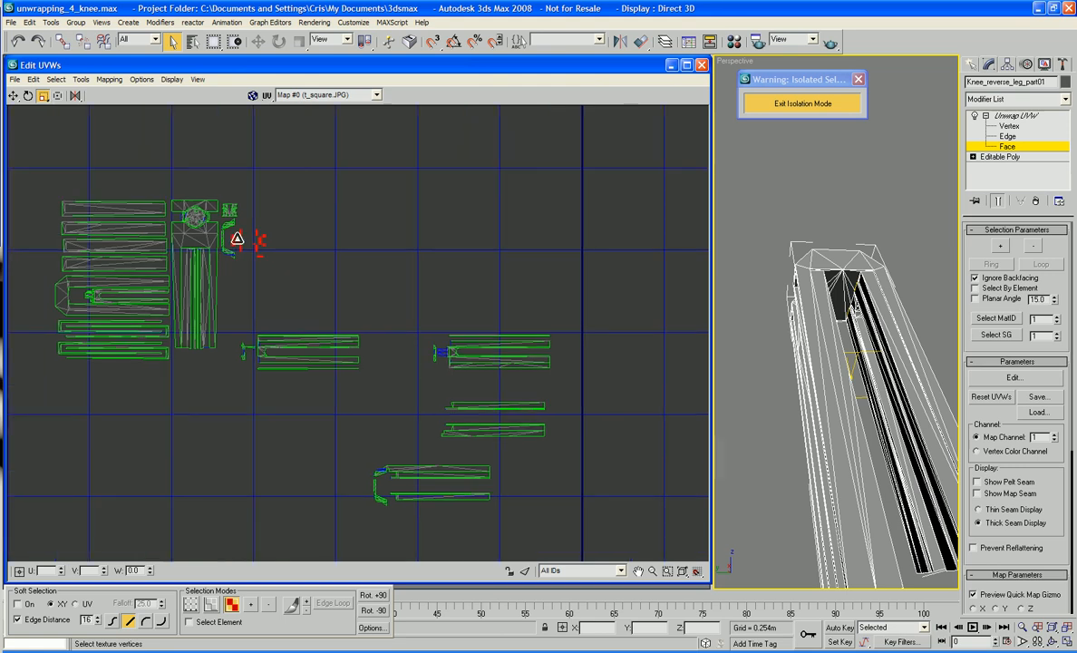
scroll(268, 246, up, 3)
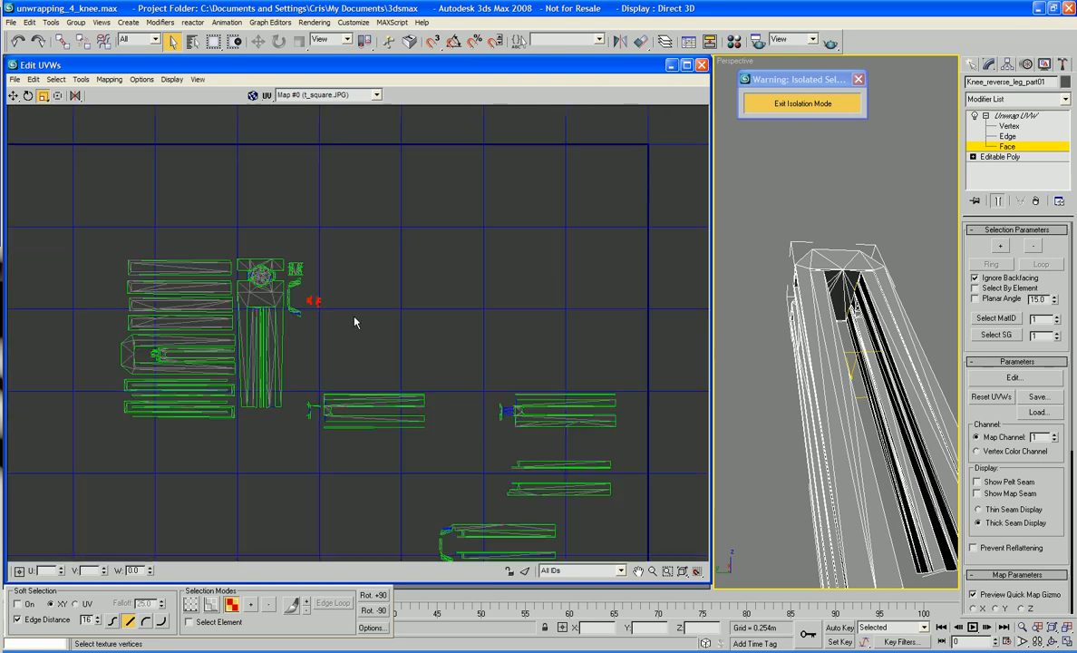
Move the shrunken fragments into the opening of the bracket-shaped piece
middle_drag(309, 282, 336, 292)
right_click(334, 326)
click(347, 335)
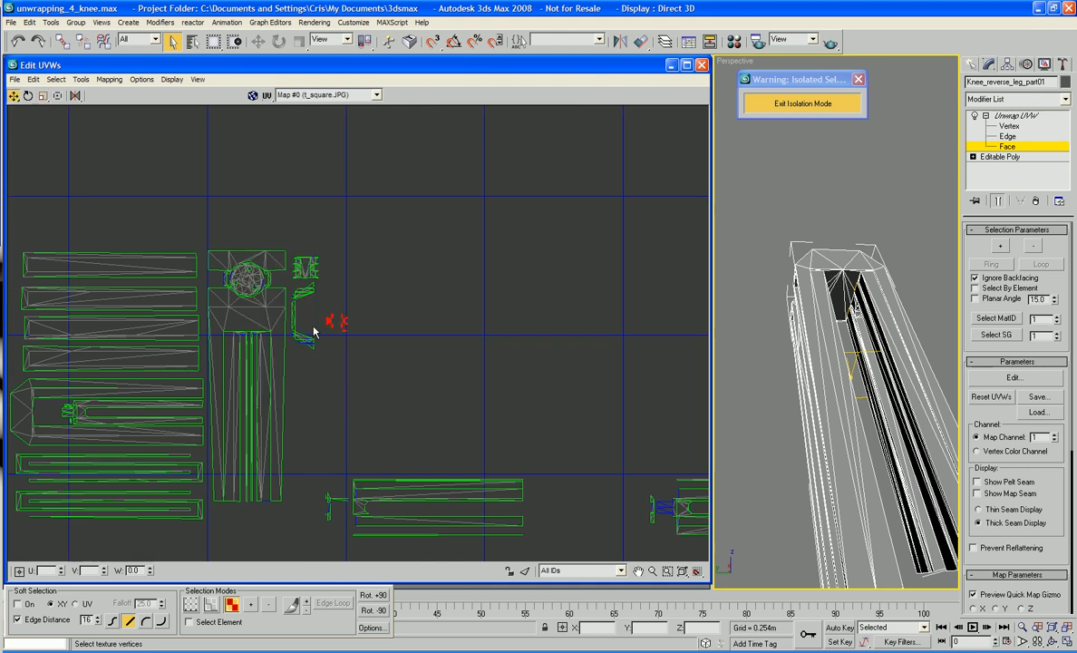
middle_drag(329, 321, 360, 339)
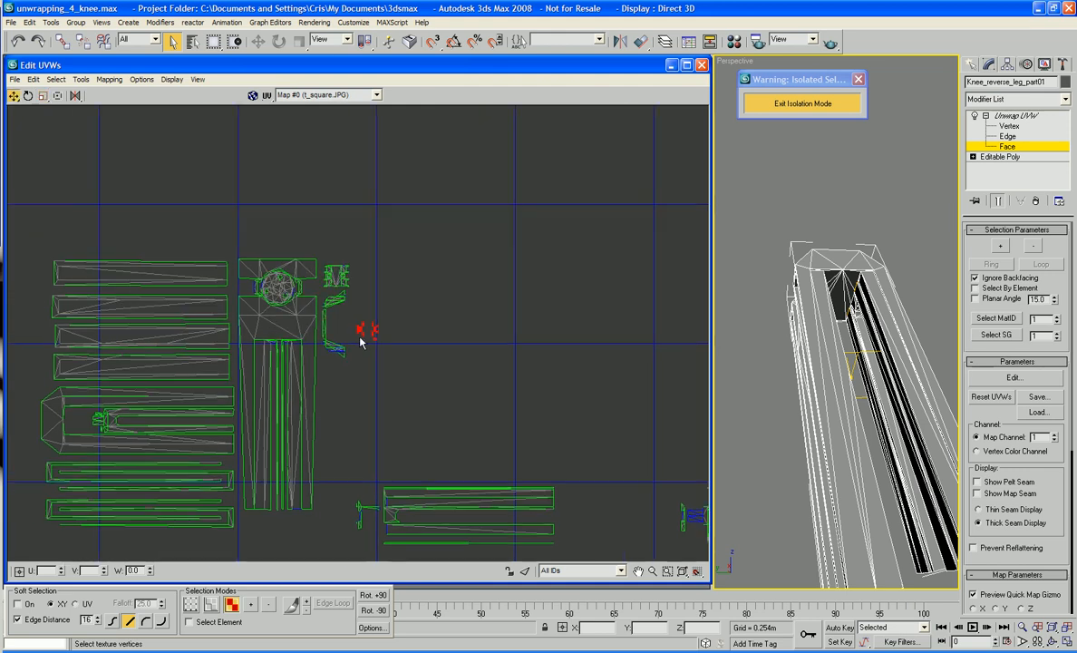
drag(340, 327, 305, 286)
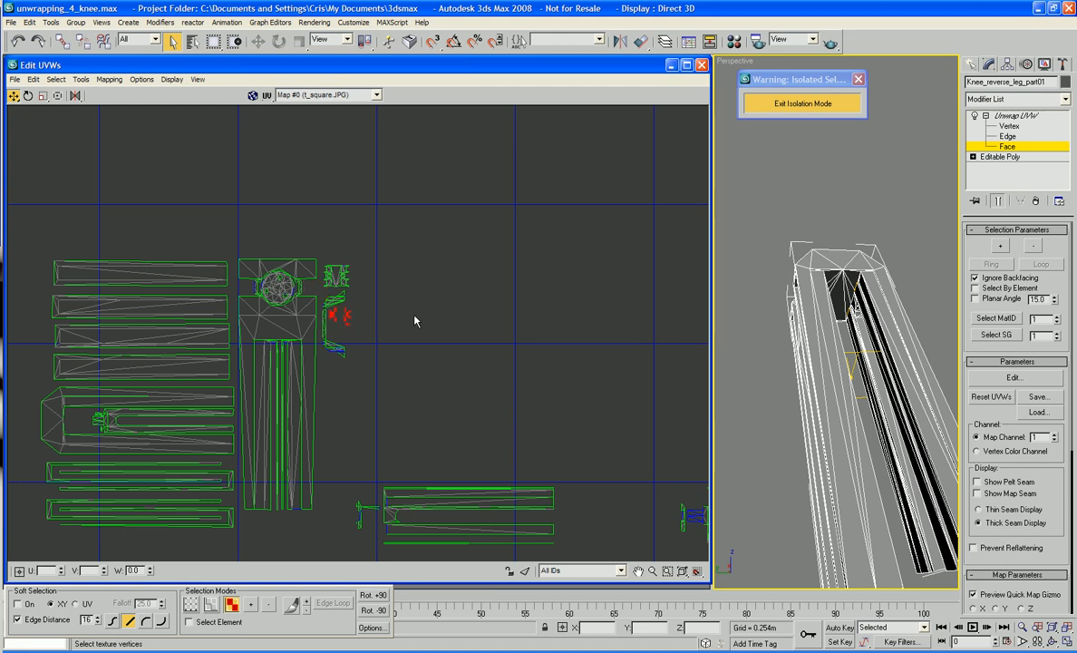
Select the nearer of the two loose channel islands and rotate it about 90 degrees so its small end piece points up
middle_drag(414, 320, 416, 267)
scroll(416, 267, down, 6)
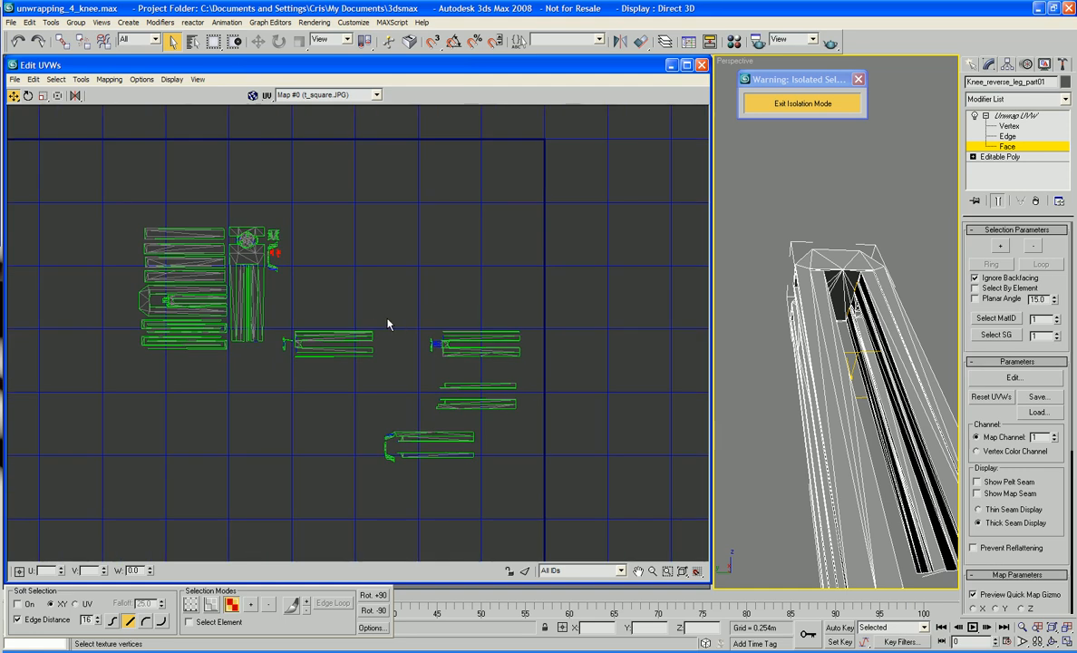
drag(386, 319, 284, 372)
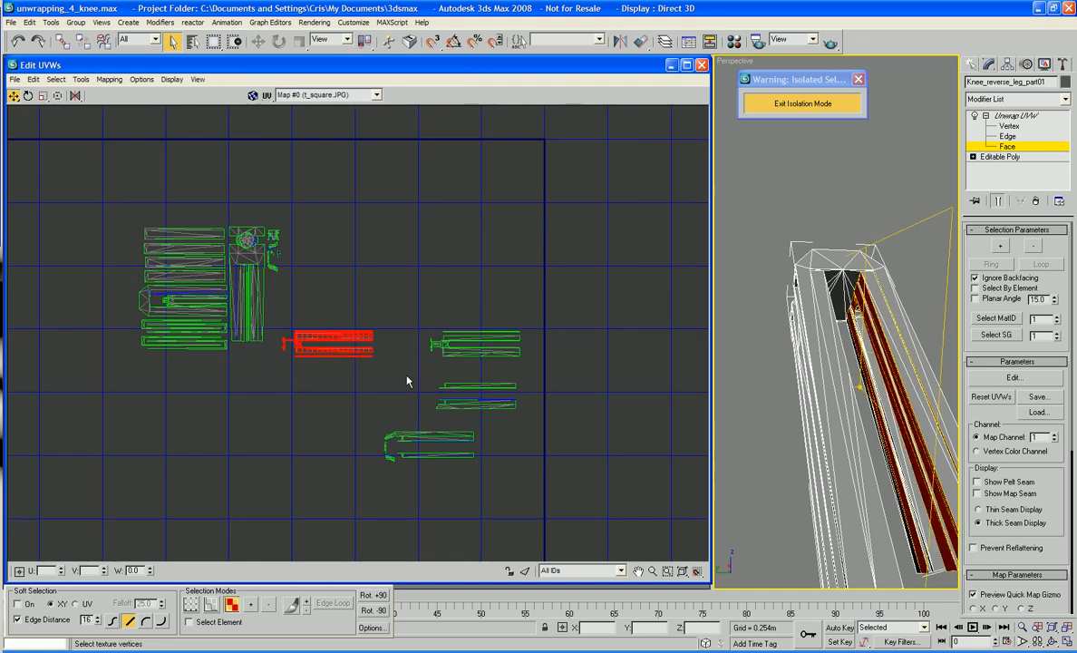
middle_drag(409, 380, 444, 432)
scroll(444, 432, up, 3)
right_click(300, 356)
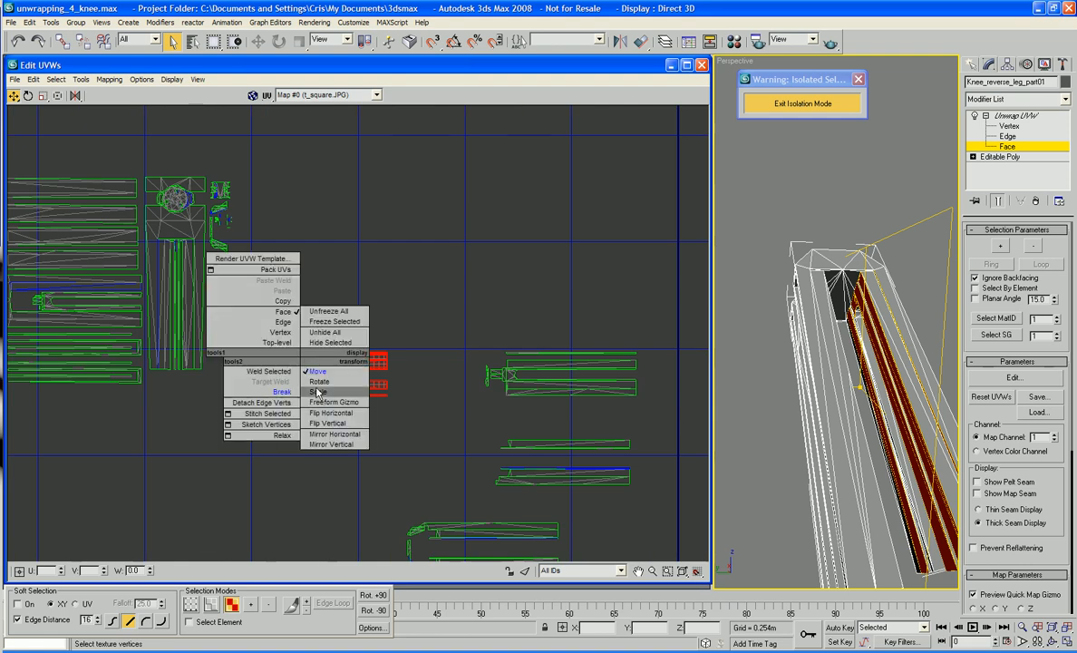
click(319, 380)
drag(250, 333, 279, 243)
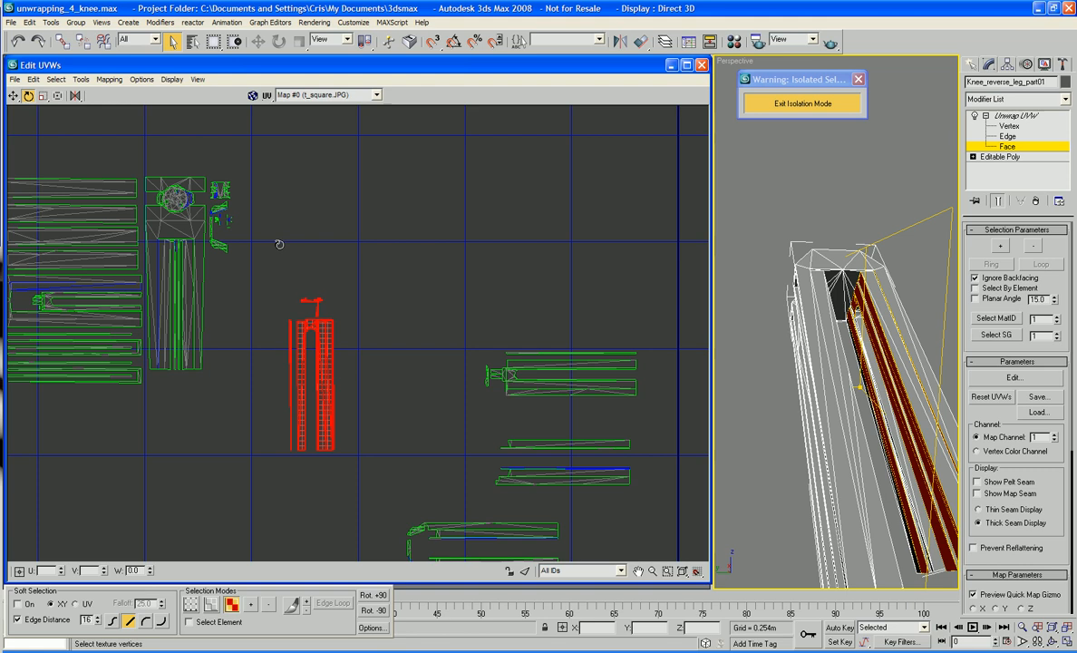
Scale the upright channel island down and place it against the lower side of the tall packed island, then clear the selection
right_click(287, 323)
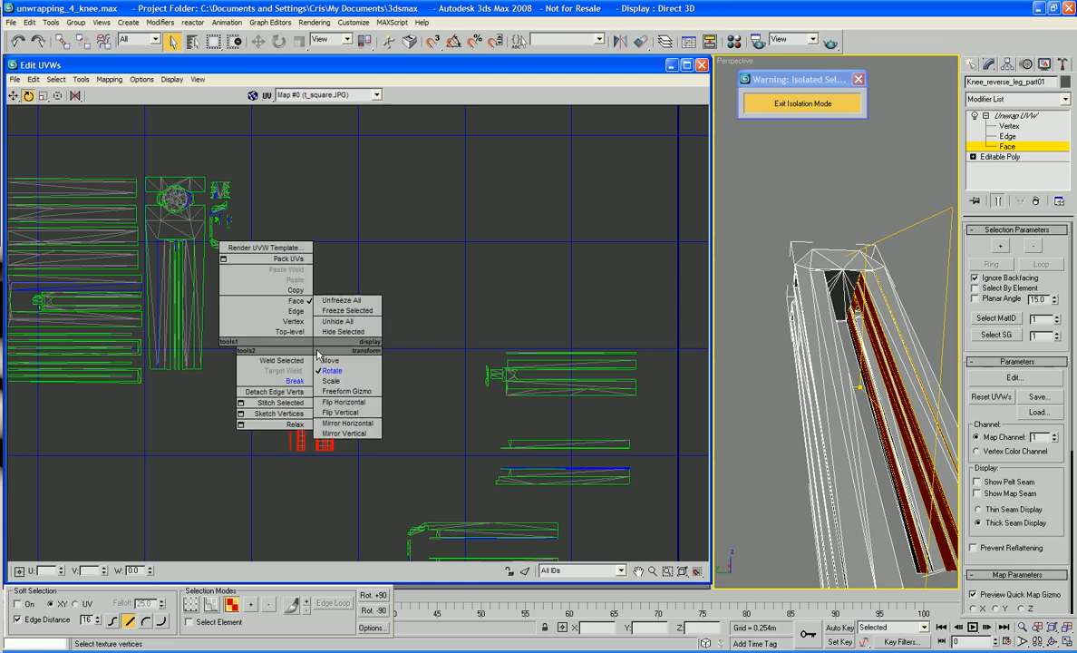
click(317, 353)
drag(329, 372, 333, 429)
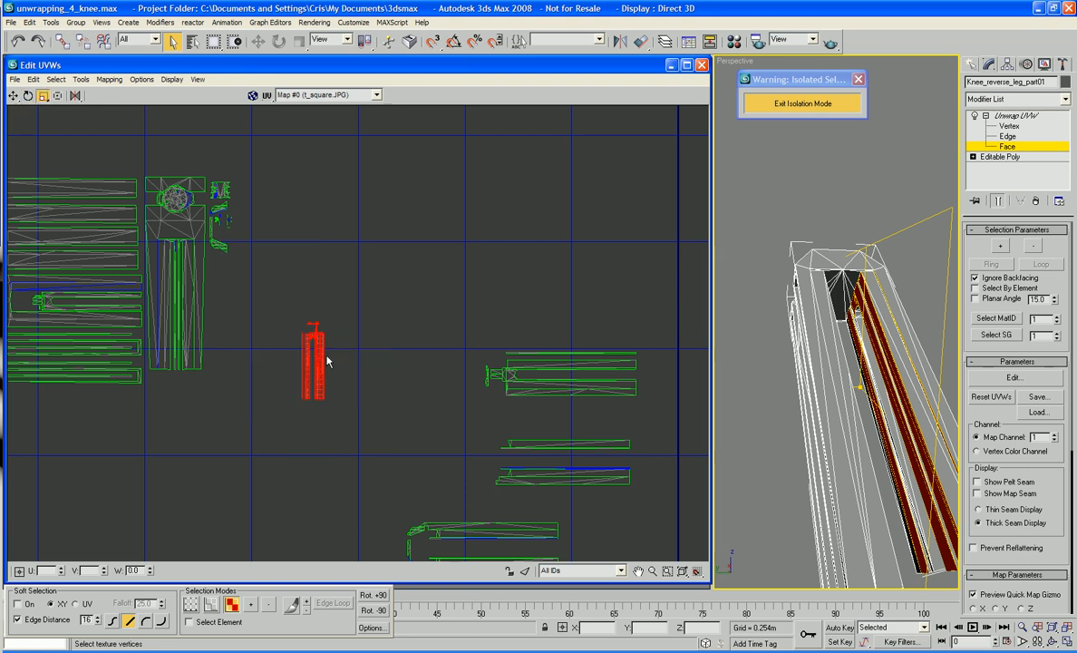
right_click(327, 360)
click(334, 370)
drag(318, 365, 220, 337)
click(409, 324)
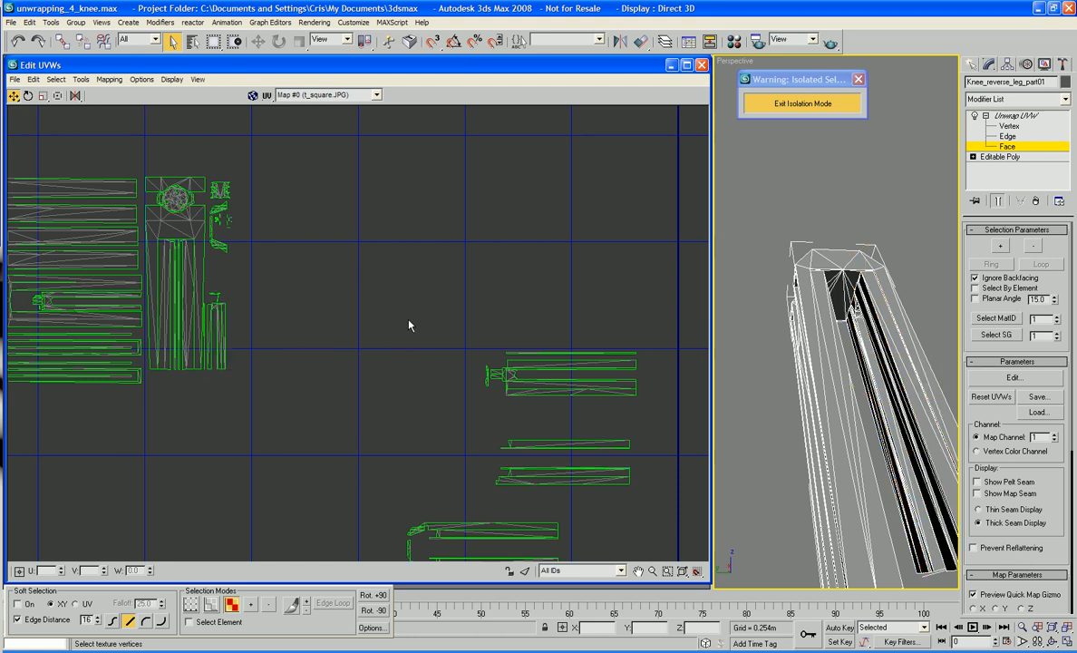
Select the remaining channel island and rotate it about 90 degrees so its small end piece points up
drag(600, 407, 602, 406)
right_click(581, 392)
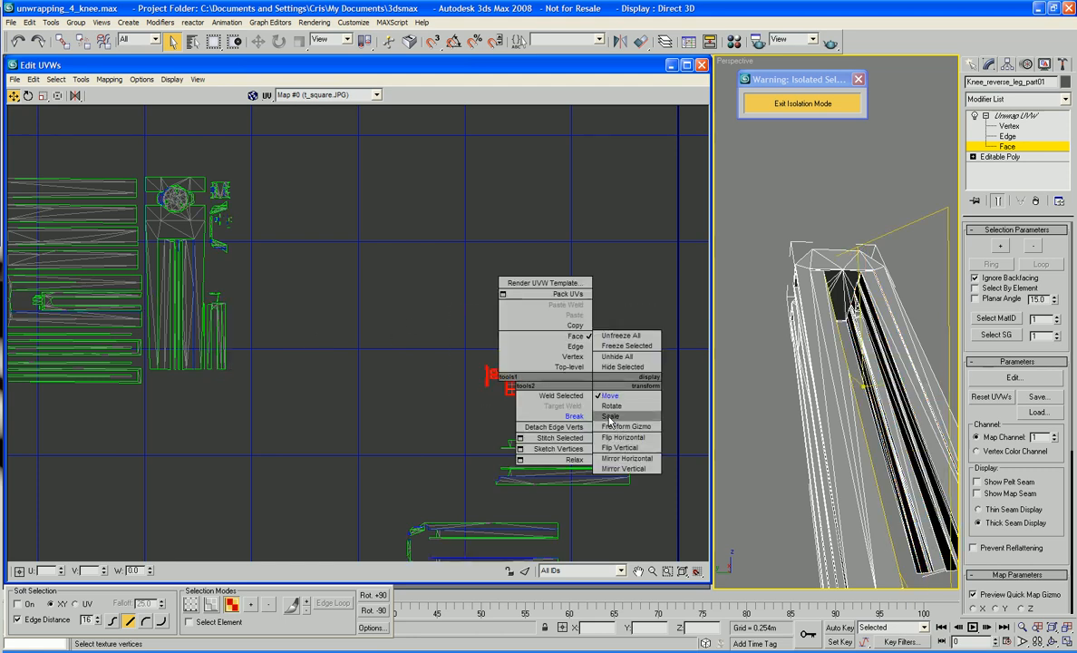
click(605, 410)
drag(516, 358, 555, 271)
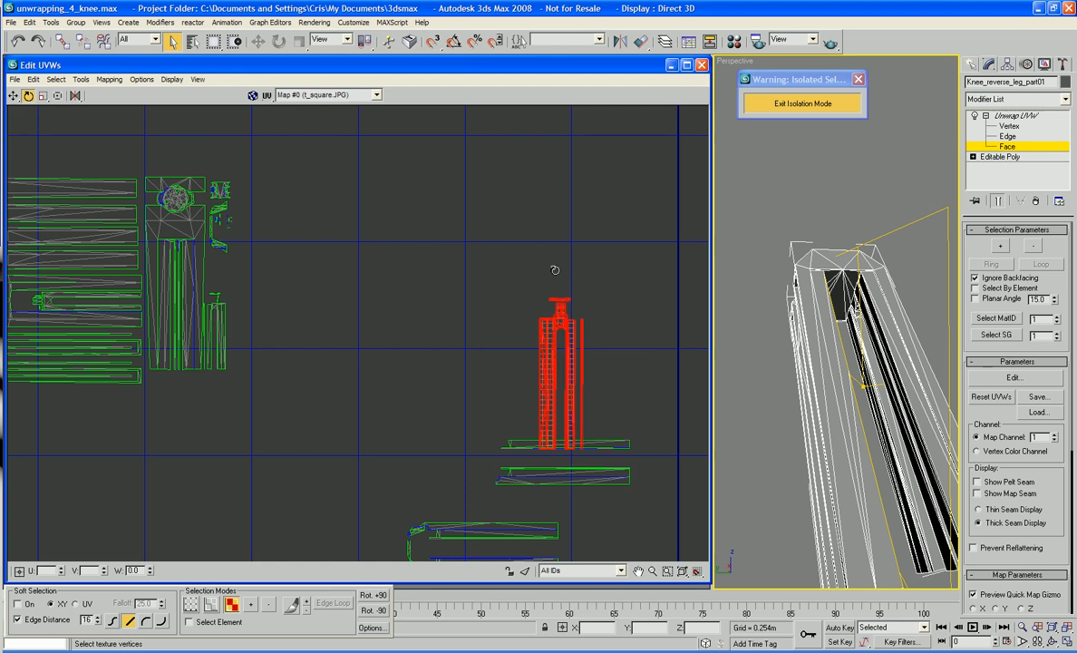
Scale the second channel island down and move it directly beside the first shrunken one
right_click(530, 337)
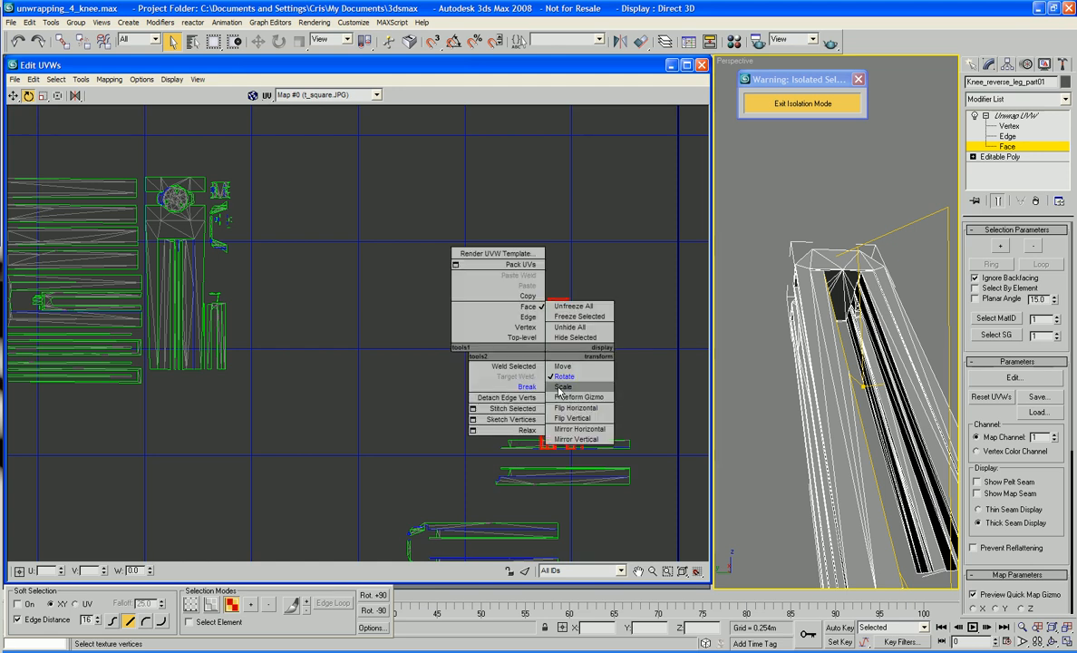
click(552, 363)
drag(552, 353, 233, 354)
right_click(552, 378)
click(560, 386)
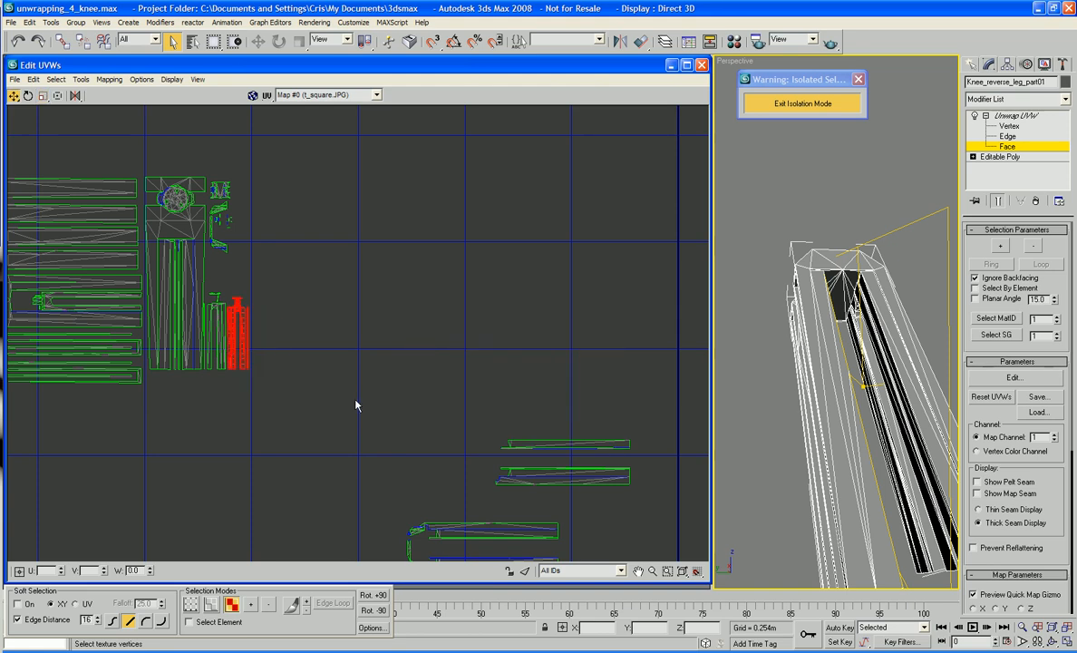
Select the loose U-shaped island with its long strips and rotate it by +90 degrees
scroll(372, 372, down, 3)
drag(405, 412, 566, 492)
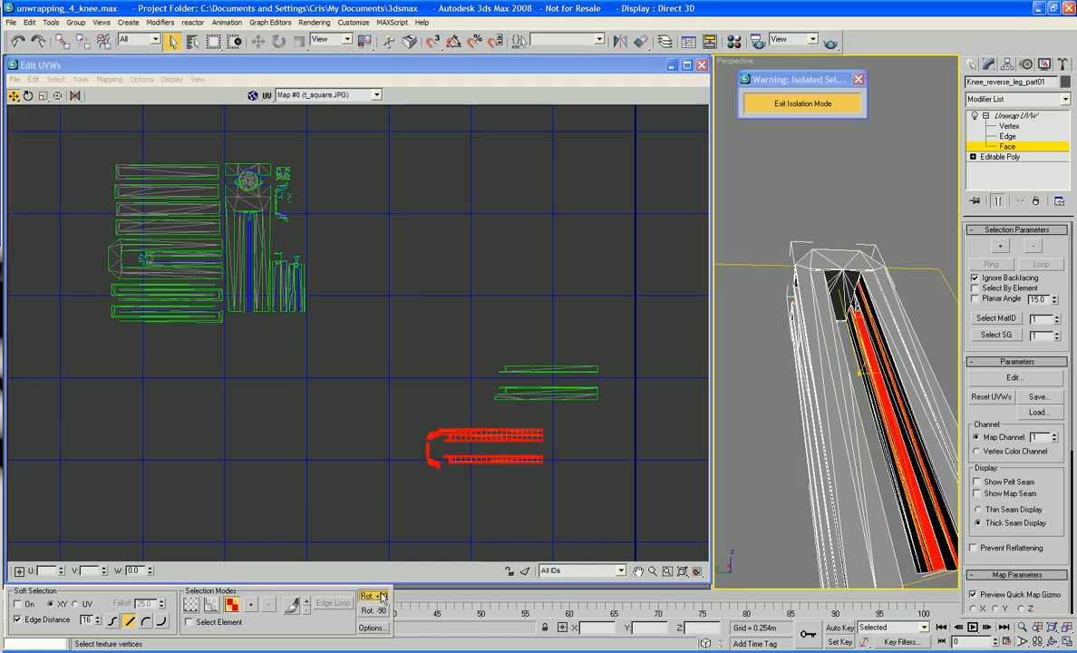
click(381, 596)
click(382, 596)
click(382, 596)
Scale the U-shaped island down and move it above the two shrunken channel islands
right_click(501, 463)
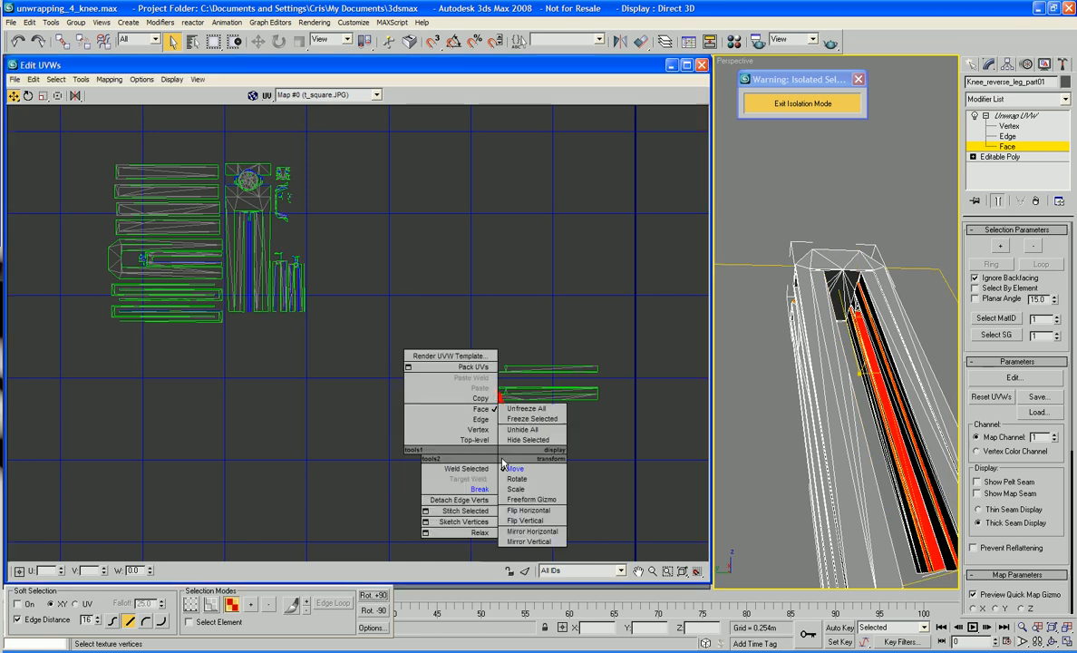
click(513, 467)
click(492, 460)
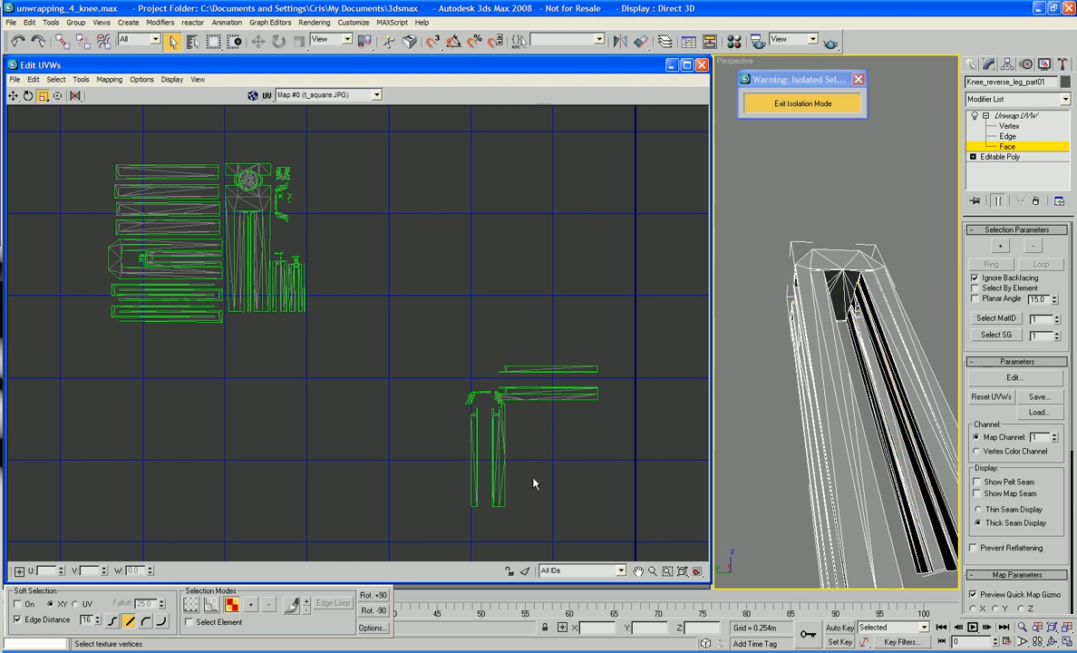
key(ctrl+z)
drag(494, 476, 516, 550)
right_click(491, 444)
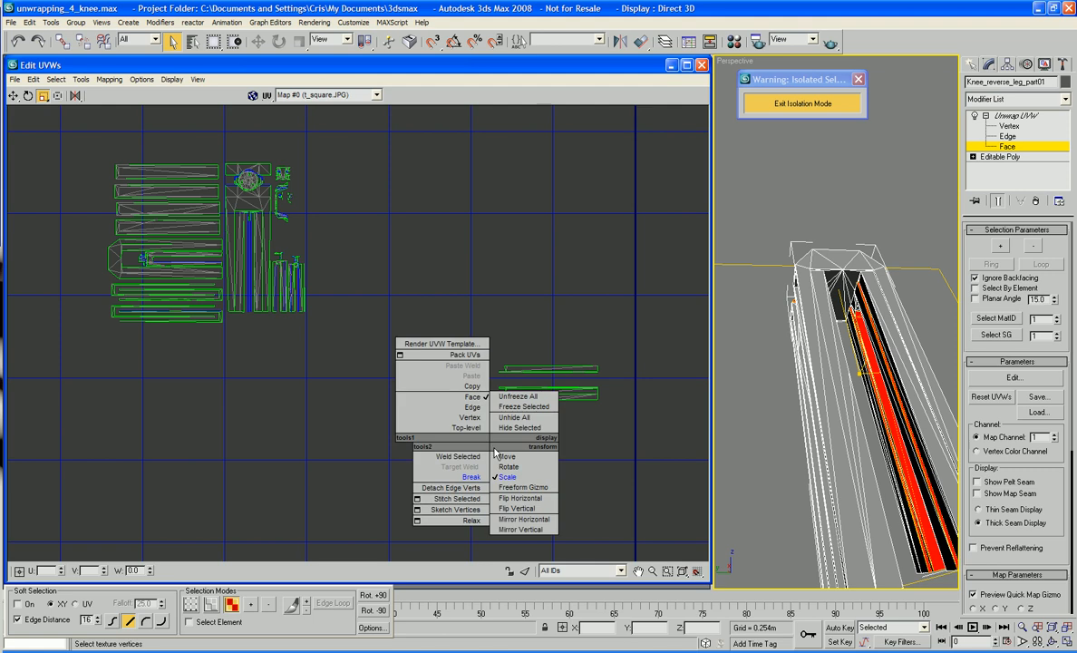
click(503, 459)
drag(501, 462, 312, 246)
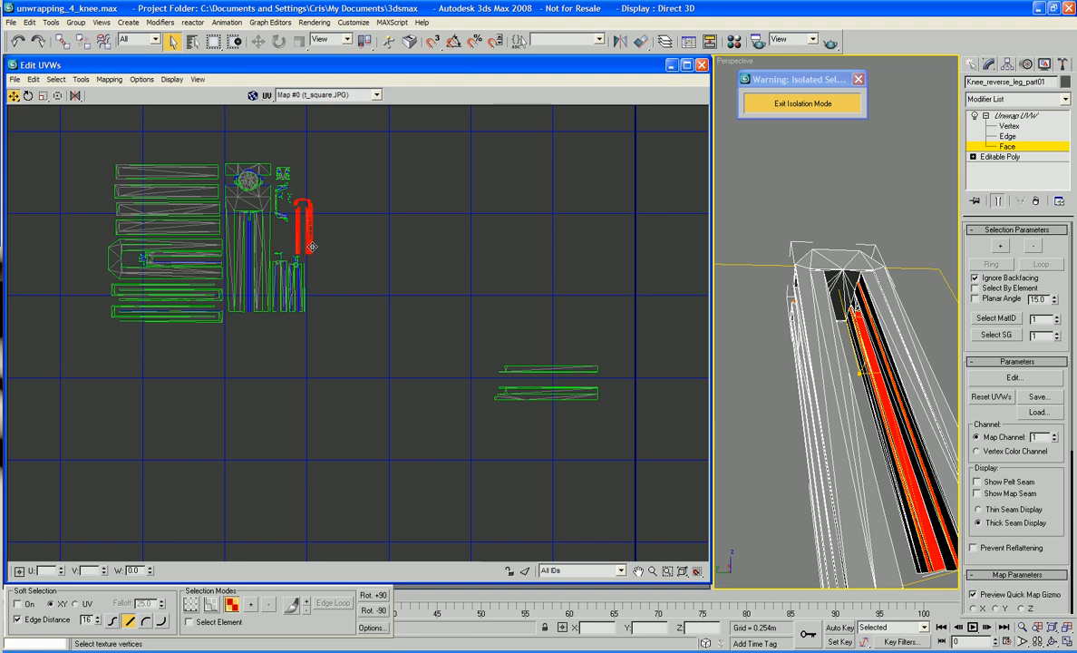
Select the upper of the two loose strip islands outside the packed layout and rotate it by -90 degrees
middle_drag(311, 244, 404, 289)
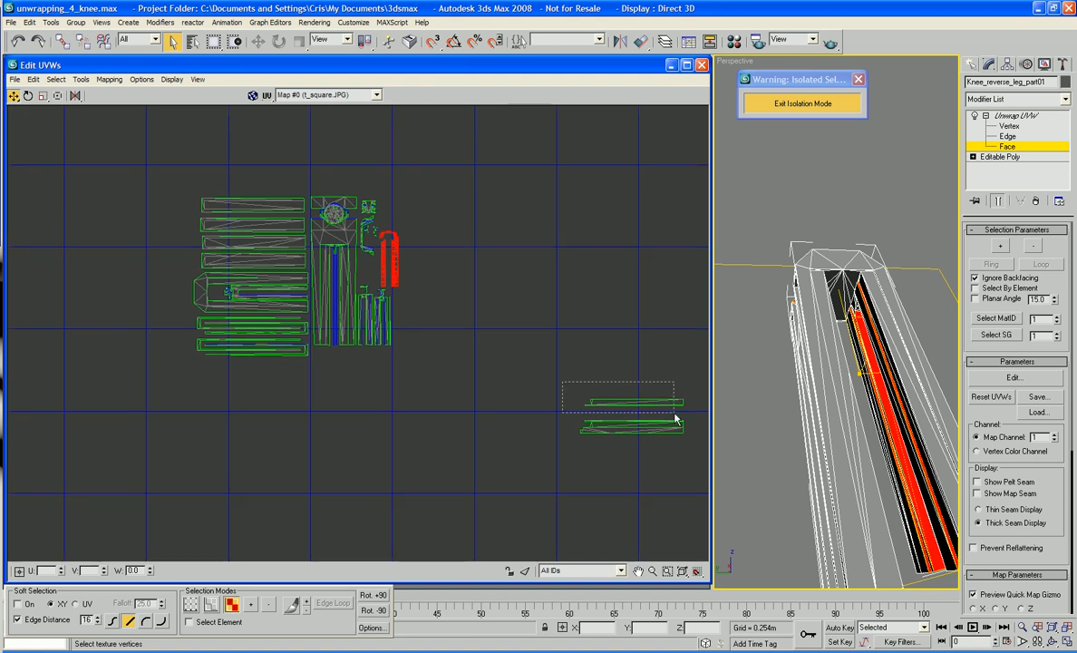
drag(674, 415, 687, 418)
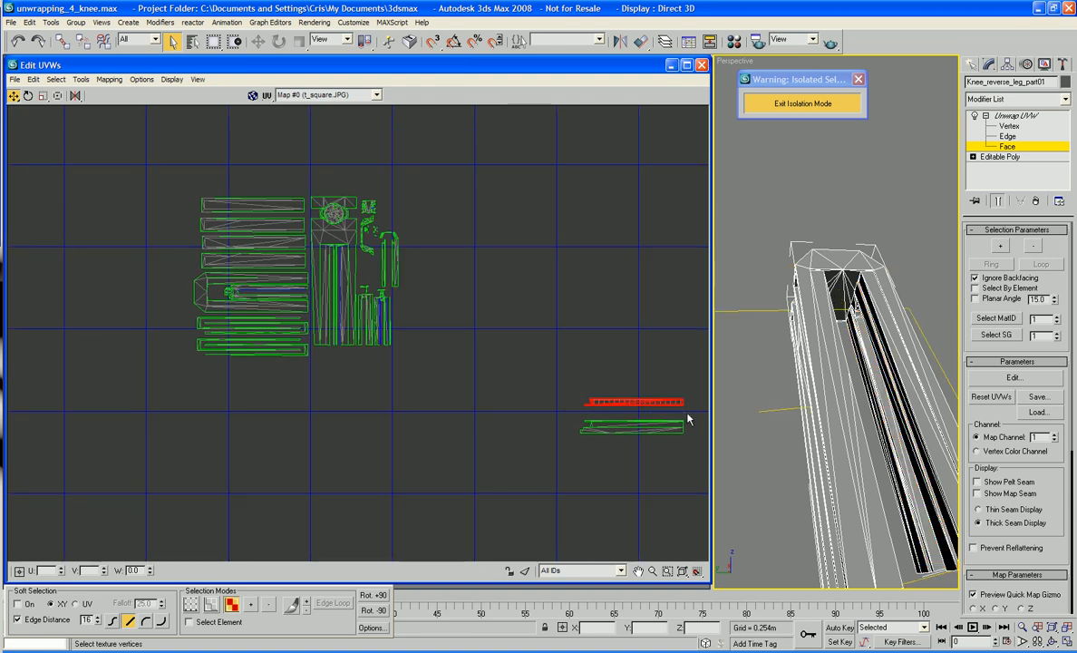
click(384, 609)
Scale the upright strip island down and place it inside the opening of the U-shaped island
right_click(636, 410)
click(646, 444)
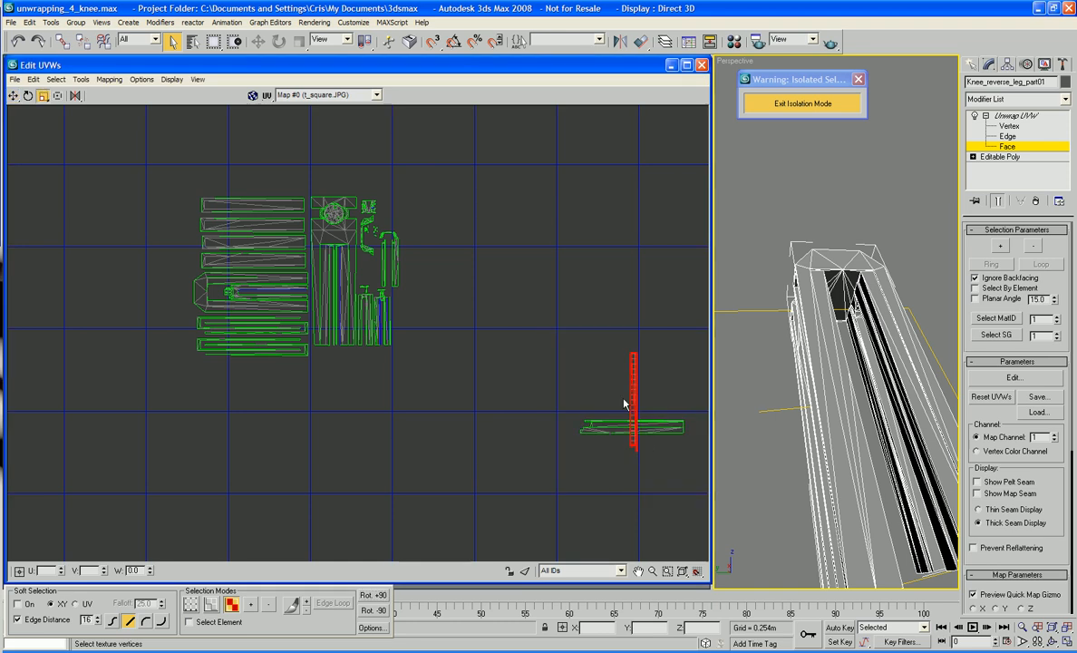
drag(636, 389, 645, 436)
right_click(602, 421)
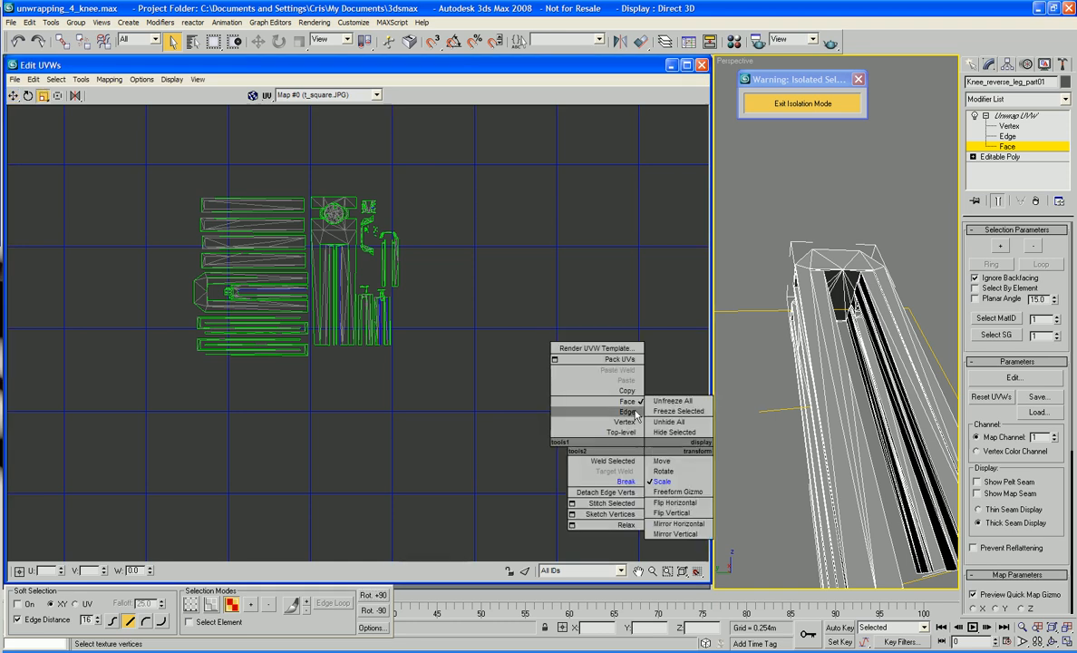
click(630, 440)
drag(633, 424, 389, 278)
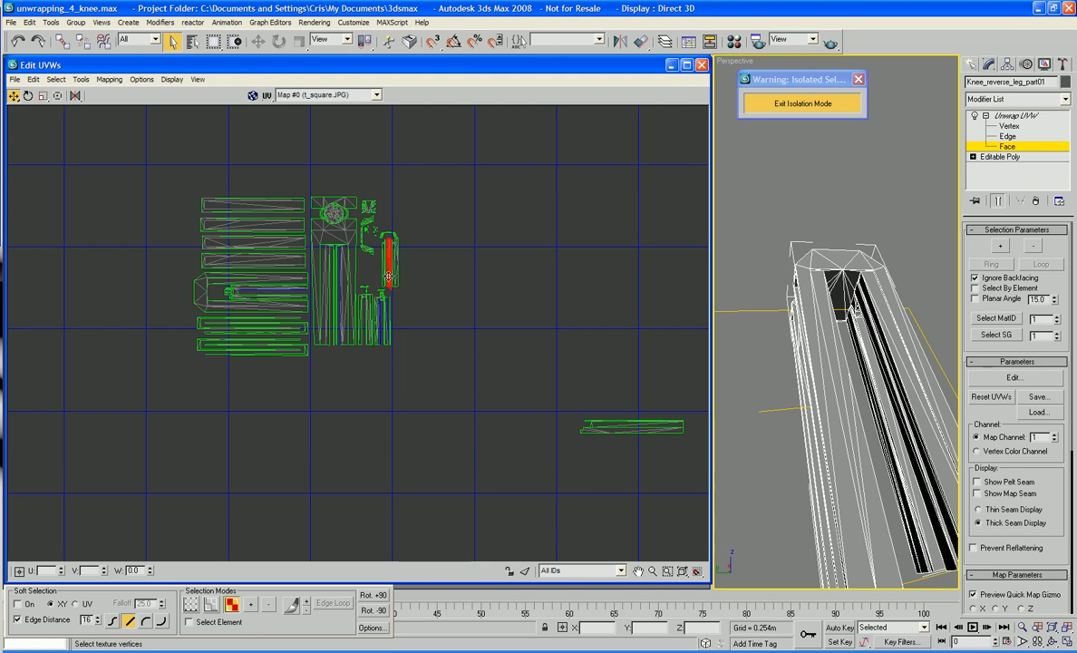
Select the last loose strip island and scale it down to match the other shrunken channel pieces
scroll(485, 365, up, 3)
scroll(485, 365, down, 2)
middle_drag(485, 365, 491, 322)
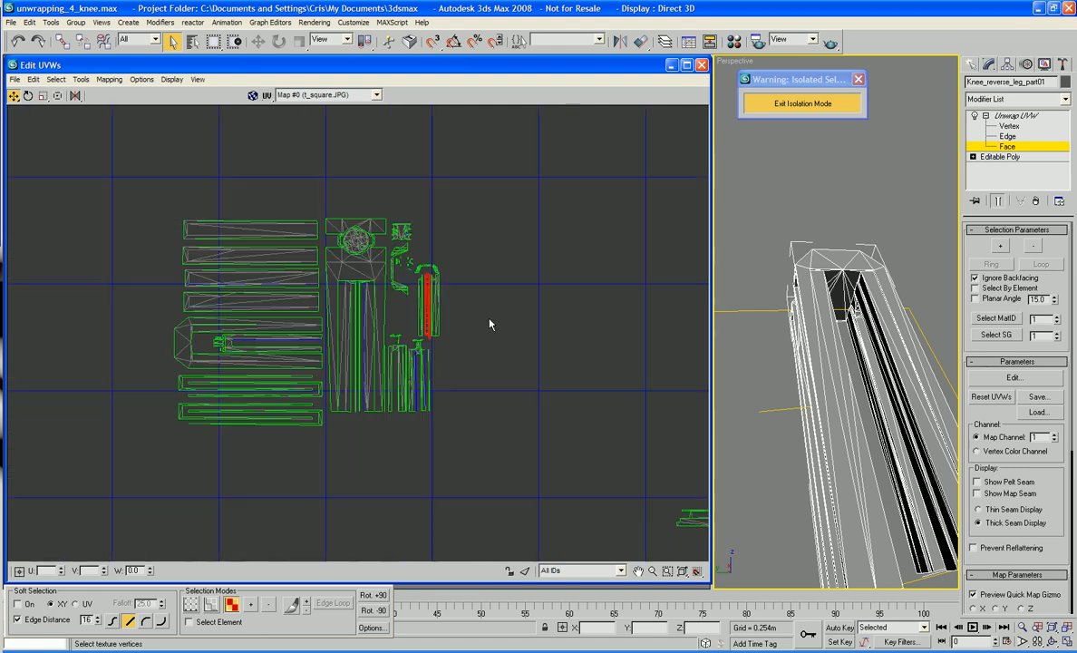
middle_drag(549, 362, 489, 327)
middle_drag(535, 384, 412, 373)
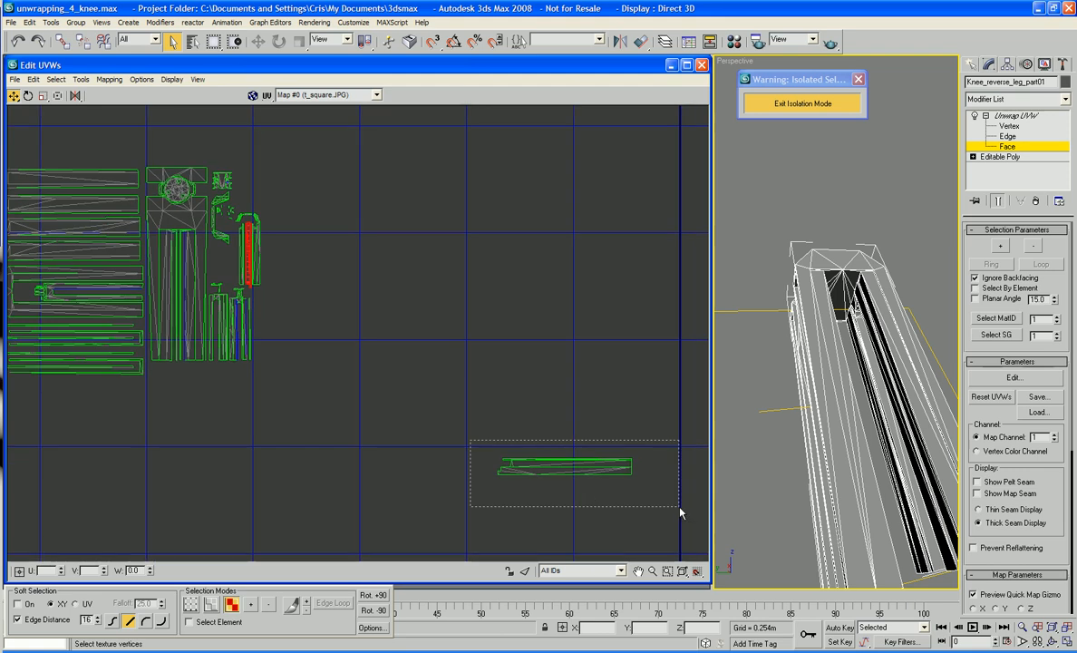
drag(680, 513, 678, 509)
right_click(576, 457)
click(617, 485)
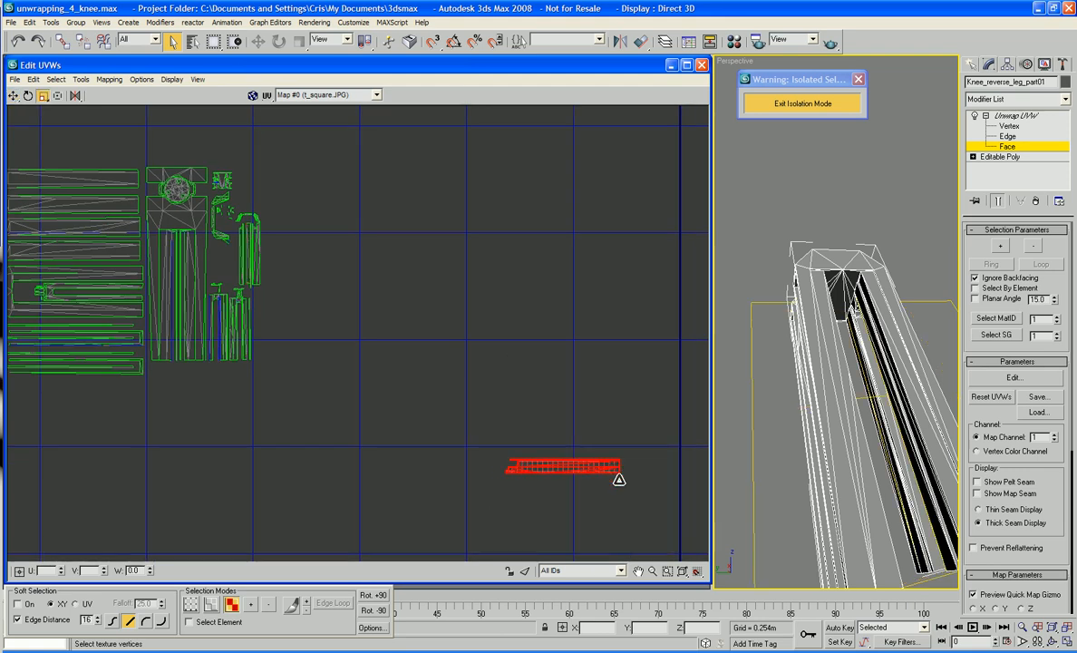
drag(619, 480, 621, 498)
Move the shrunken horizontal strip island directly beneath the tall islands of the packed layout and deselect it
right_click(616, 483)
click(626, 493)
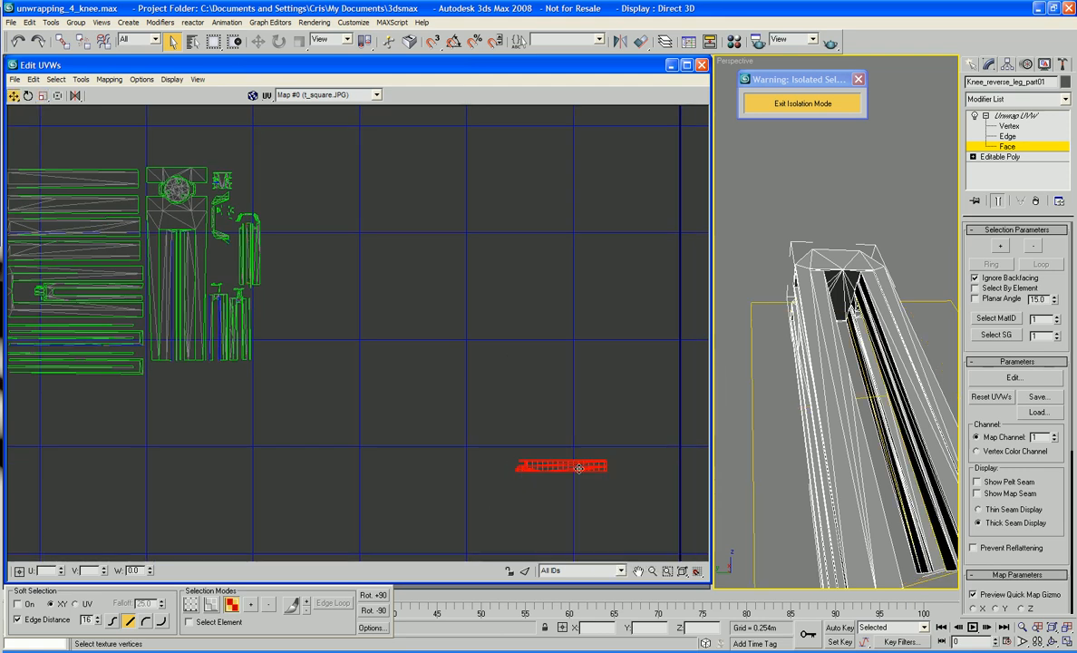
drag(579, 467, 211, 372)
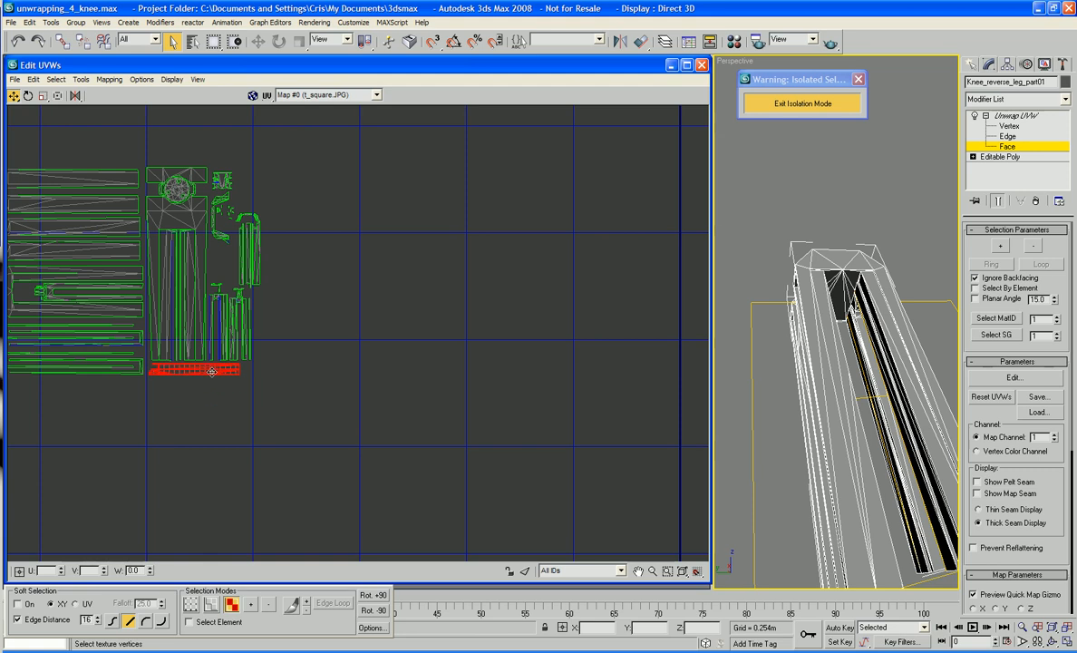
click(303, 380)
Select all packed knee islands and move them as one block into the free lower-left area of the UV square
scroll(437, 402, down, 6)
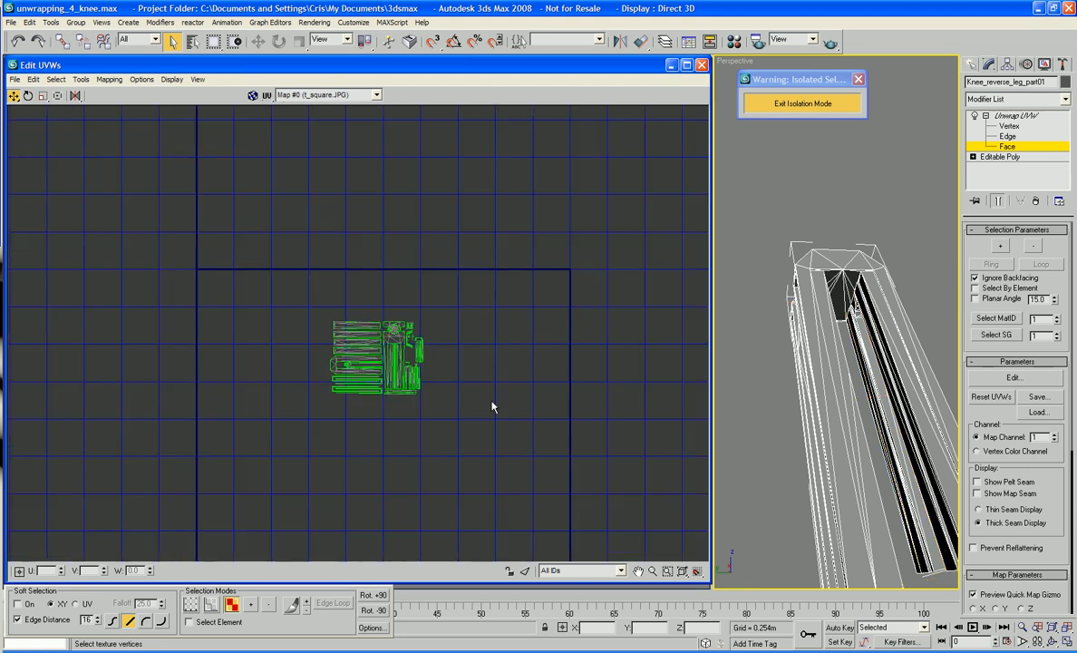
drag(255, 313, 422, 435)
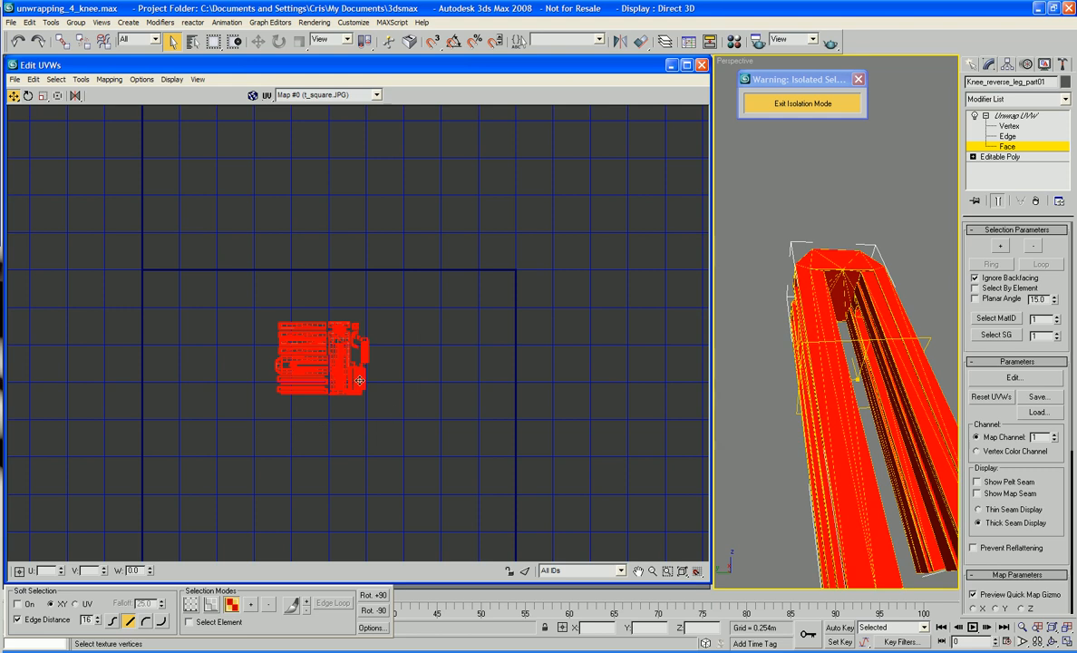
drag(364, 380, 503, 443)
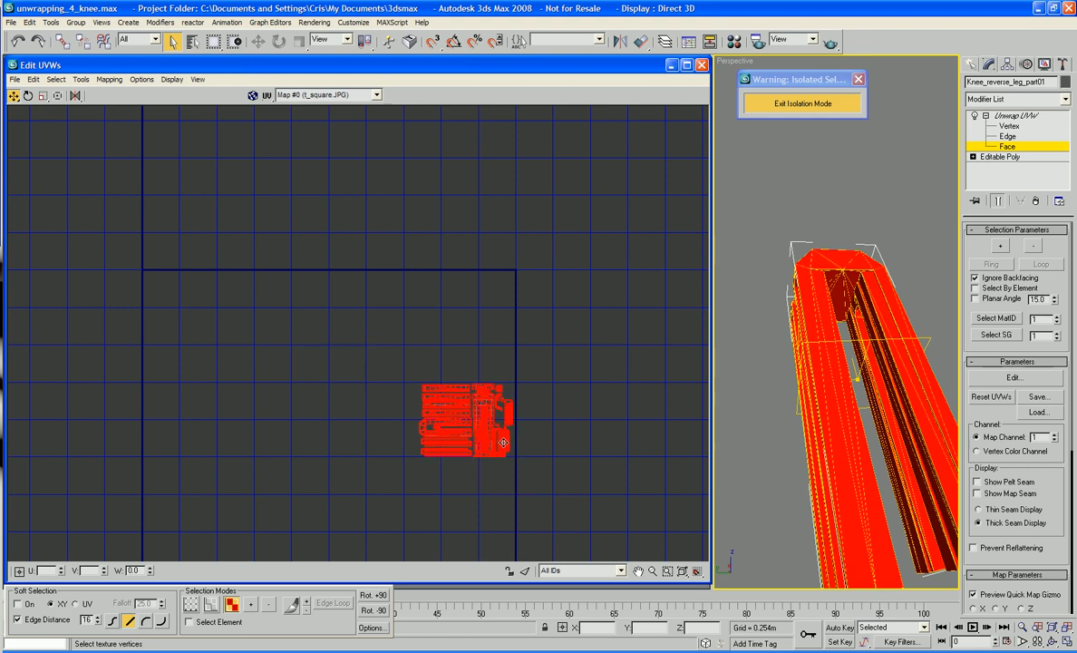
click(549, 445)
drag(544, 362, 372, 480)
drag(443, 431, 259, 499)
click(550, 445)
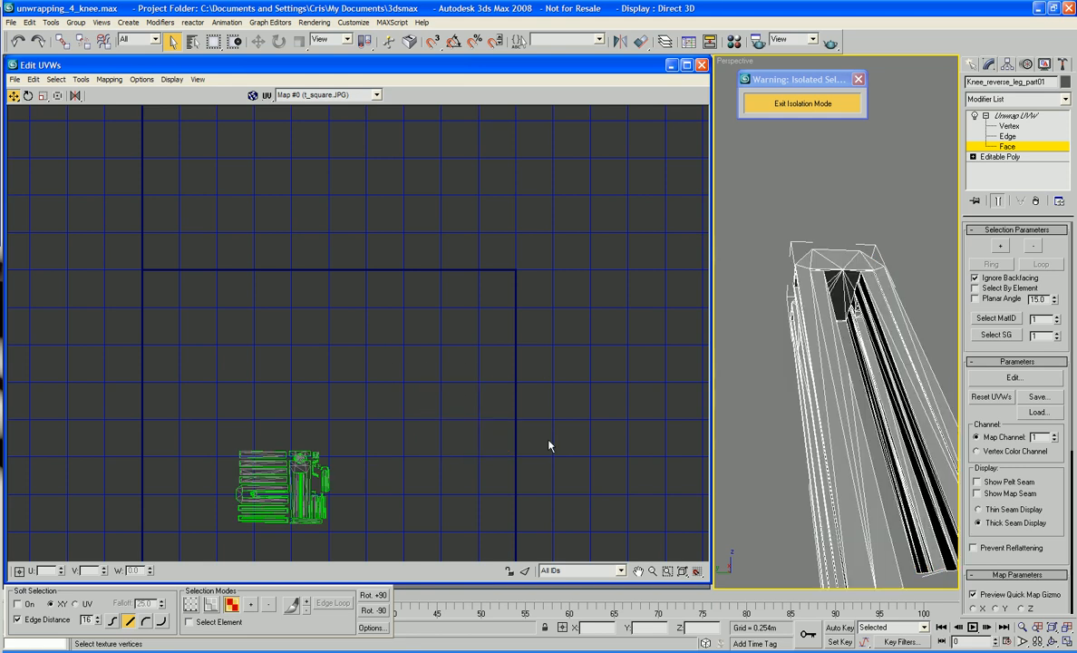
Exit isolation, select the knee part together with three neighbouring leg objects, and open their combined UVs for editing
click(771, 104)
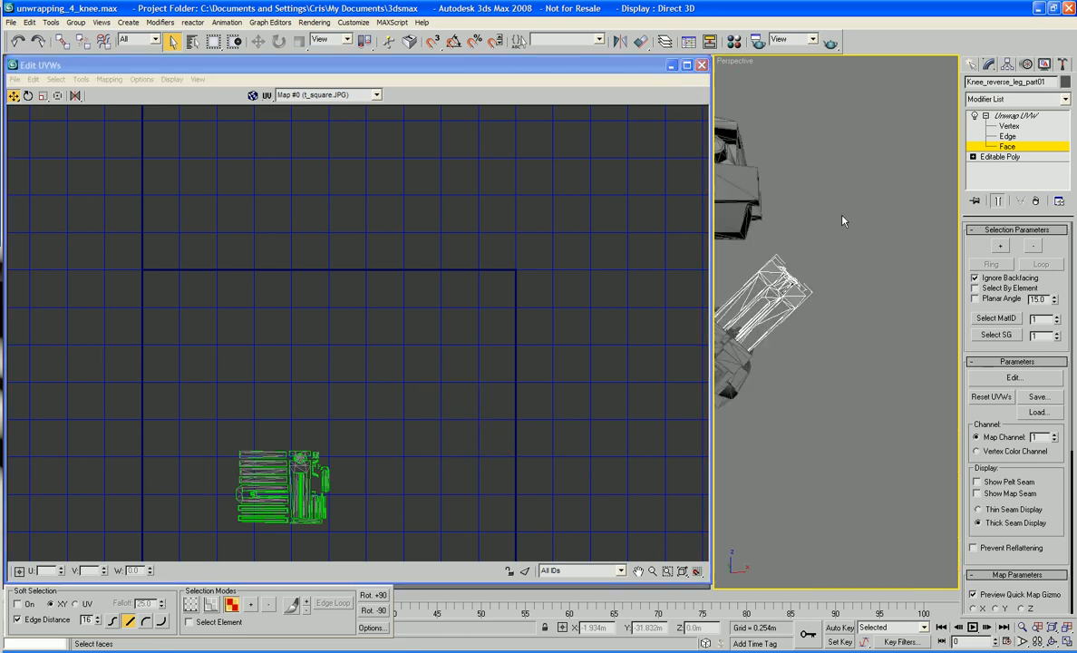
middle_drag(843, 221, 998, 145)
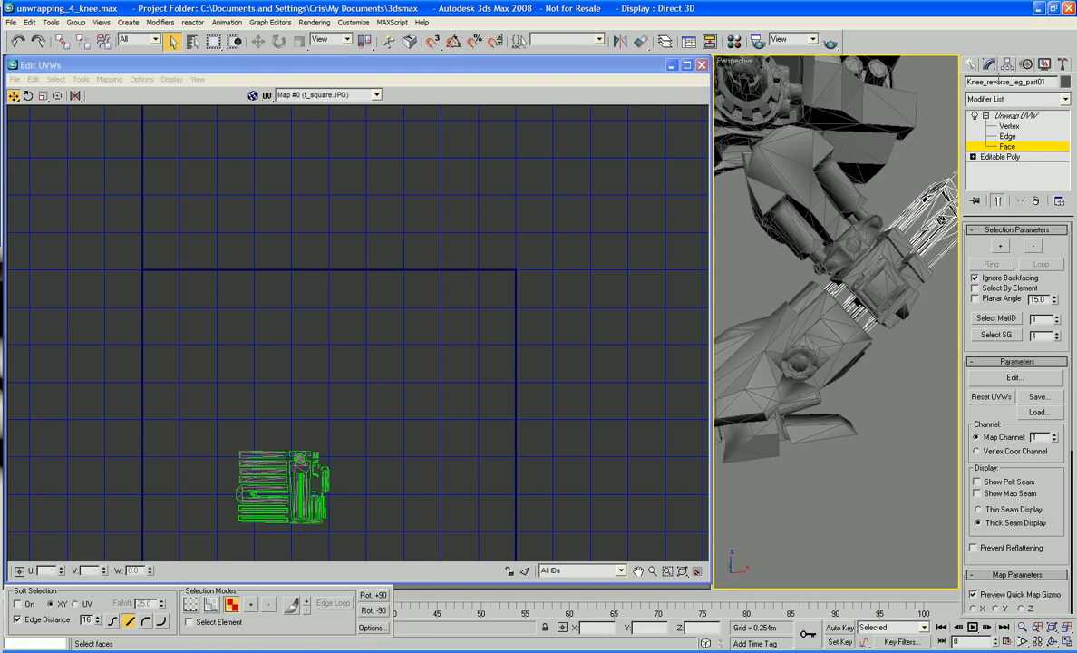
click(1015, 116)
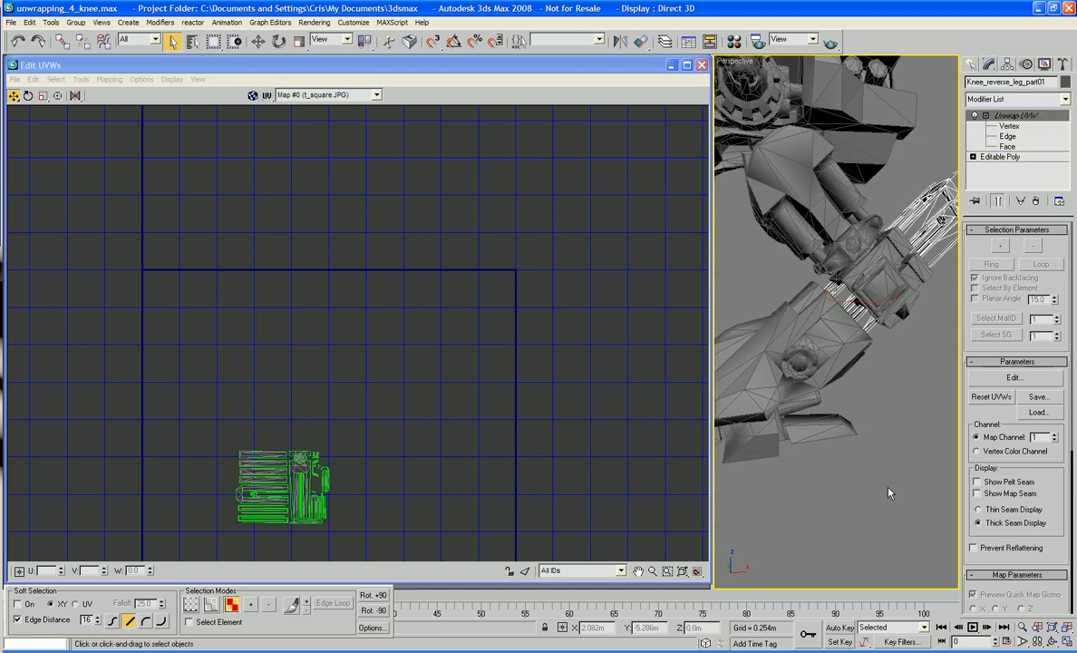
drag(869, 381, 869, 381)
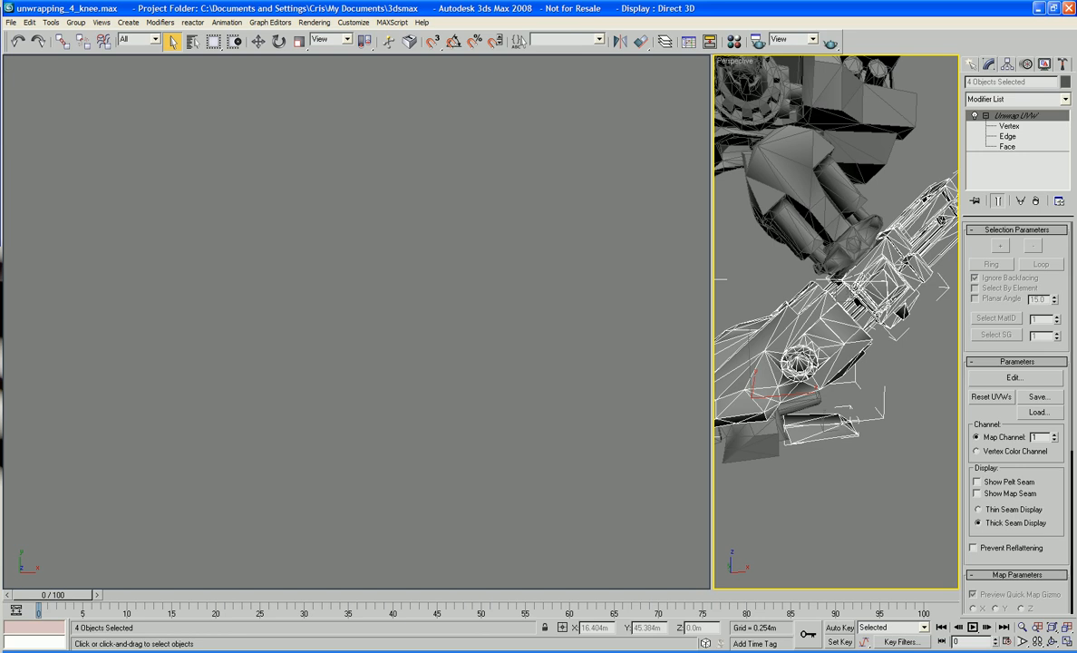
click(1014, 377)
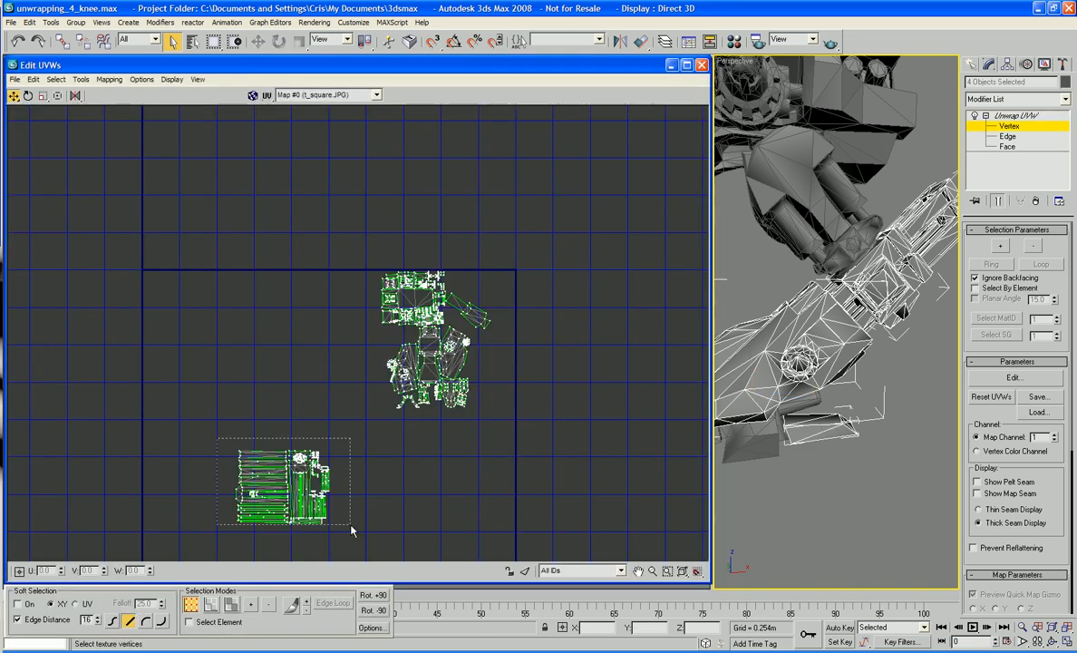
Move the knee part's UV block beneath the other objects' islands, against the right edge of the UV square
drag(353, 531, 351, 531)
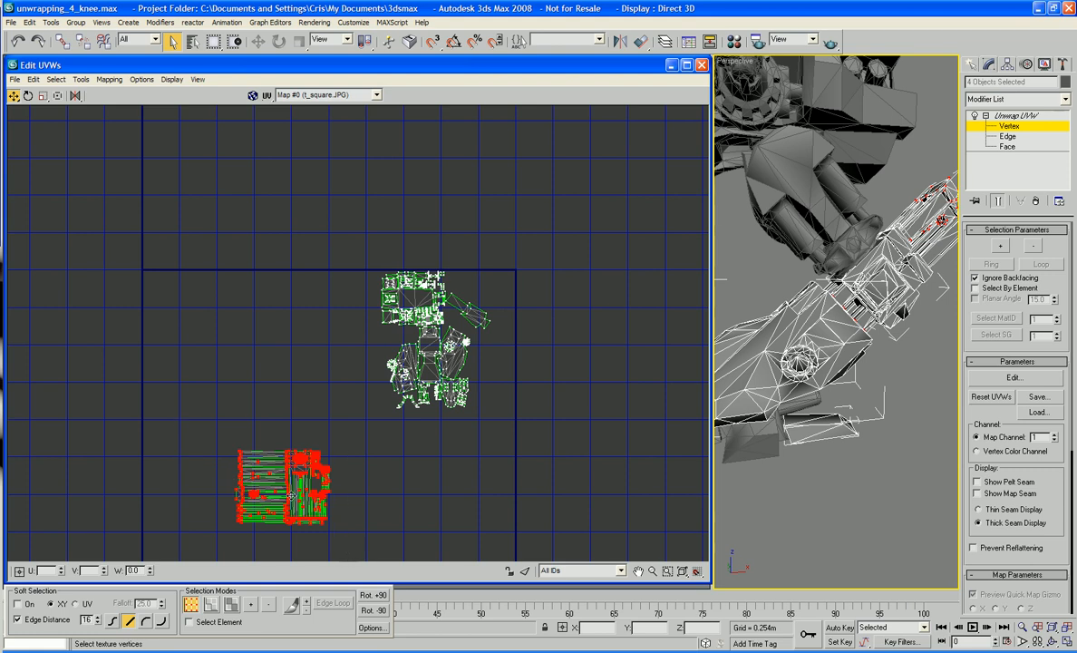
drag(323, 470, 503, 424)
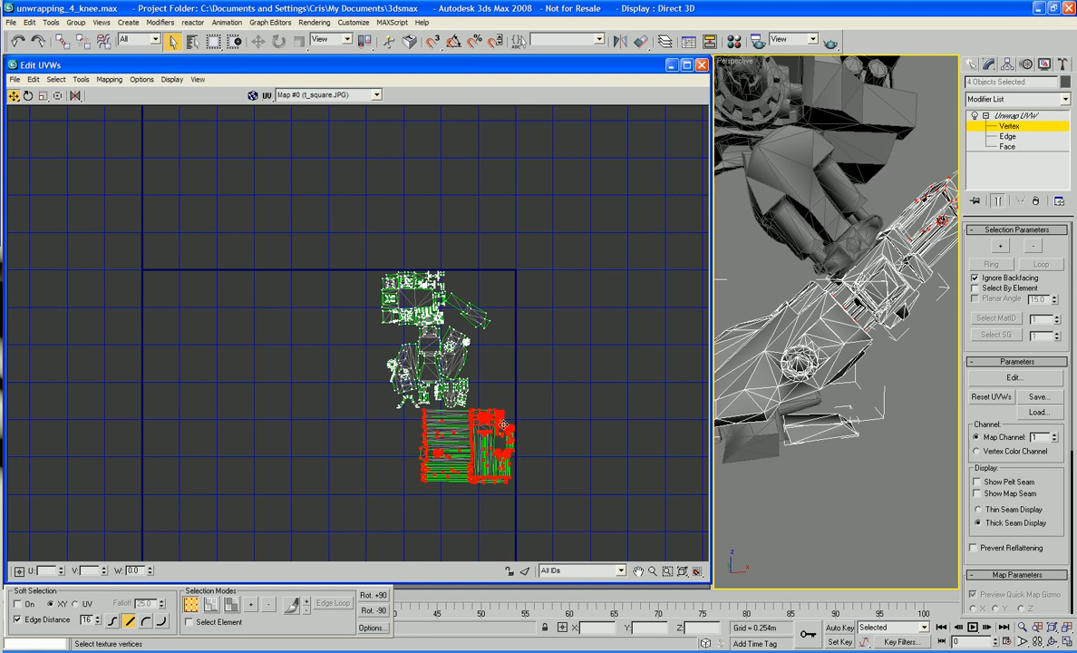
click(576, 431)
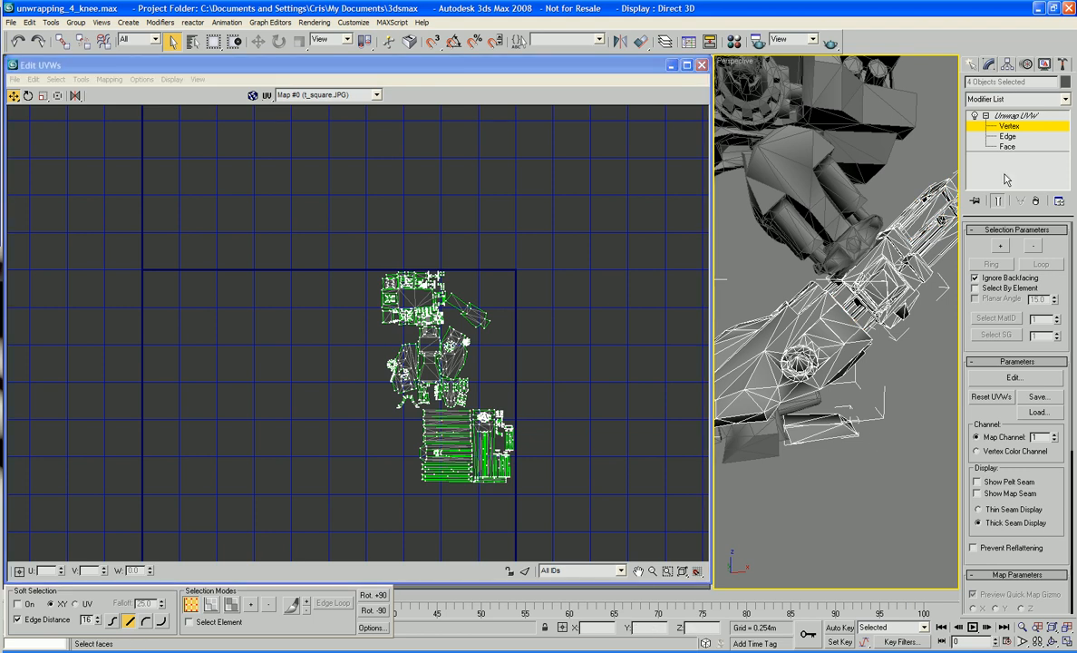
Extend the selection to seven leg objects, open their combined UVs to check the layout, and leave vertex editing
click(1013, 115)
drag(933, 530, 627, 299)
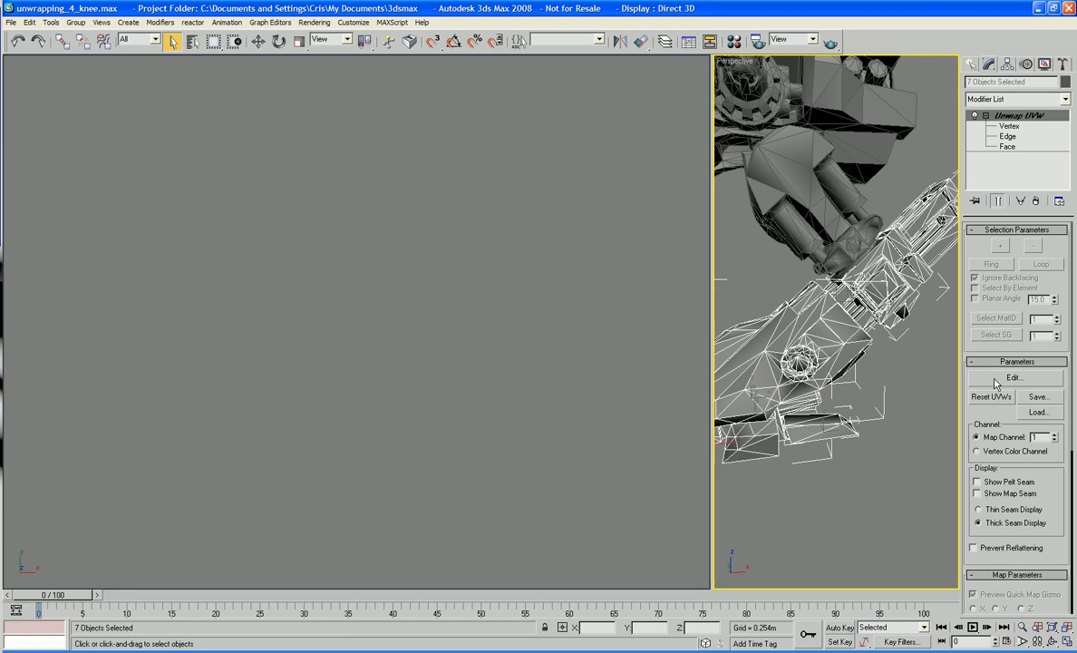
key(1)
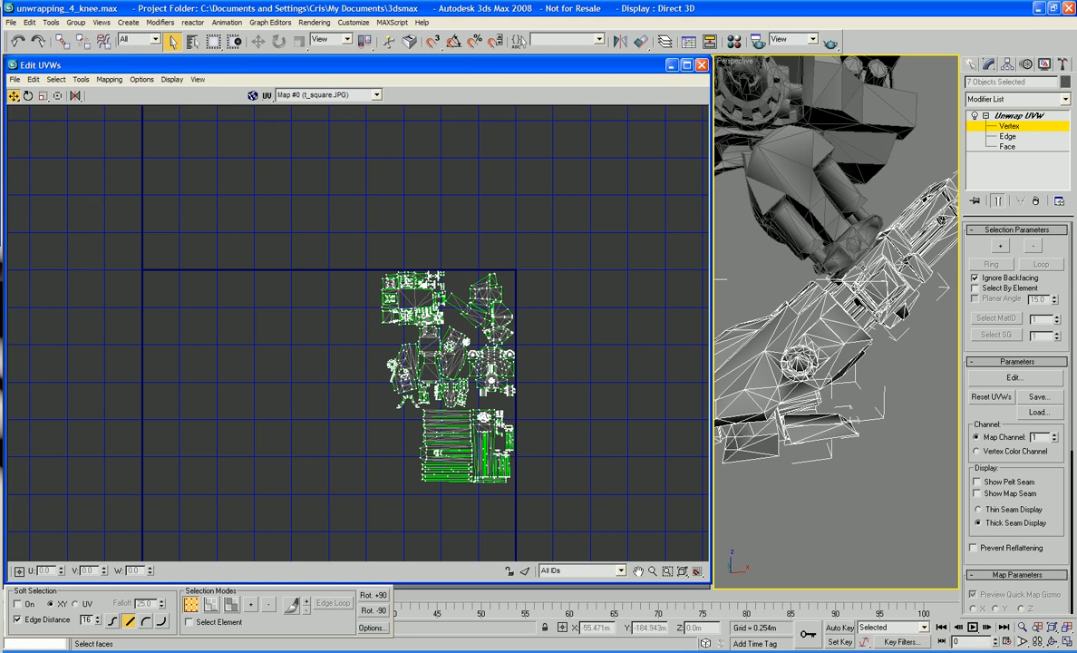
click(1021, 127)
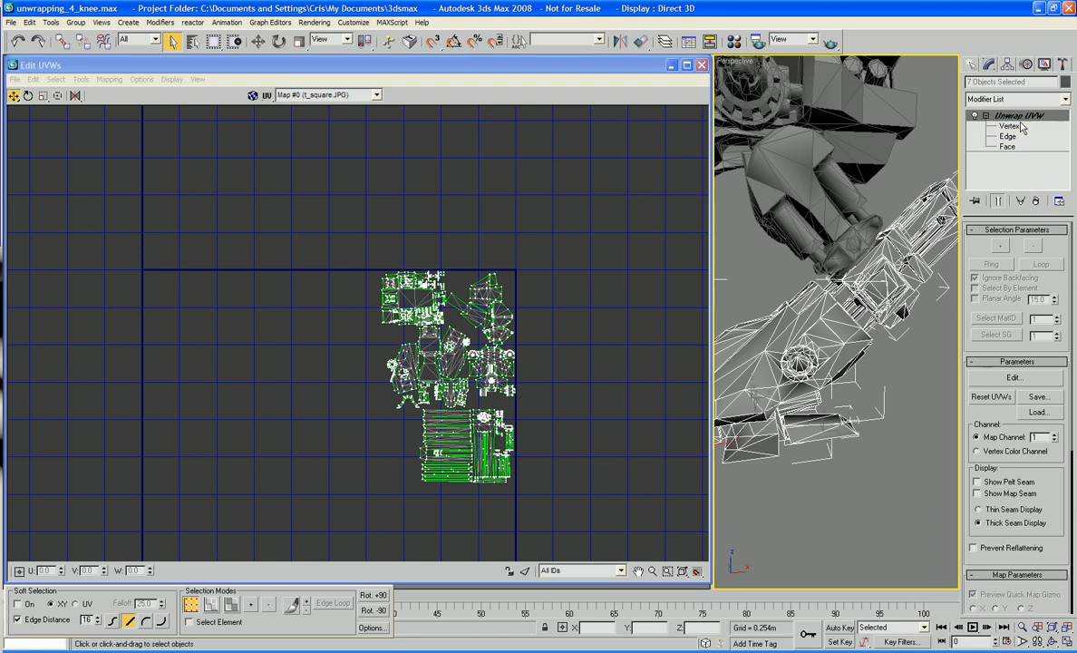